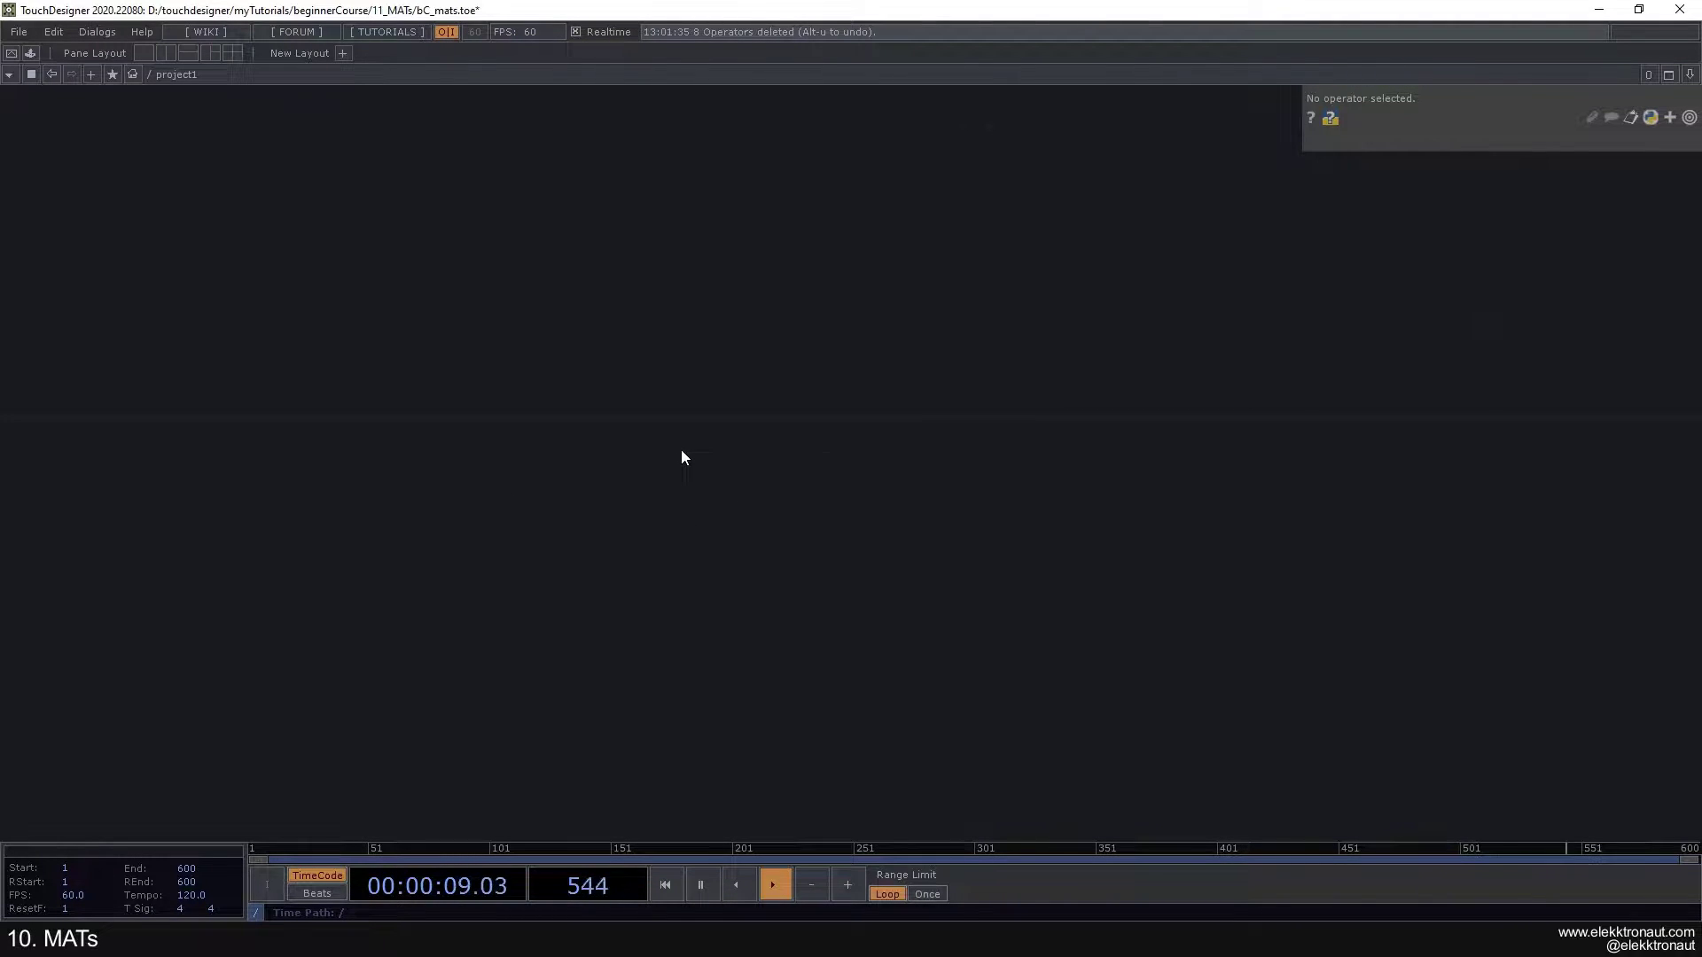
Step: Create a Sphere SOP in the empty network
left_click_drag(696, 452, 679, 453)
key("Tab")
type("sph")
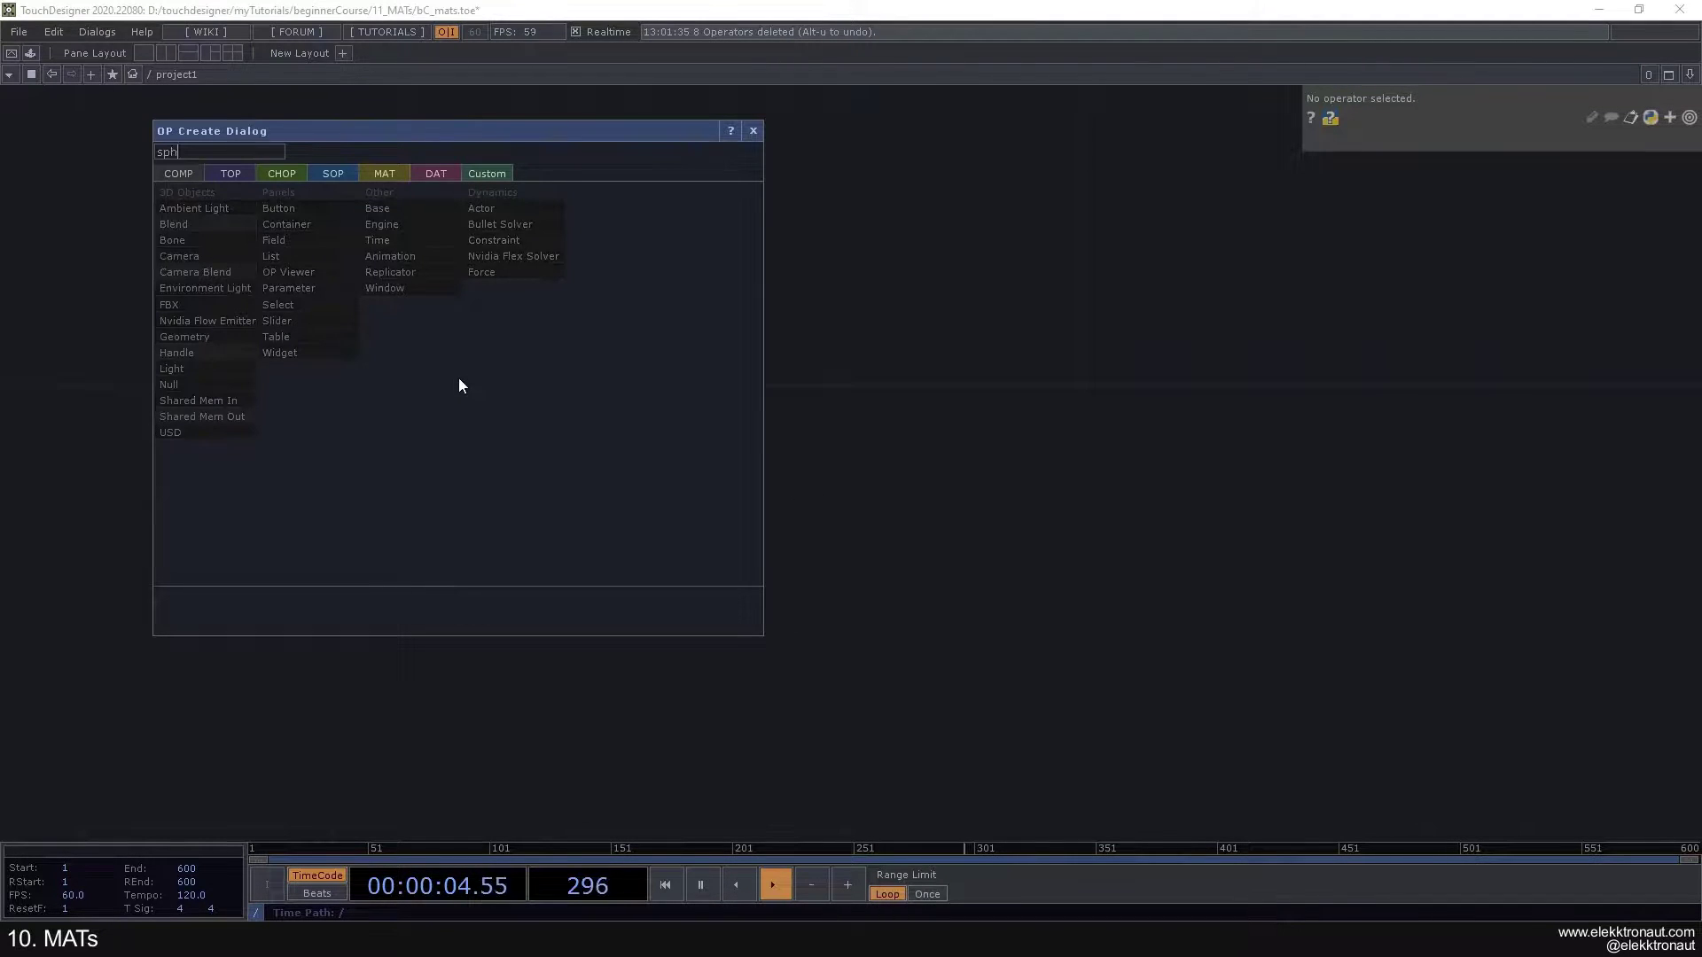
left_click(328, 171)
left_click(502, 412)
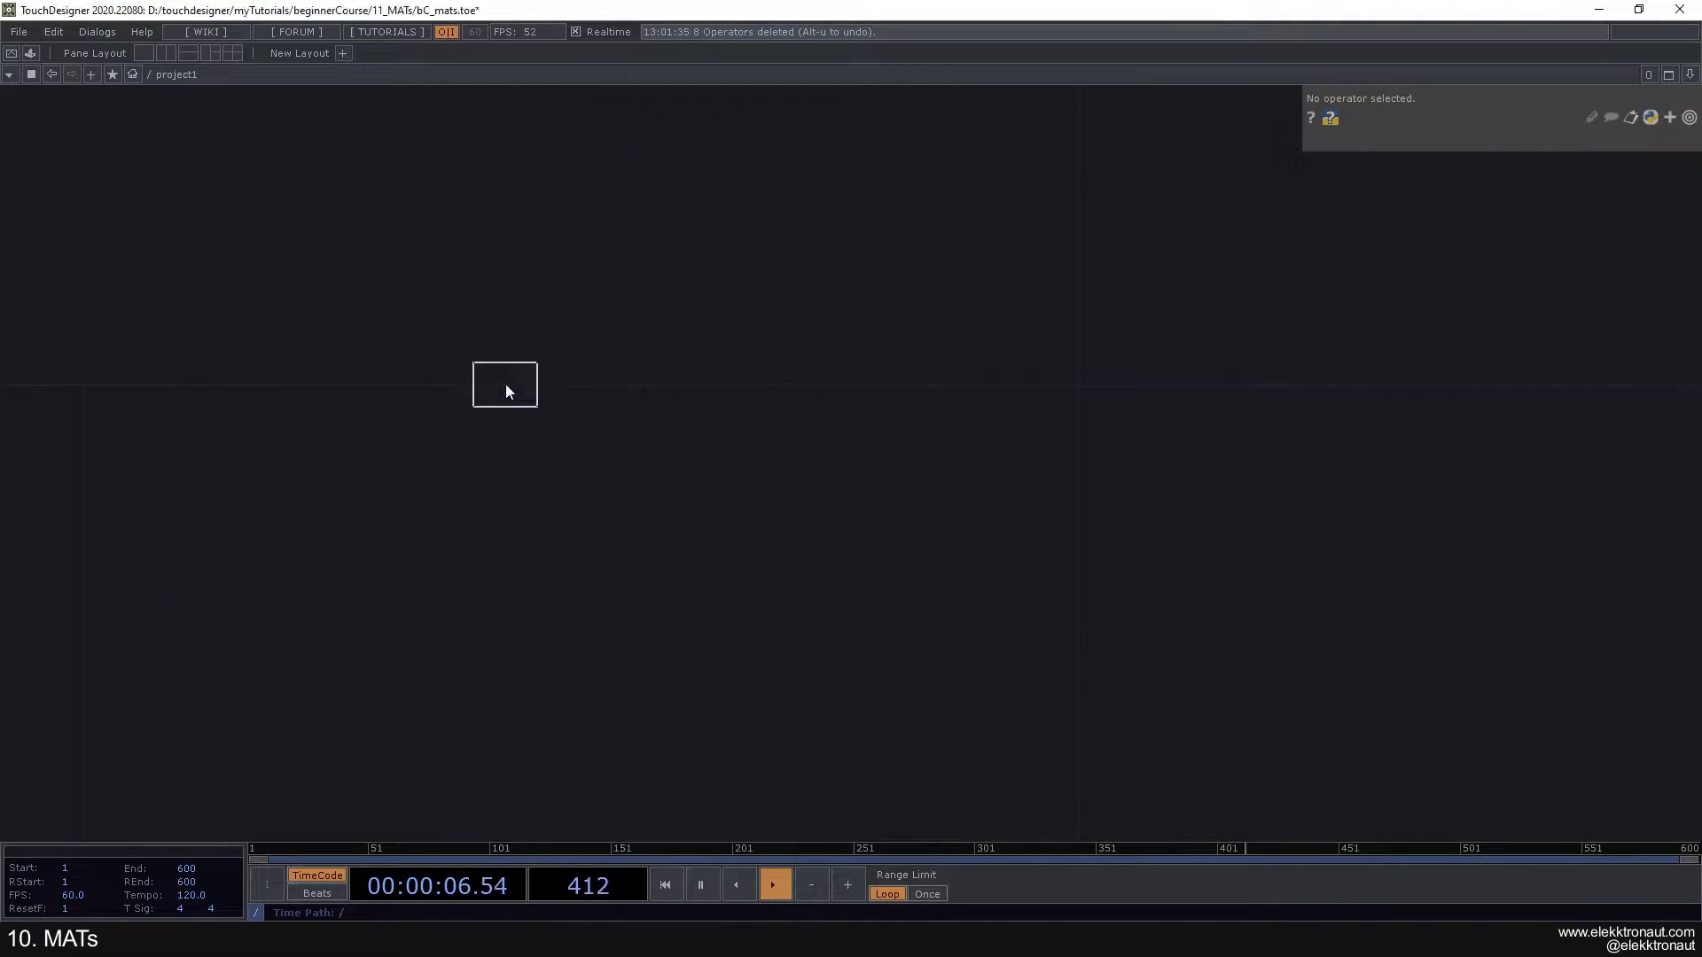
left_click(518, 394)
Step: Add a Geometry COMP connected to the sphere's output
right_click(541, 380)
type("ge")
left_click(259, 177)
left_click(296, 343)
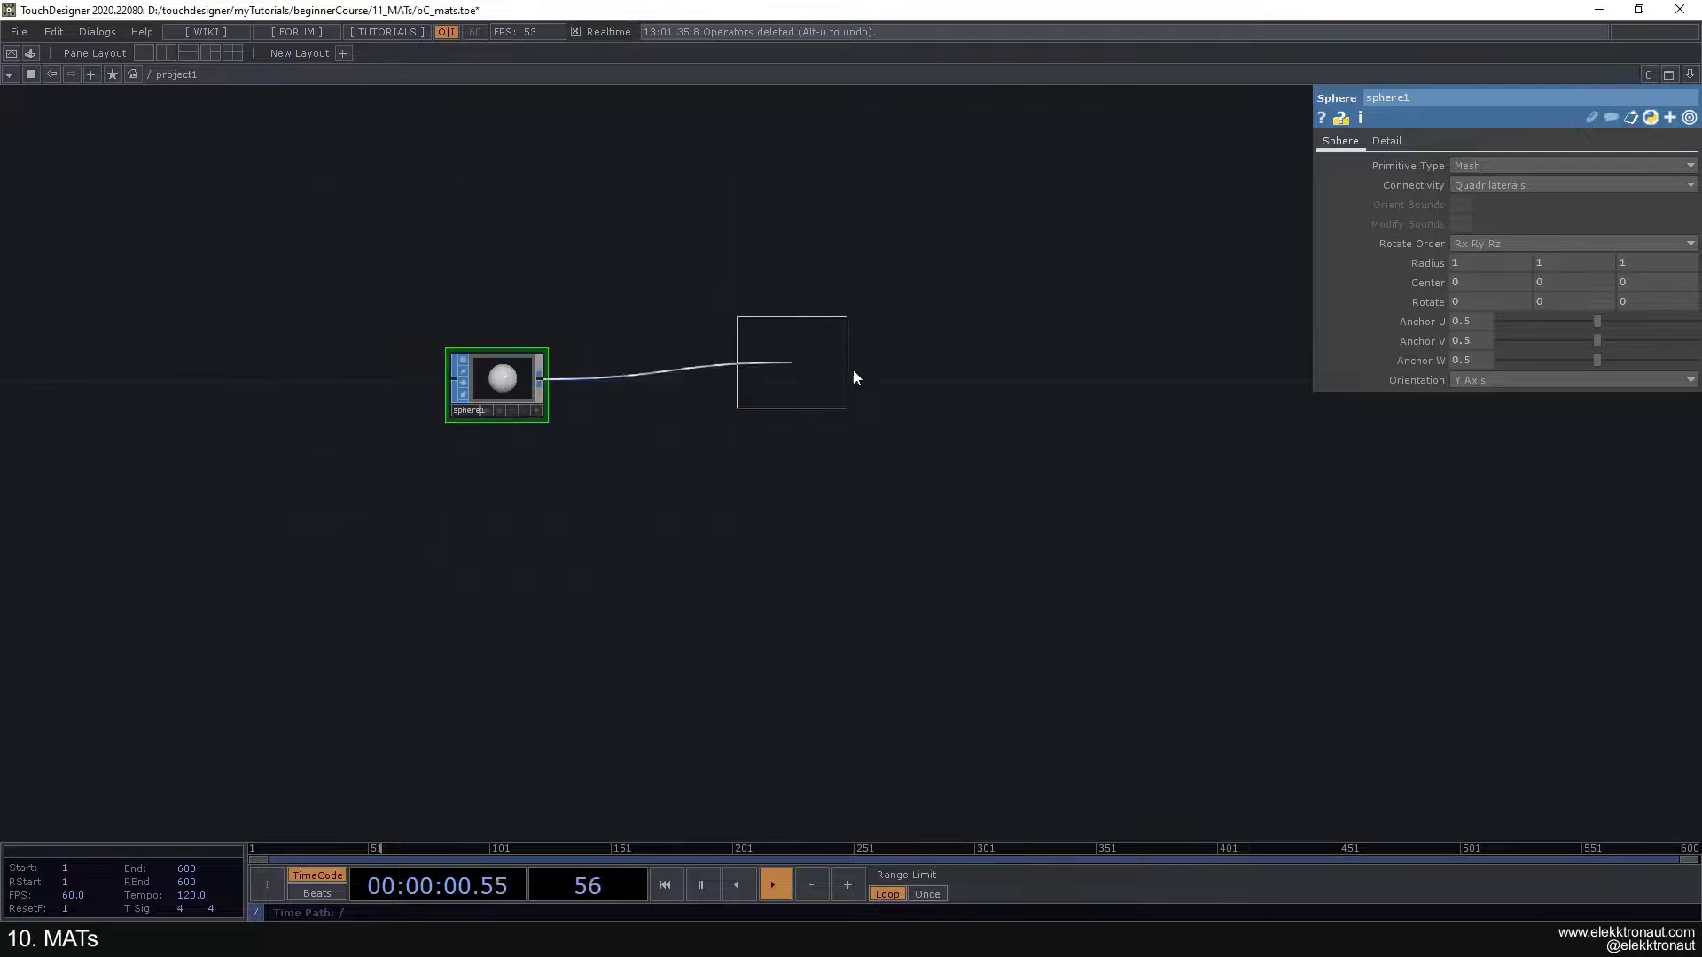
left_click(936, 381)
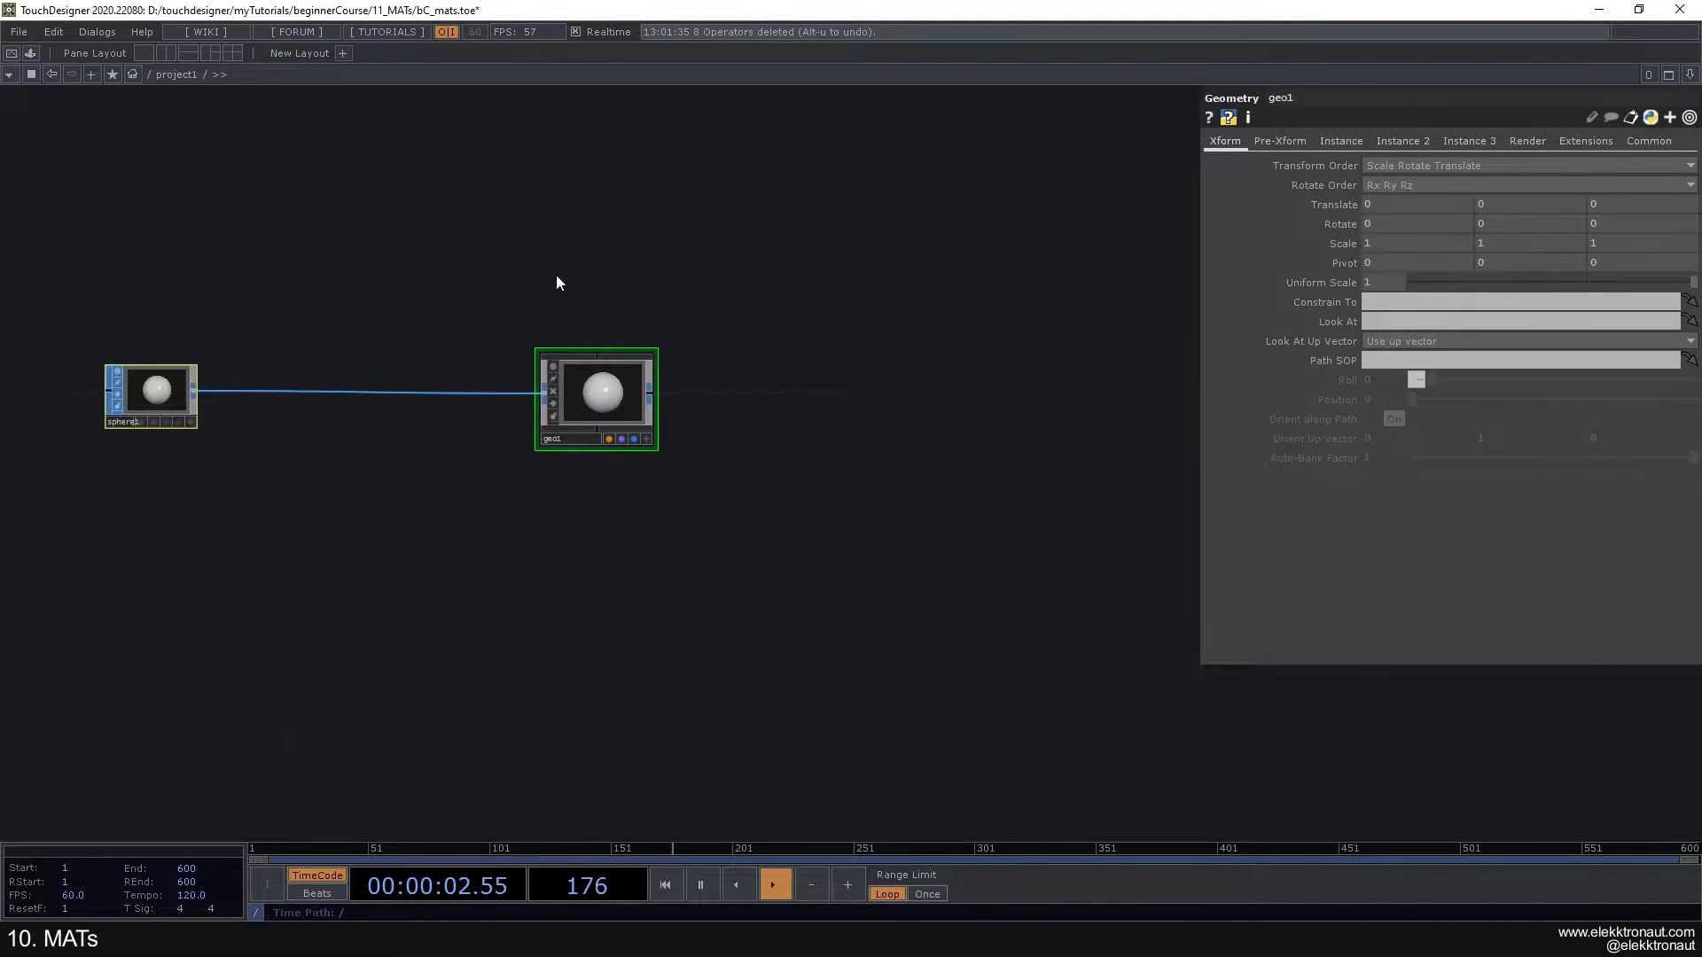
Step: Add a Camera COMP above the geometry and a Light COMP beside the camera
key("Tab")
type("ca")
left_click(321, 155)
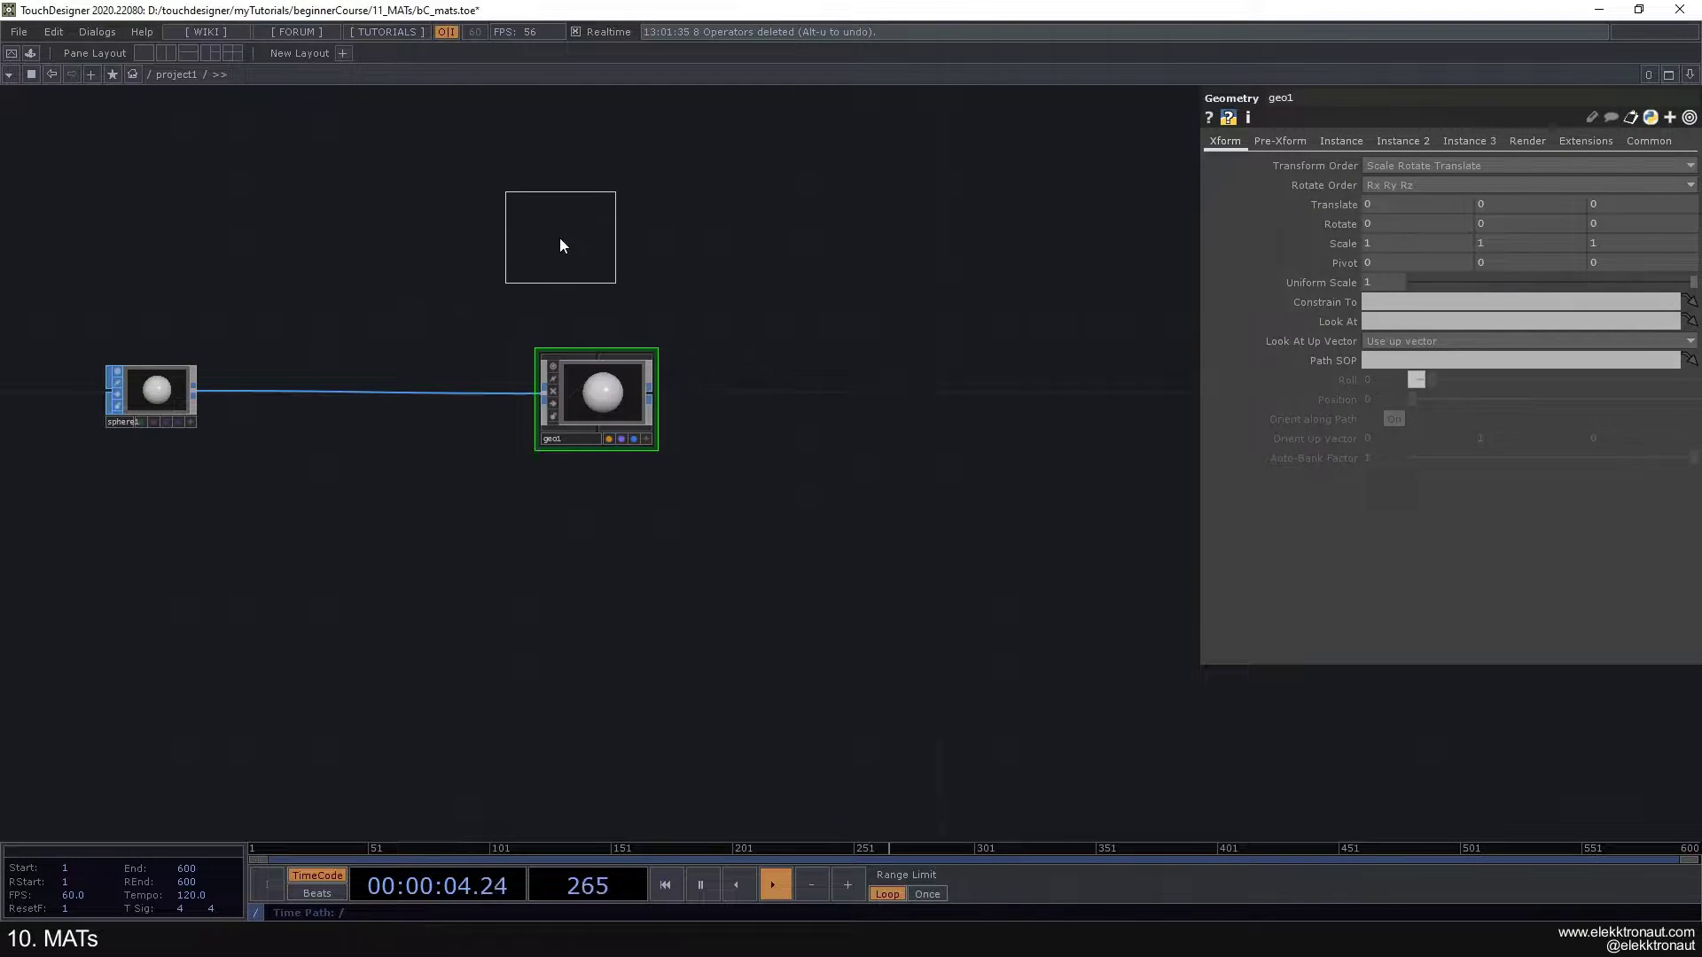
left_click(595, 277)
key("Tab")
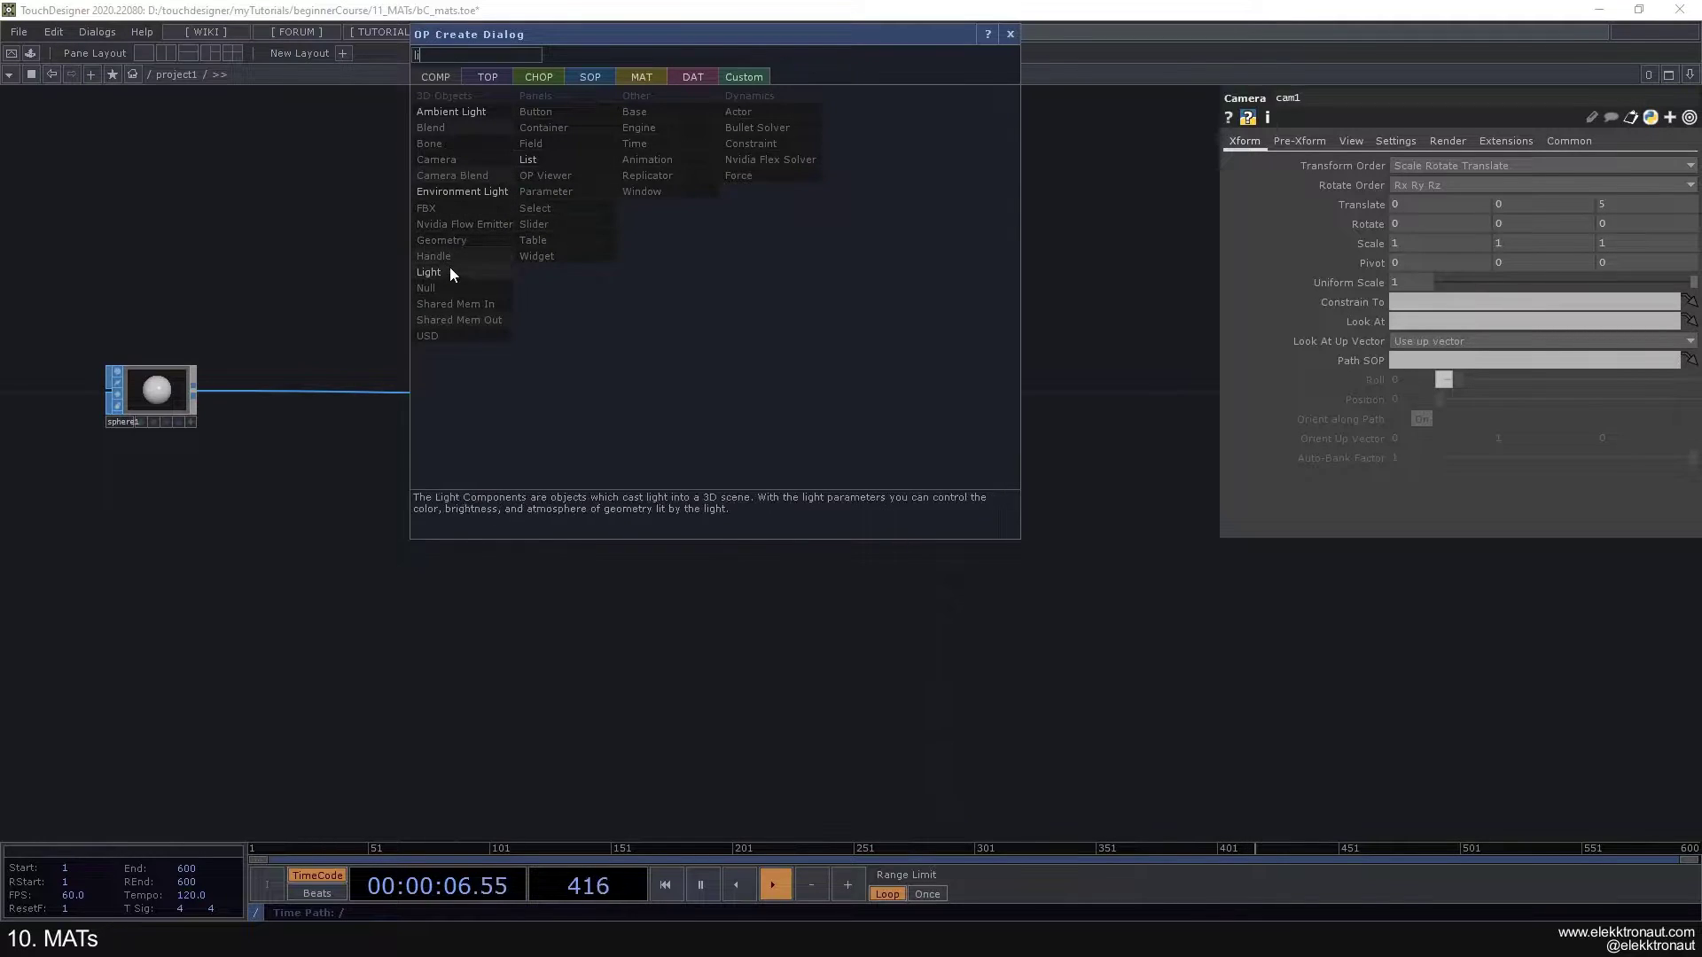
left_click(449, 266)
left_click(735, 288)
Step: Add a Render TOP beside the geometry, below the light, to render the scene
key("Tab")
type("re")
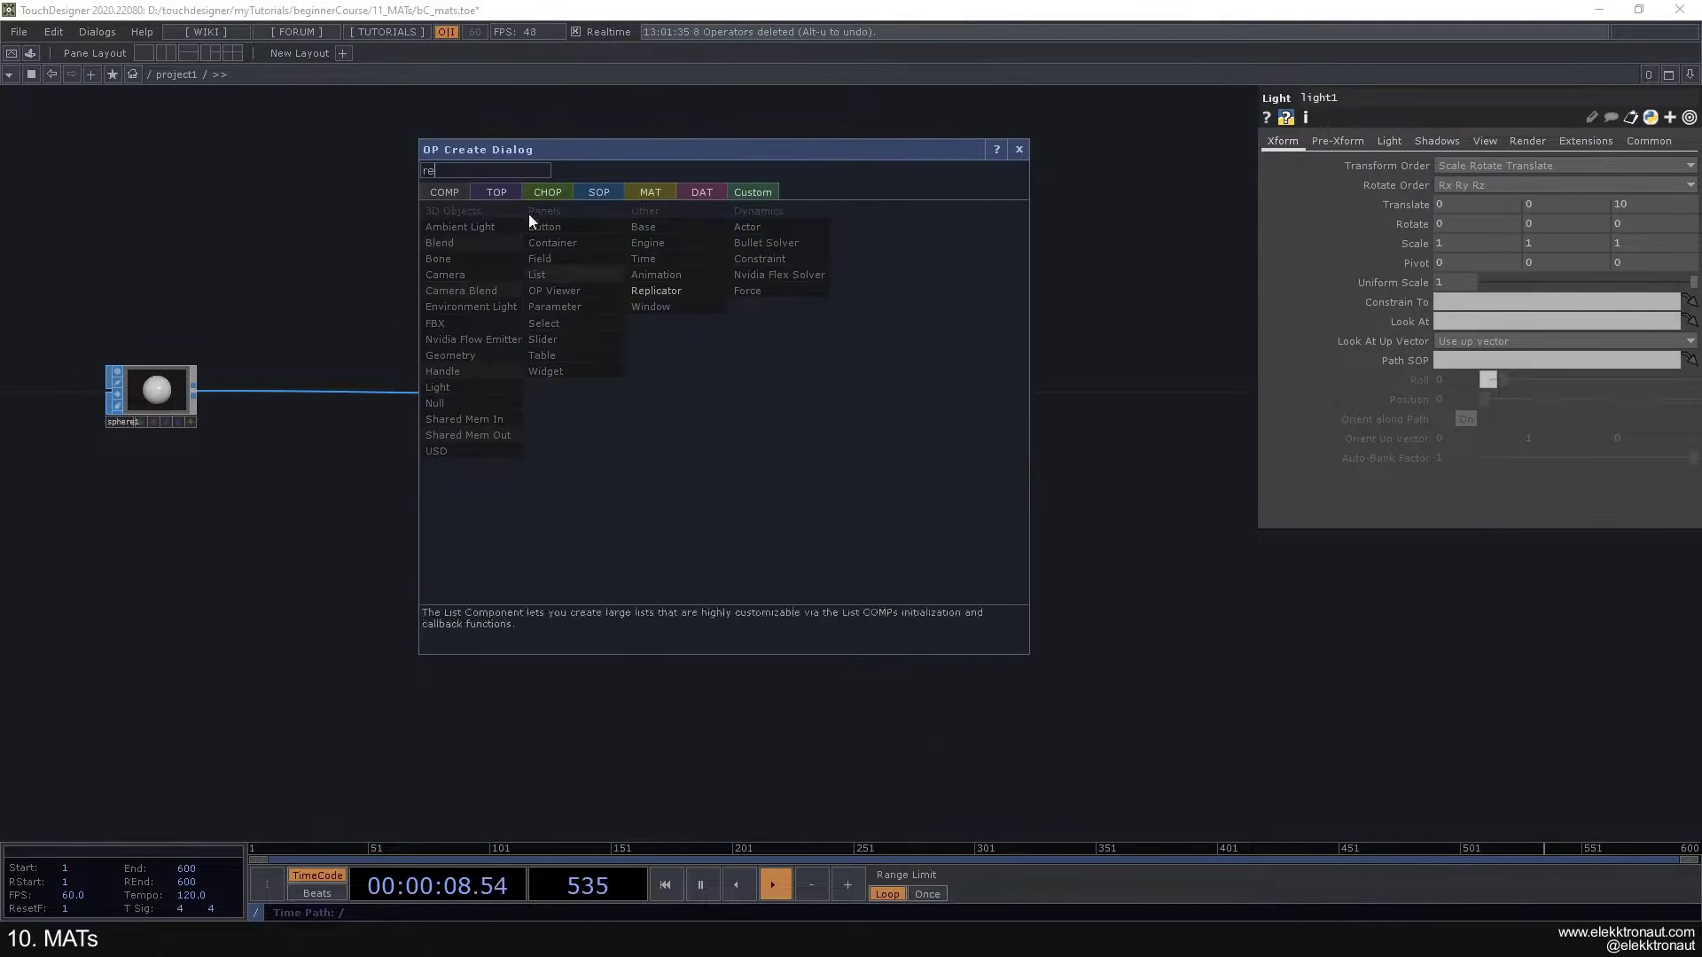
left_click(497, 192)
left_click(758, 307)
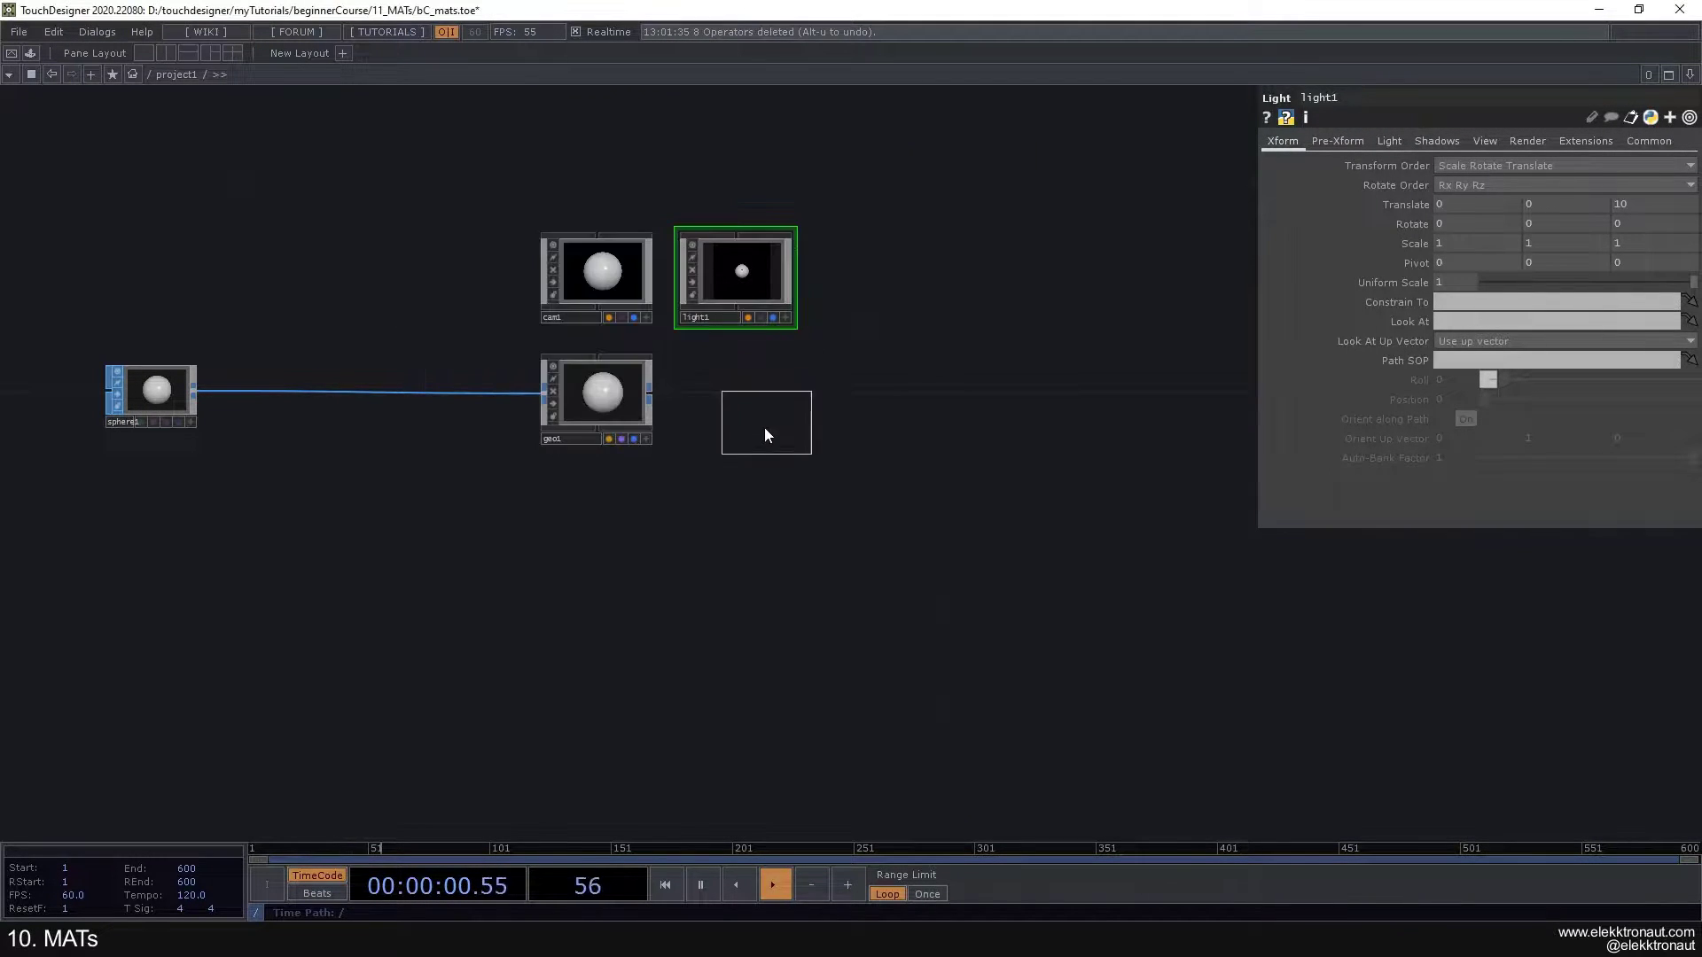
left_click(759, 455)
left_click_drag(831, 370, 497, 337)
left_click_drag(454, 418, 485, 400)
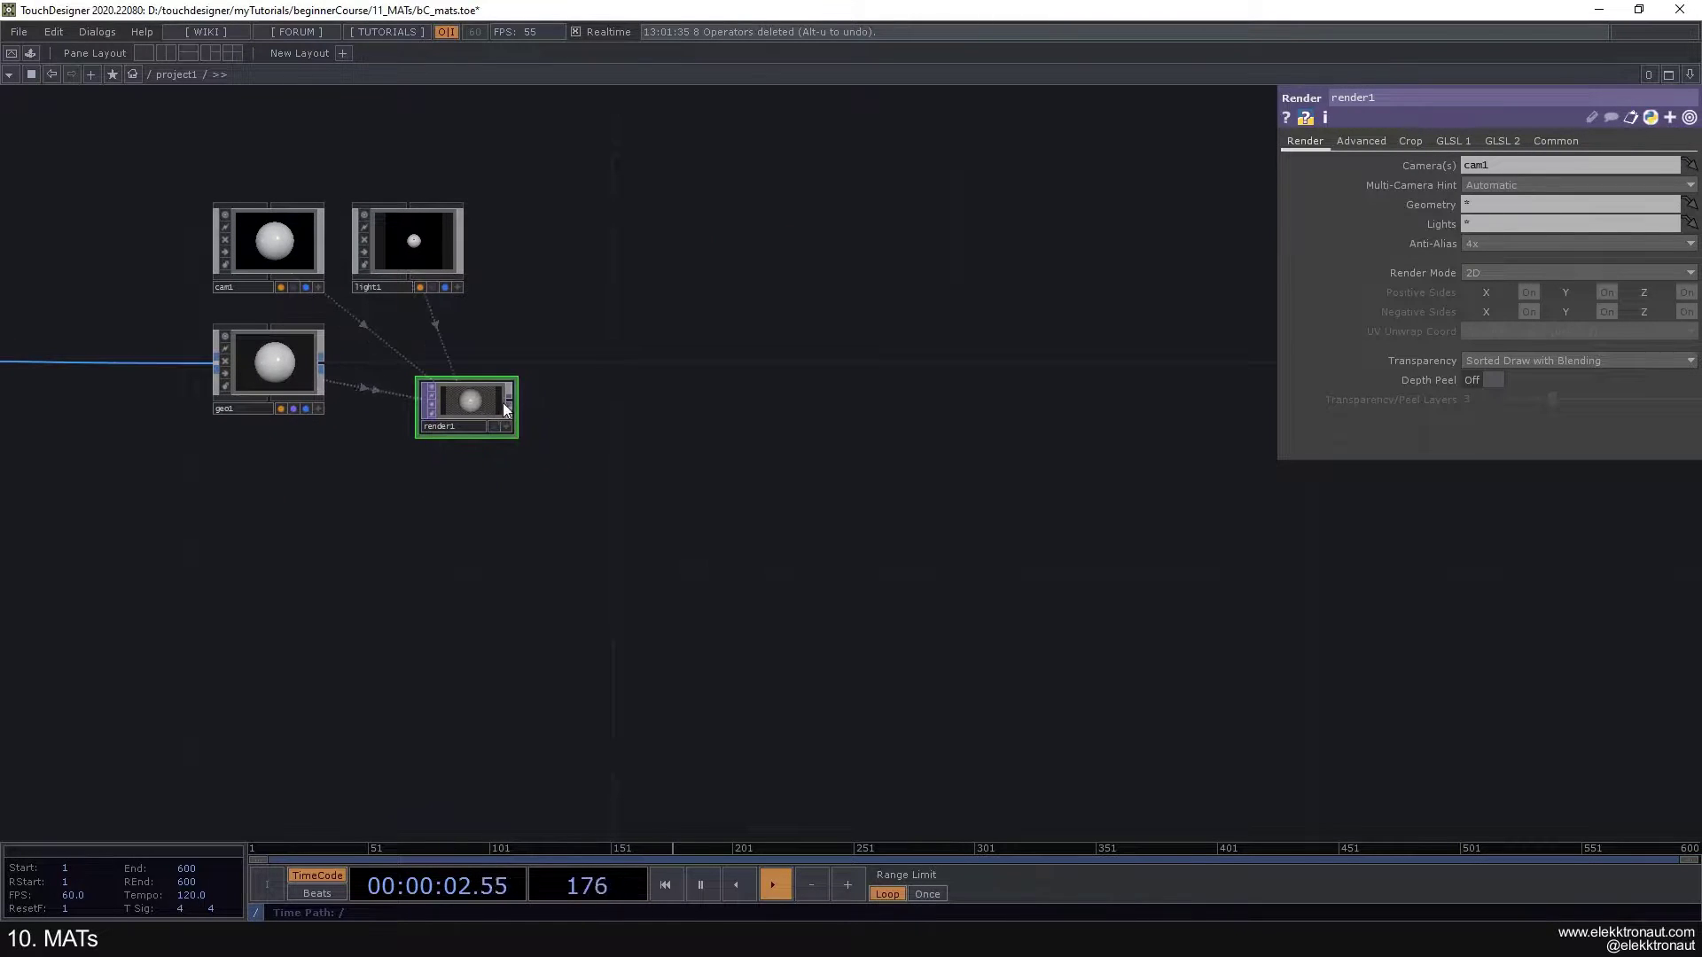
Step: Connect a Transform TOP to the render output, with background alpha 1 and Comp Over Background Color turned on
right_click(509, 402)
left_click(670, 388)
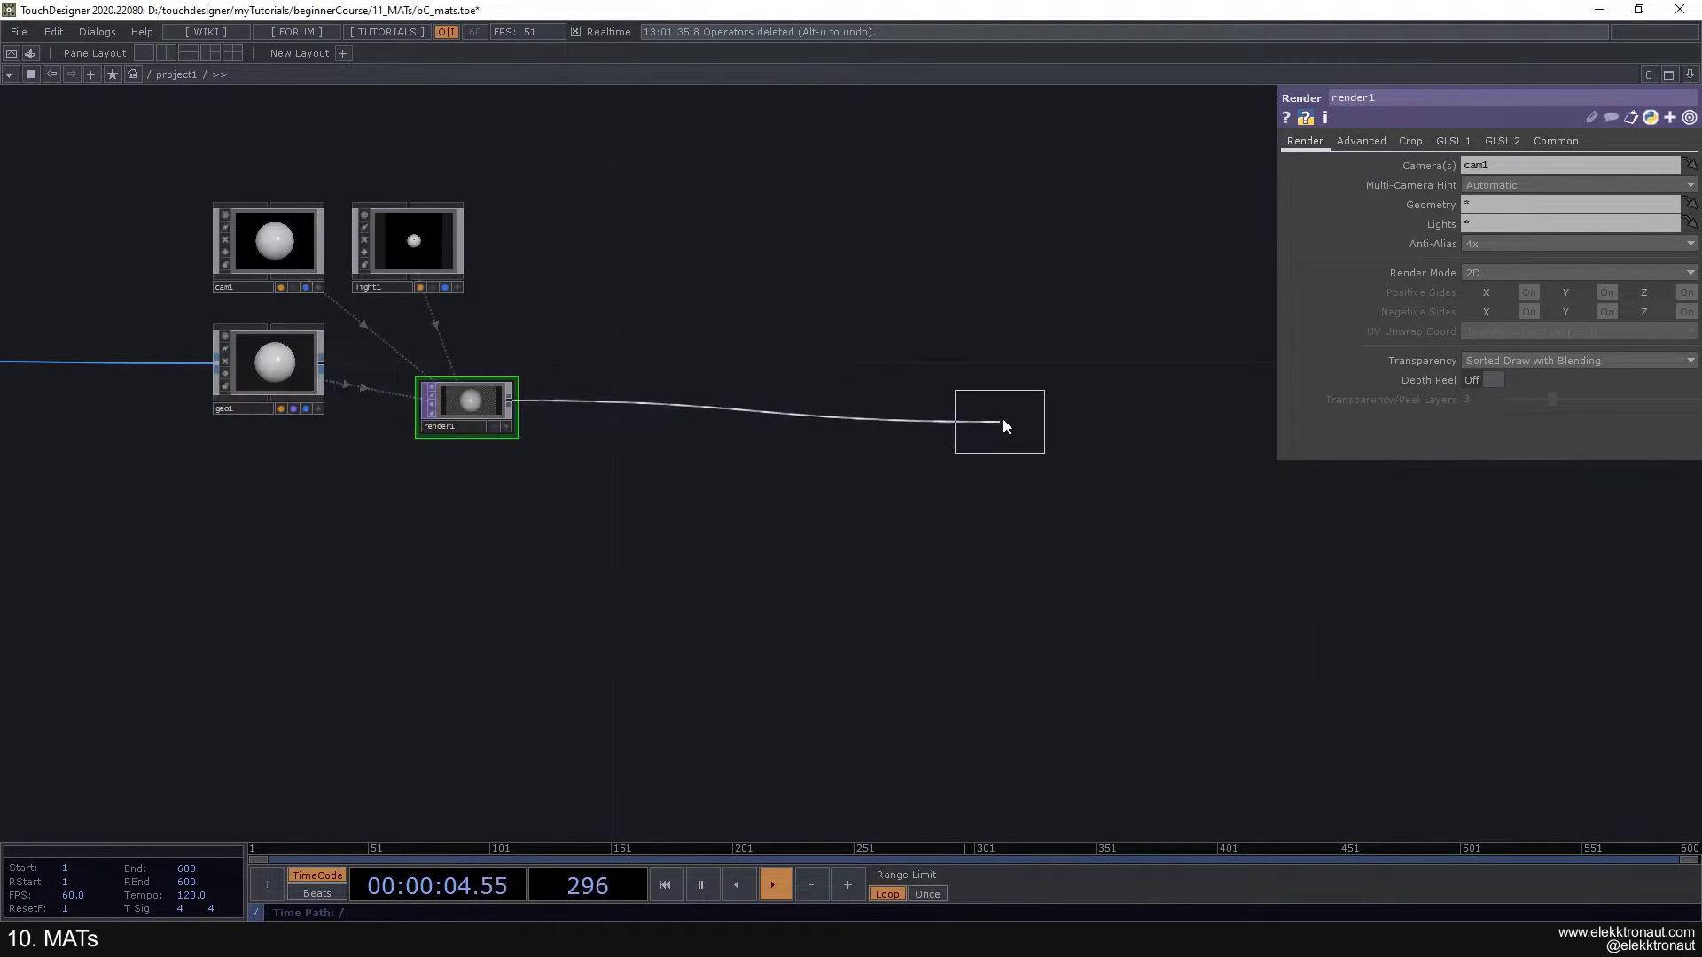
left_click(1022, 408)
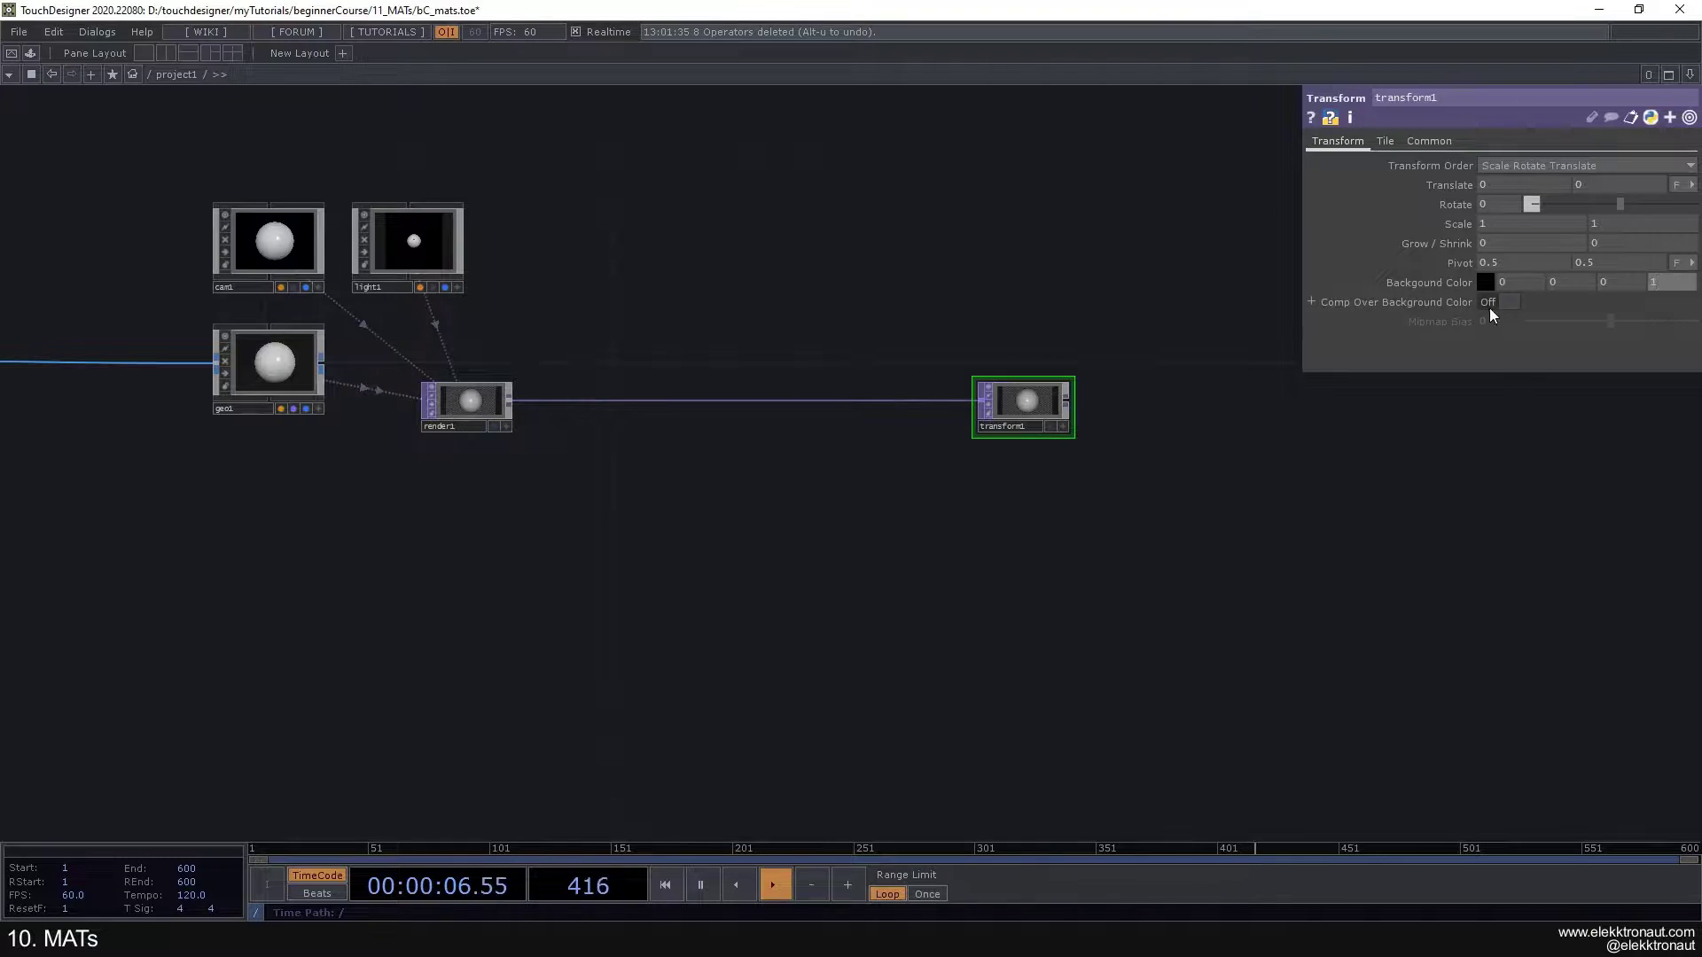
left_click(1497, 303)
Step: Append a Null TOP to the transform and display it as the network background
right_click(1066, 401)
type("nu")
left_click(1003, 362)
left_click(1152, 411)
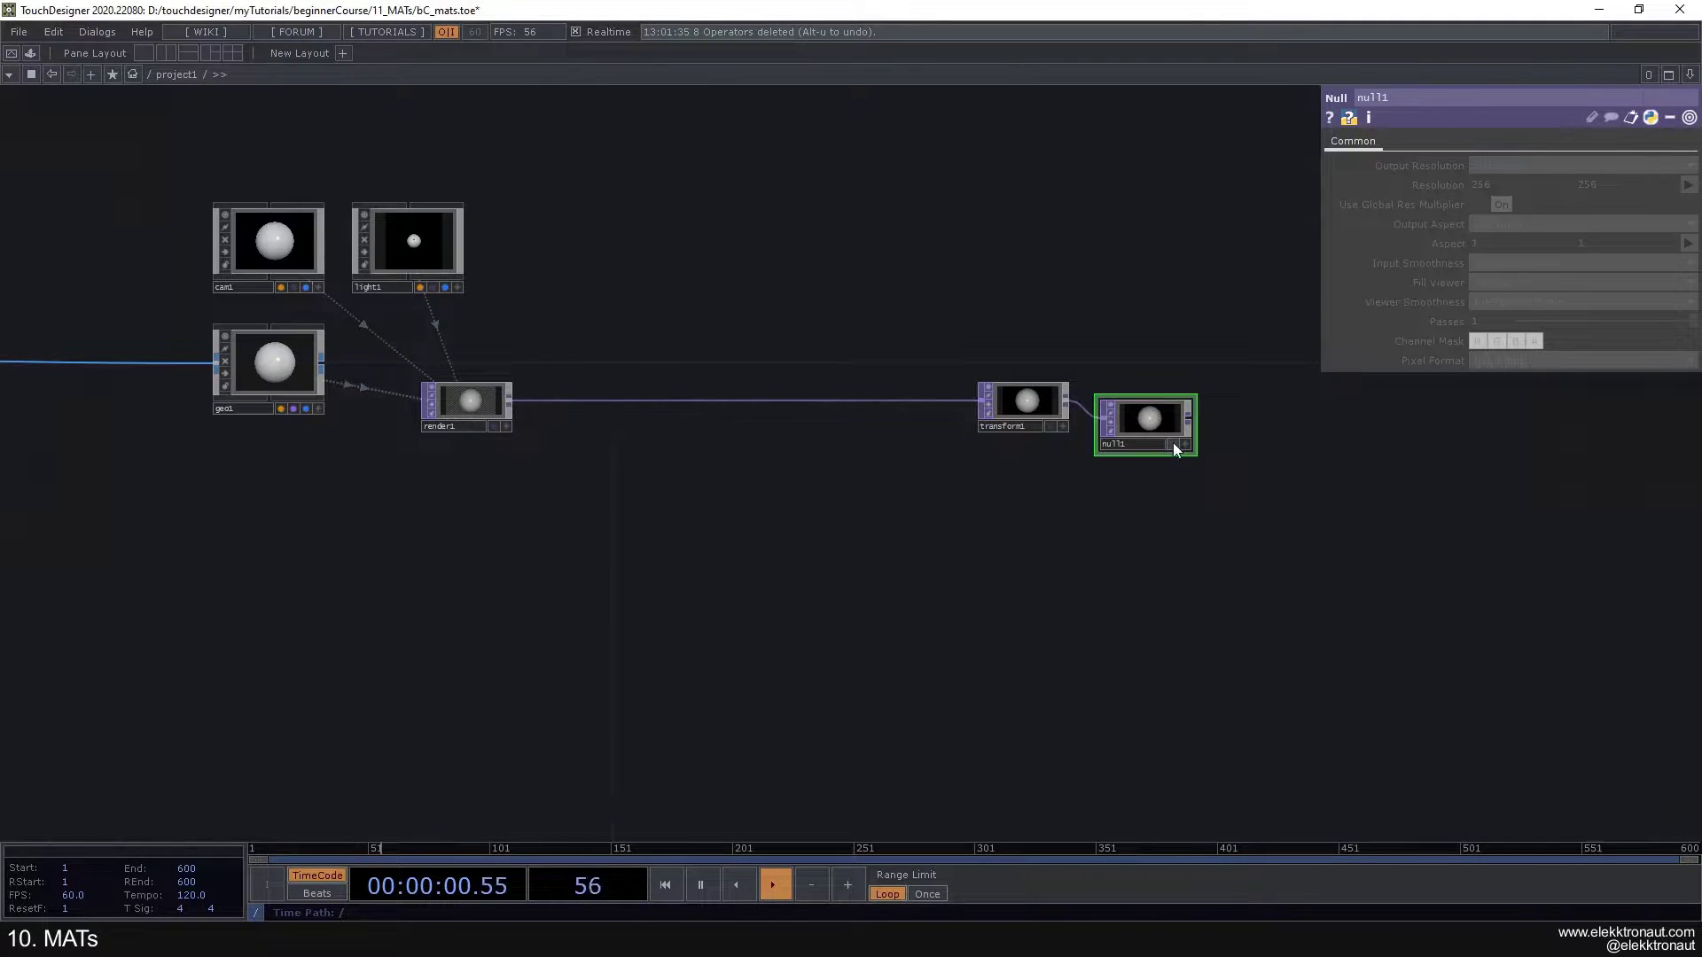
left_click(1173, 443)
Step: Set the camera's Z translation to 6
scroll(850, 412, "down", 2)
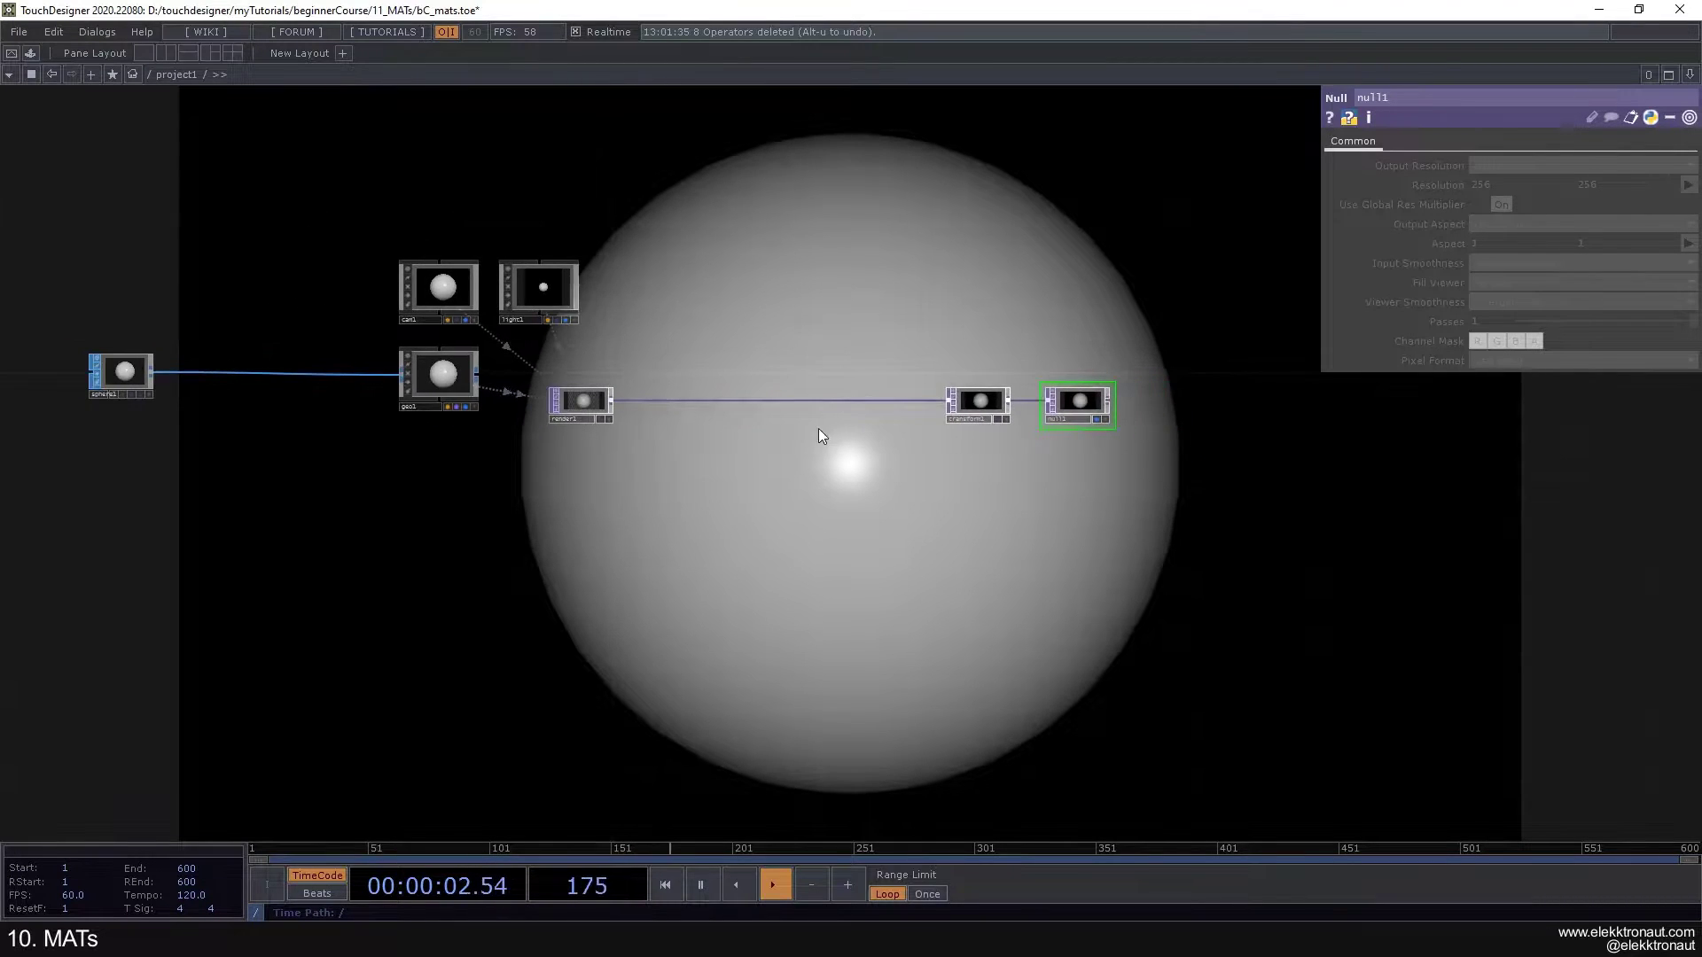
left_click_drag(821, 429, 932, 439)
left_click(551, 301)
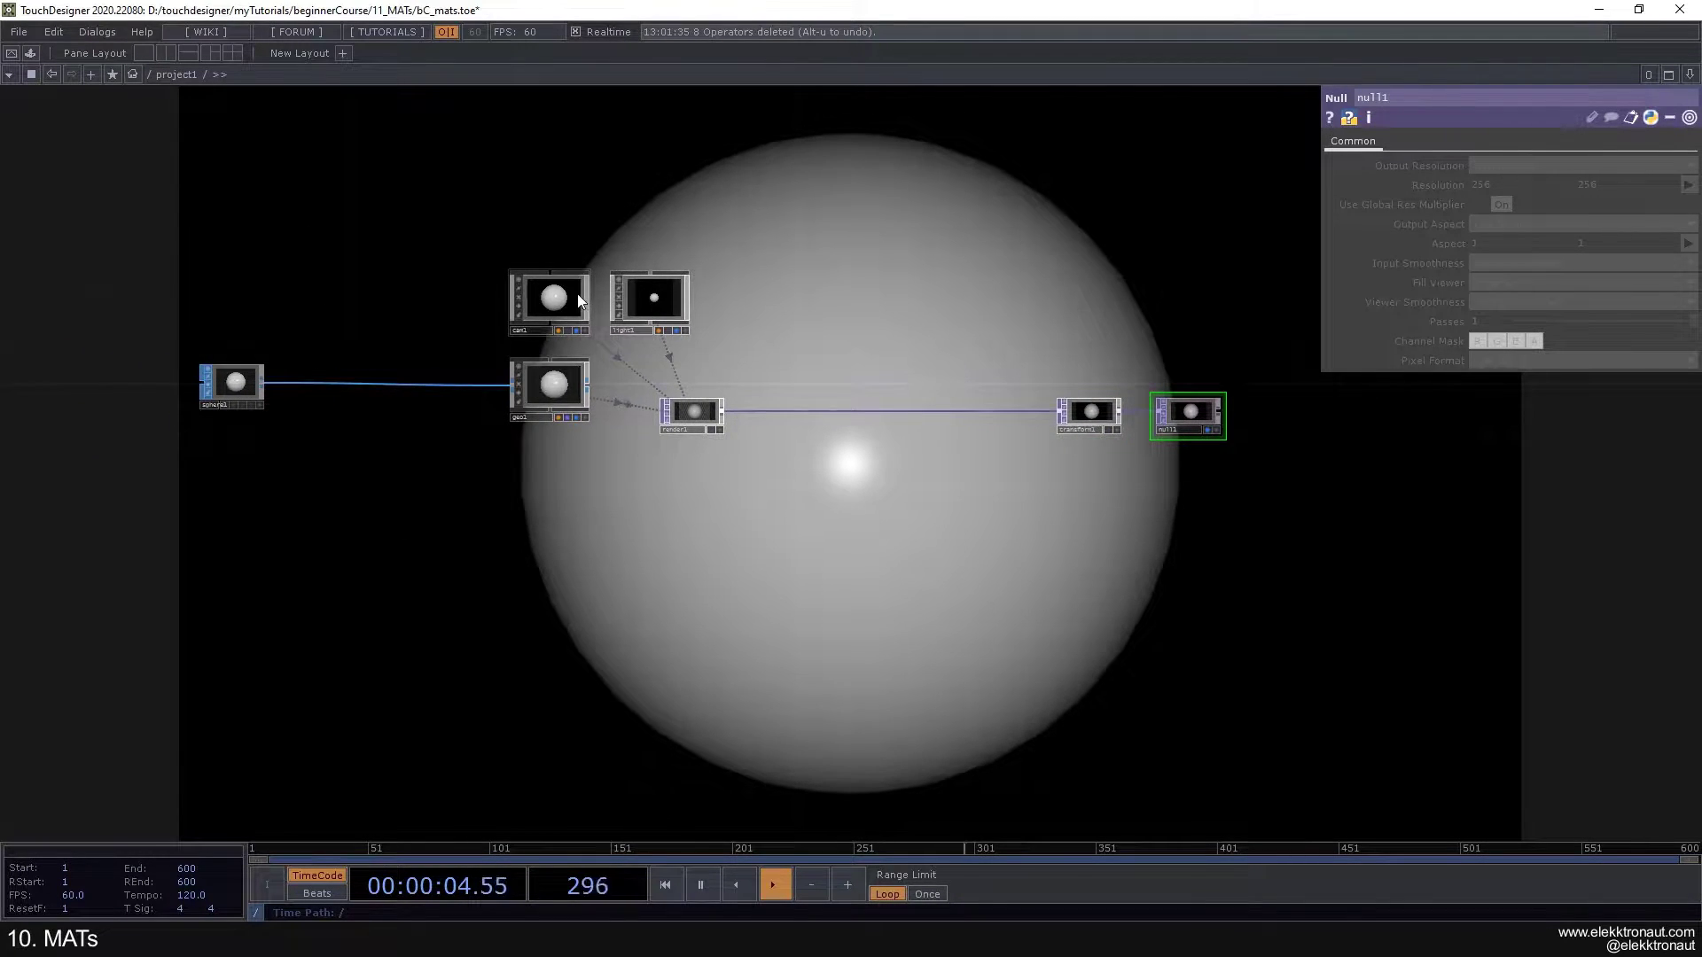
type("6")
key("Return")
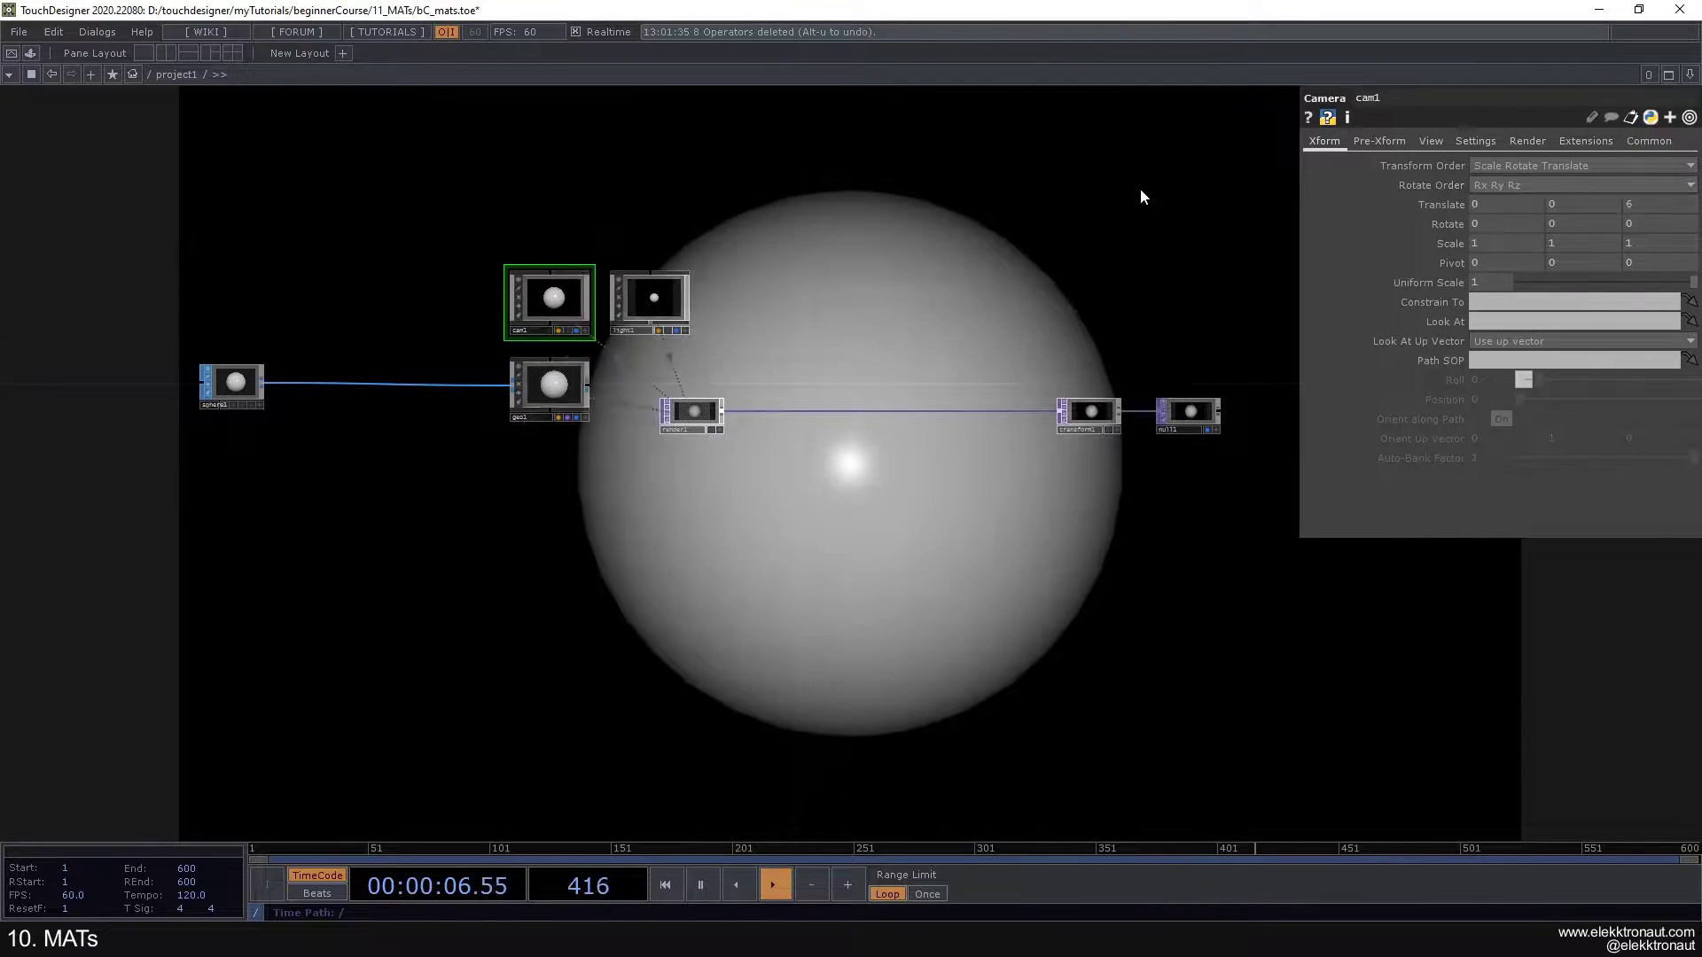
Step: Set the sphere's detail to 200 rows and 200 columns
left_click(232, 381)
left_click_drag(530, 451, 576, 366)
left_click_drag(1141, 226, 1229, 191)
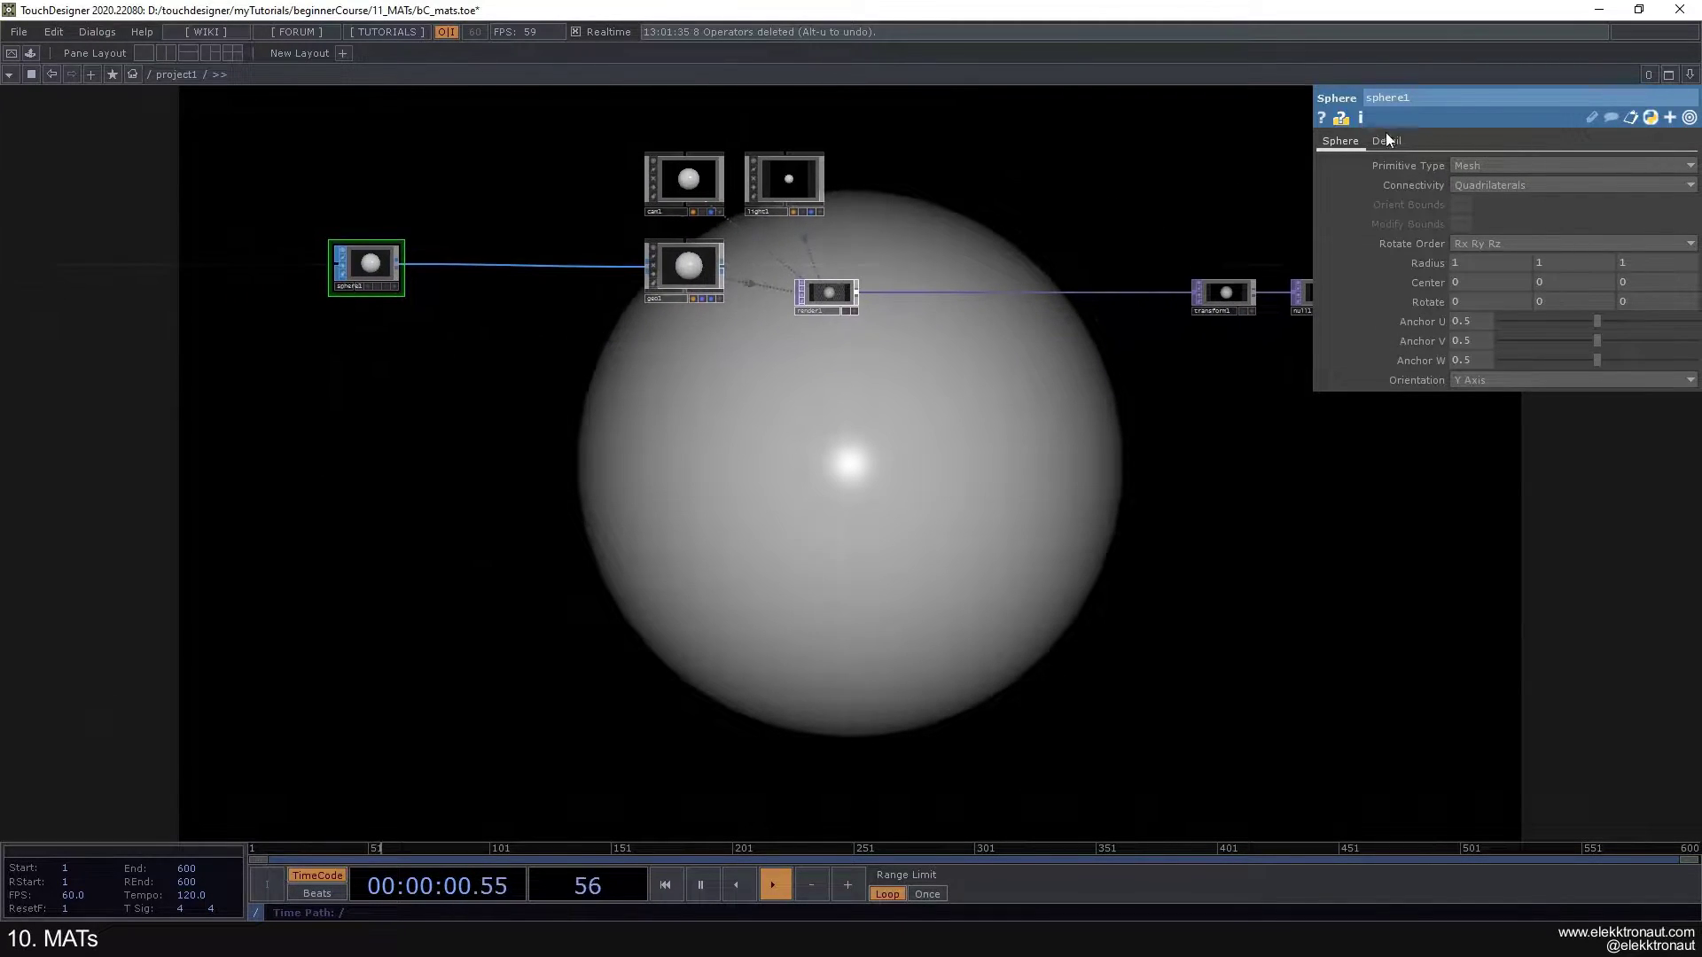
left_click(1368, 140)
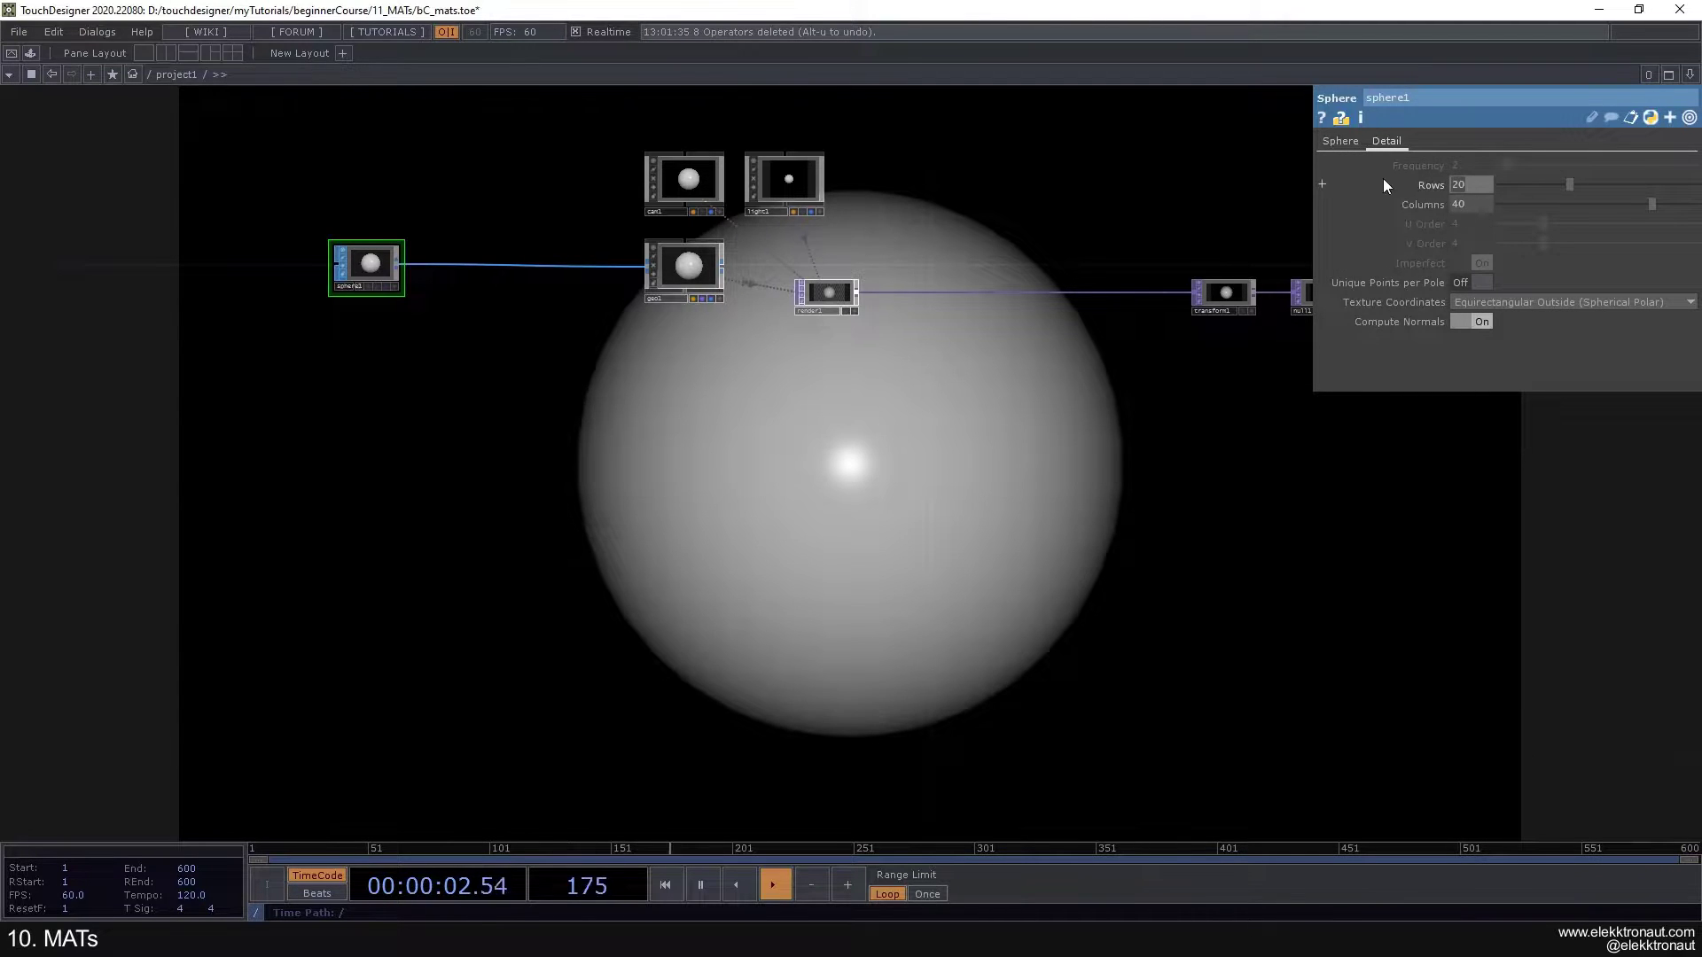
left_click(1466, 202)
type("200")
key("Return")
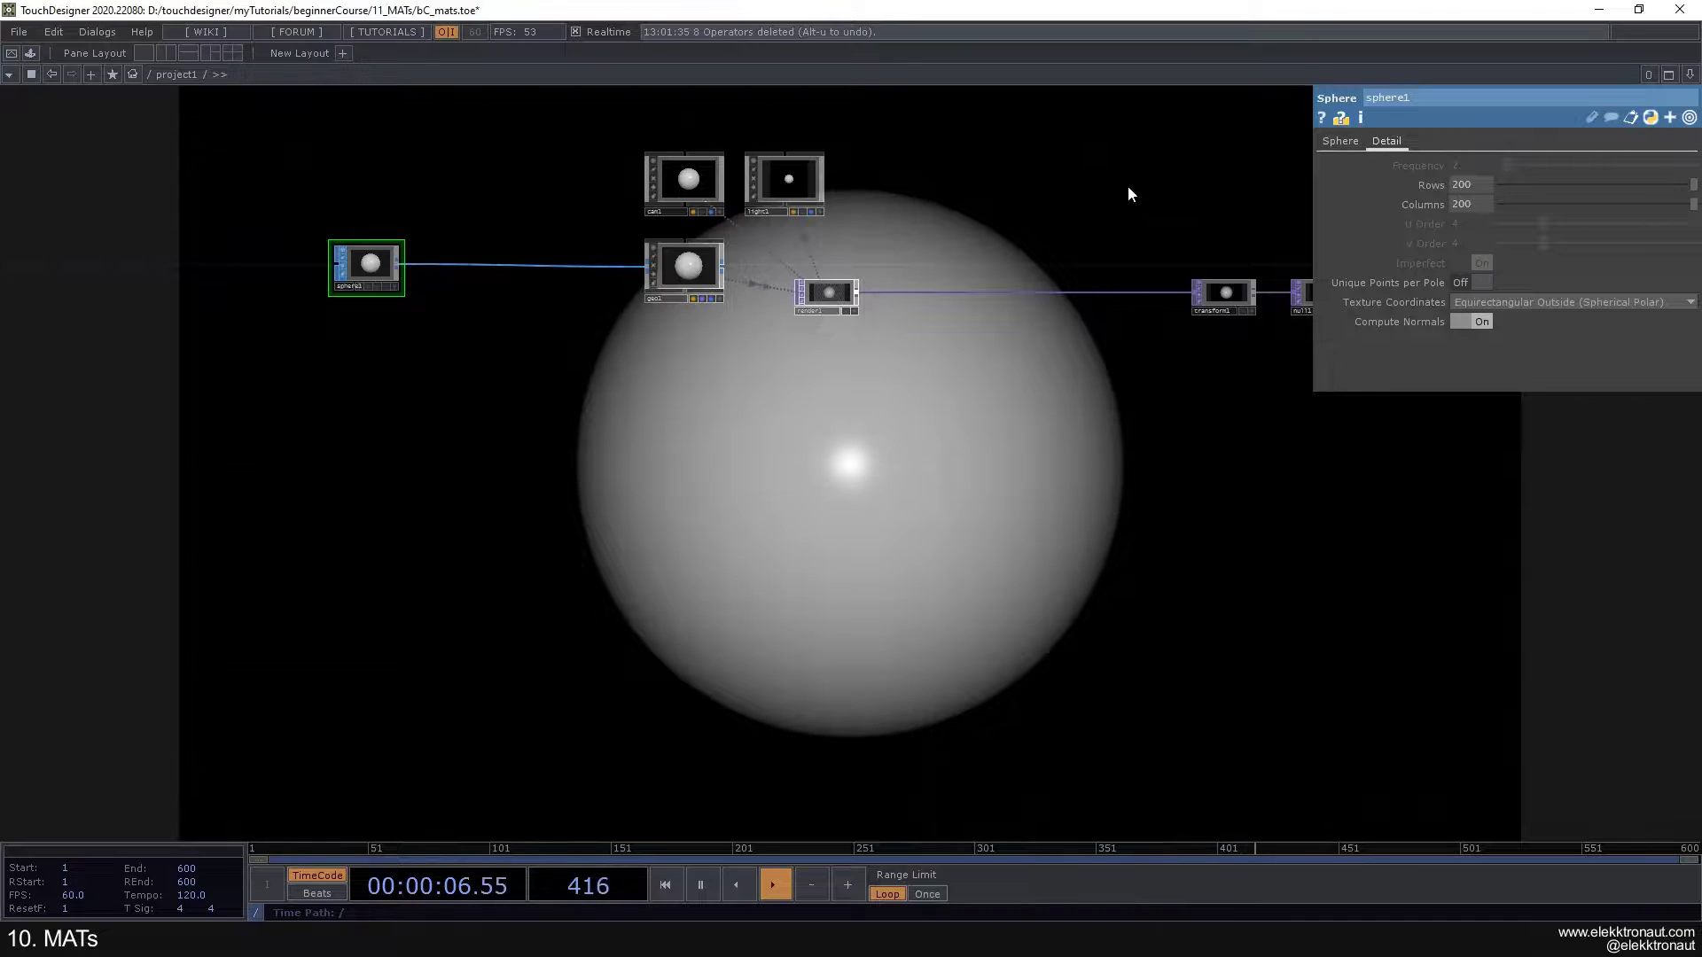
Step: Select the sphere, camera, light and geometry nodes together and turn off their viewers
scroll(337, 245, "up", 4)
left_click_drag(593, 166, 390, 366)
mouse_move(89, 195)
right_mouse_down()
mouse_move(866, 544)
mouse_move(1028, 323)
right_mouse_up()
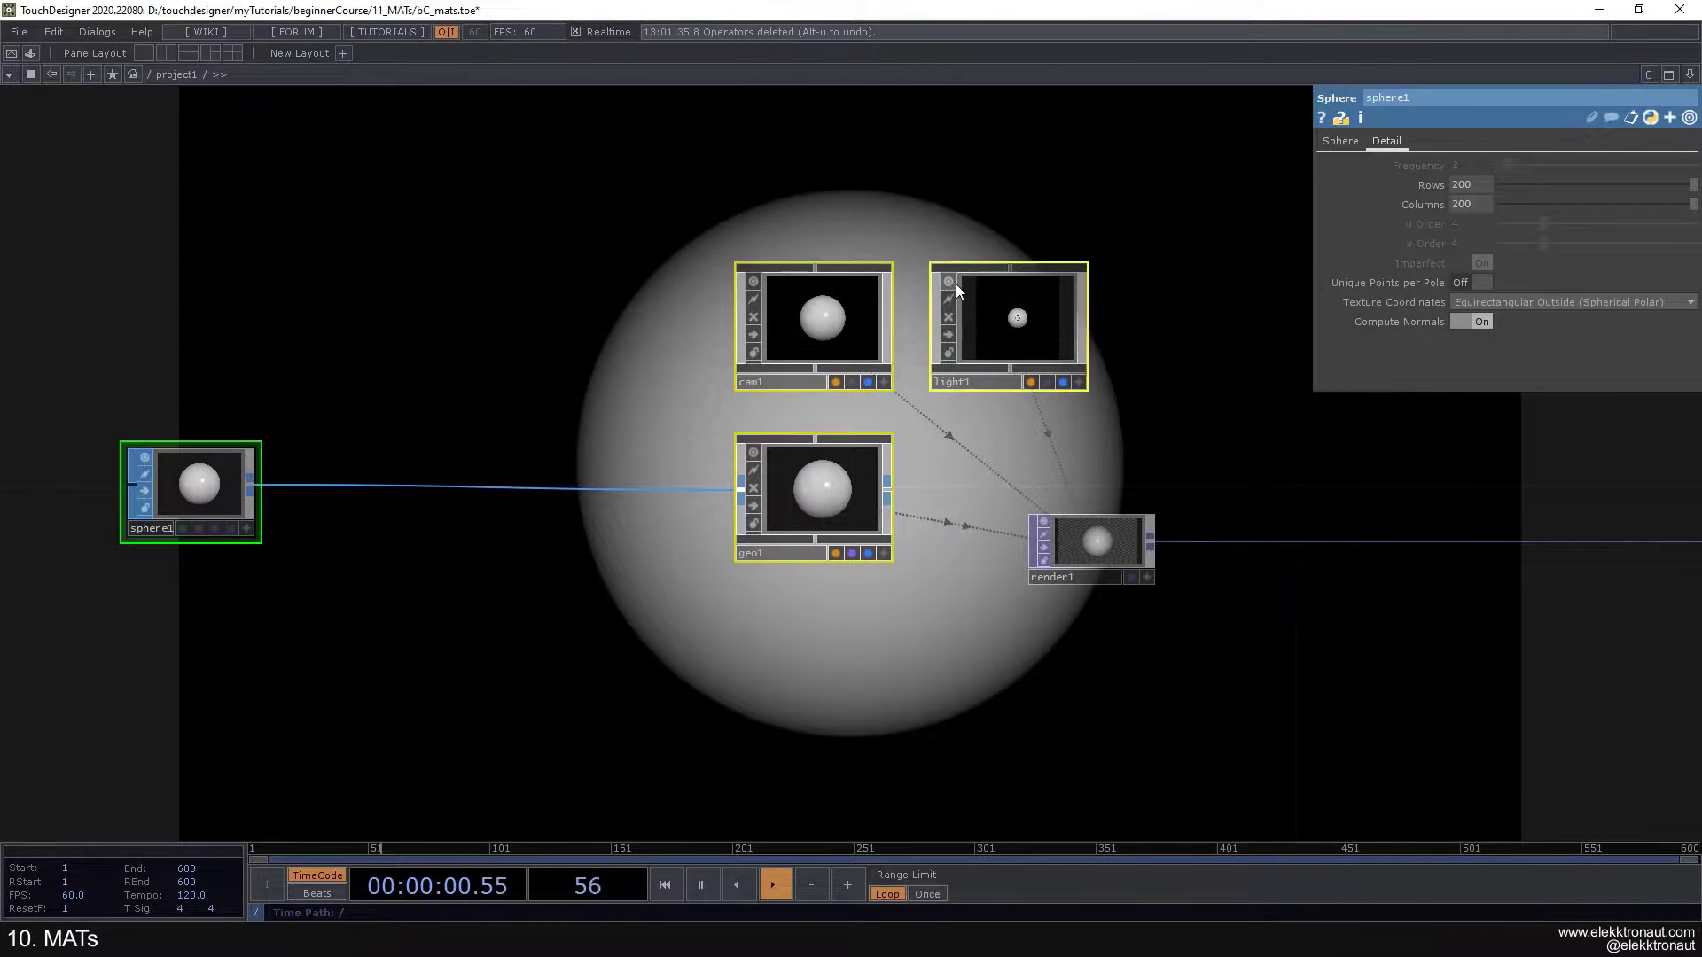
right_click_drag(102, 197, 774, 593)
left_click(777, 601)
right_click_drag(111, 197, 815, 578)
left_click(1001, 332, "ctrl")
left_click(810, 497, "shift")
left_click(811, 485, "shift")
left_click(1007, 317, "shift")
left_click(1007, 318, "shift")
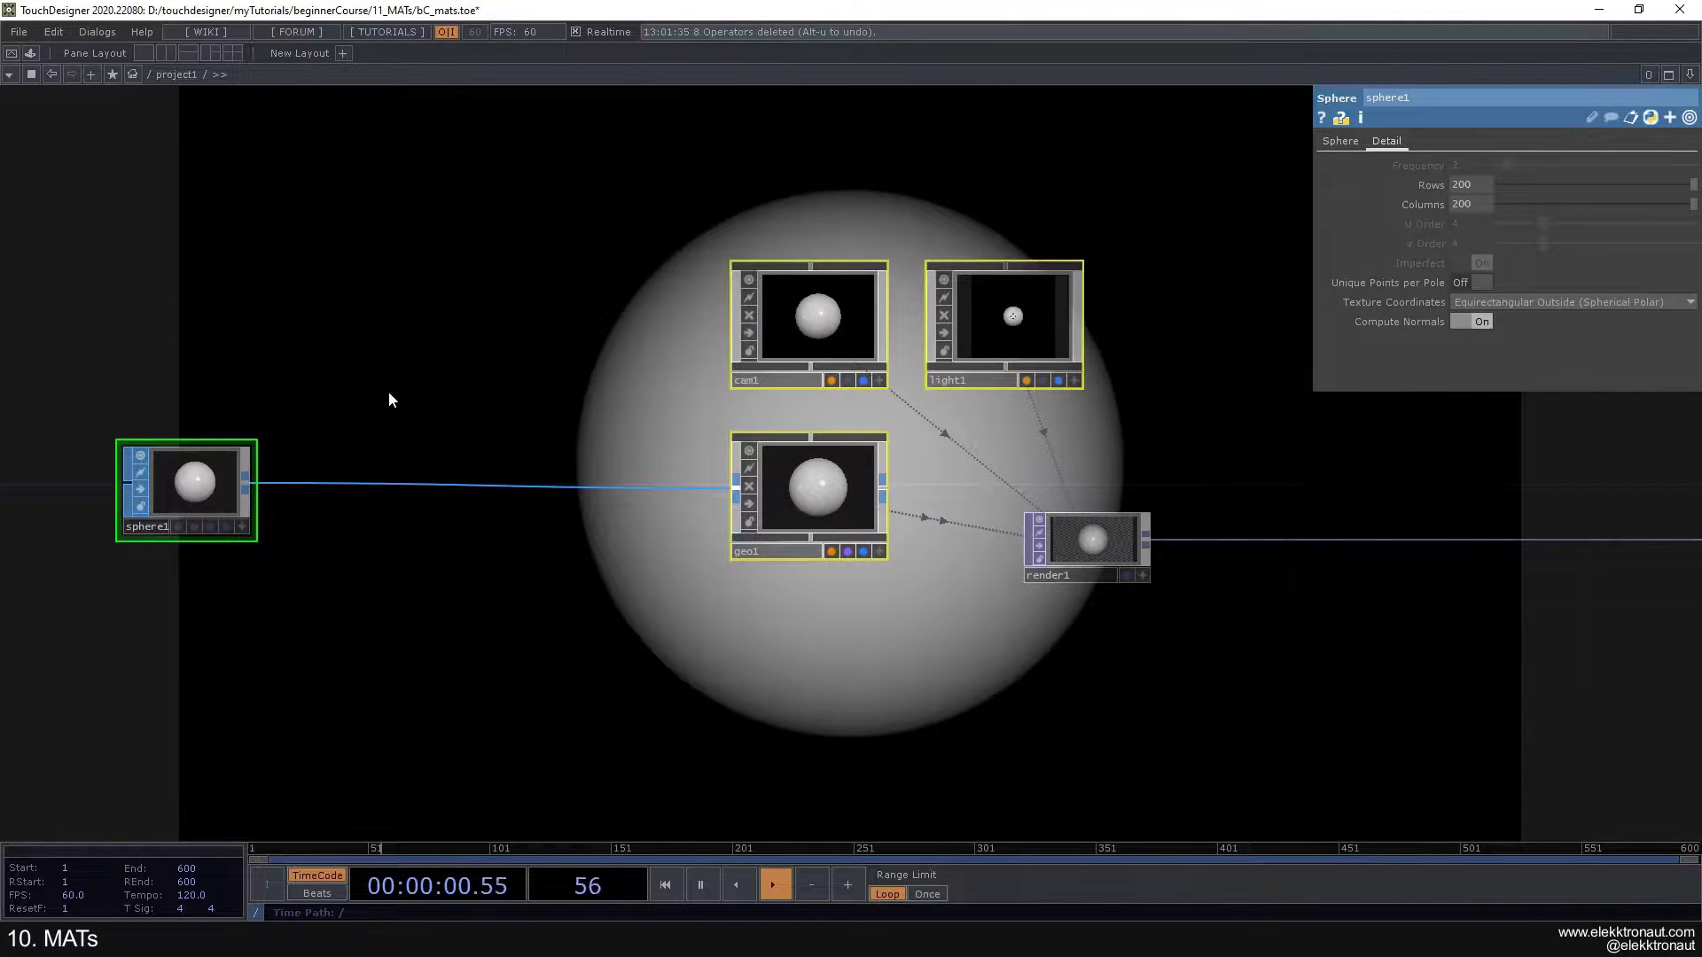
scroll(388, 392, "down", 5)
scroll(540, 322, "up", 8)
left_click(622, 340)
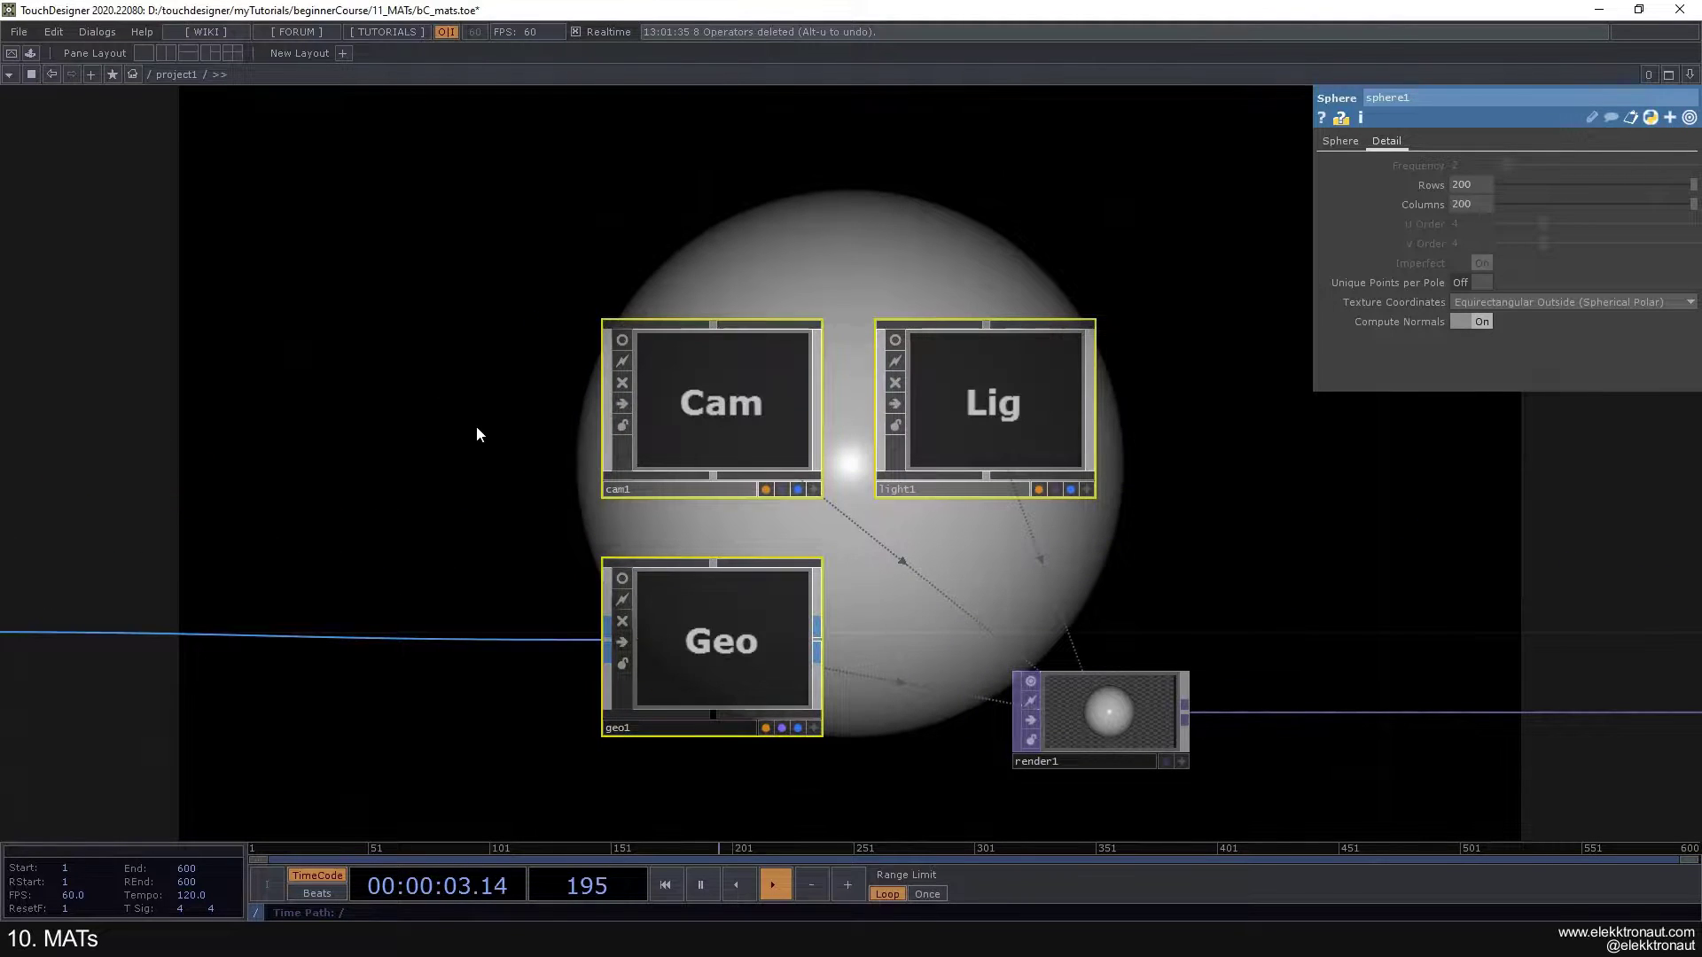
Step: Move the sphere node a little farther away from the geometry node
scroll(476, 427, "down", 3)
left_click_drag(398, 407, 627, 324)
left_click_drag(720, 600, 880, 389)
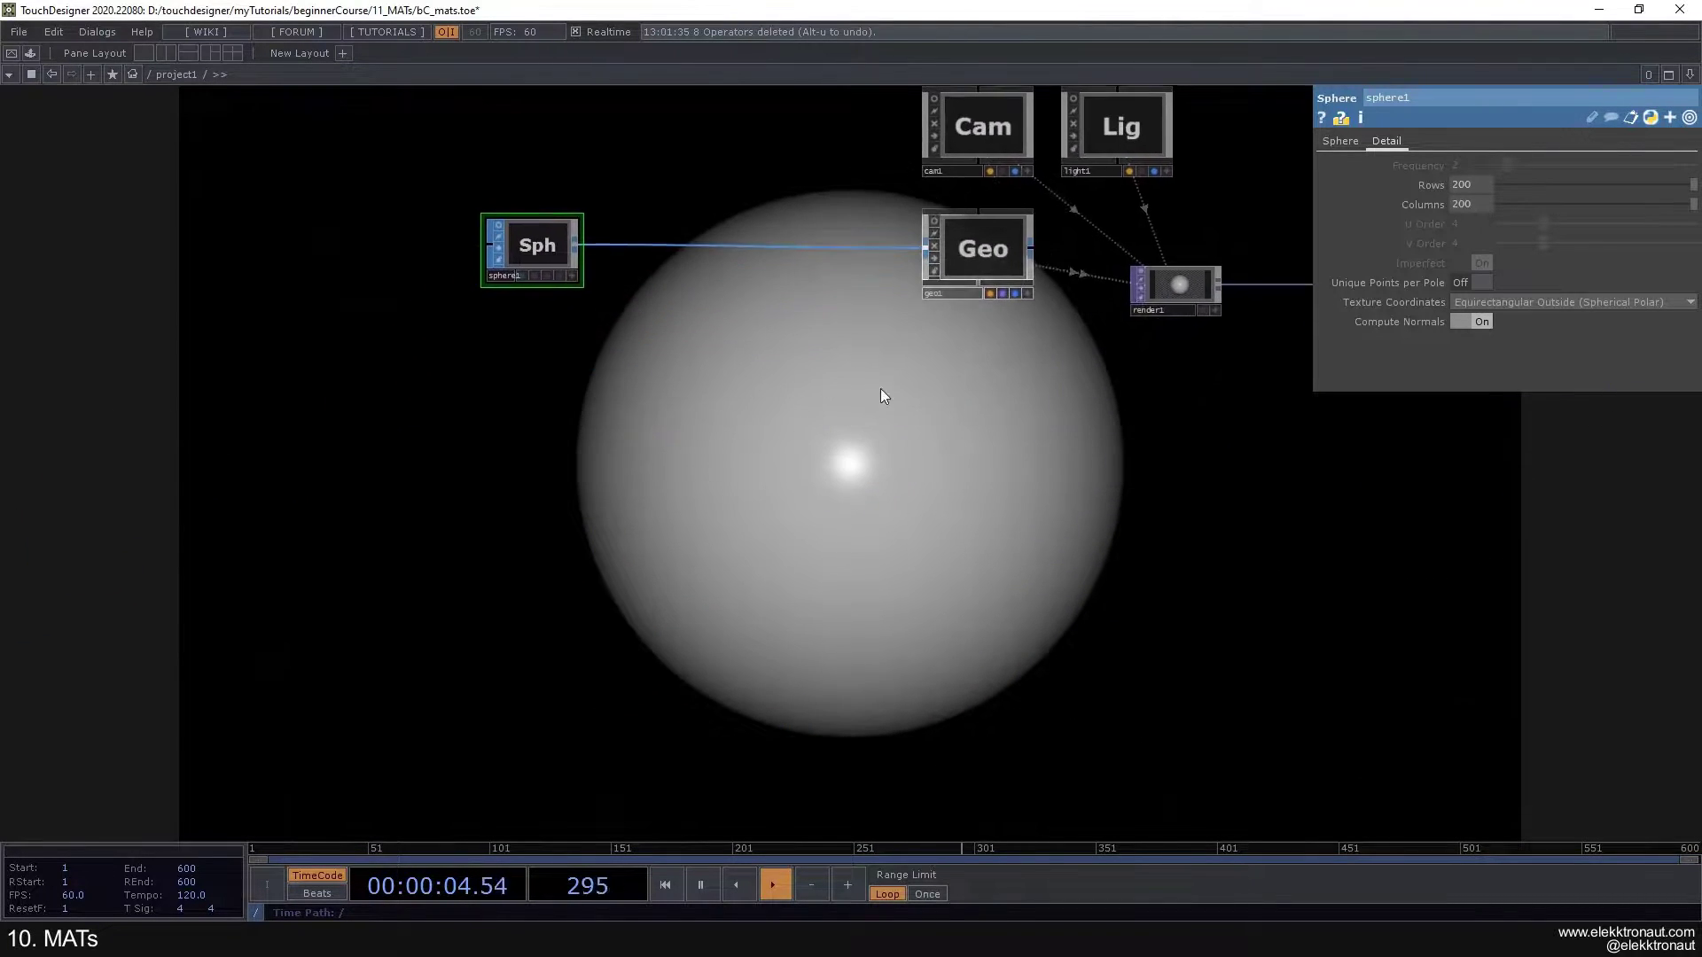
left_click_drag(567, 243, 514, 242)
left_click_drag(677, 382, 654, 391)
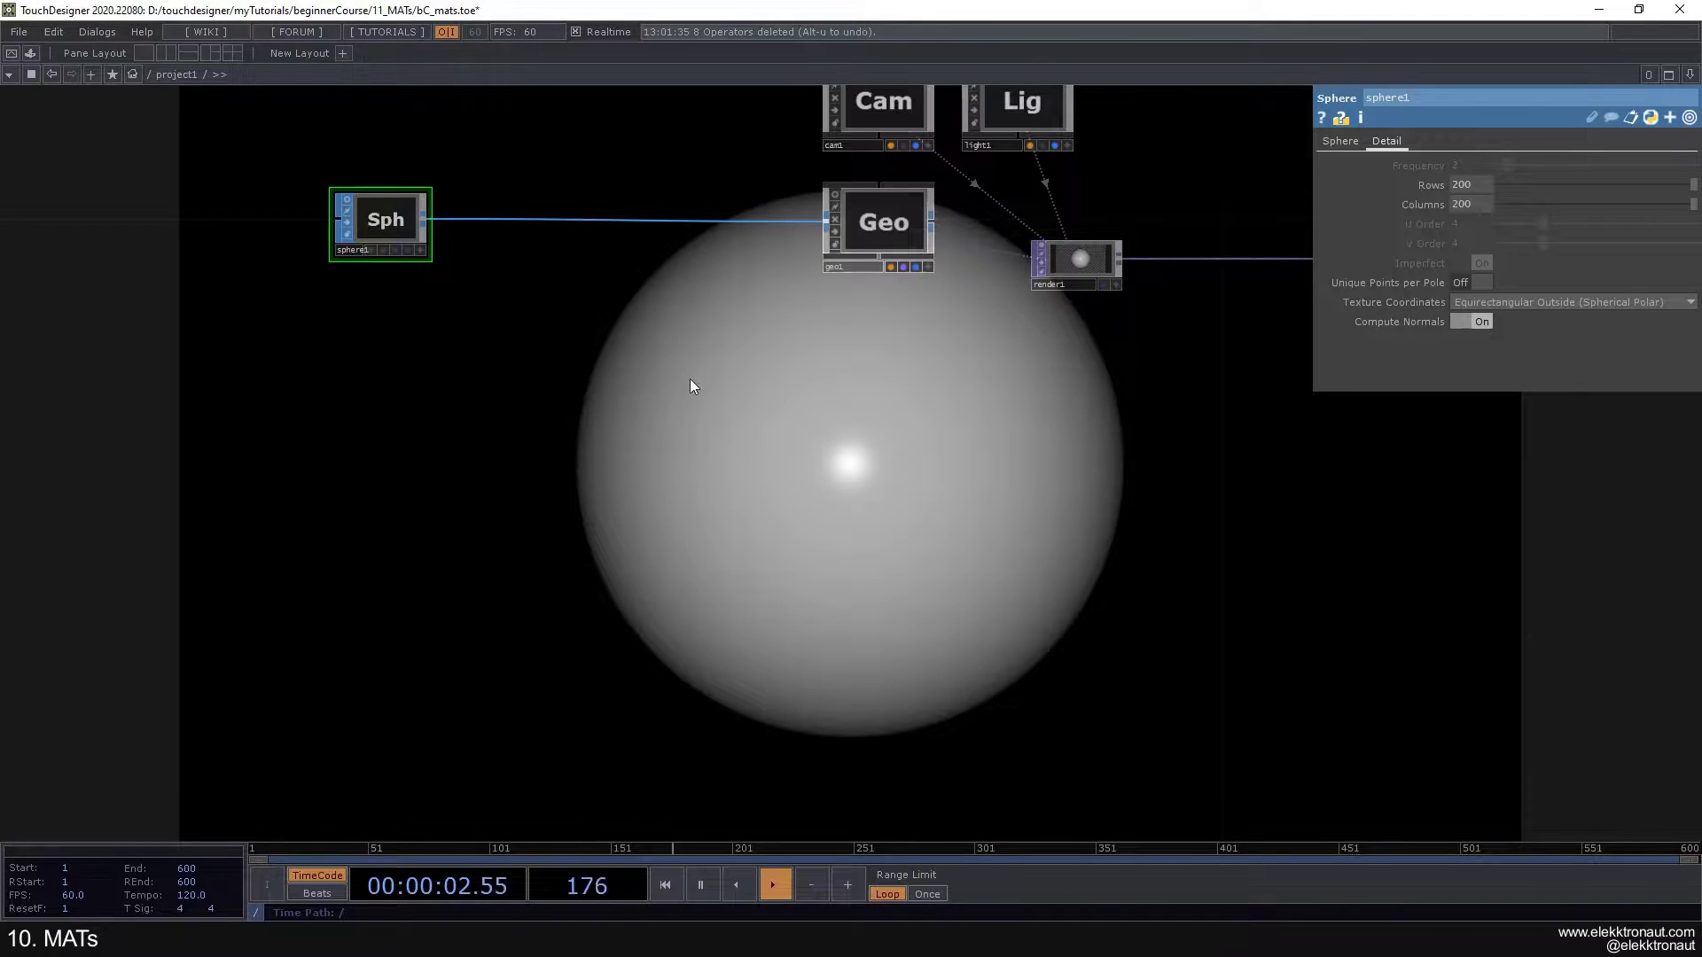
Step: Create a Constant MAT below the geometry and shift it to the left to leave room beside it
left_click_drag(703, 369, 609, 423)
scroll(609, 424, "up", 2)
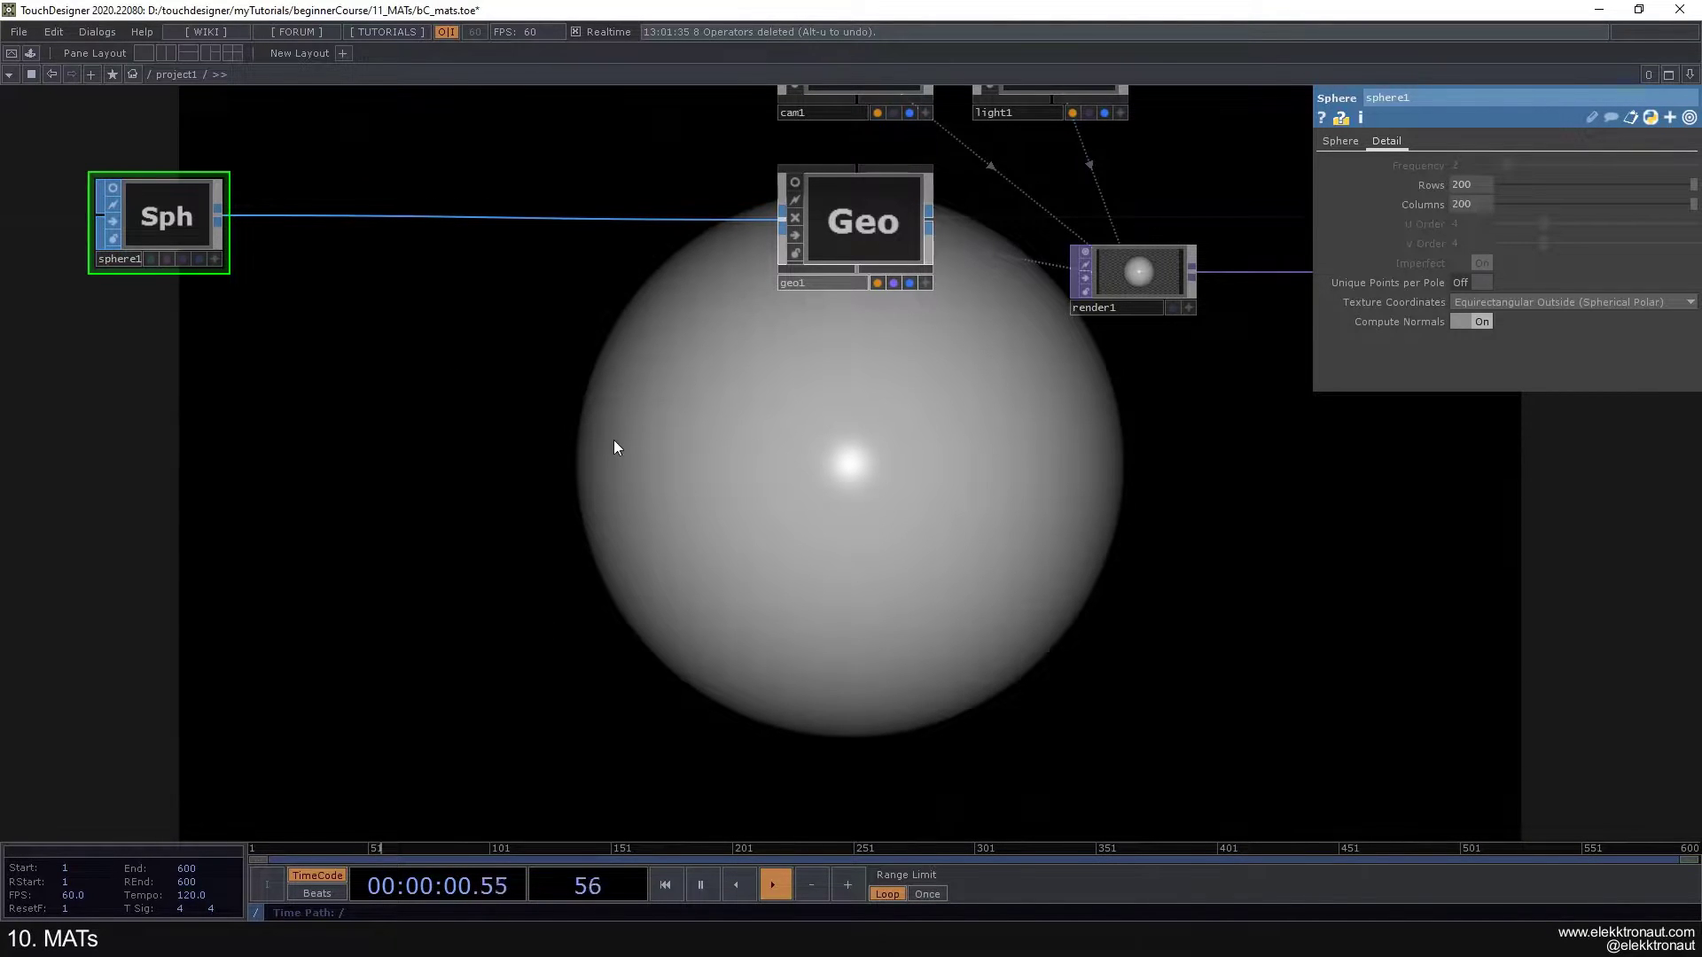
left_click_drag(614, 447, 642, 416)
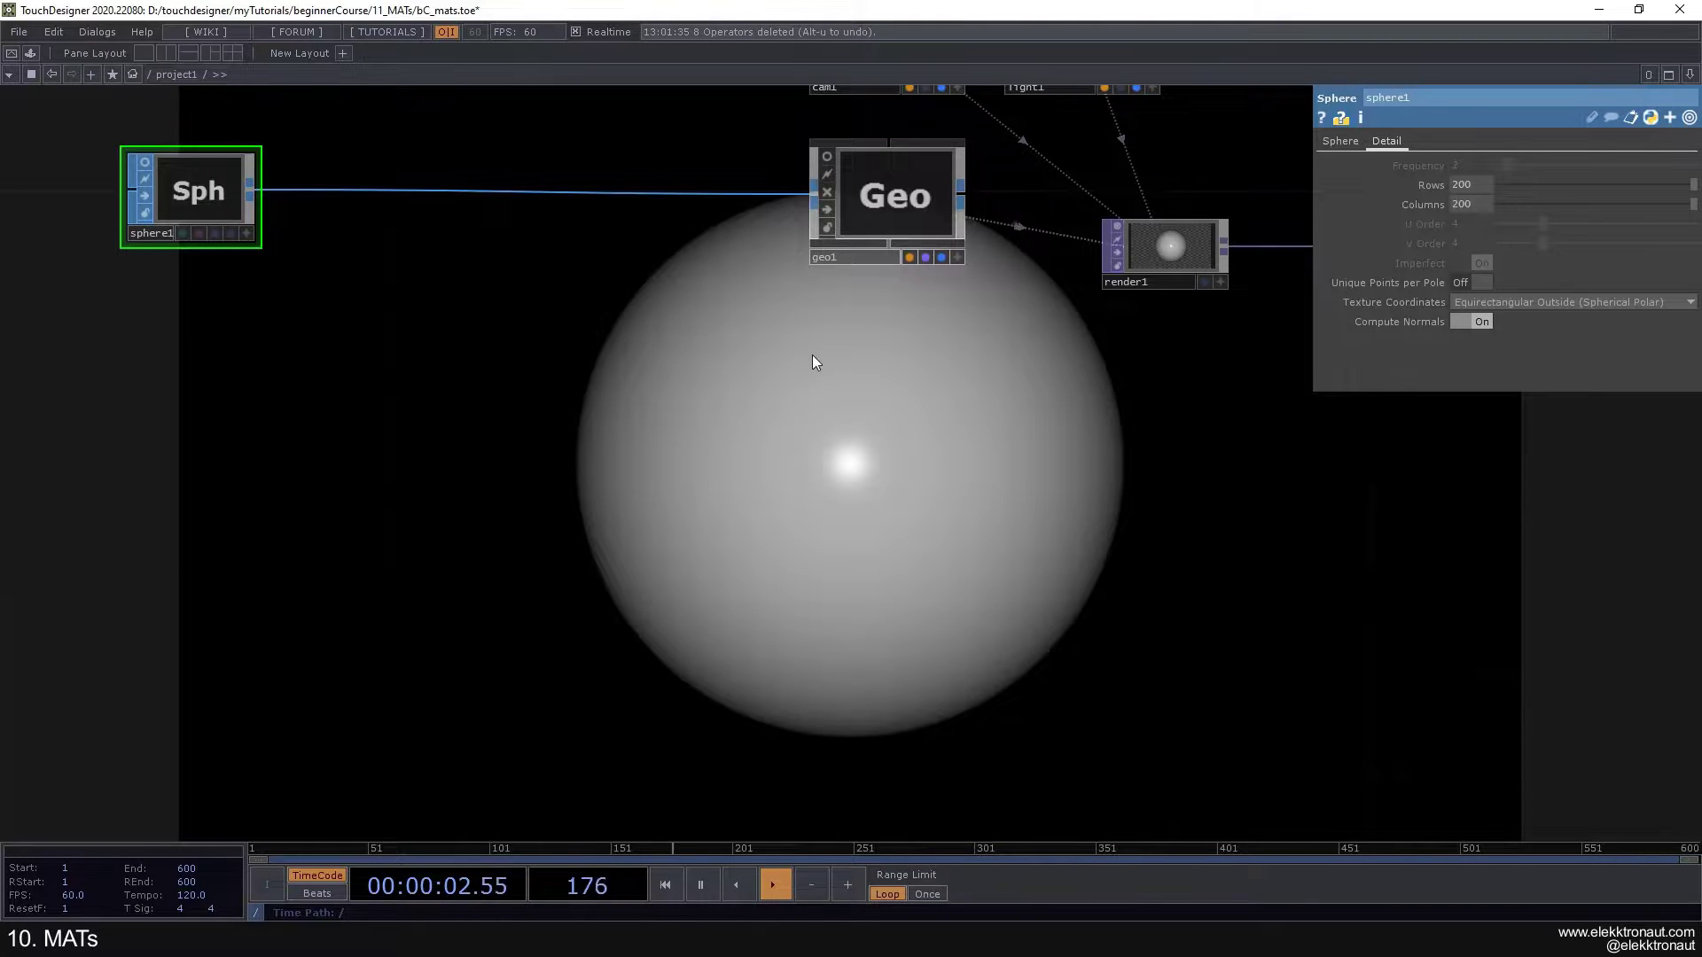
key("Tab")
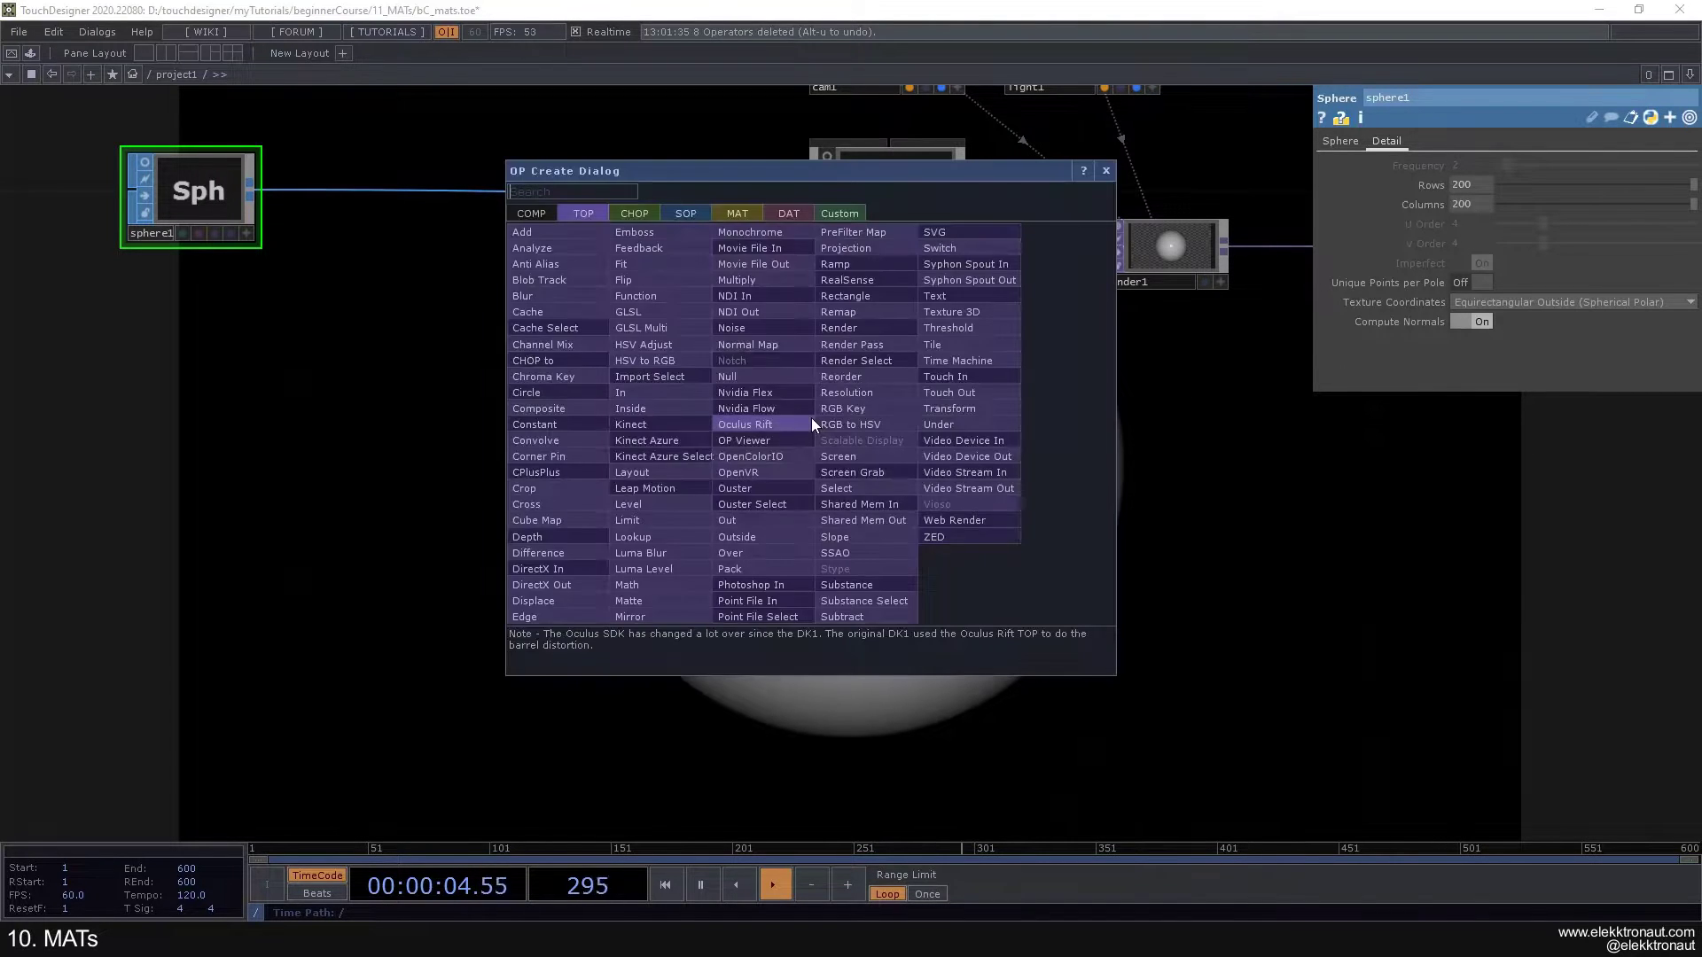
left_click(742, 212)
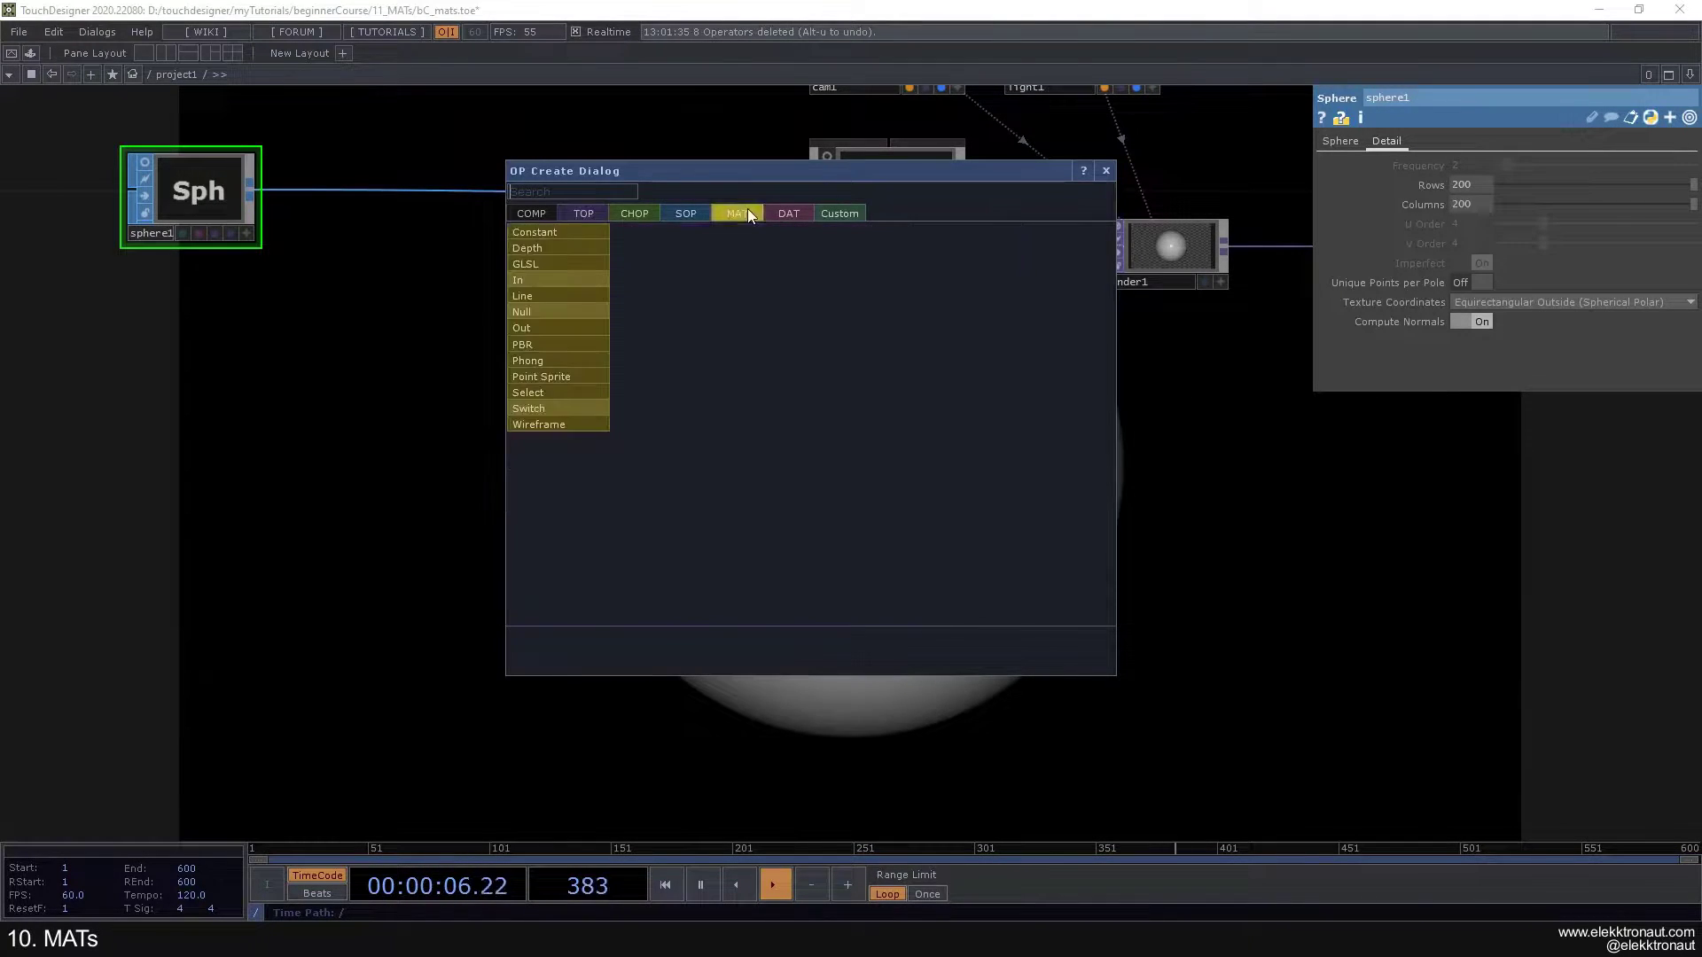
left_click(557, 231)
left_click(881, 406)
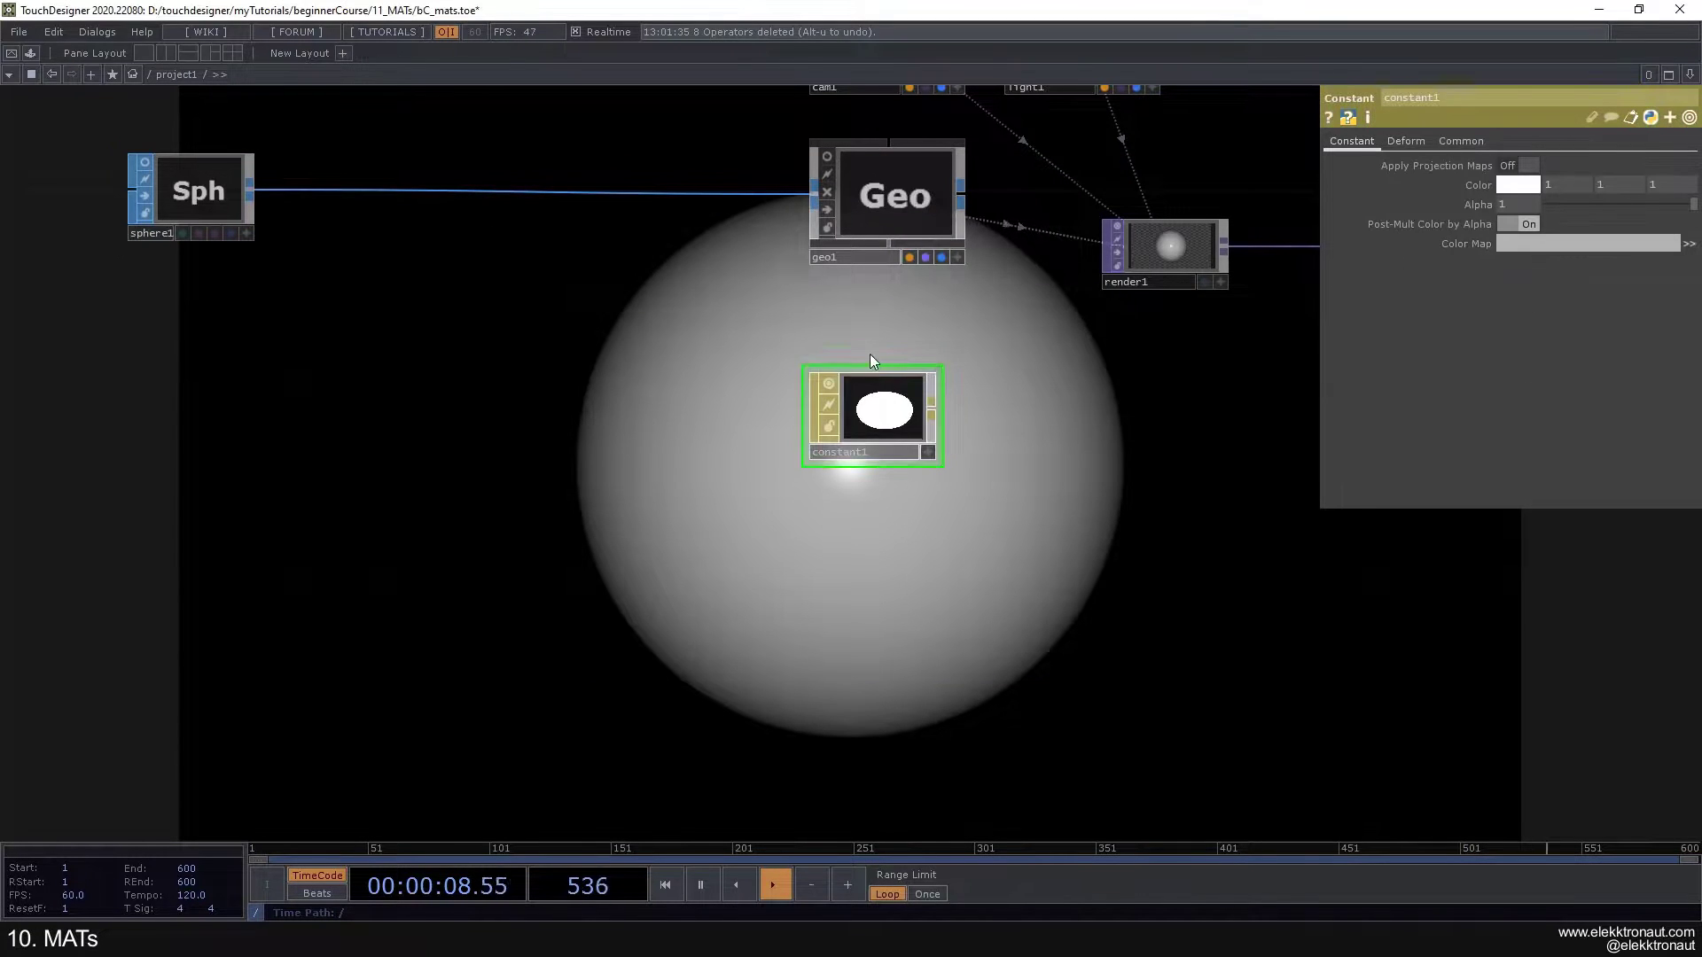
left_click_drag(881, 407, 895, 193)
left_click_drag(895, 391, 722, 391)
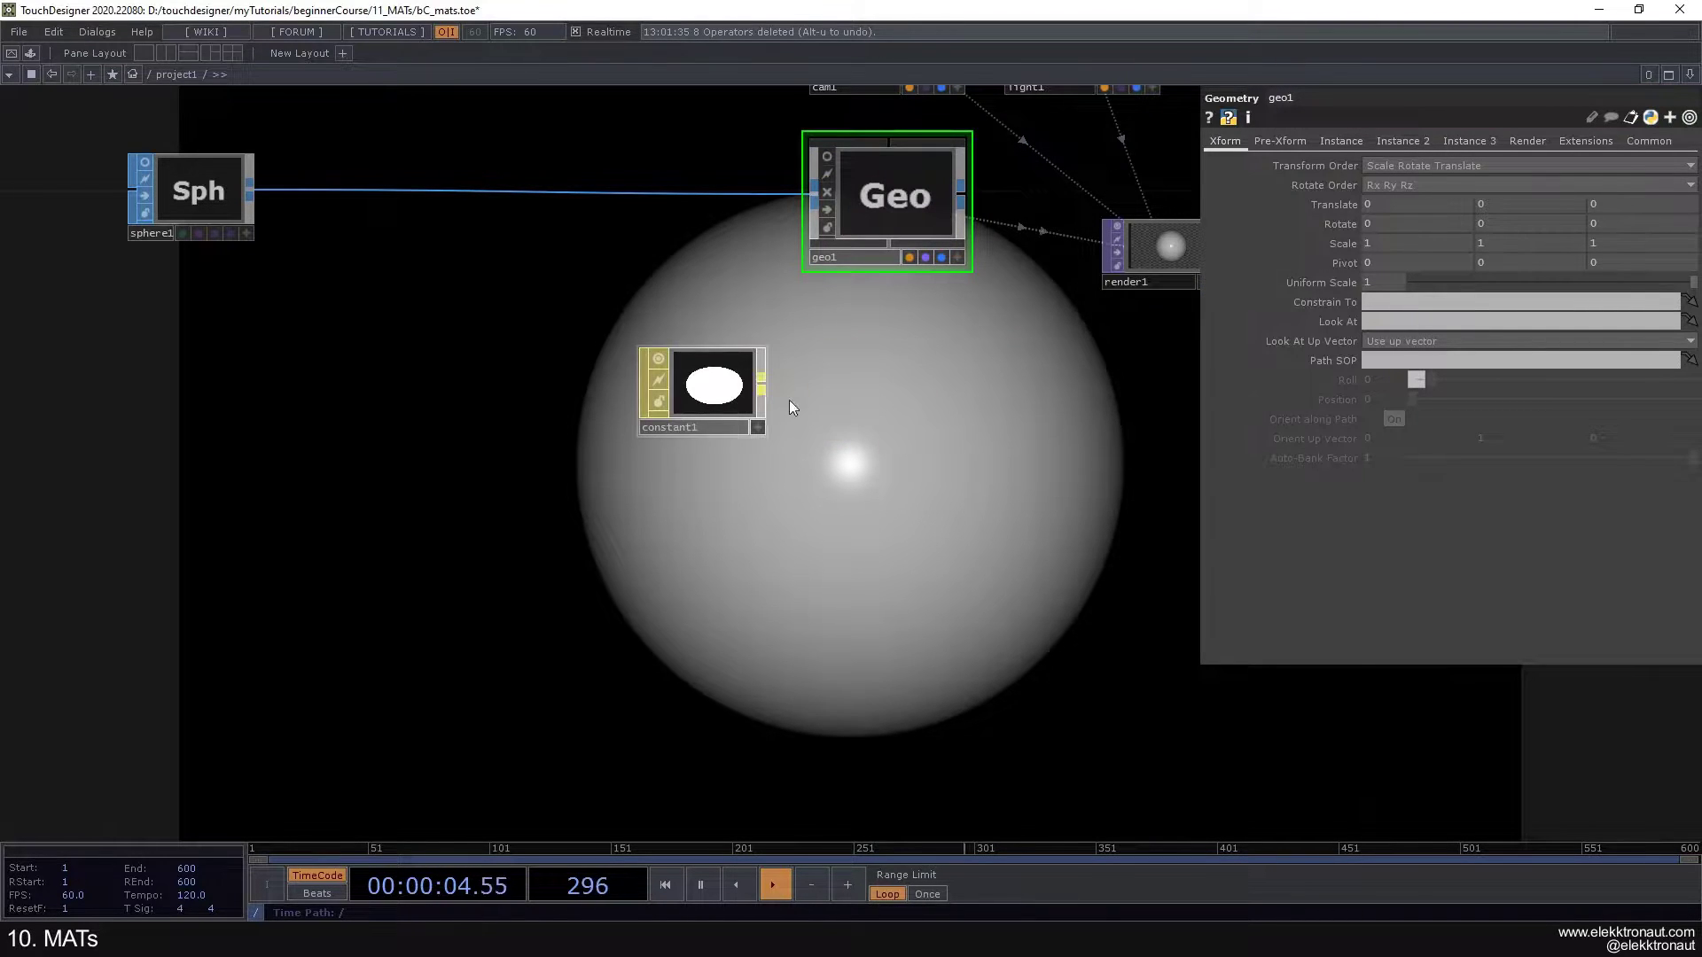
Step: Connect a Null MAT to the constant material's output and space the two nodes apart
right_click(762, 391)
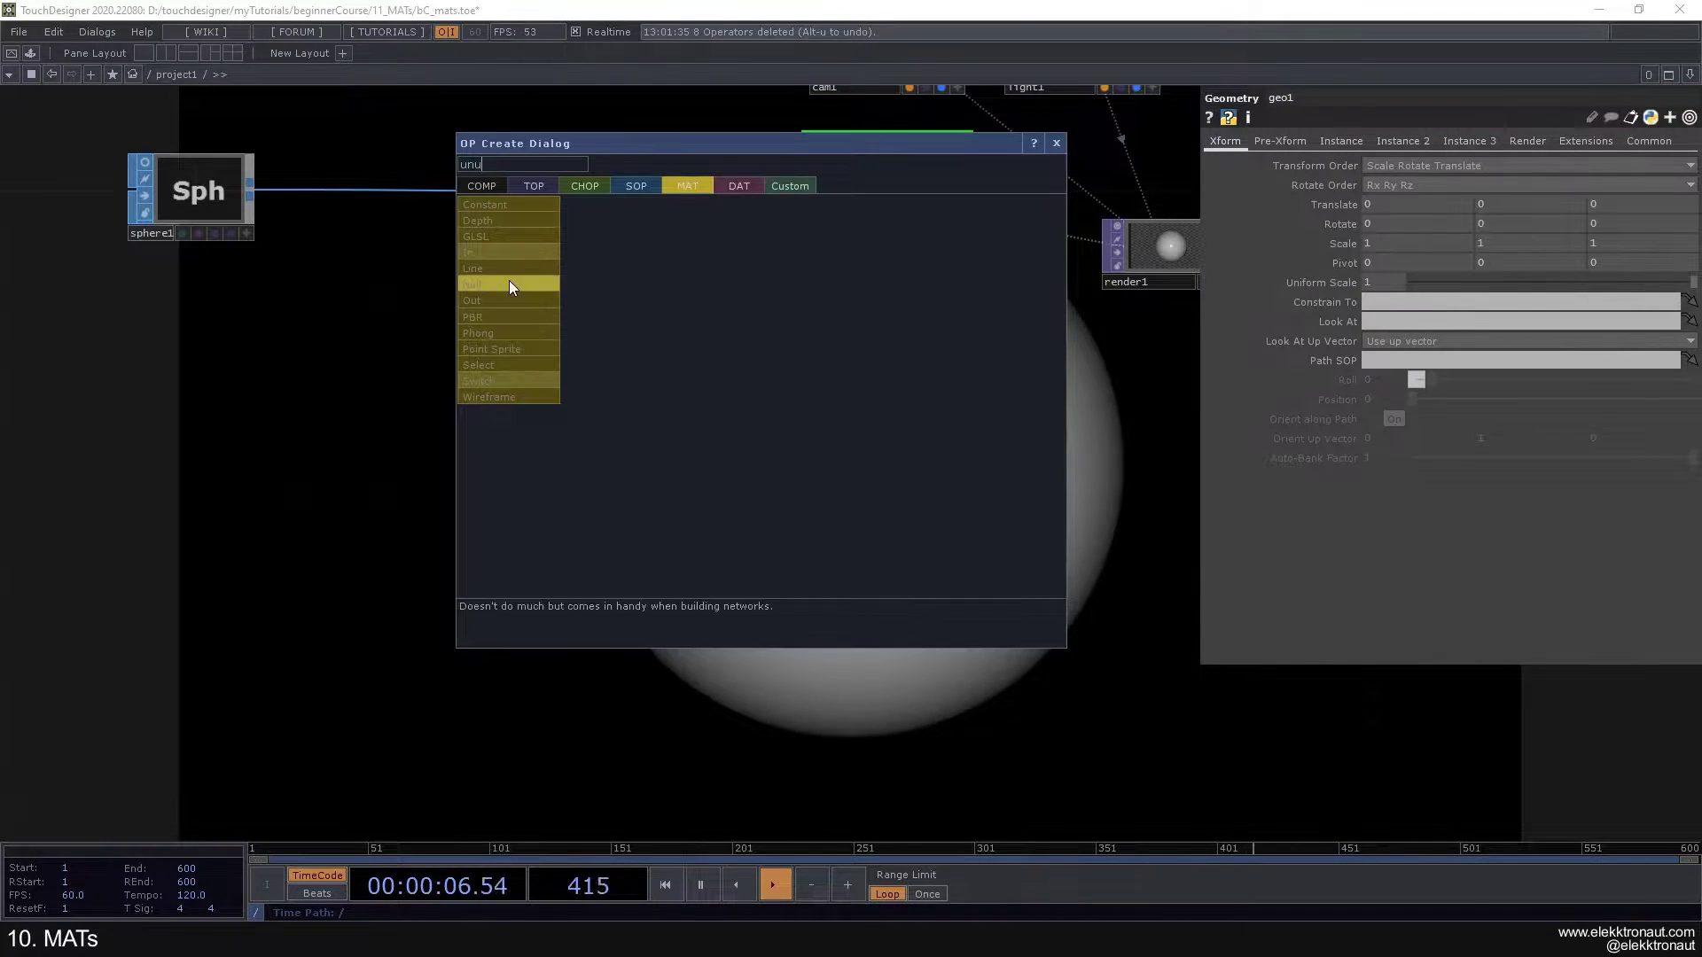
left_click(508, 284)
left_click(884, 390)
left_click_drag(709, 390, 684, 390)
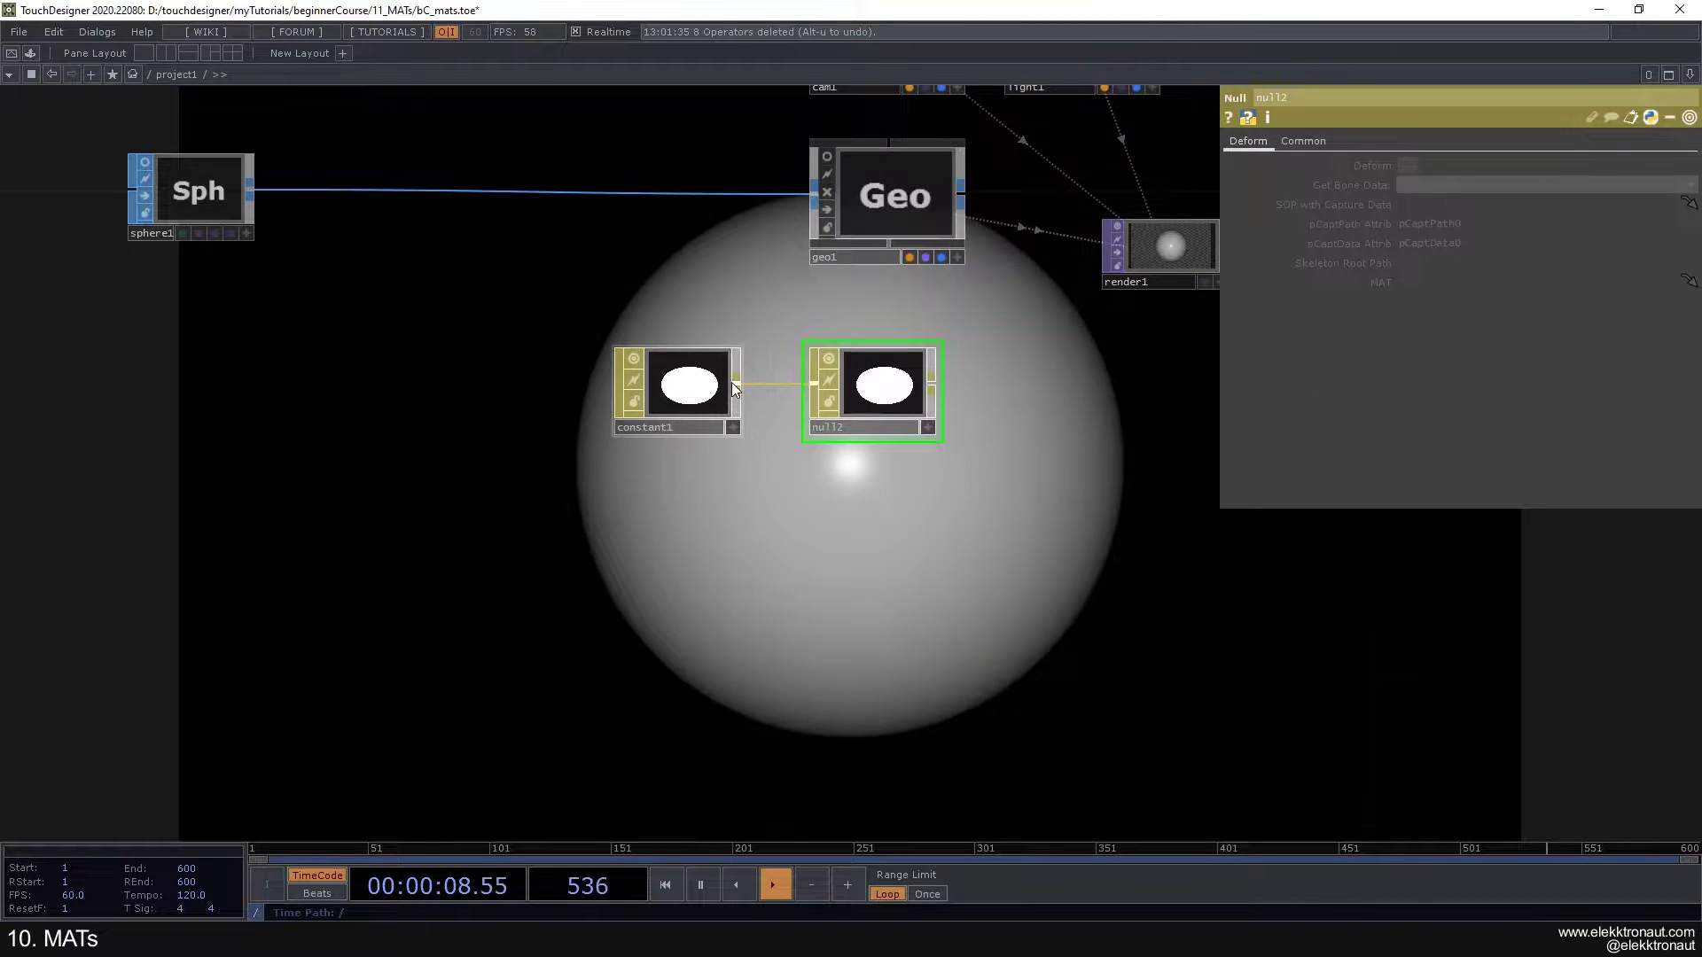
left_click_drag(758, 301, 669, 332)
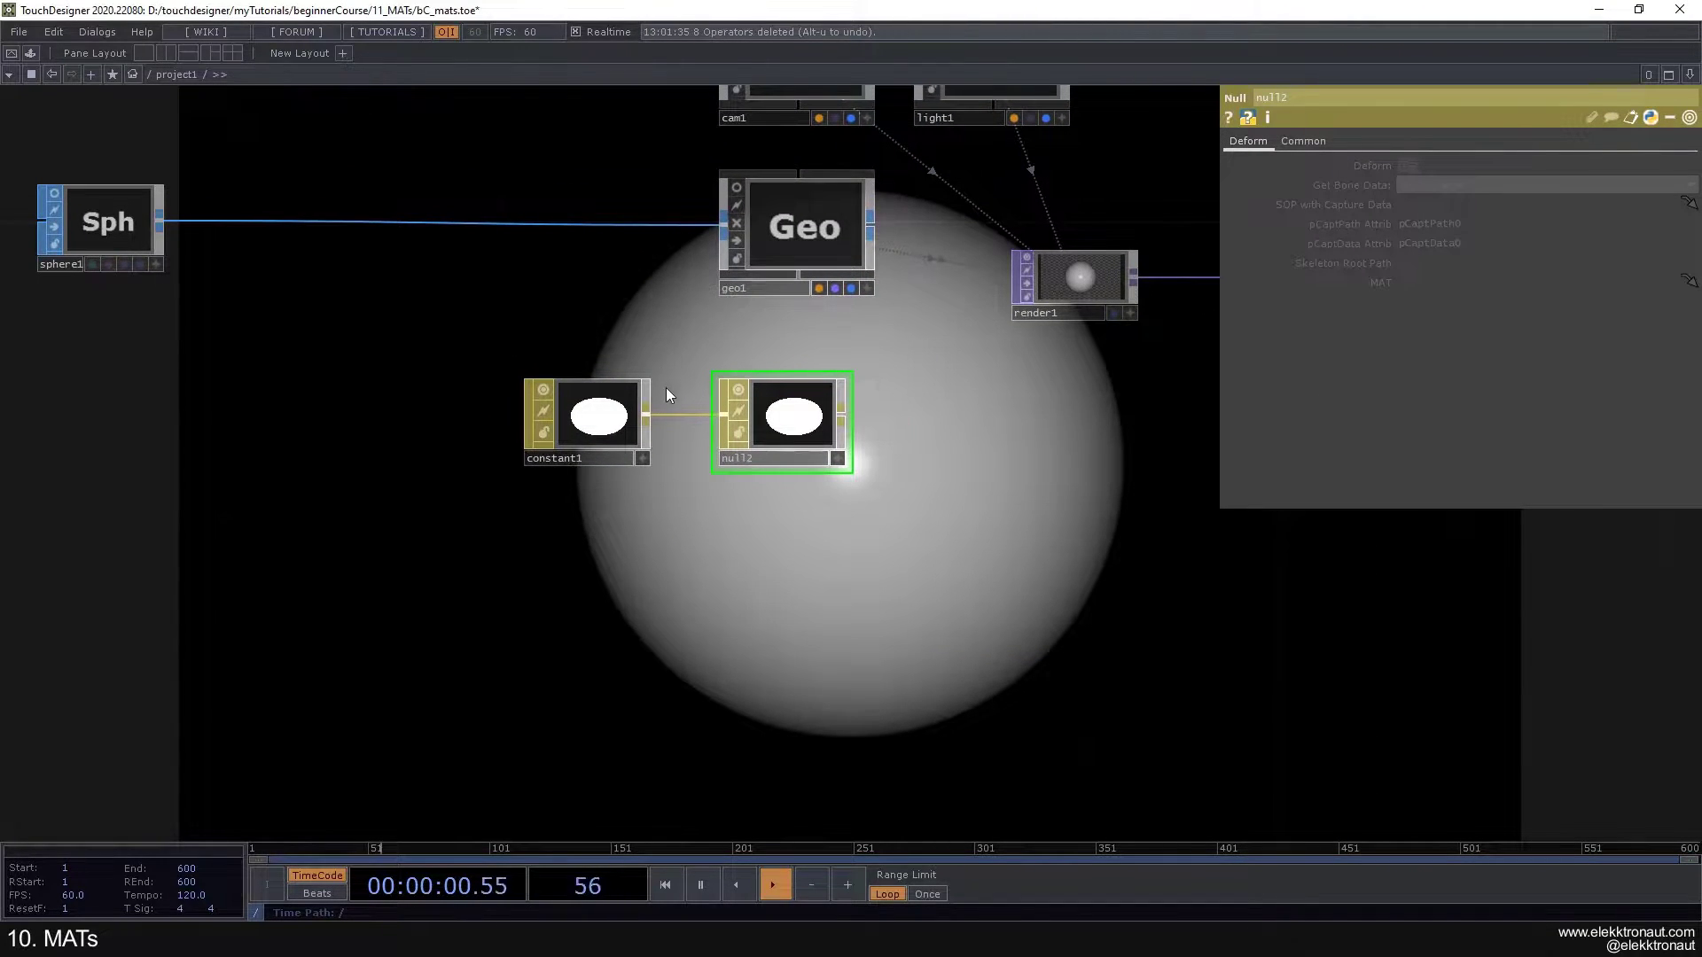
left_click_drag(603, 417, 555, 416)
left_click_drag(654, 375, 656, 407)
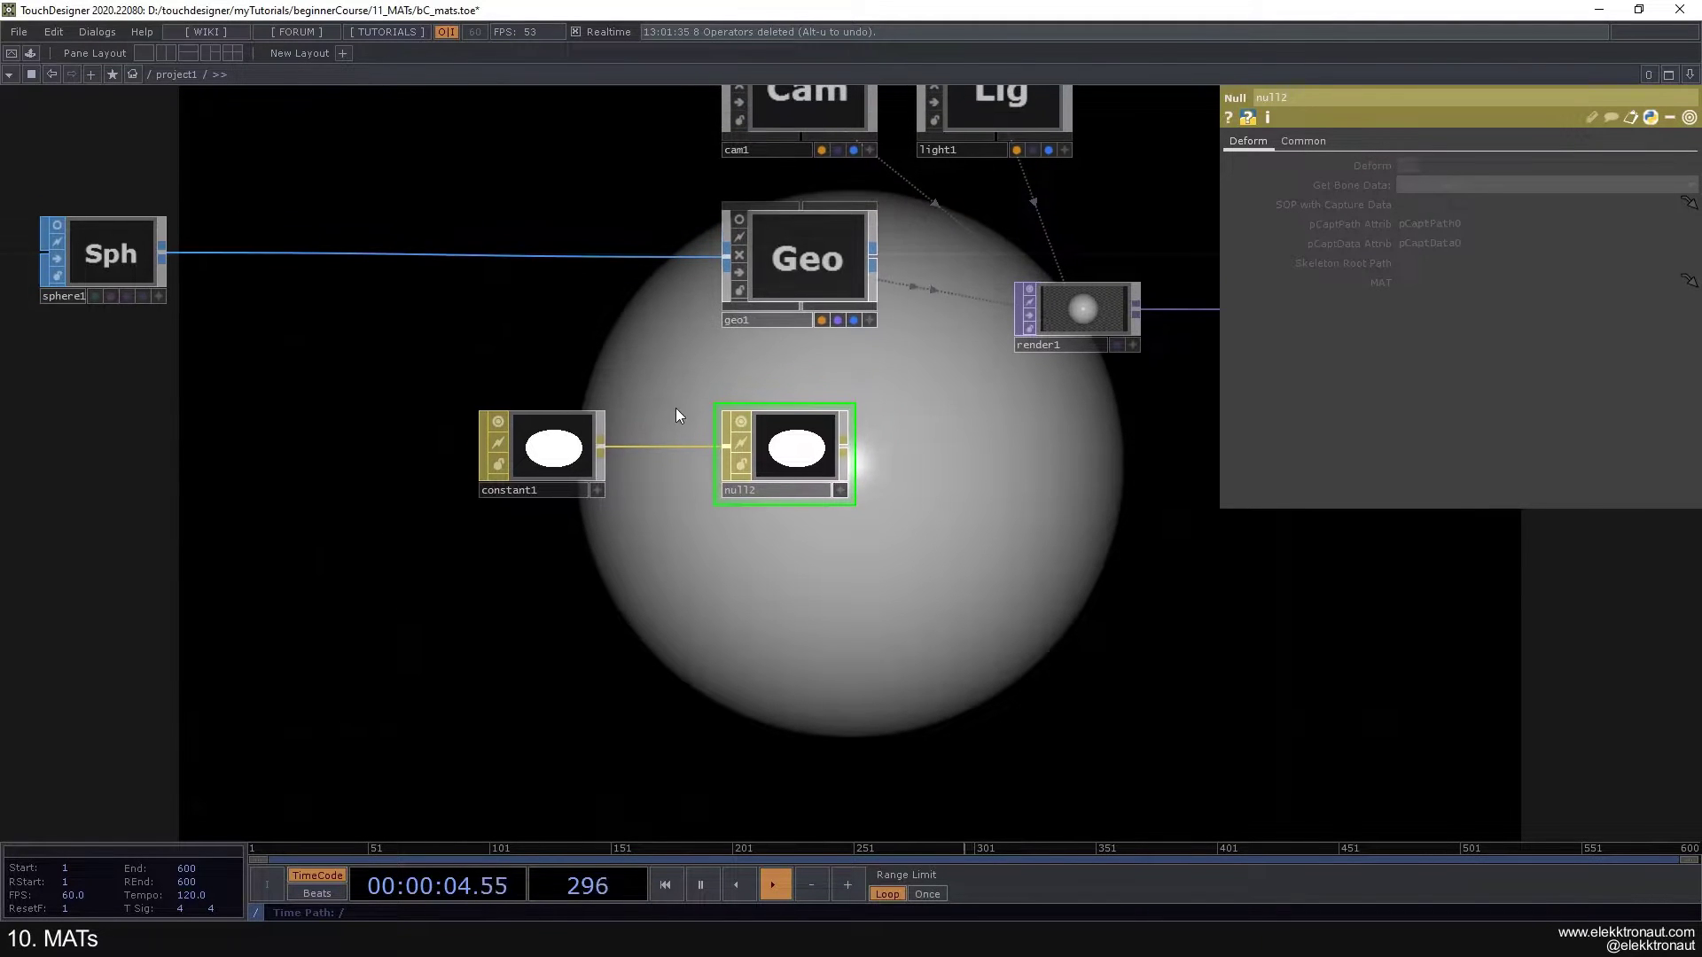
Step: Assign the Null MAT to the geometry as its material
scroll(675, 408, "up", 3)
scroll(753, 387, "down", 3)
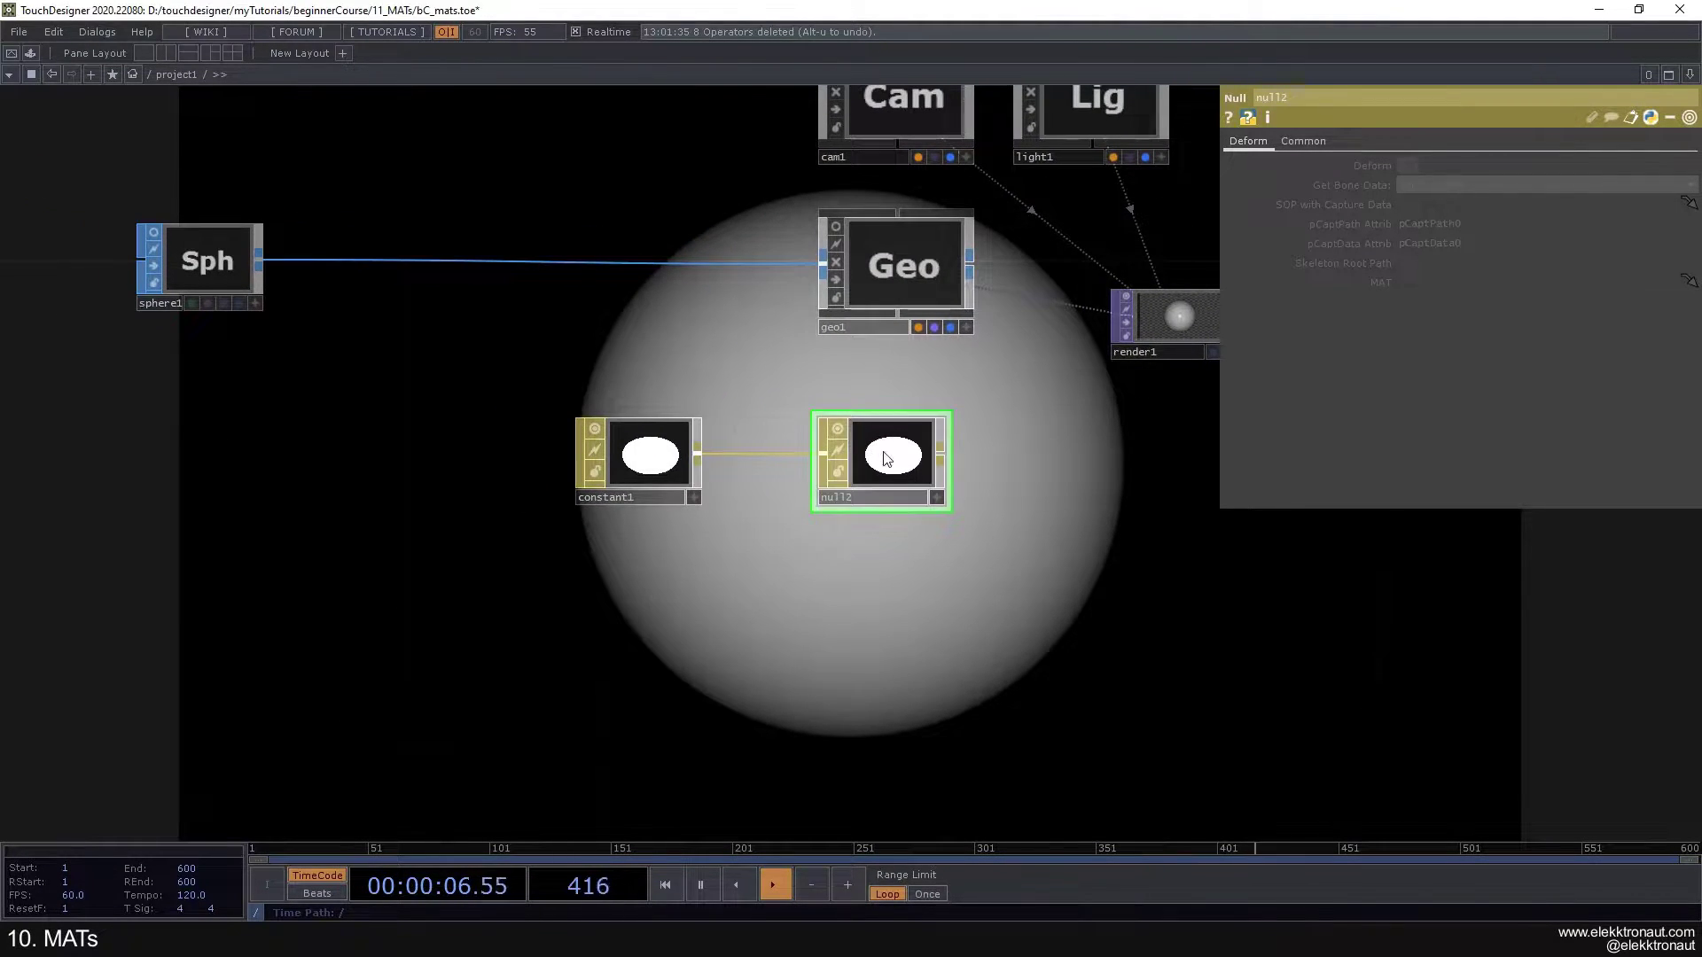
scroll(780, 423, "up", 2)
left_click_drag(842, 403, 934, 141)
left_click(980, 82)
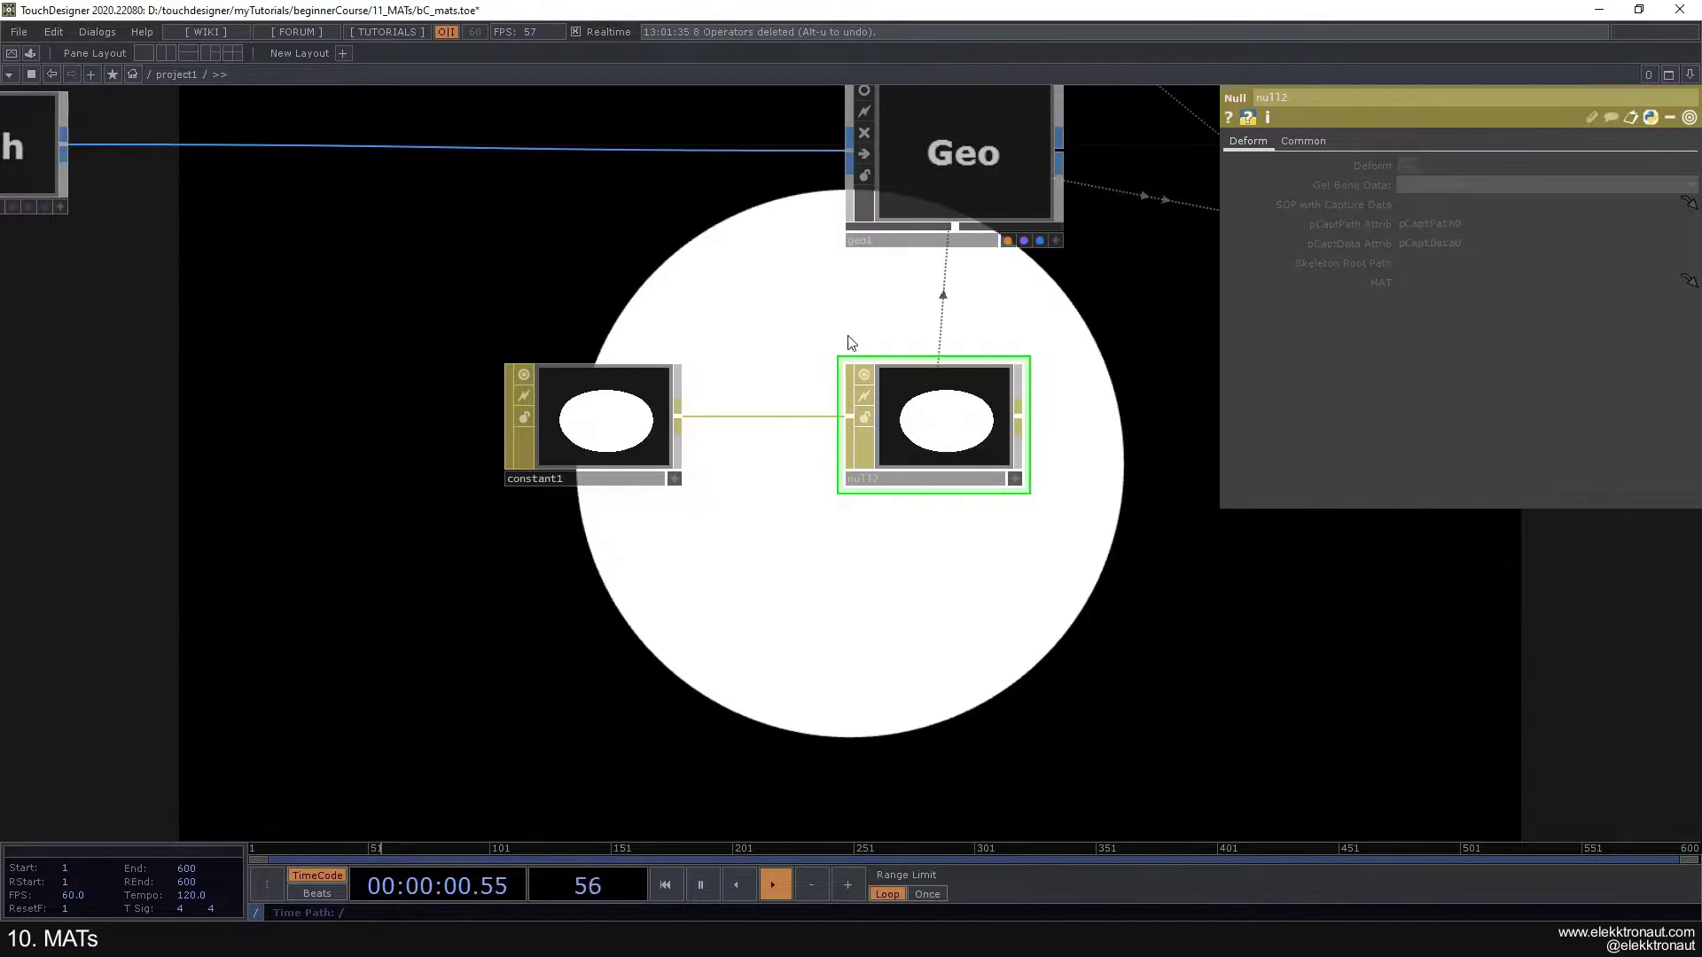
Step: Set the Constant MAT's color to light yellow (0.956863, 1, 0.498039) after trying a few other swatches
scroll(848, 343, "down", 4)
left_click(659, 484)
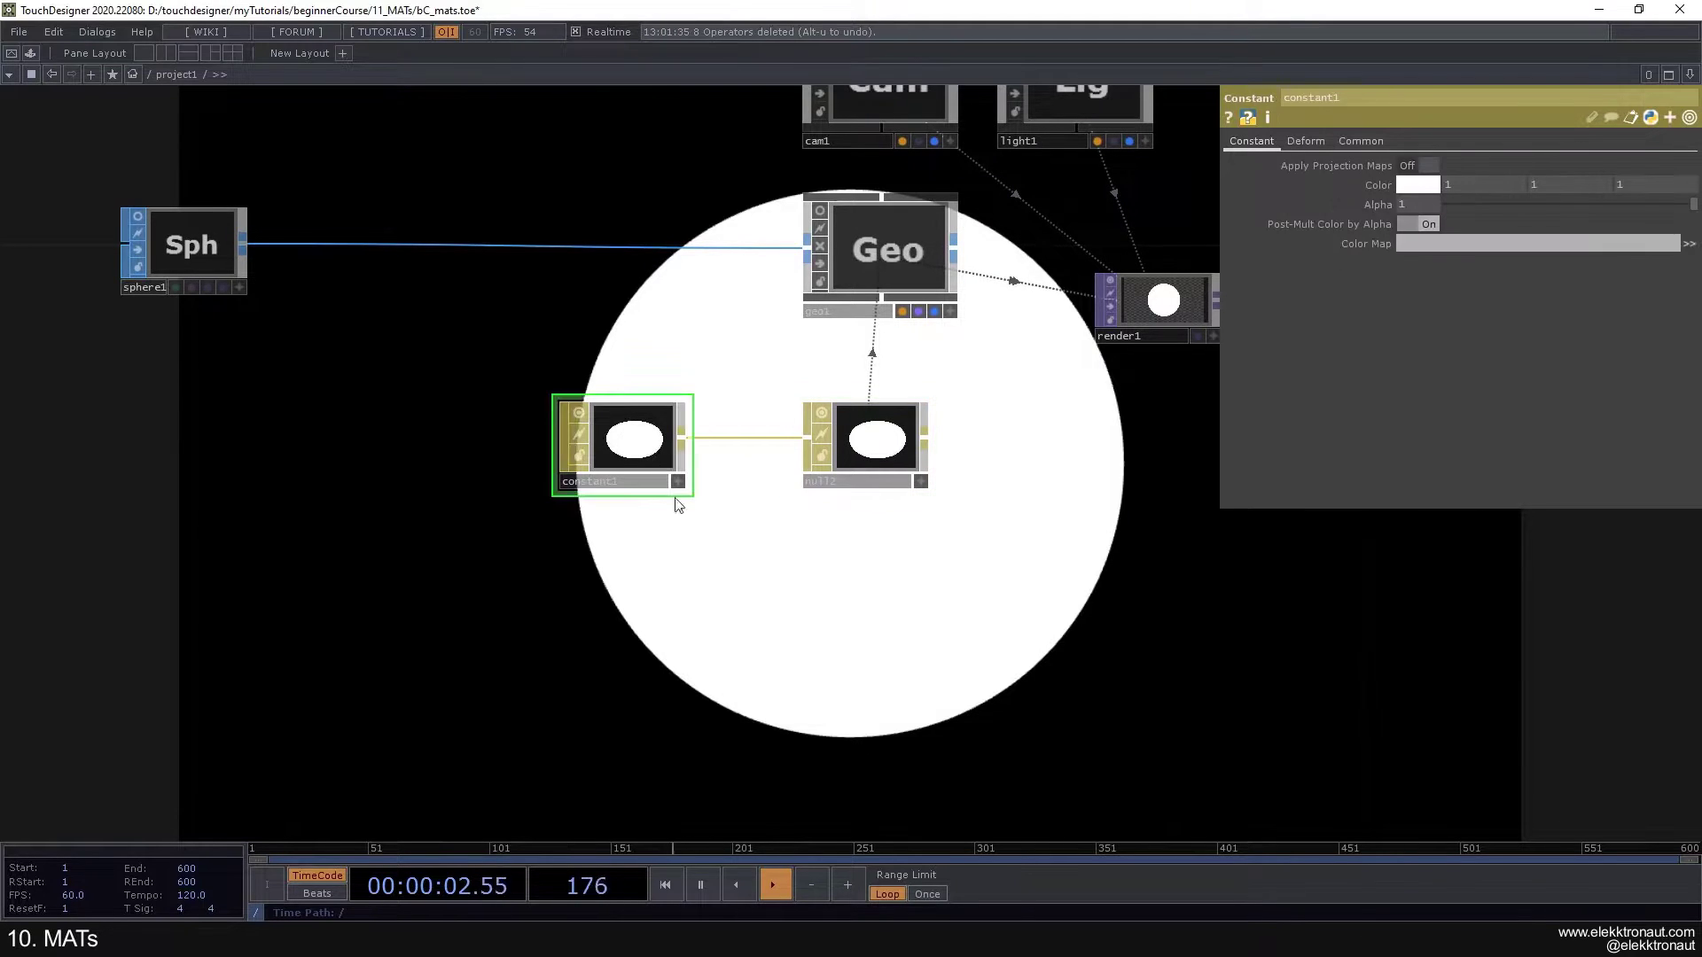
left_click_drag(767, 581, 821, 494)
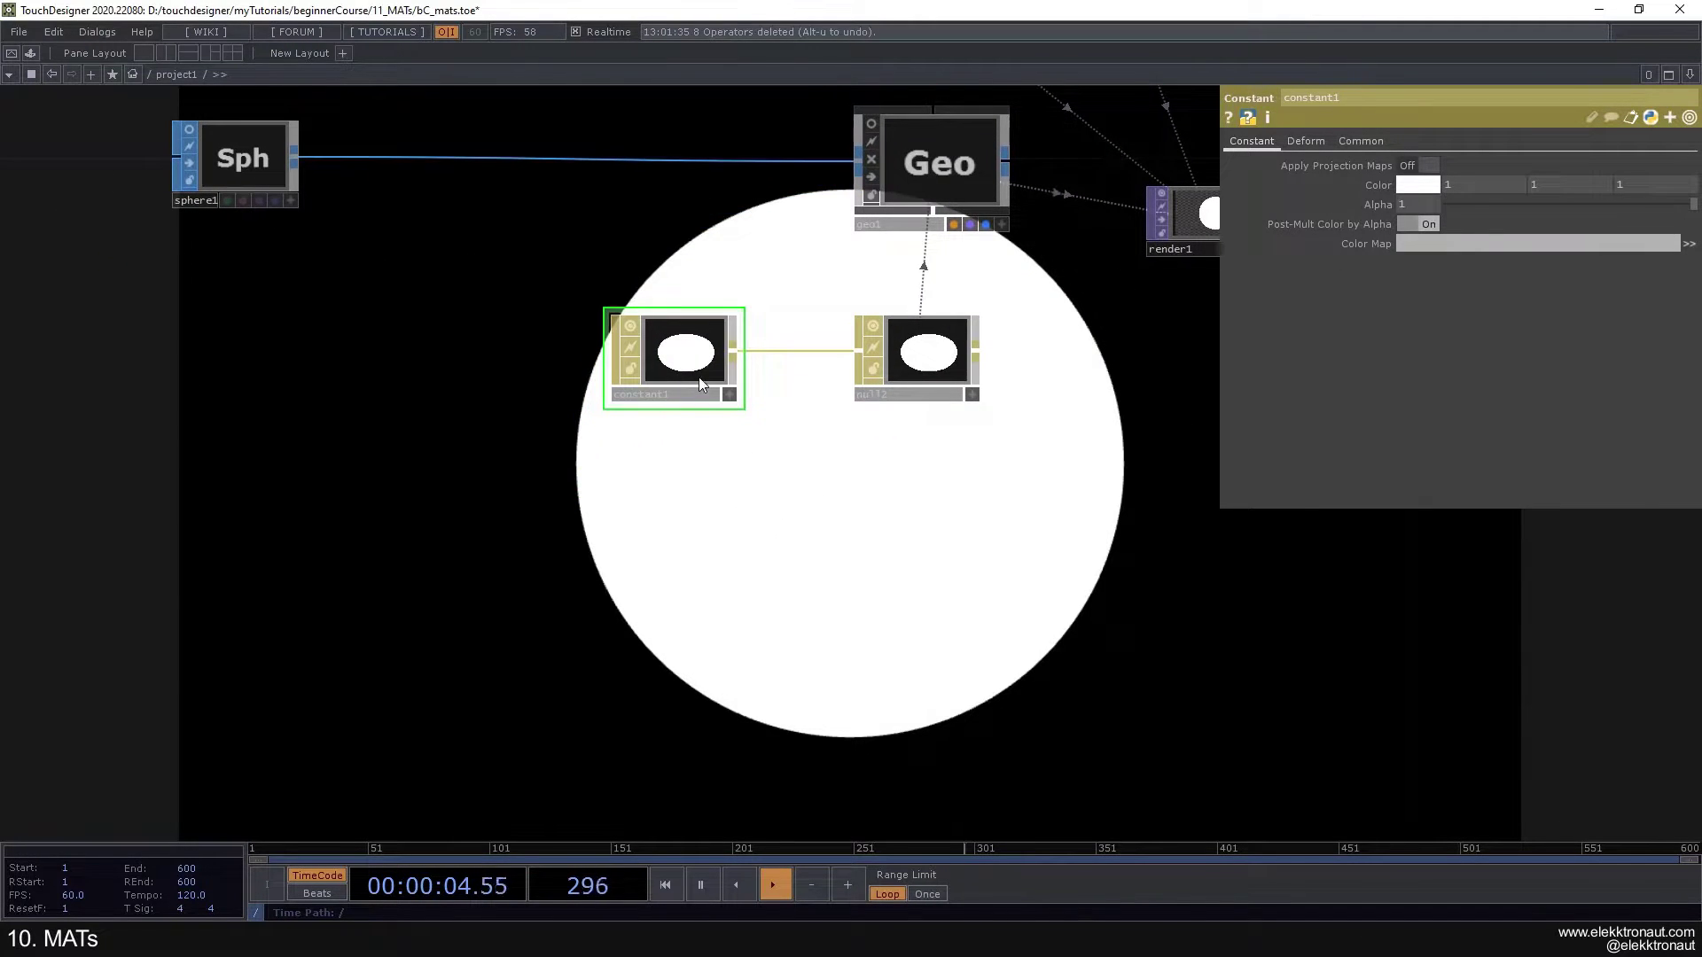
left_click_drag(220, 253, 391, 342)
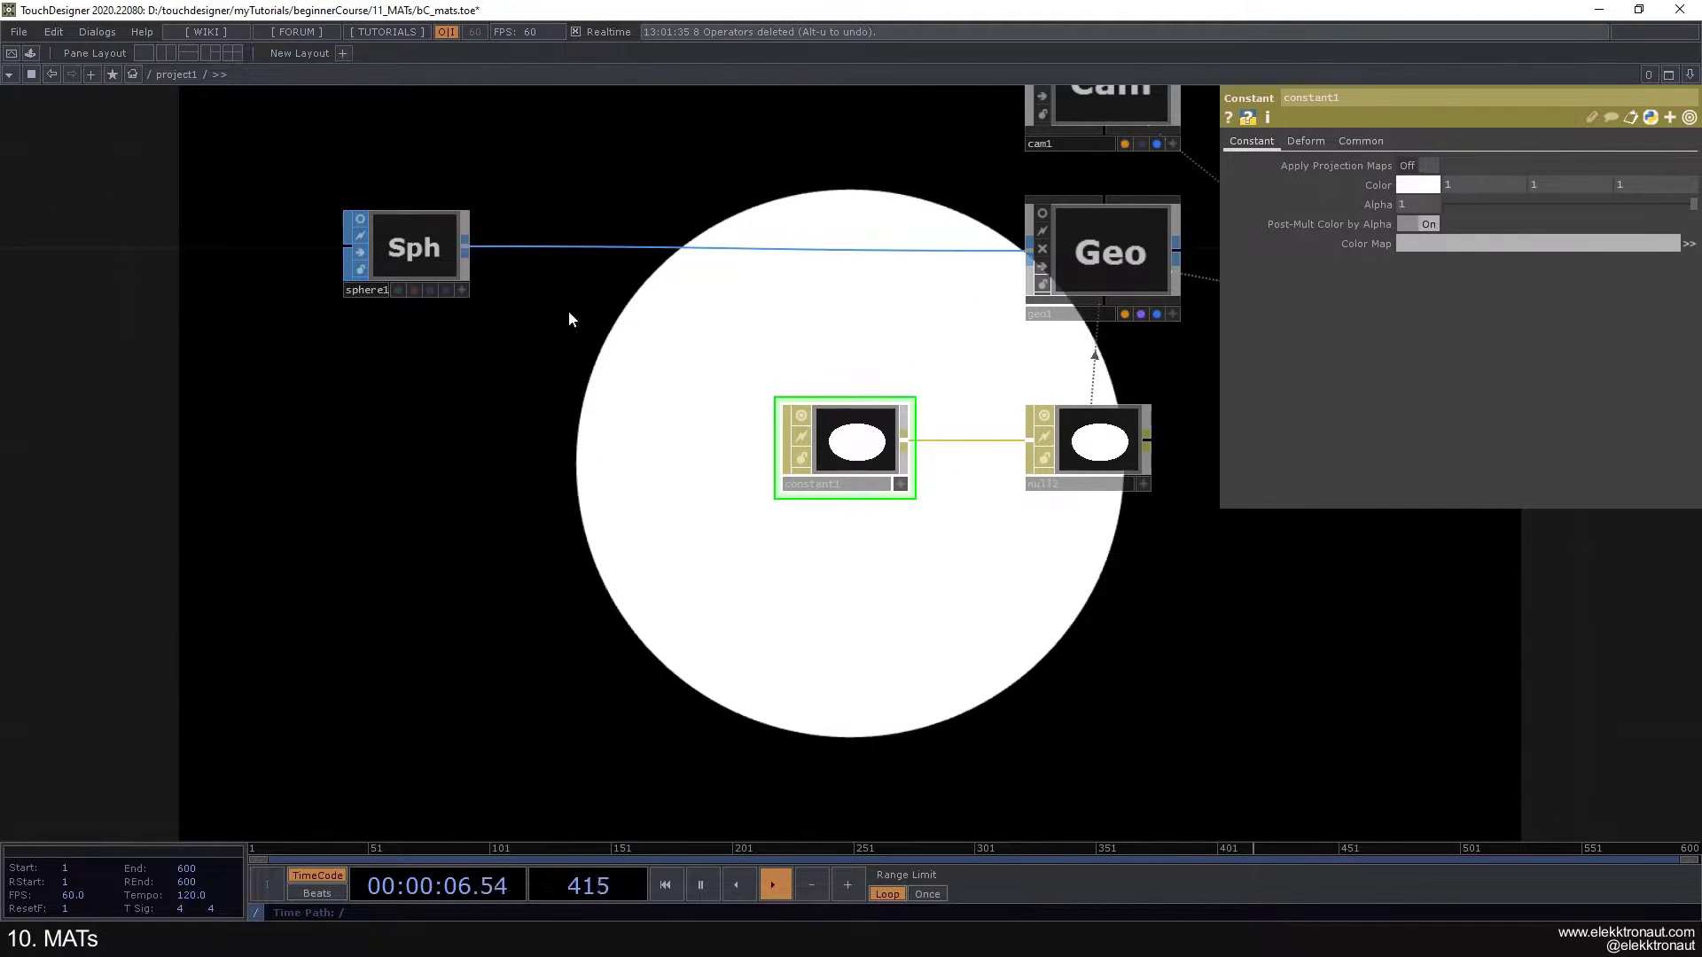
key("h")
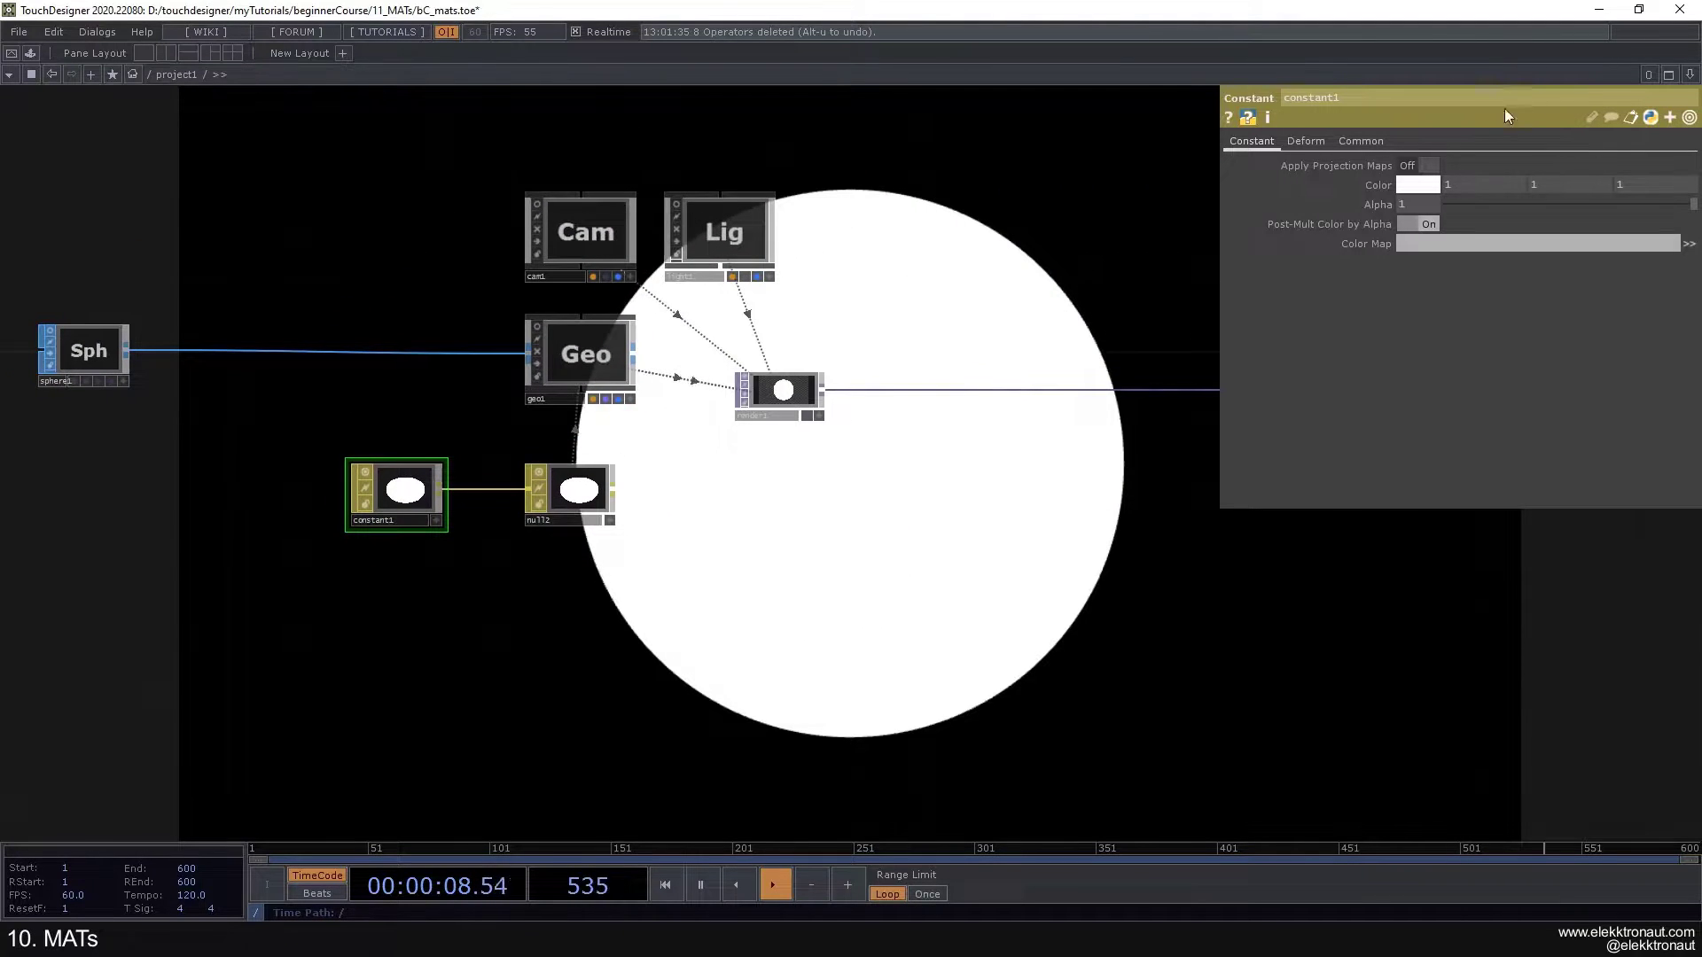
left_click(1426, 185)
left_click(1511, 103)
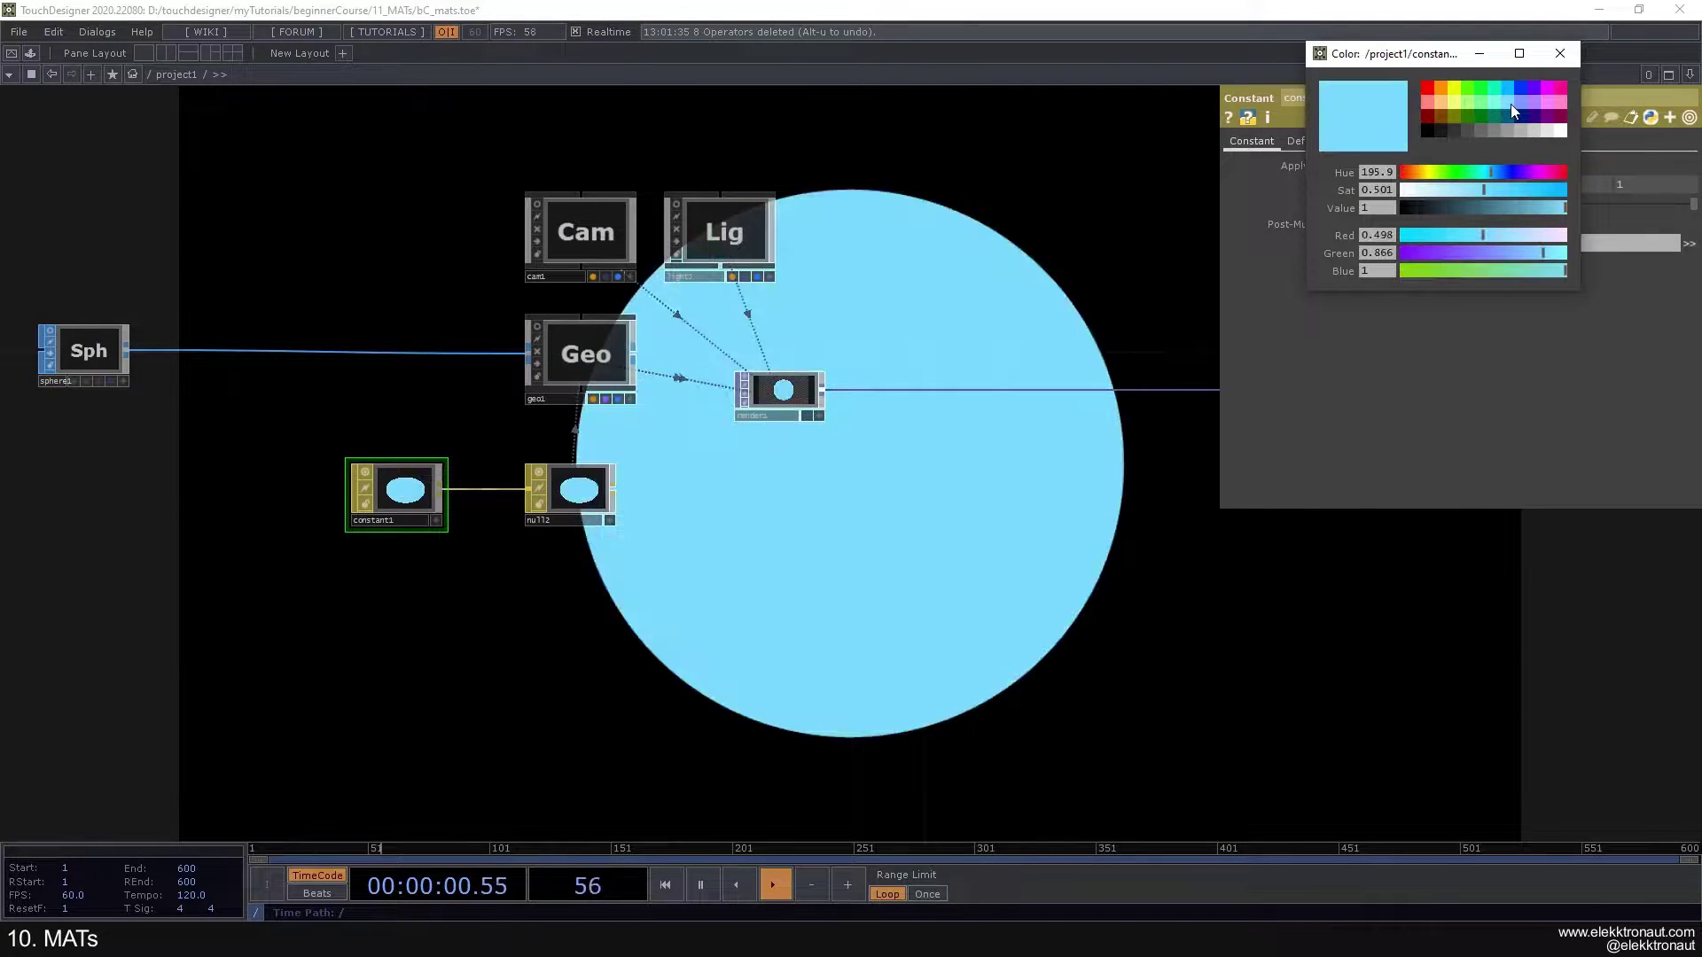
left_click(1546, 116)
left_click(1478, 116)
left_click(1457, 114)
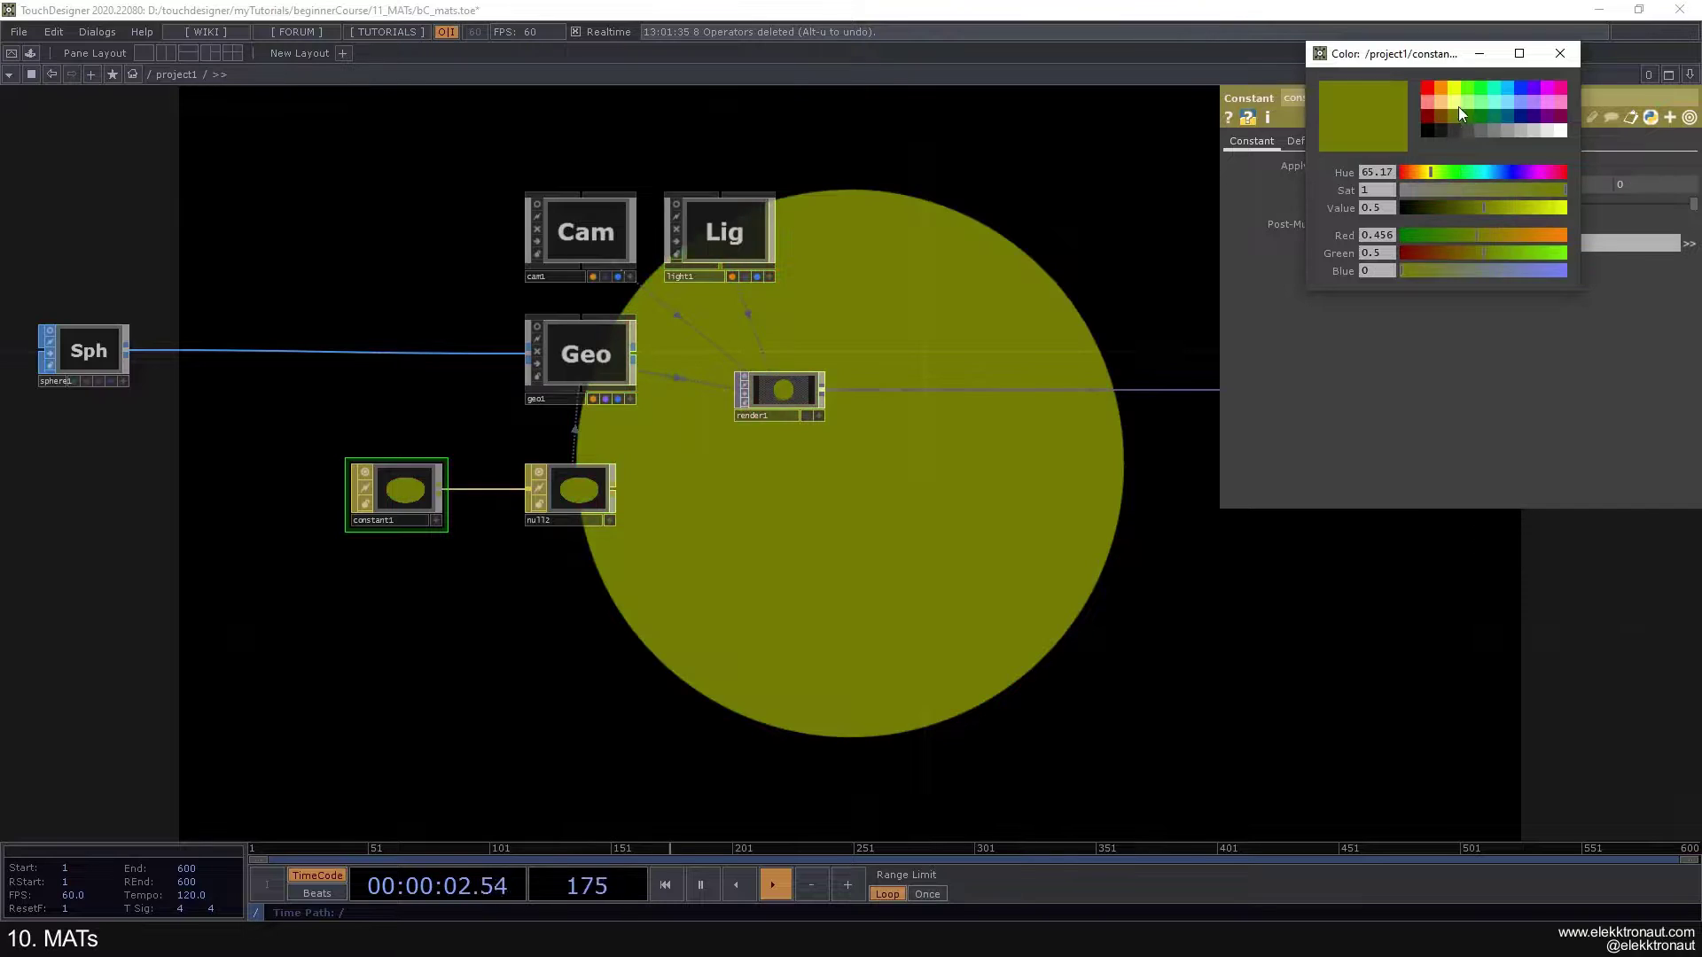
left_click(1458, 103)
left_click(1560, 53)
Step: Delete the light to test whether the constant material depends on it, and undo the deletion
left_click_drag(719, 317, 729, 333)
right_click_drag(382, 460, 598, 529)
scroll(567, 519, "up", 3)
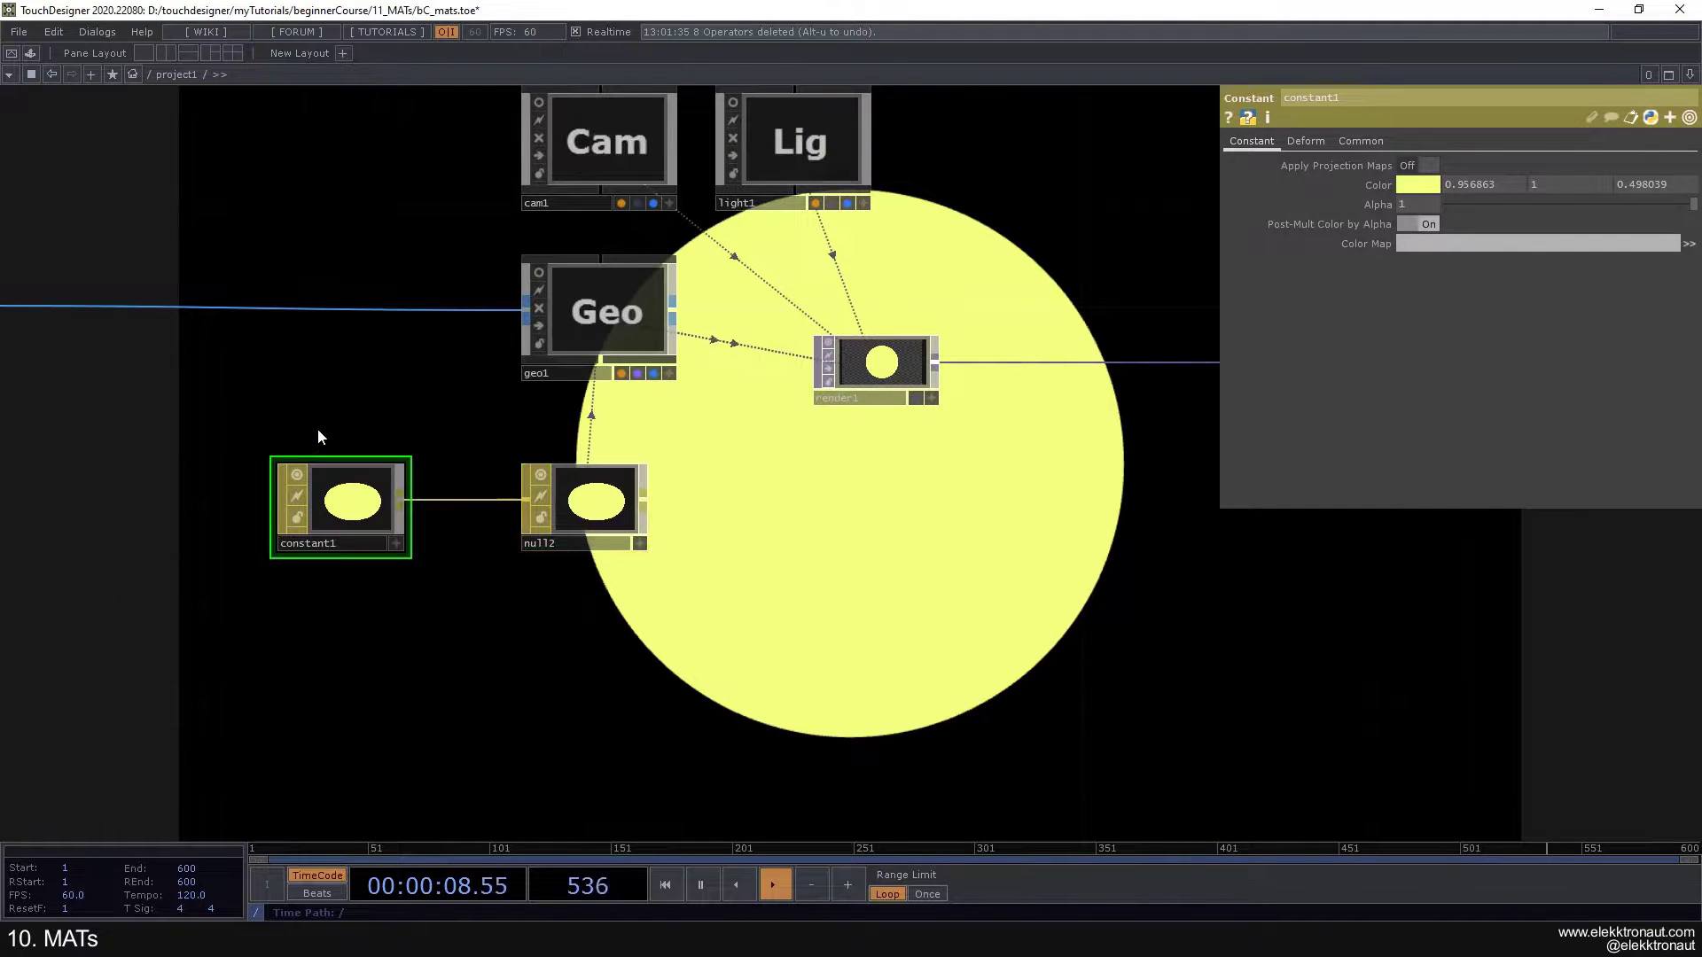
right_click_drag(449, 456, 446, 444)
left_click_drag(734, 605, 690, 462)
left_click_drag(568, 436, 414, 640)
left_click_drag(784, 309, 903, 339)
left_click(762, 248)
key("Delete")
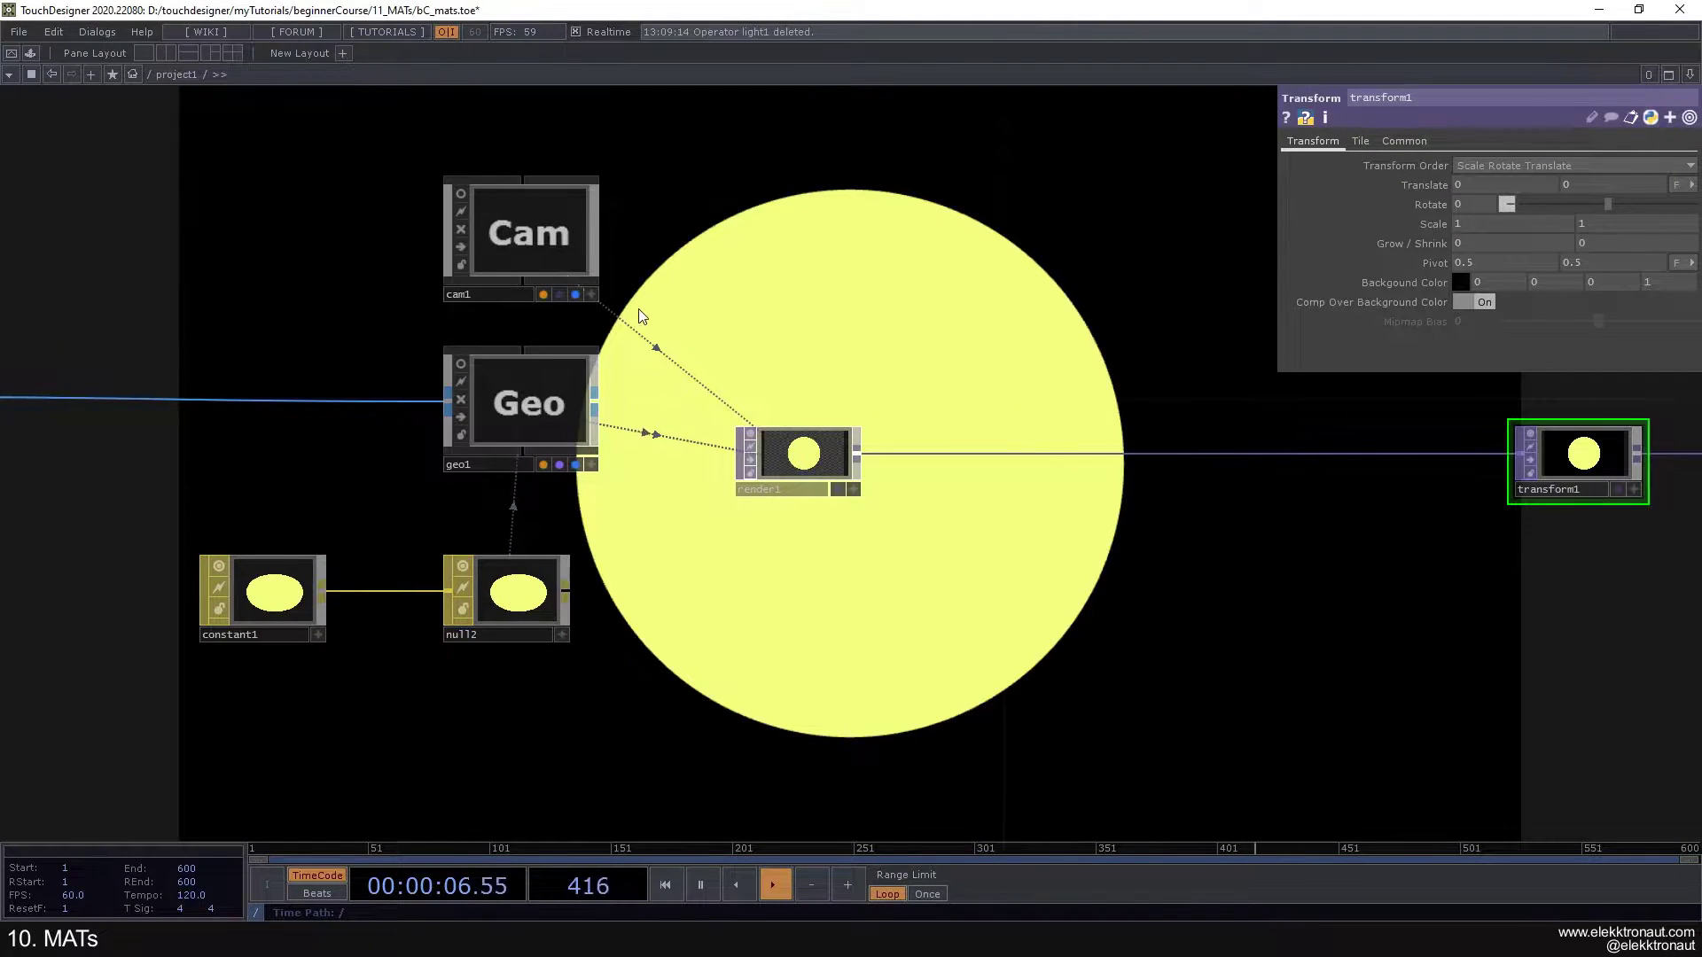
key("ctrl+z")
key("ctrl+y")
key("ctrl+z")
Step: Lower the Constant MAT's alpha and turn on its Blending (Transparency)
scroll(662, 320, "down", 2)
left_click_drag(672, 486, 919, 296)
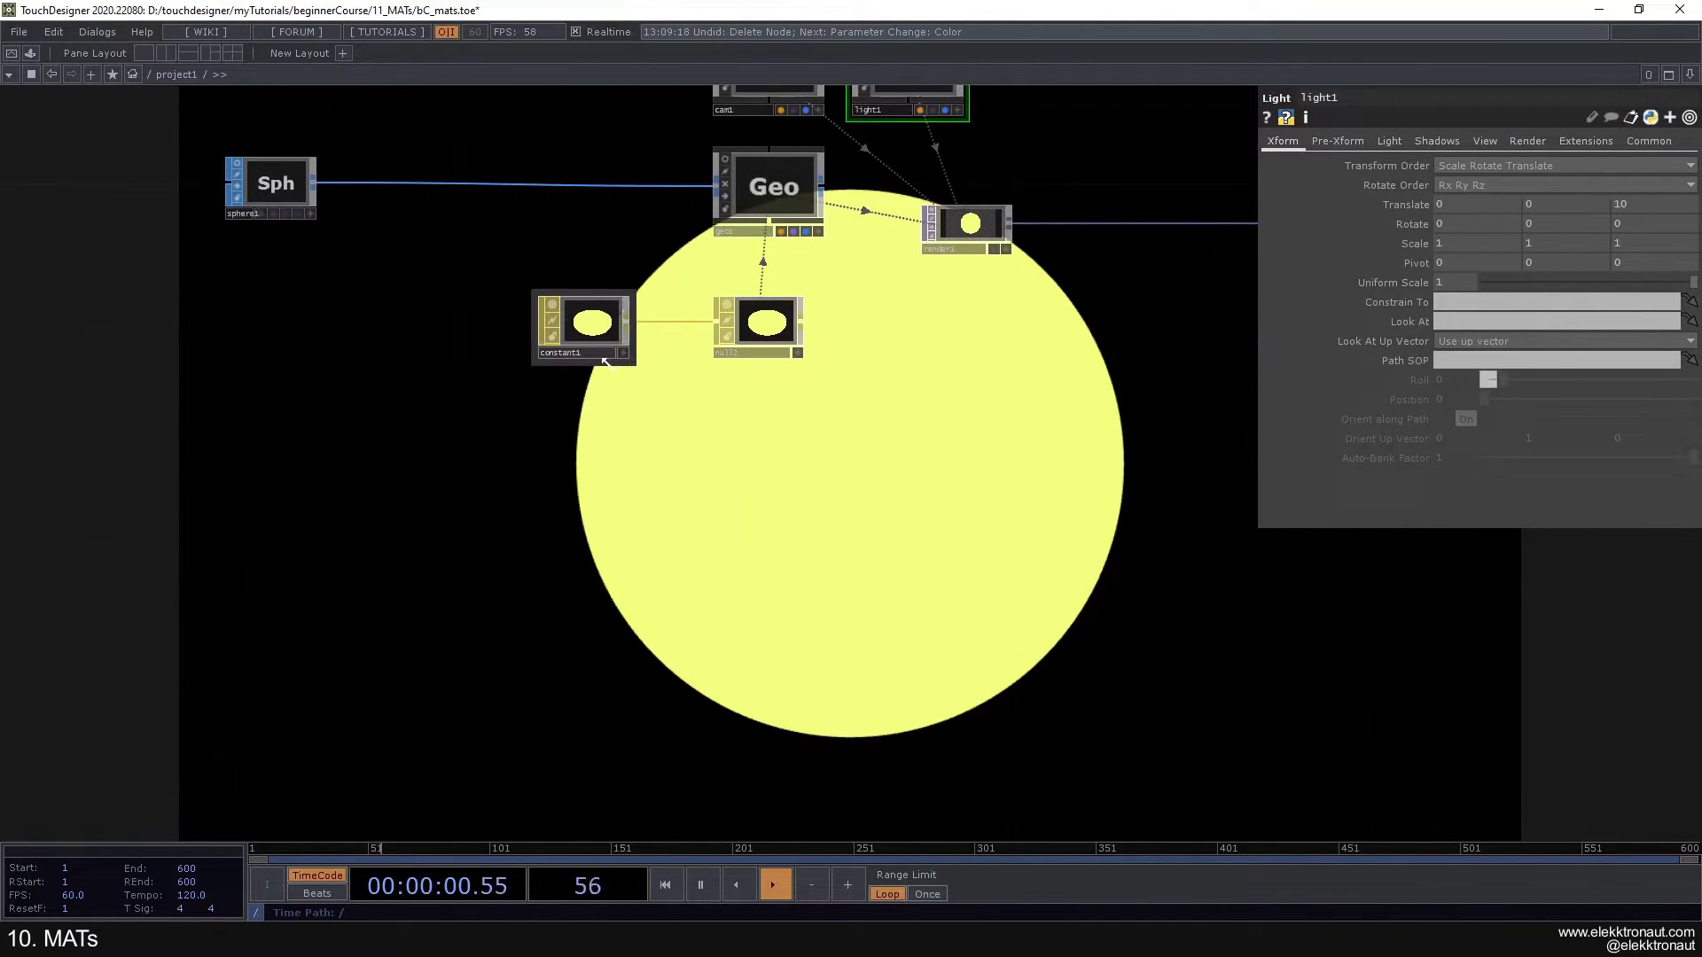
left_click(602, 348)
mouse_move(1689, 204)
left_mouse_down()
mouse_move(1561, 209)
mouse_move(1683, 212)
mouse_move(1641, 223)
mouse_move(1545, 214)
mouse_move(1686, 212)
left_mouse_up()
scroll(993, 195, "up", 3)
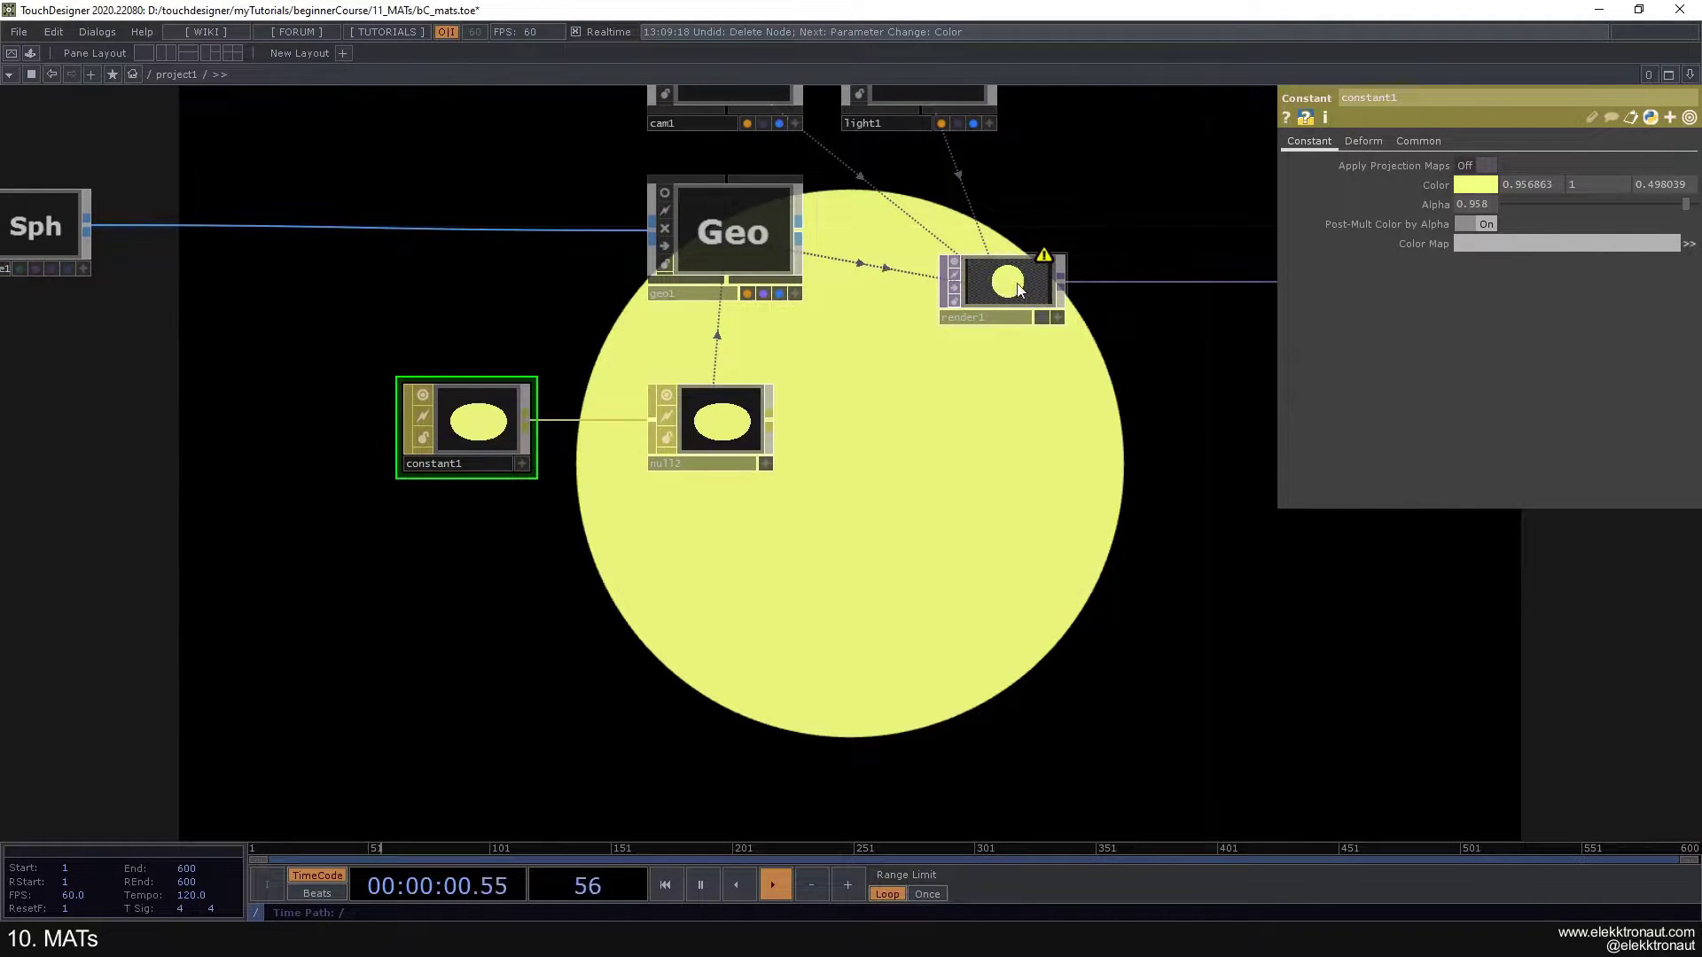
middle_click_drag(993, 284, 1028, 410)
left_click_drag(1685, 205, 1560, 197)
left_click(1420, 141)
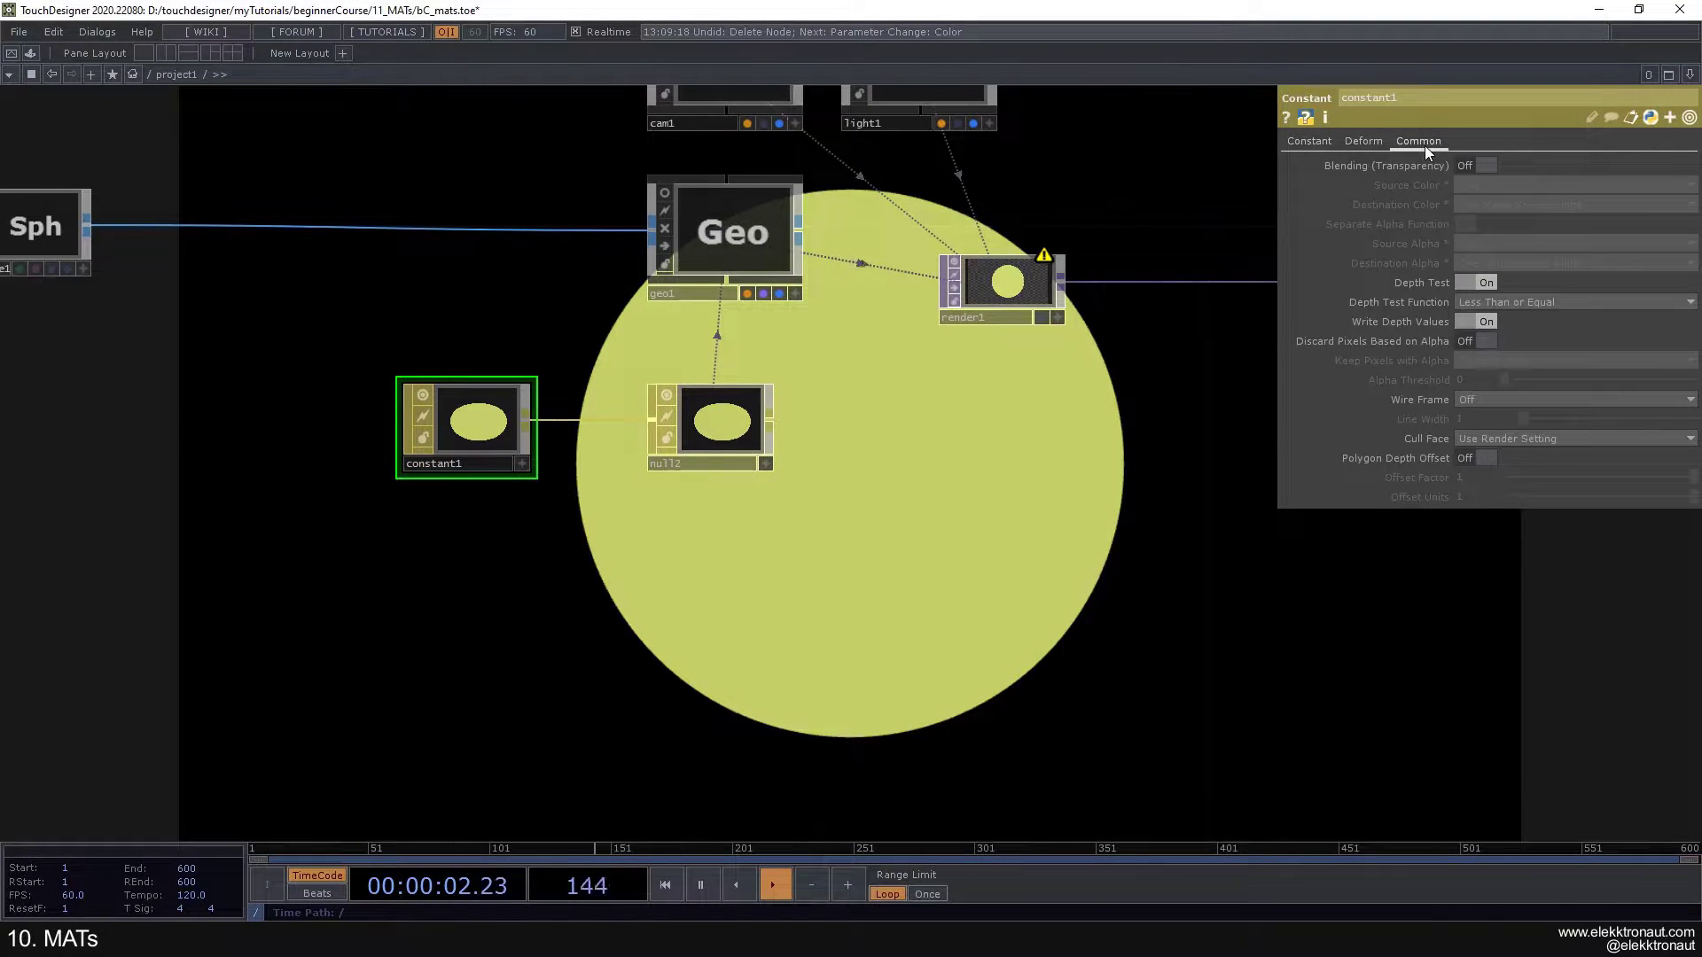
left_click(1471, 164)
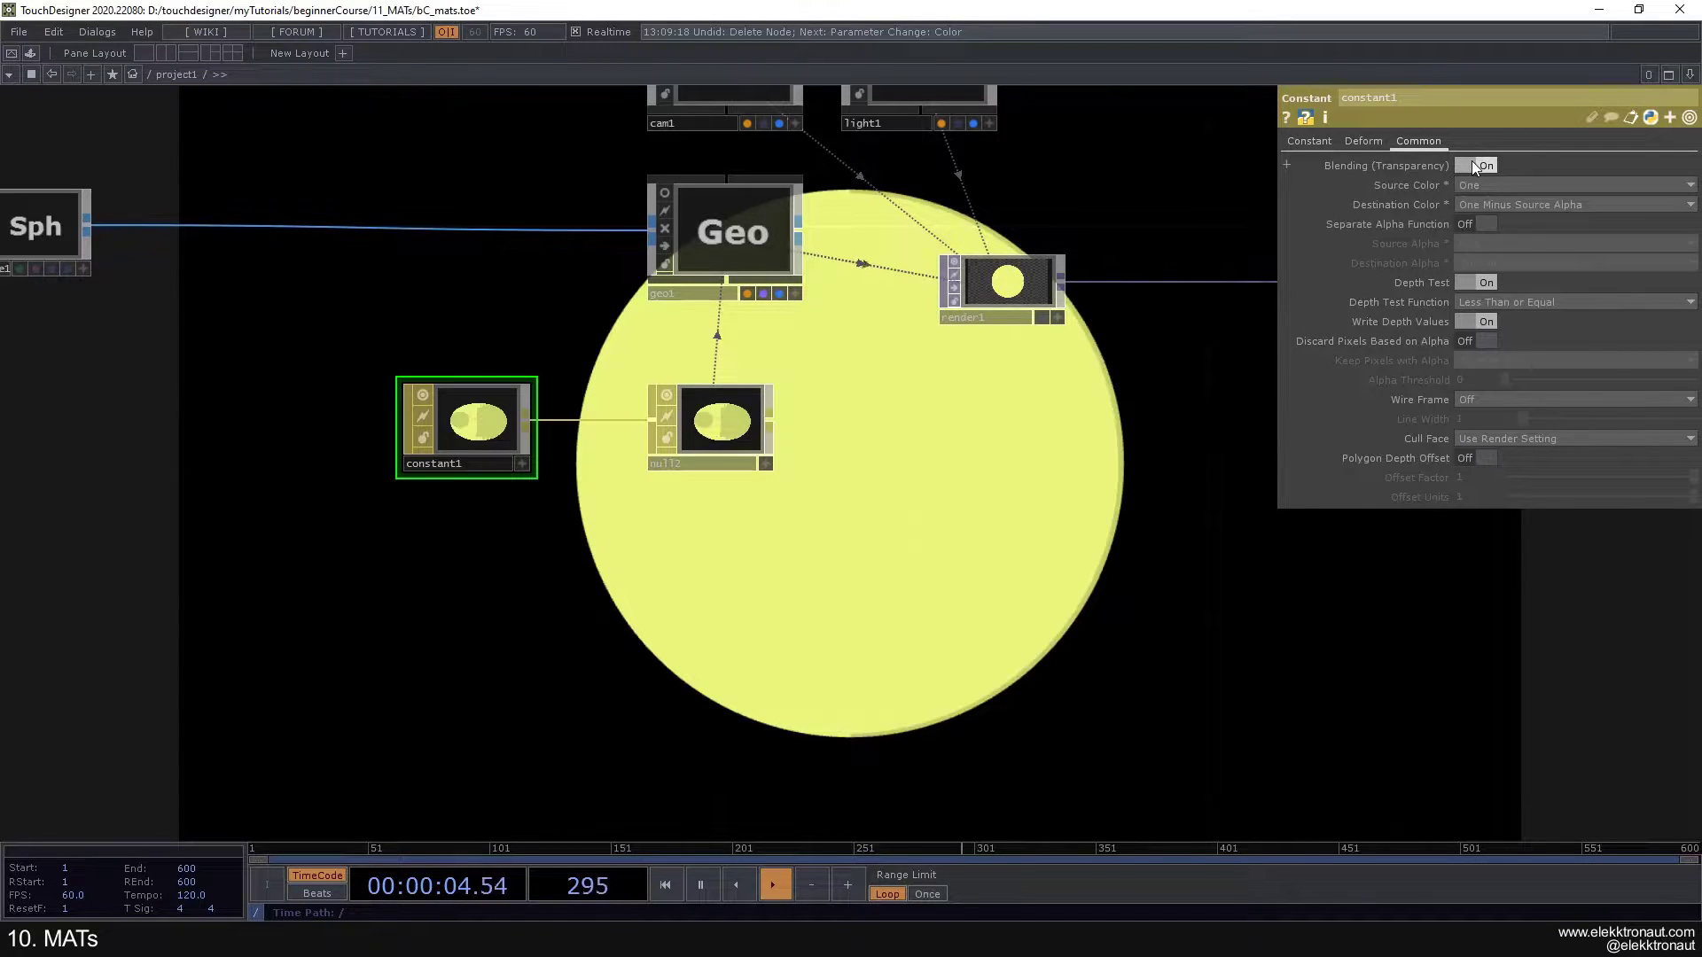
Step: Turn off the Constant MAT's Blending (Transparency) and raise its alpha to 1
left_click(1313, 149)
left_click_drag(1625, 202, 1688, 238)
left_click(1426, 147)
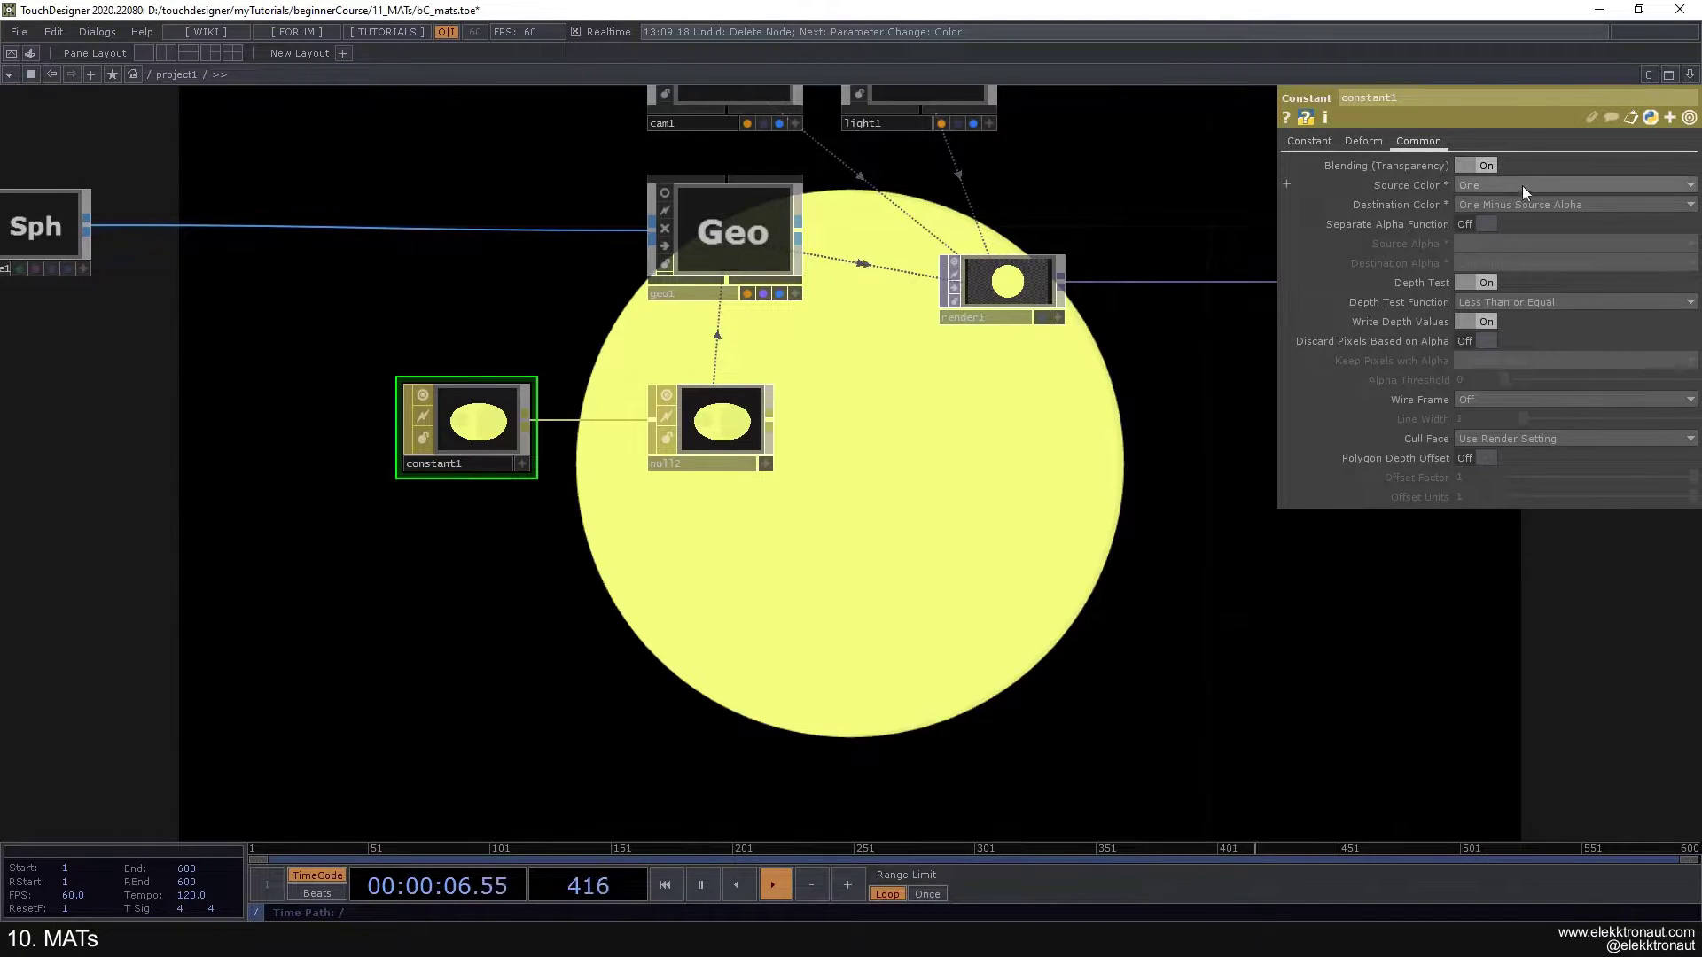
left_click(1481, 165)
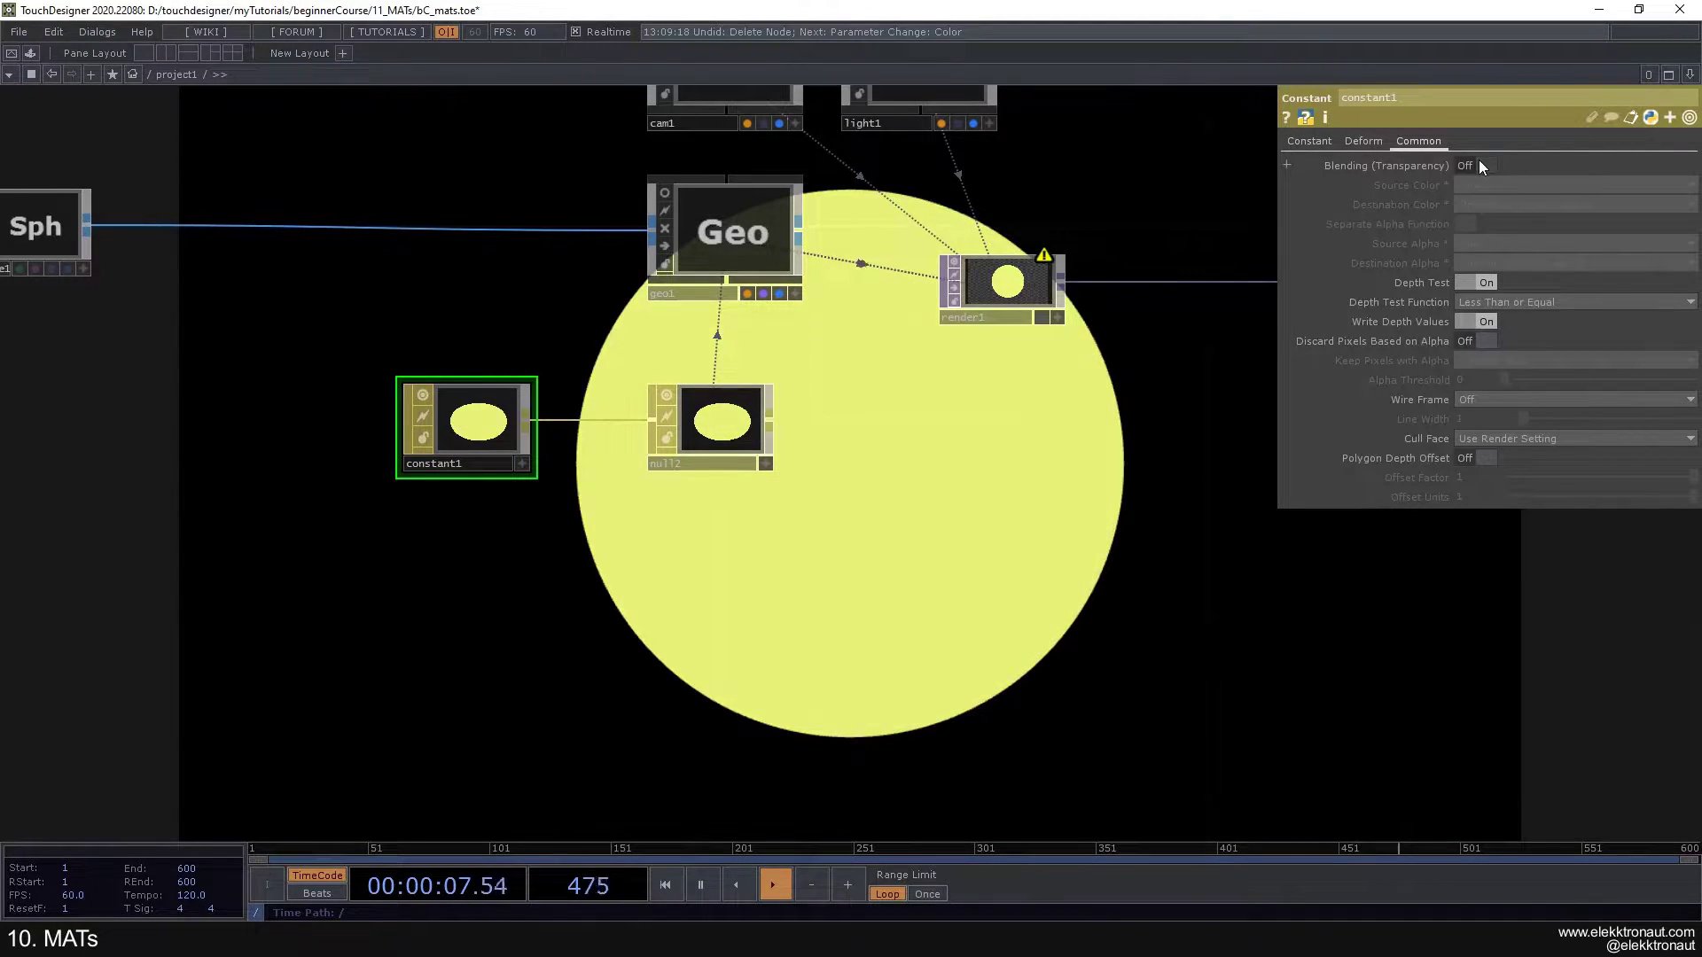
left_click(1321, 143)
left_click_drag(1681, 213, 1689, 209)
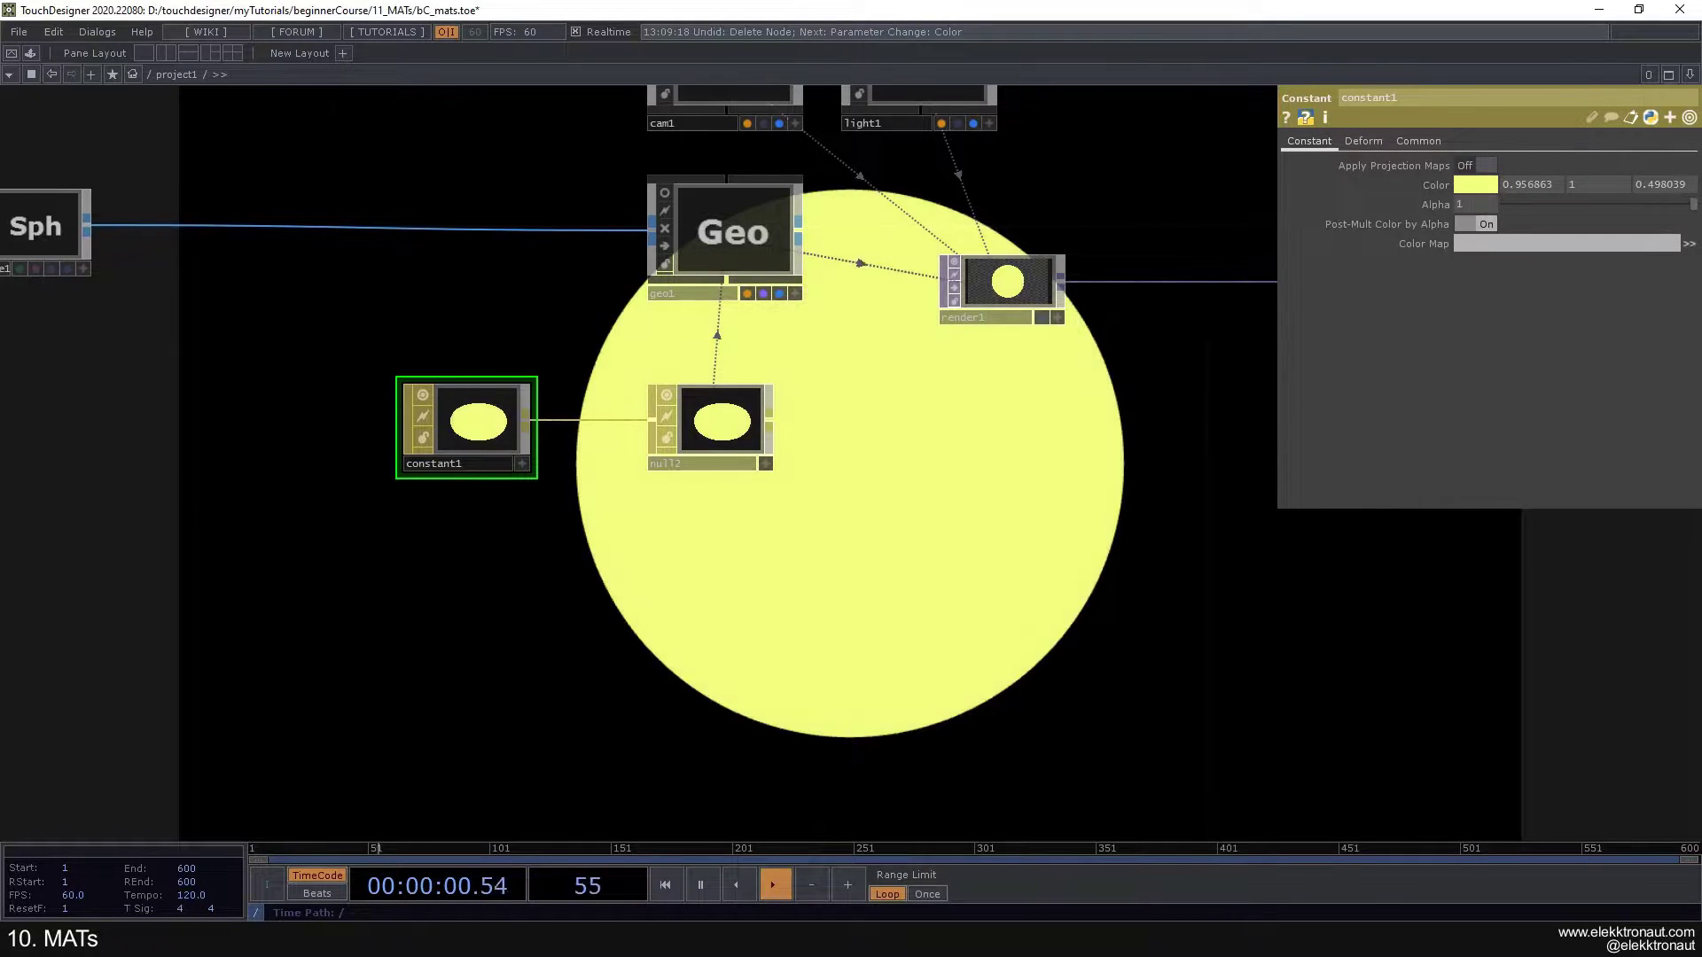
Step: Try the Constant MAT at alpha 0.584 with blending switched on and off, and return alpha to 1
left_click_drag(966, 381, 928, 255)
left_click_drag(1662, 206, 1550, 199)
left_click(1412, 142)
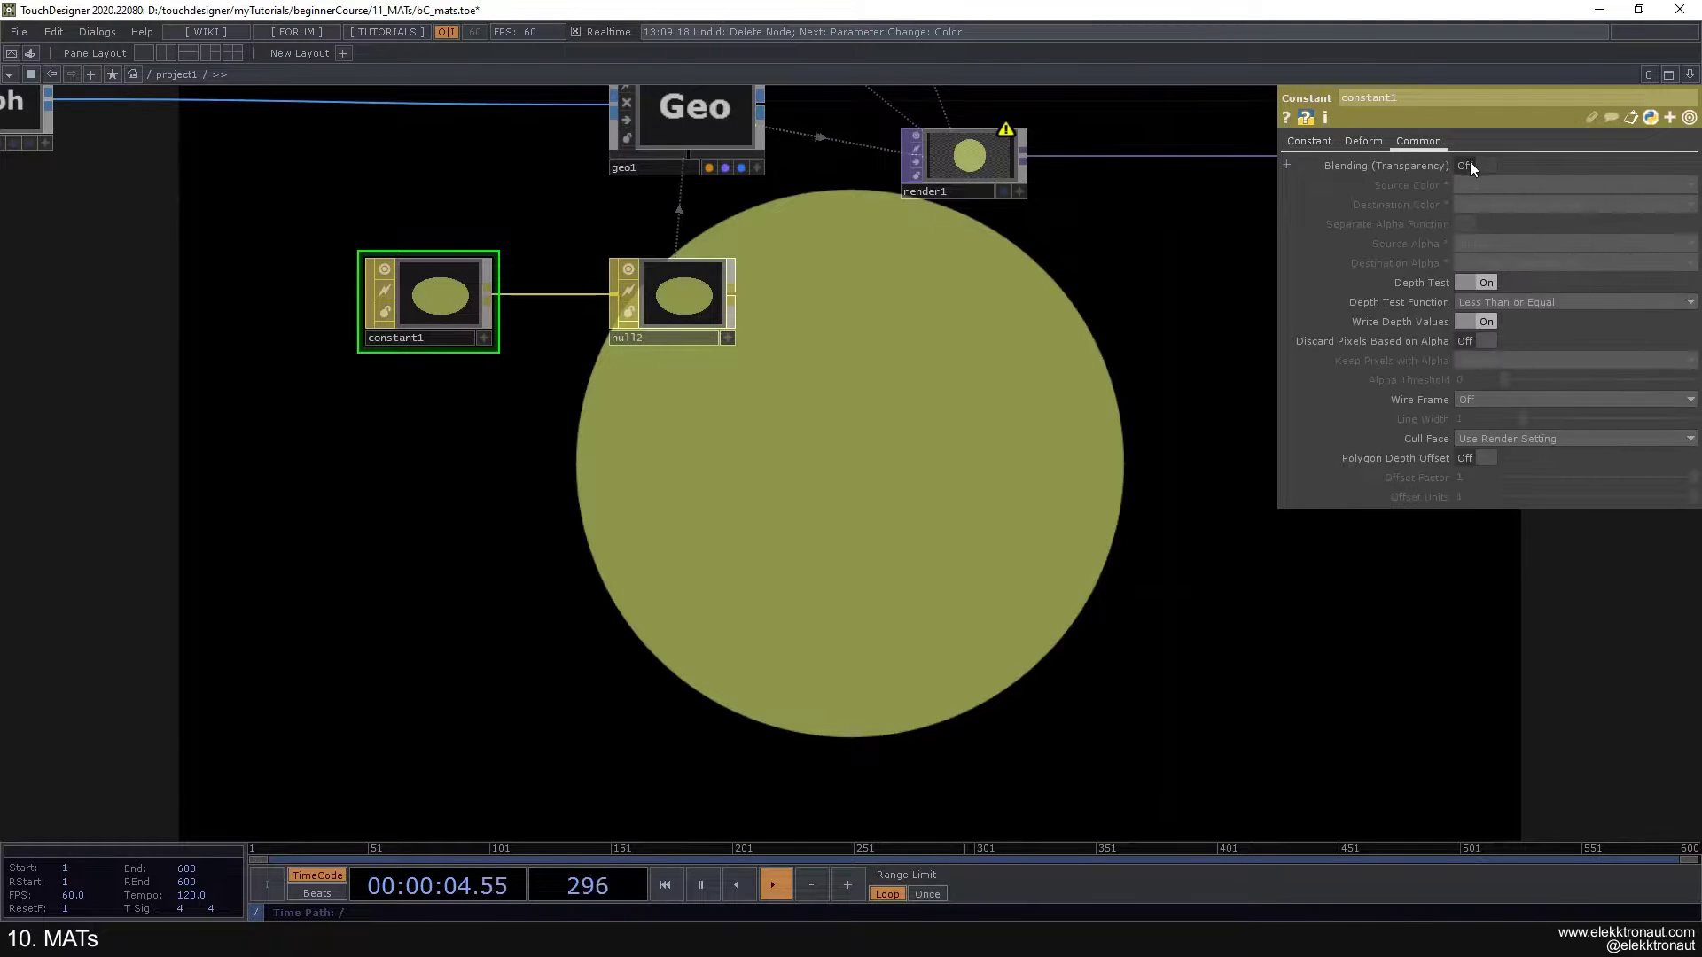
left_click(1473, 165)
left_click(1474, 168)
left_click(1322, 140)
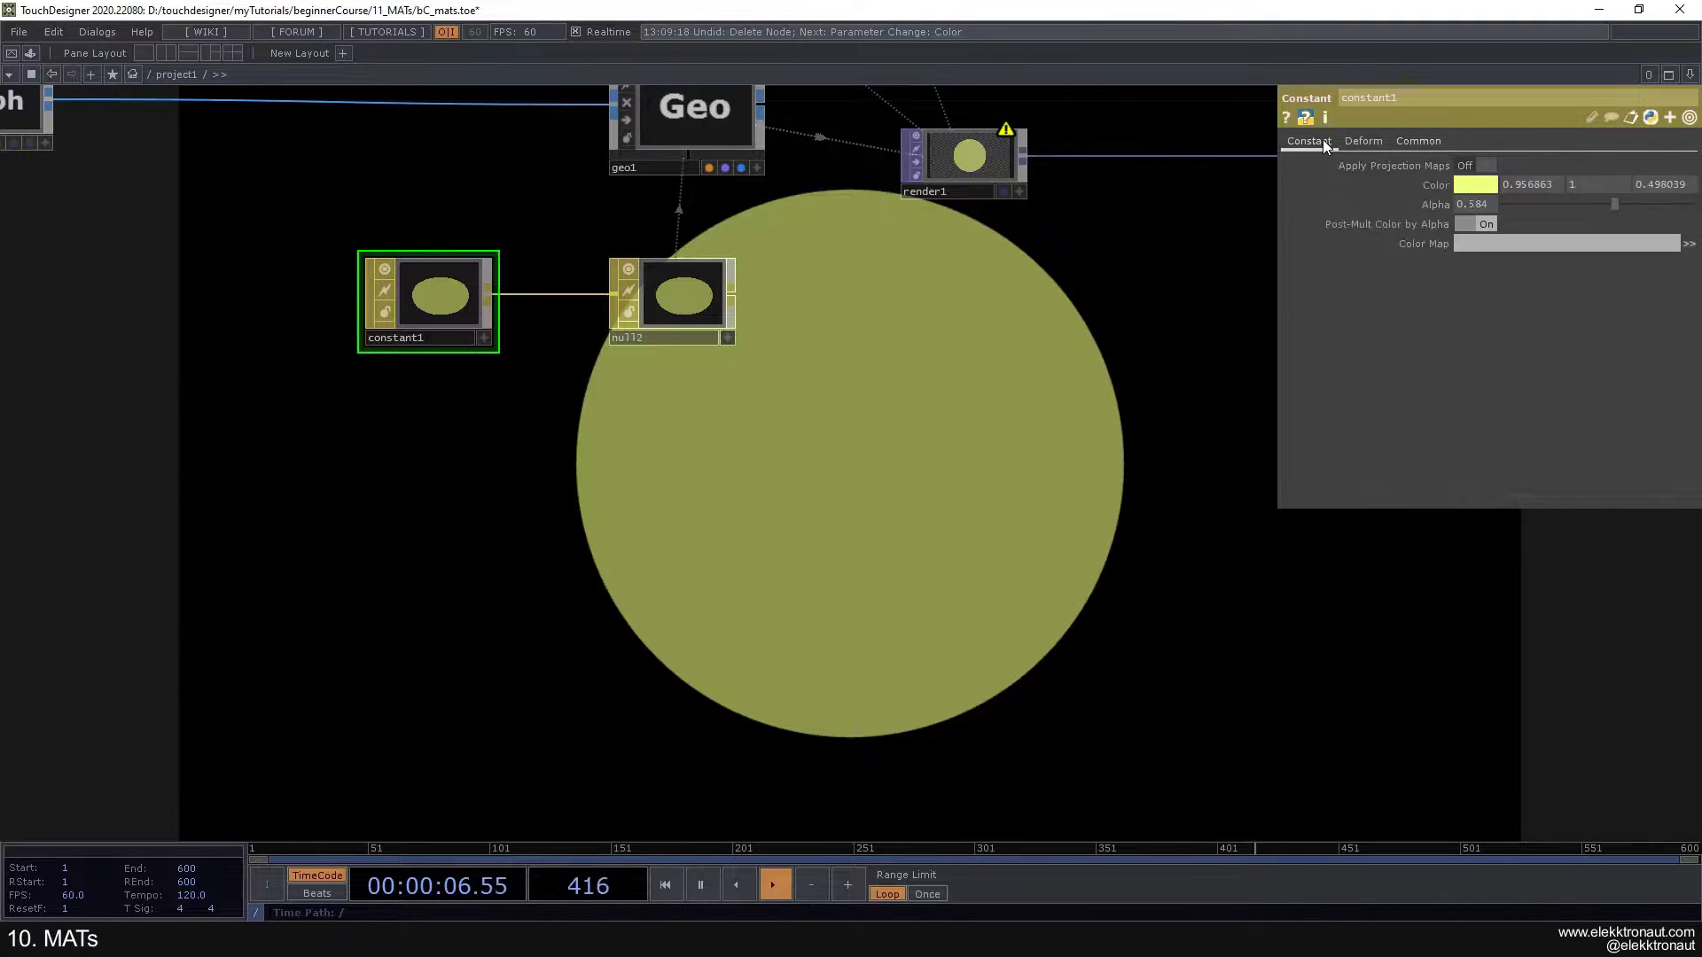
left_click_drag(1605, 205, 1695, 209)
Step: Create a Wireframe MAT below the Constant MAT
left_click_drag(903, 390, 1054, 351)
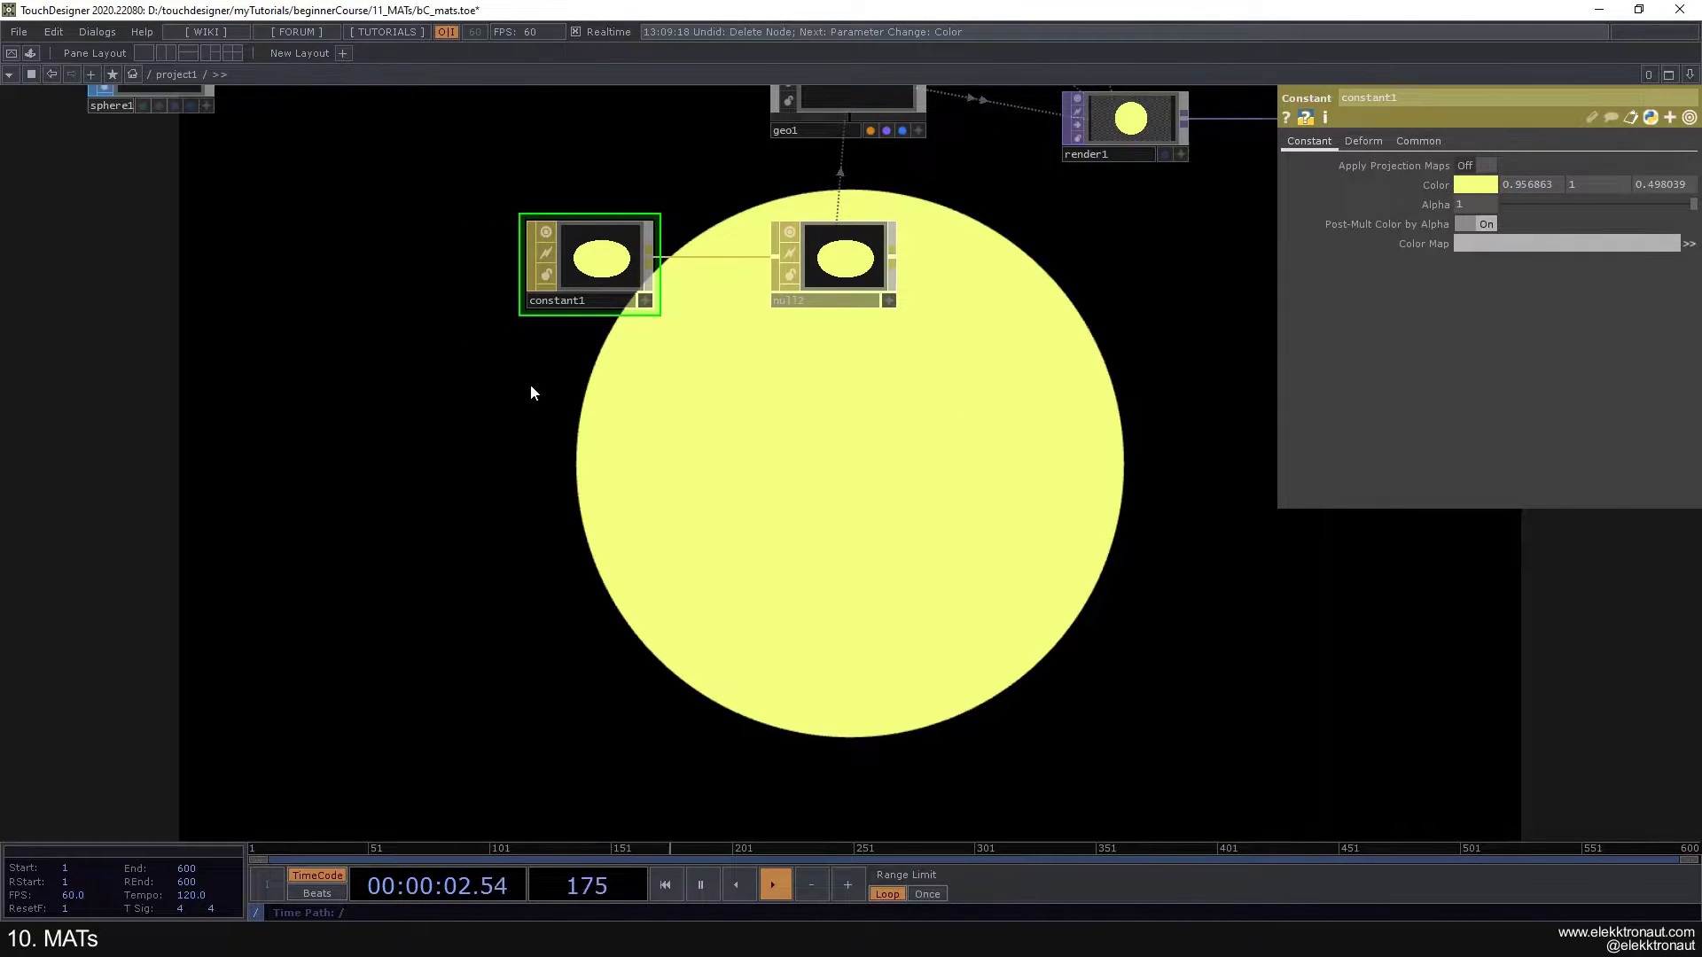
key("Tab")
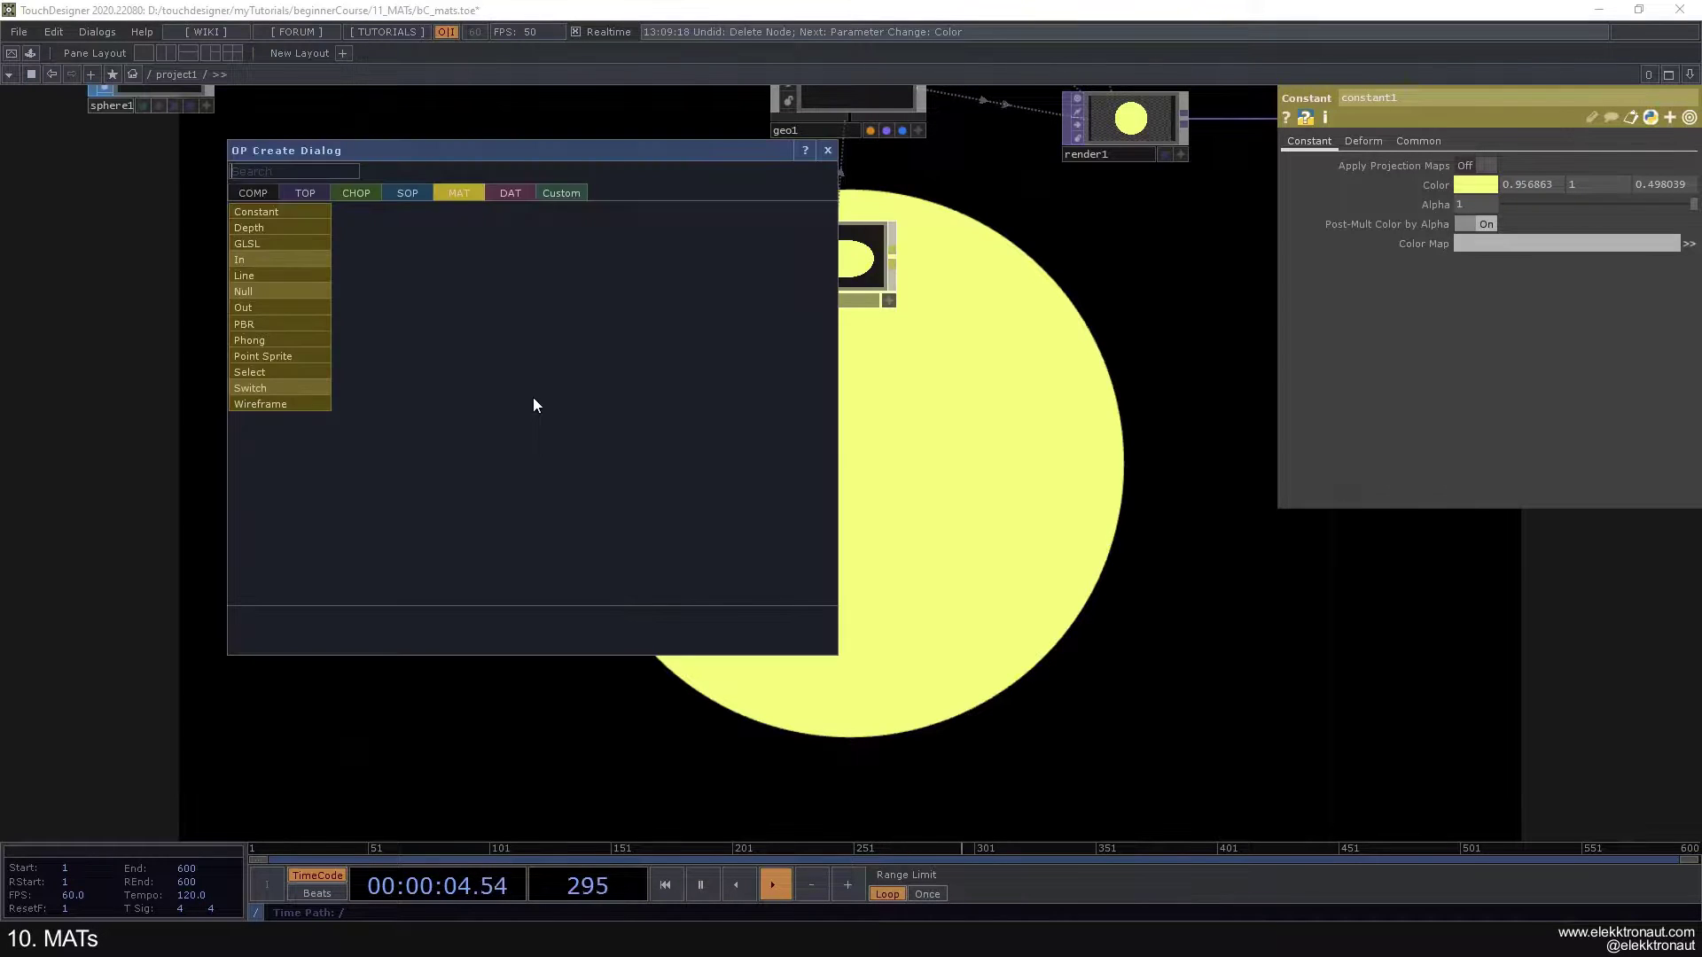
left_click(281, 402)
left_click(591, 412)
left_click_drag(591, 498, 934, 729)
Step: Display the sphere node's viewer as wireframe and examine how dense its mesh is
left_click(447, 264)
scroll(478, 264, "up", 3)
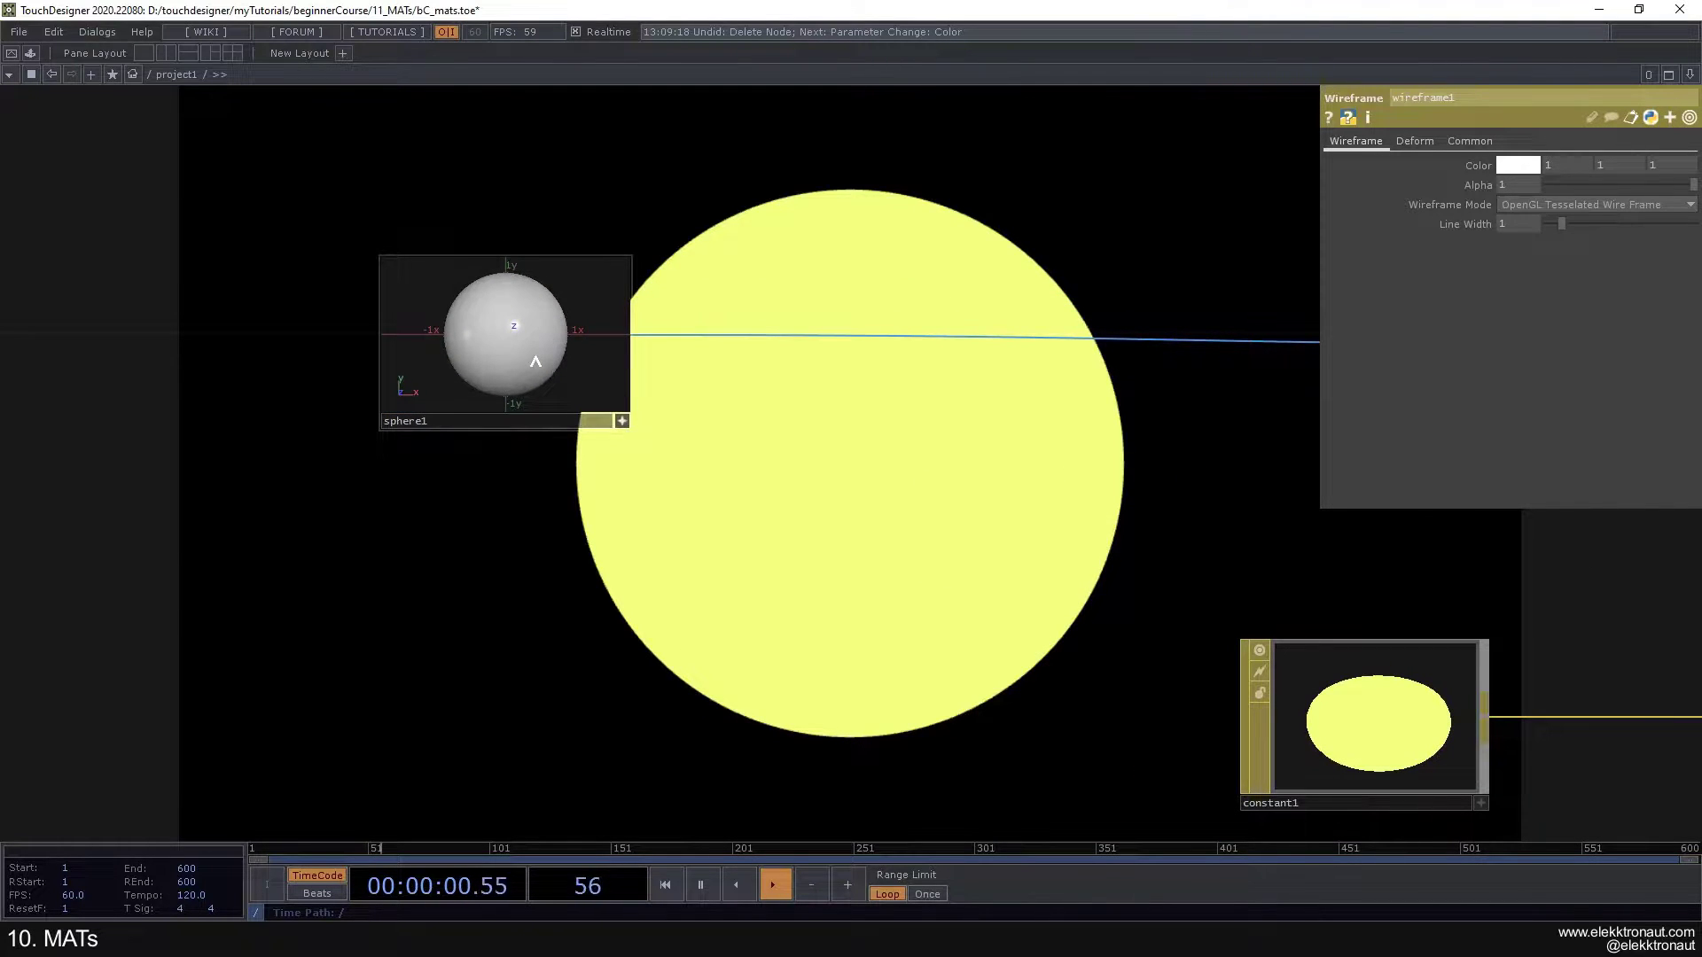
key("w")
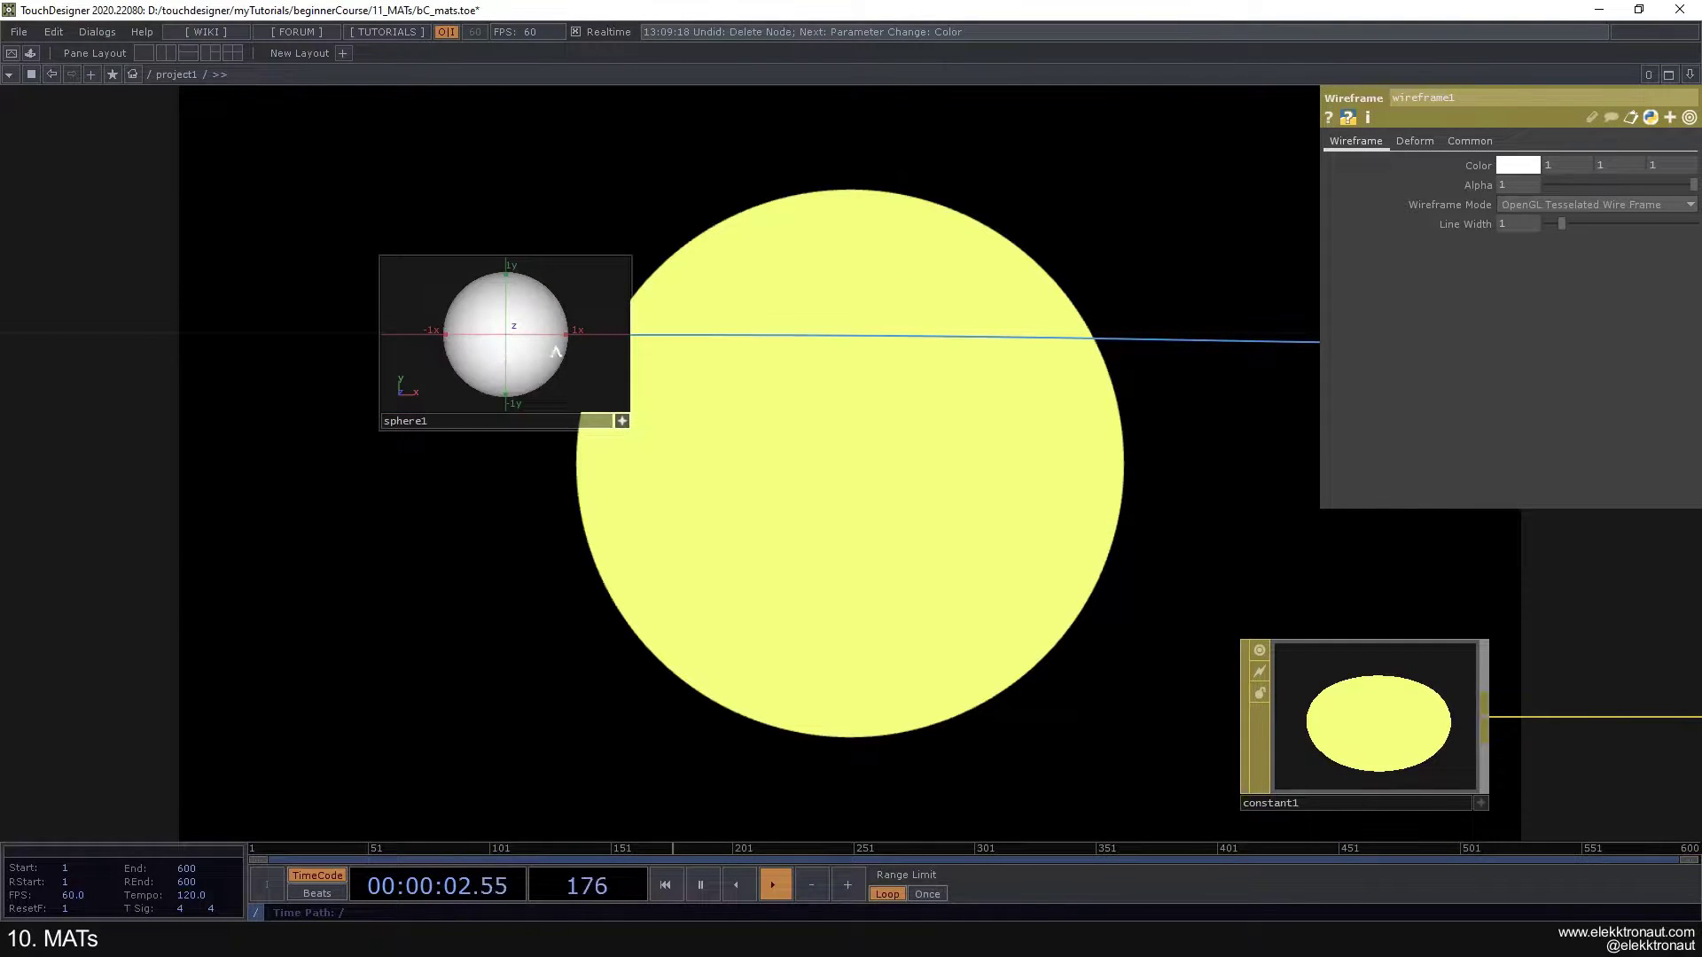
key("w")
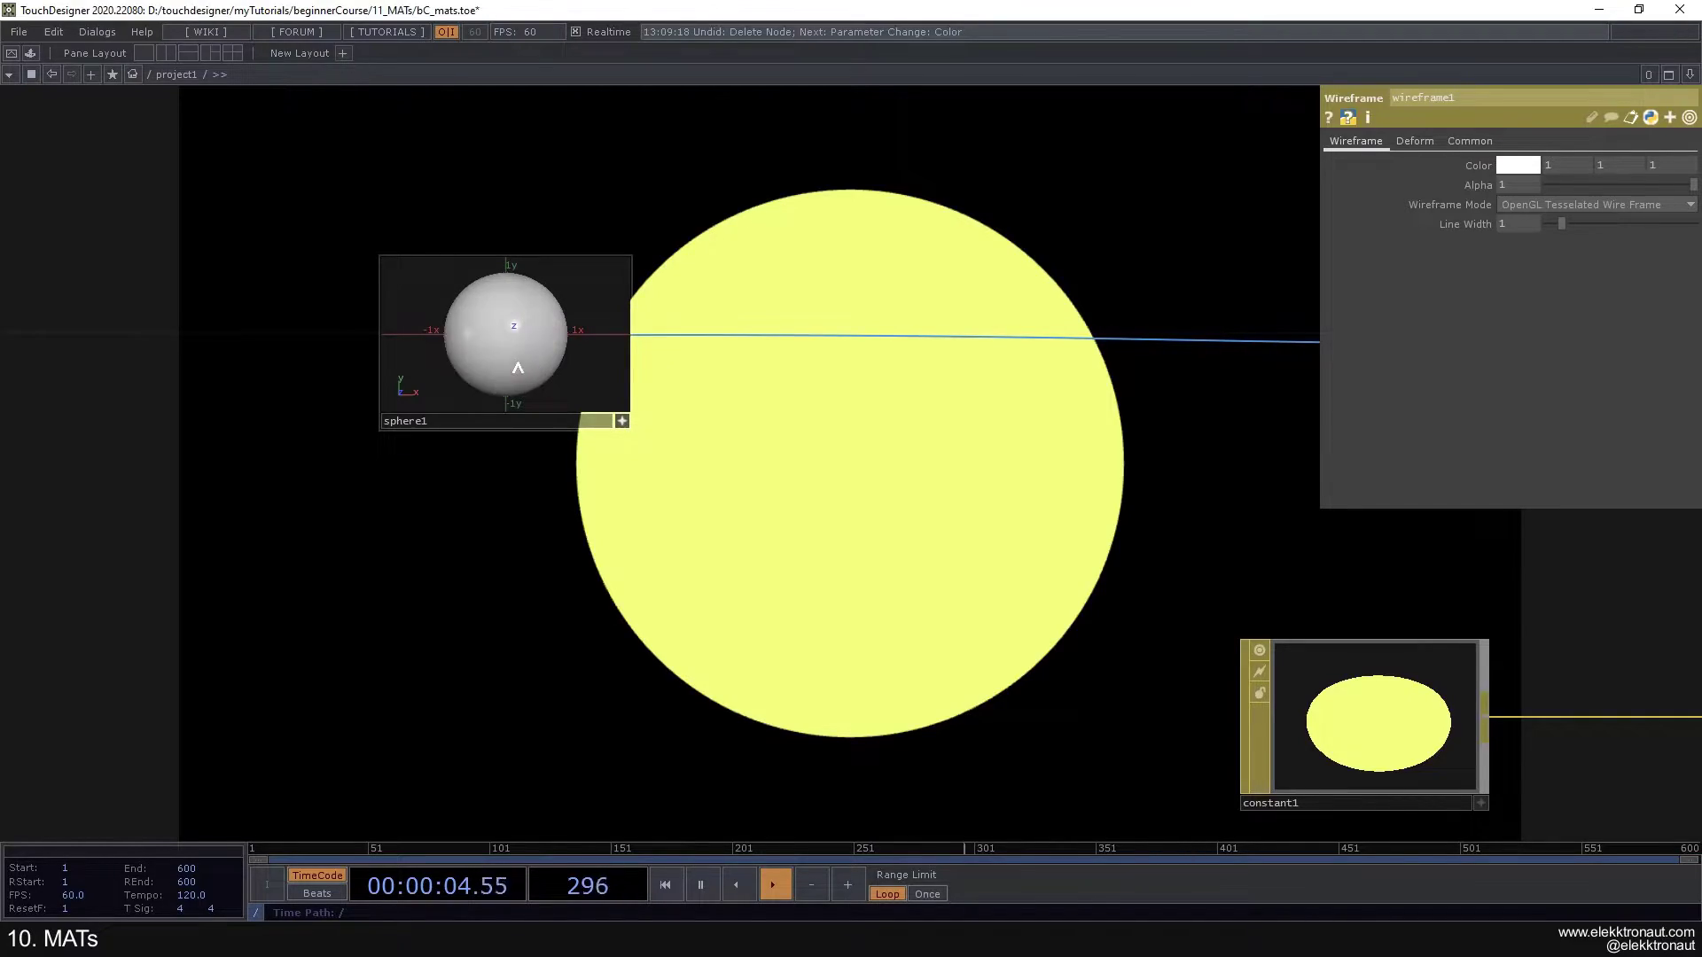
key("w")
scroll(513, 346, "up", 5)
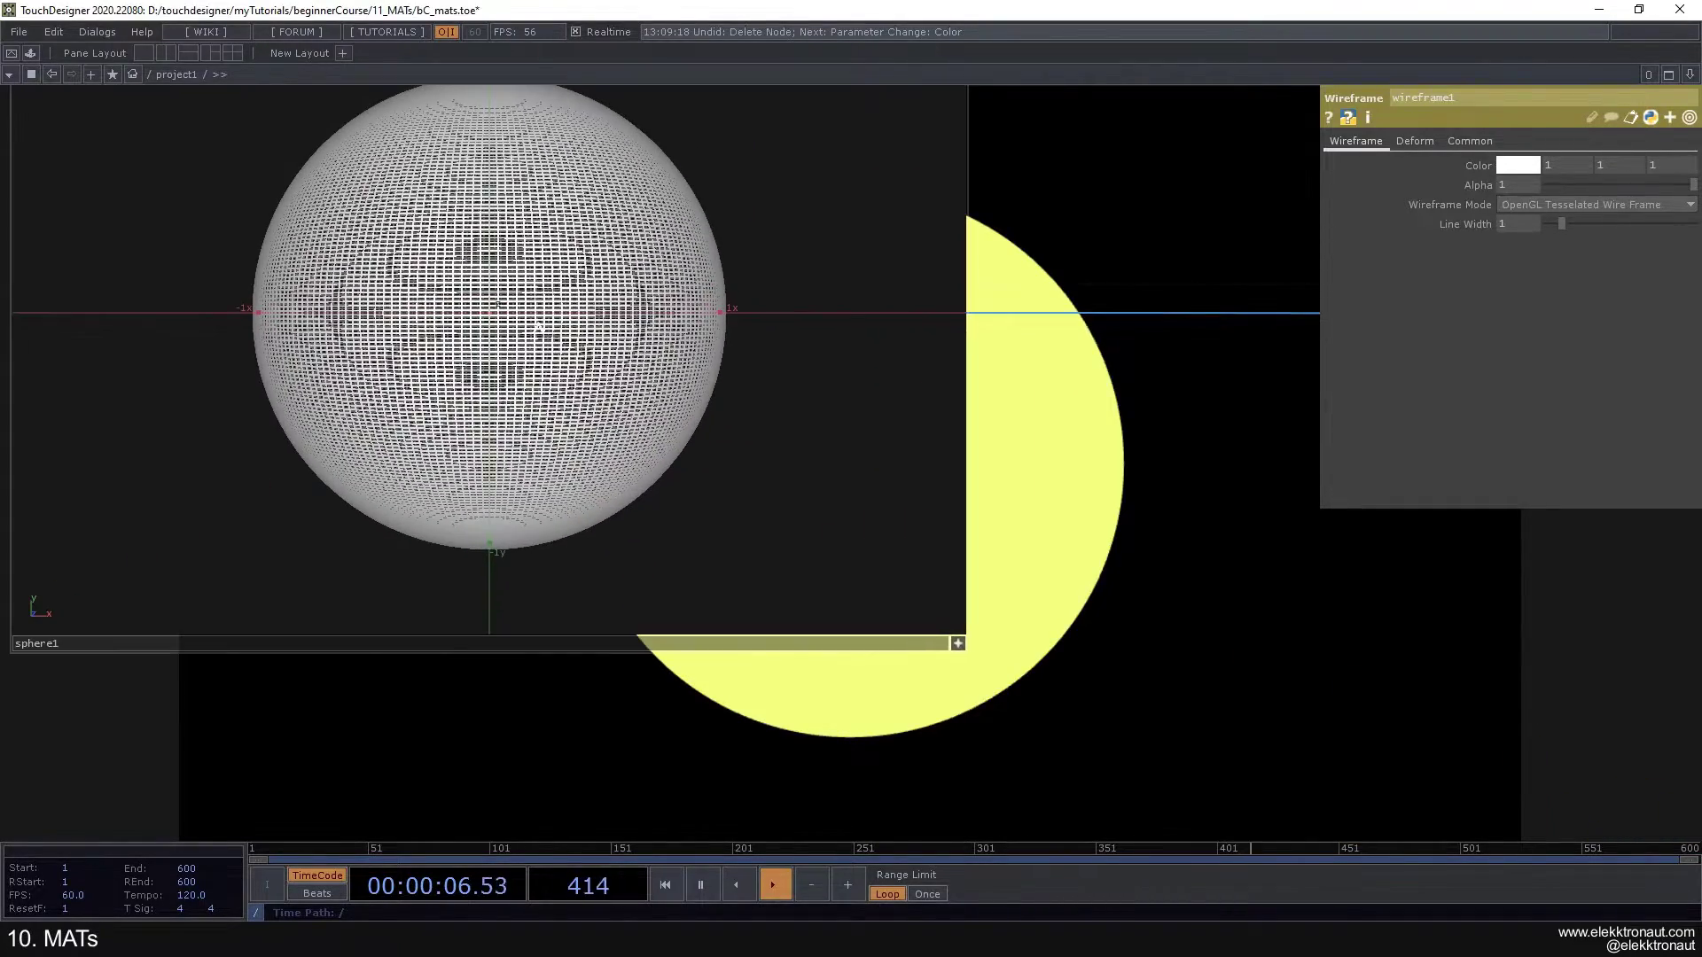
scroll(787, 469, "down", 3)
scroll(595, 362, "up", 5)
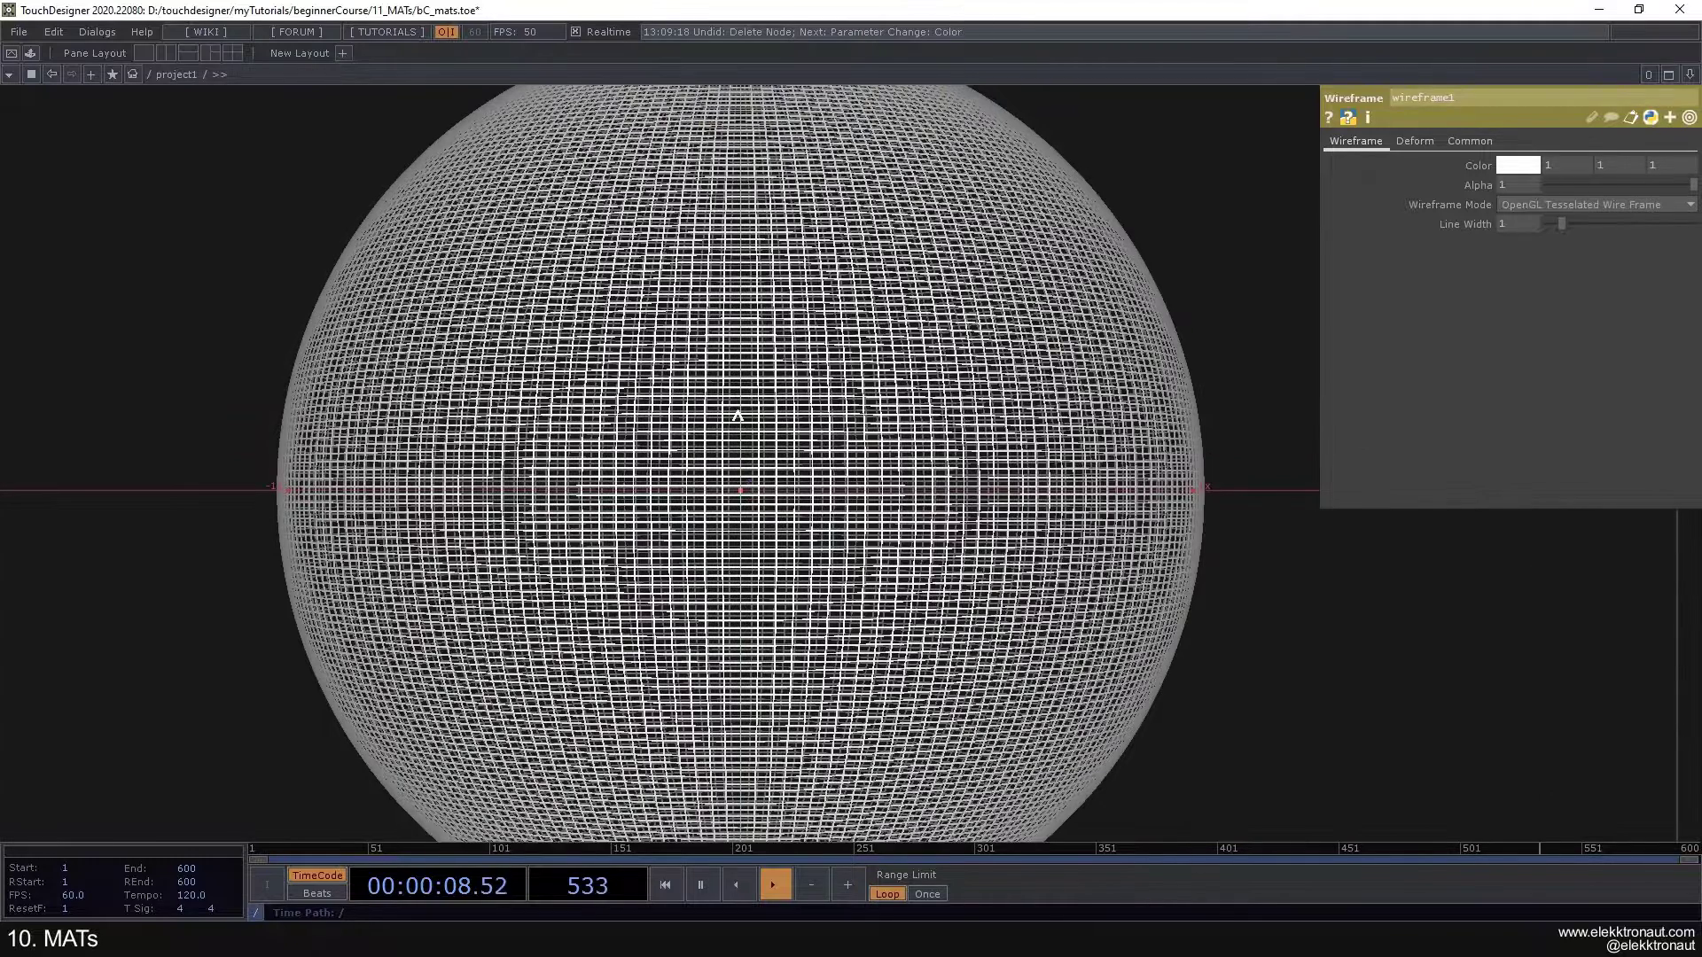
scroll(737, 413, "down", 4)
left_click(1012, 628)
scroll(1012, 627, "down", 3)
left_click(990, 603)
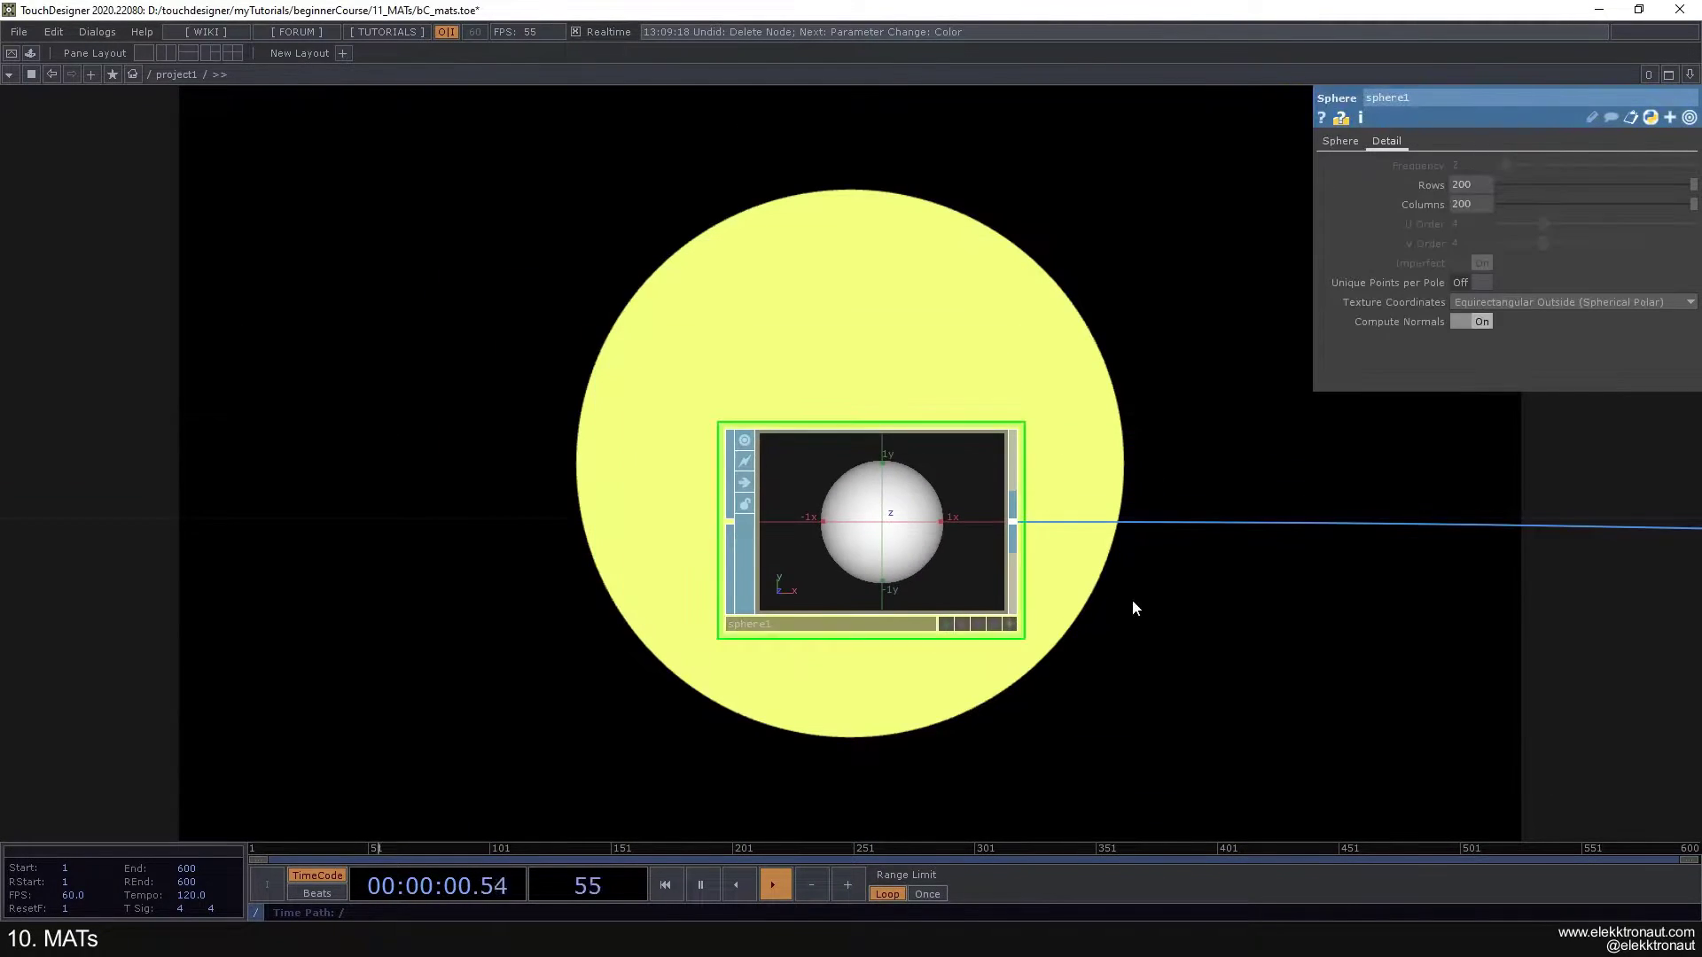
Step: Set the sphere's Rows and Columns to 20 and inspect the coarser mesh from another angle
left_click_drag(1121, 600, 766, 399)
key("BackSpace")
left_click(1484, 210)
key("BackSpace")
key("Return")
scroll(494, 299, "up", 4)
left_click(820, 549)
left_click_drag(611, 341, 574, 406)
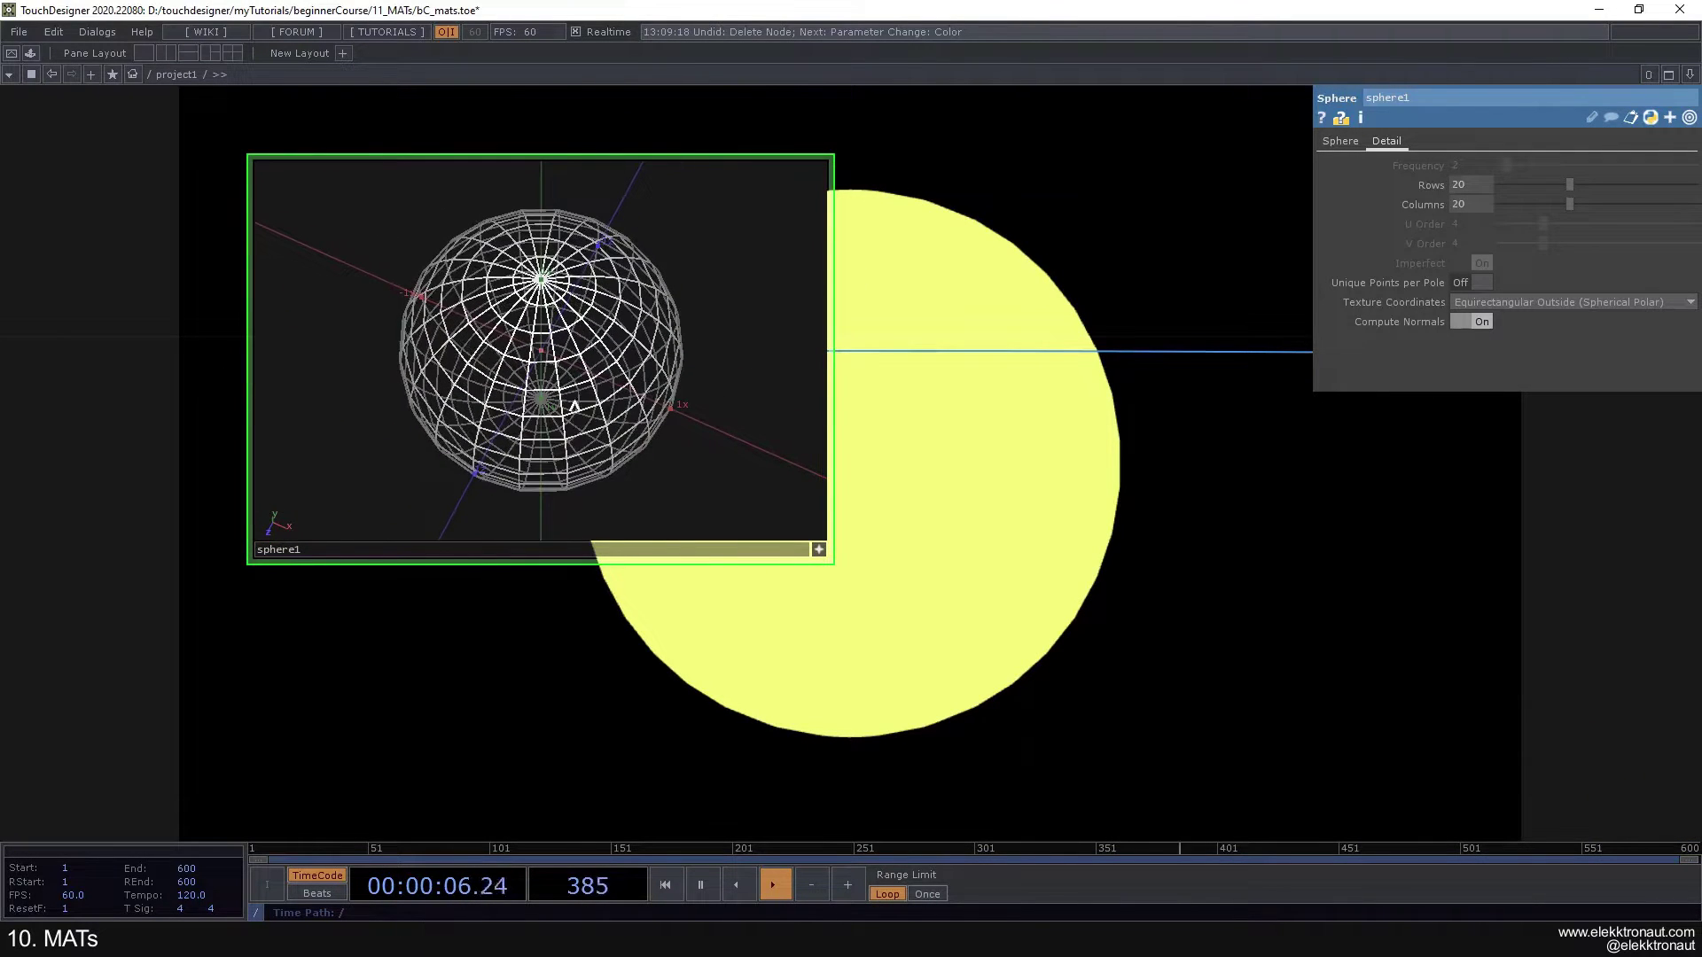
left_click(821, 552)
Step: Connect the Wireframe MAT to the Null MAT's input in place of the Constant MAT
key("h")
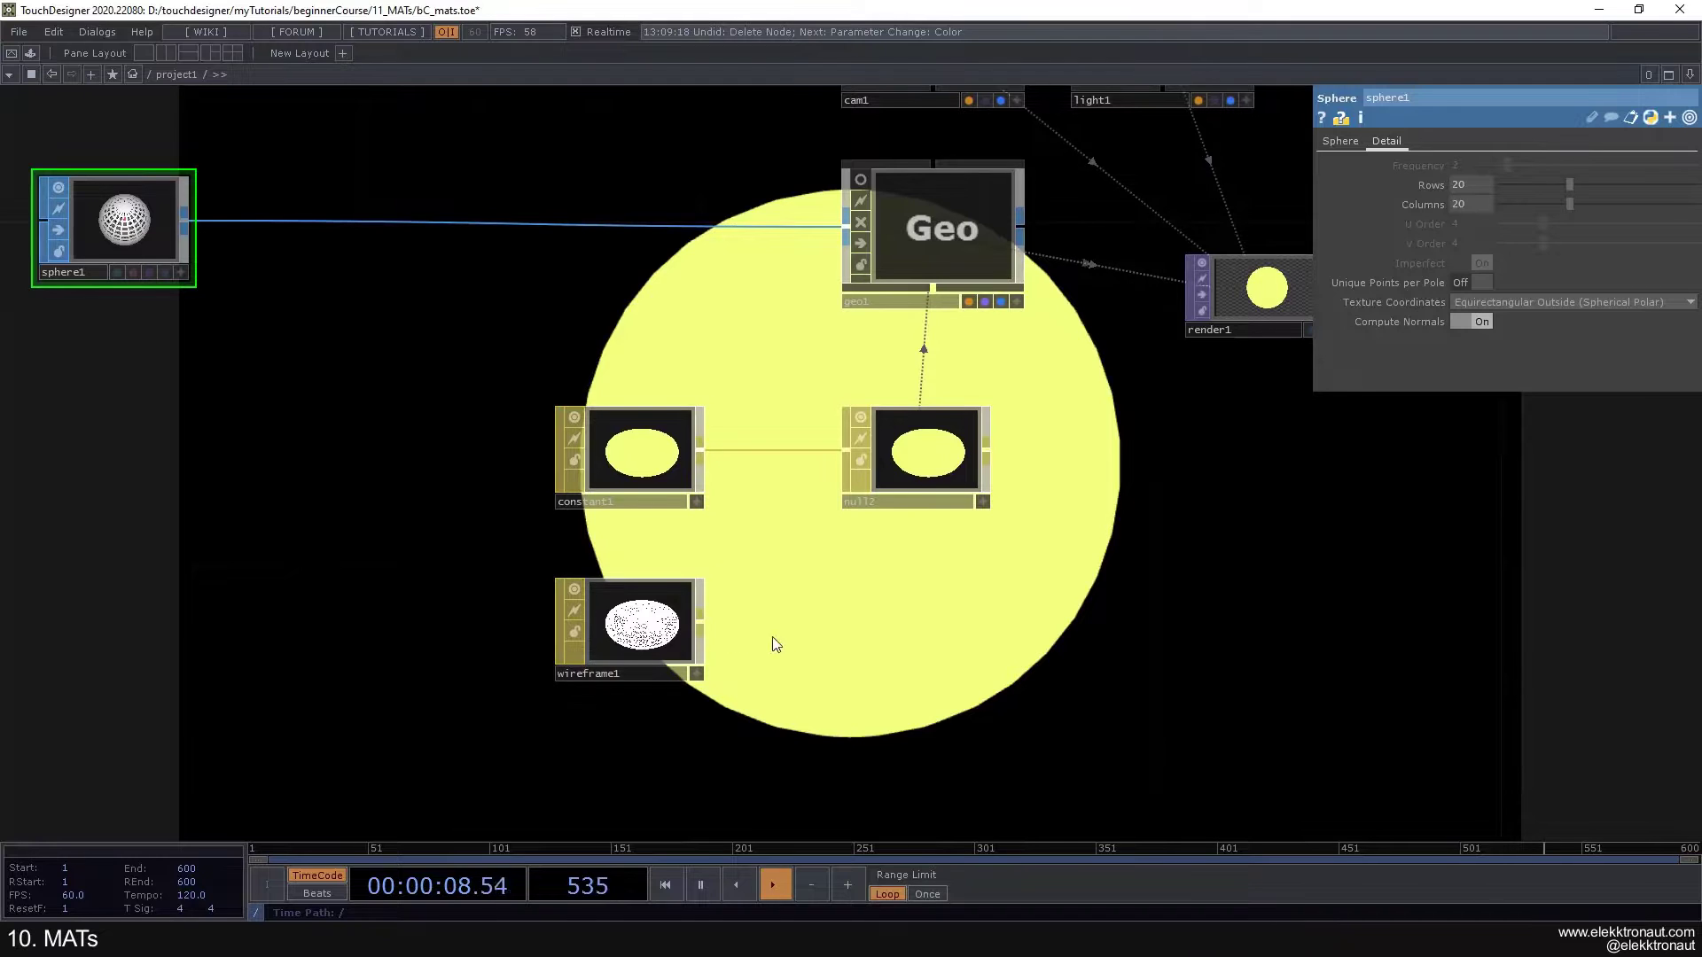
left_click_drag(674, 595, 799, 452)
left_click_drag(834, 586, 736, 381)
Step: Set the Wireframe MAT's Wireframe Mode to Topology Wire Frame
left_click(493, 396)
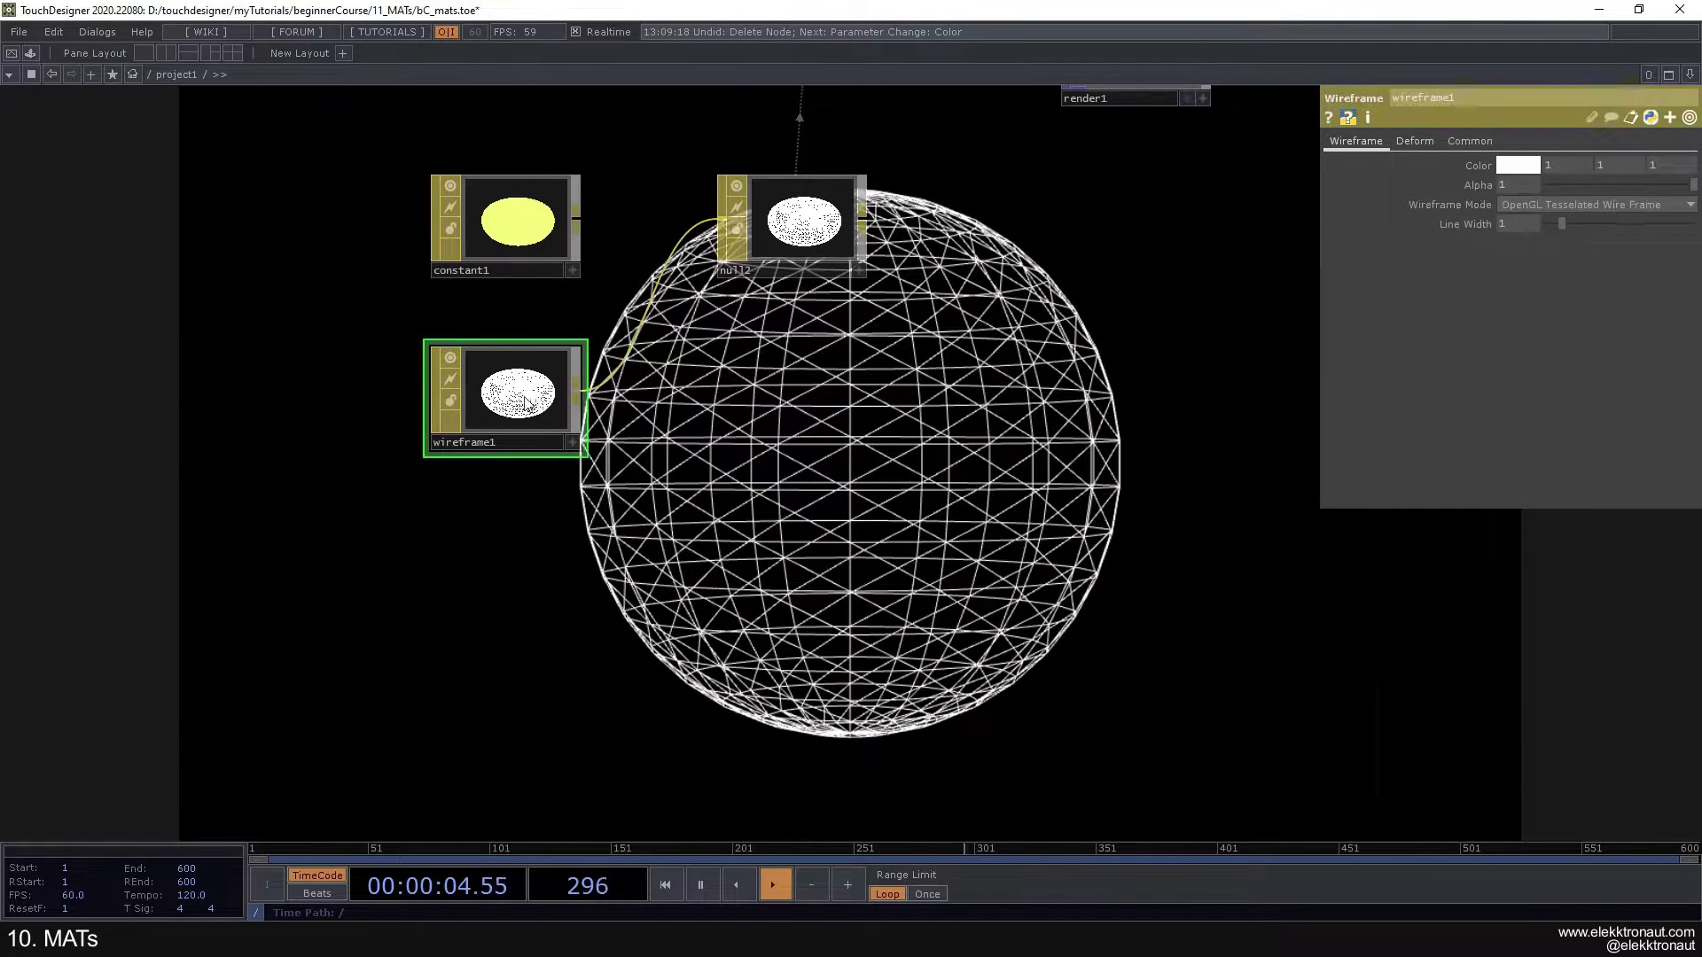
left_click(1572, 205)
left_click(1566, 237)
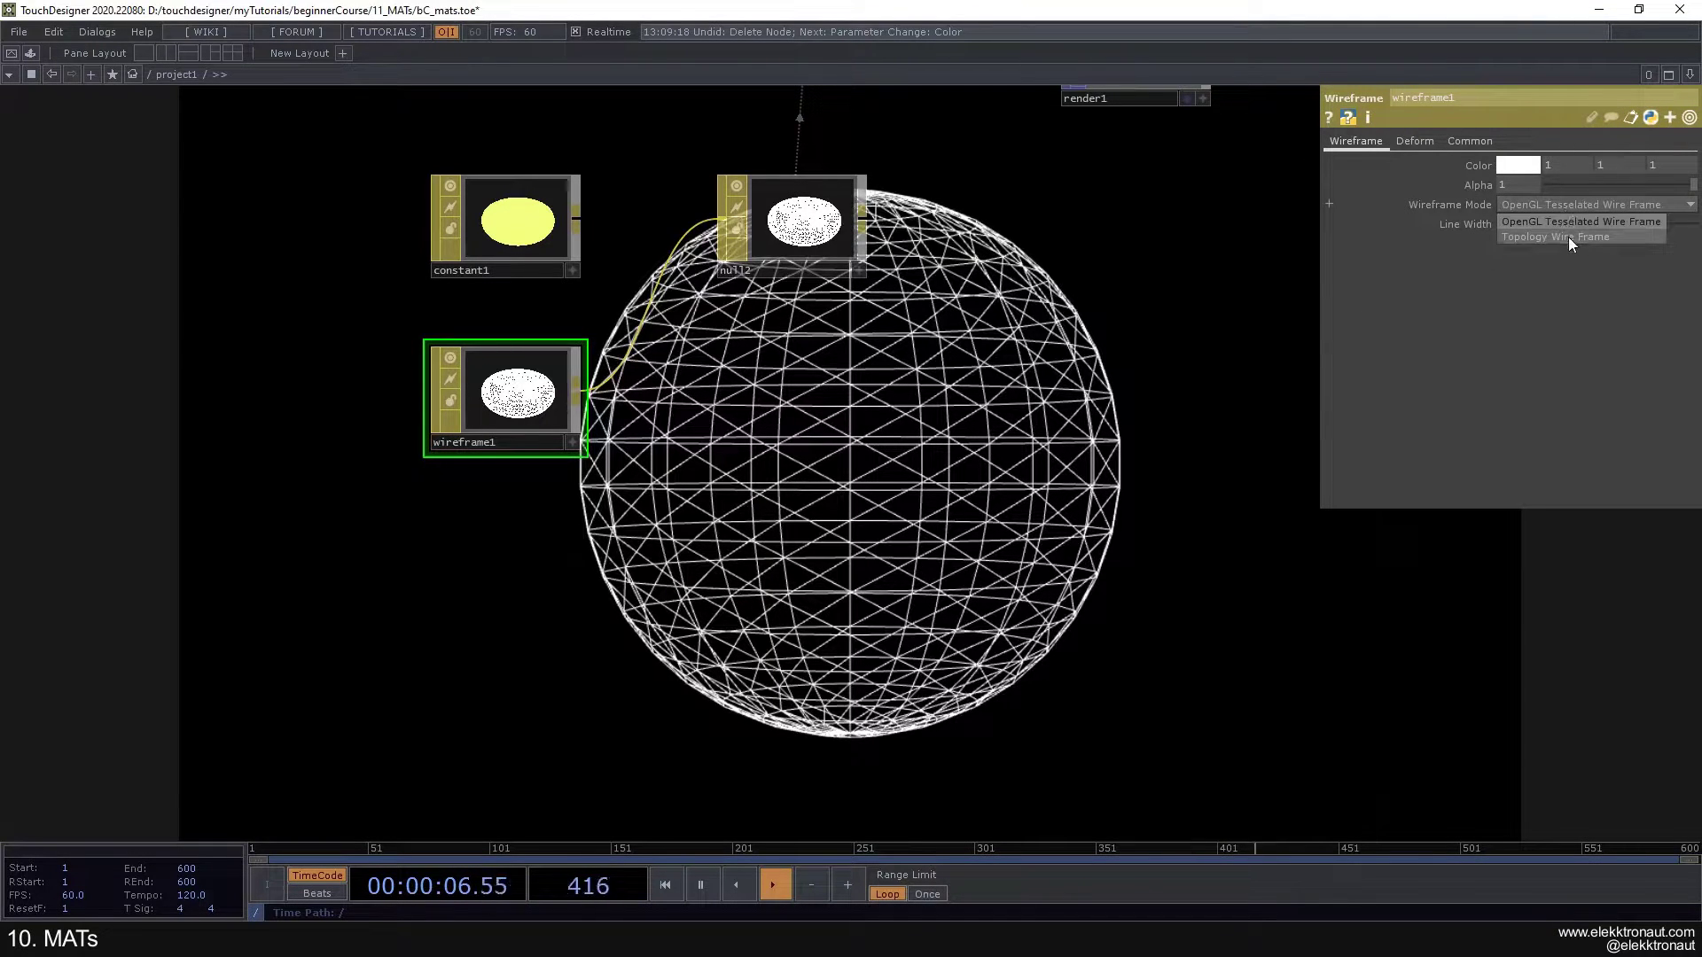
scroll(824, 387, "down", 2)
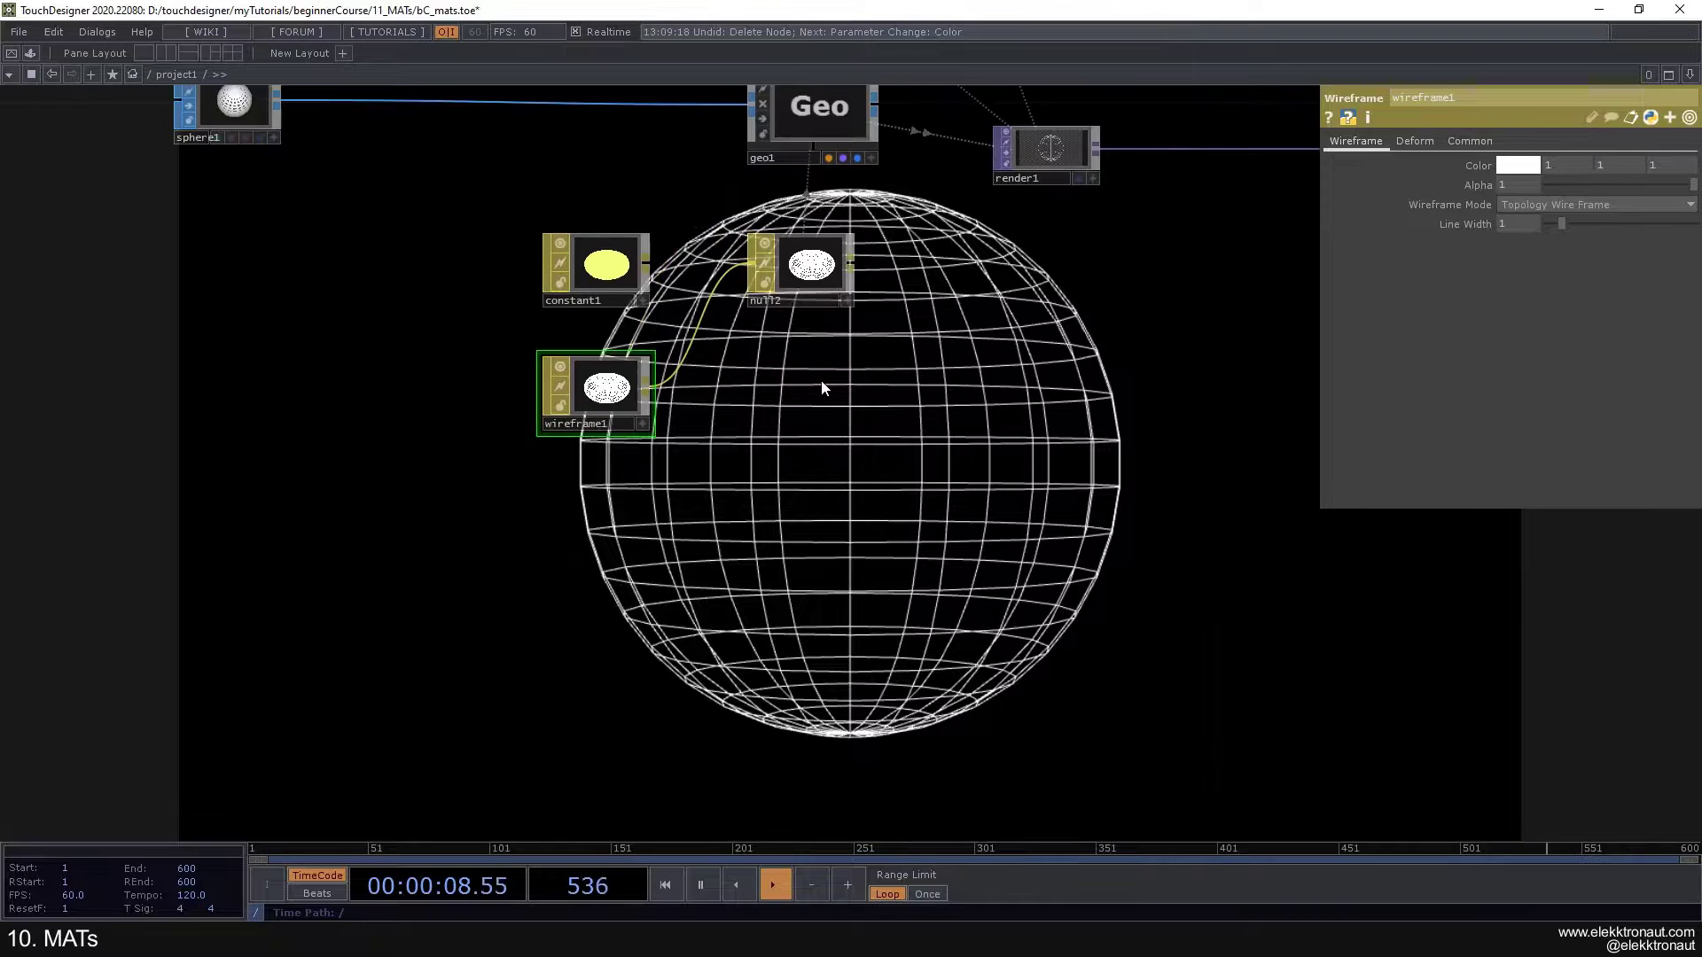
Step: Set the Wireframe MAT's color to light green (0.49803, 1, 0.58823)
left_click_drag(774, 419, 682, 306)
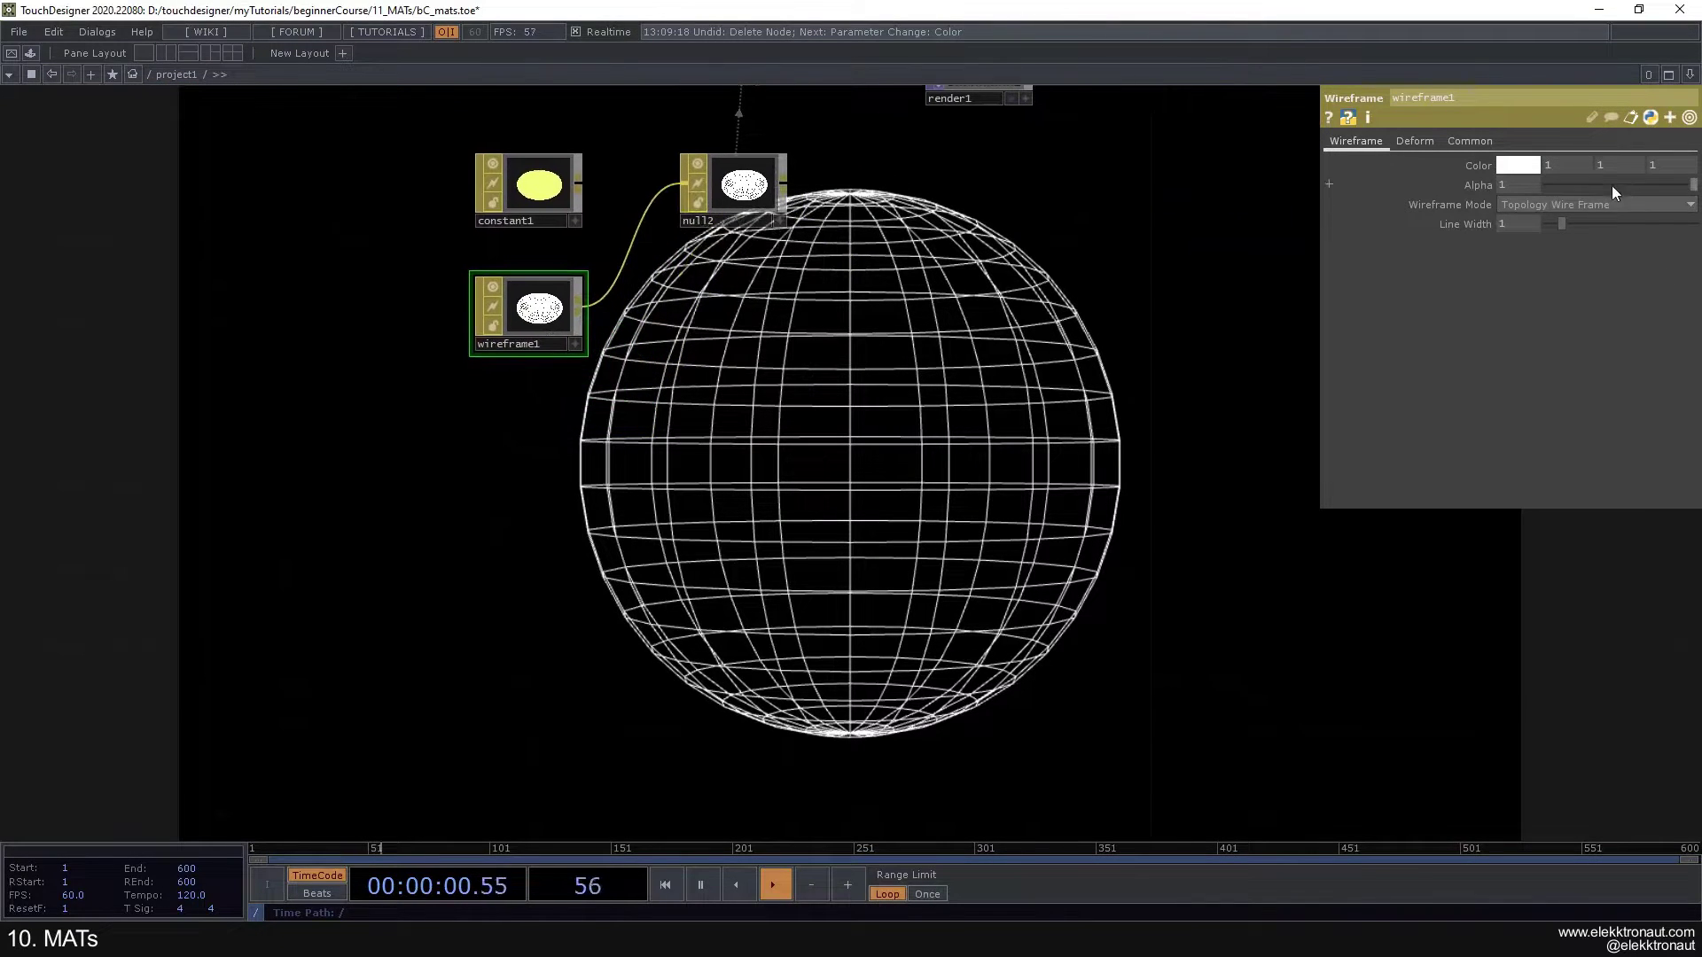
left_click(1500, 169)
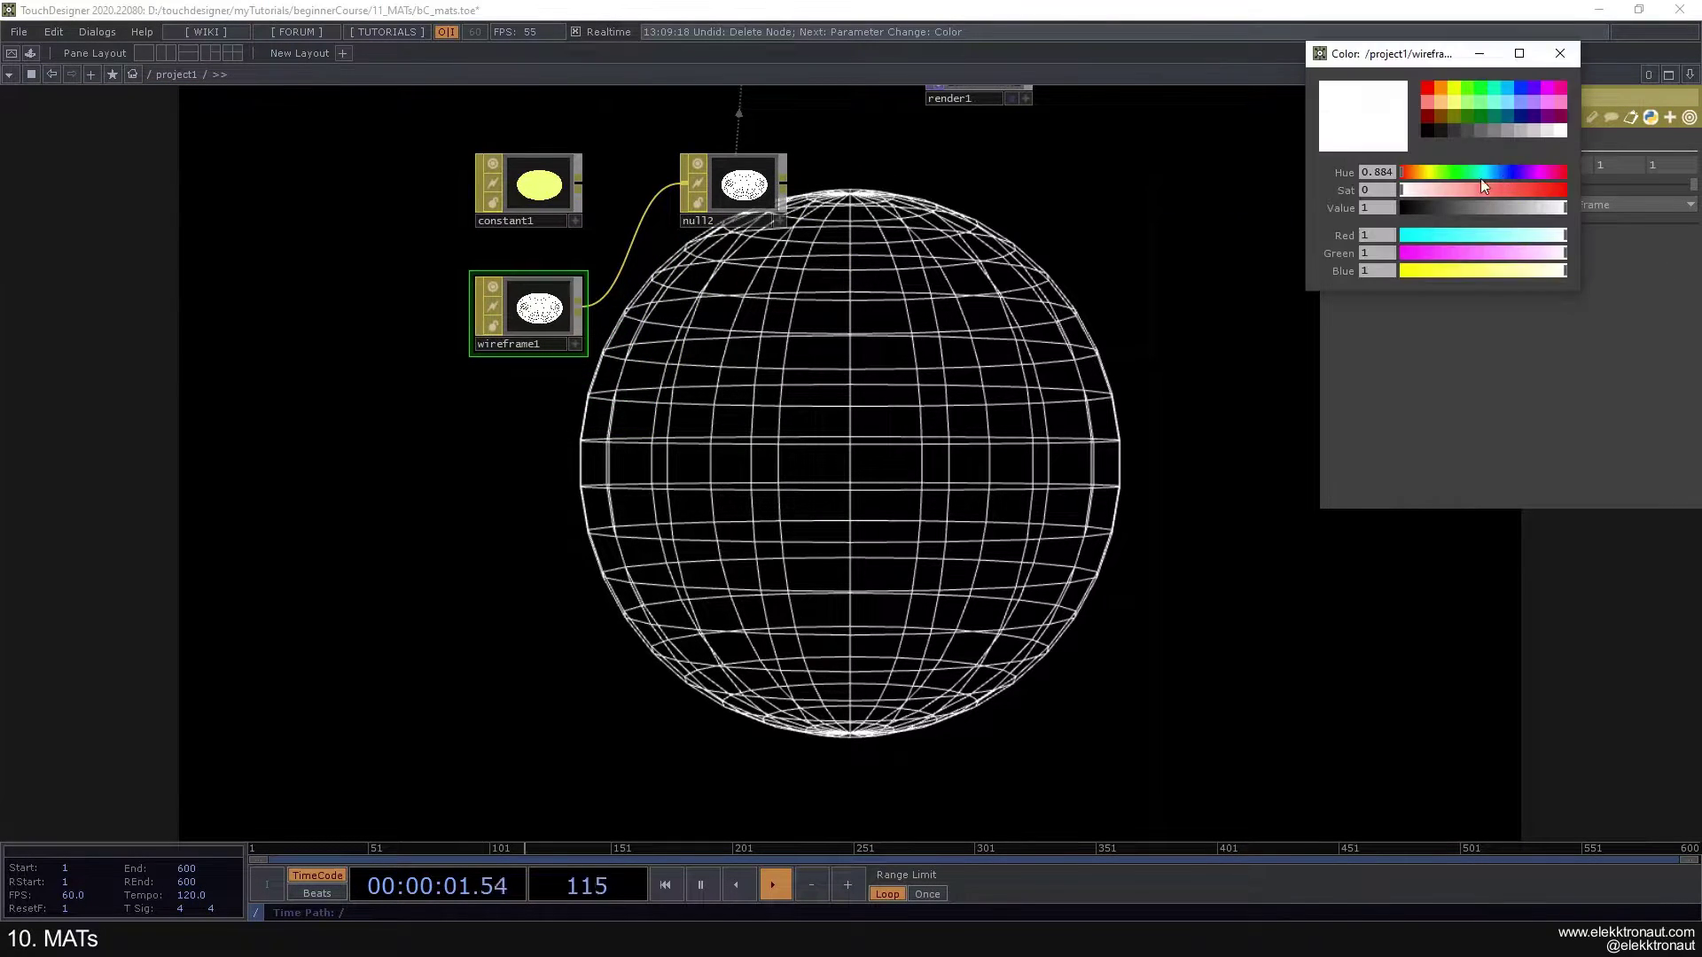
left_click(1518, 99)
left_click(1493, 106)
left_click(1561, 55)
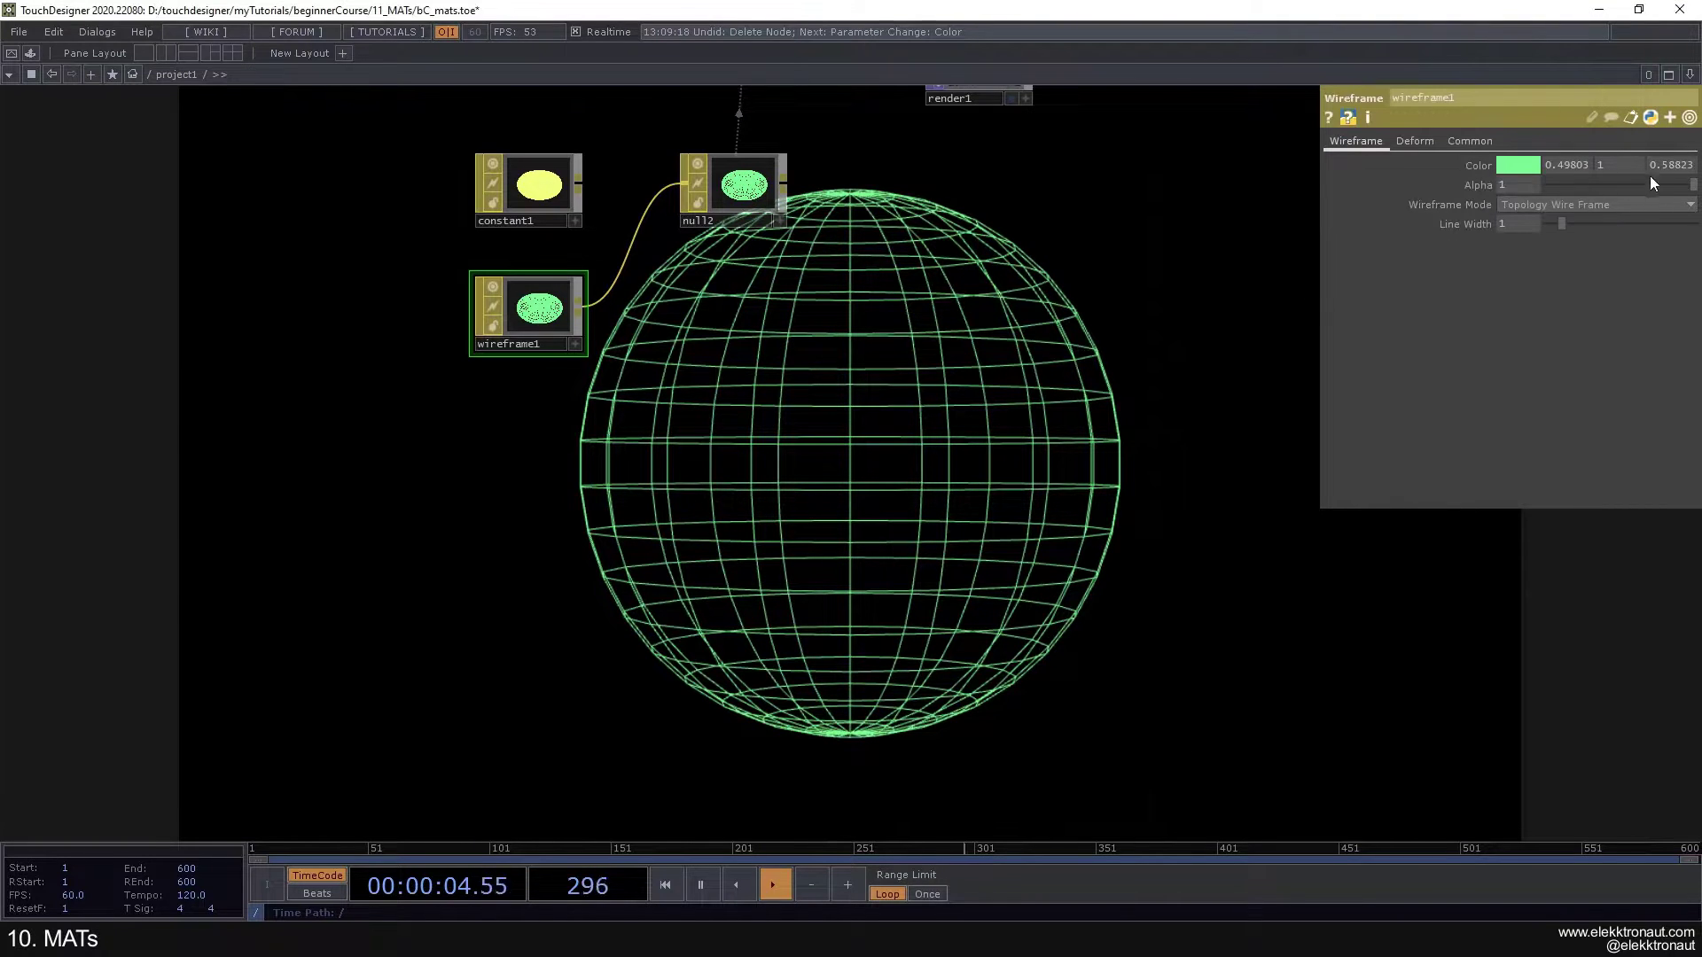
Step: Lower the Wireframe MAT's alpha to 0.566 and turn on its Blending (Transparency)
left_click_drag(1688, 184, 1631, 197)
left_click_drag(1133, 248, 1120, 277)
left_click_drag(1143, 181, 1139, 218)
left_click(1467, 141)
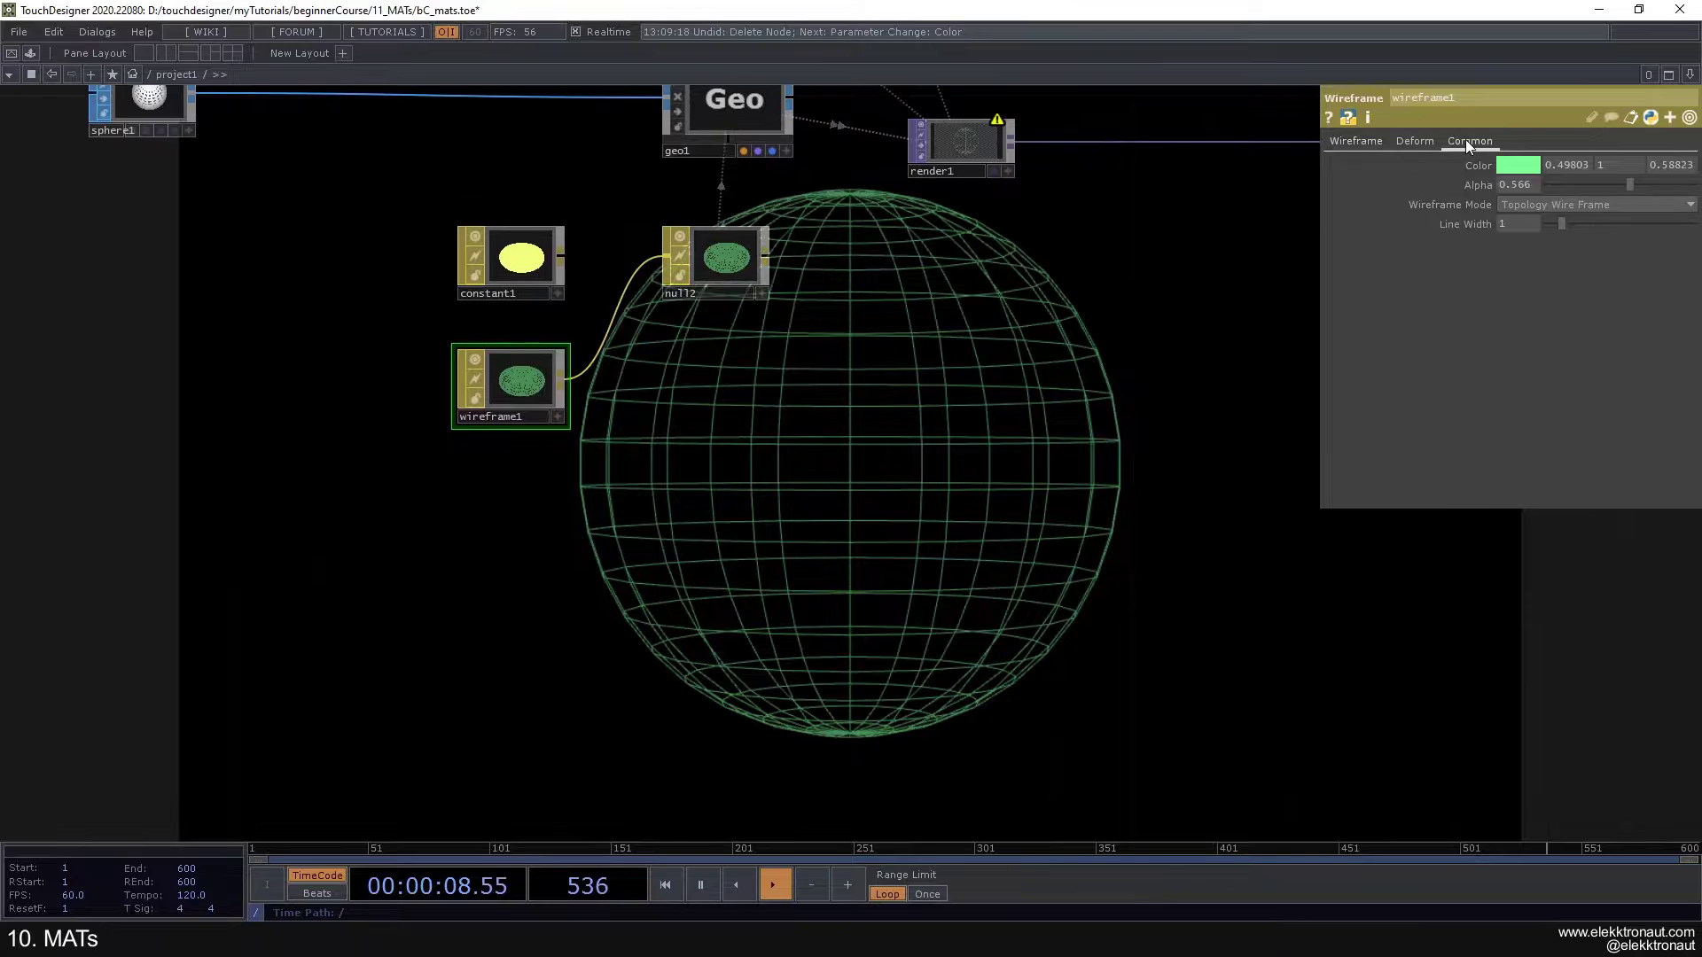
left_click(1357, 142)
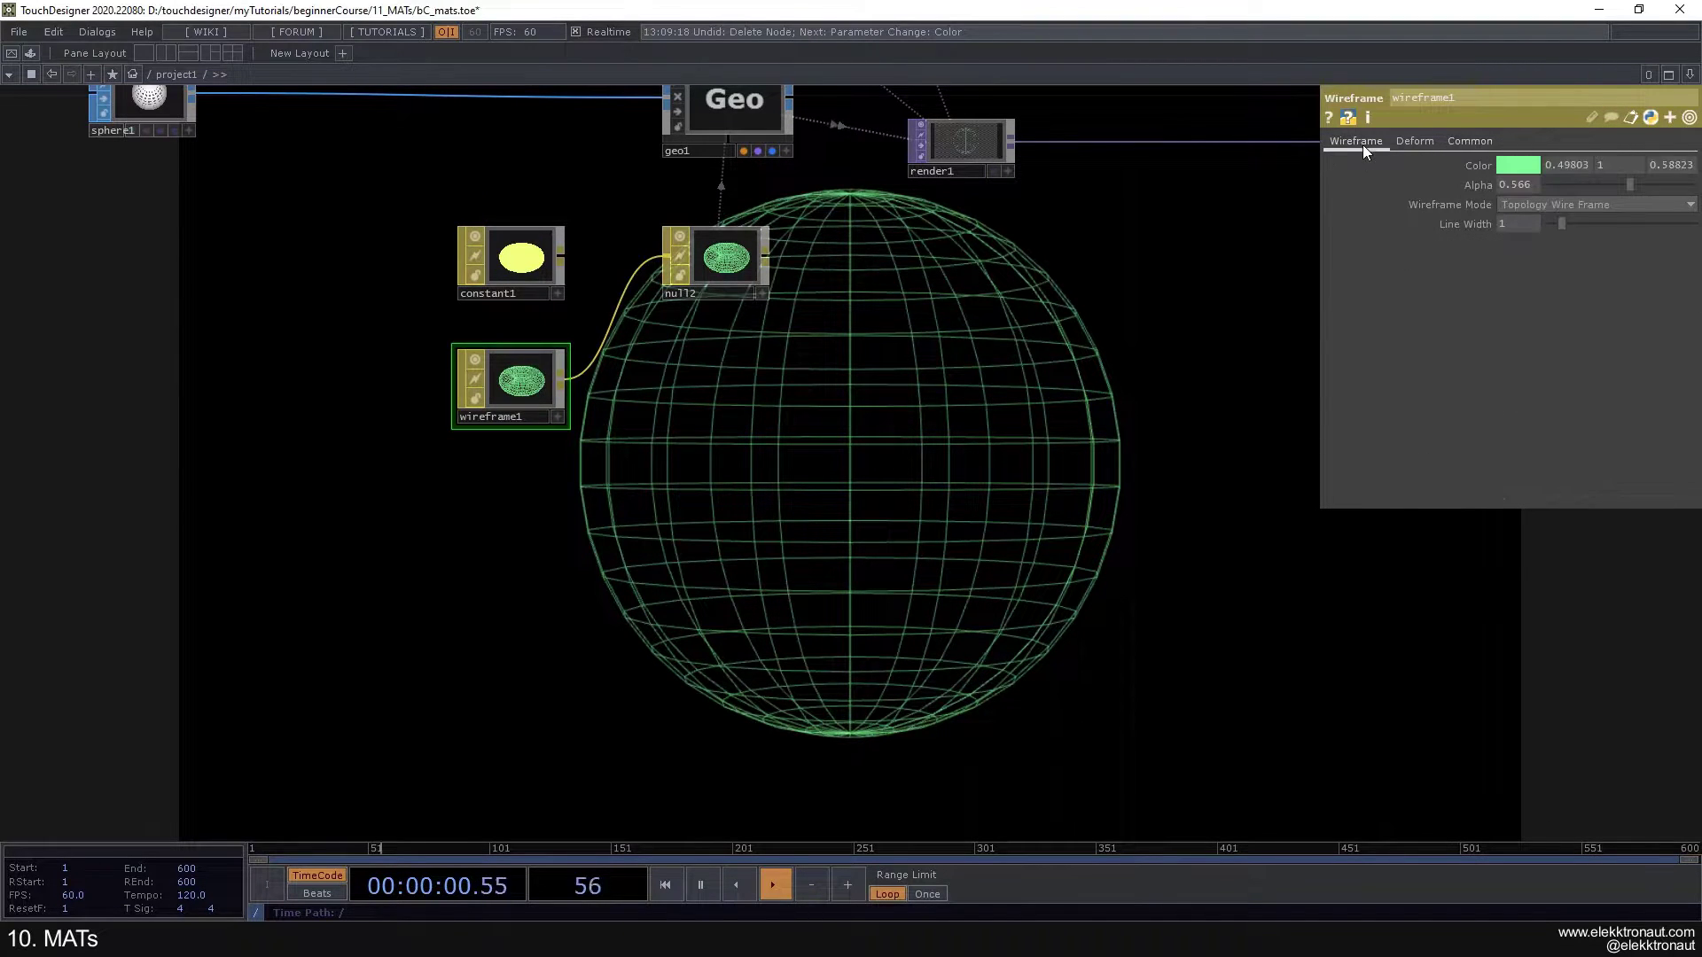
Step: Set the Wireframe MAT's Line Width to 1.63
mouse_move(1567, 231)
left_mouse_down()
mouse_move(1627, 238)
mouse_move(1567, 234)
left_mouse_up()
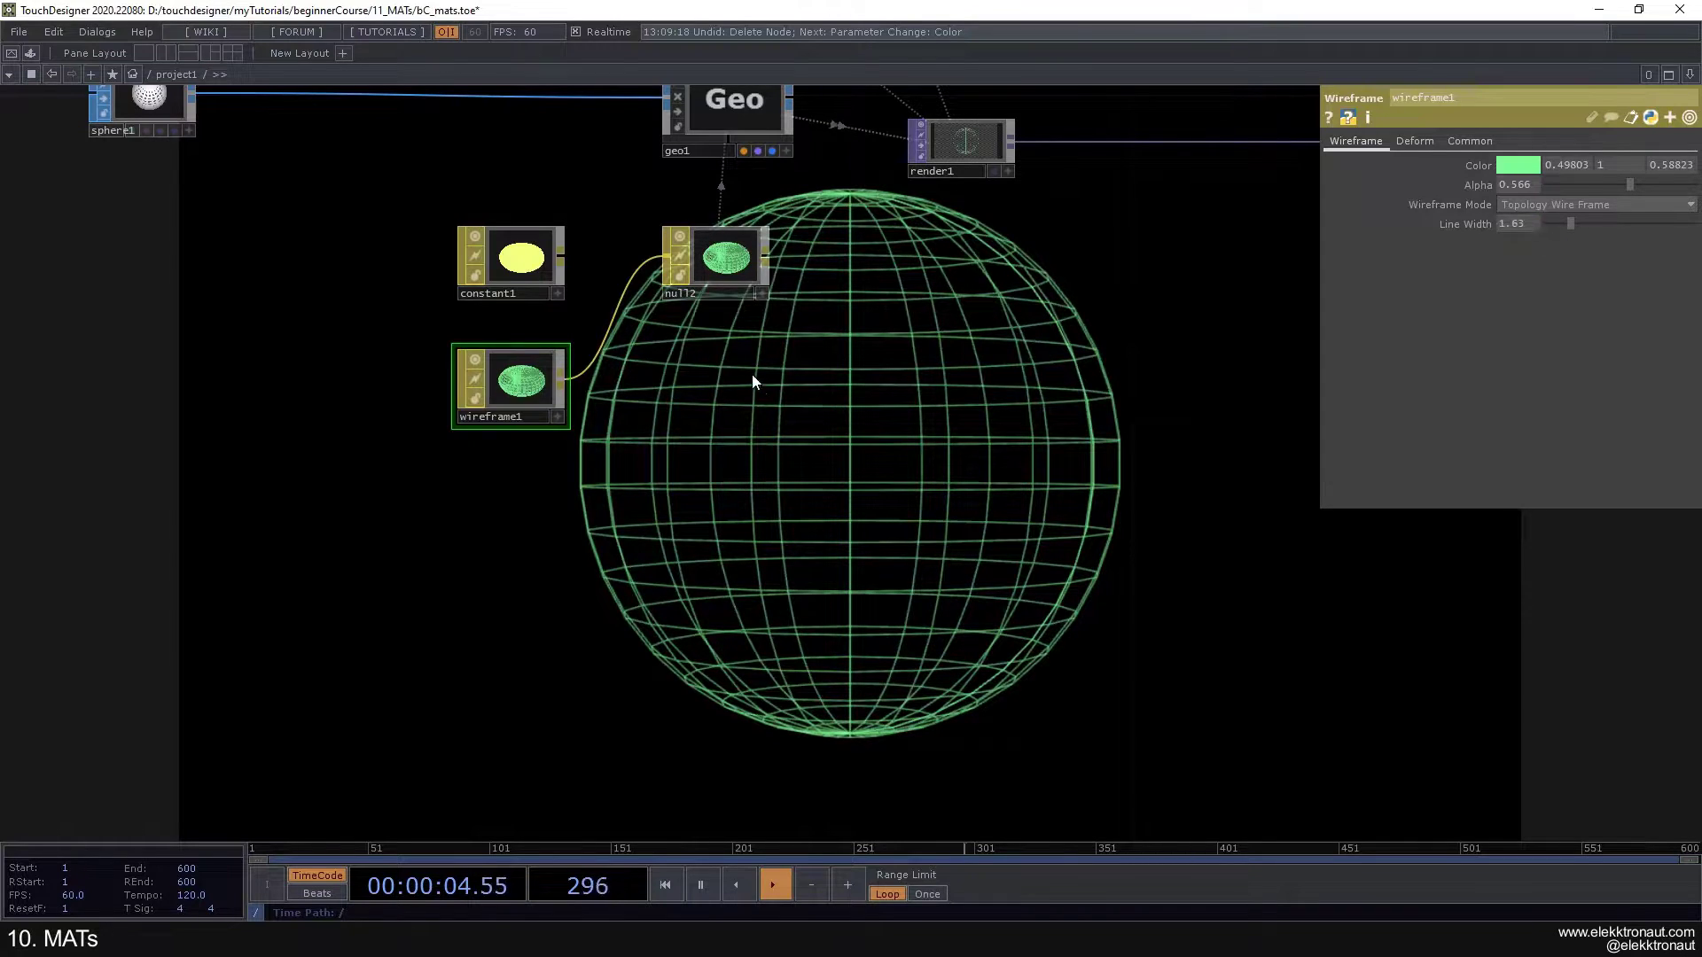
left_click_drag(748, 369, 800, 455)
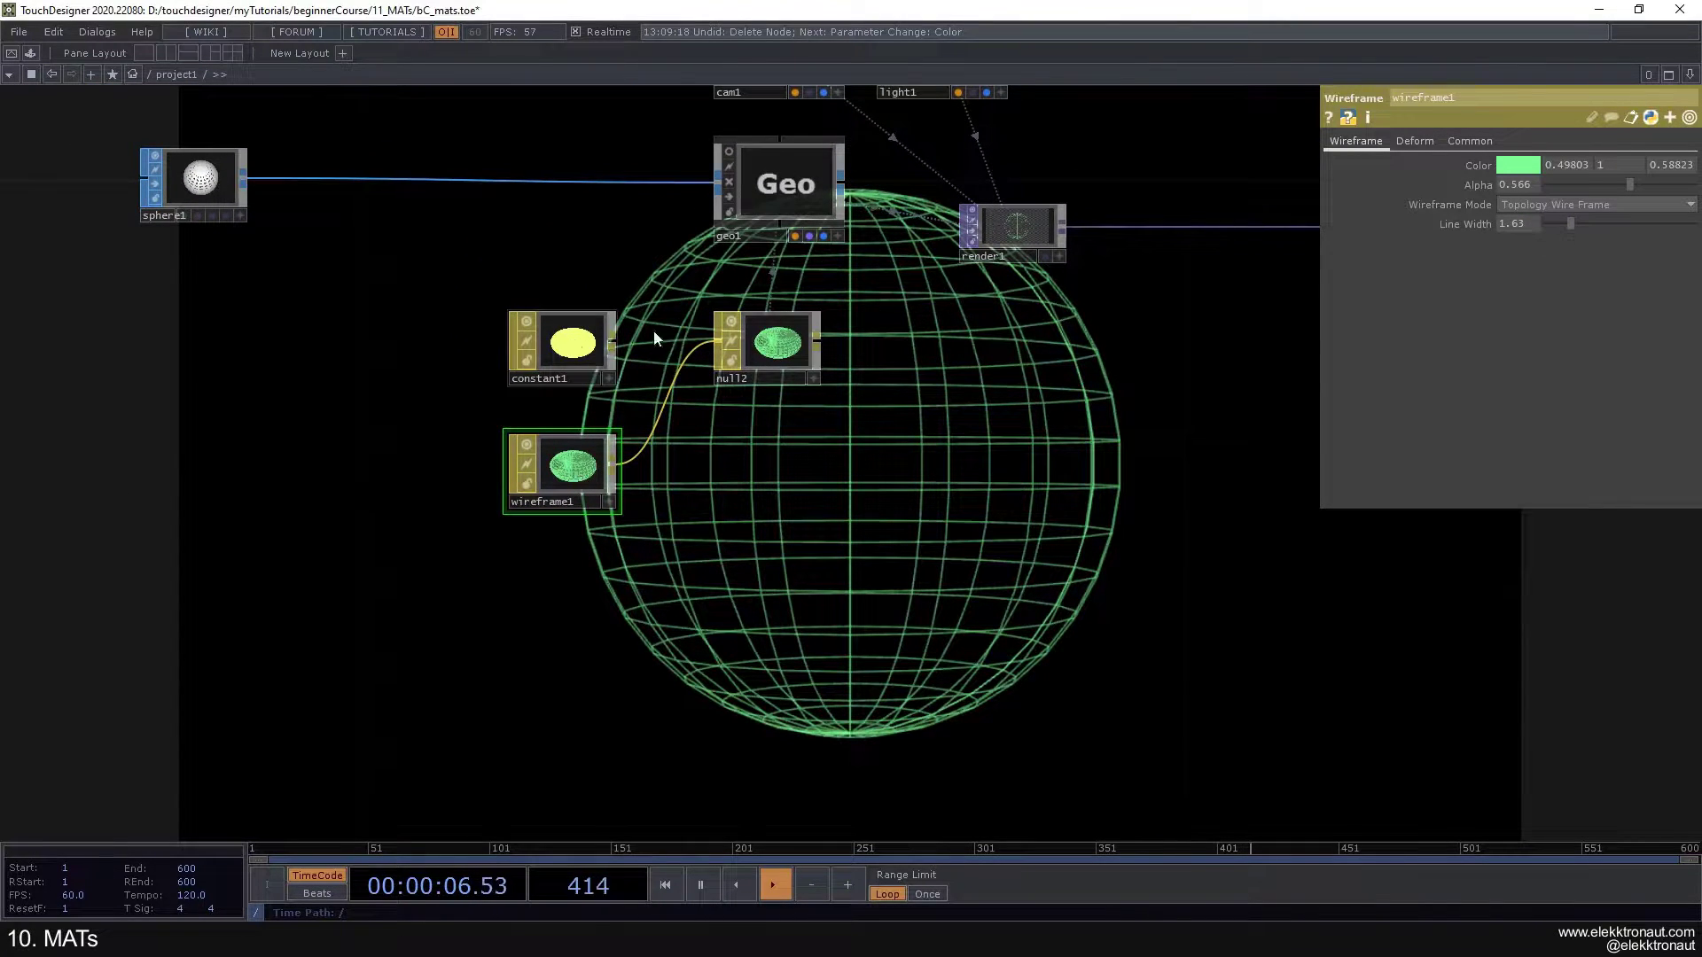
Step: Connect the Constant MAT to the Null MAT's input in place of the Wireframe MAT
left_click(594, 343)
left_click(1455, 146)
left_click(1356, 143)
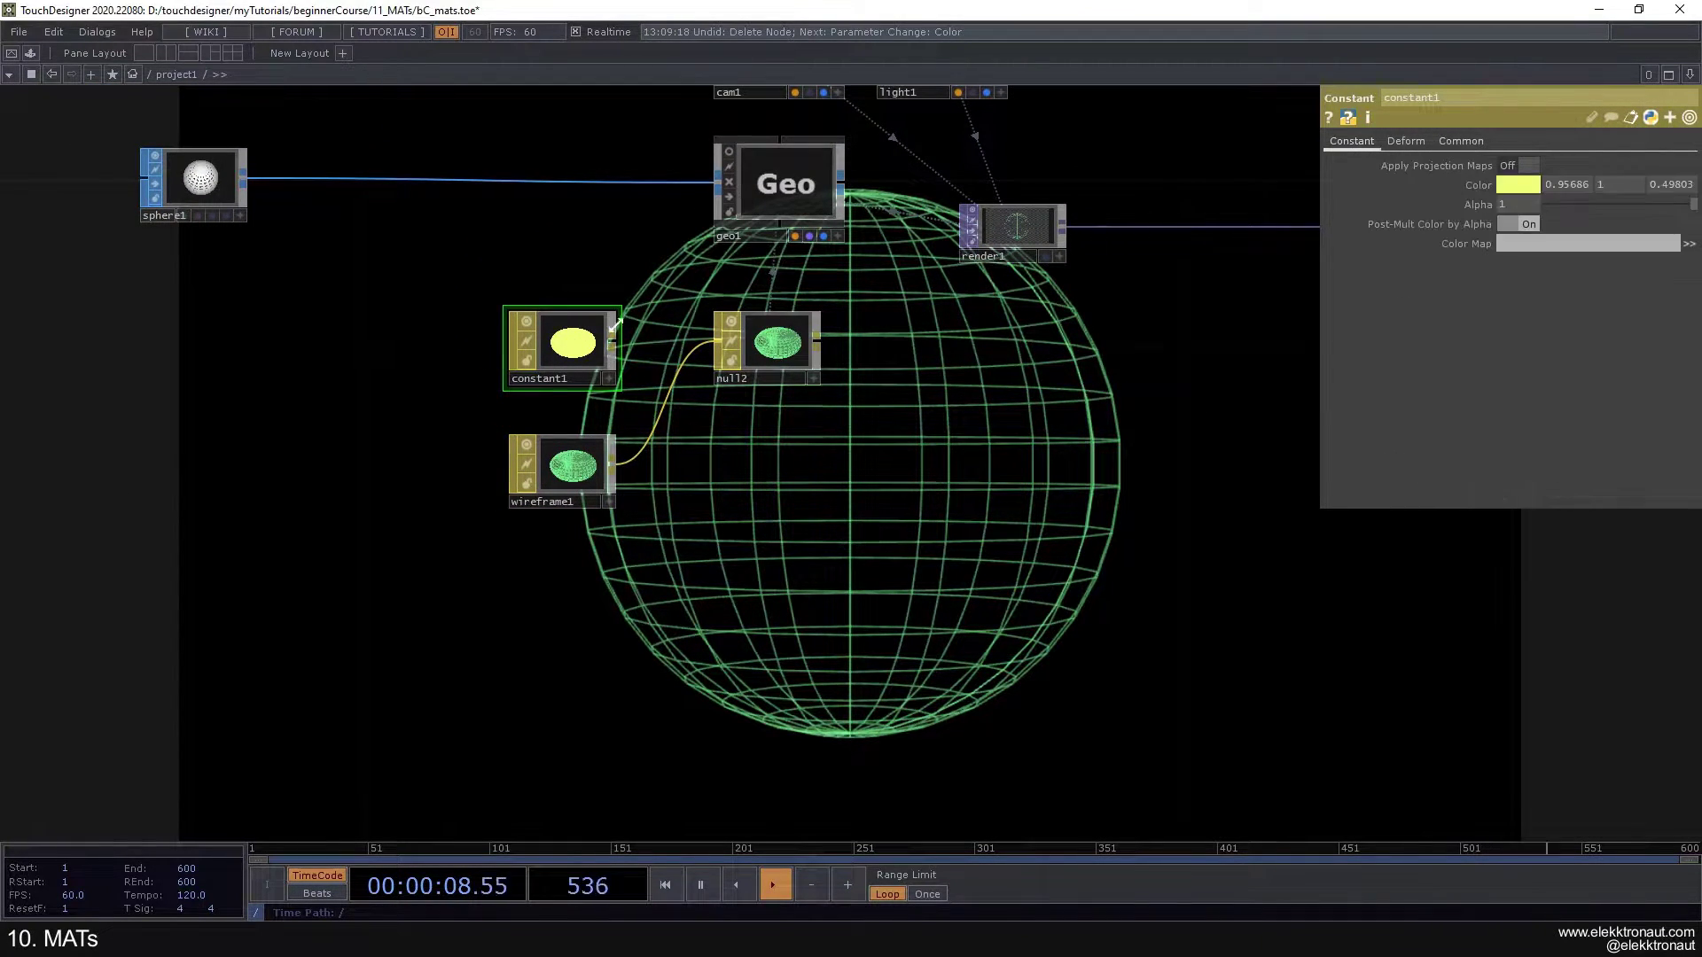
scroll(532, 372, "up", 3)
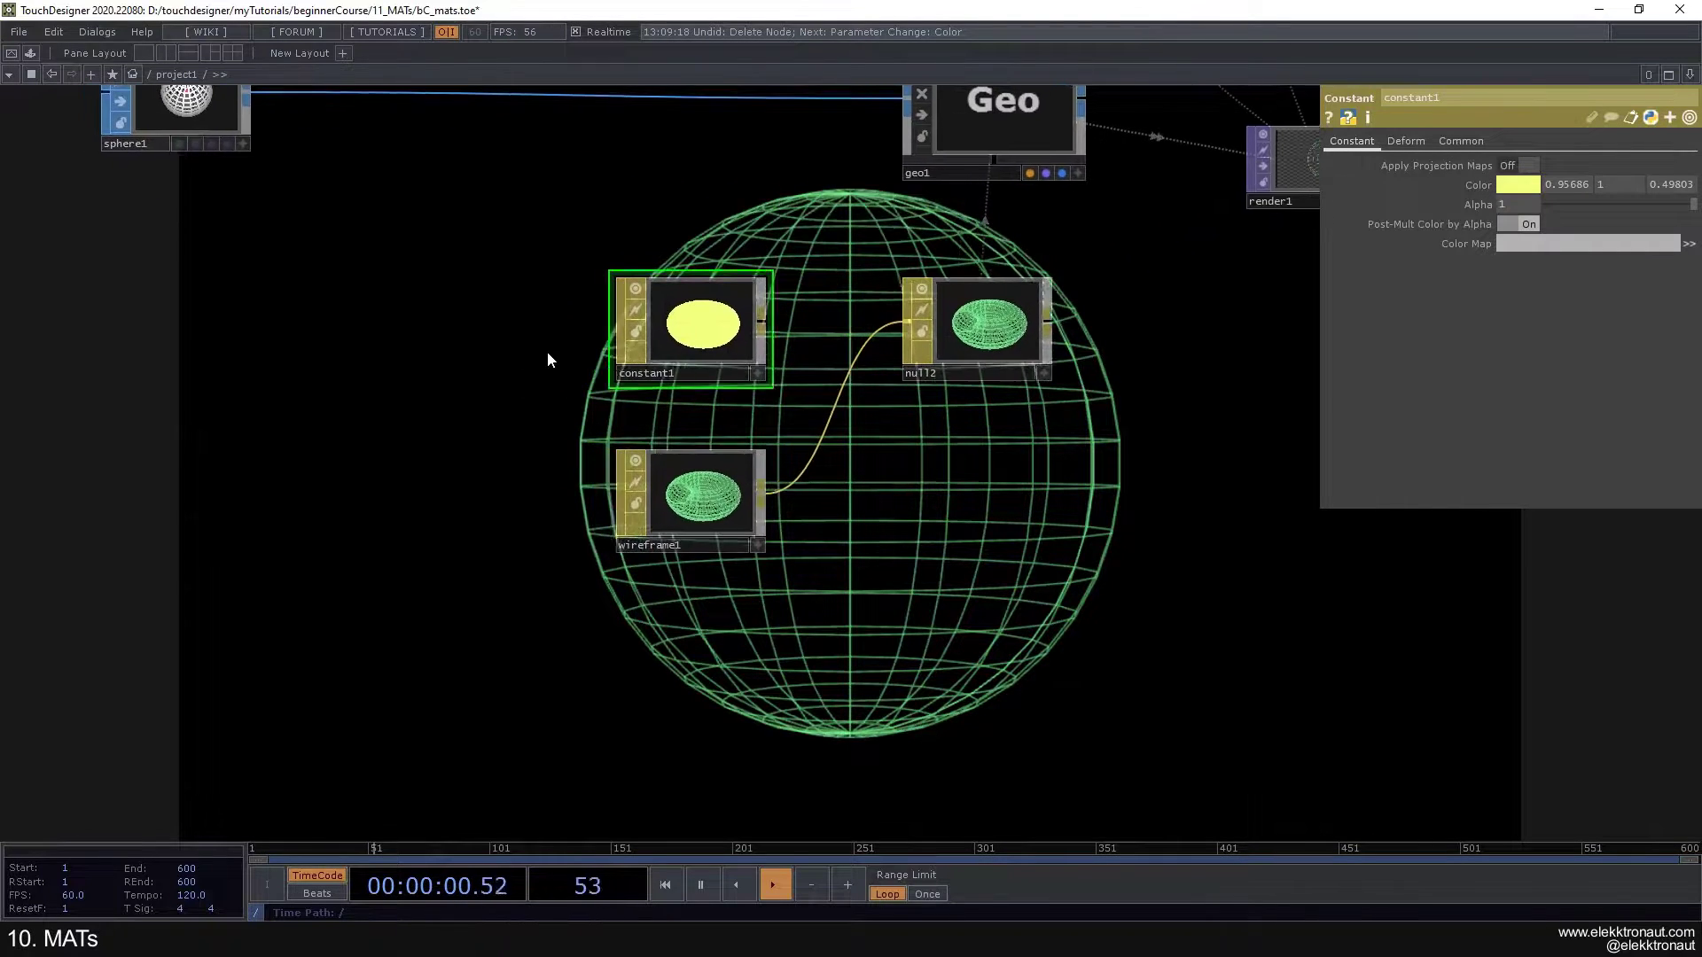
left_click_drag(530, 344, 550, 346)
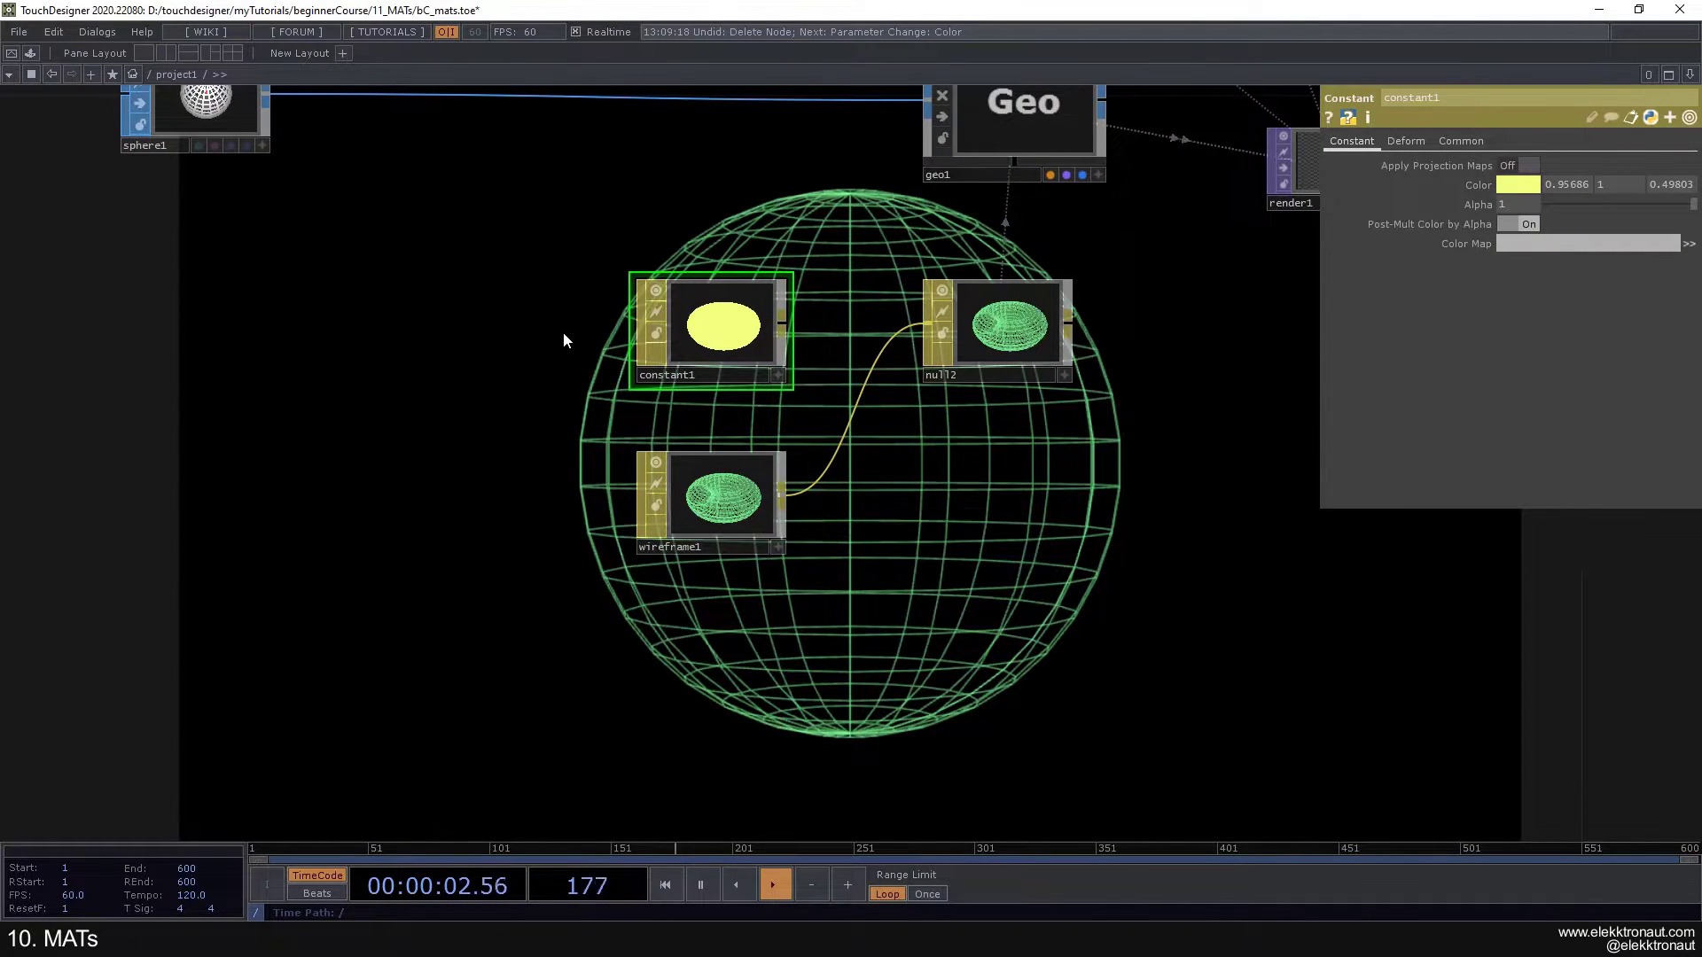
left_click_drag(781, 325, 907, 328)
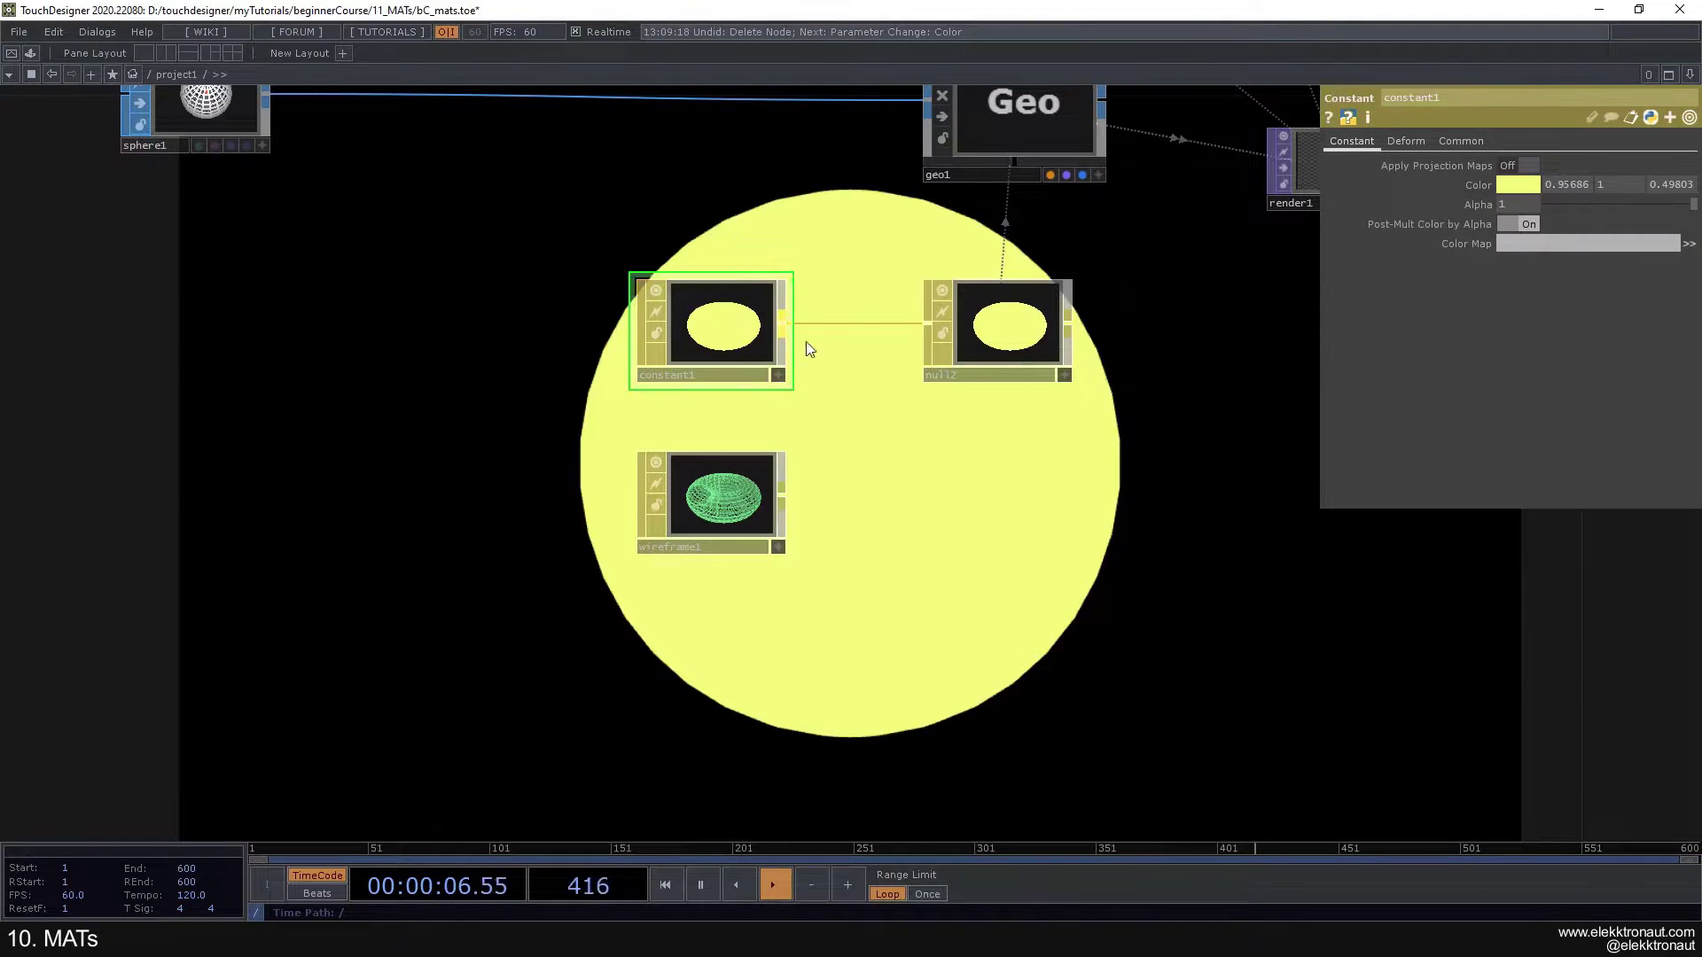
Step: Set the Constant MAT's Wire Frame option to Topology Wire Frame with a Line Width of 2.08
left_click(1461, 141)
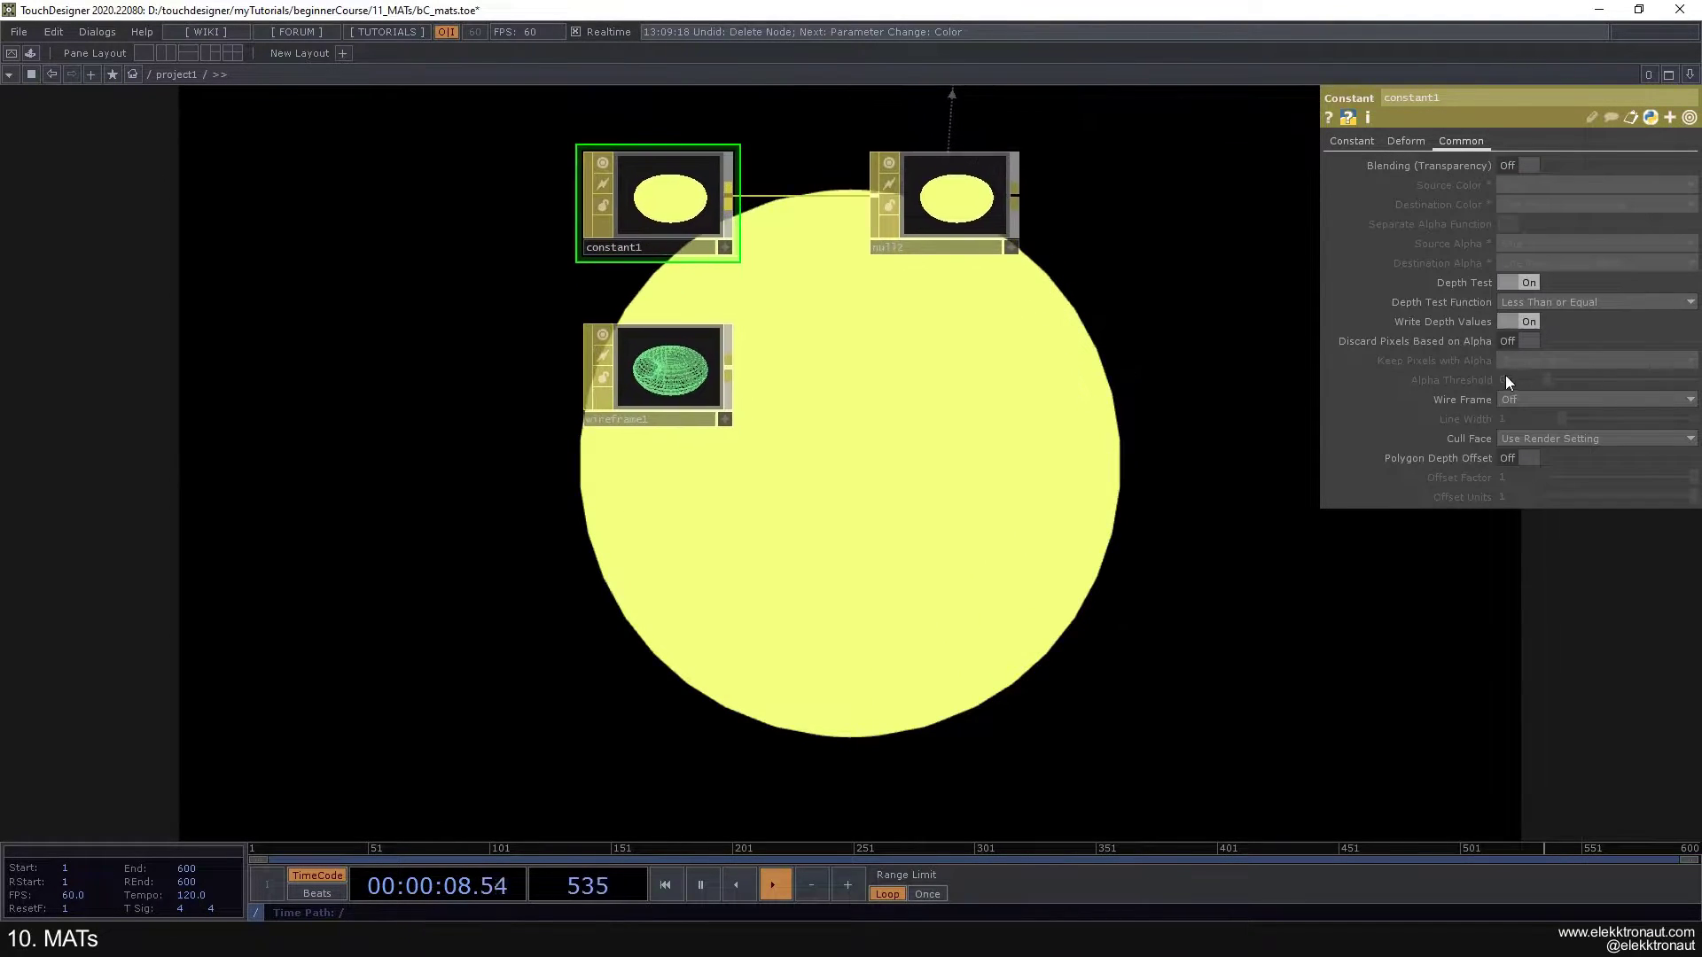
left_click(1532, 401)
left_click(1538, 447)
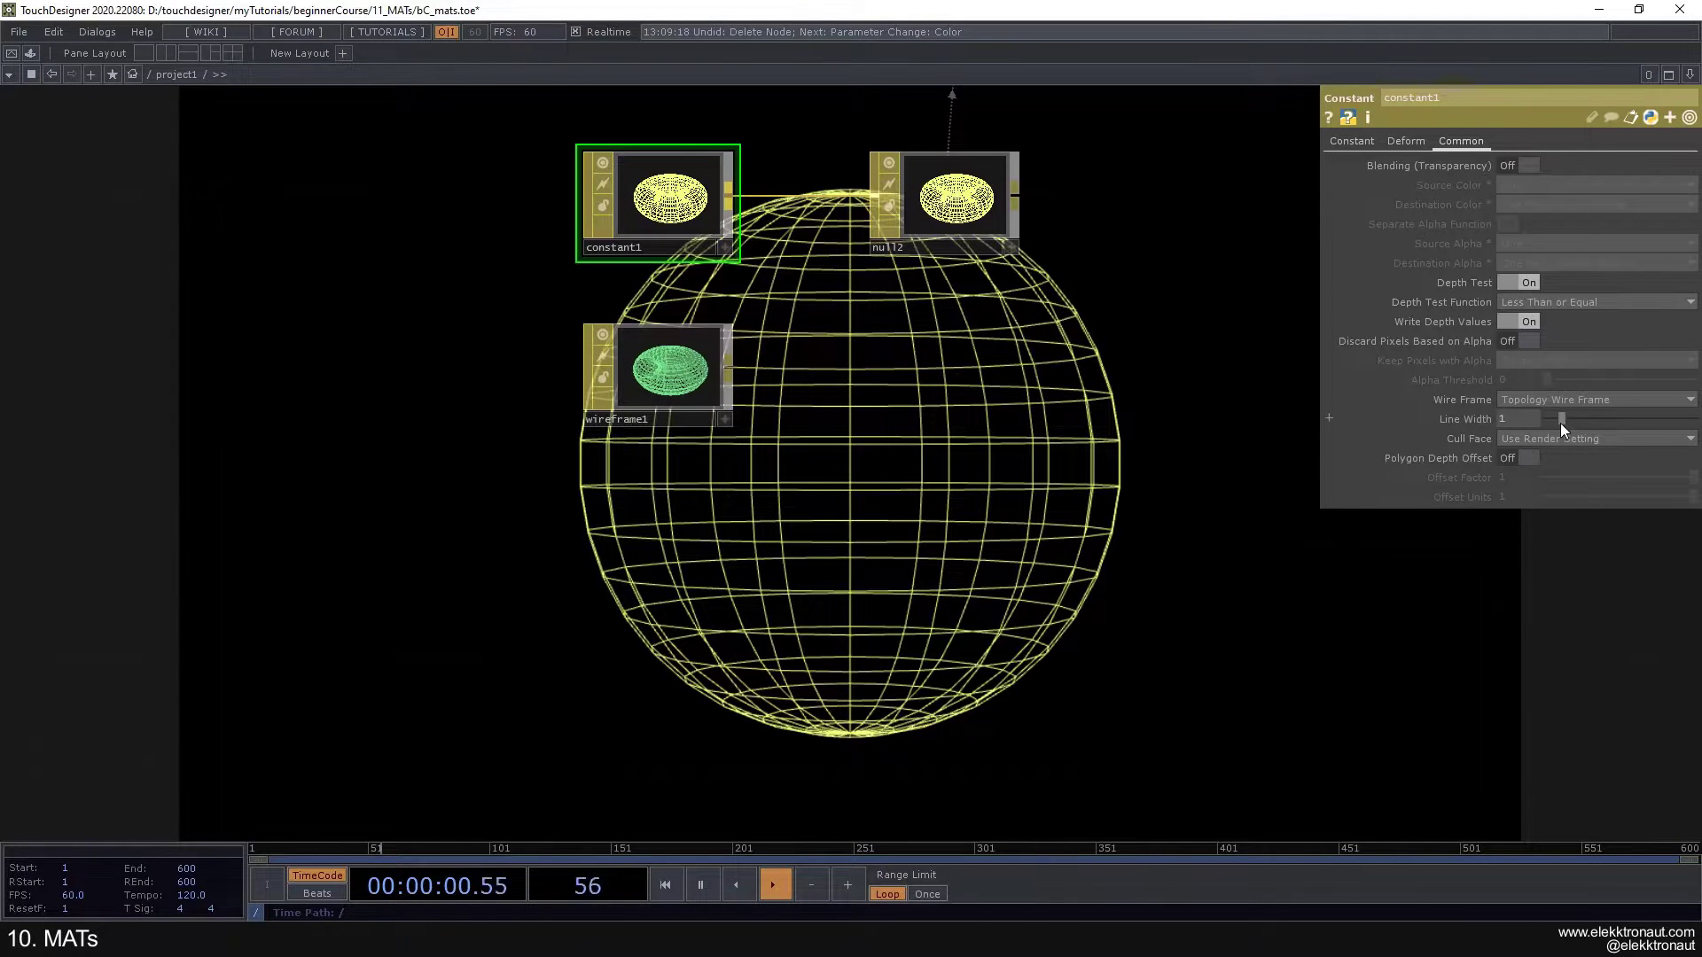
left_click_drag(1572, 432, 1579, 433)
left_click_drag(1015, 417, 941, 506)
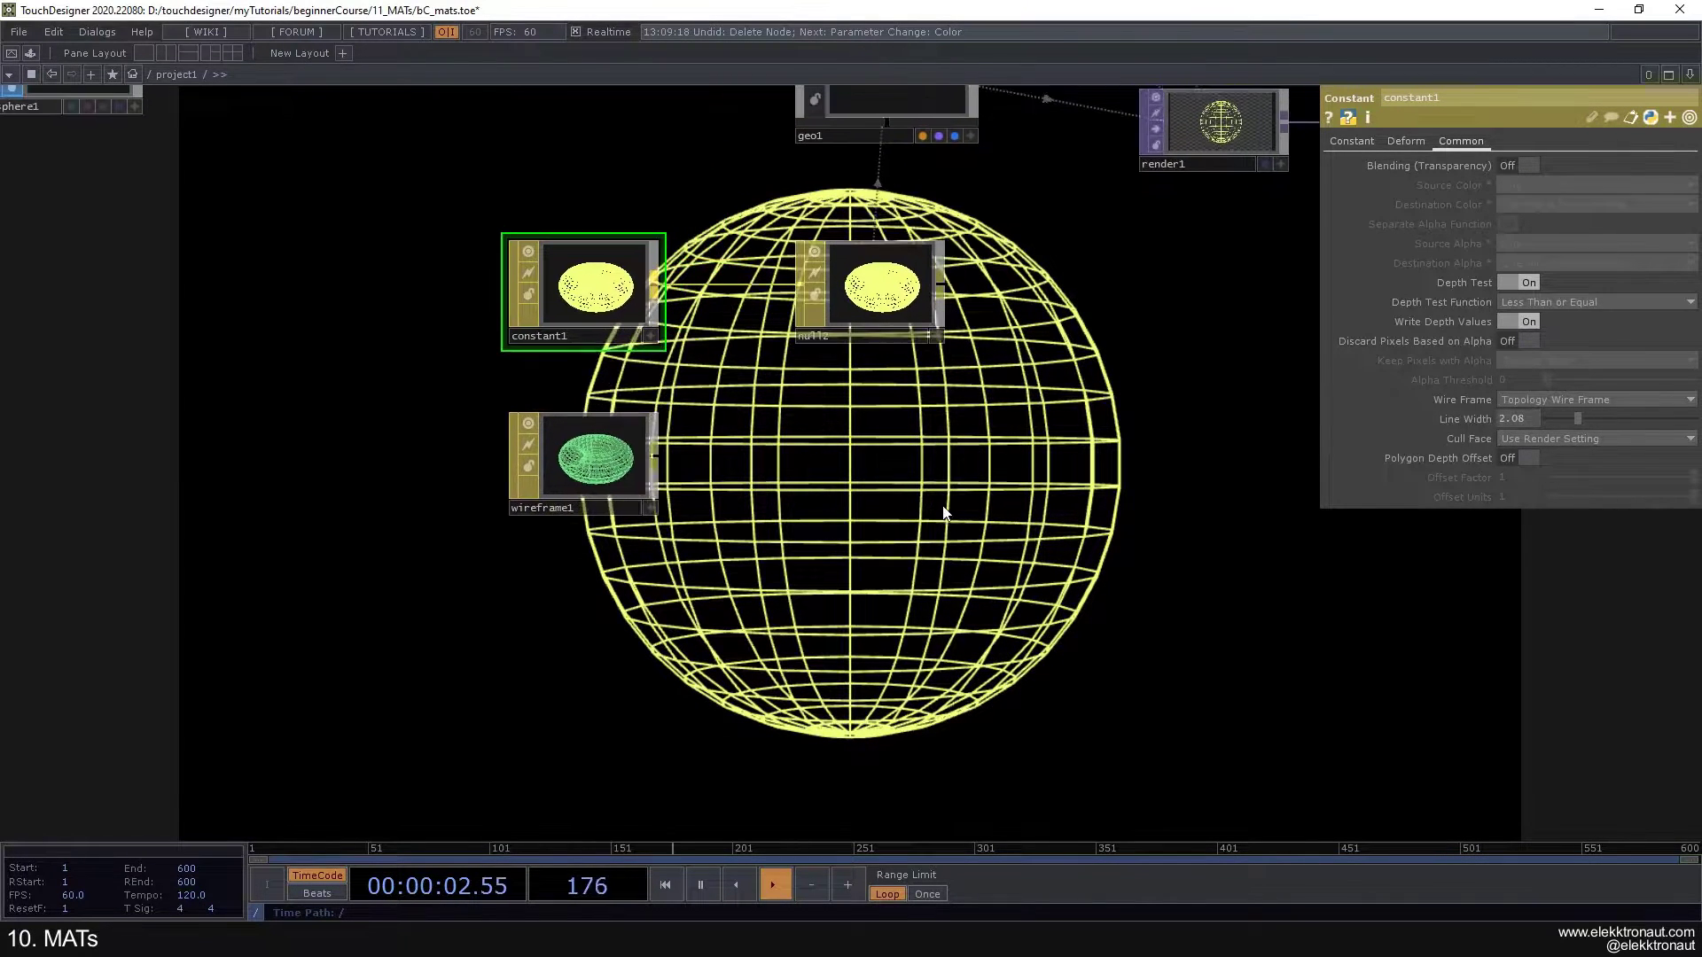
left_click_drag(831, 490, 842, 553)
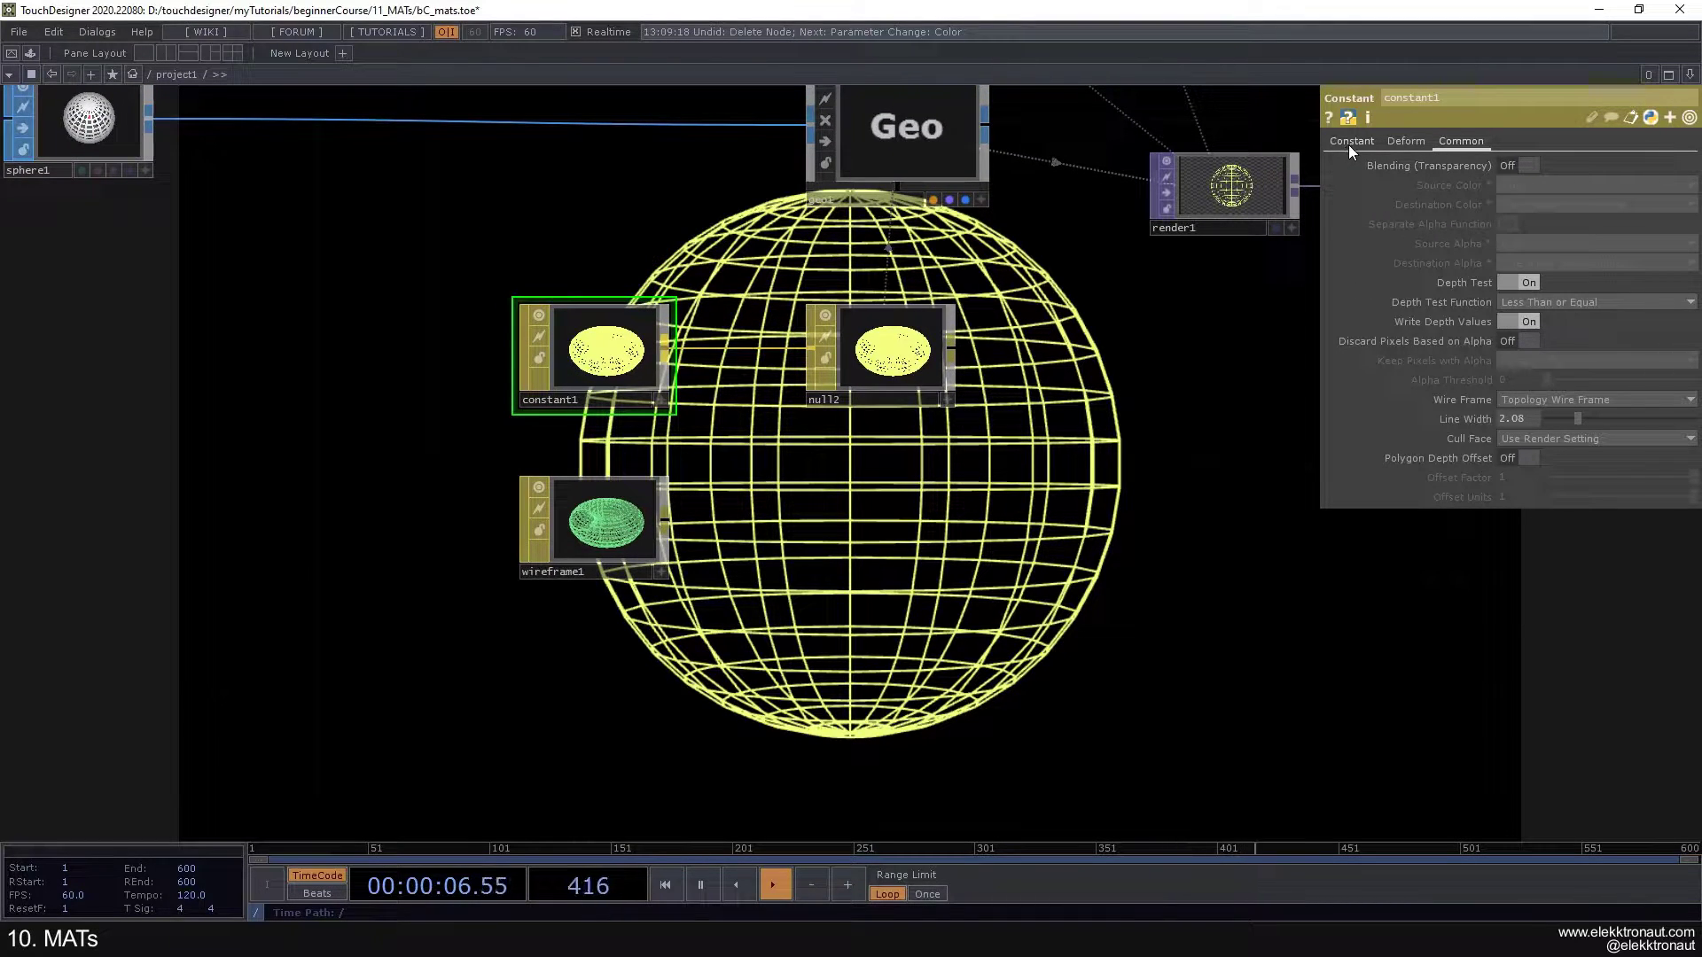
Step: Delete the Wireframe MAT from the network
left_click(1348, 143)
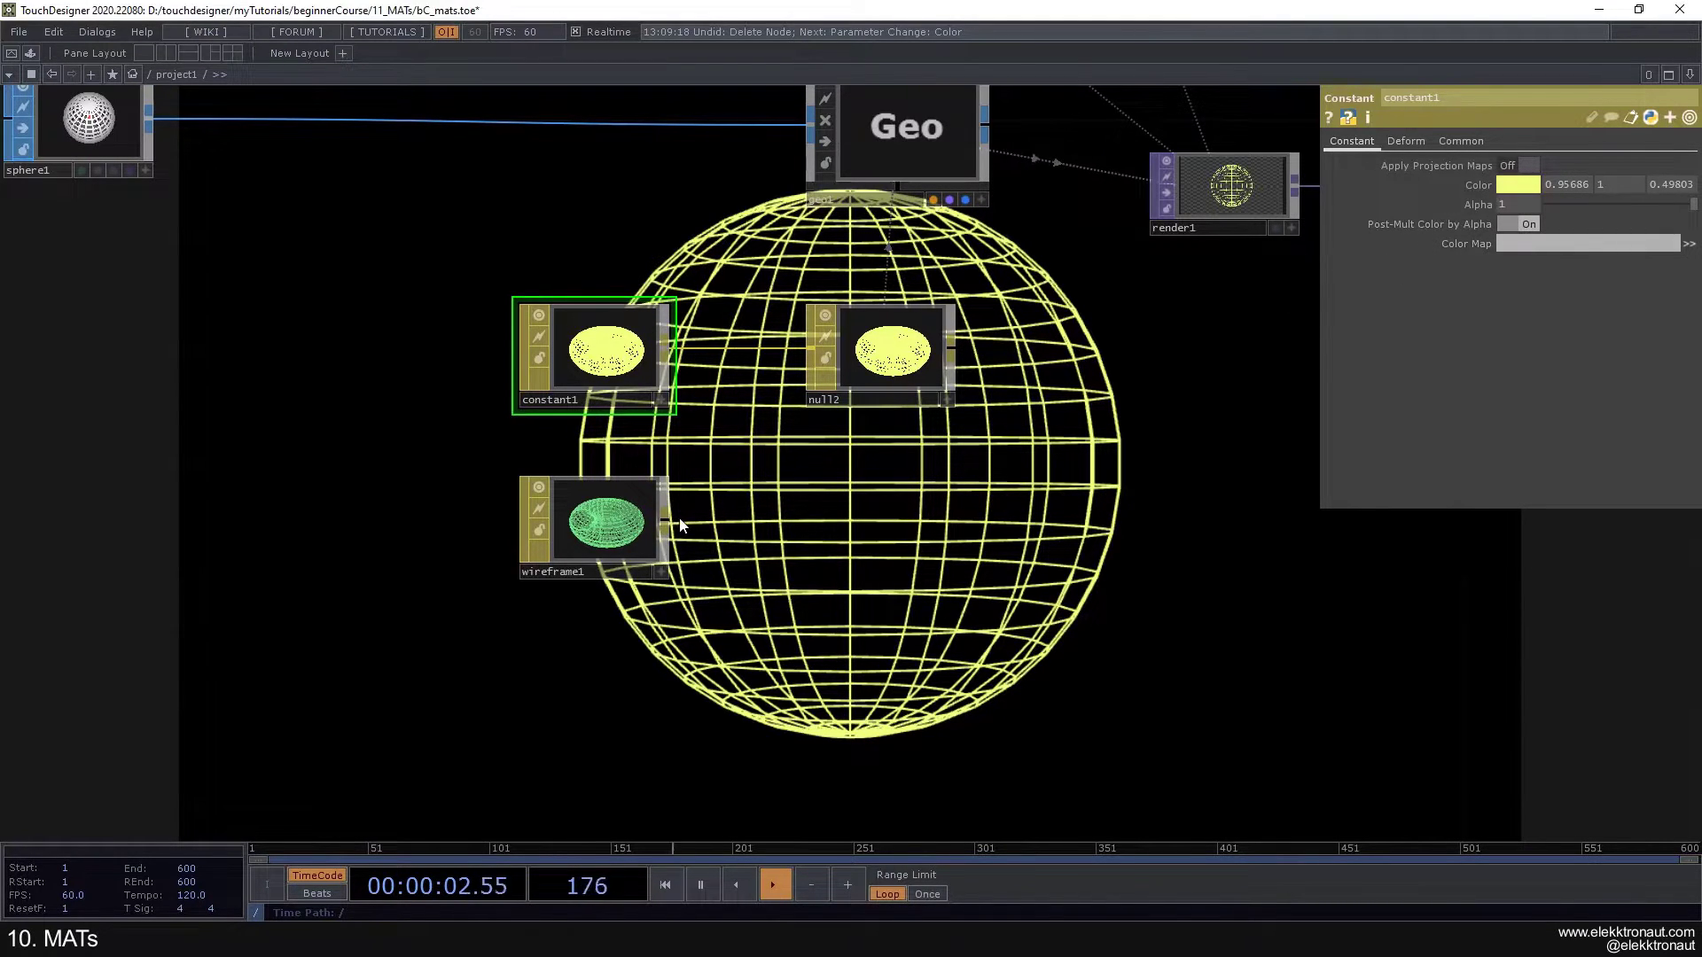
left_click(645, 532)
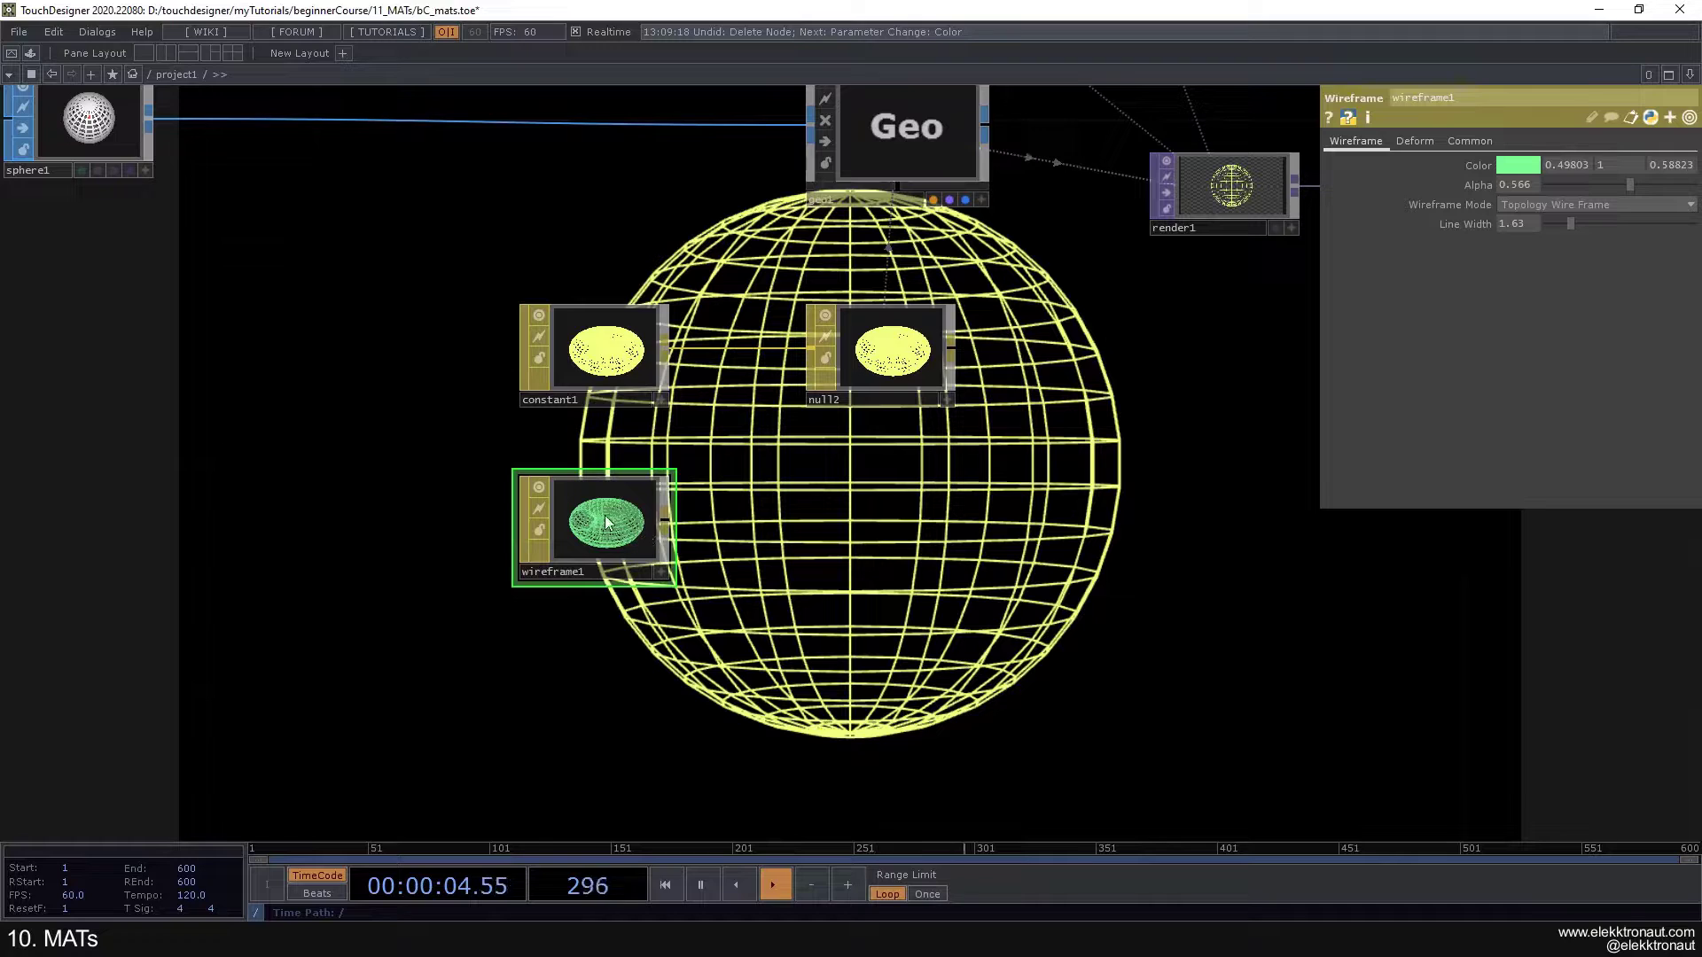
key("Delete")
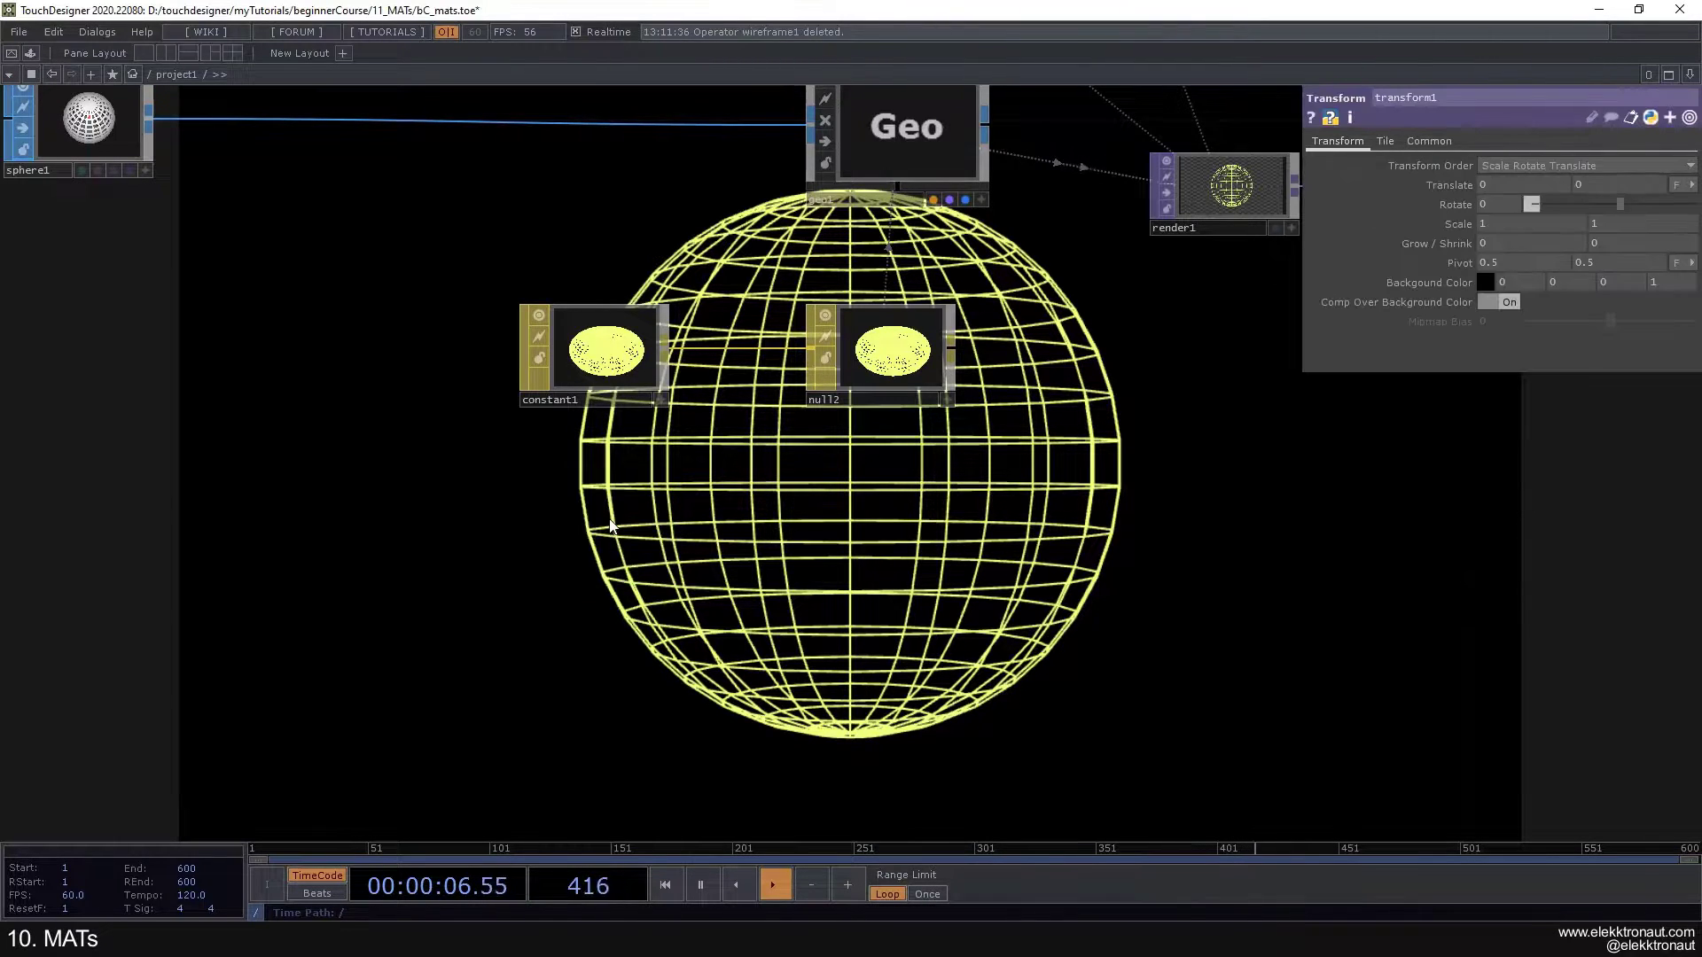
Step: Add a Line MAT to the network below the Constant MAT
left_click_drag(609, 524, 607, 404)
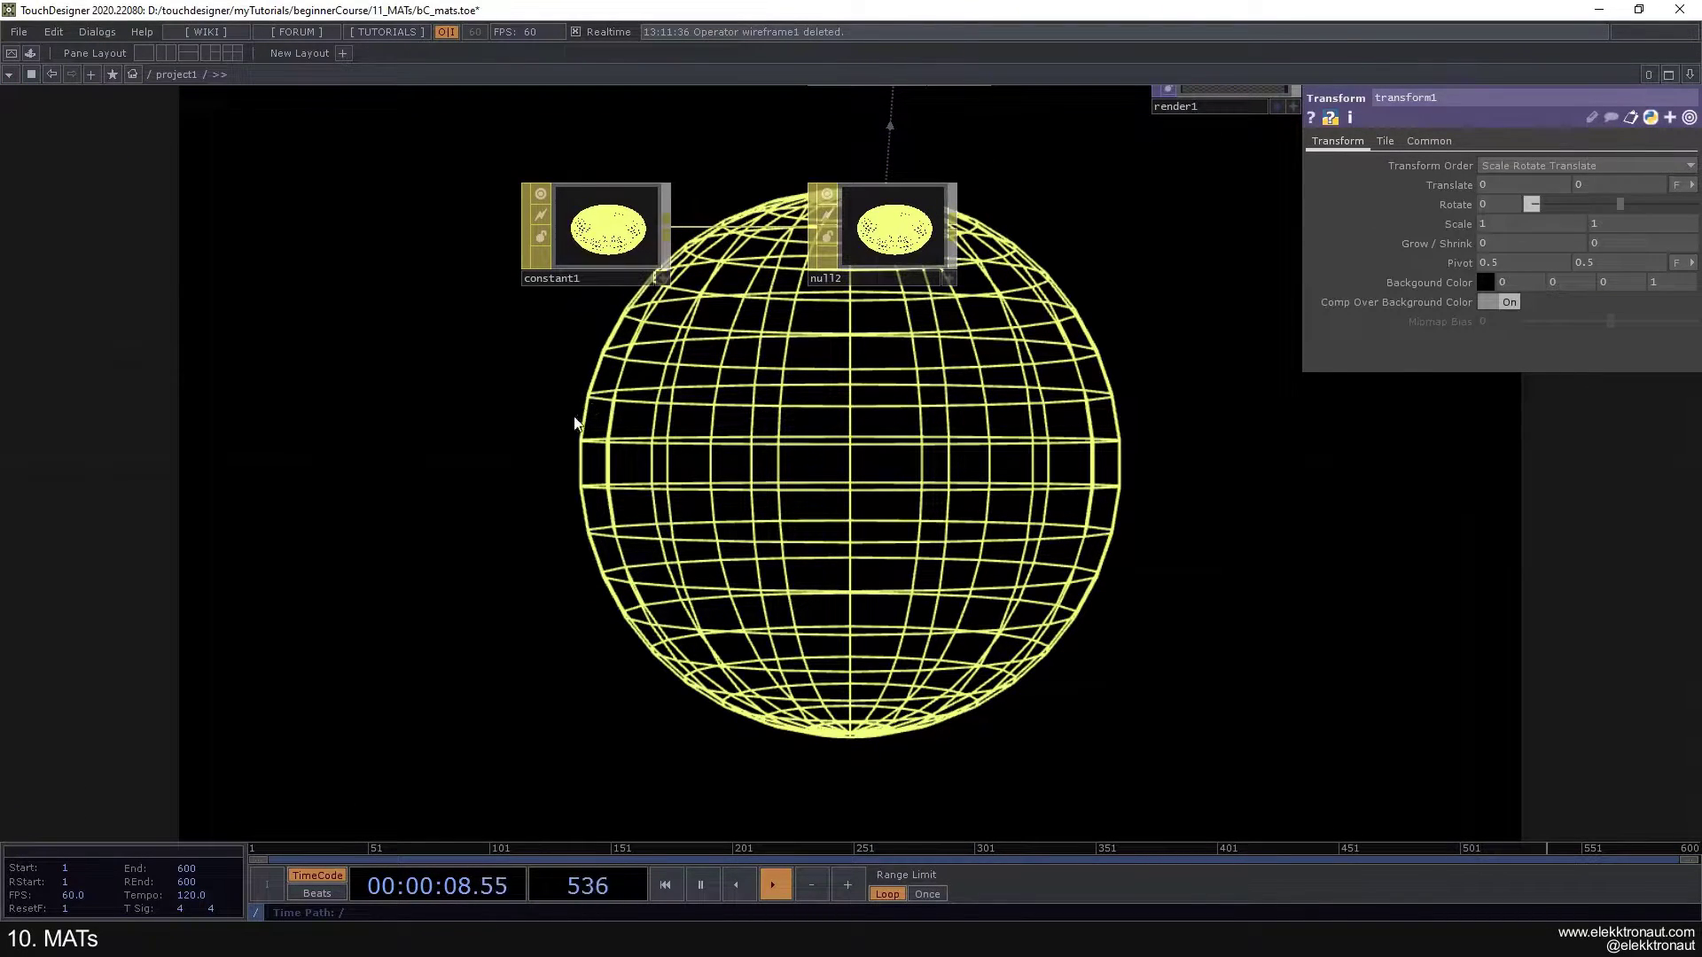
key("Tab")
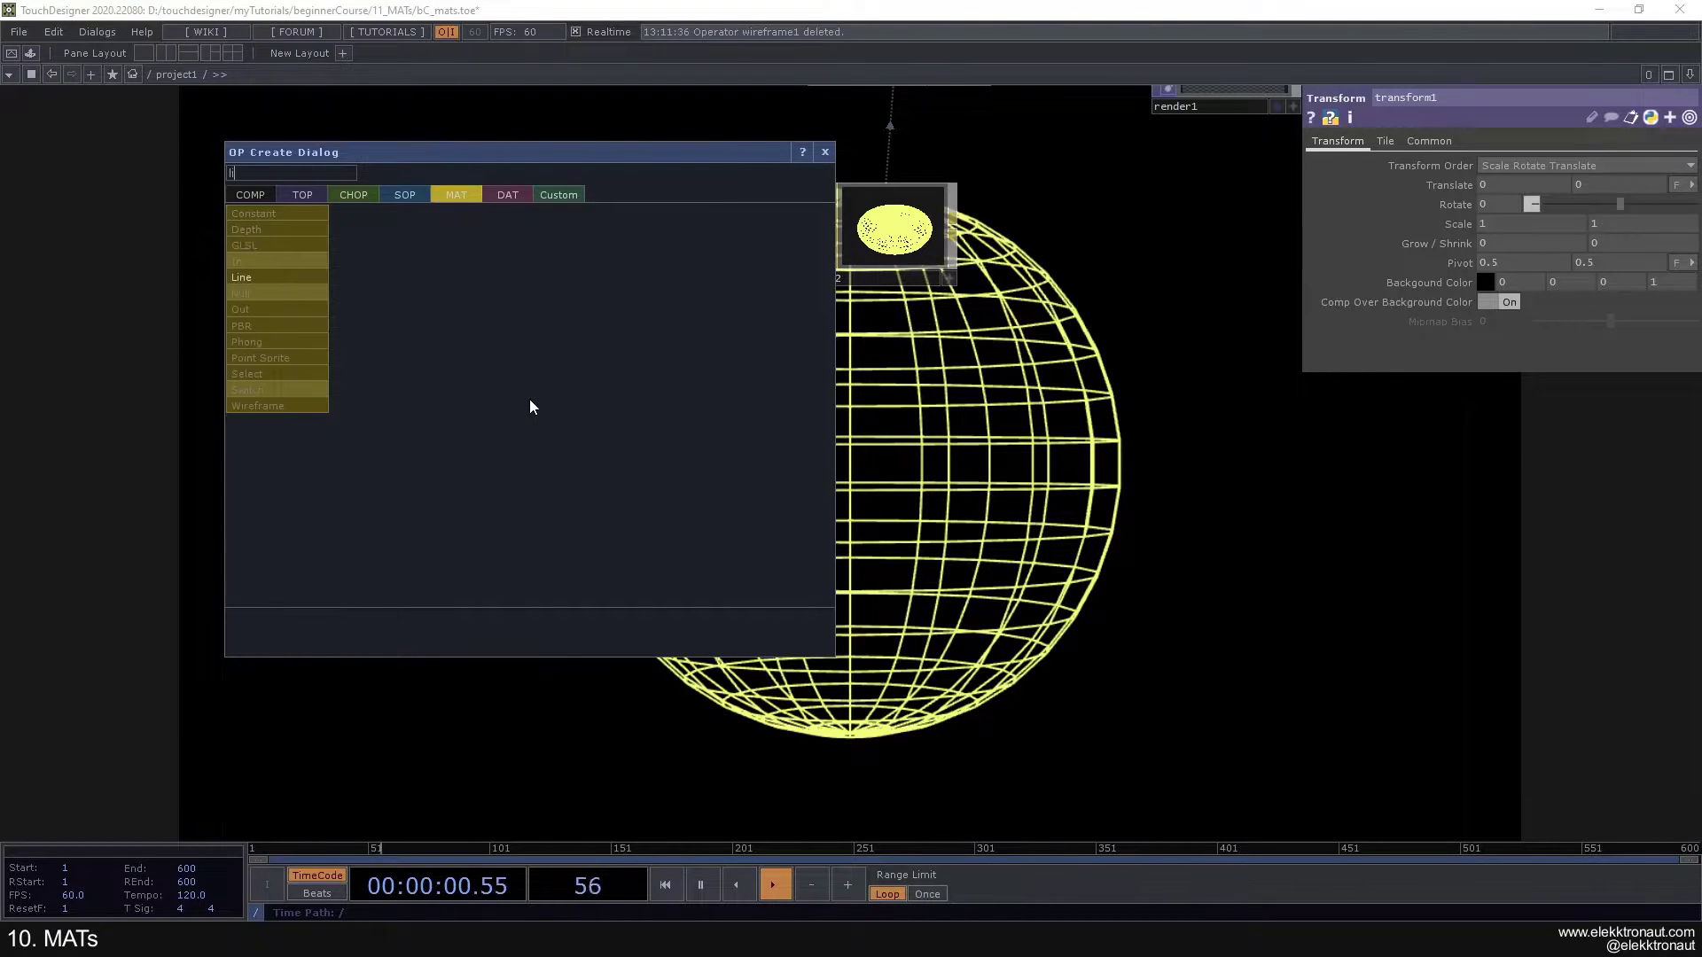
left_click(282, 288)
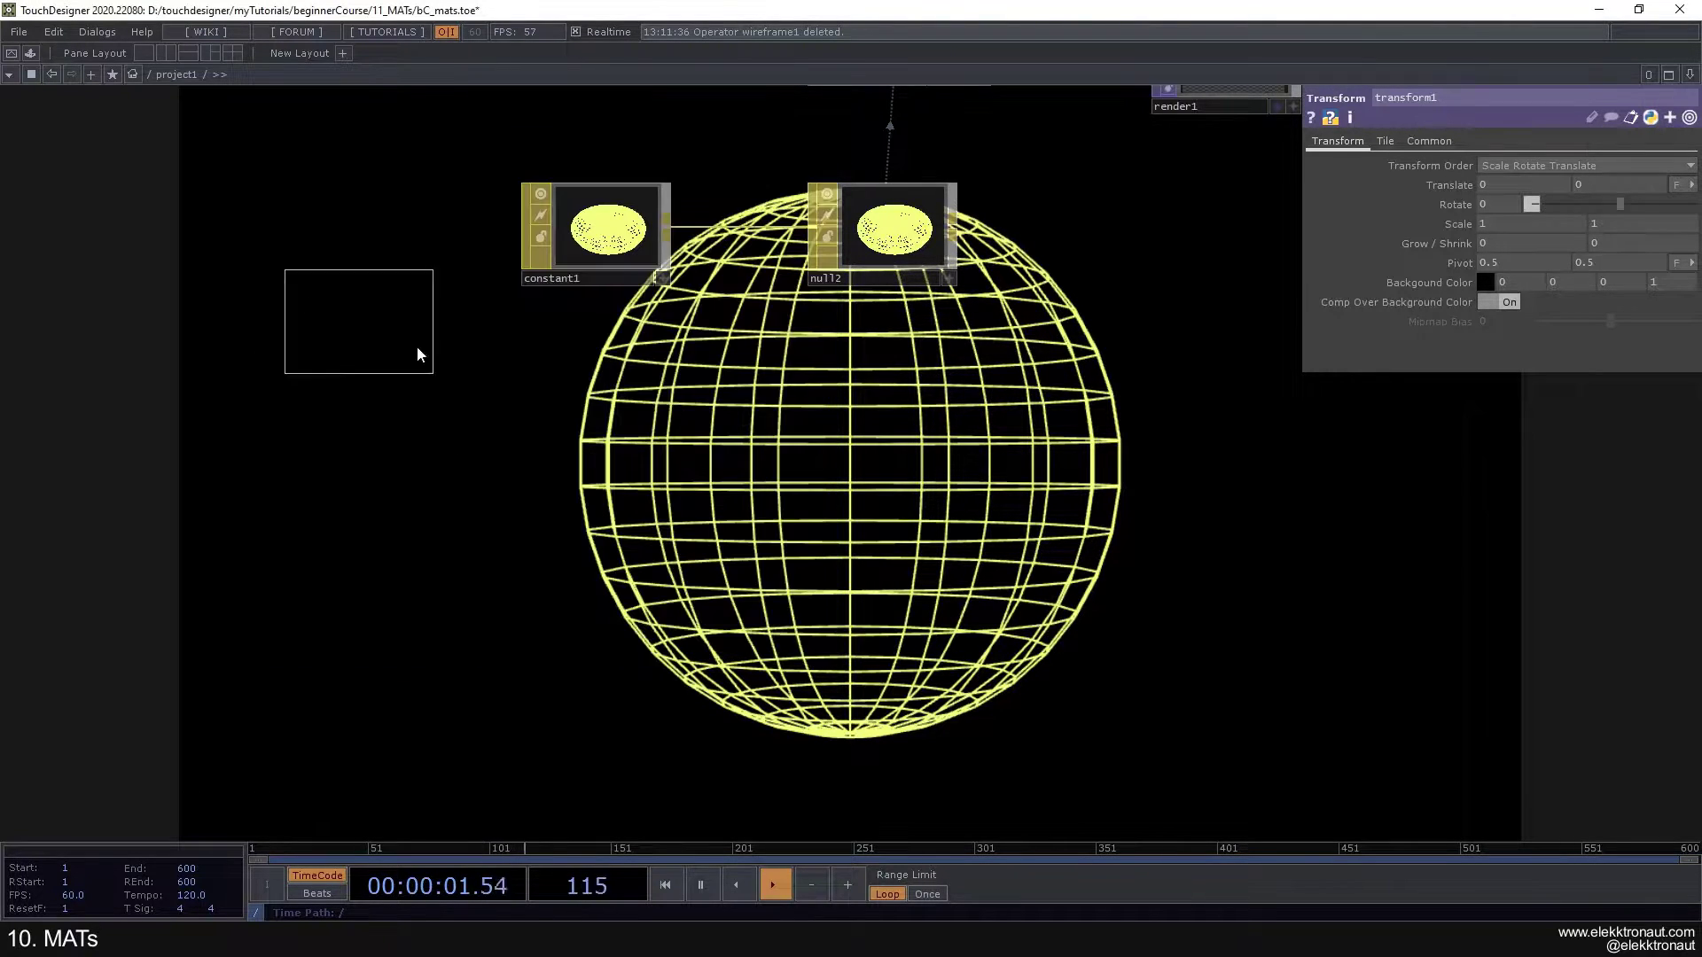
left_click(593, 415)
scroll(594, 415, "up", 3)
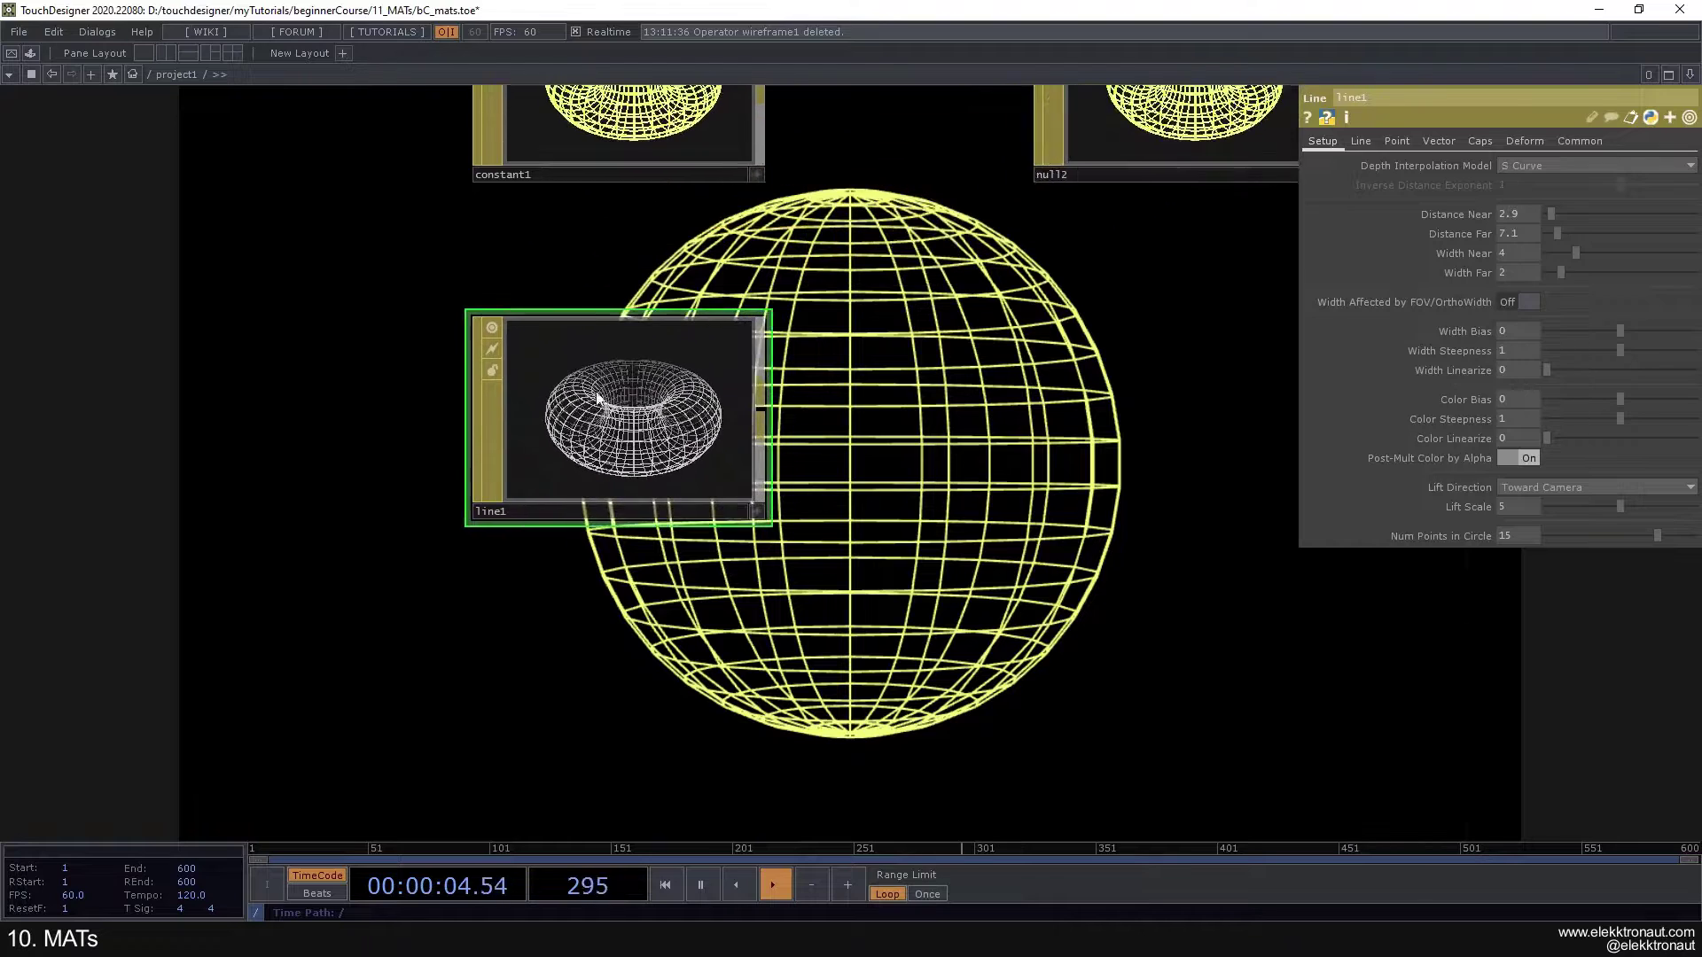
scroll(628, 386, "down", 1)
Step: Connect the Line MAT to the Null MAT's input in place of the Constant MAT
left_click_drag(714, 409, 922, 195)
left_click_drag(866, 384, 831, 276)
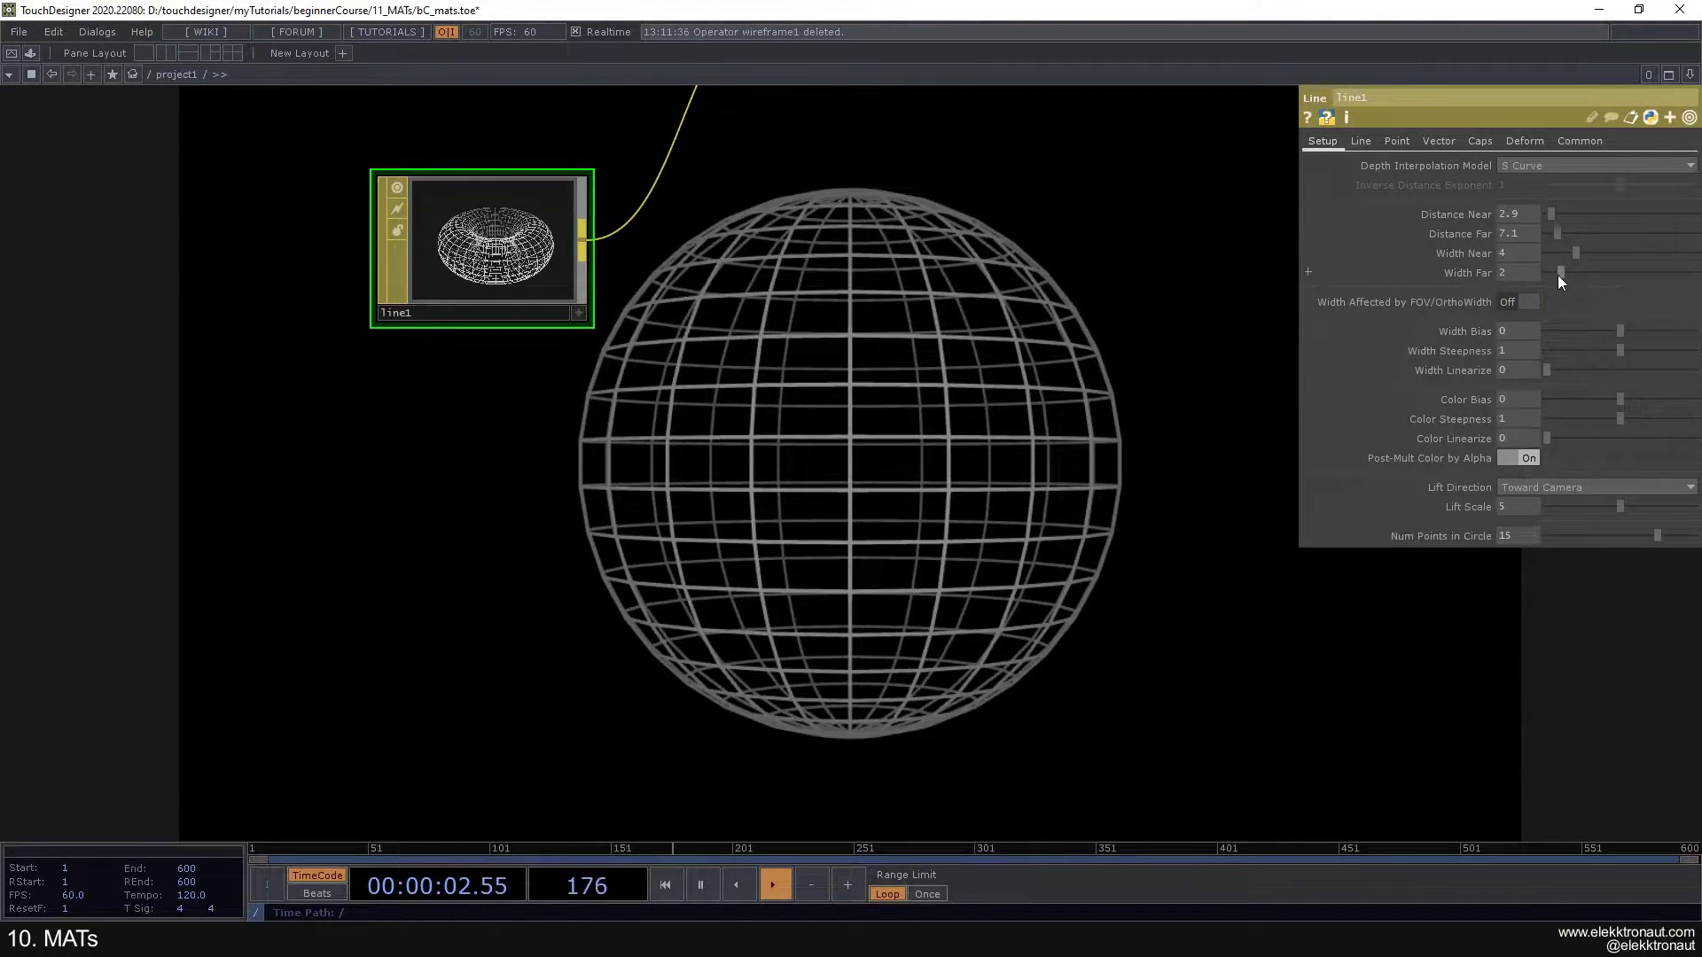
left_click_drag(848, 248, 857, 274)
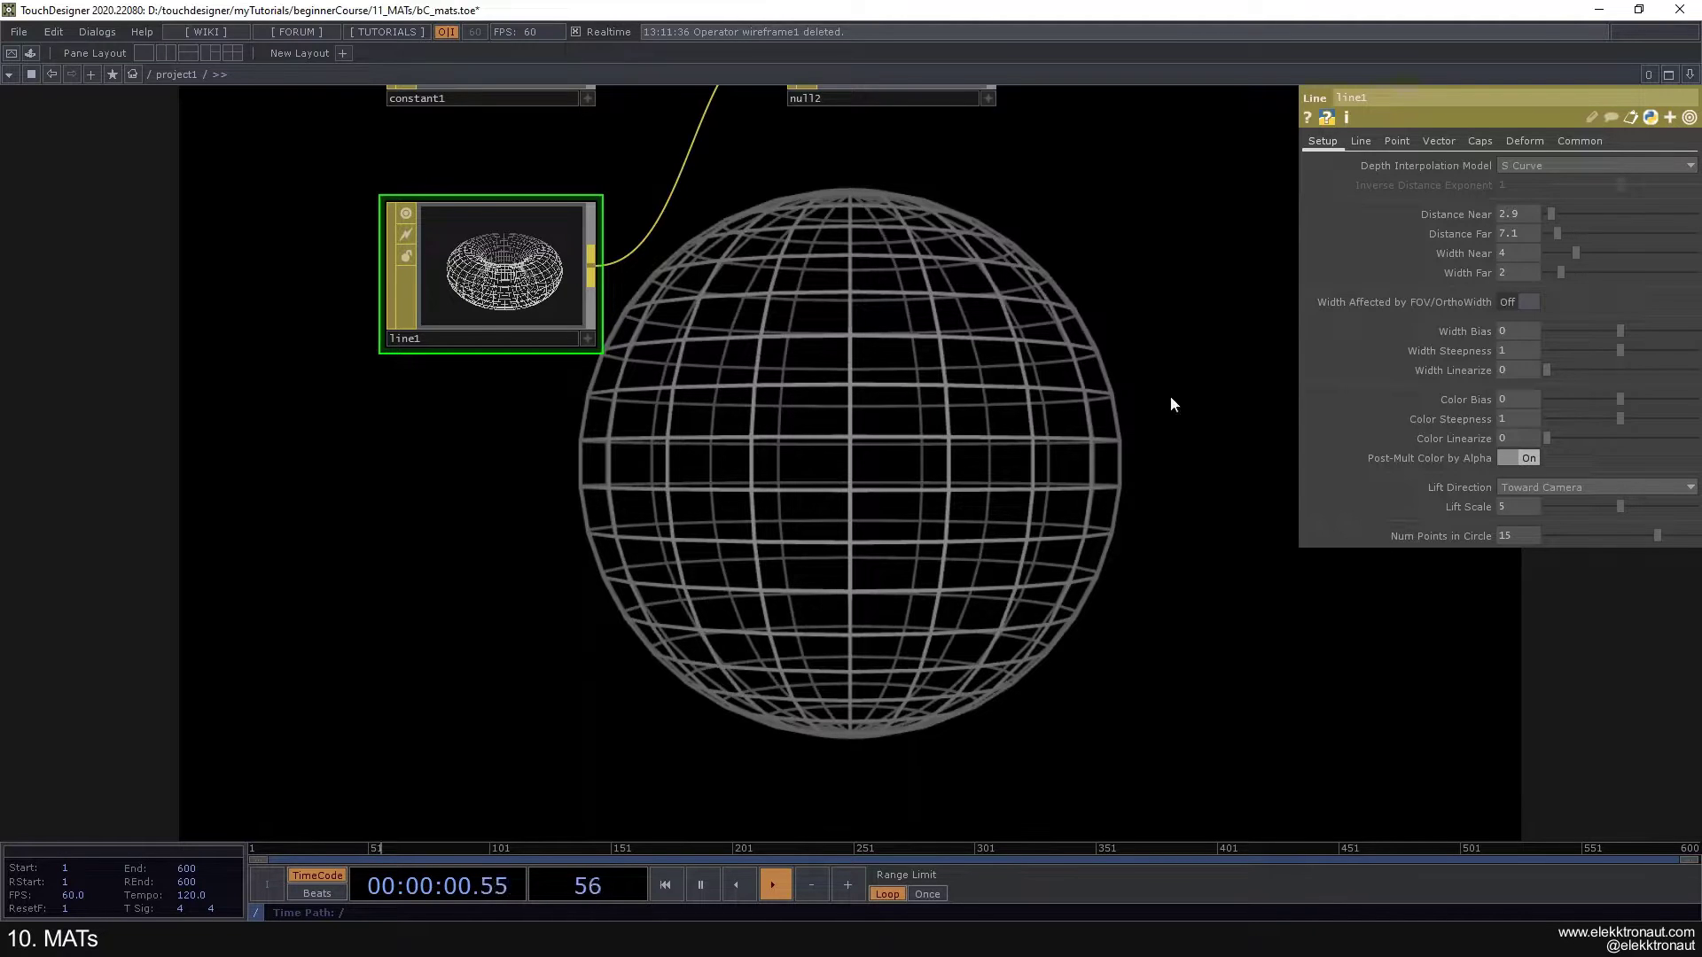
Step: Set the Line MAT's Distance Near to 5.4, Distance Far to 9.5, Width Near to 1.2 and Width Far to 8.1
left_click_drag(1575, 253, 1598, 280)
left_click_drag(1551, 216, 1555, 264)
mouse_move(832, 334)
left_mouse_down()
mouse_move(813, 438)
mouse_move(809, 348)
left_mouse_up()
scroll(812, 437, "down", 3)
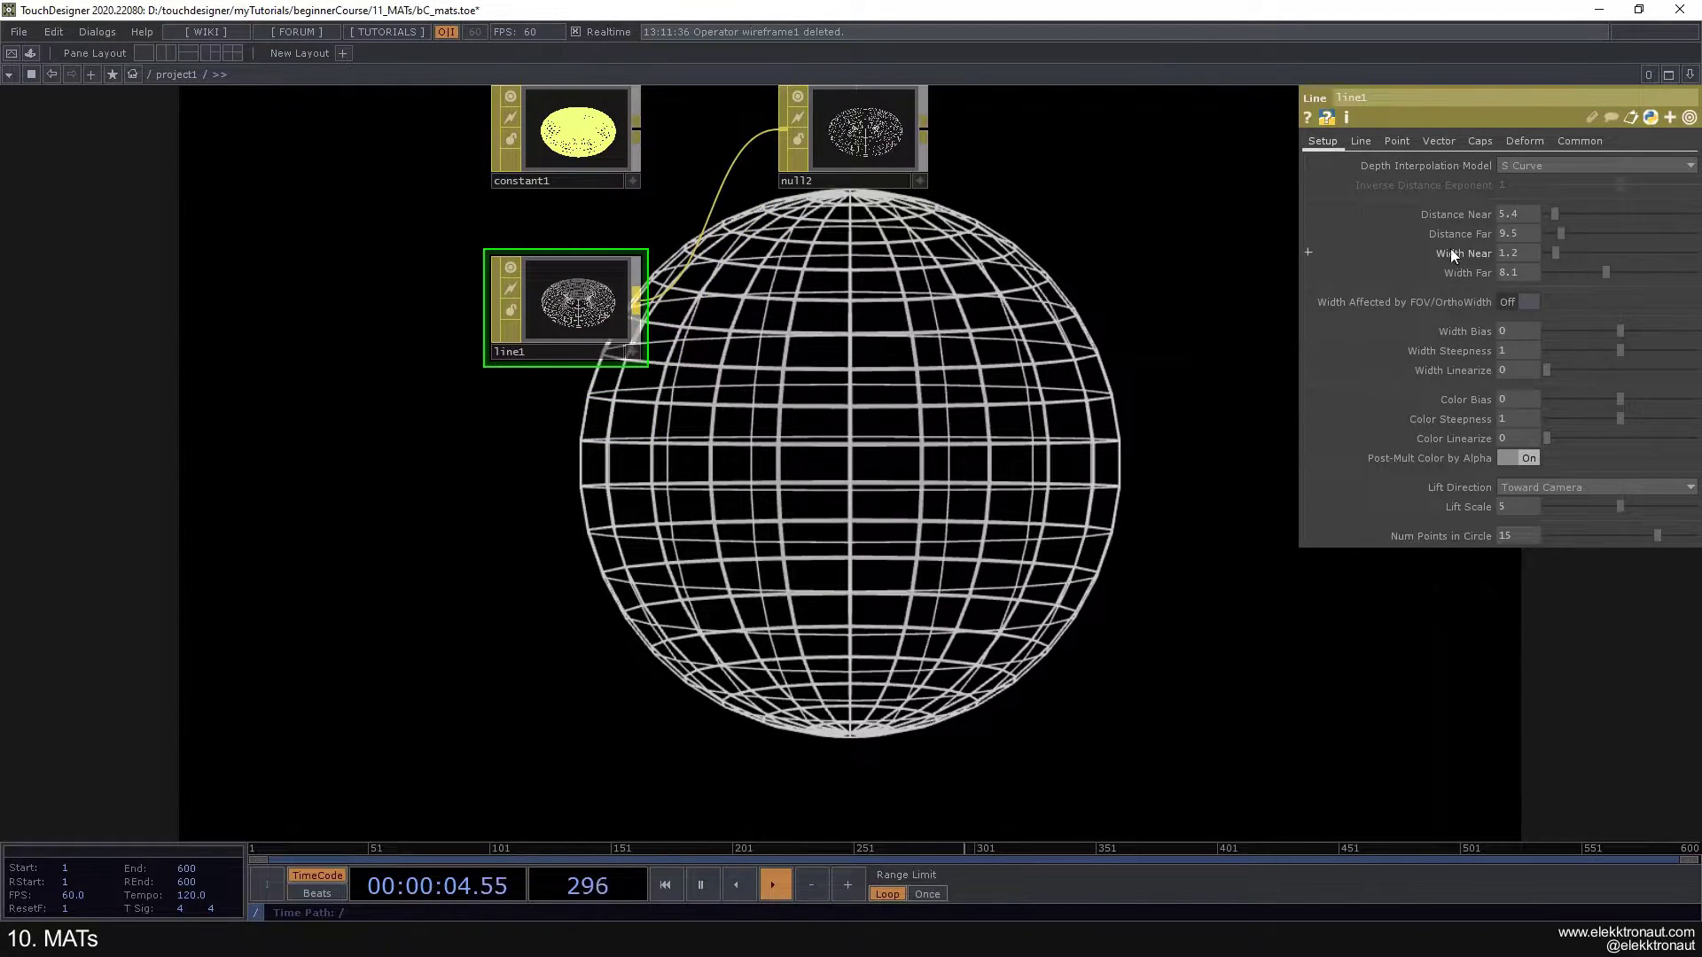
Step: Set the Line MAT's Line Near Color to light blue (0, 0.73333, 1)
left_click(1359, 147)
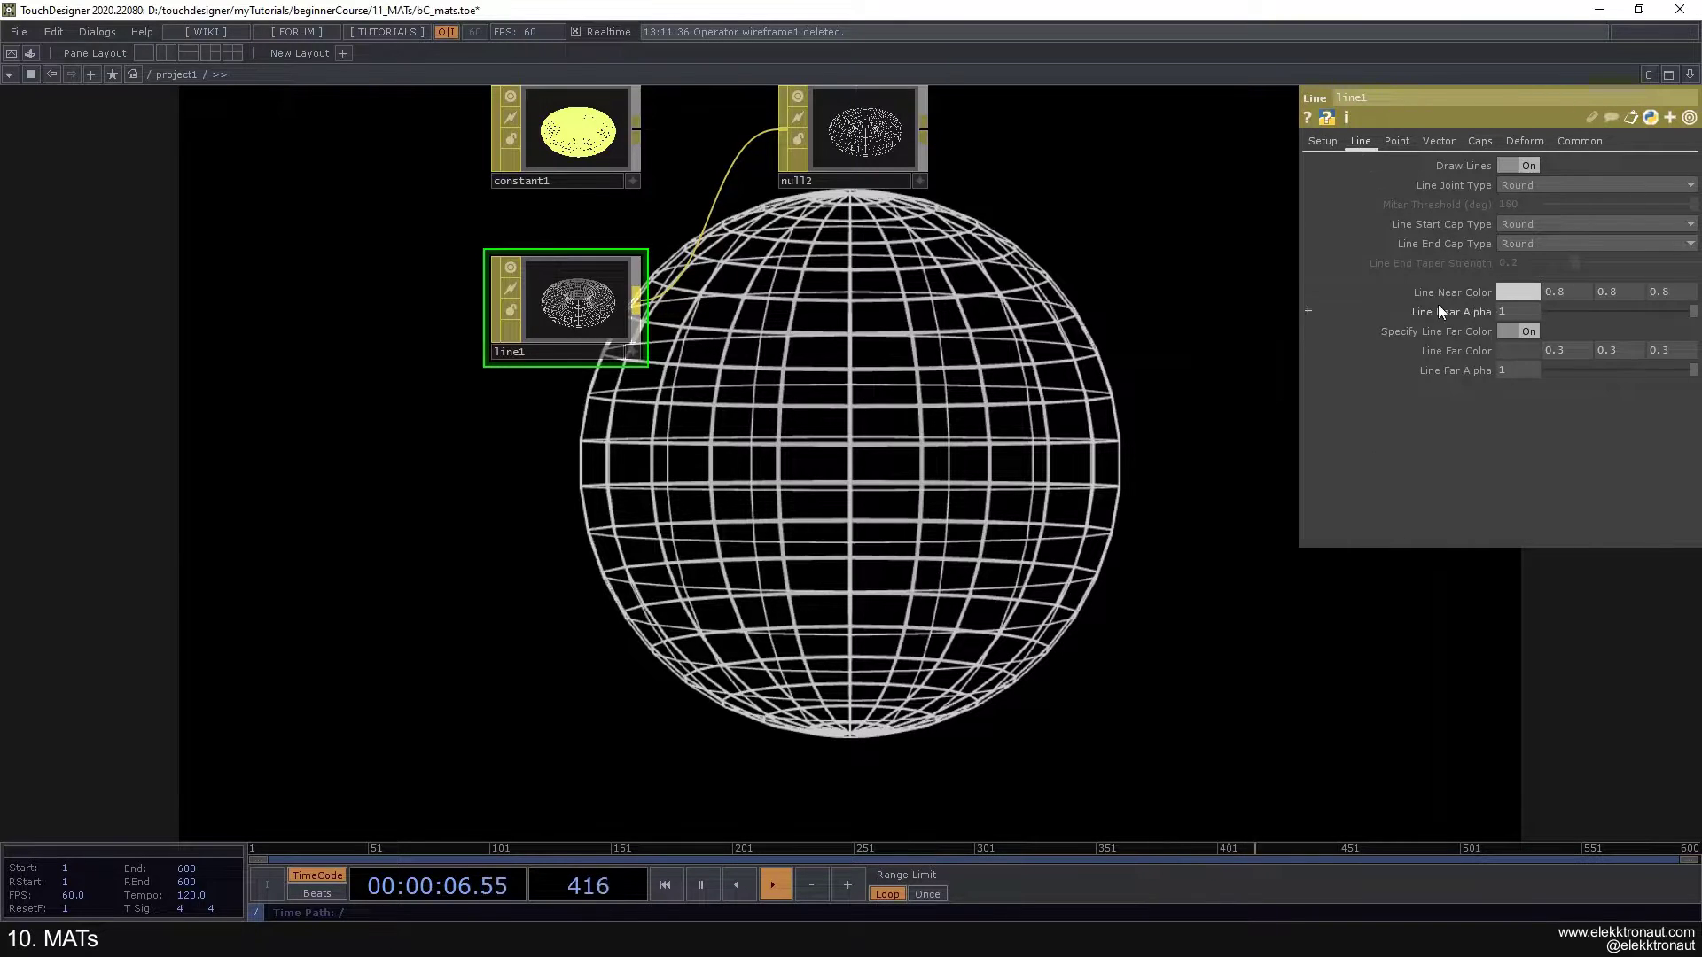
left_click(1535, 295)
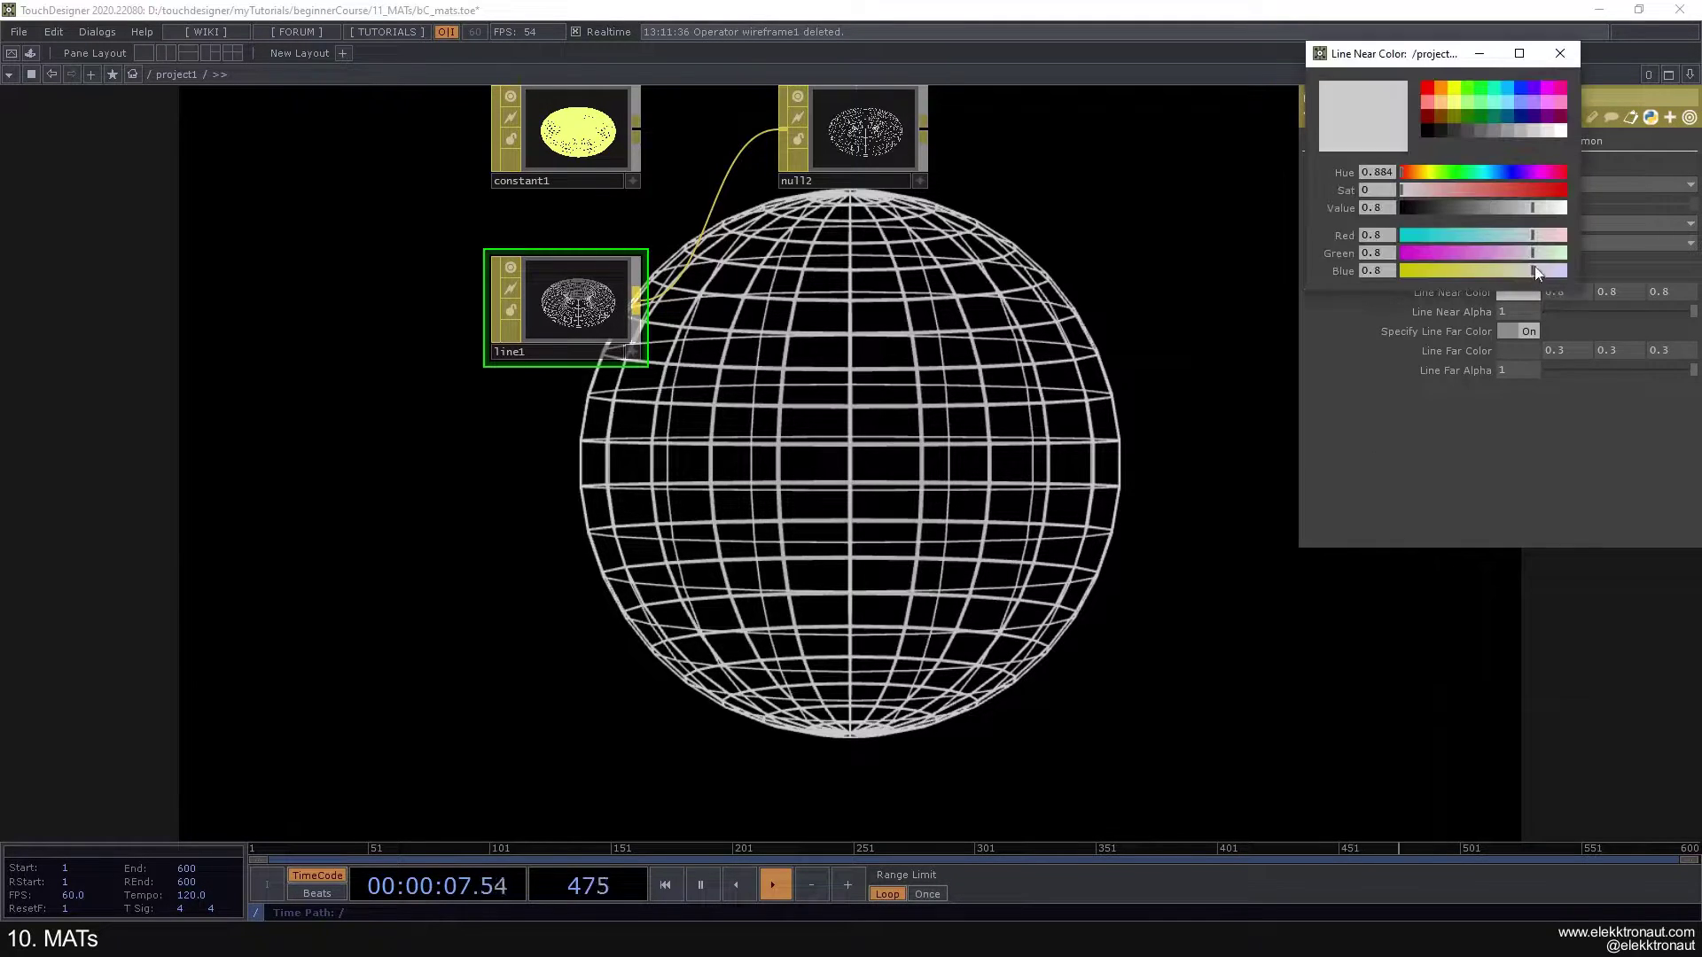
left_click(1505, 87)
left_click(1558, 58)
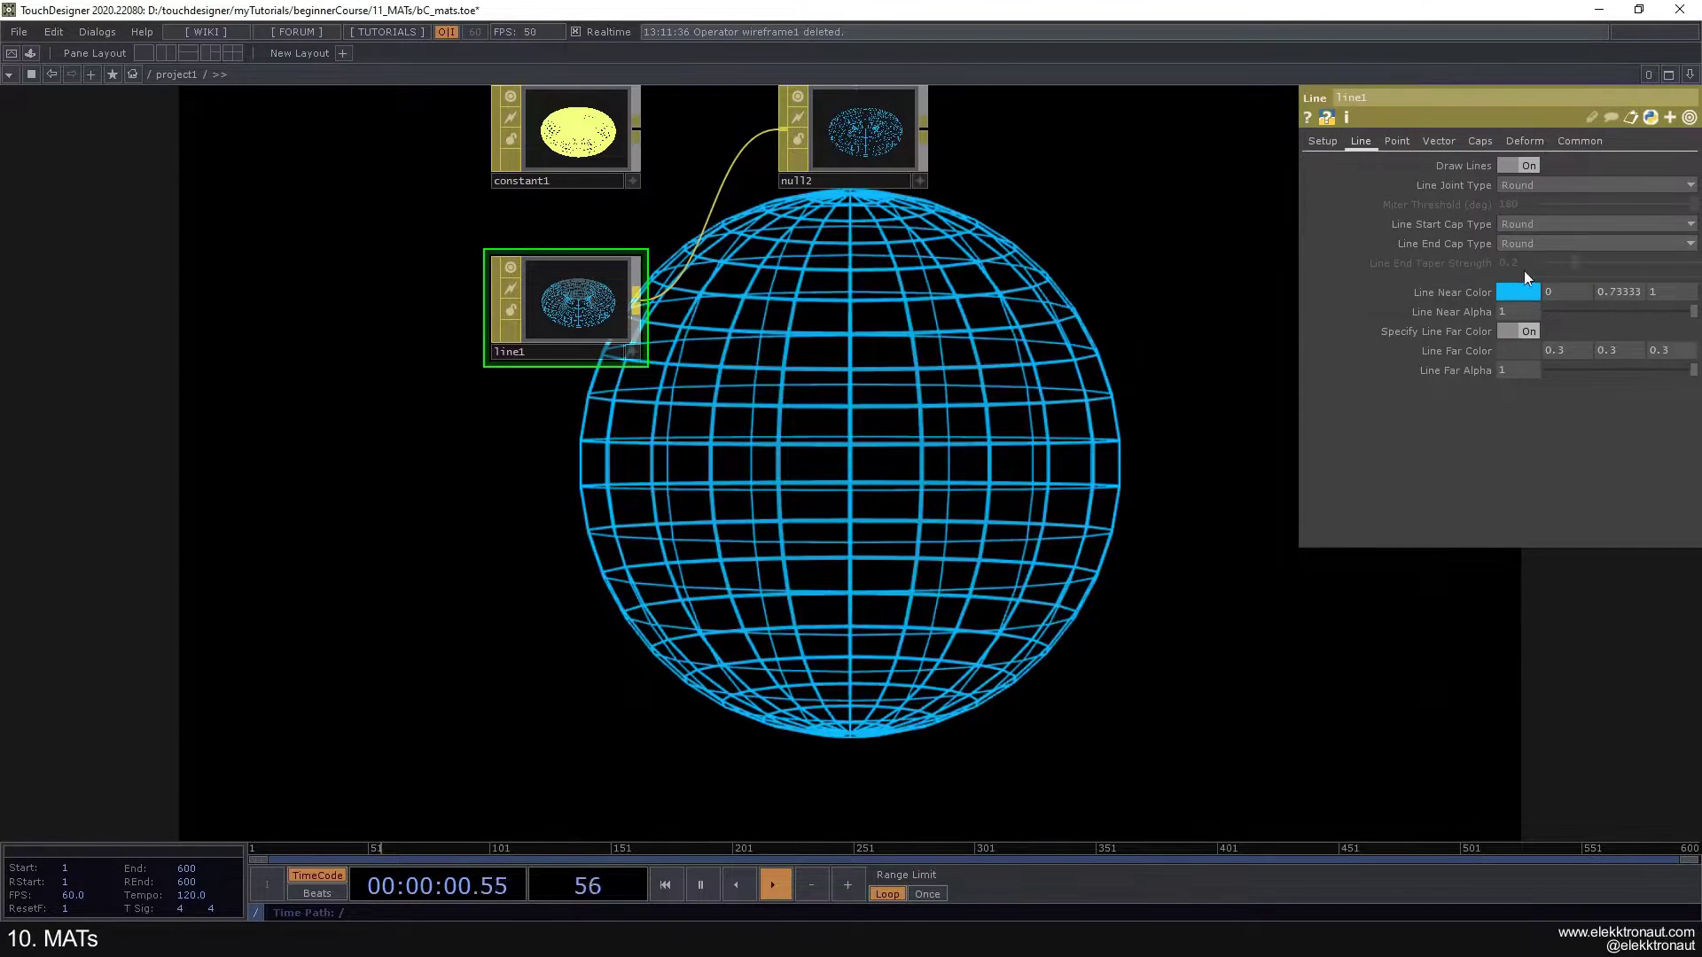
Step: Set the Line MAT's Line Far Color to pink (1, 0, 0.55294)
left_click(1518, 350)
left_click(1562, 91)
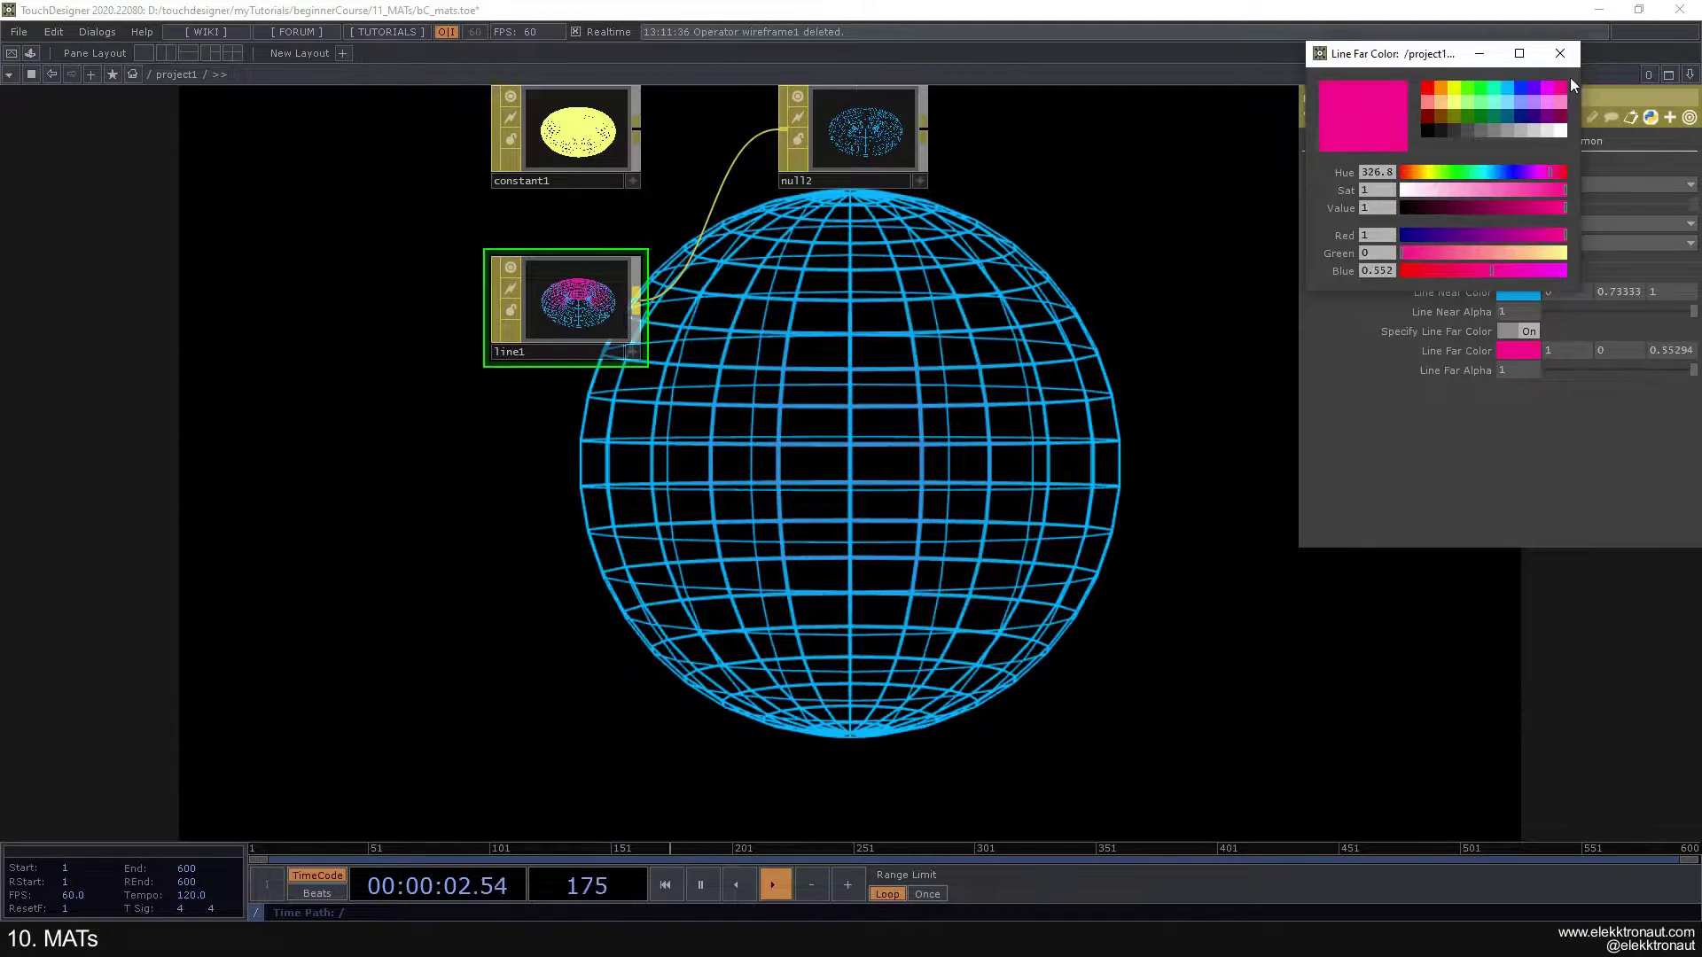
left_click(1560, 55)
Step: Set the Line MAT's Distance Near to 1.8, Distance Far to 10.1, Width Near to 0.8 and Width Far to 4
left_click(1326, 142)
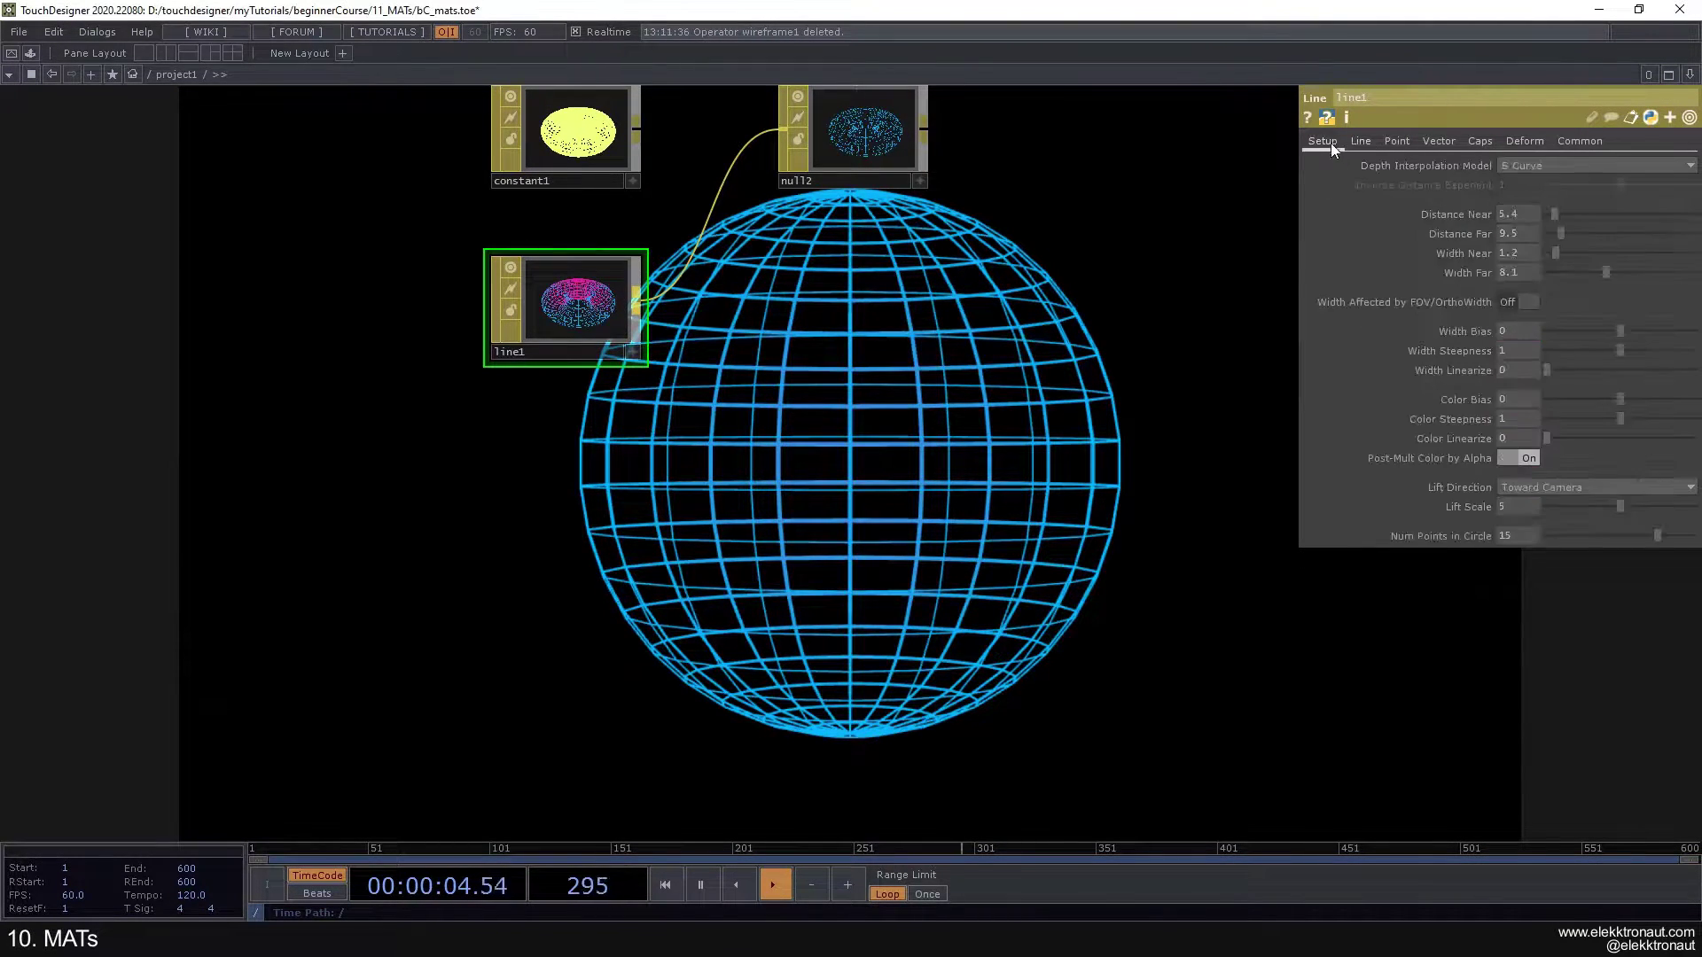
left_click_drag(1557, 216, 1578, 274)
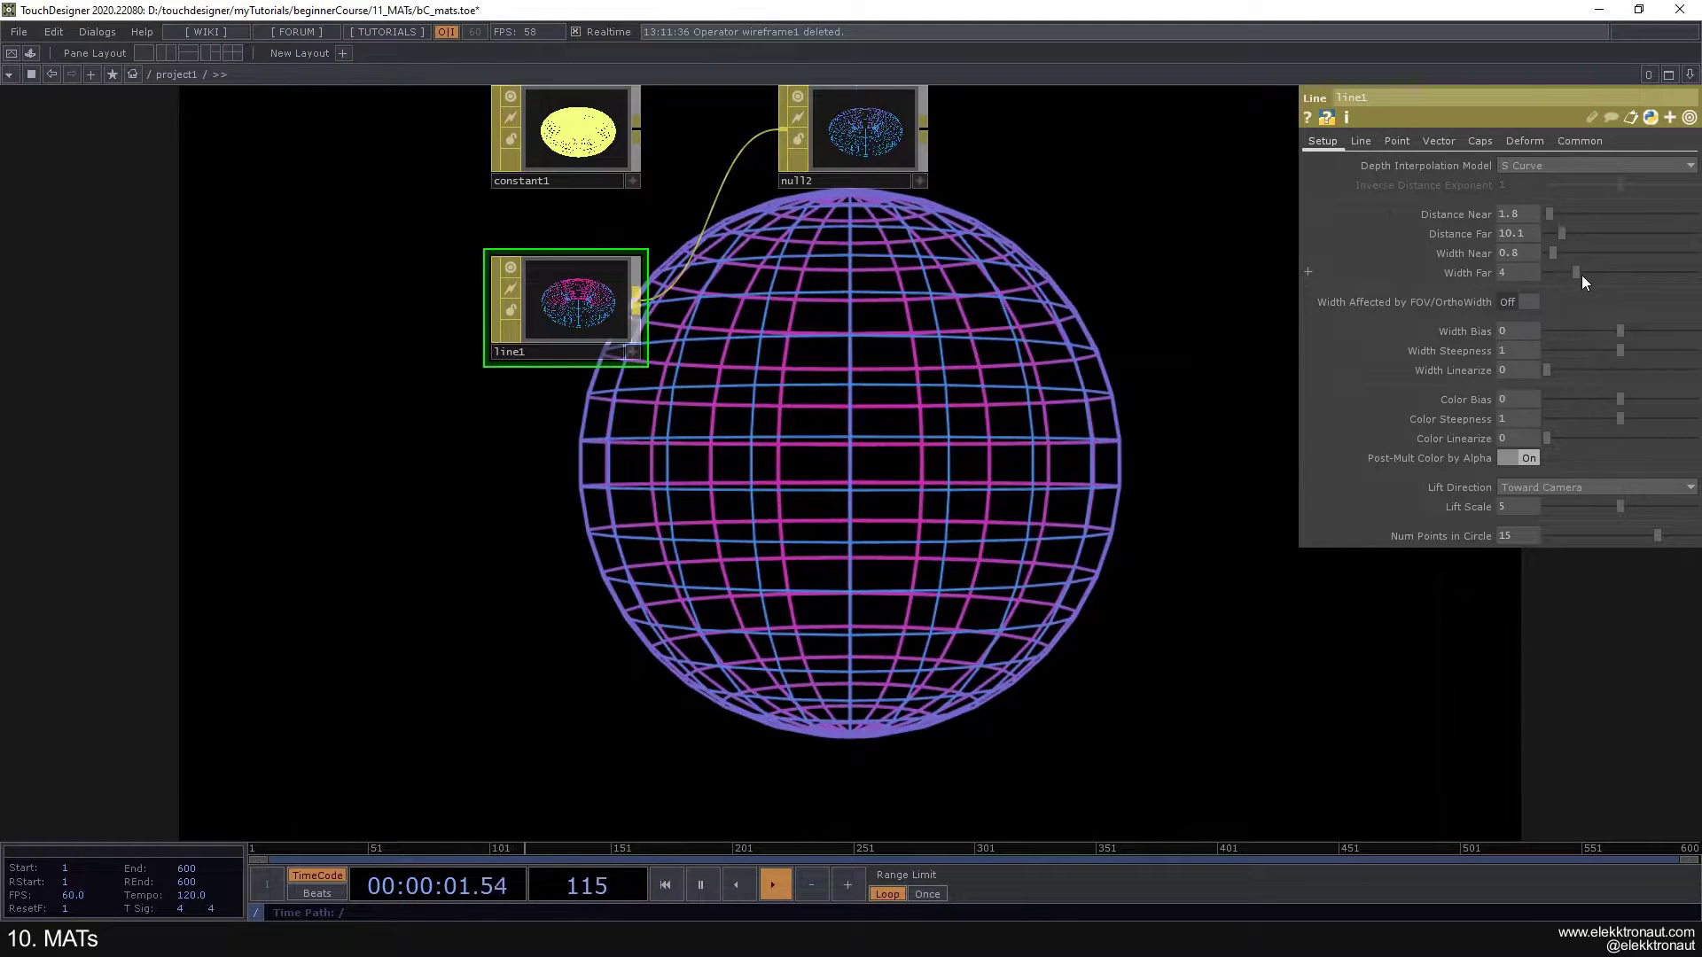
Step: Lower the Line MAT's Line Near Alpha to 0.898 and its Line Far Alpha to 0.886
left_click(1362, 142)
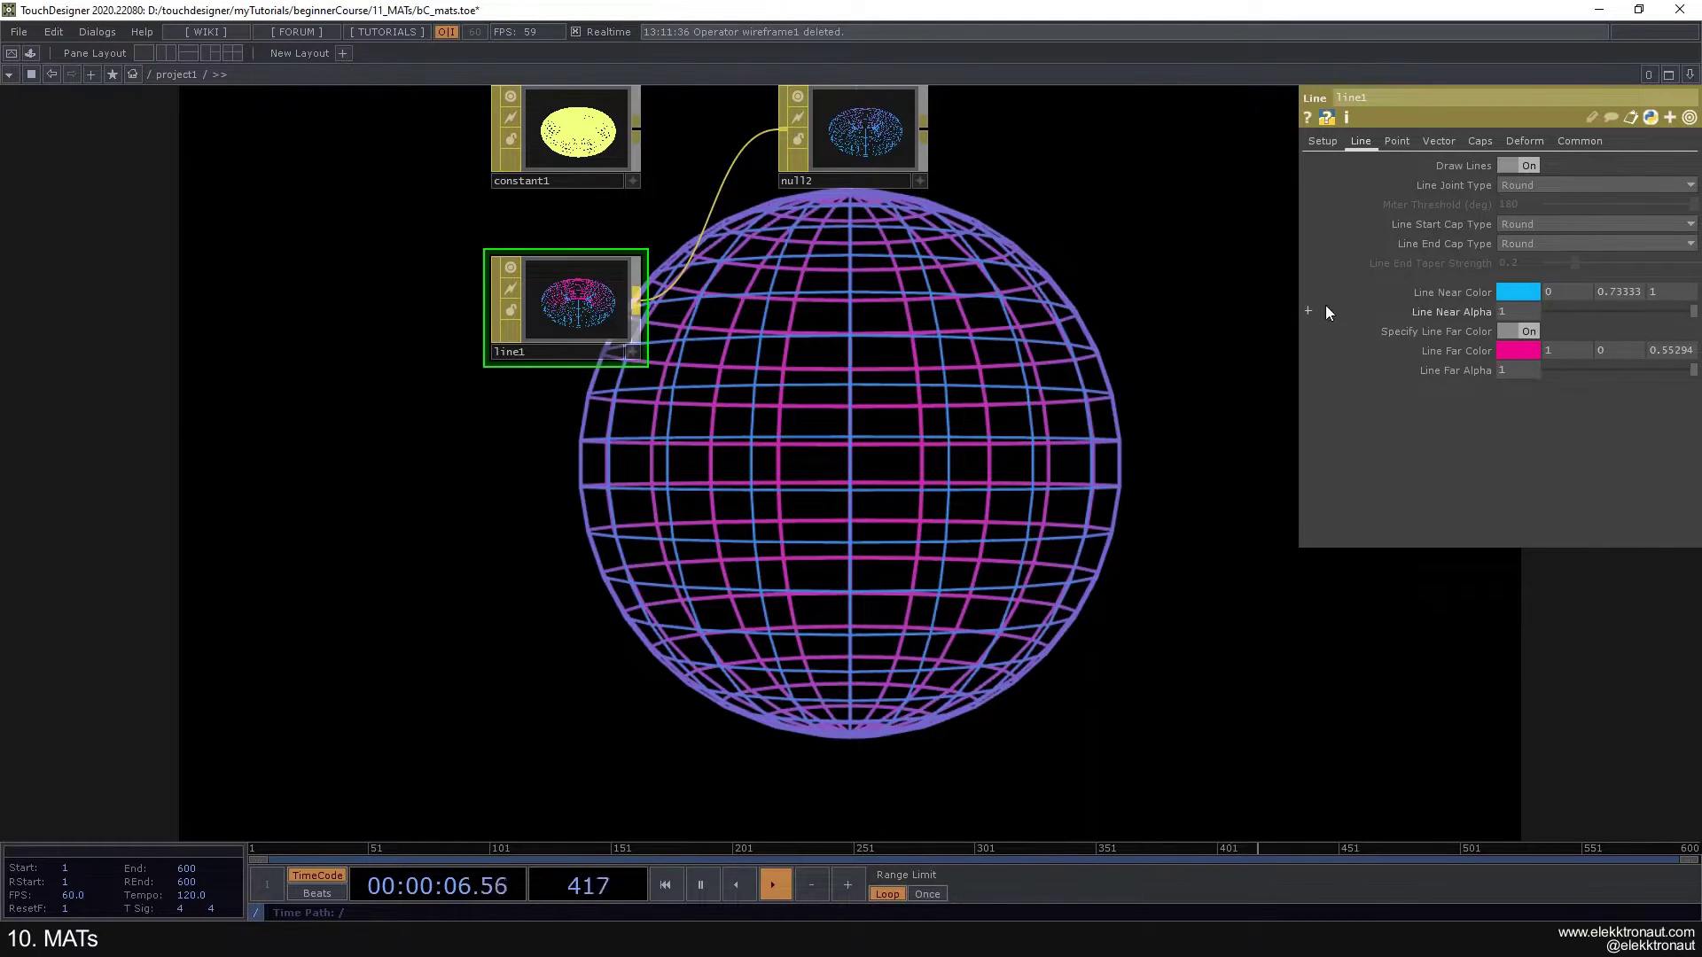
left_click(1579, 142)
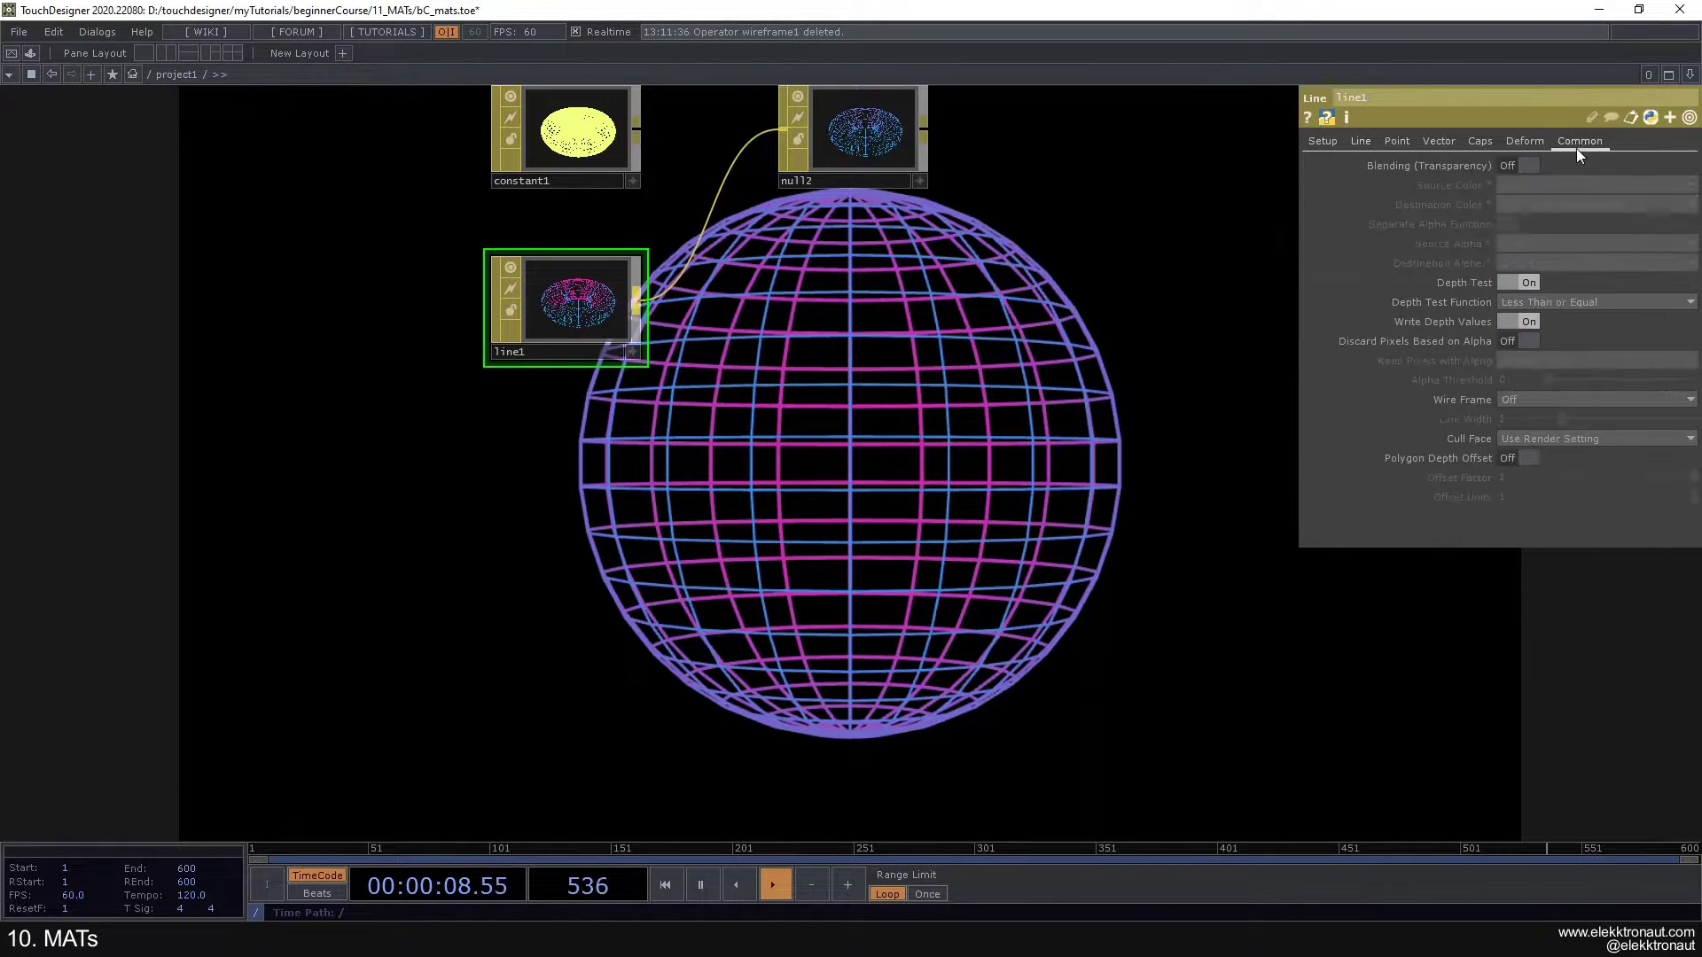
left_click(1361, 142)
mouse_move(1689, 313)
left_mouse_down()
mouse_move(1571, 317)
mouse_move(1678, 312)
left_mouse_up()
left_click_drag(1694, 376, 1620, 392)
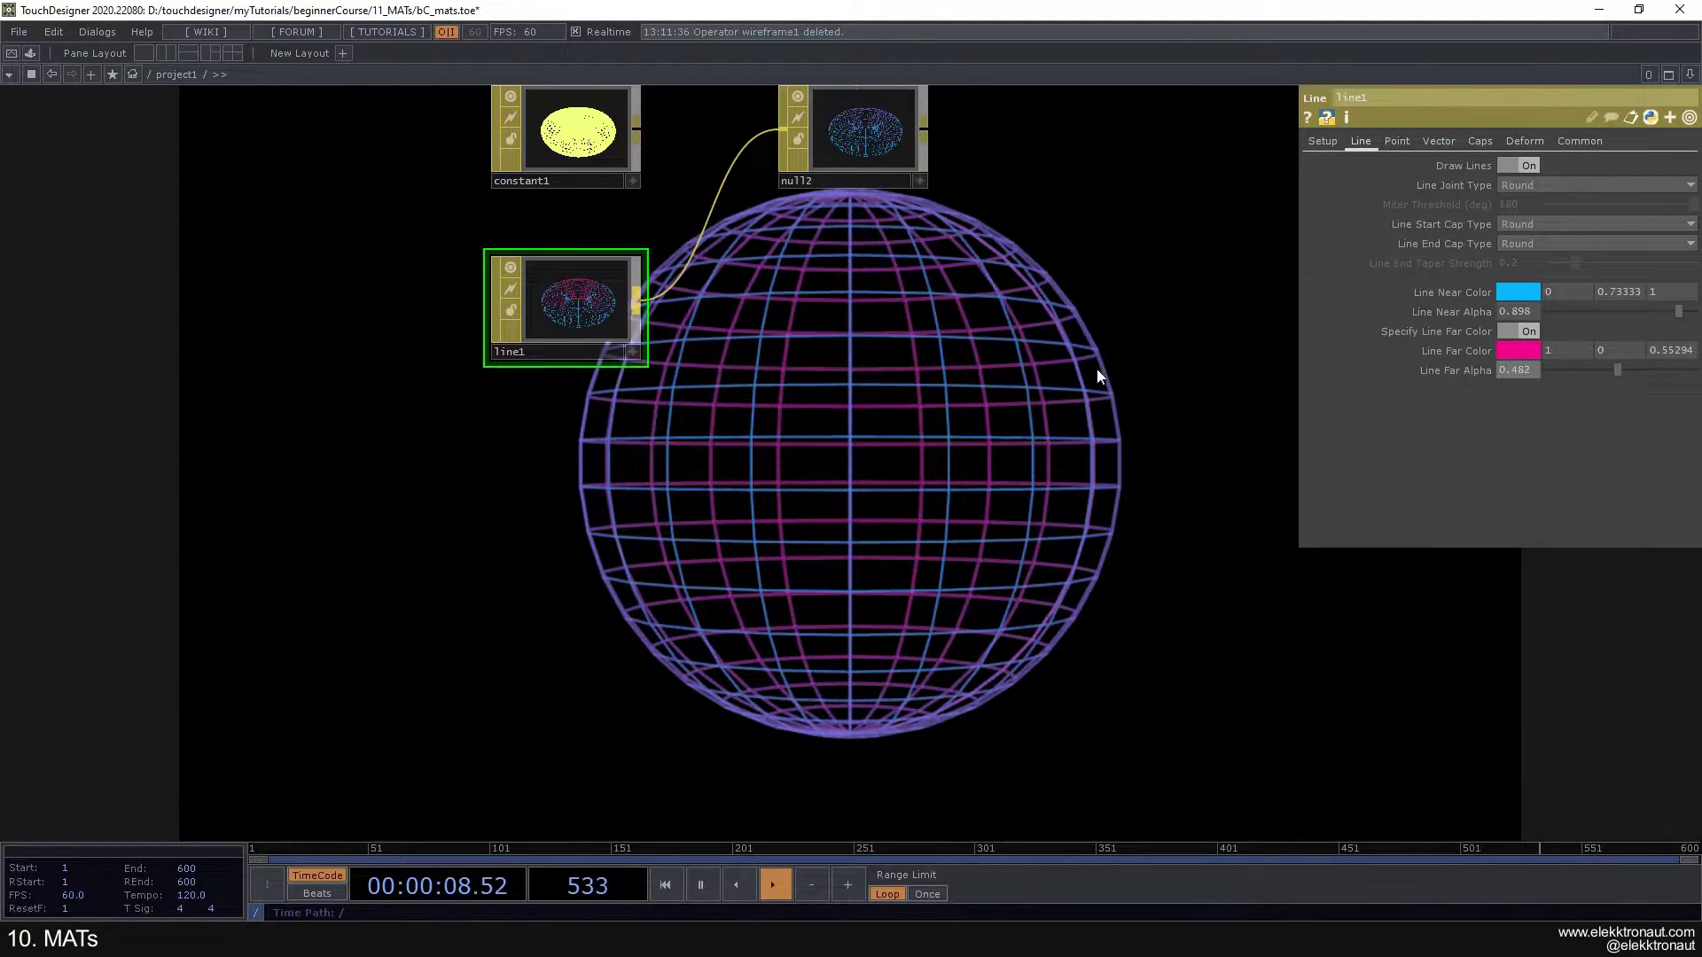
left_click_drag(1190, 415, 1164, 381)
left_click_drag(1636, 373, 1676, 370)
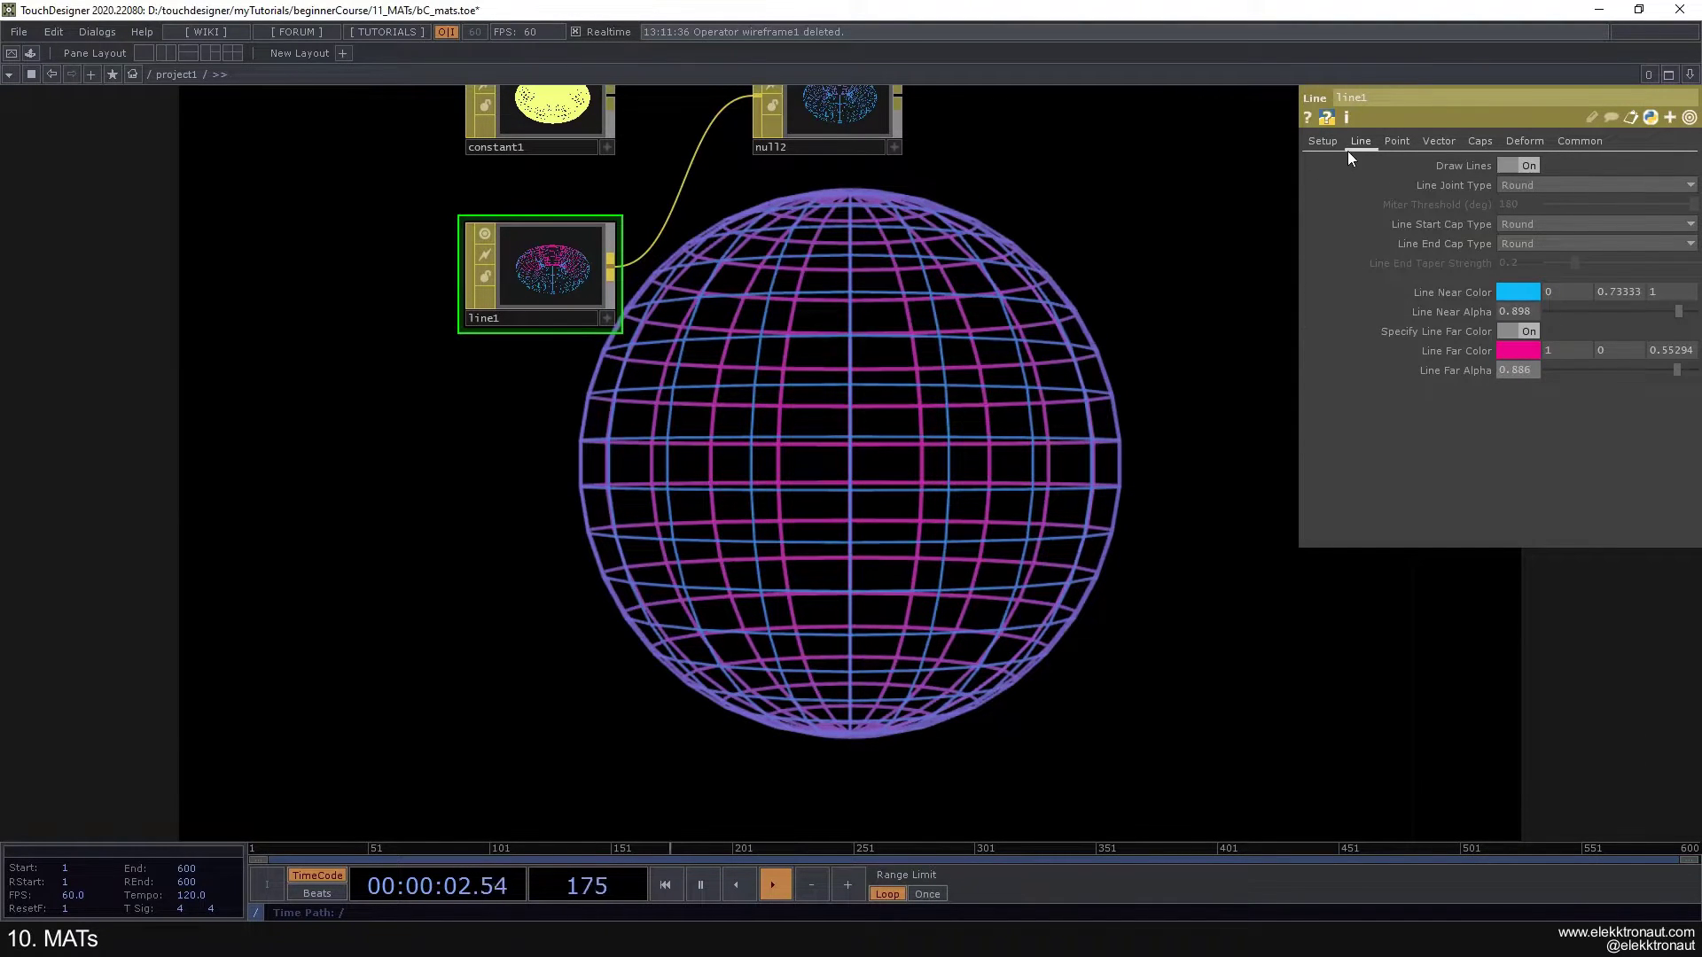
Step: Turn on Draw Points for the Line MAT and set the Point Size Multiplier to 2.66
left_click(1521, 165)
left_click(1523, 163)
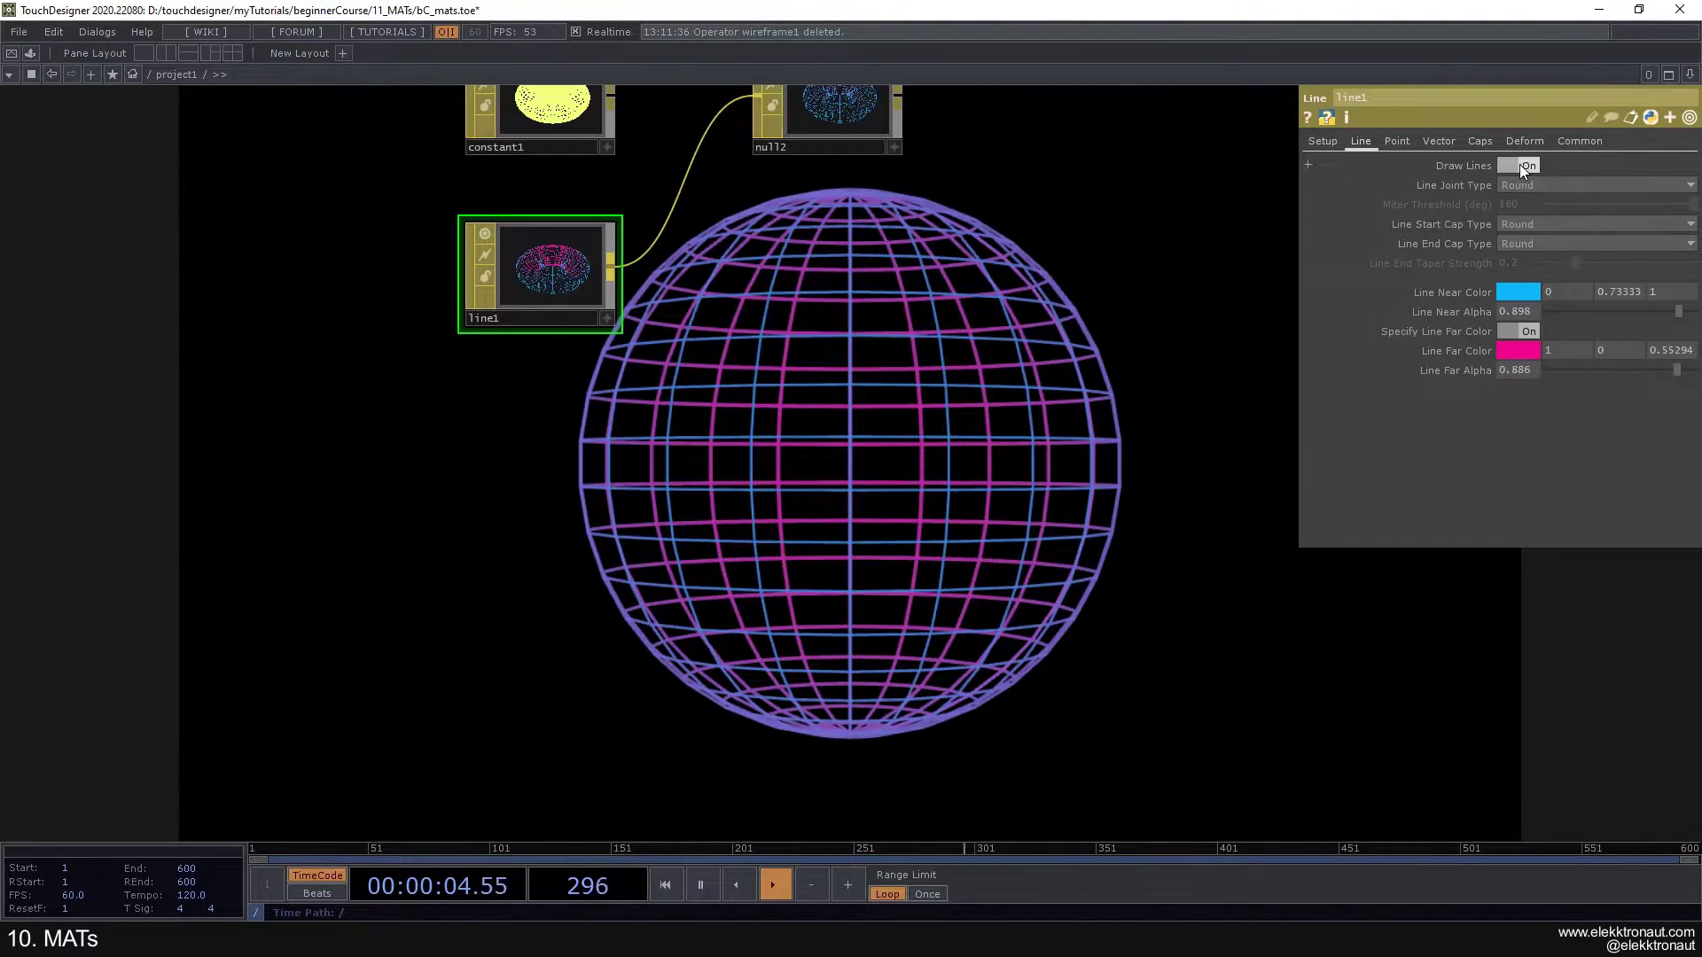
left_click(1399, 141)
left_click(1528, 165)
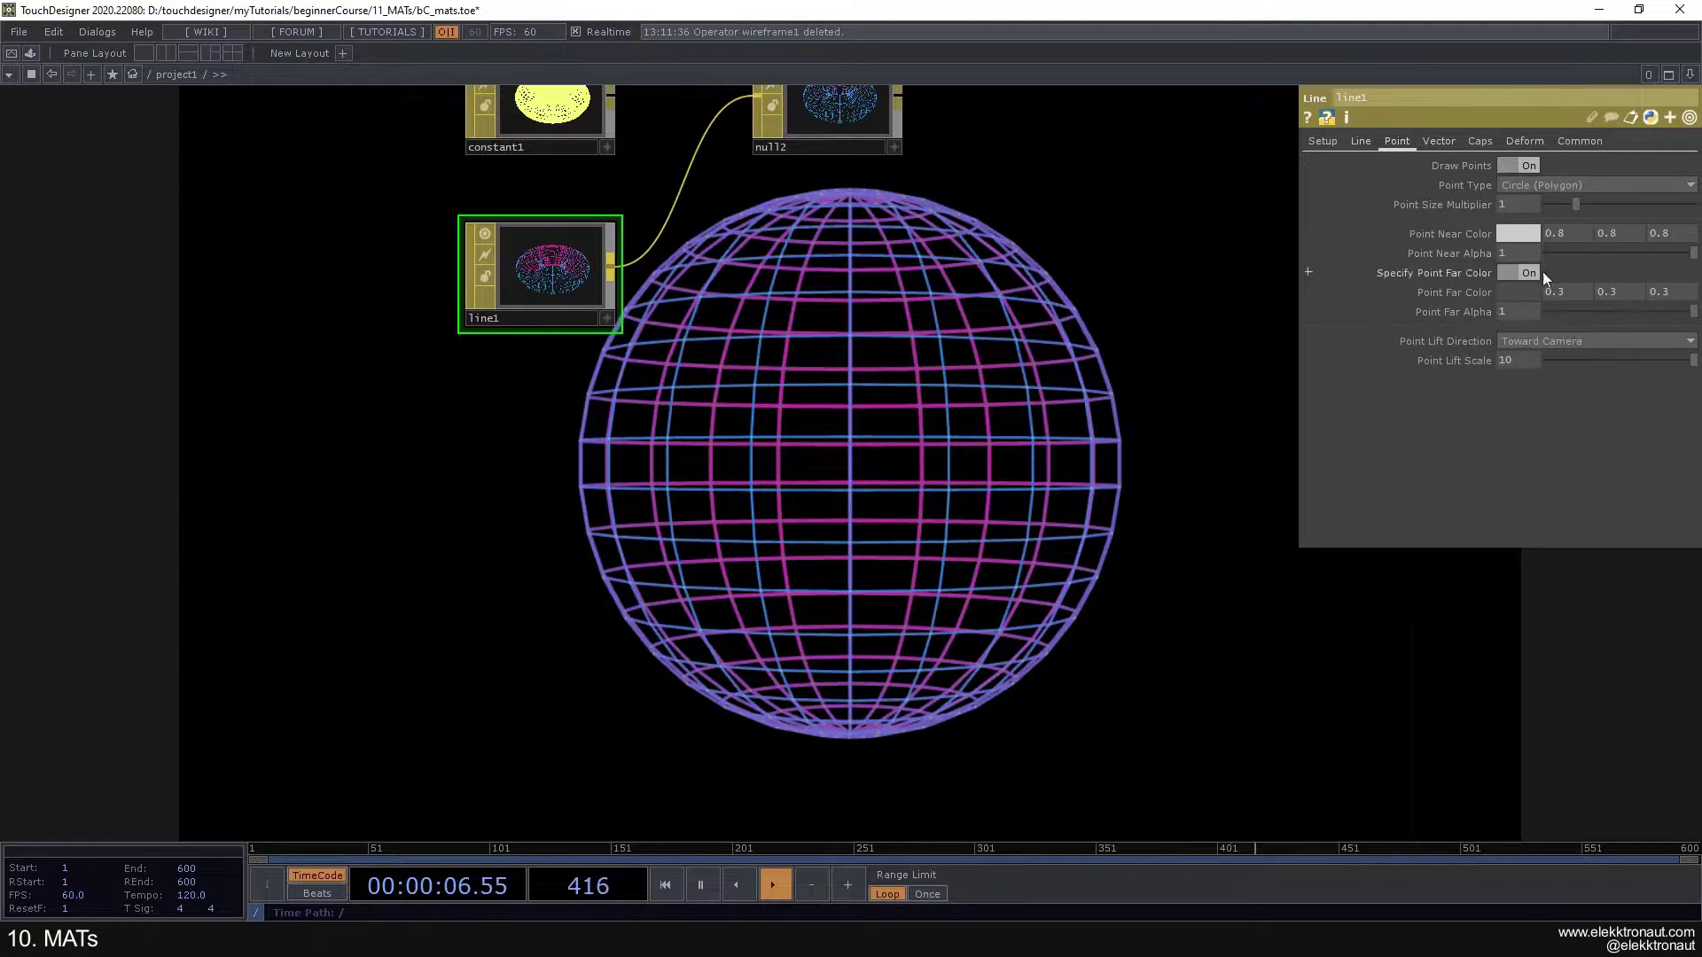
left_click_drag(1573, 209, 1645, 223)
left_click_drag(1641, 223, 1624, 208)
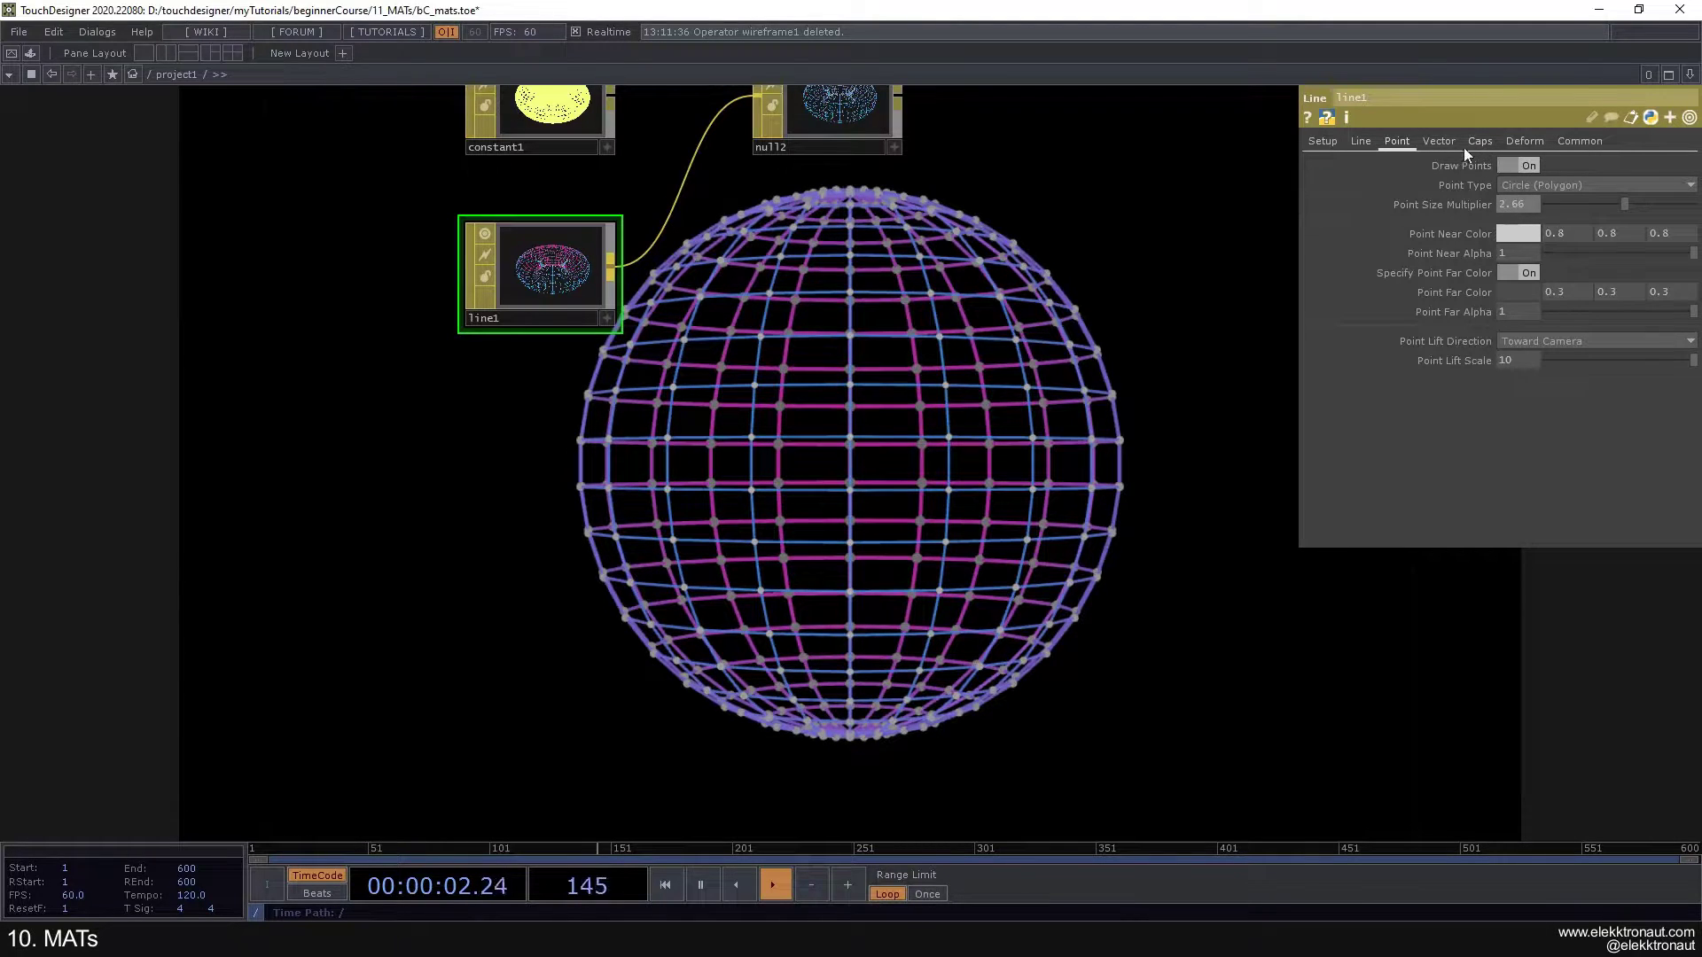
Step: Turn off Draw Lines for the Line MAT and reduce the Point Size Multiplier to 1.69
left_click(1369, 142)
left_click(1516, 164)
left_click(1396, 142)
left_click_drag(1625, 205, 1594, 220)
Step: Set the Line MAT's Point Near Color to pink (1, 0.49803, 0.77647)
left_click(1518, 232)
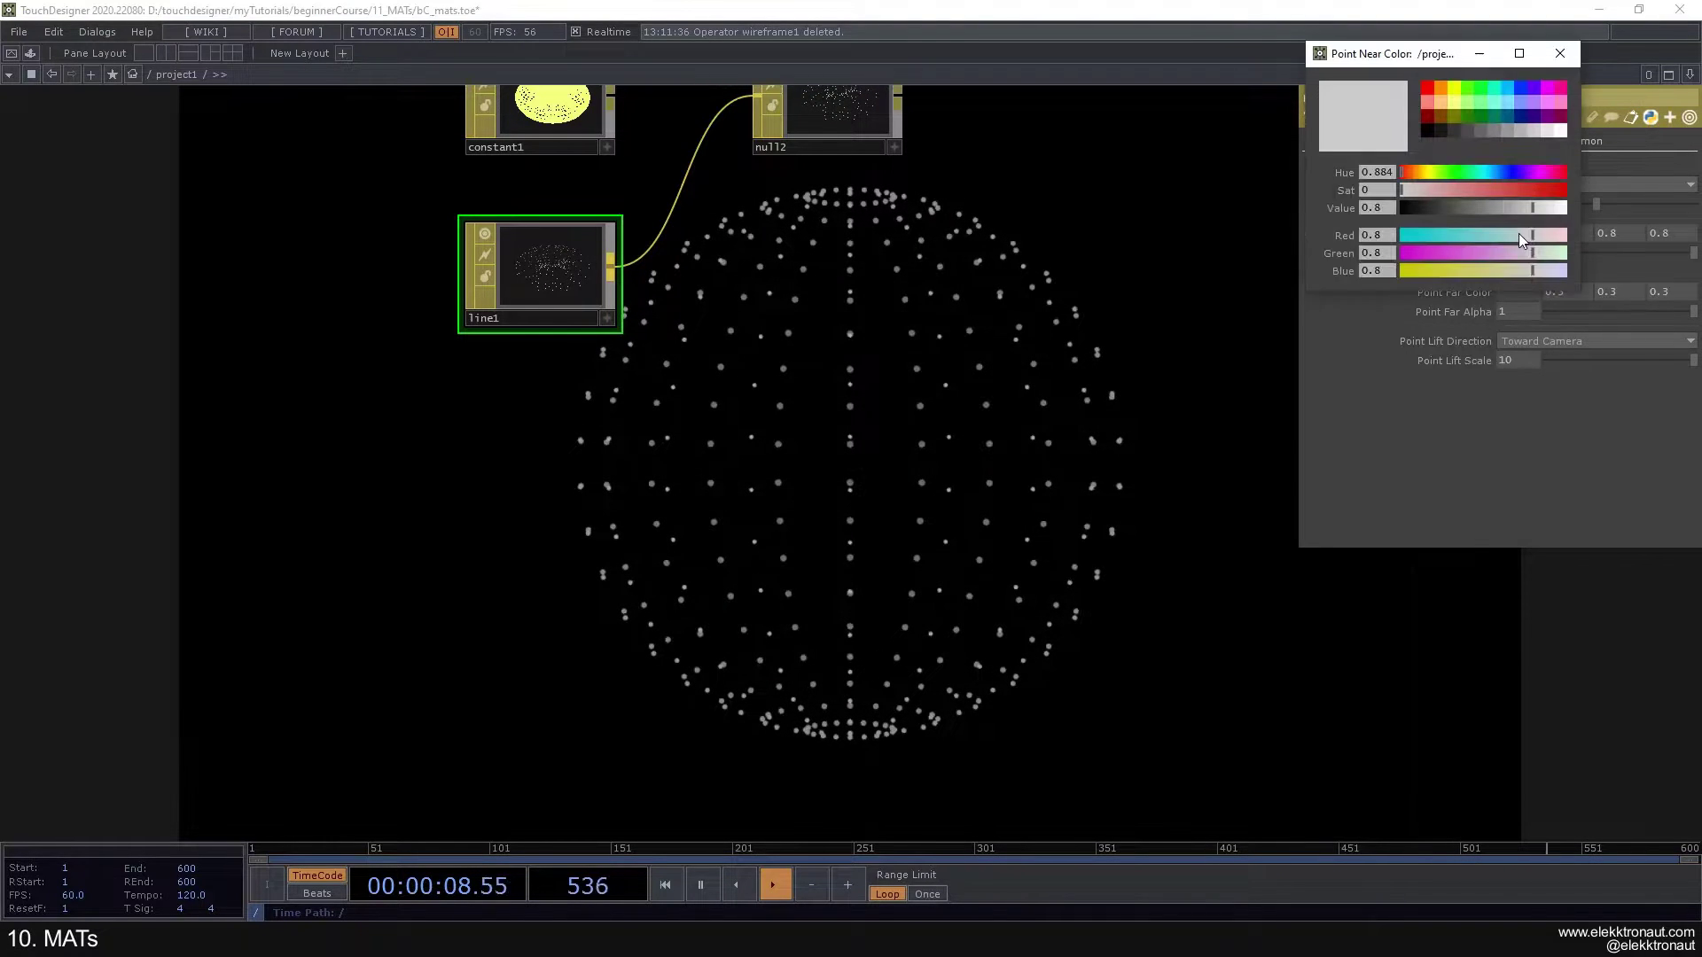
left_click(1560, 92)
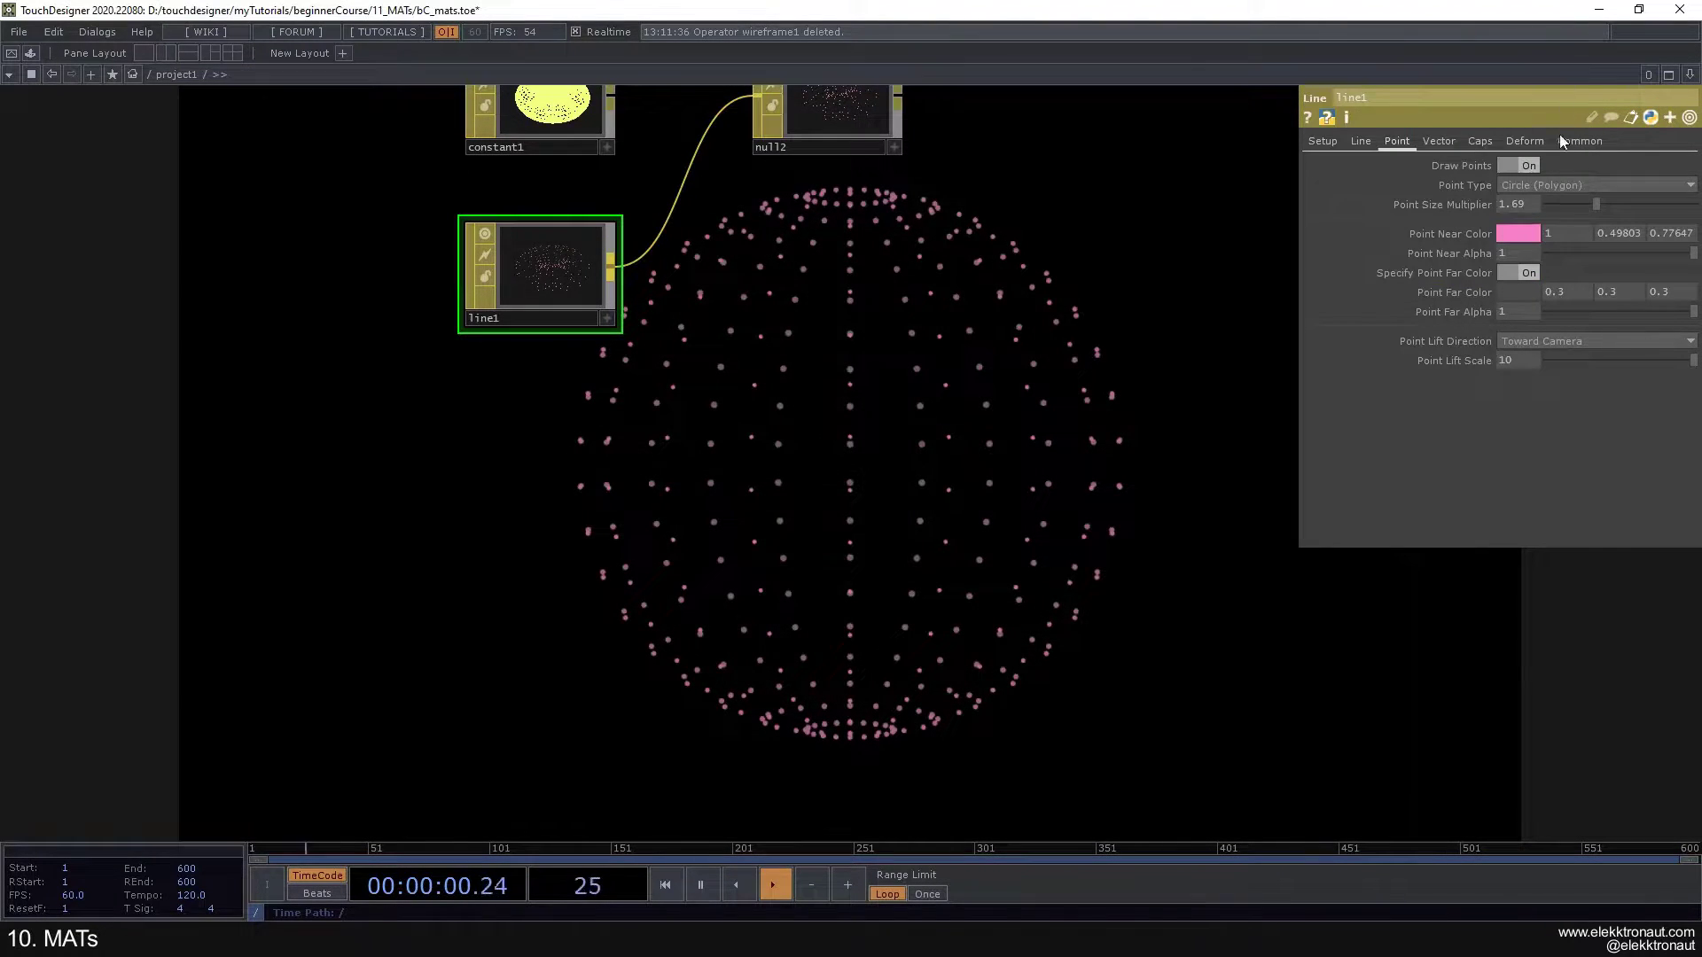
Step: Set the Line MAT's Point Far Color to light blue (0.49803, 0.59215, 1) and raise the Point Size Multiplier to about 2.8
left_click(1518, 292)
left_click(1525, 101)
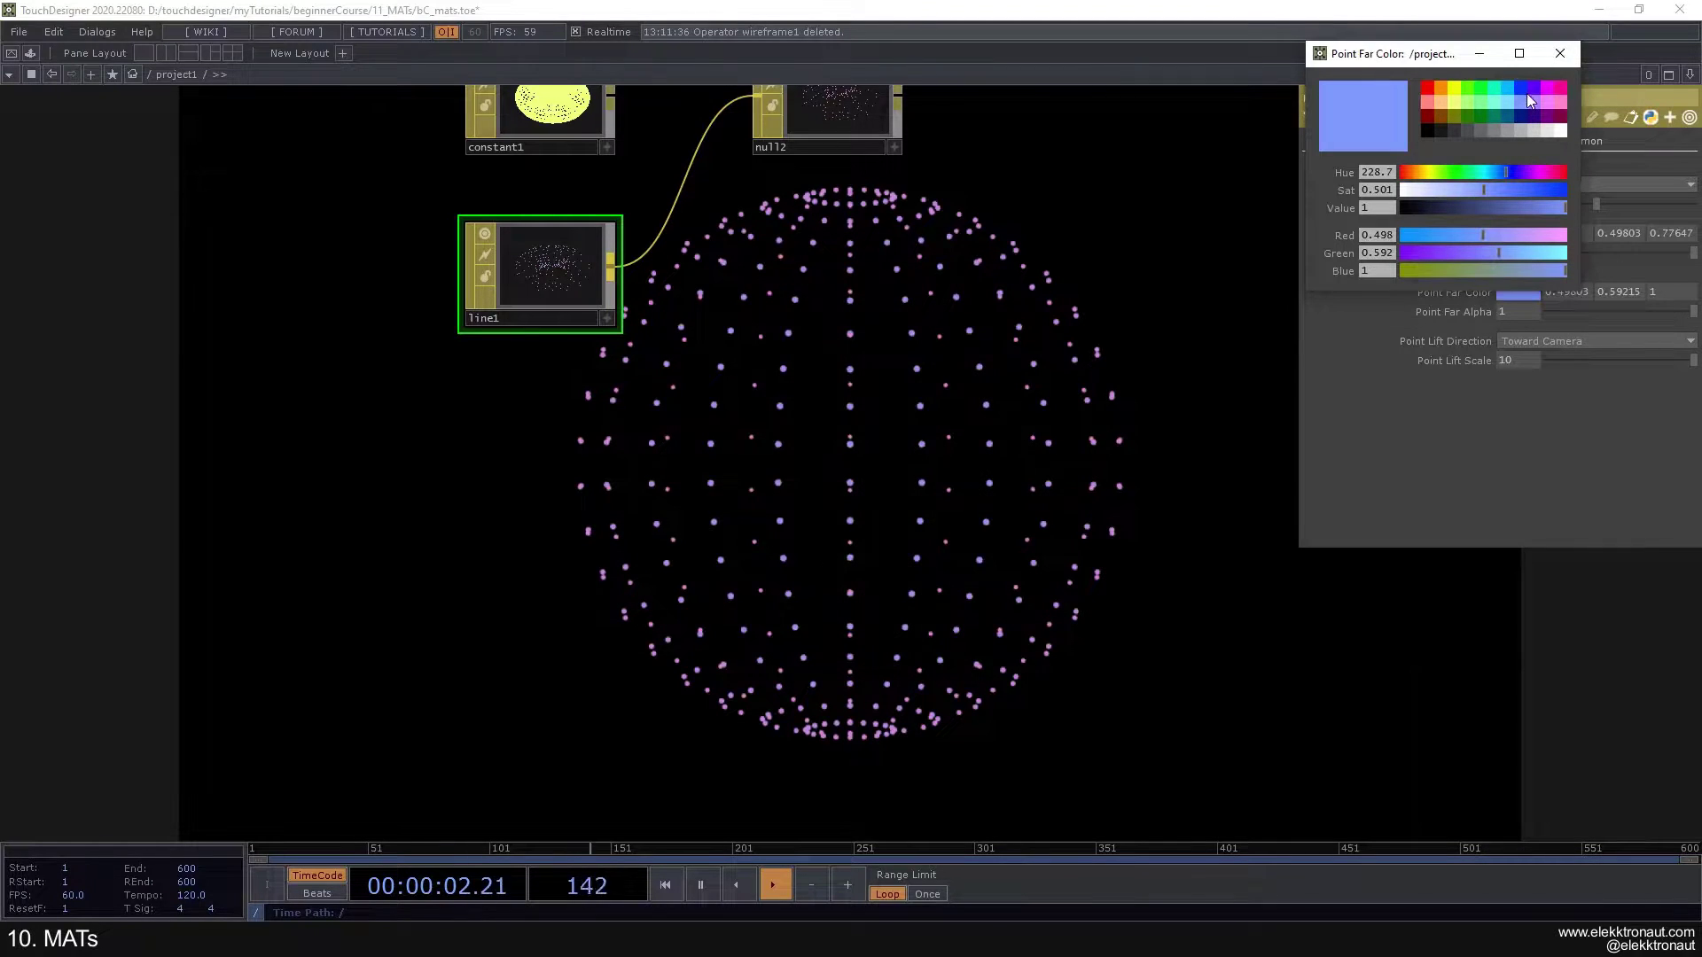
left_click(1560, 53)
mouse_move(1609, 213)
left_mouse_down()
mouse_move(1681, 224)
mouse_move(1634, 212)
left_mouse_up()
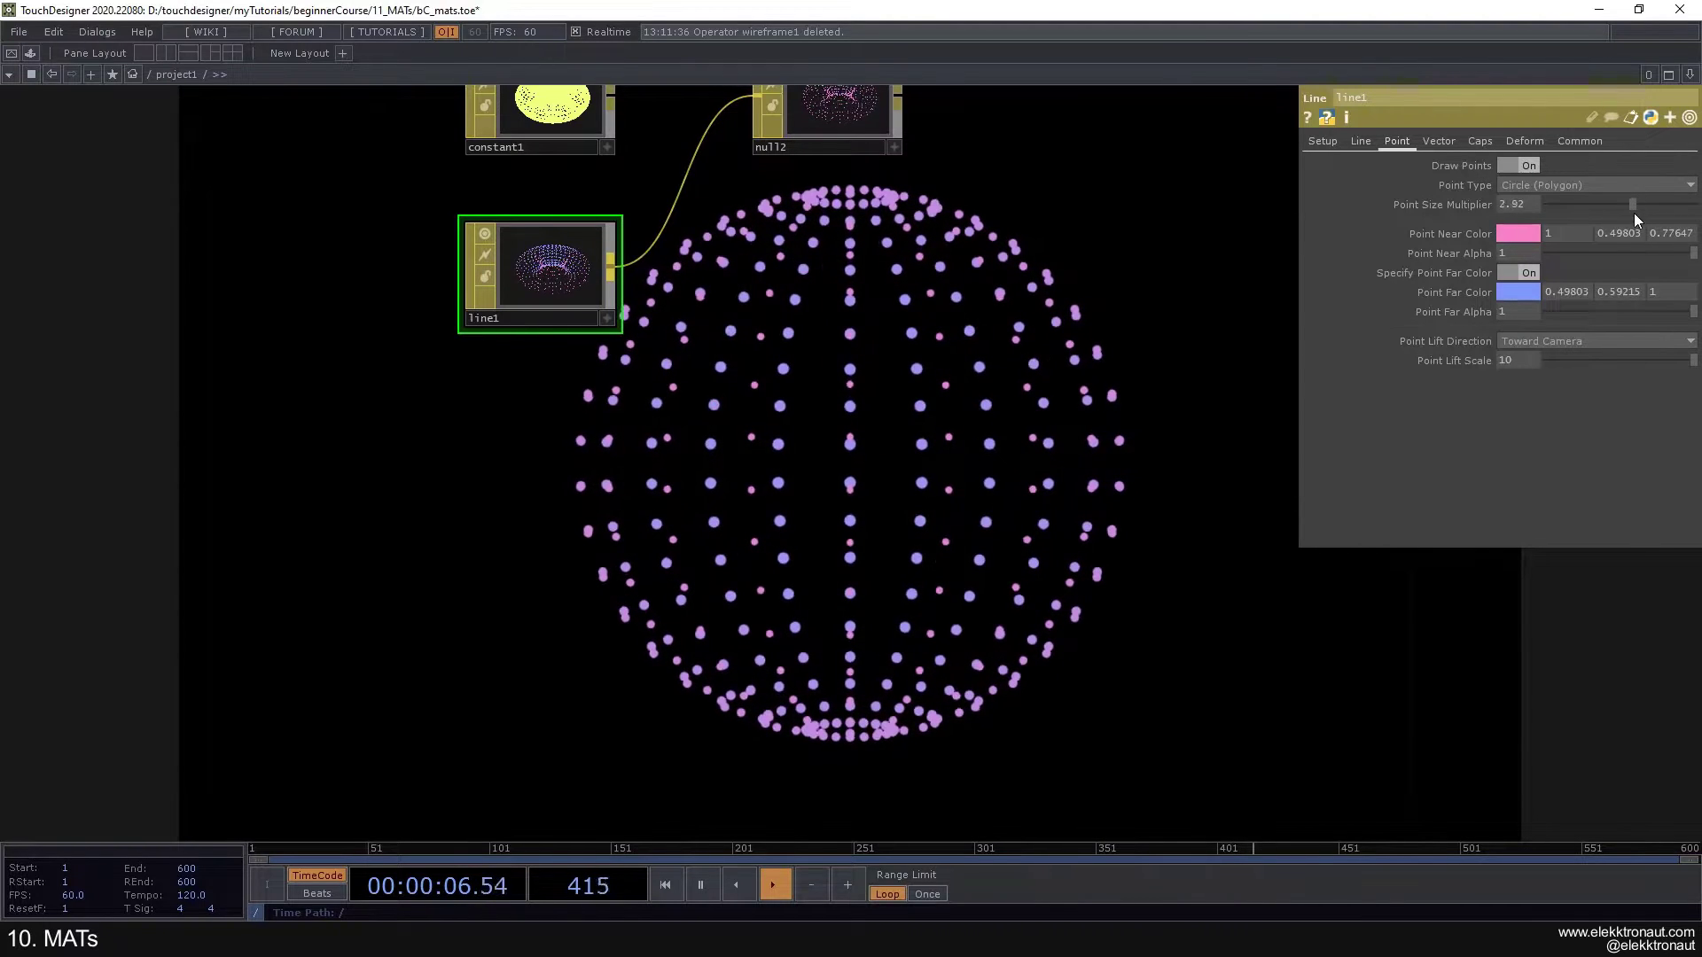
Step: Turn the Line MAT's Draw Lines on and back off to compare the sphere with and without its lines
left_click(1361, 141)
left_click(1506, 166)
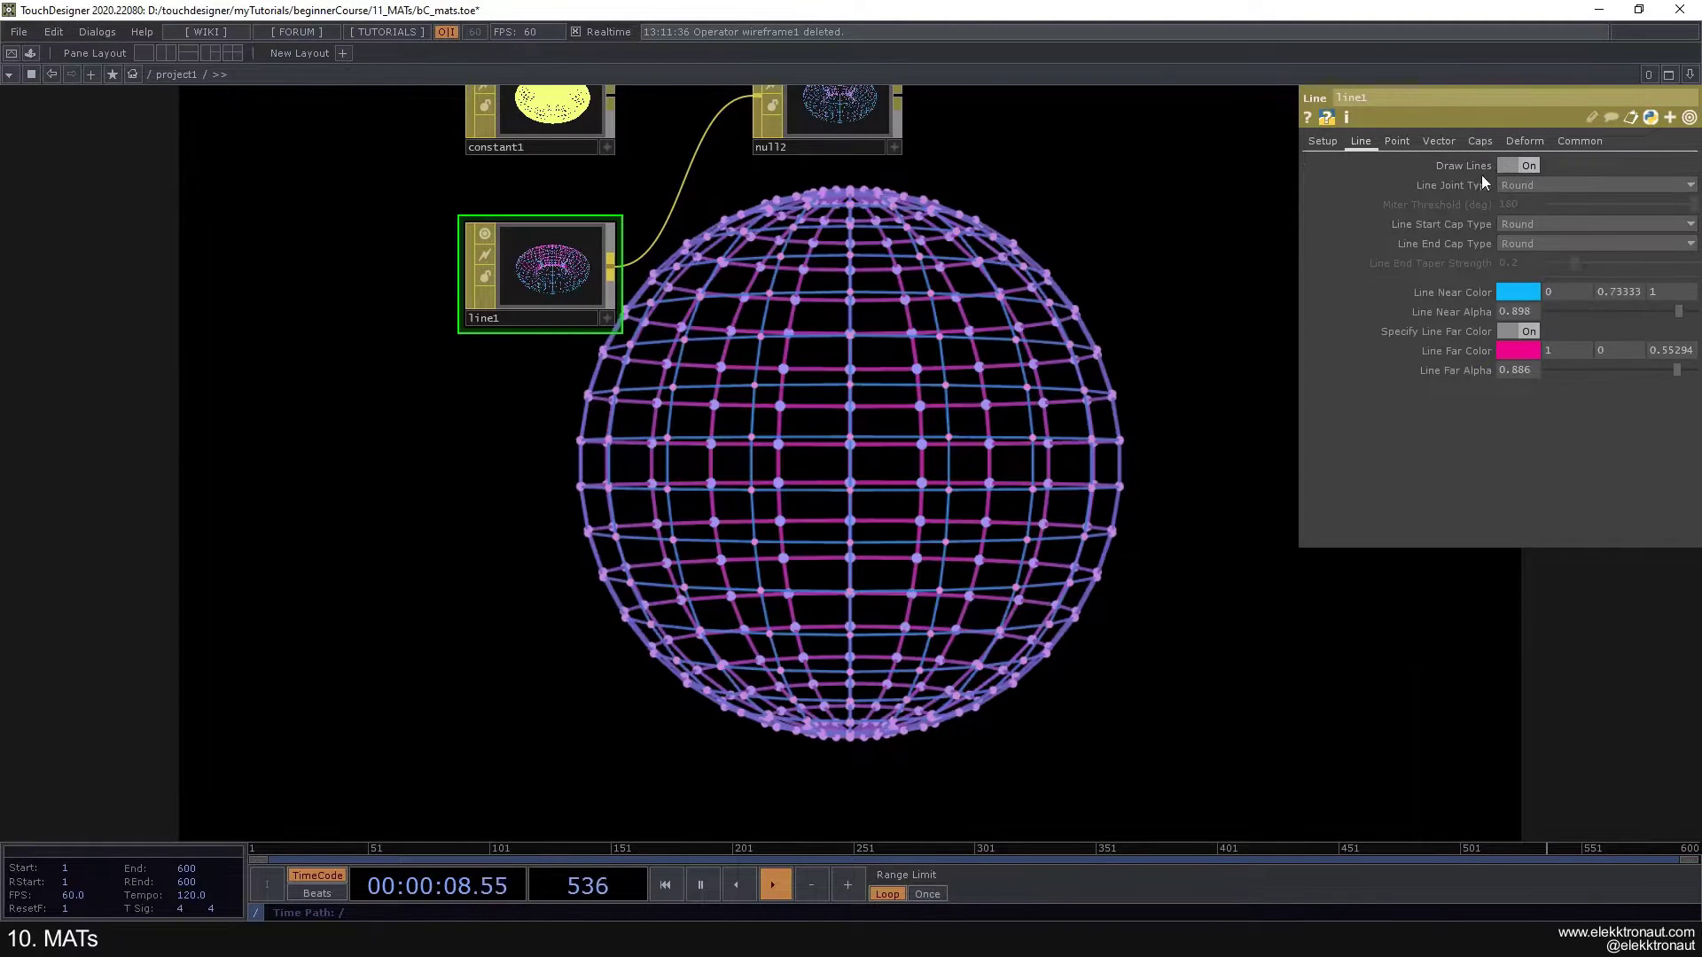
left_click(1396, 142)
left_click(1360, 142)
left_click(1506, 165)
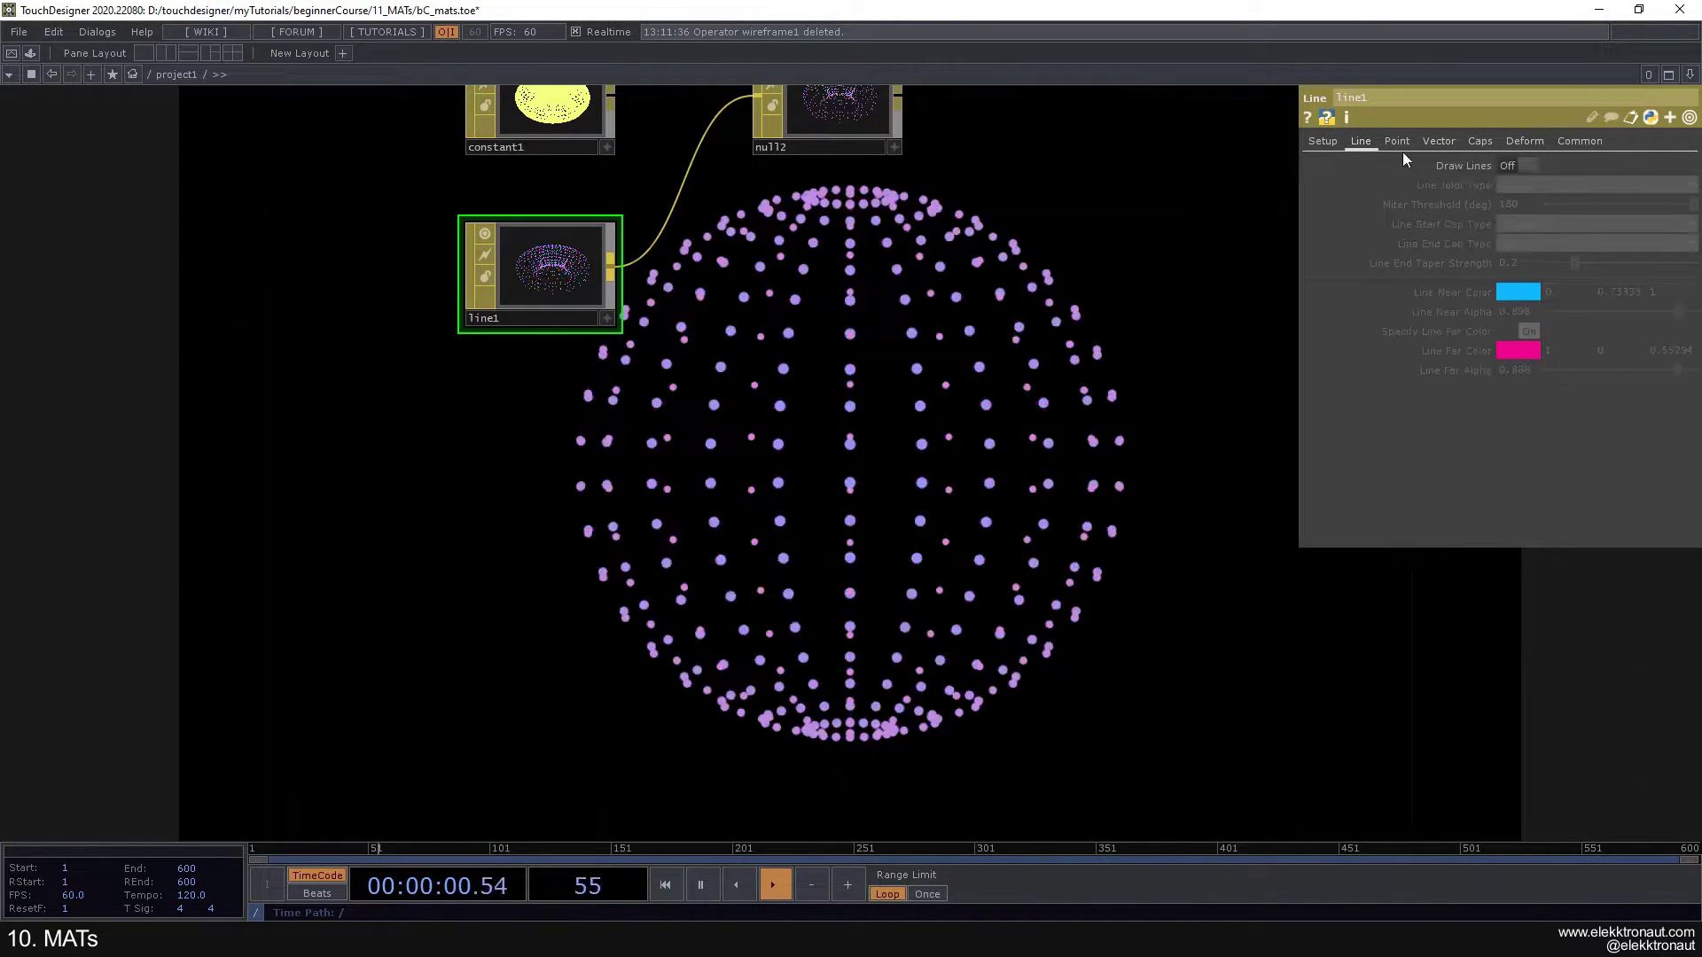
Step: Turn off Draw Points and turn on Draw Vectors for the Line MAT, using the N attribute
left_click(1395, 141)
left_click(1507, 167)
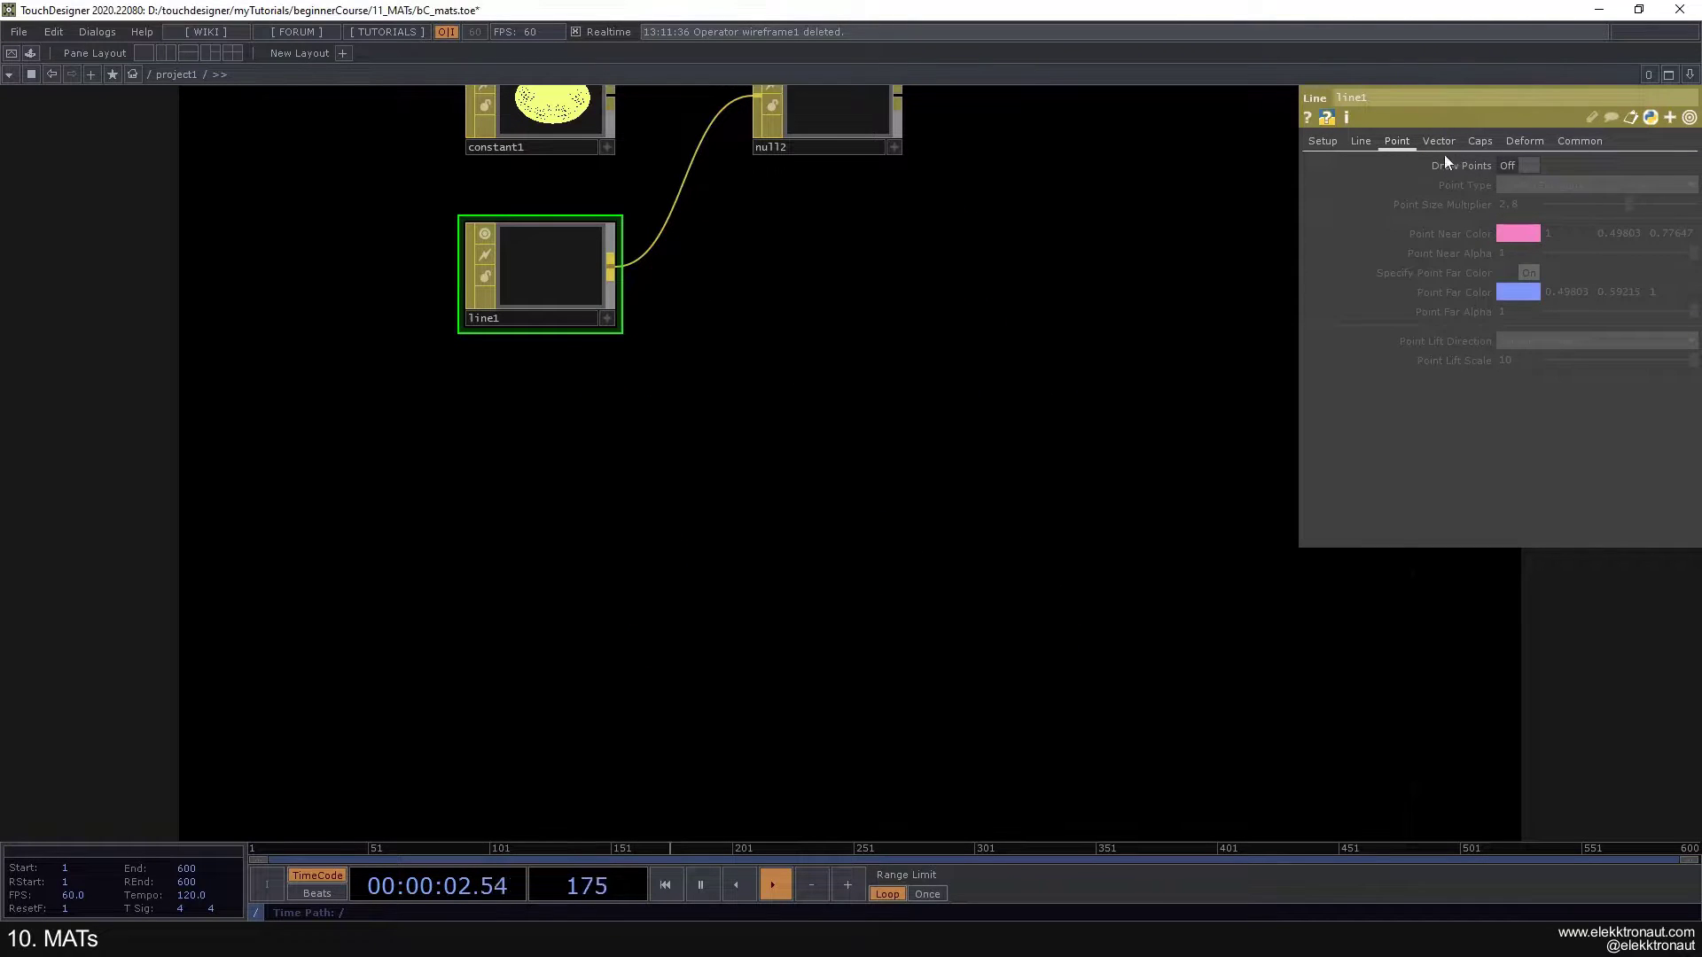
left_click(1440, 142)
left_click(1520, 166)
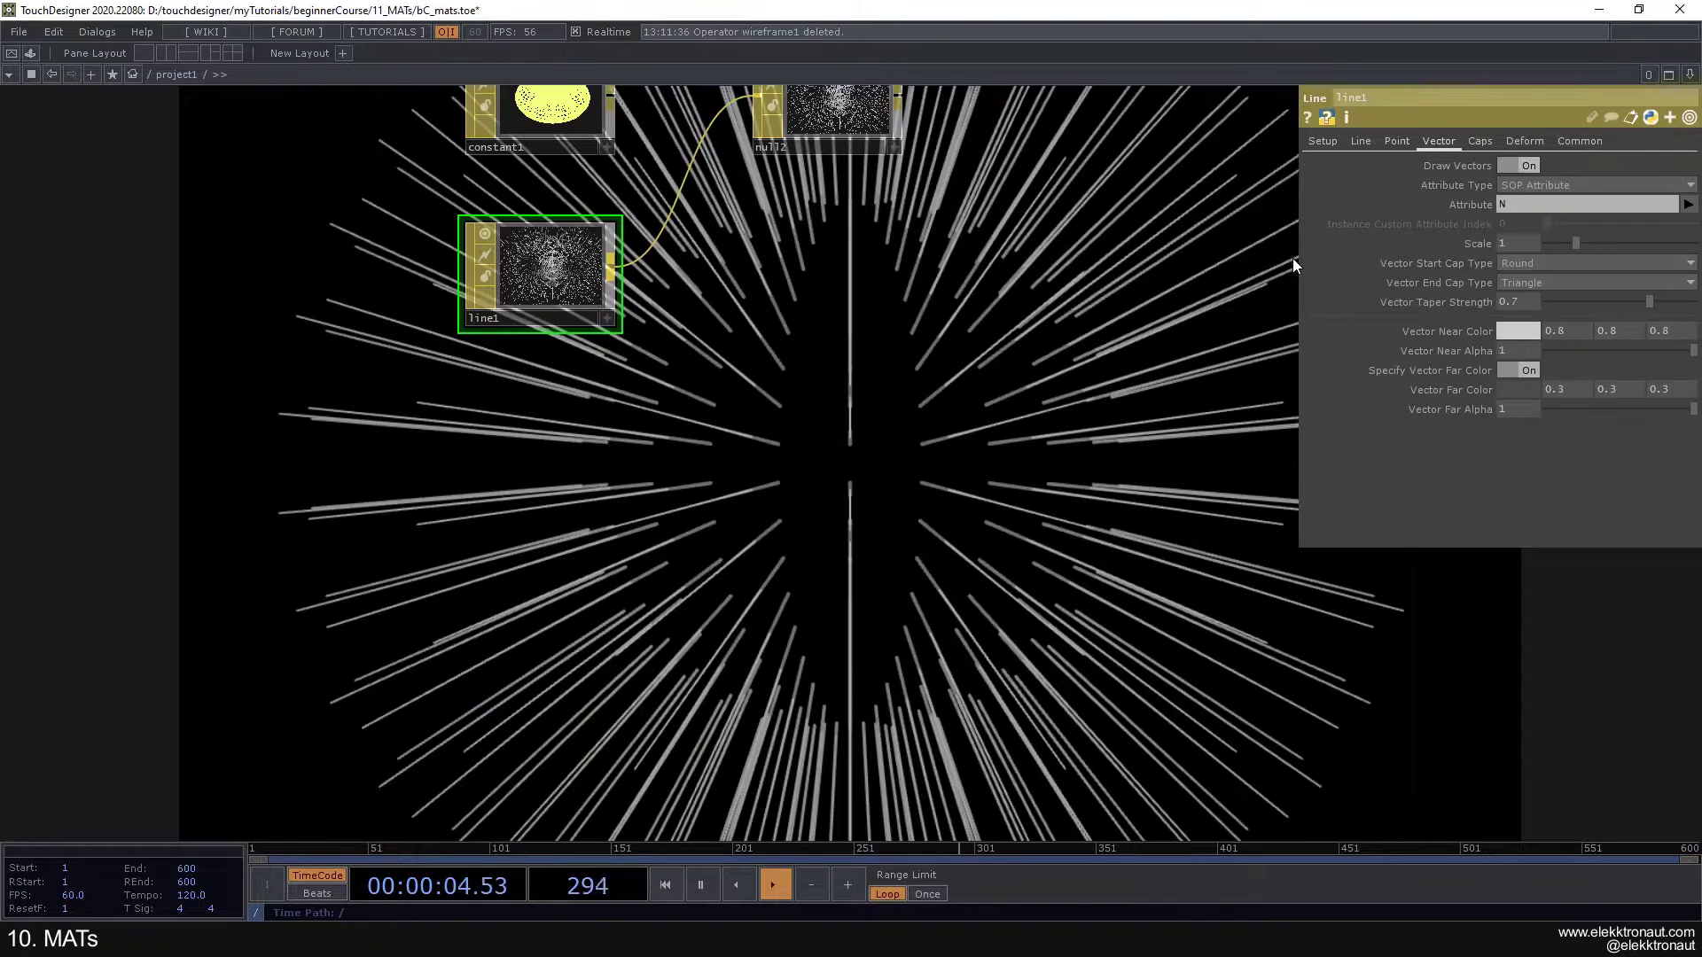
Step: Display the point normals in the sphere1 node's viewer
scroll(828, 346, "down", 4)
left_click_drag(769, 346, 920, 564)
scroll(598, 315, "up", 3)
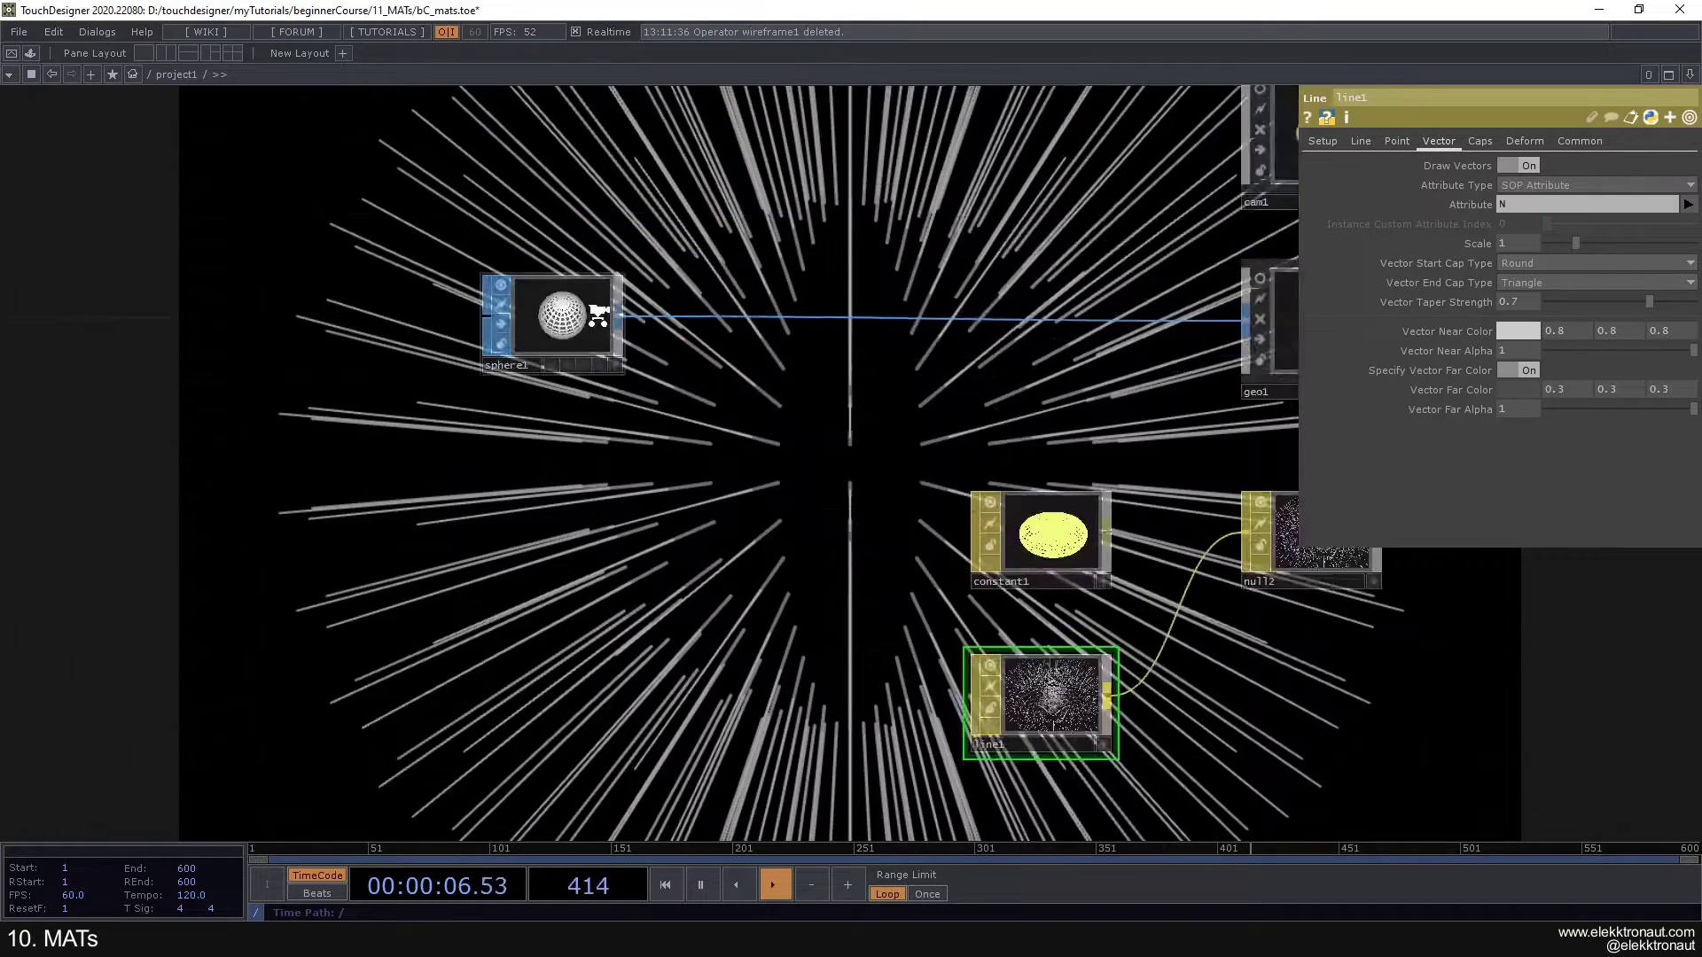
scroll(598, 315, "up", 2)
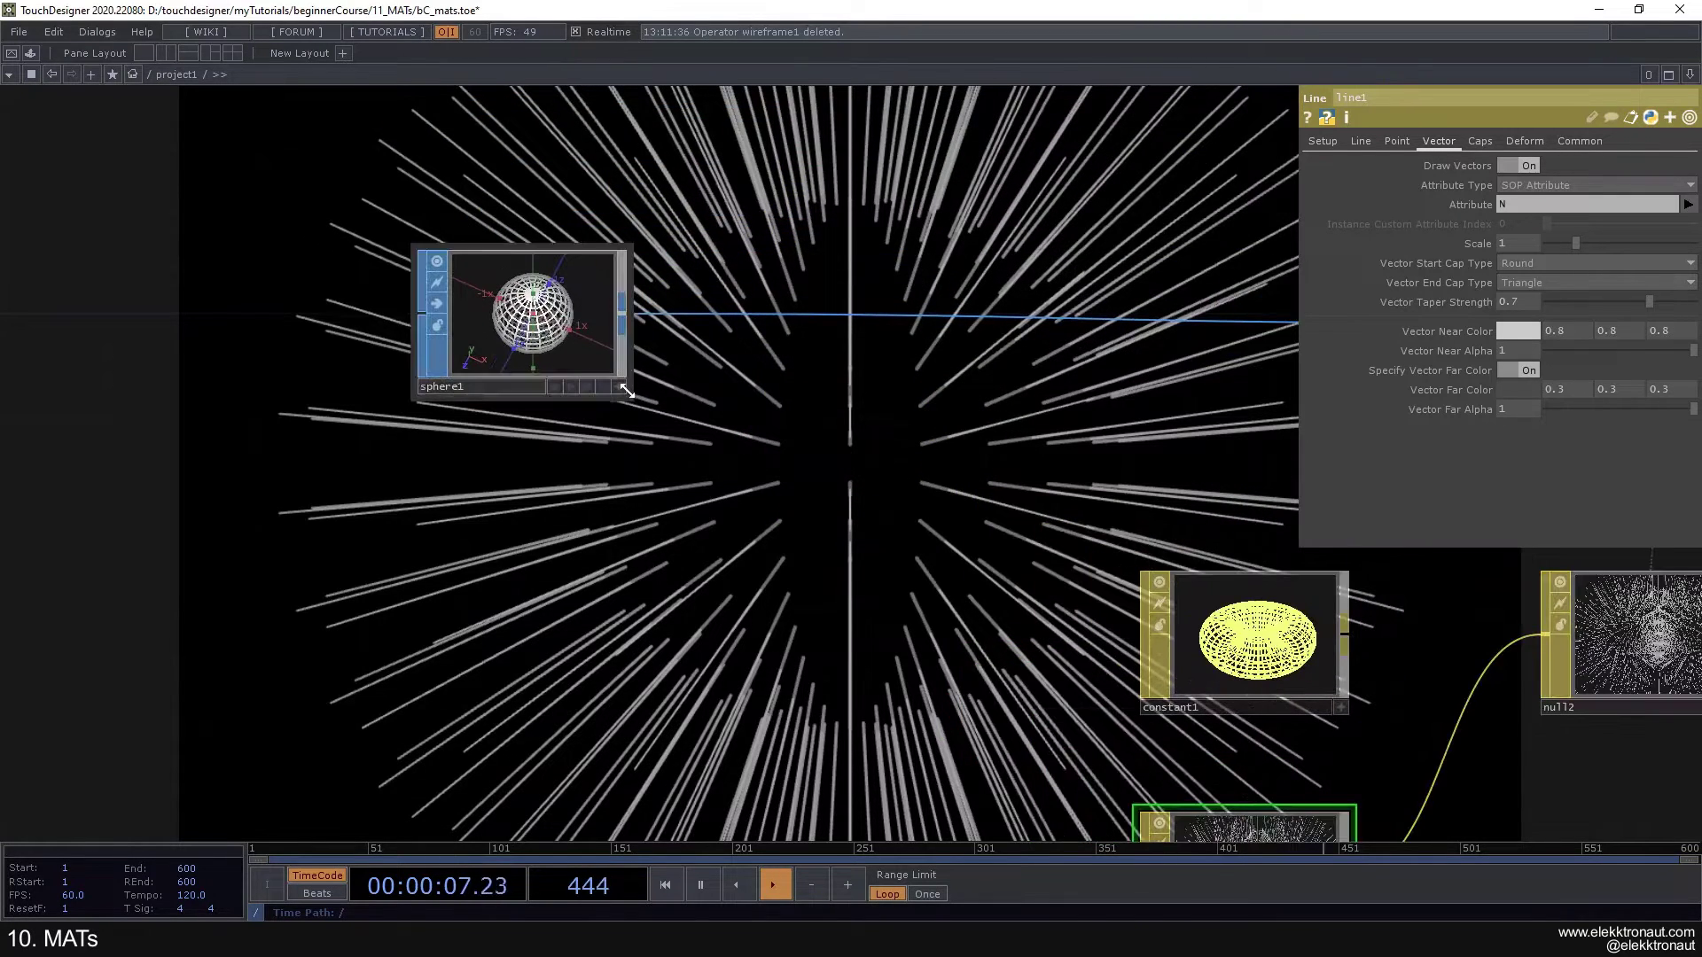
right_click(561, 318)
left_click(611, 265)
left_click(304, 167)
left_click(523, 101)
scroll(583, 364, "down", 2)
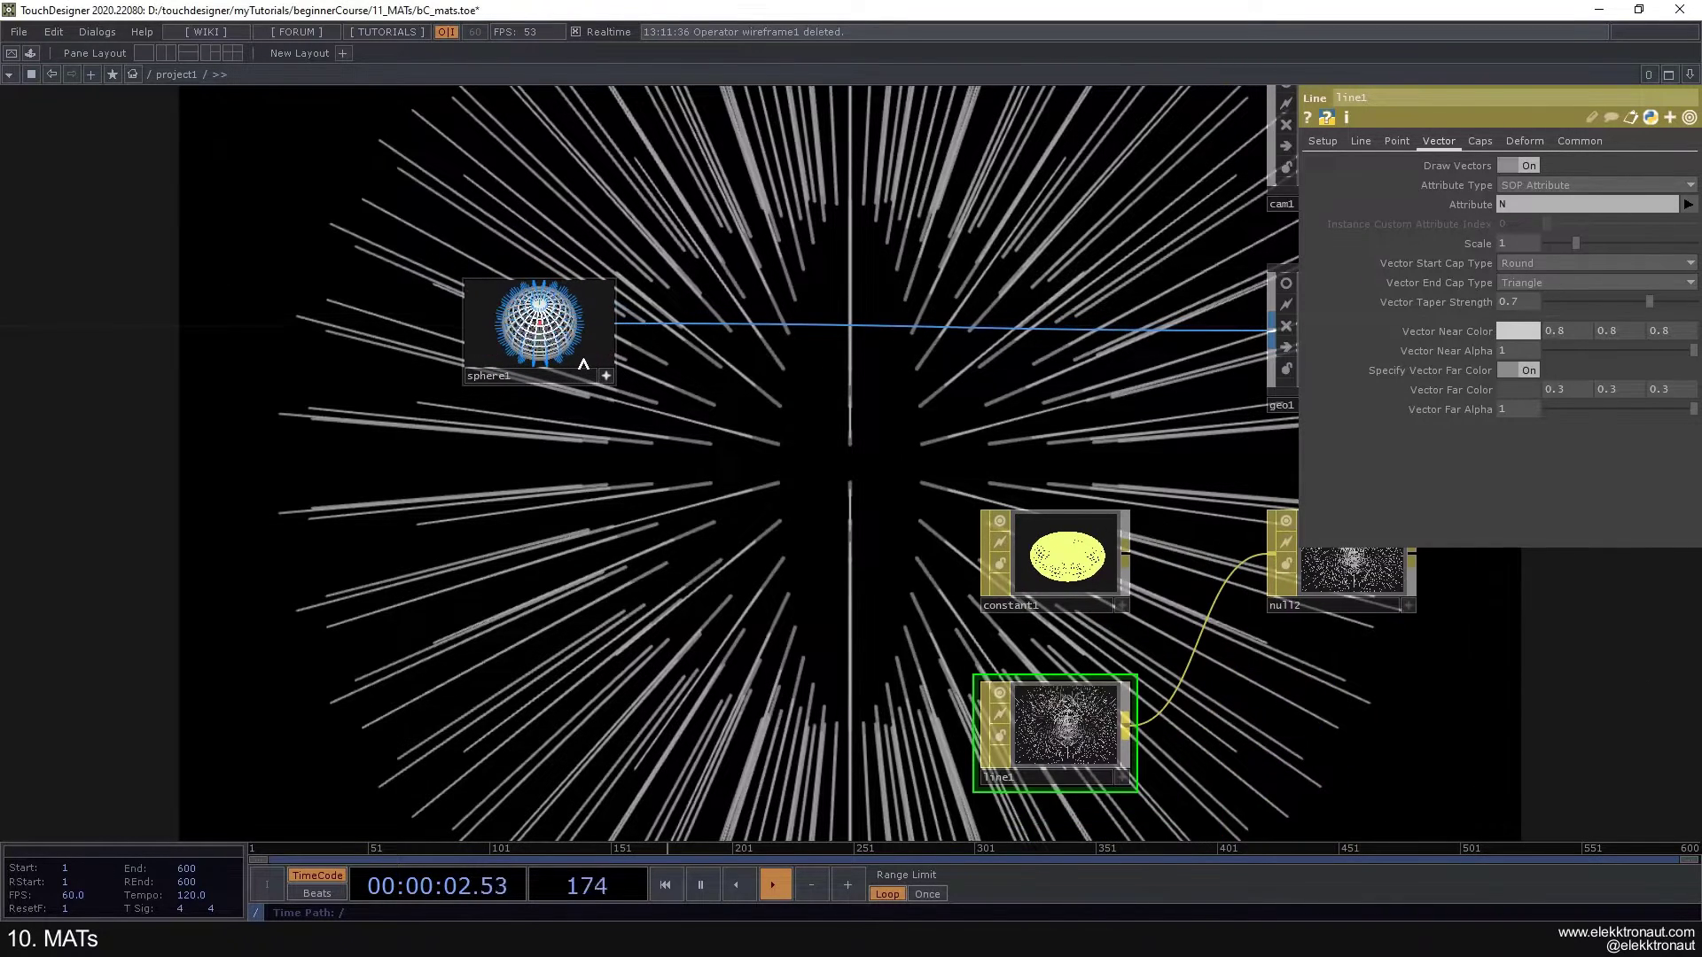
Step: Deactivate the sphere1 node's viewer and switch its preview off
left_click(604, 377)
scroll(606, 395, "down", 3)
left_click_drag(638, 402, 401, 392)
left_click(306, 340)
Step: Turn Draw Points and Draw Lines back on for the Line MAT alongside its vectors
scroll(787, 462, "up", 3)
left_click_drag(788, 462, 625, 271)
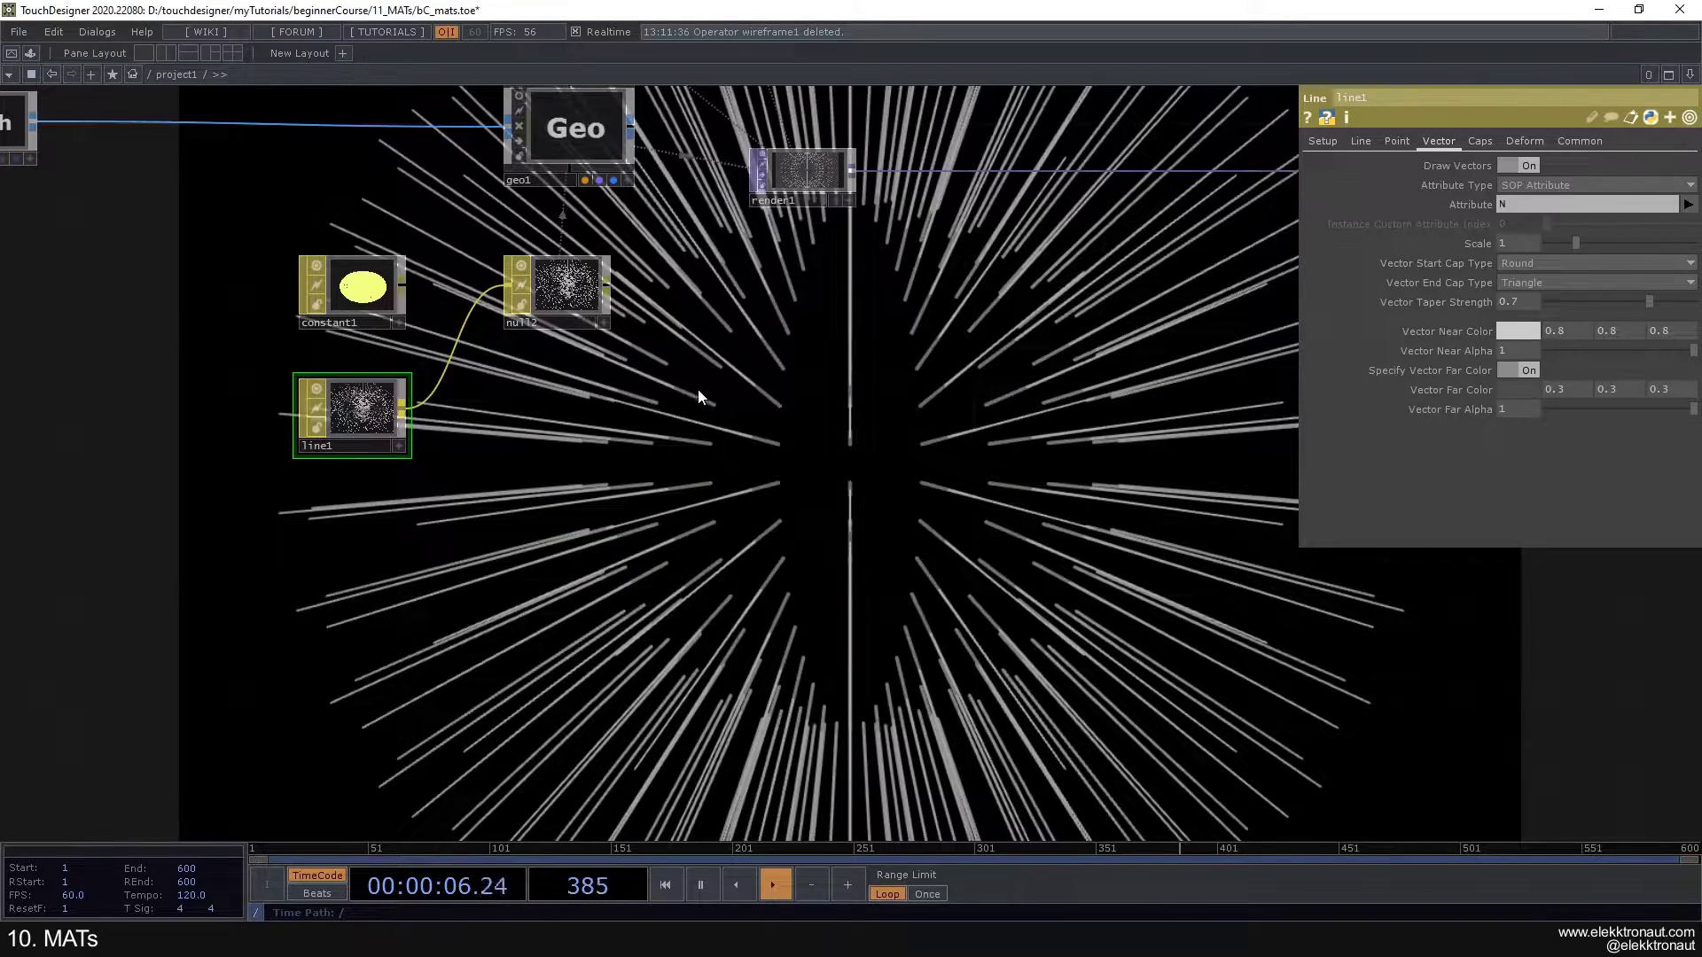
left_click(1397, 141)
left_click(1521, 166)
left_click(1360, 141)
left_click(1523, 167)
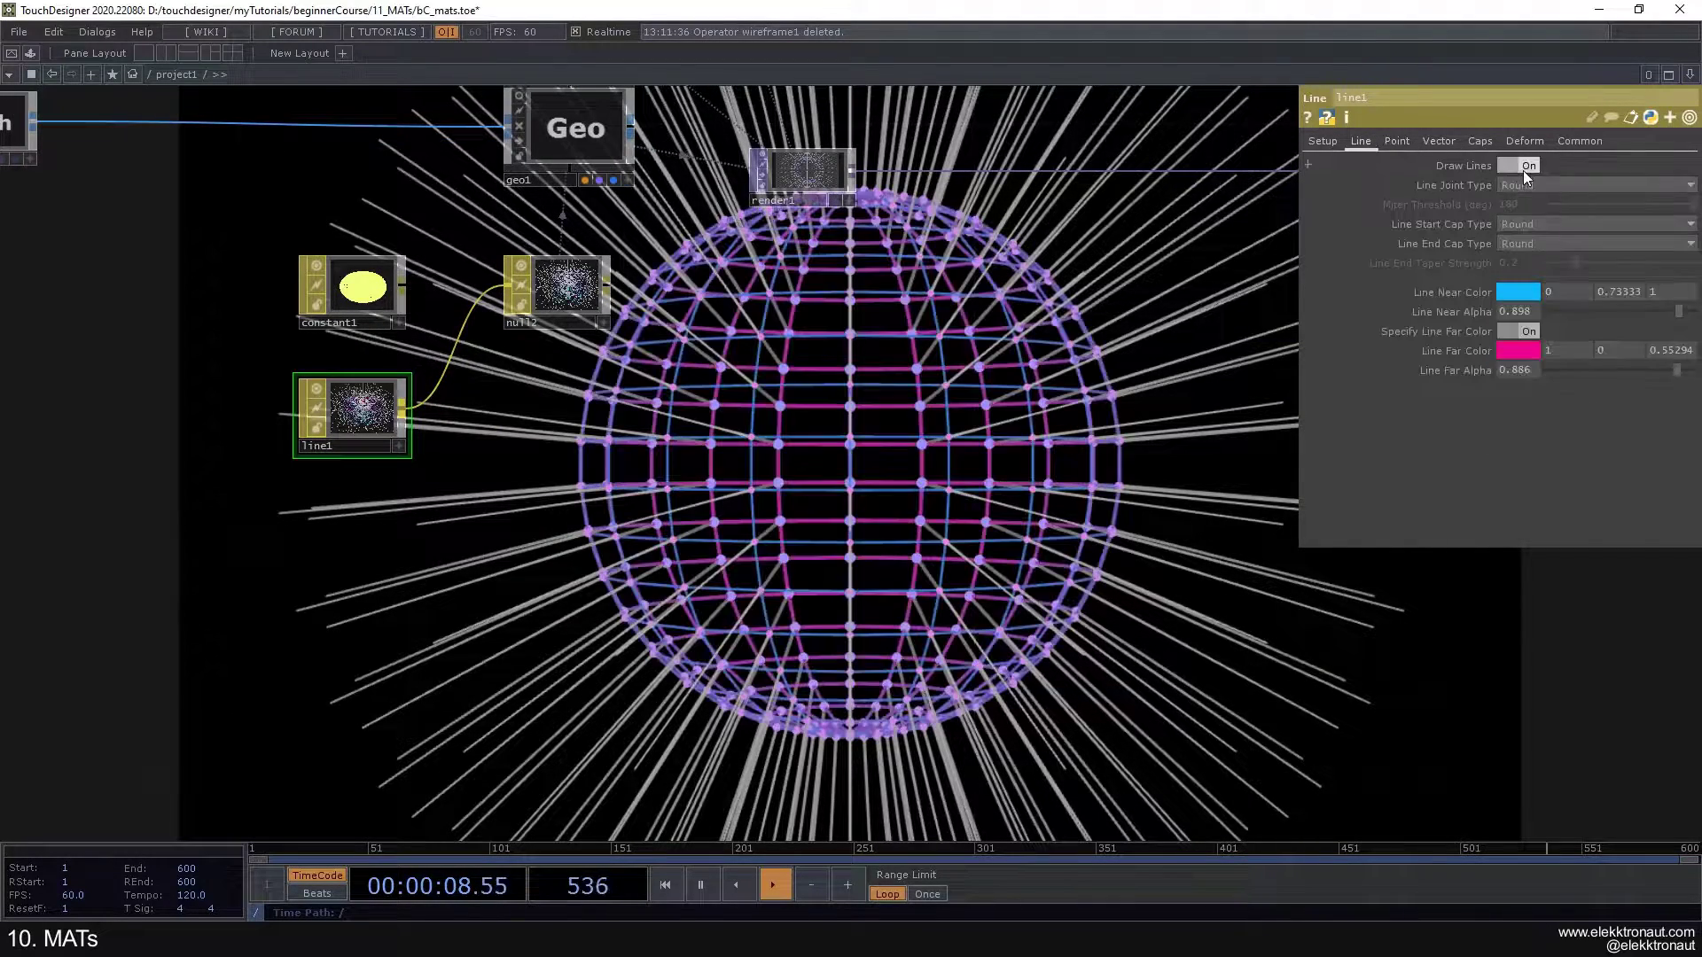
Step: Drive geo1's Y rotation with the expression absTime.frame
scroll(1042, 322, "down", 3)
left_click_drag(854, 352, 891, 461)
scroll(832, 458, "up", 3)
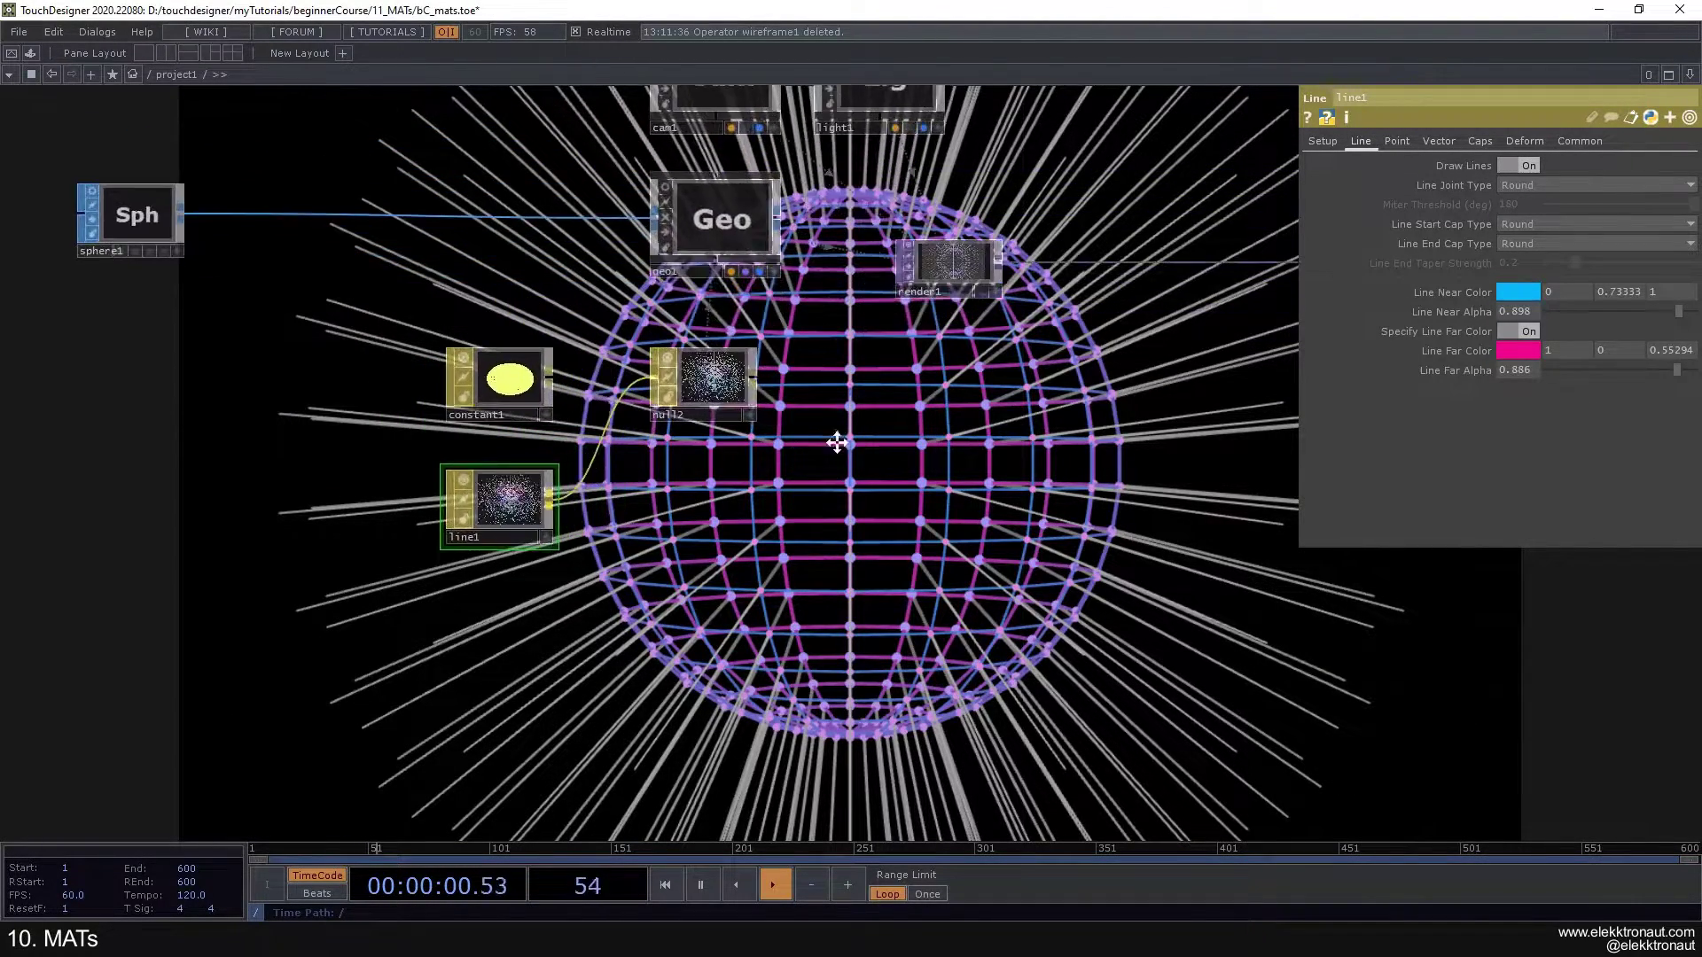
left_click(673, 290)
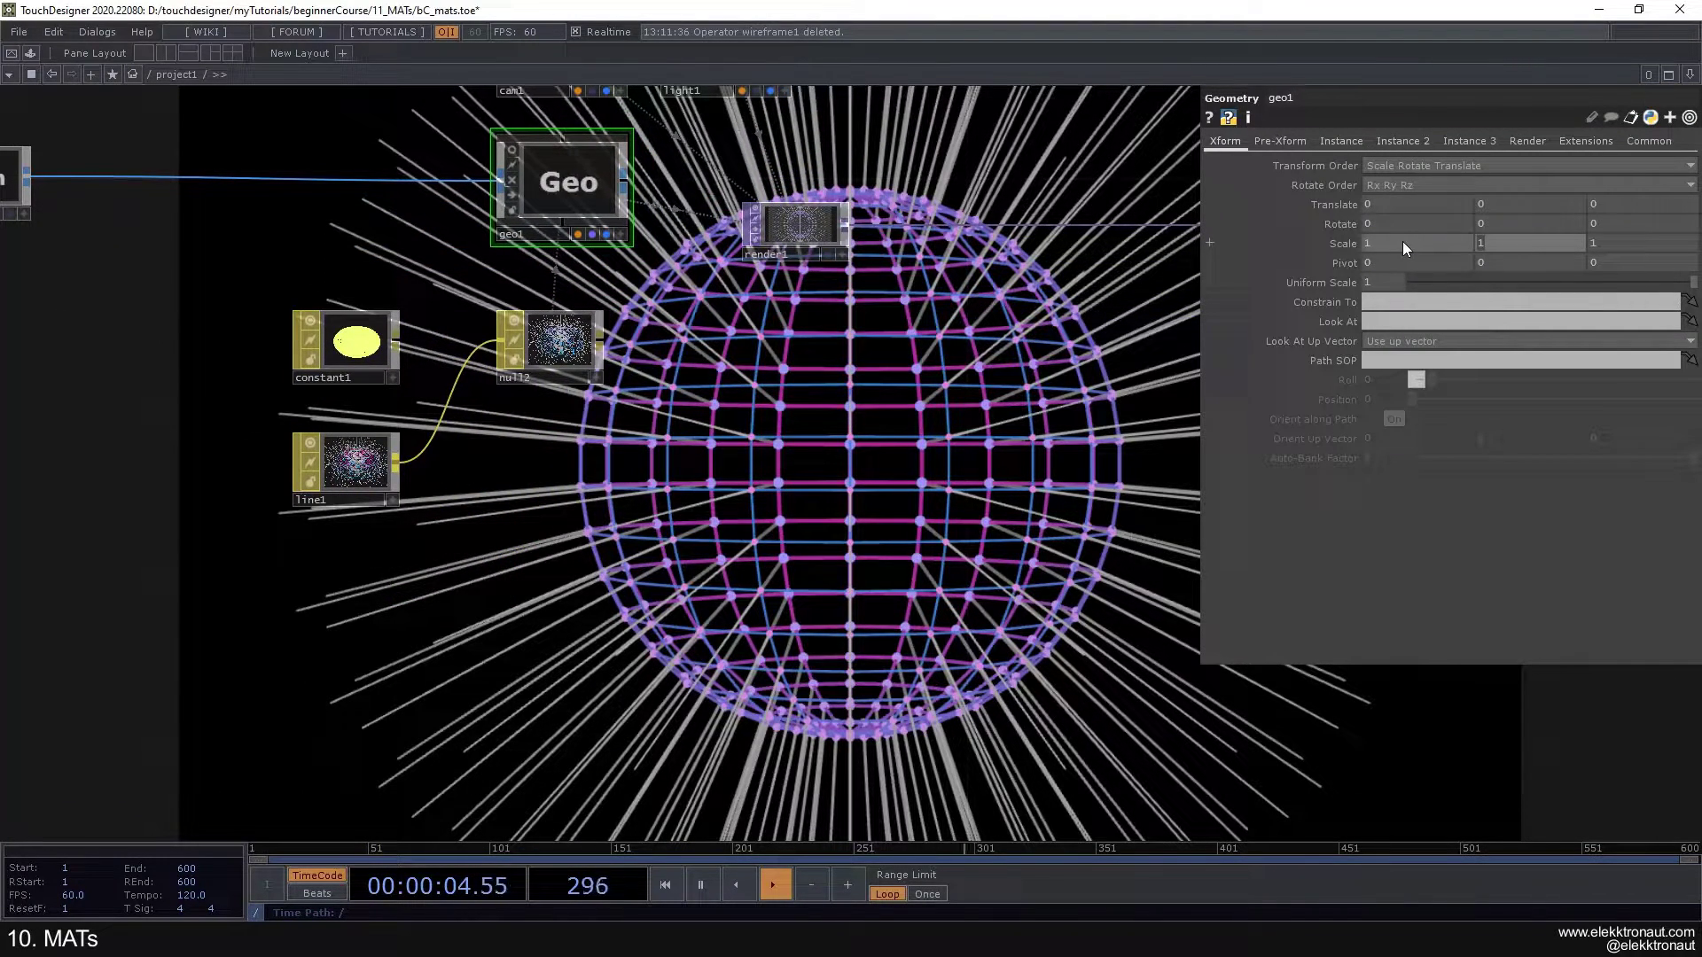
left_click(1495, 225)
type("ab")
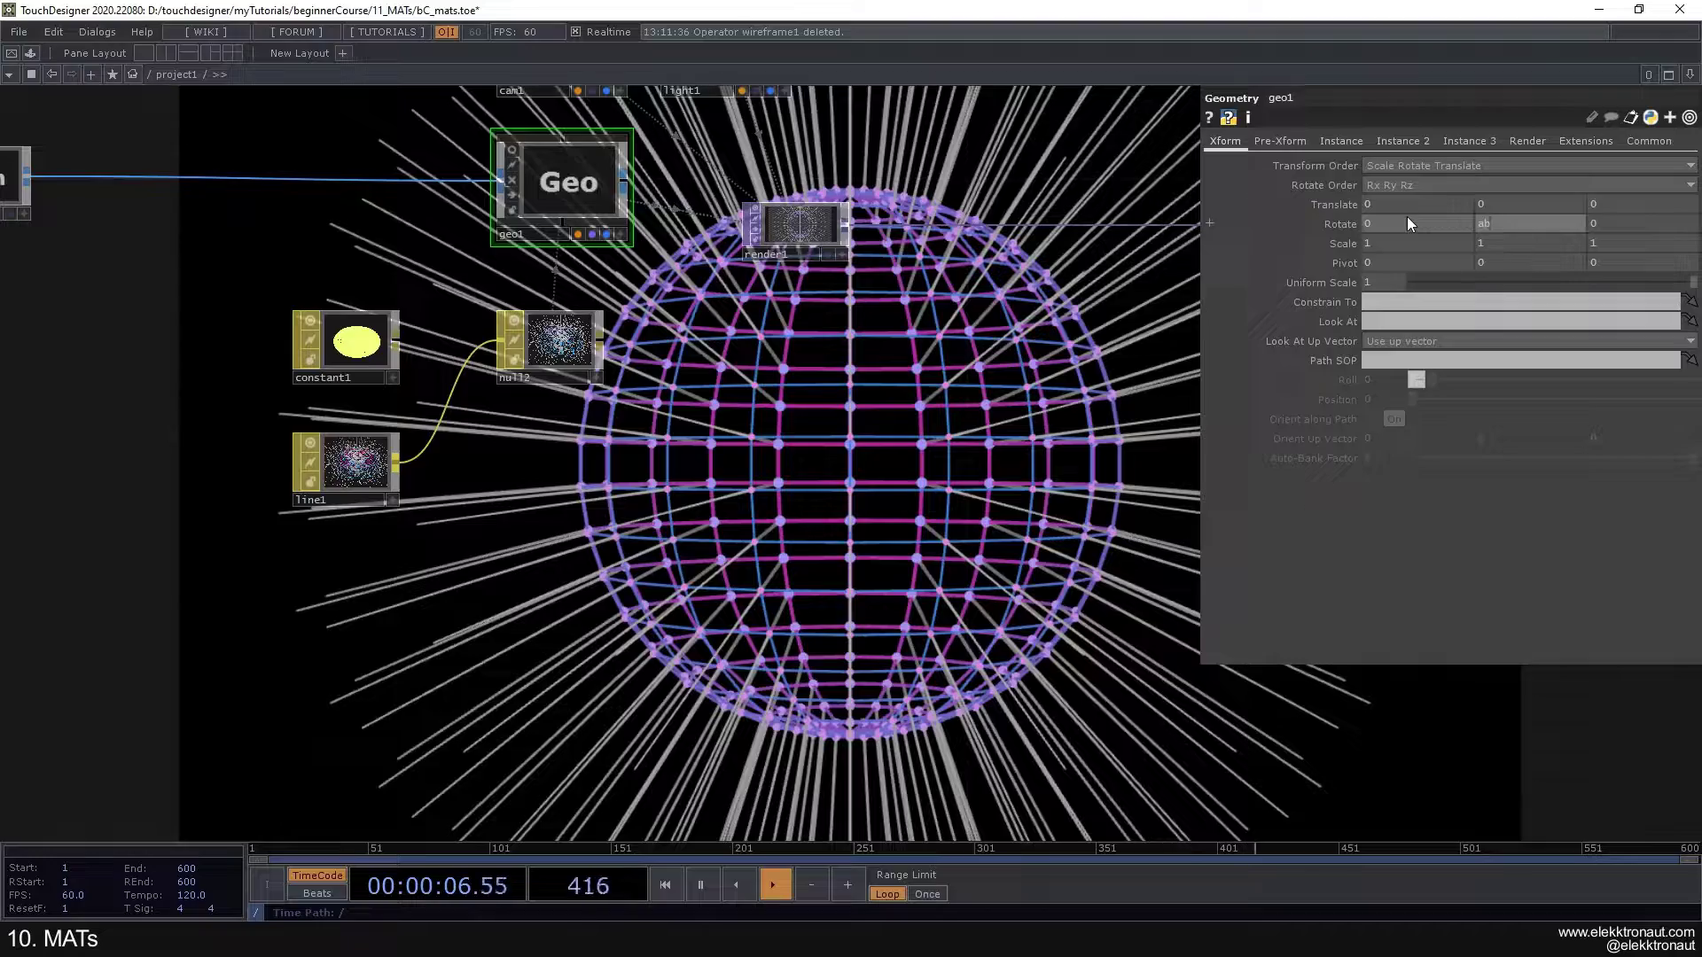
type("sTime.seconds")
key("Return")
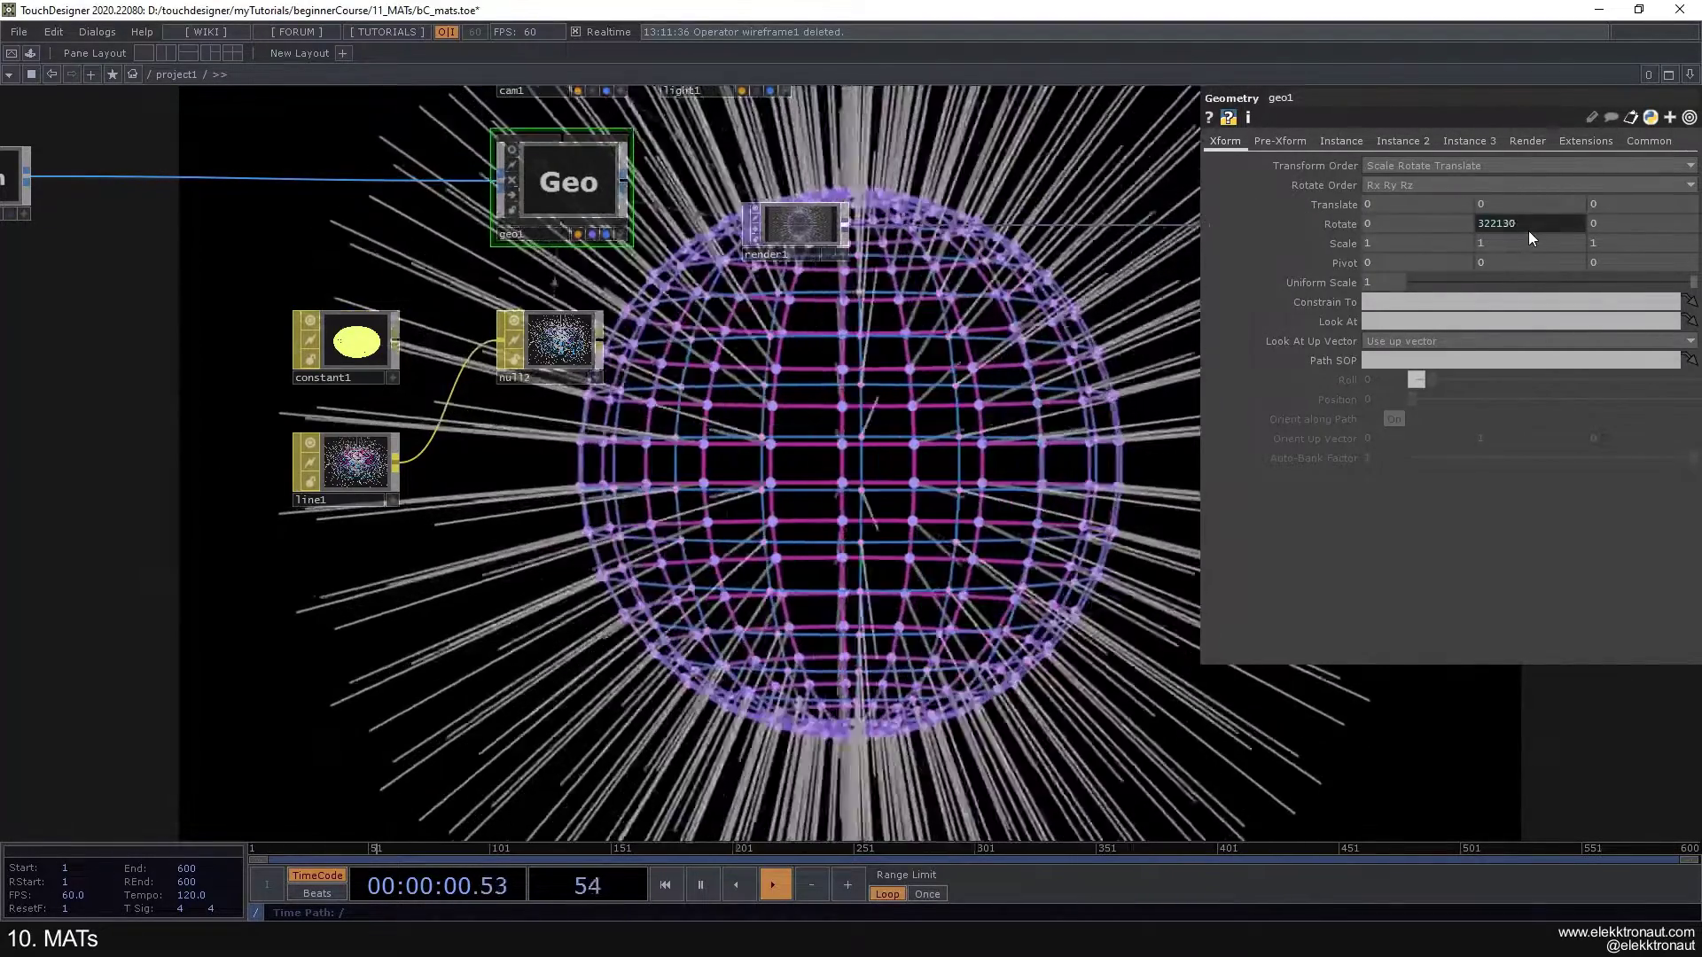
Step: Slow geo1's Y rotation by multiplying its expression by .5 and reducing the factor to .1
left_click(1533, 225)
type("* .5")
key("Return")
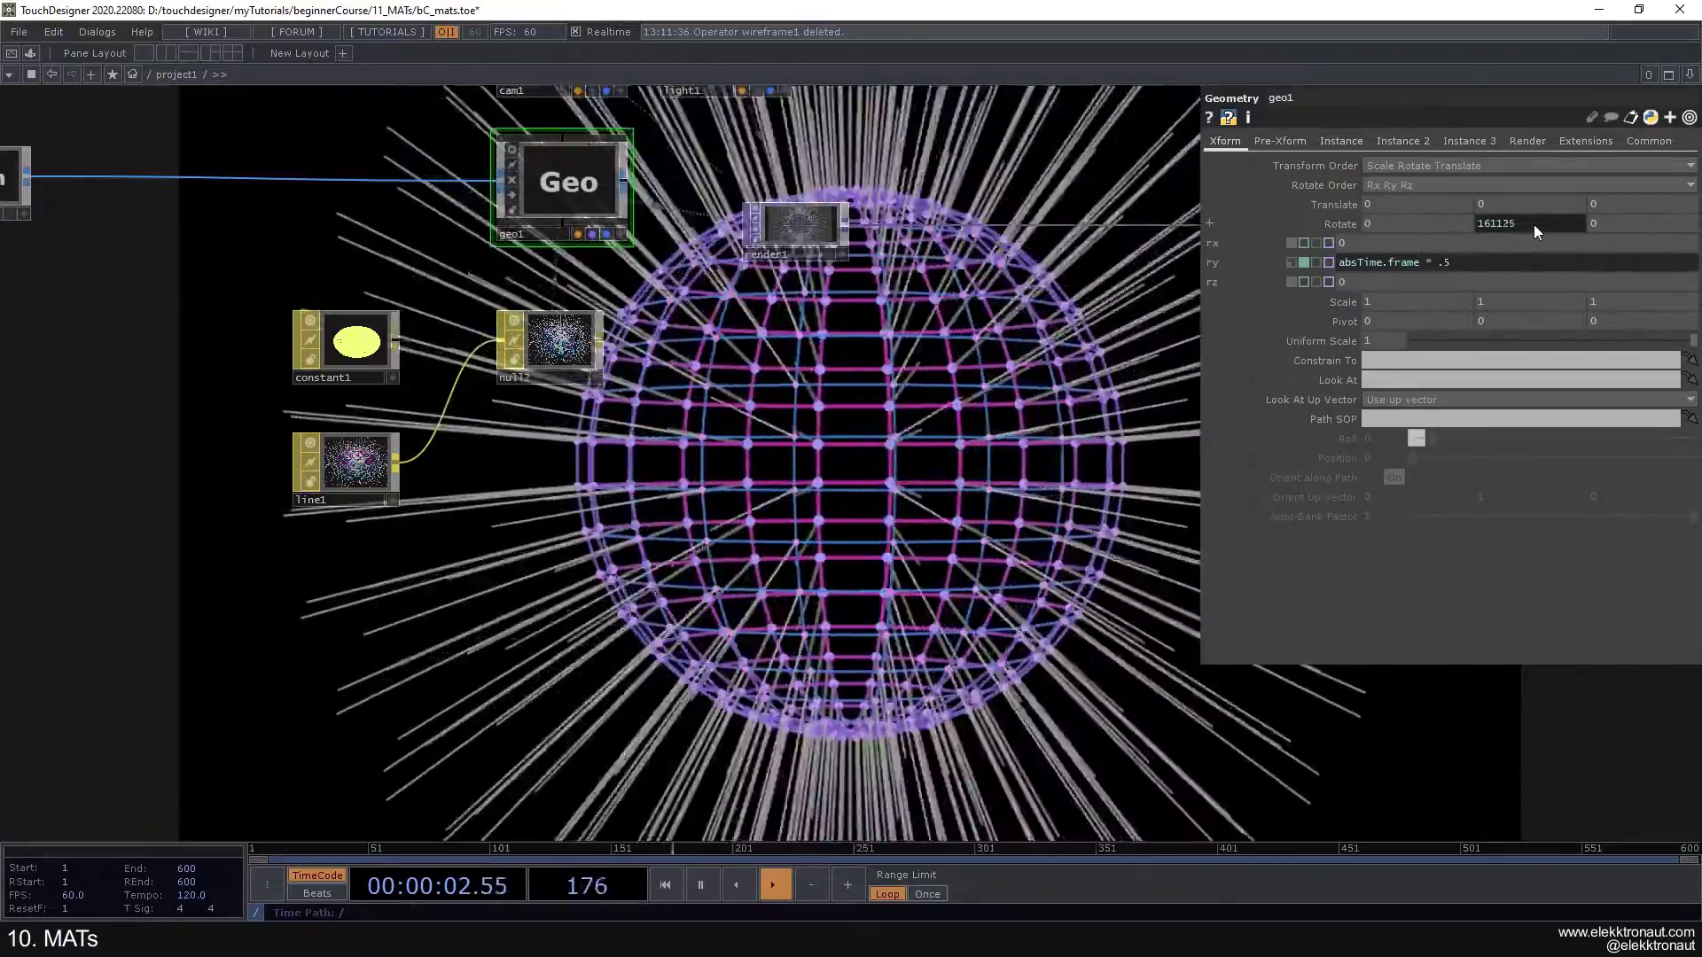
left_click(1513, 266)
key("BackSpace")
type("1")
key("Return")
Step: Review the line parameters of line1 and the detail parameters of sphere1 against the rotating render
left_click_drag(939, 412, 981, 315)
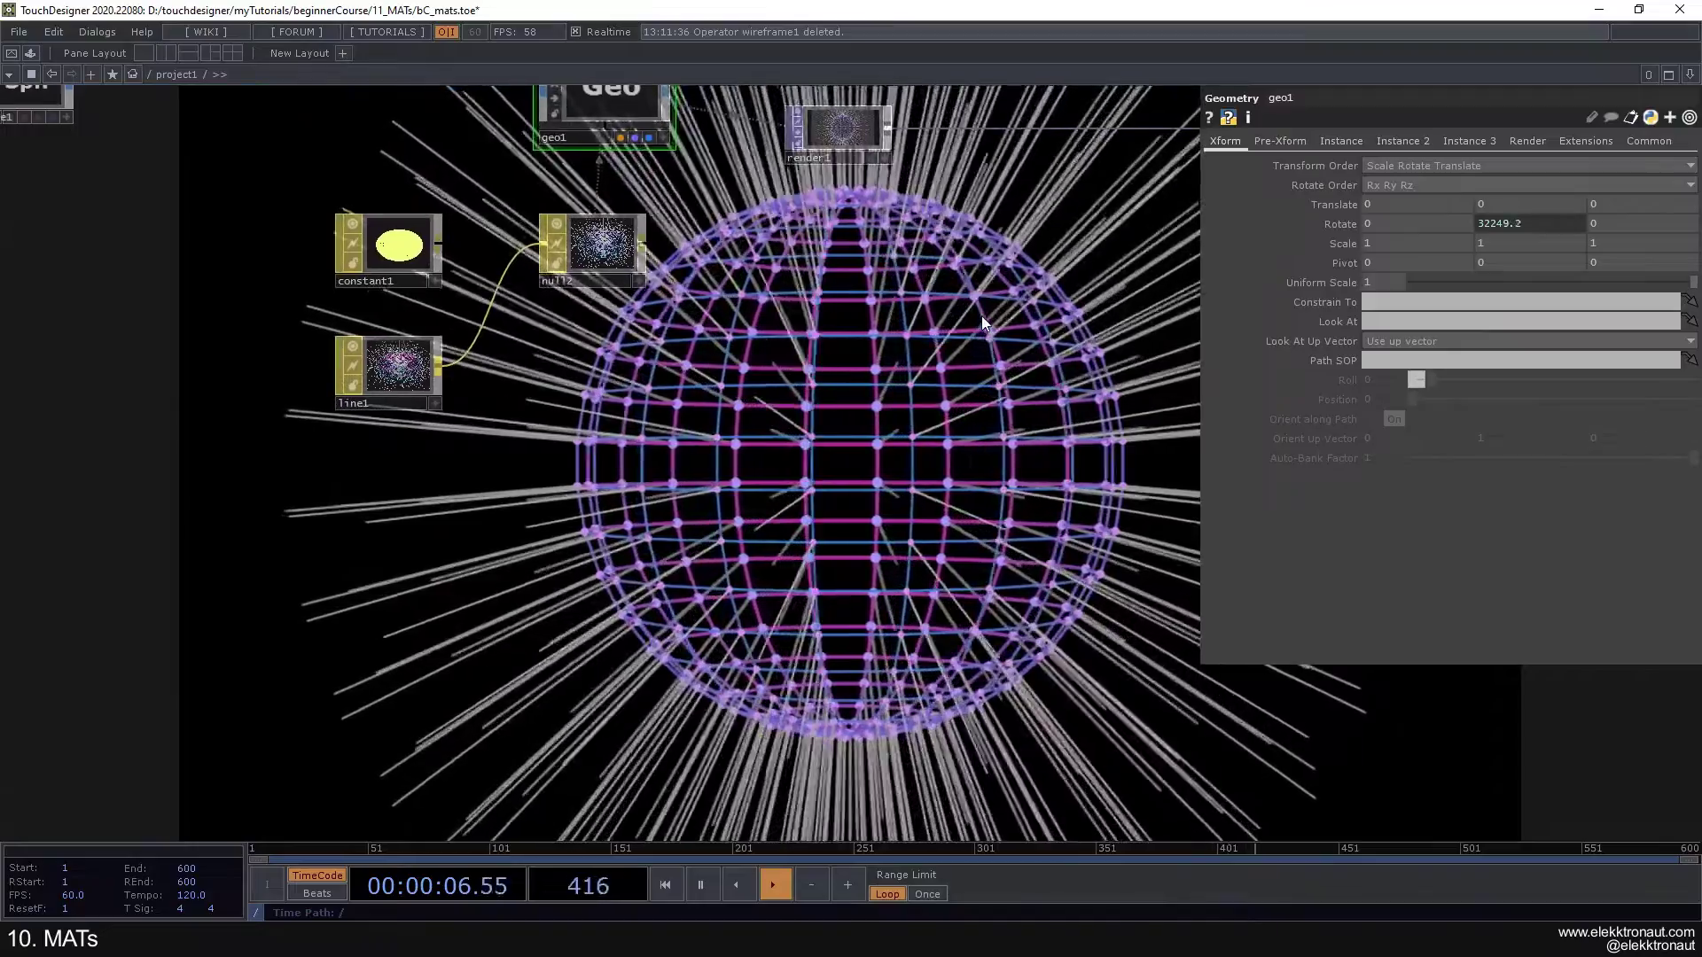
scroll(975, 317, "down", 2)
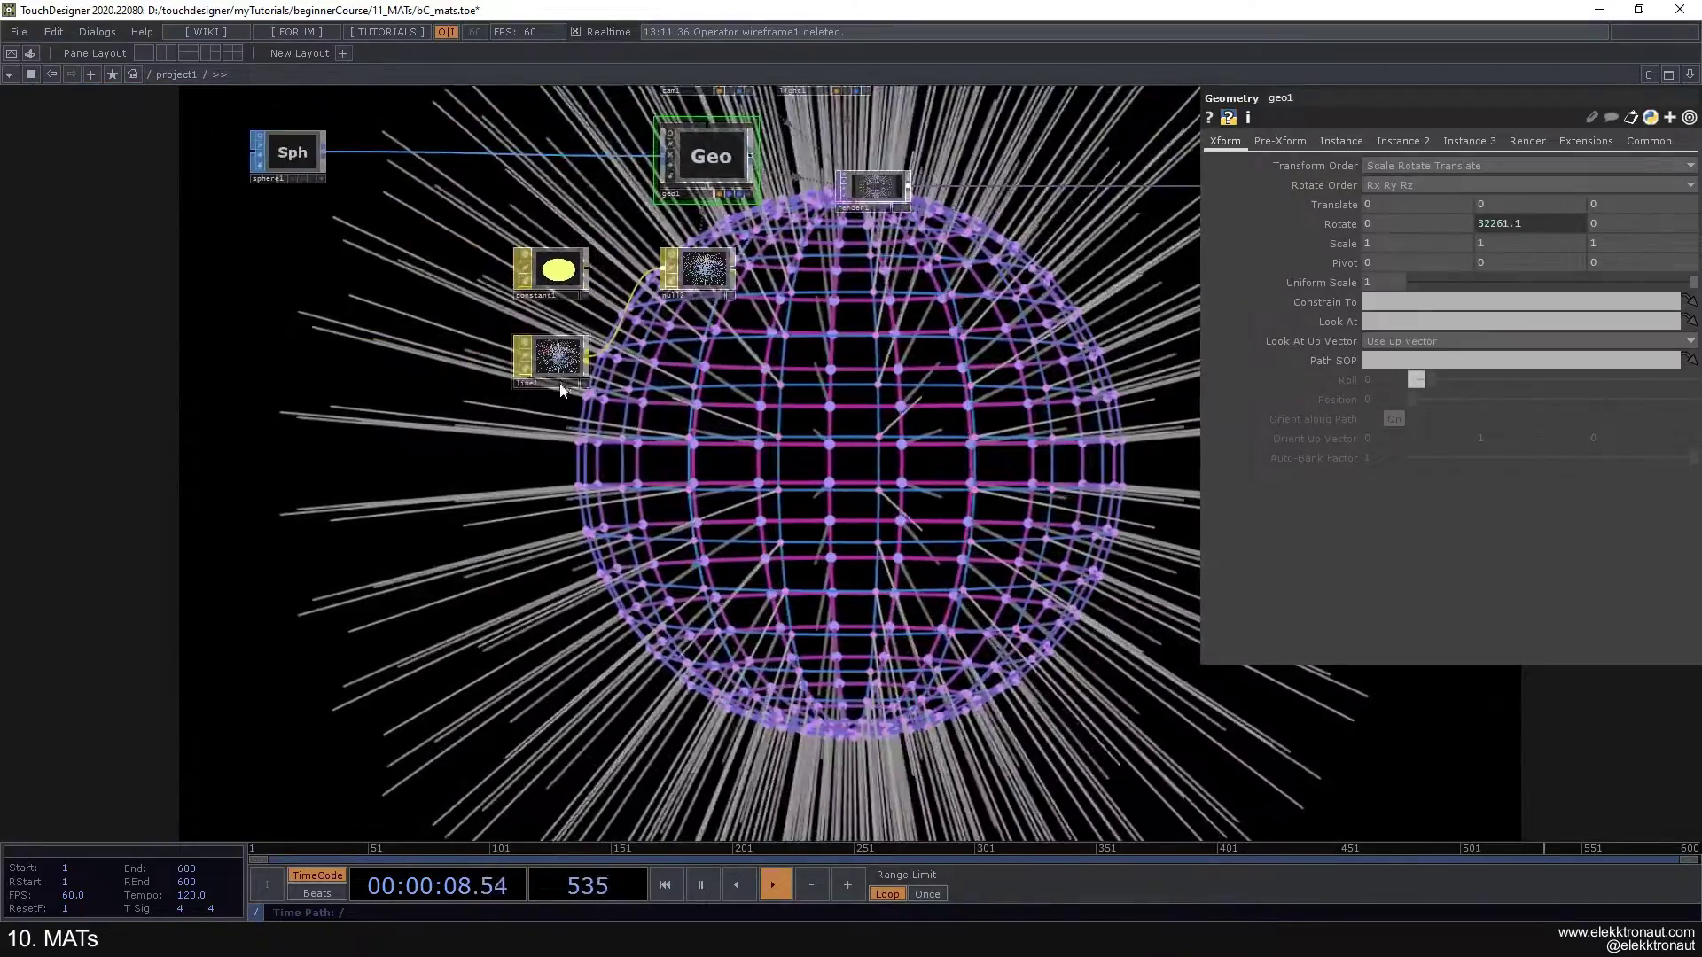
left_click(560, 367)
left_click_drag(714, 418, 703, 512)
scroll(362, 322, "up", 2)
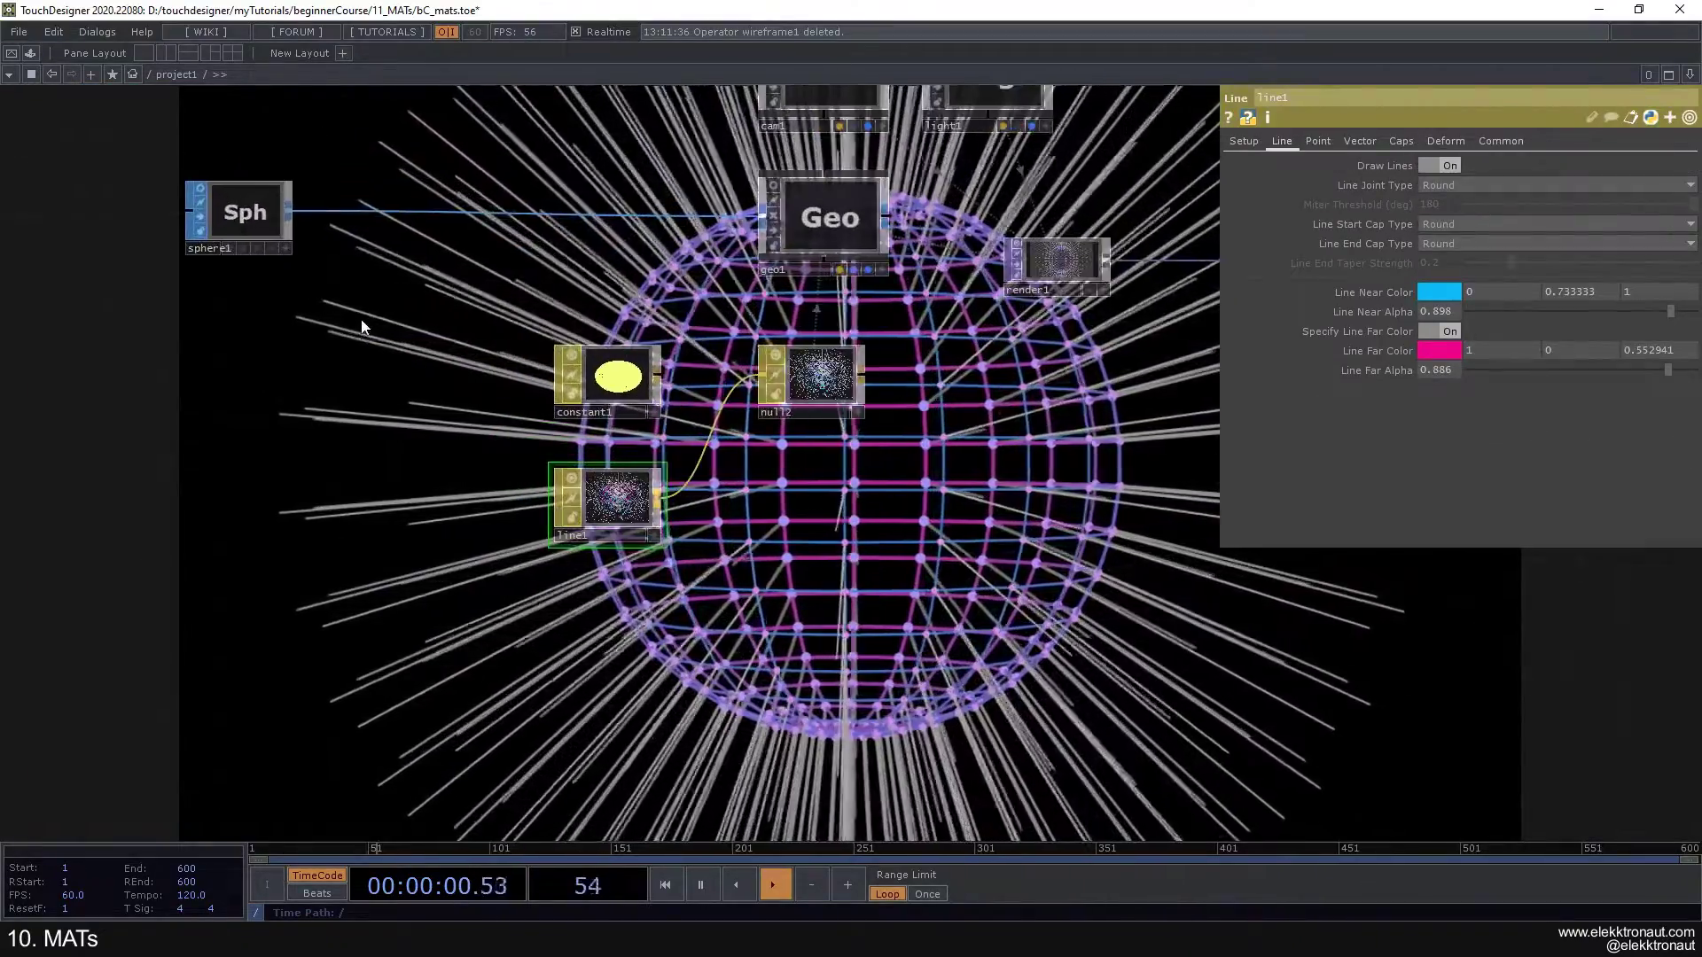
left_click_drag(362, 321, 389, 357)
left_click(272, 266)
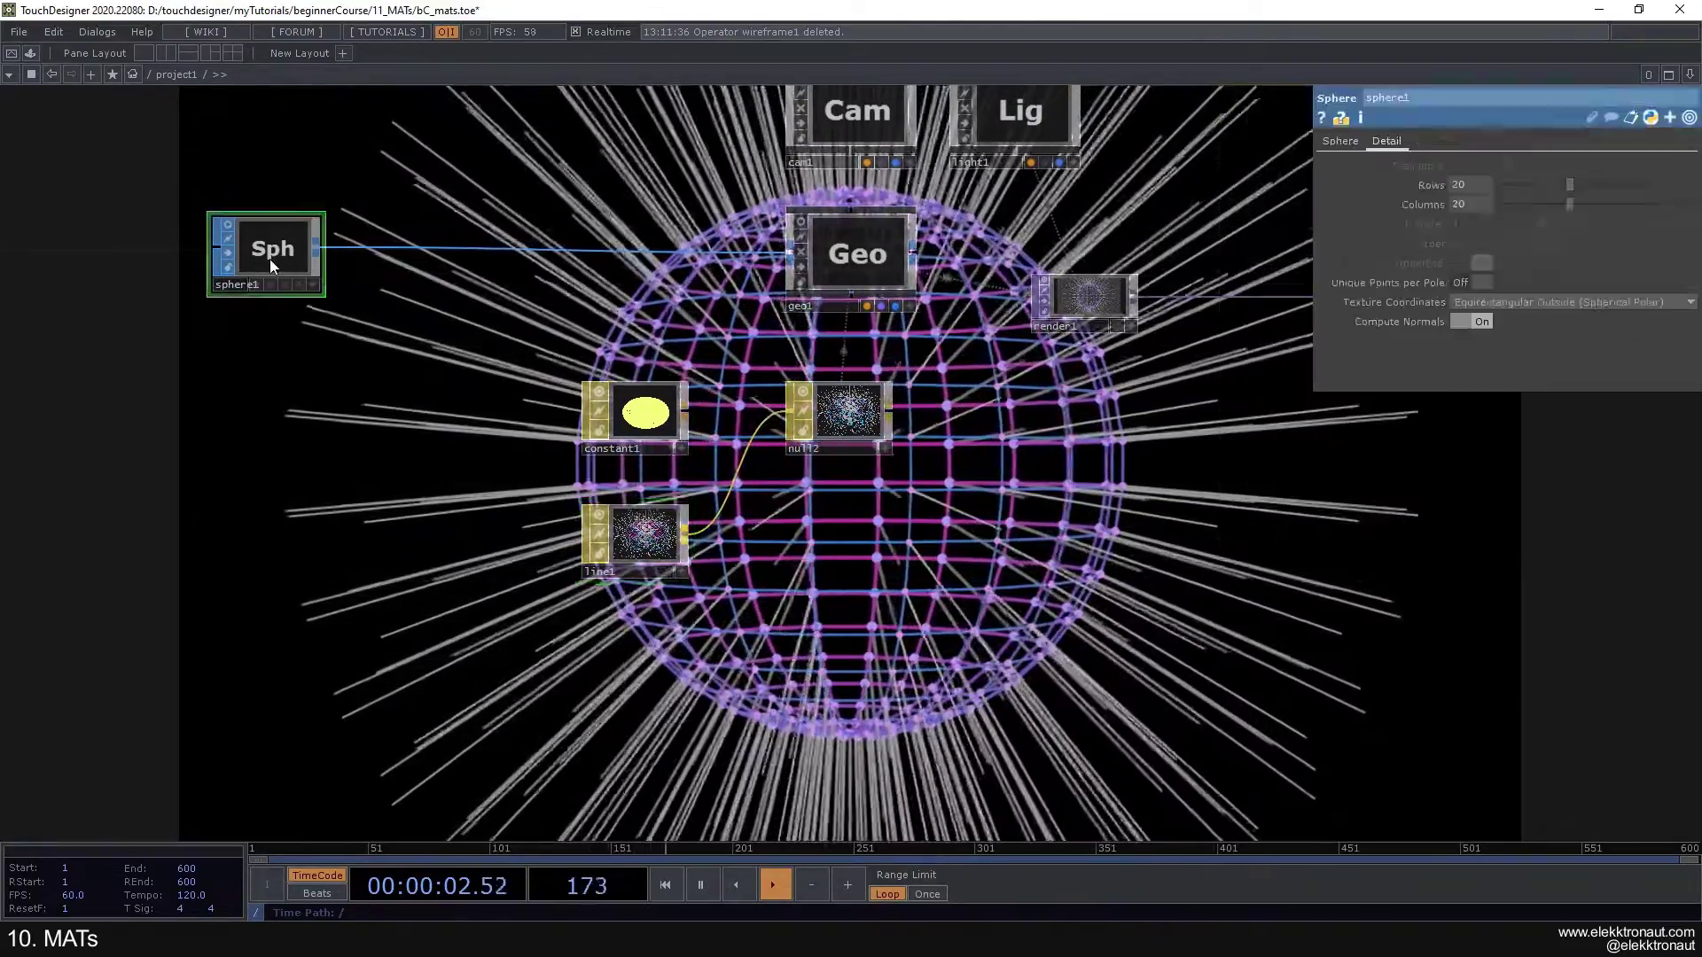
left_click_drag(634, 600, 450, 447)
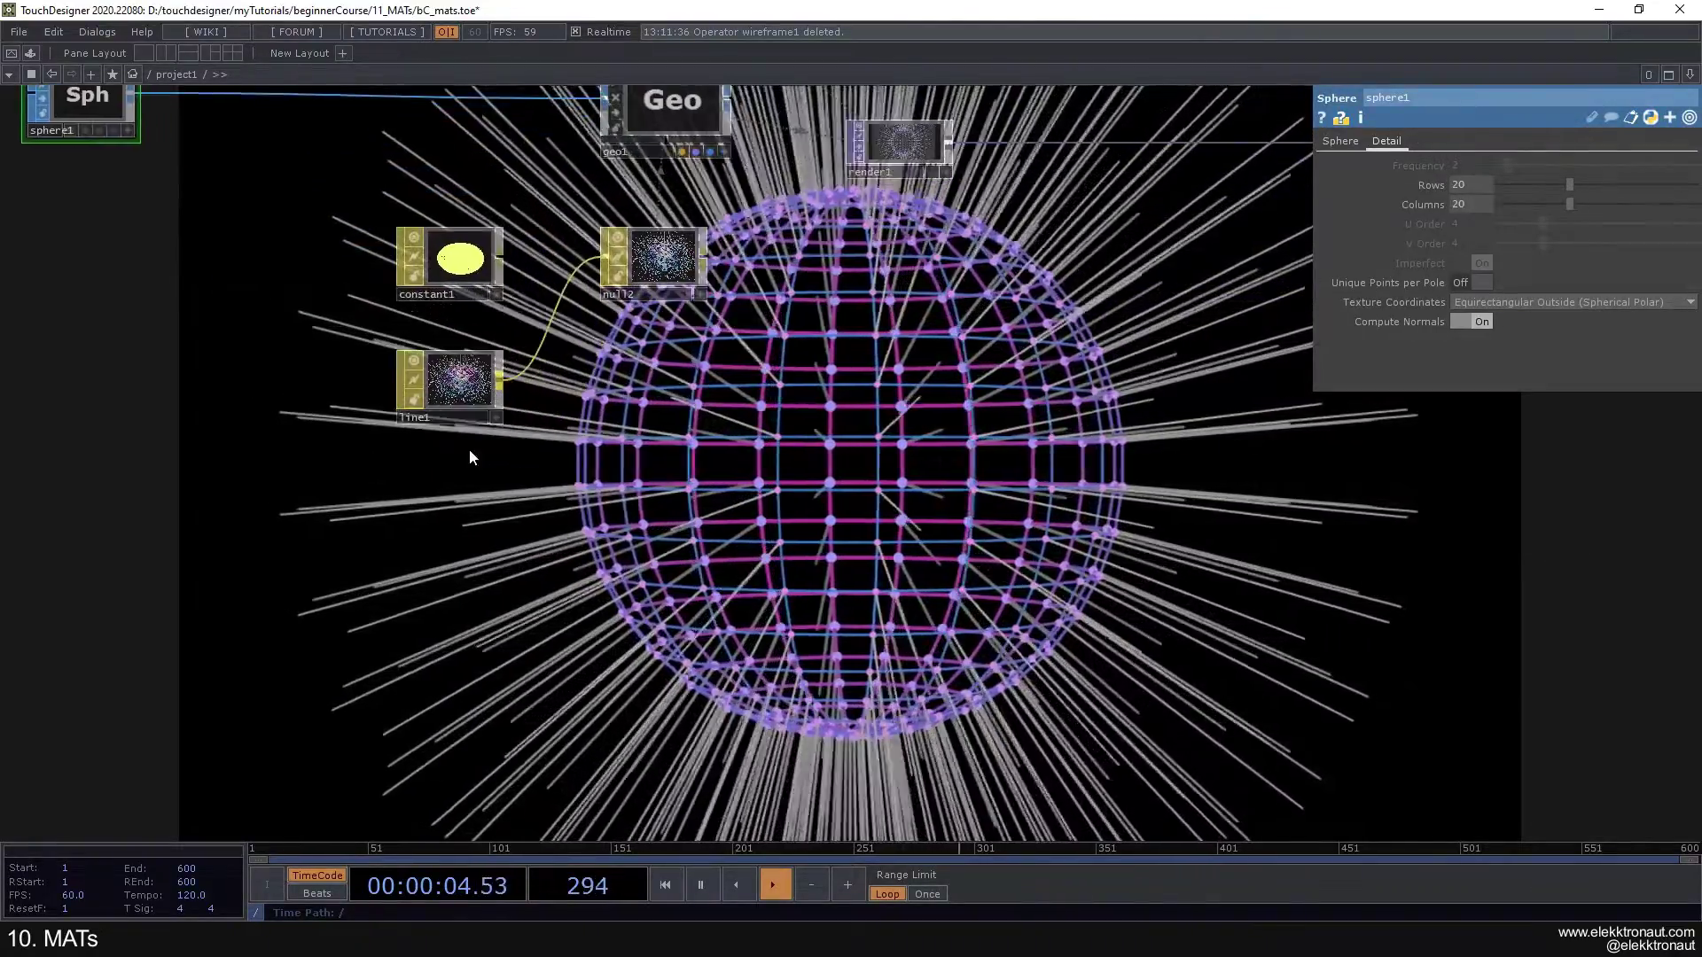
Step: Set the Line MAT's Width Near to 0.5 and its Distance Near to 4.8
left_click(462, 384)
left_click_drag(544, 409, 479, 353)
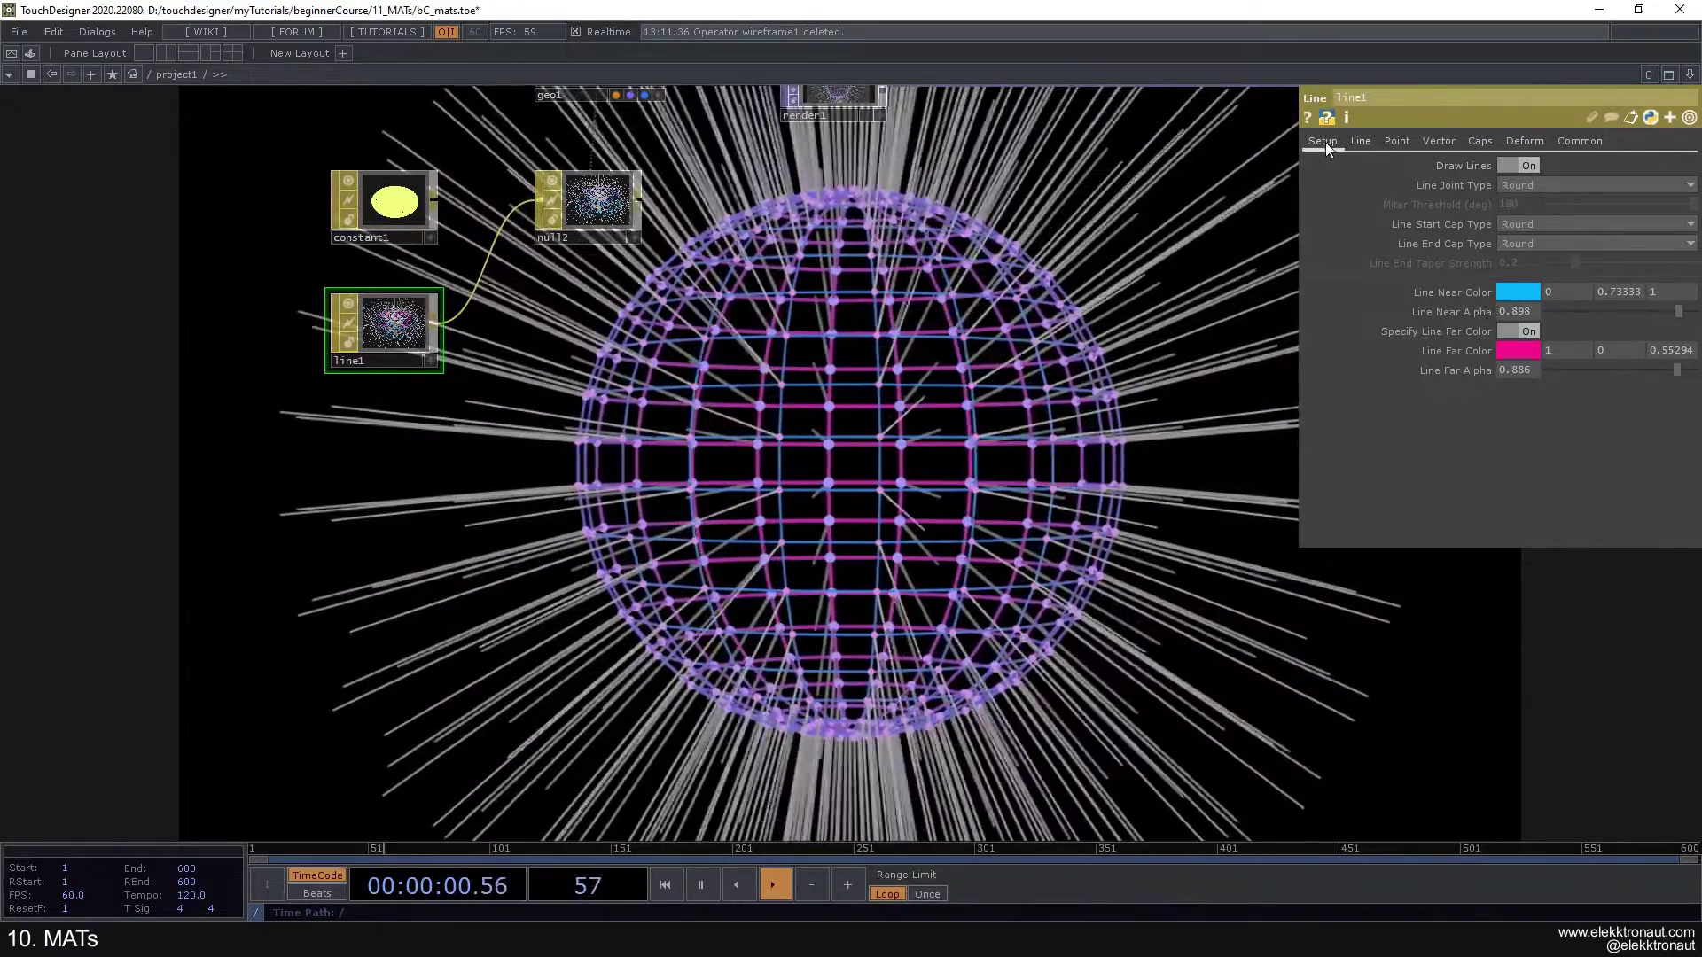
left_click(1322, 141)
left_click_drag(1556, 252, 1526, 280)
left_click_drag(1555, 221, 1555, 223)
Step: Add a Phong MAT below line1 and connect it to null2 in place of the Line MAT
scroll(576, 536, "down", 4)
scroll(483, 510, "up", 3)
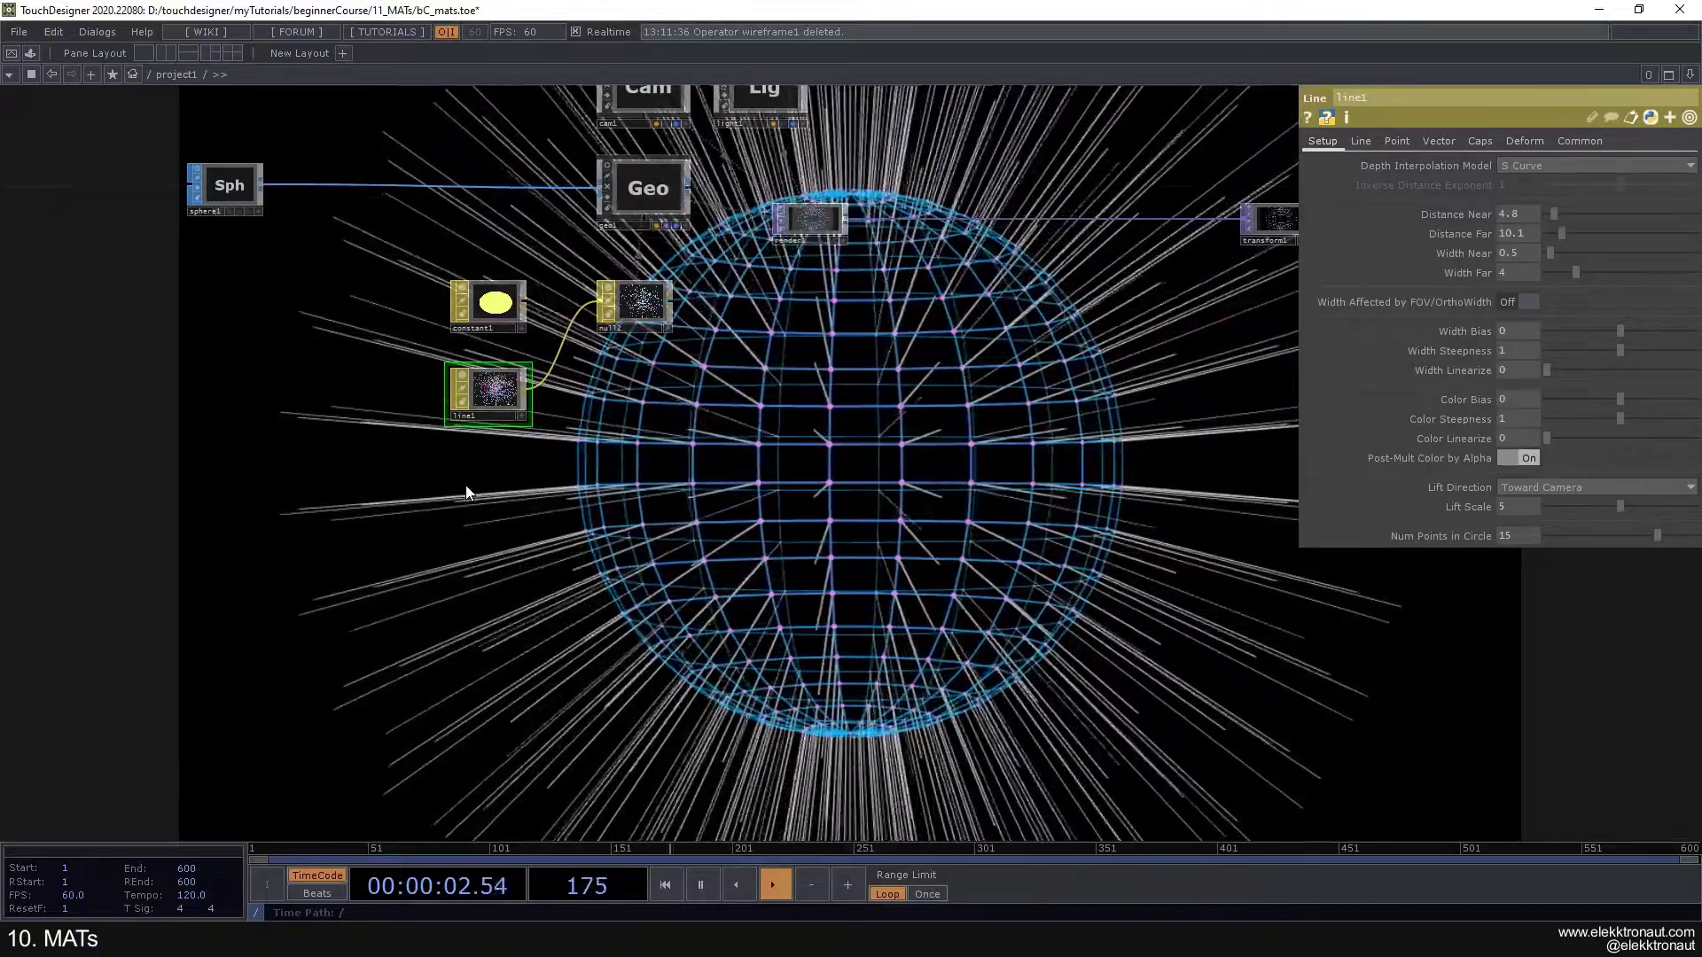
key("Tab")
type("pho")
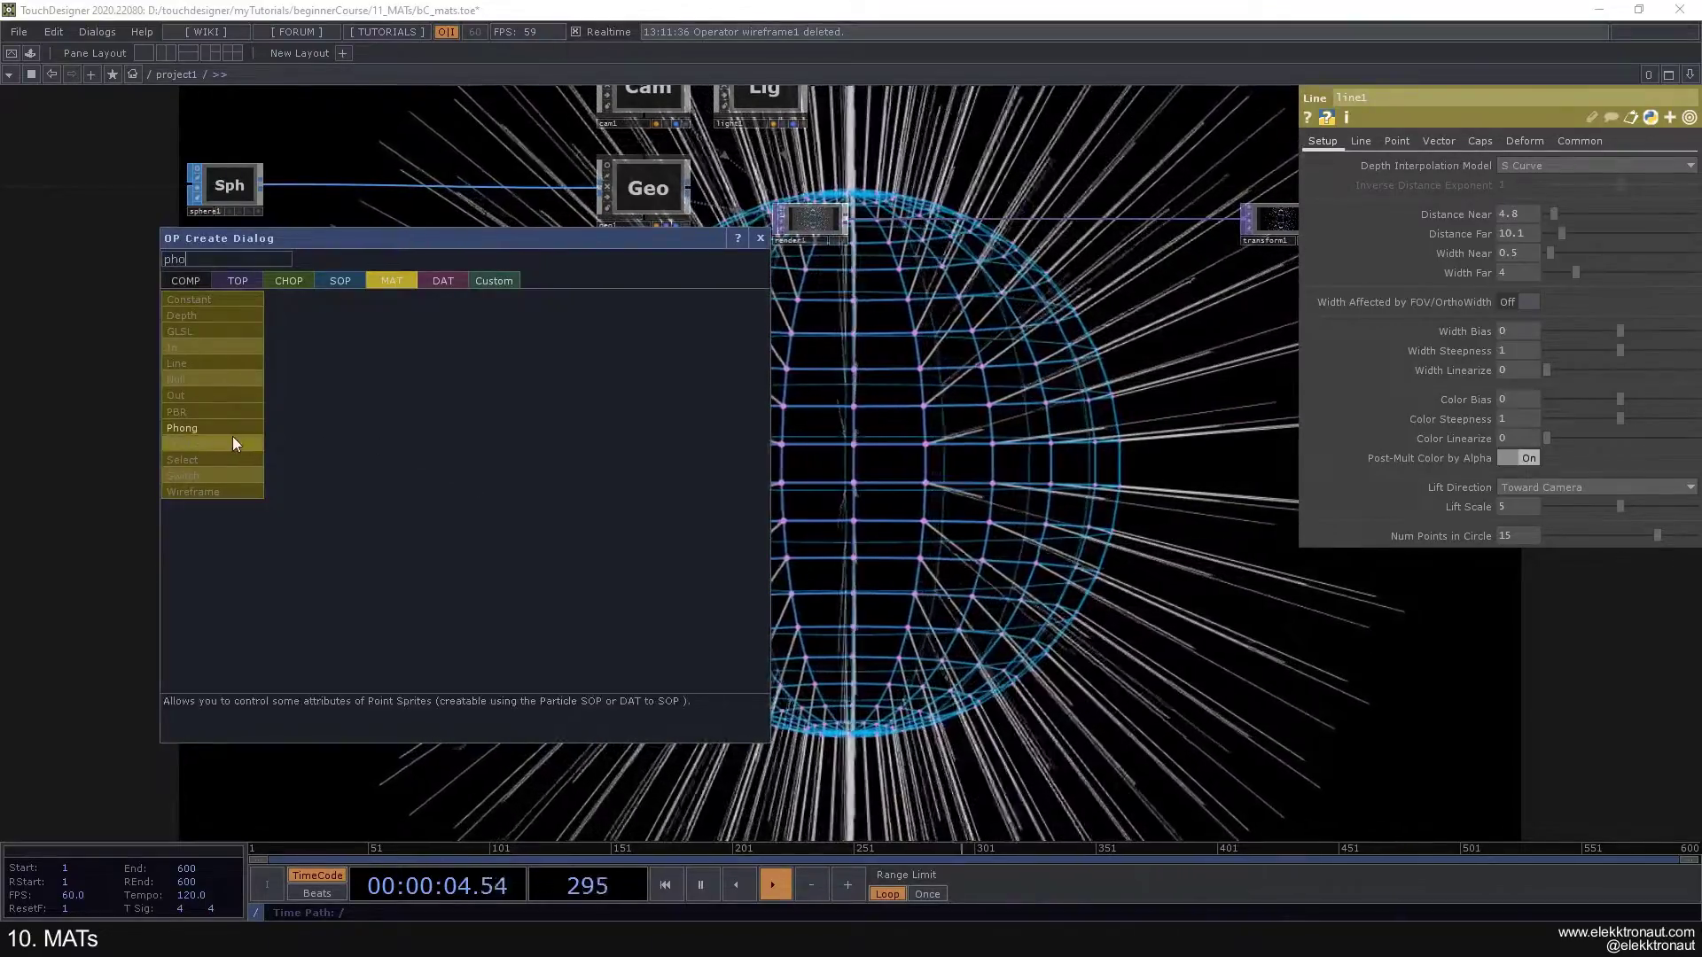
key("Return")
left_click(485, 484)
left_click_drag(529, 481, 603, 306)
Step: Arrange the constant1, line1 and phong1 nodes in a tidy vertical column
left_click_drag(604, 423, 550, 458)
right_click_drag(346, 310, 448, 425)
left_click_drag(449, 427, 449, 384)
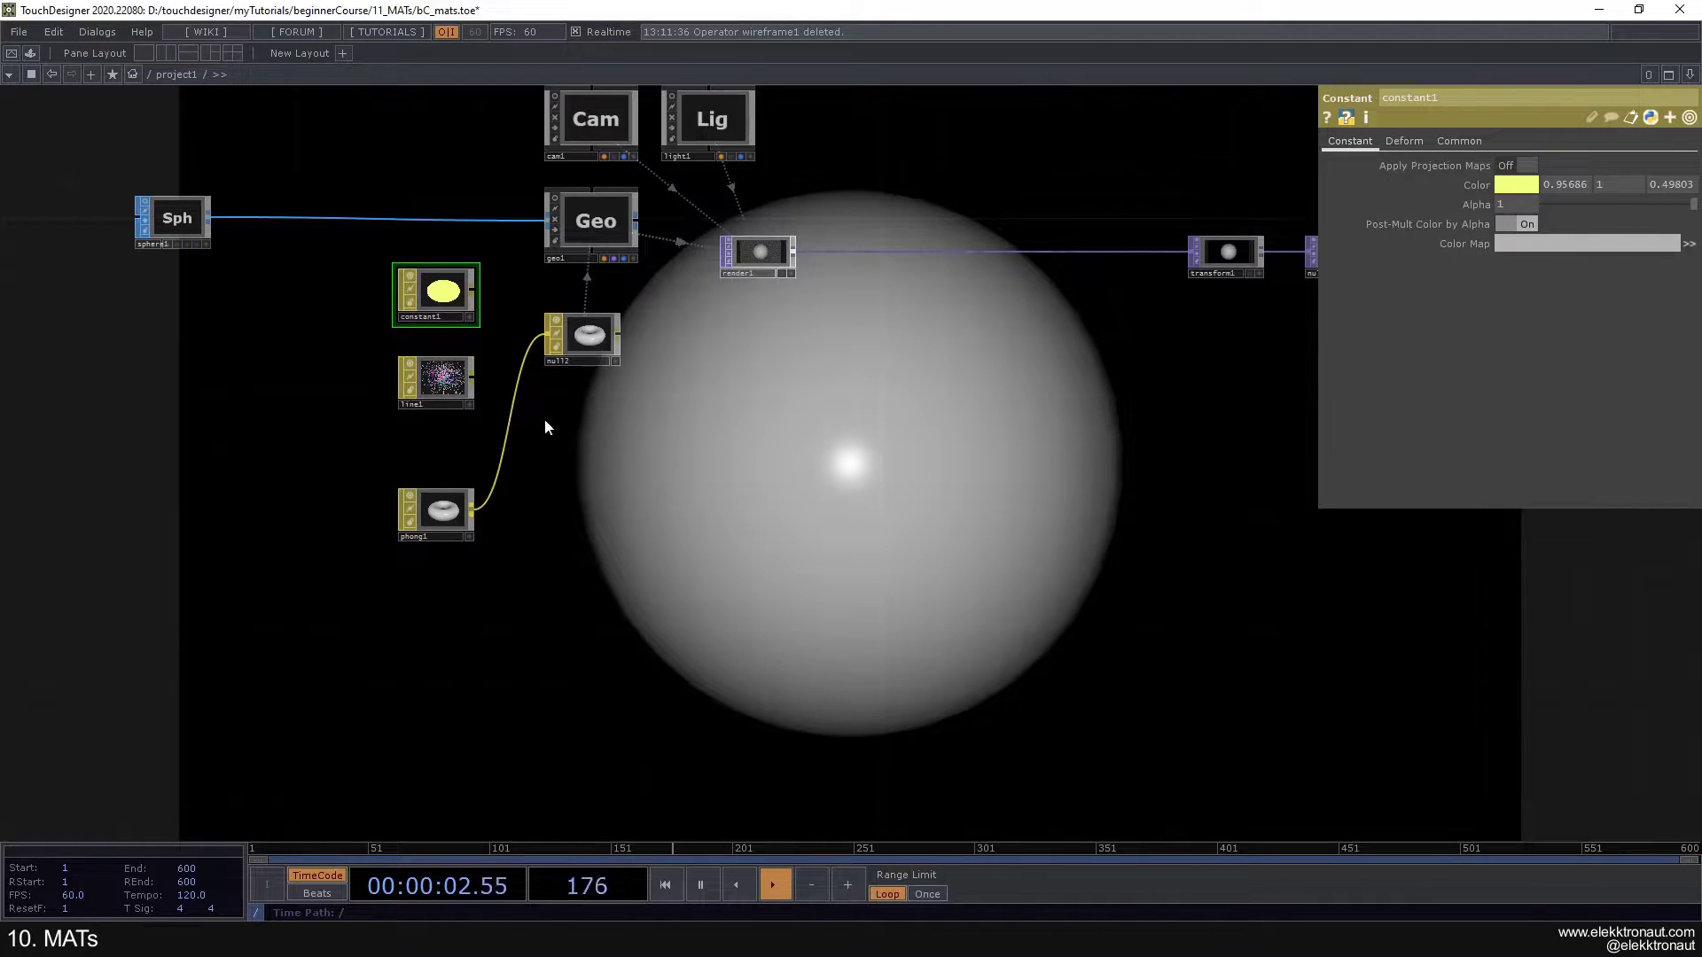
left_click_drag(427, 509, 427, 493)
Step: Set the Phong MAT's Diffuse color to light blue (0.498, 0.866, 1), trying light green on the way
left_click_drag(689, 507, 578, 440)
left_click(448, 543)
scroll(448, 544, "up", 2)
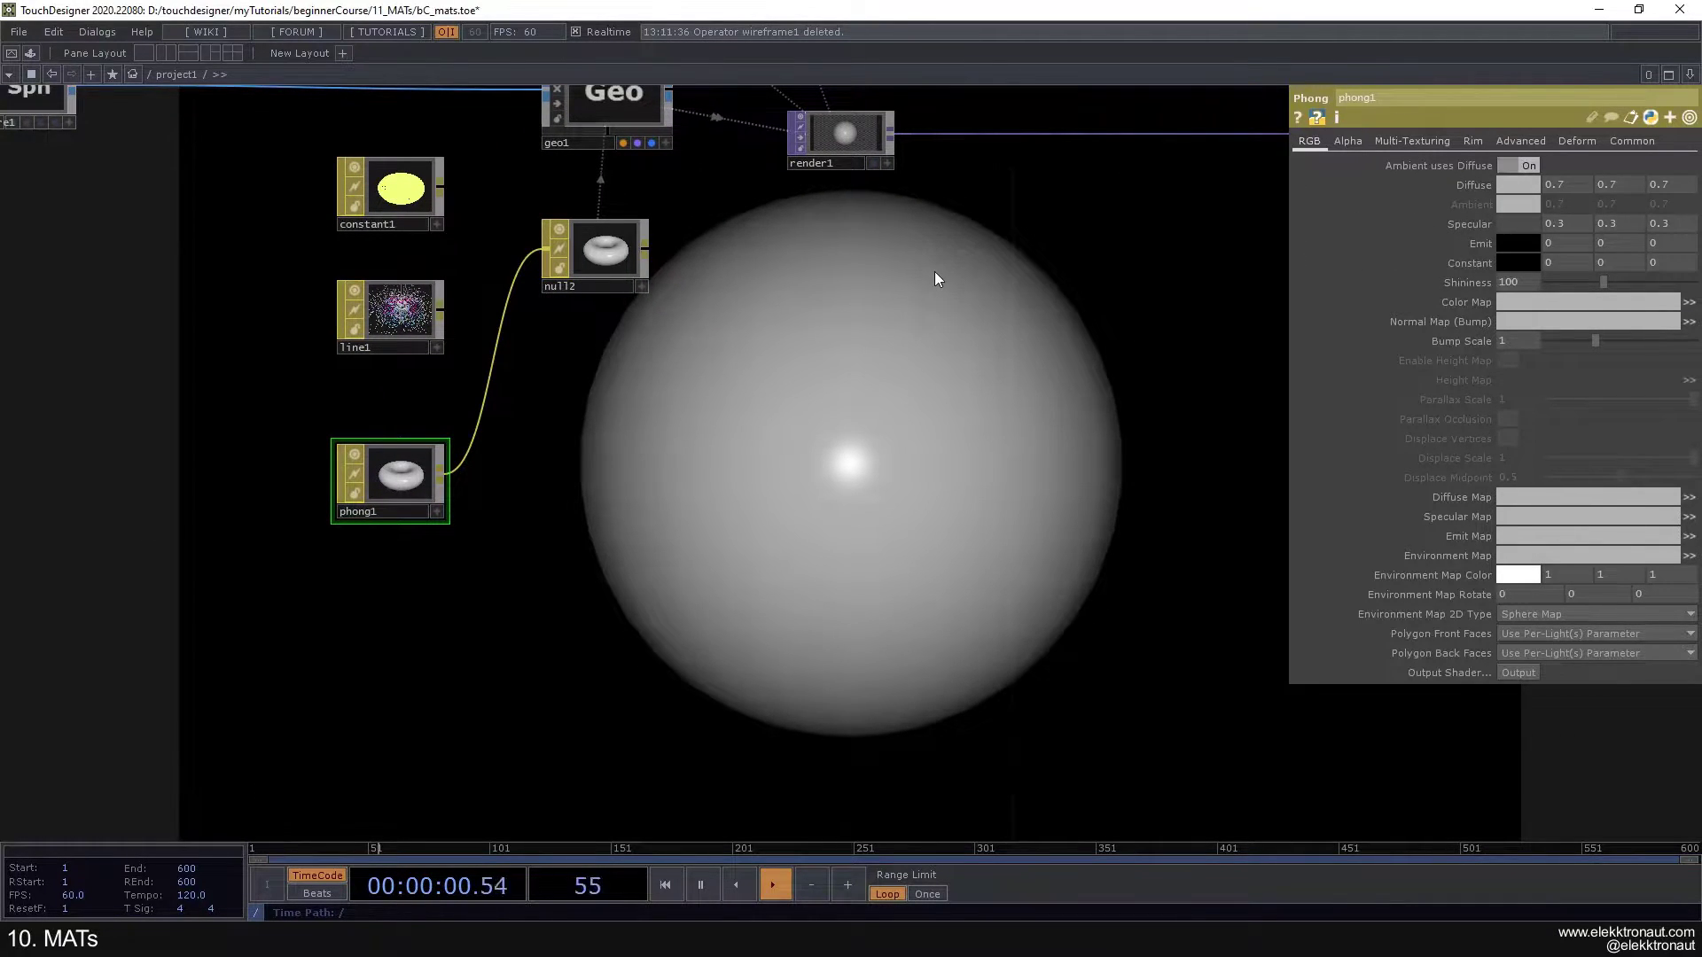
left_click_drag(934, 271, 1059, 218)
left_click(1513, 185)
left_click(1551, 103)
left_click(1490, 110)
left_click(1486, 102)
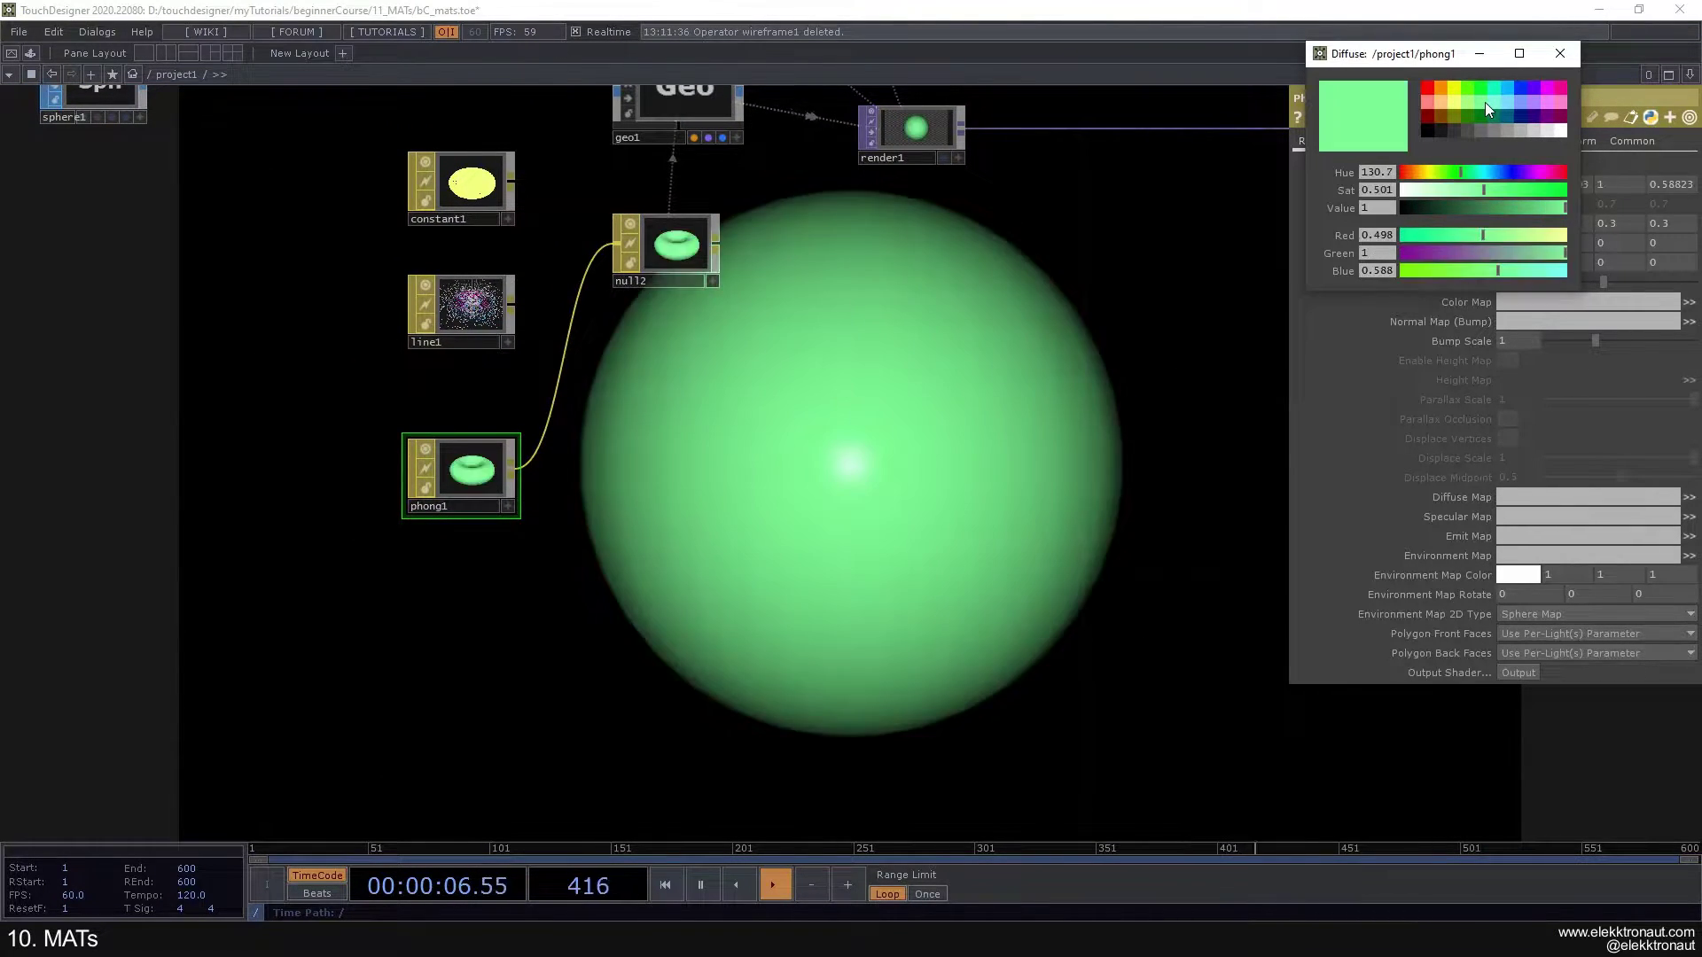
left_click(1512, 100)
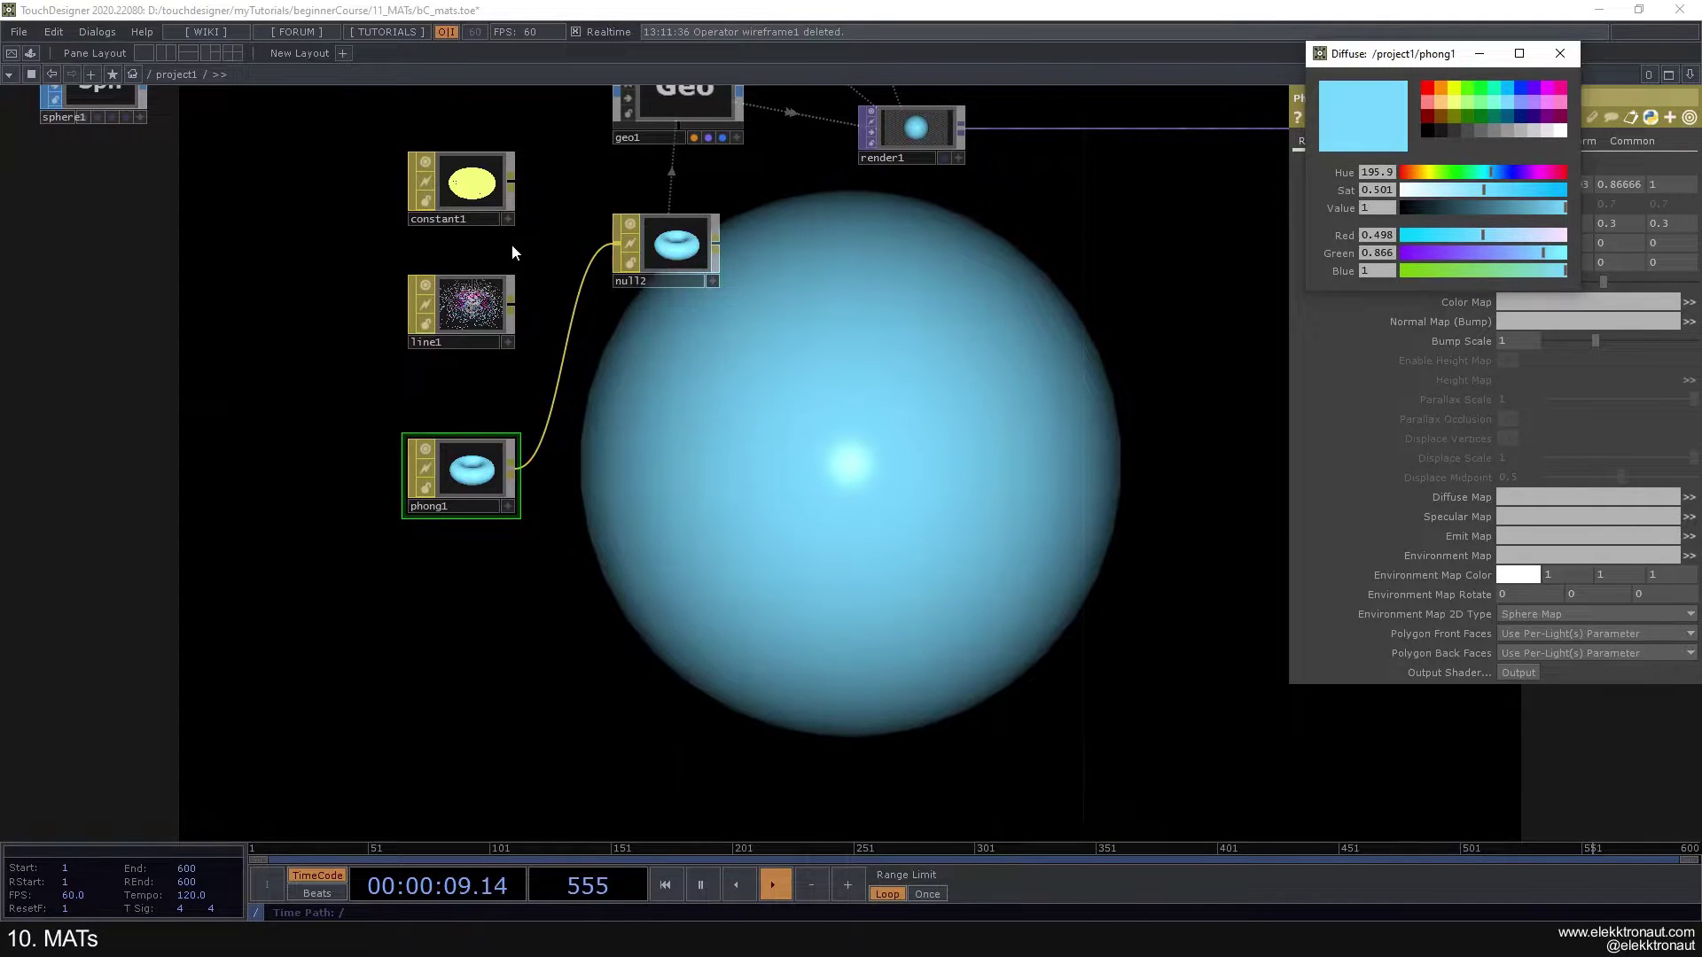
Step: Delete the light1 component to test the Phong material without light, and undo the deletion
left_click_drag(1028, 346, 983, 474)
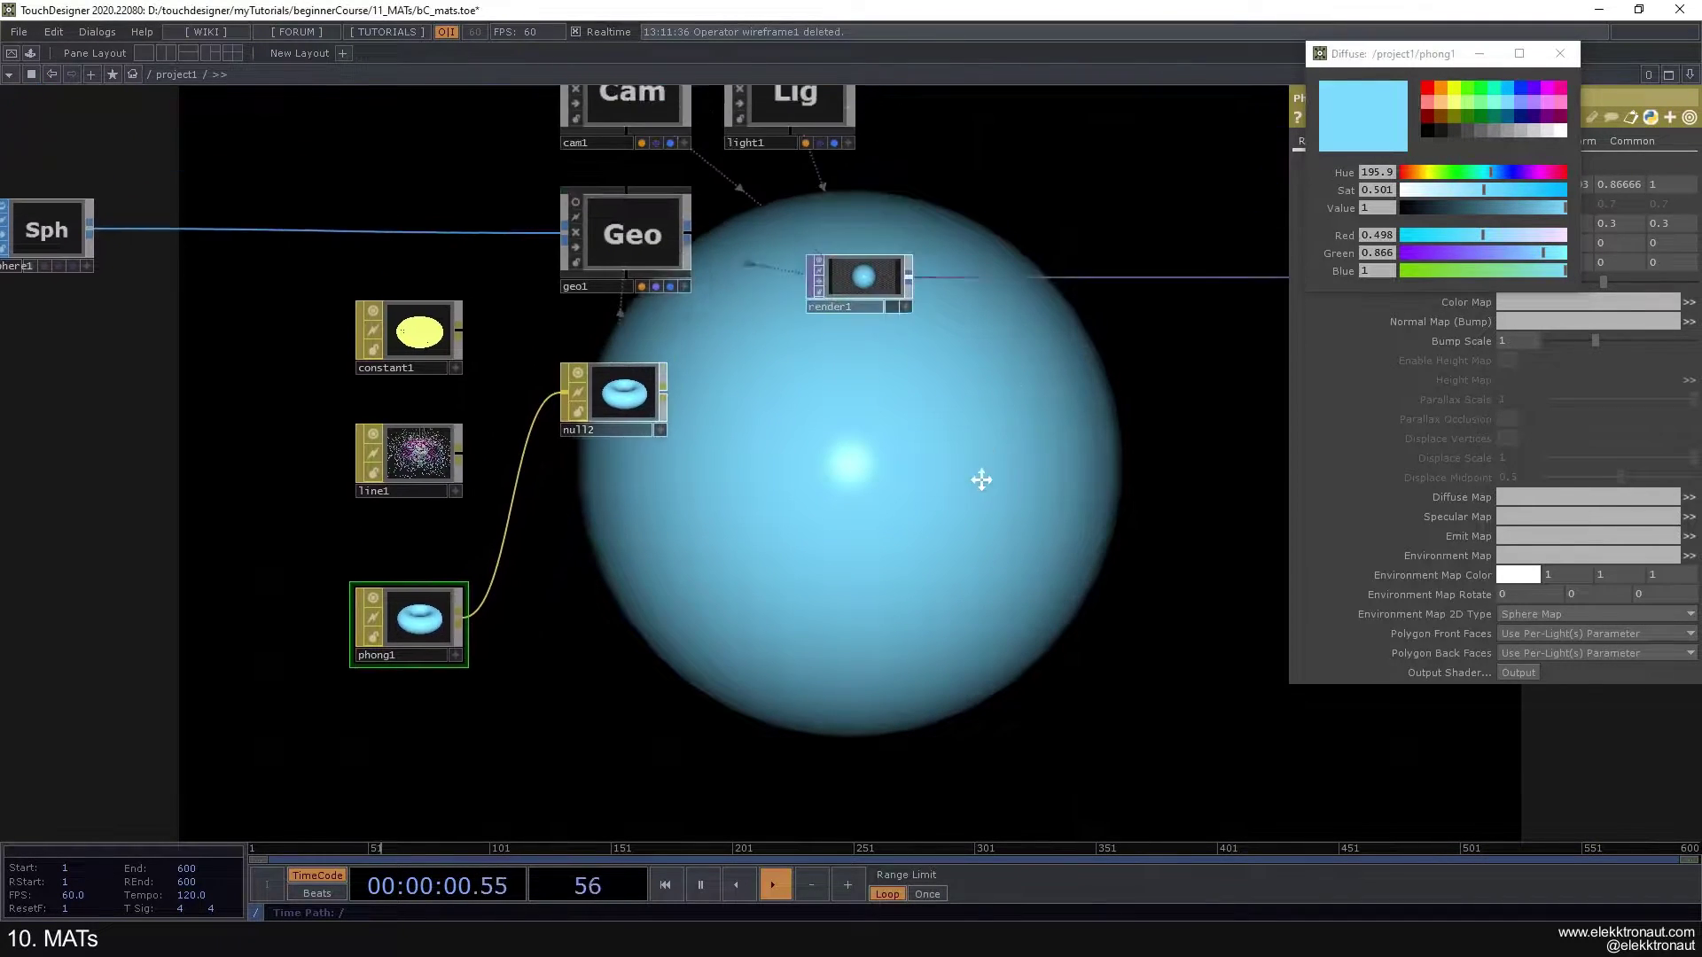
left_click(787, 188)
key("Delete")
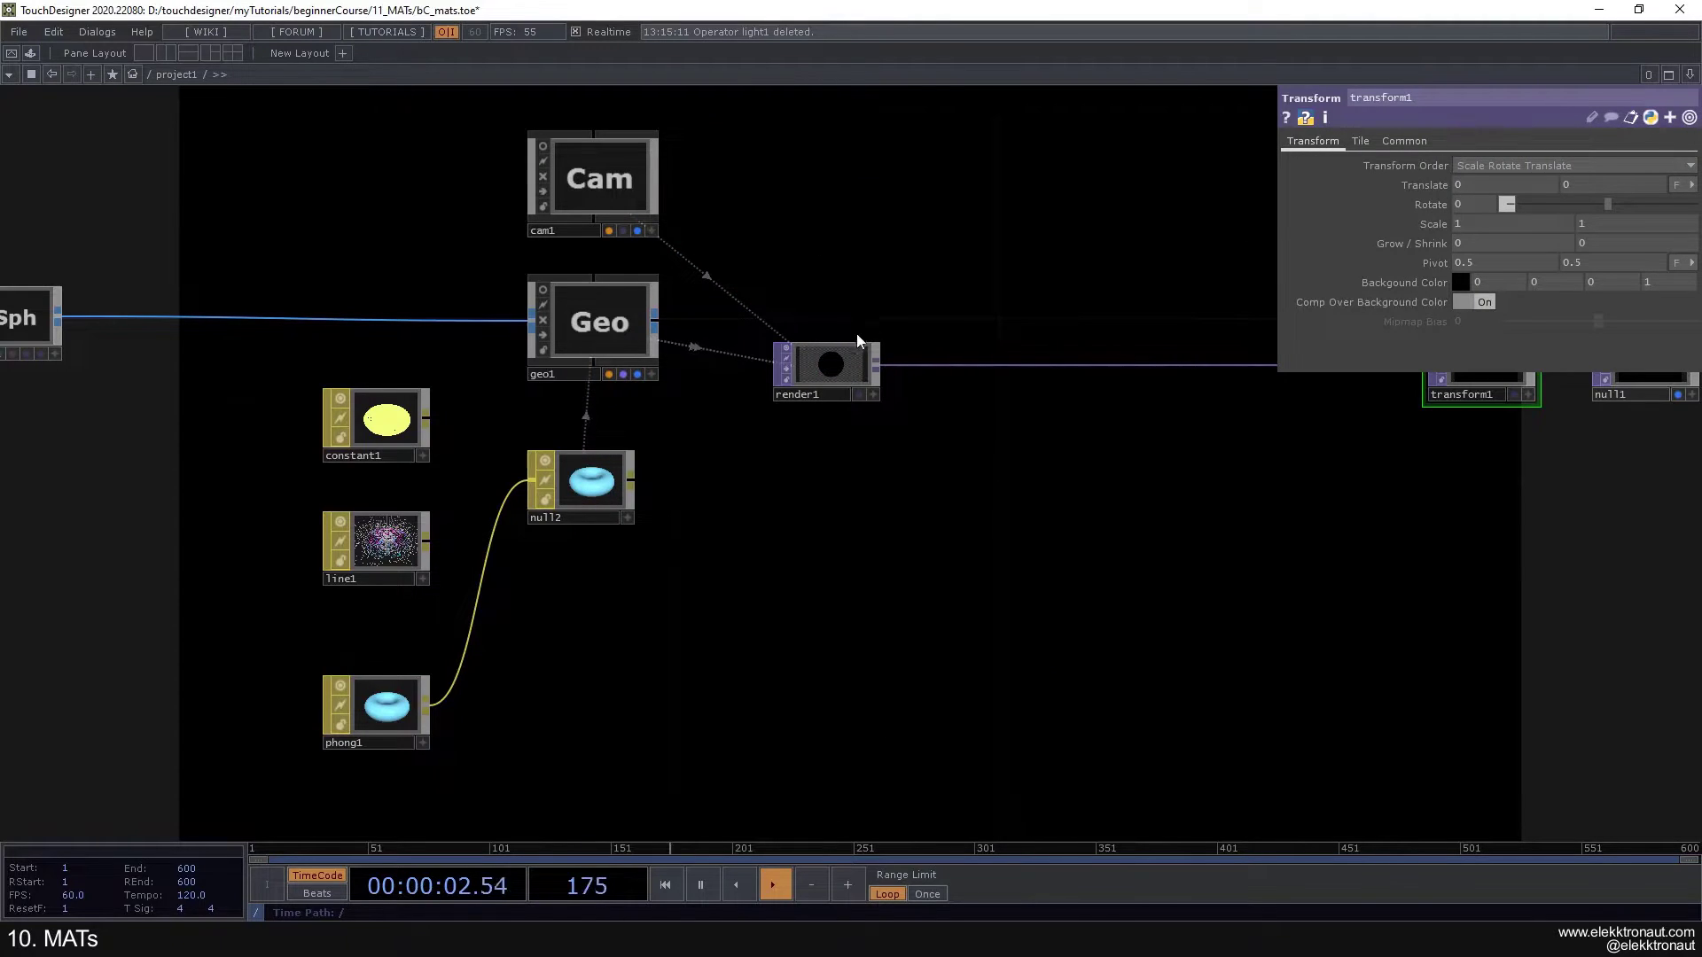
key("ctrl+z")
Step: Close the Diffuse color picker and raise the Phong MAT's Specular to 0.7, 0.7, 0.7
left_click_drag(700, 502, 757, 299)
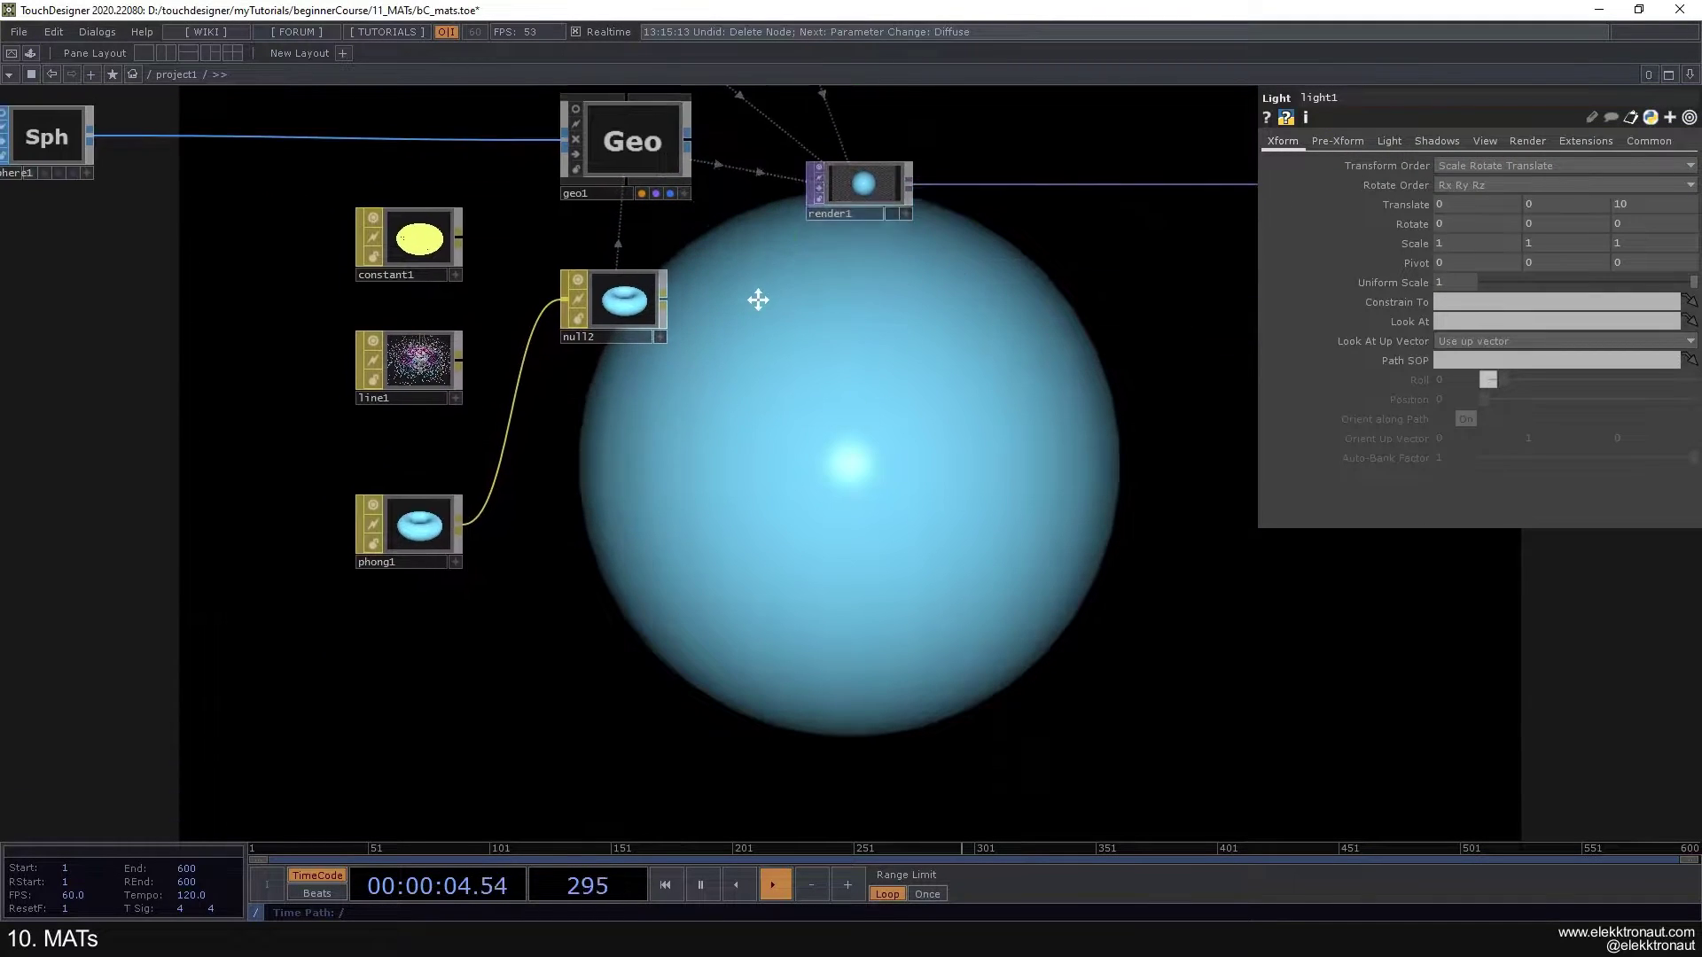
left_click(442, 501)
left_click_drag(738, 197, 643, 306)
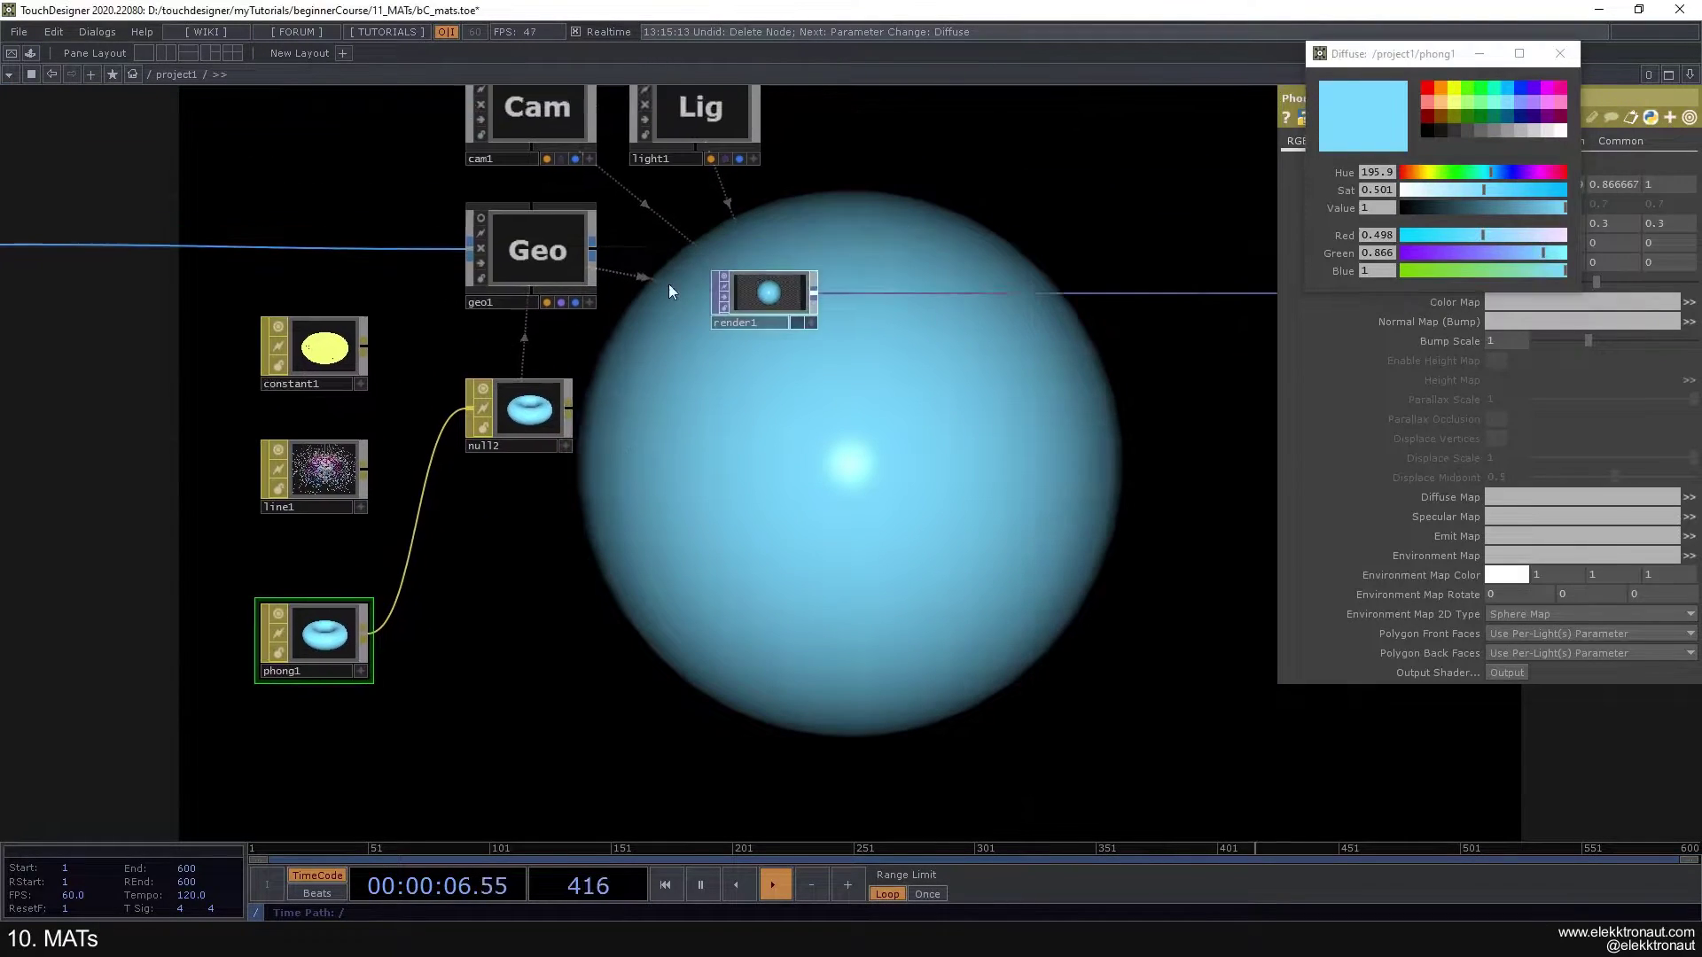
left_click_drag(988, 327, 1121, 193)
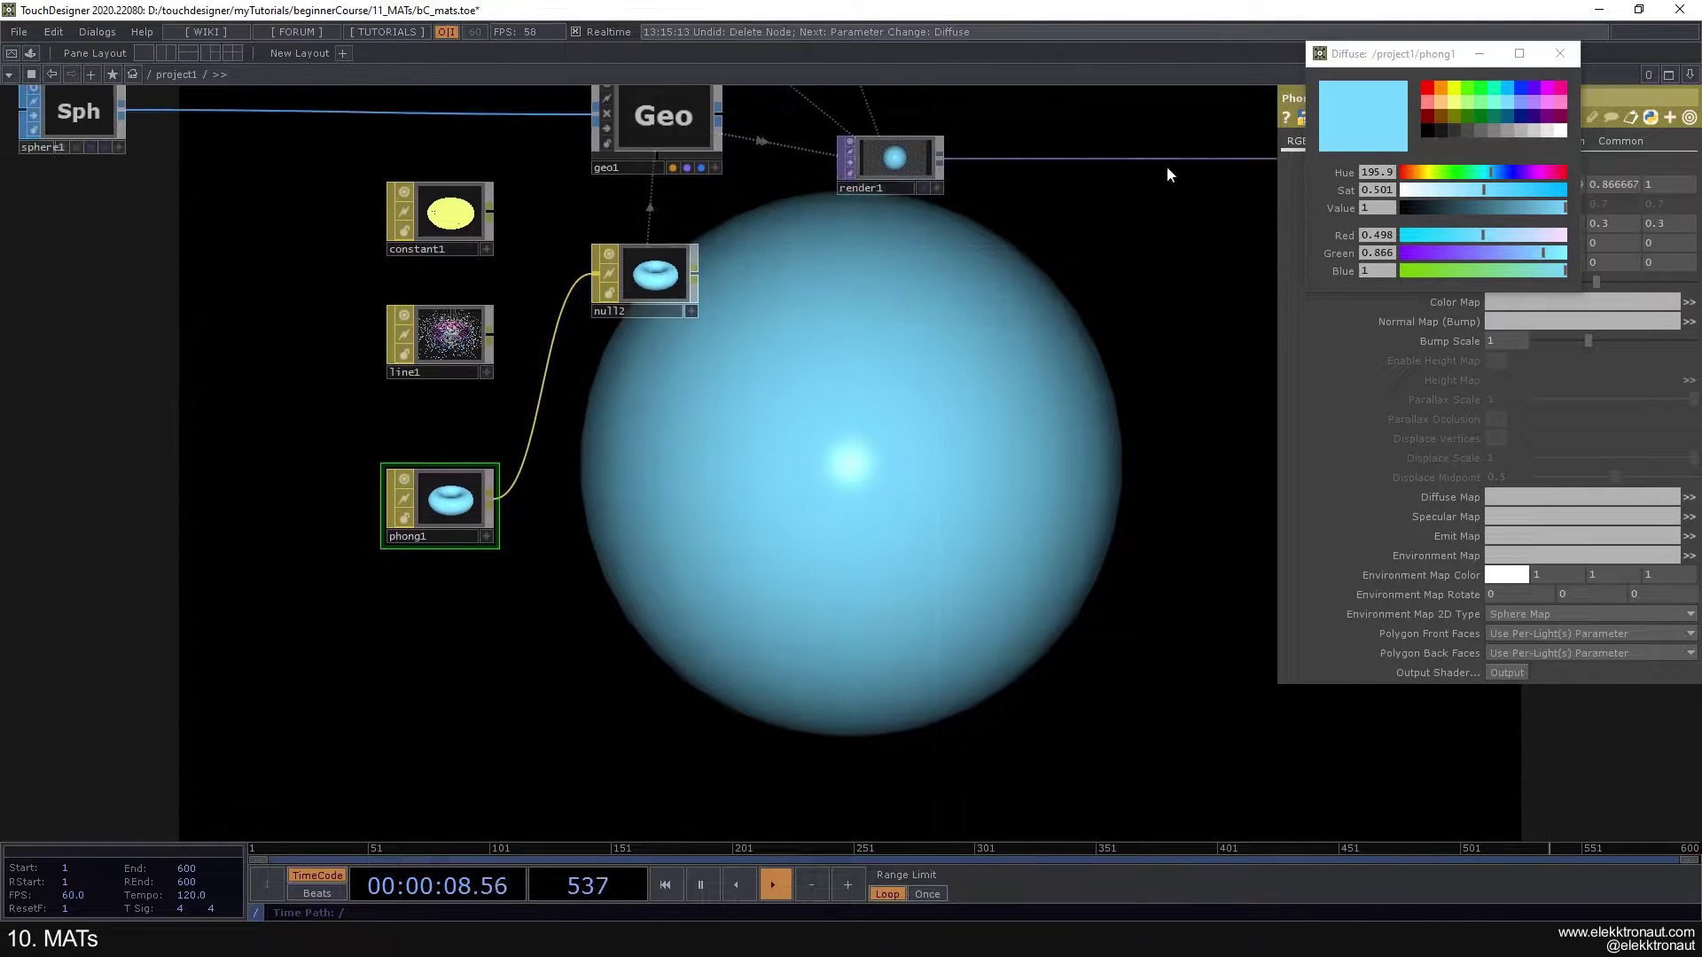
left_click(1559, 53)
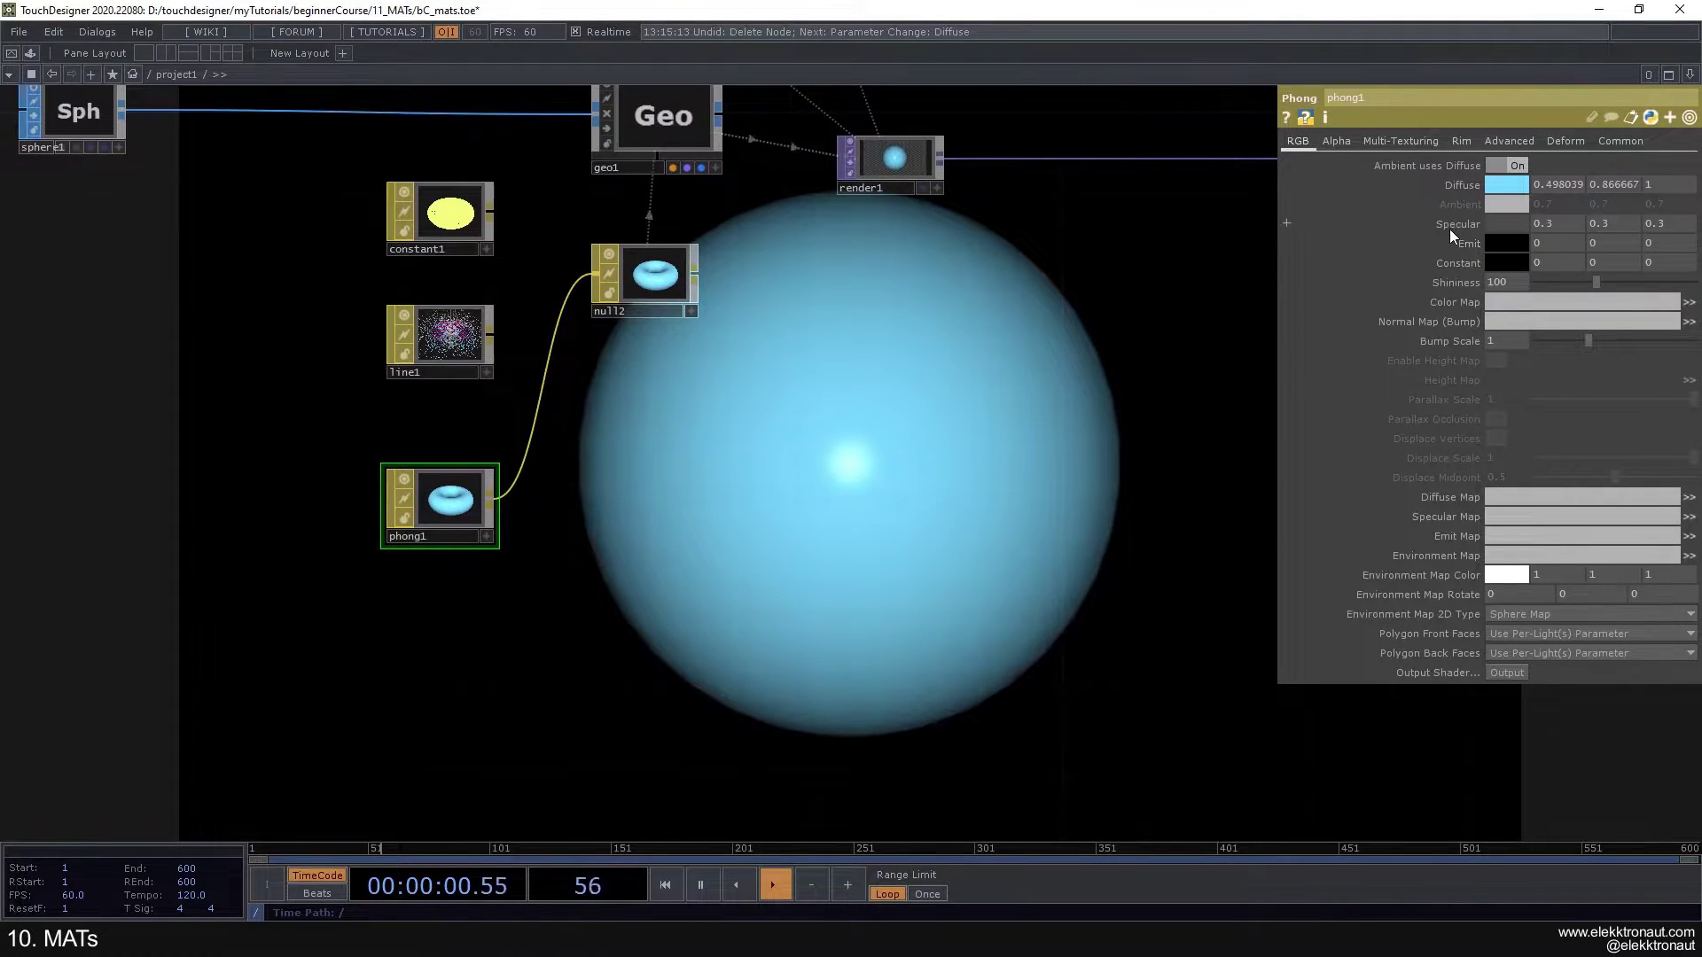
middle_click_drag(1418, 202, 1551, 302)
left_click_drag(965, 445, 966, 360)
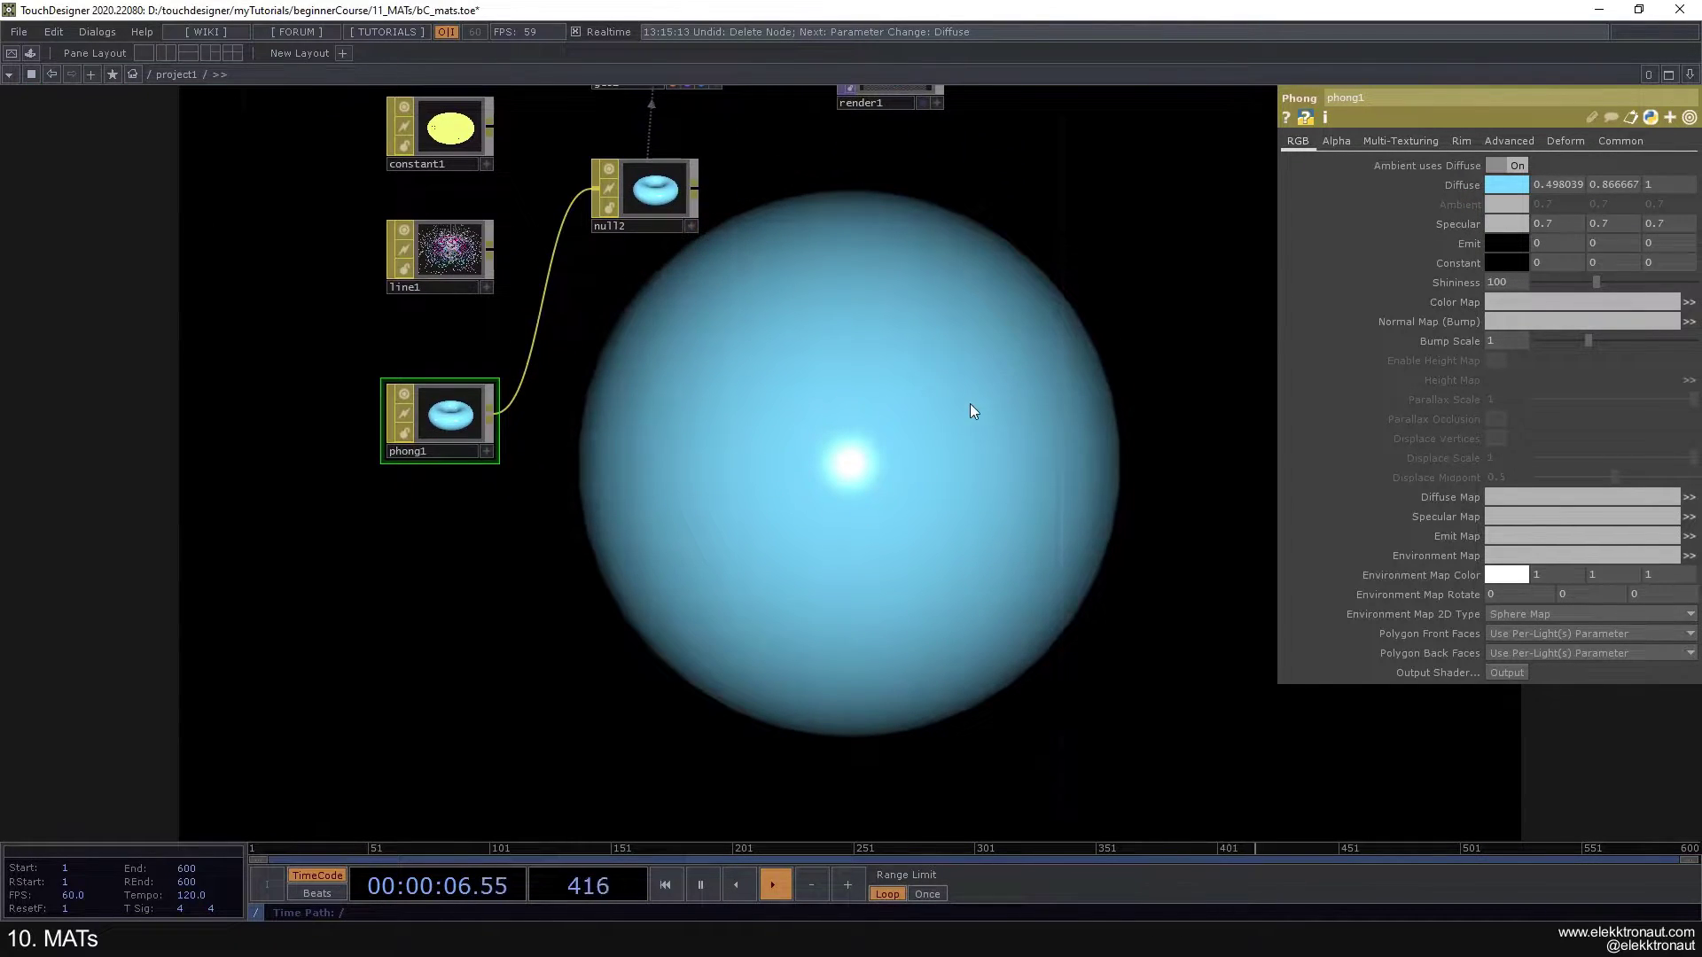
Step: Move light1 within its active viewer so the sphere is lit from one side, and deactivate the viewer
left_click_drag(908, 469, 798, 812)
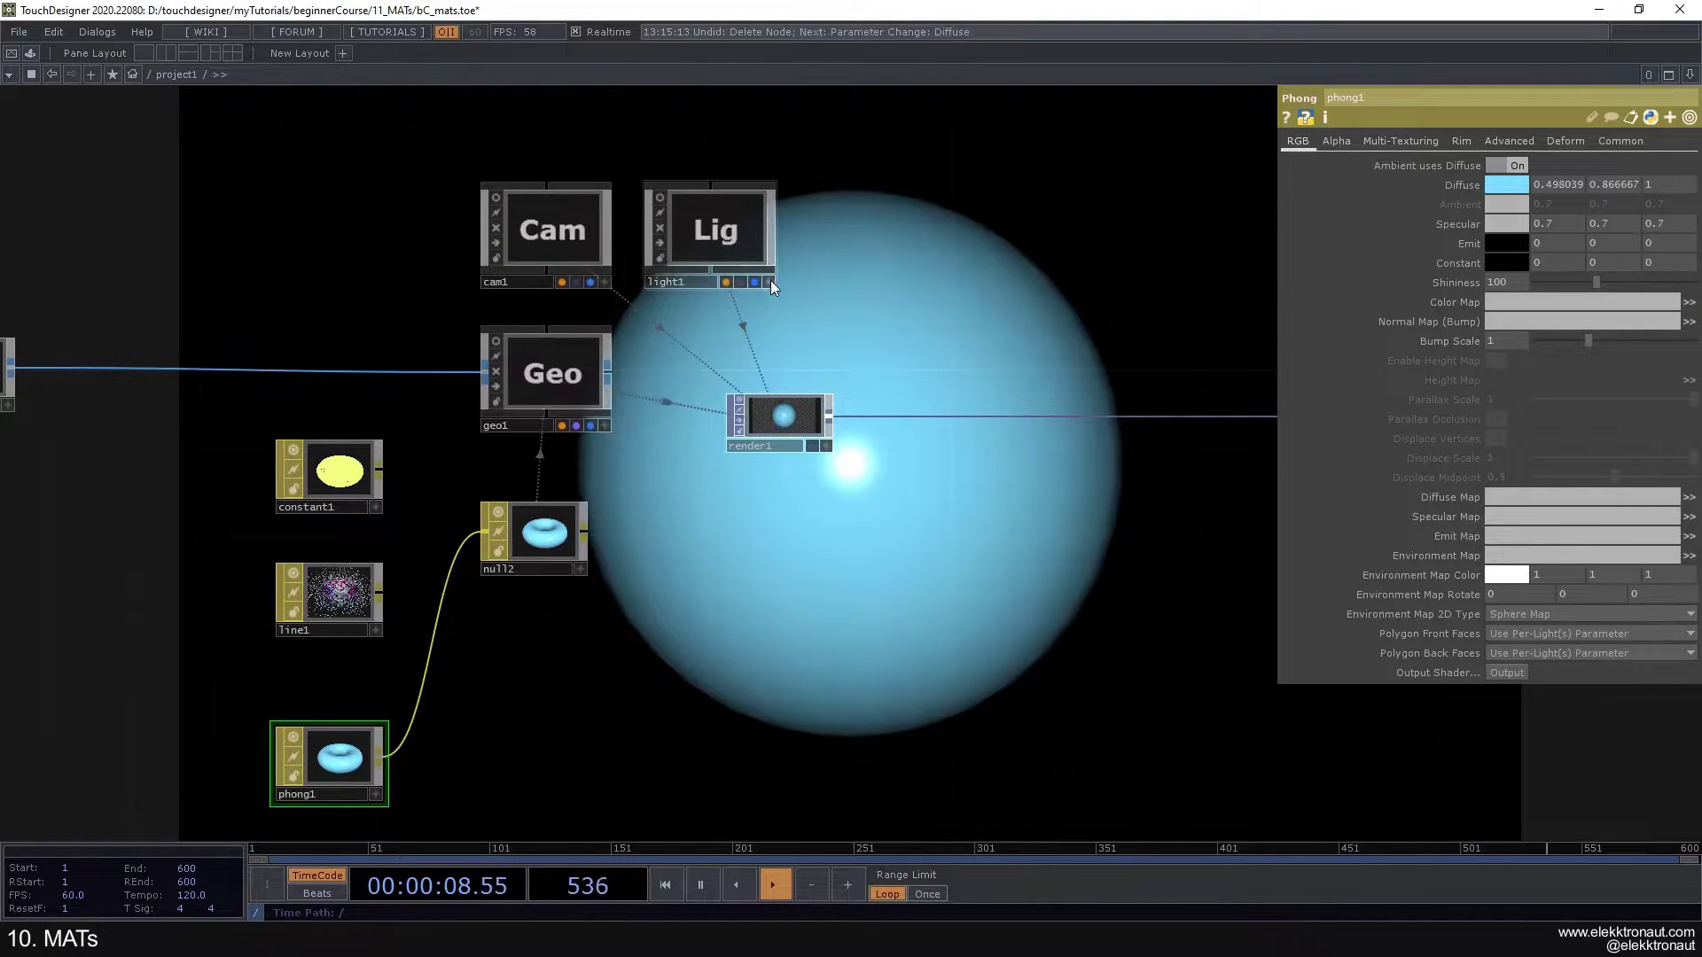
left_click(769, 282)
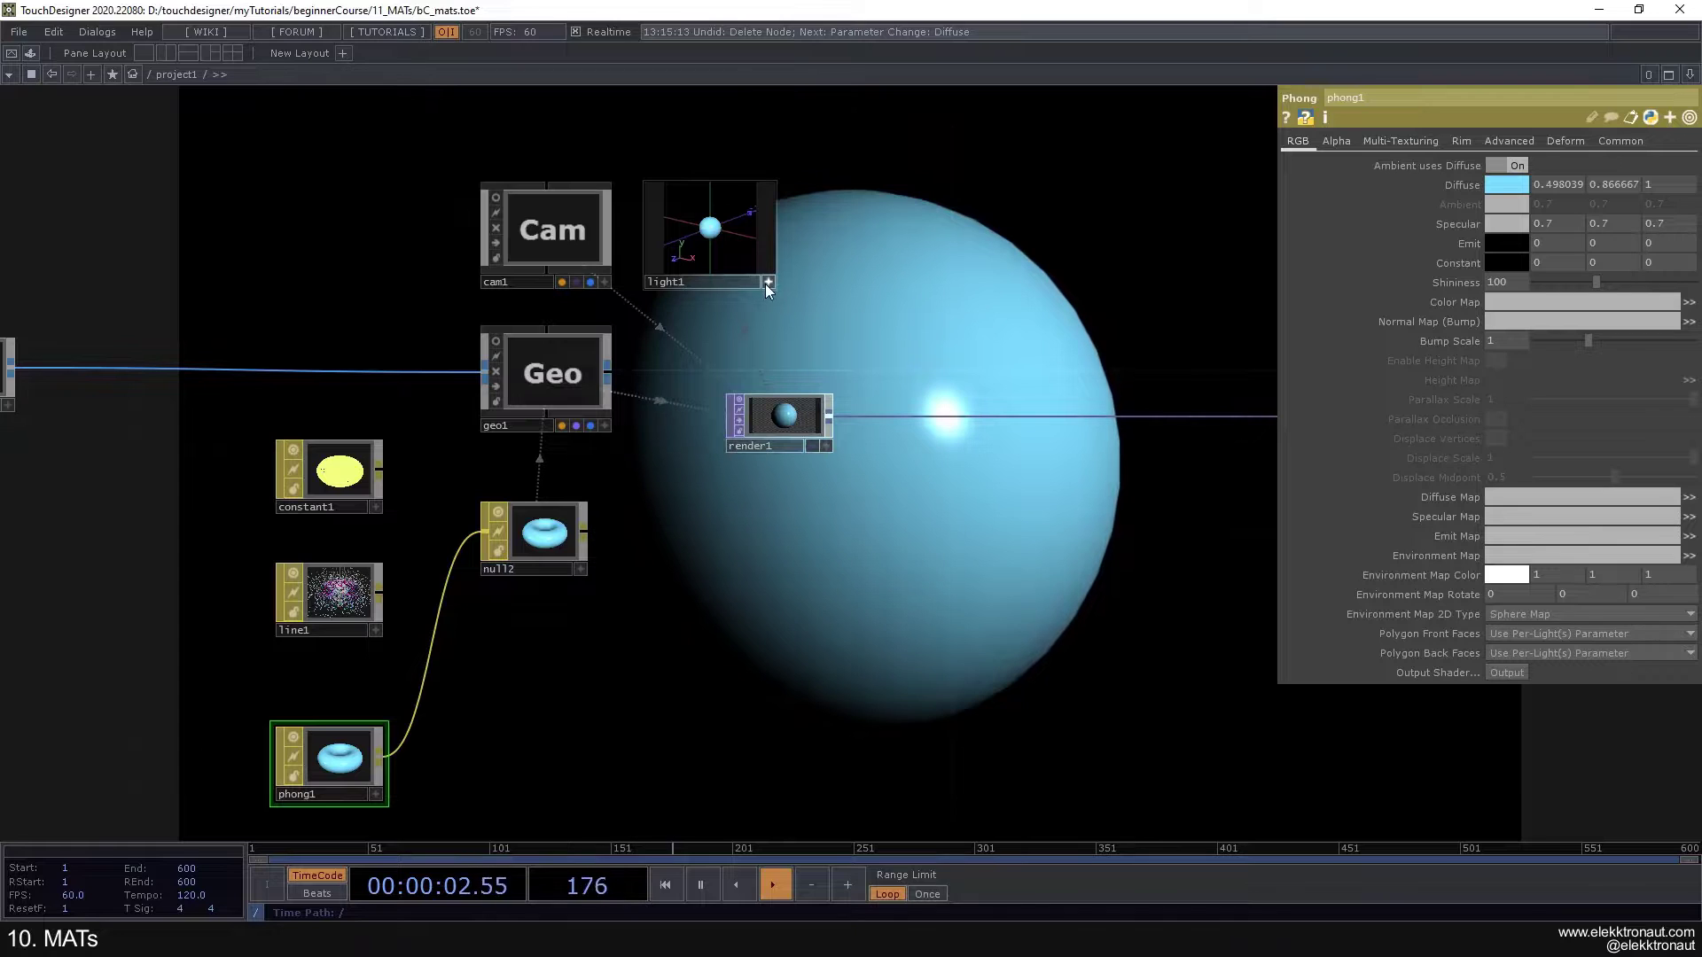
left_click(767, 282)
Step: Set both the Rows and Columns of the sphere1 SOP to 200
left_click_drag(620, 497, 713, 355)
scroll(545, 377, "down", 3)
left_click(350, 243)
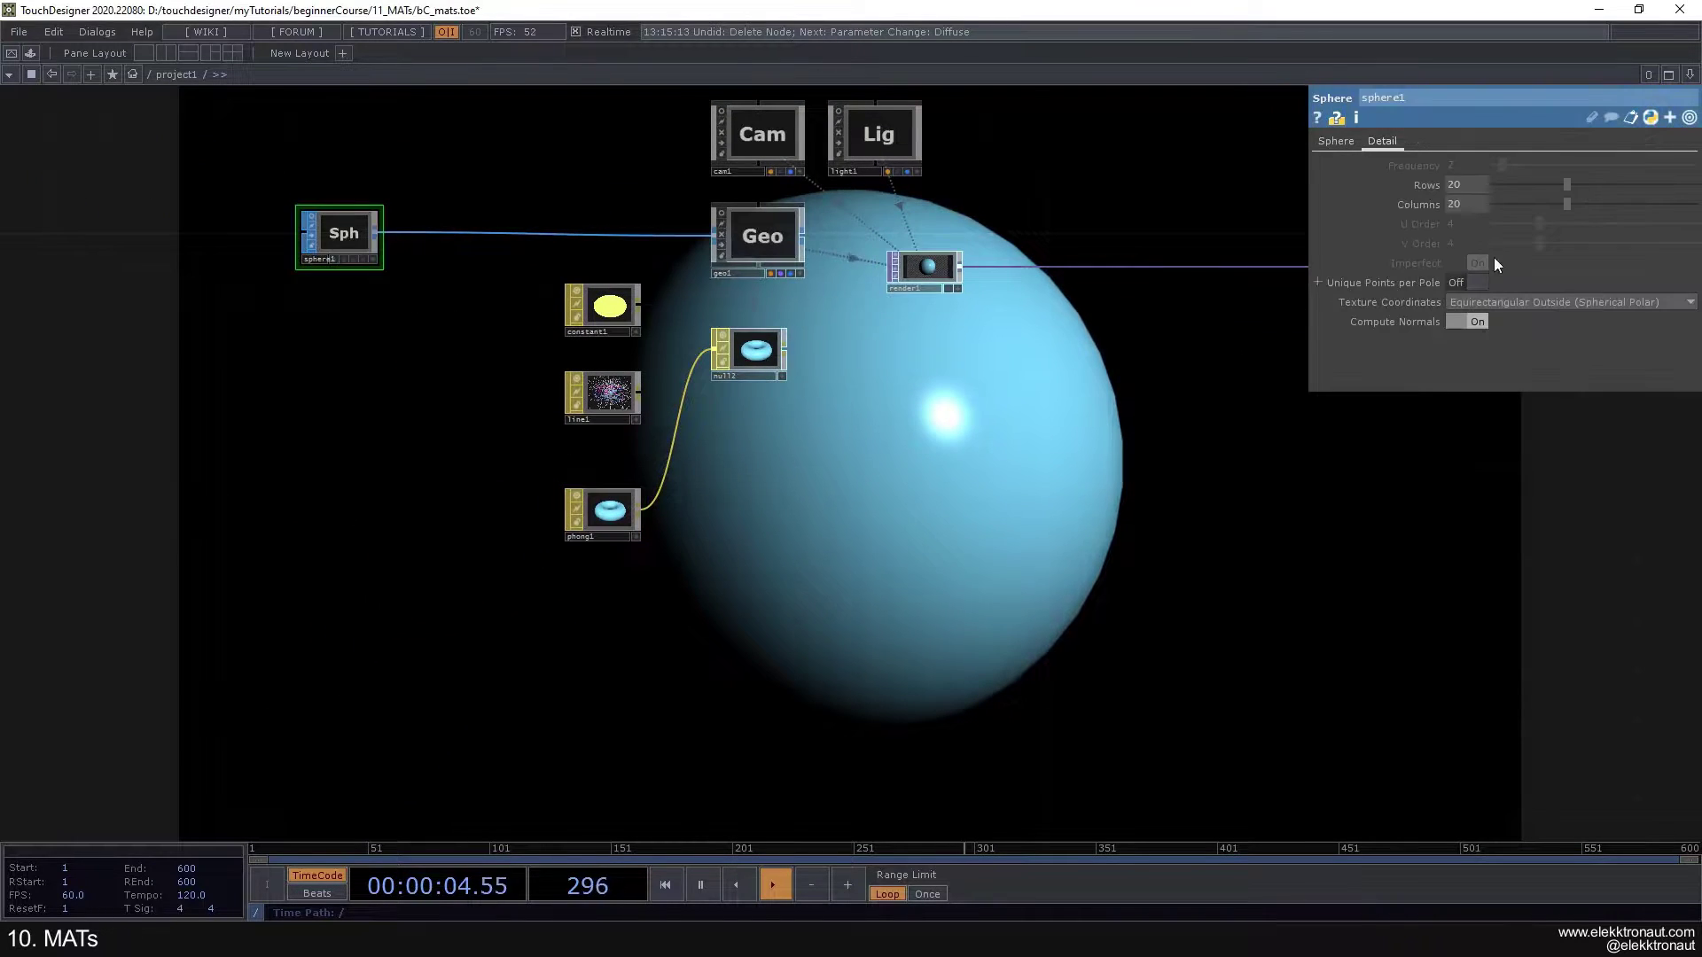
left_click(1471, 185)
type("200")
key("Return")
left_click(1466, 204)
type("200")
key("Return")
Step: Set the Phong MAT's Specular color to periwinkle blue (0.498, 0.592, 1), trying other swatches such as light orange on the way
left_click_drag(1152, 366, 1088, 315)
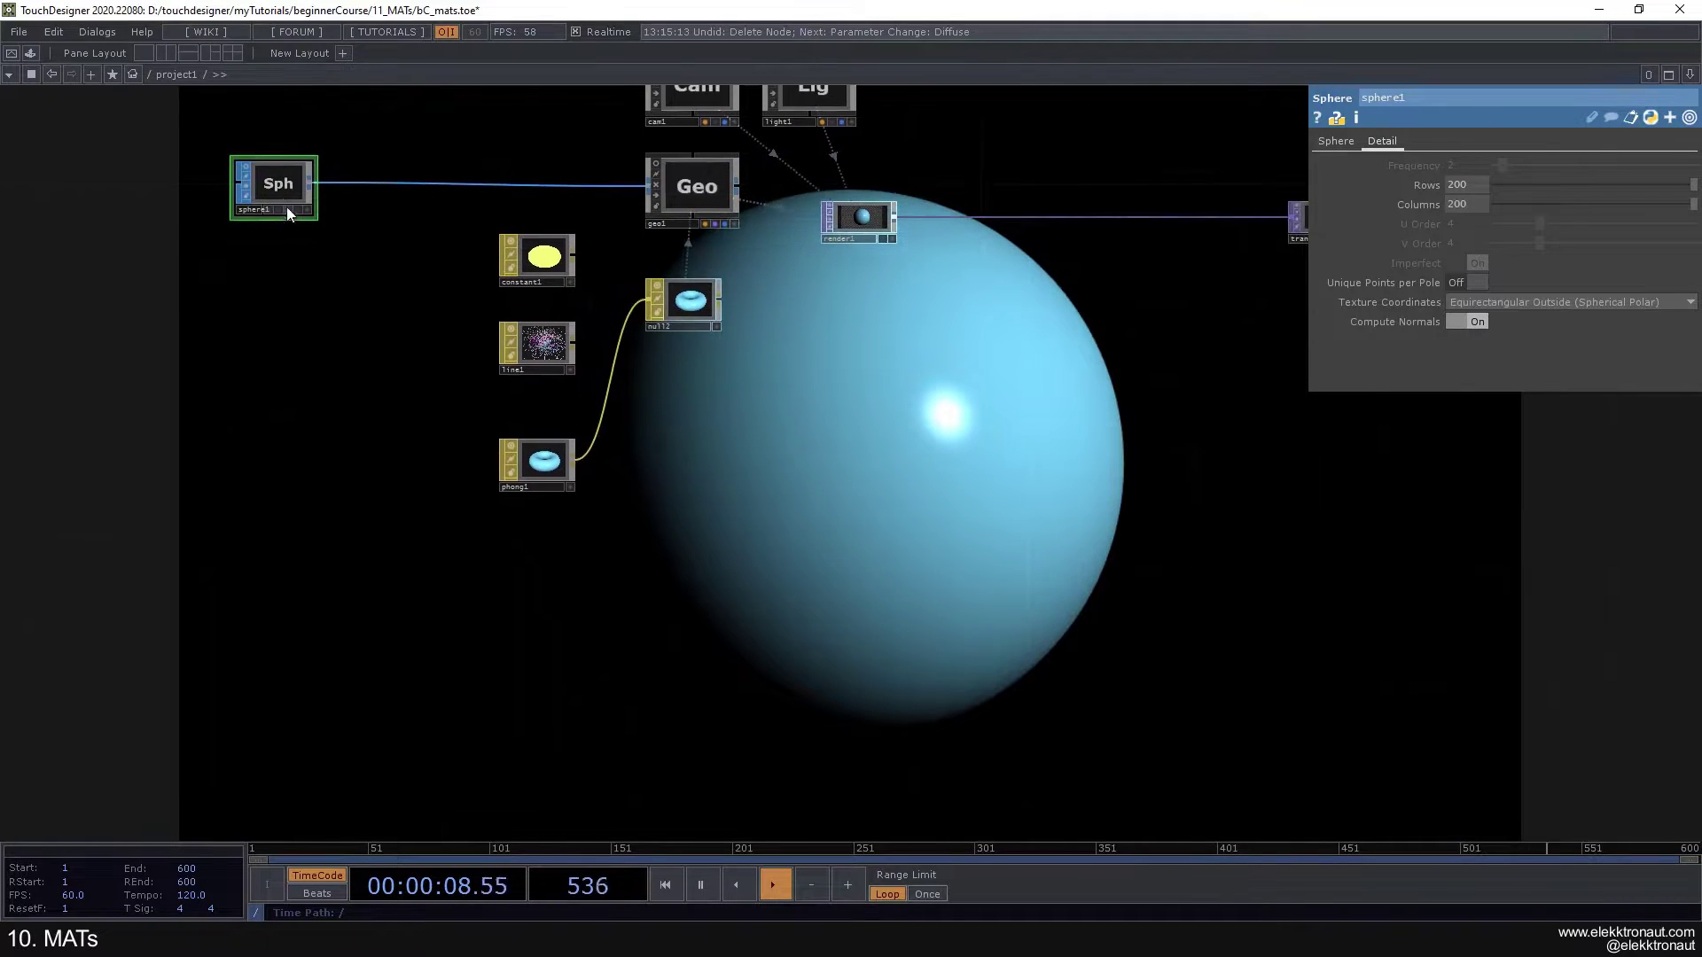
left_click(560, 459)
scroll(674, 443, "up", 2)
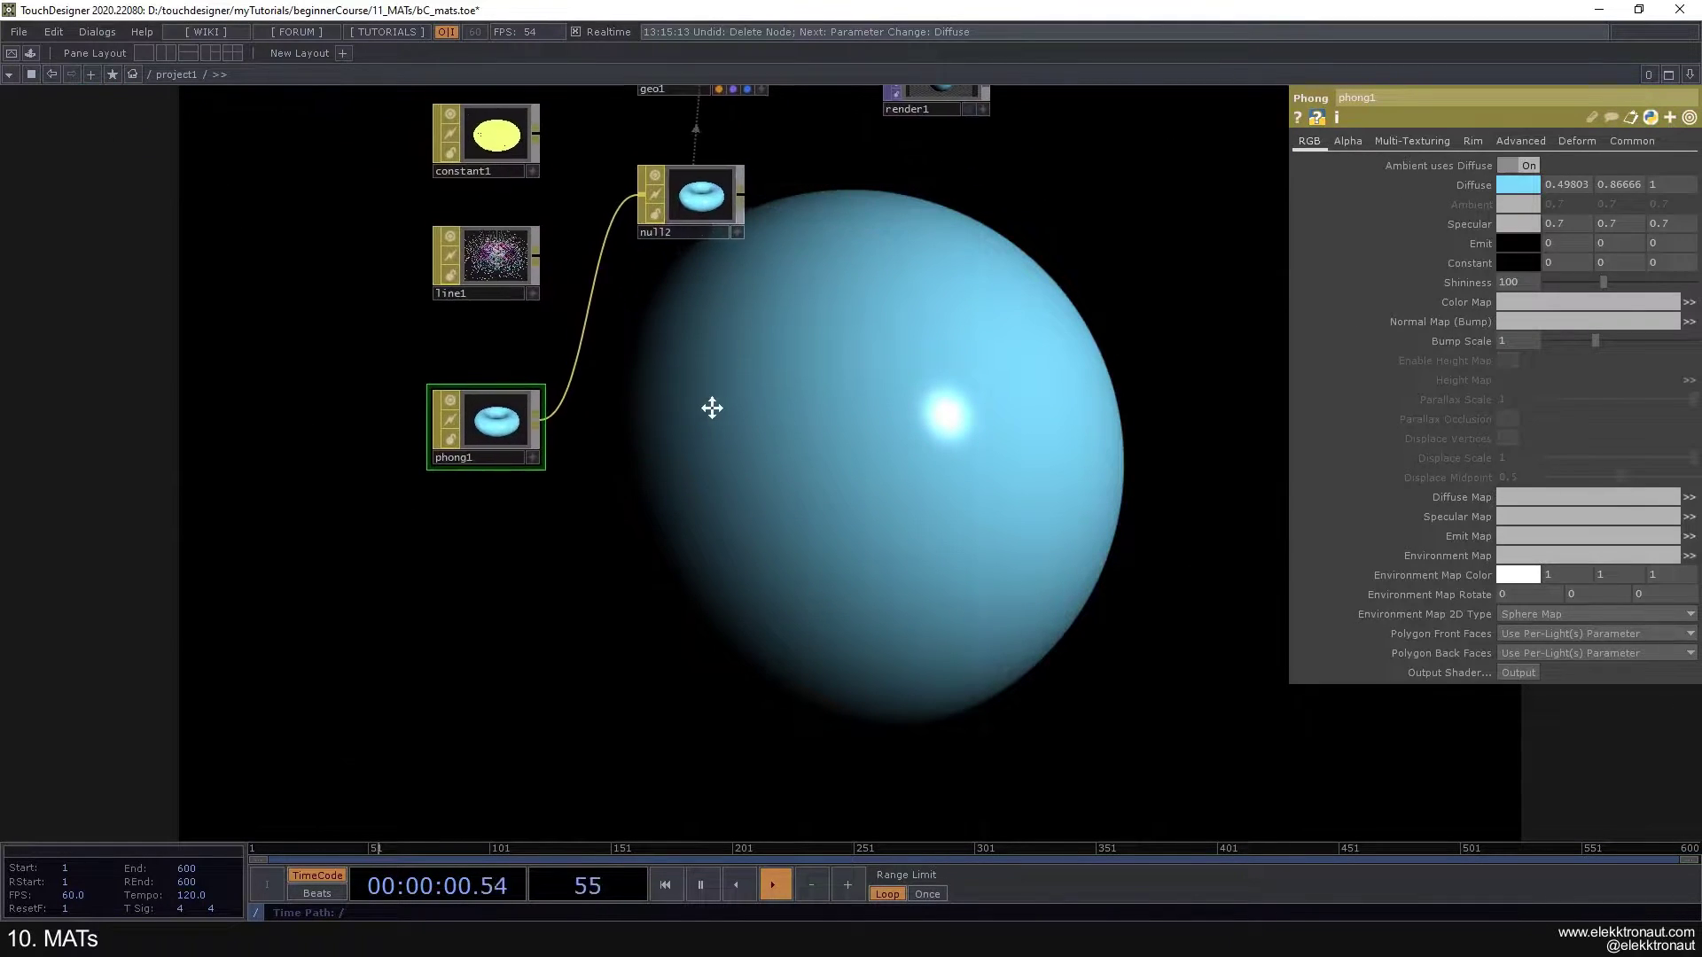
left_click_drag(712, 408, 716, 415)
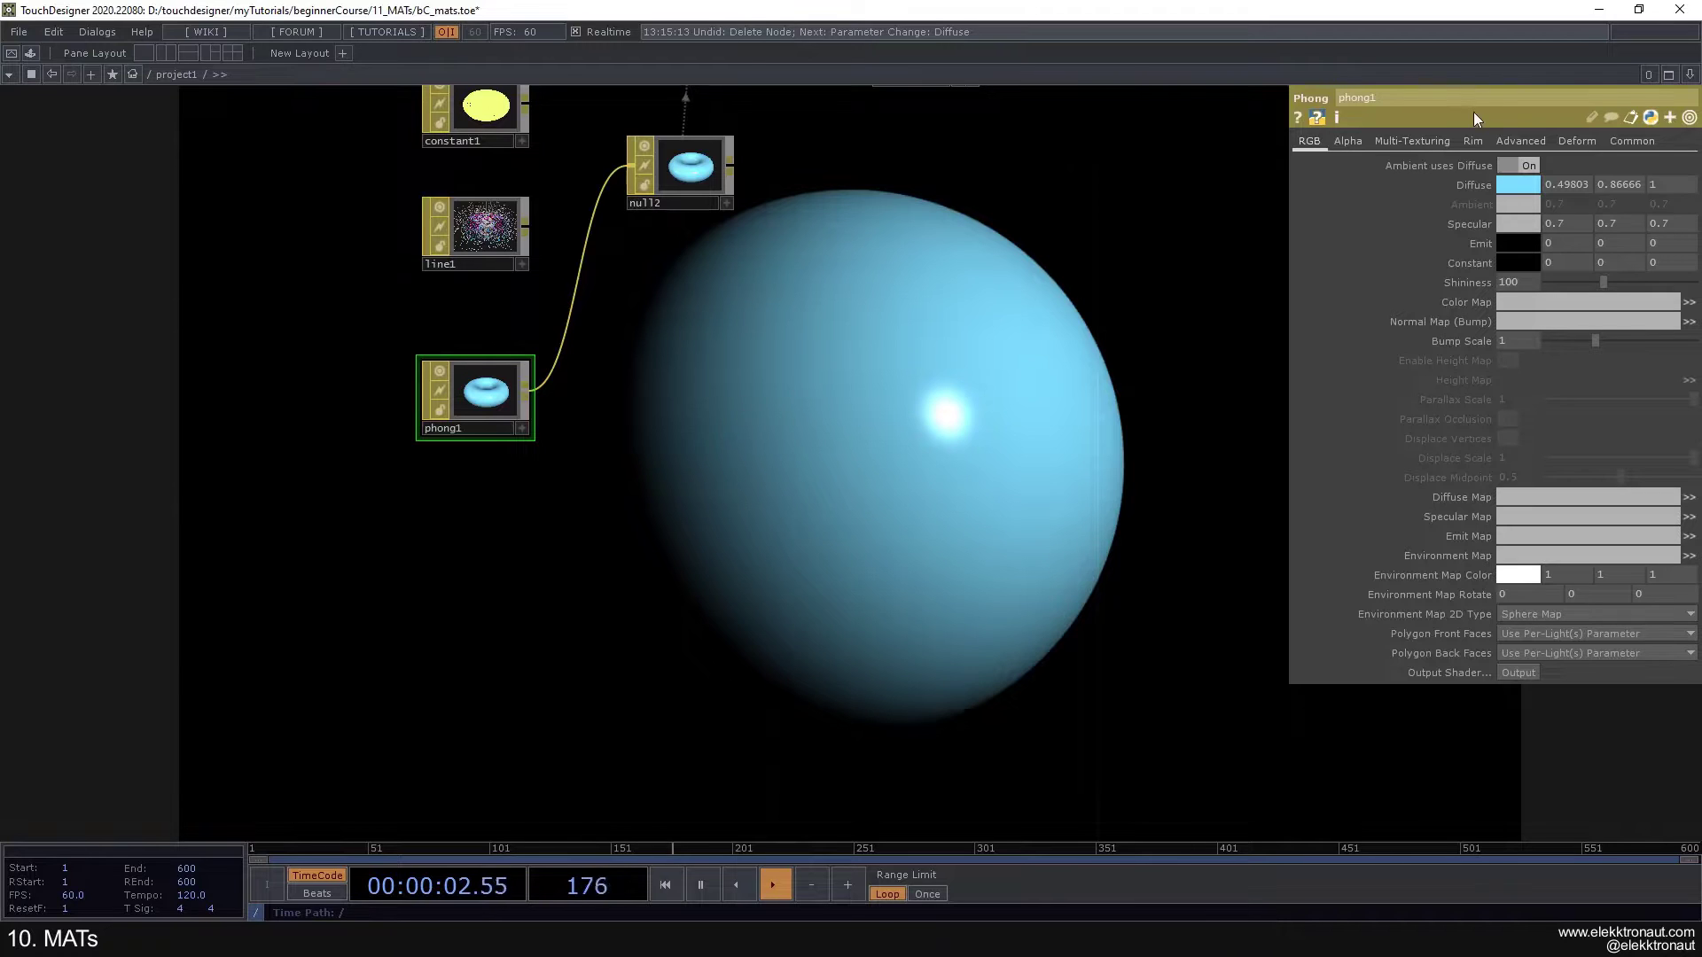
left_click(1518, 225)
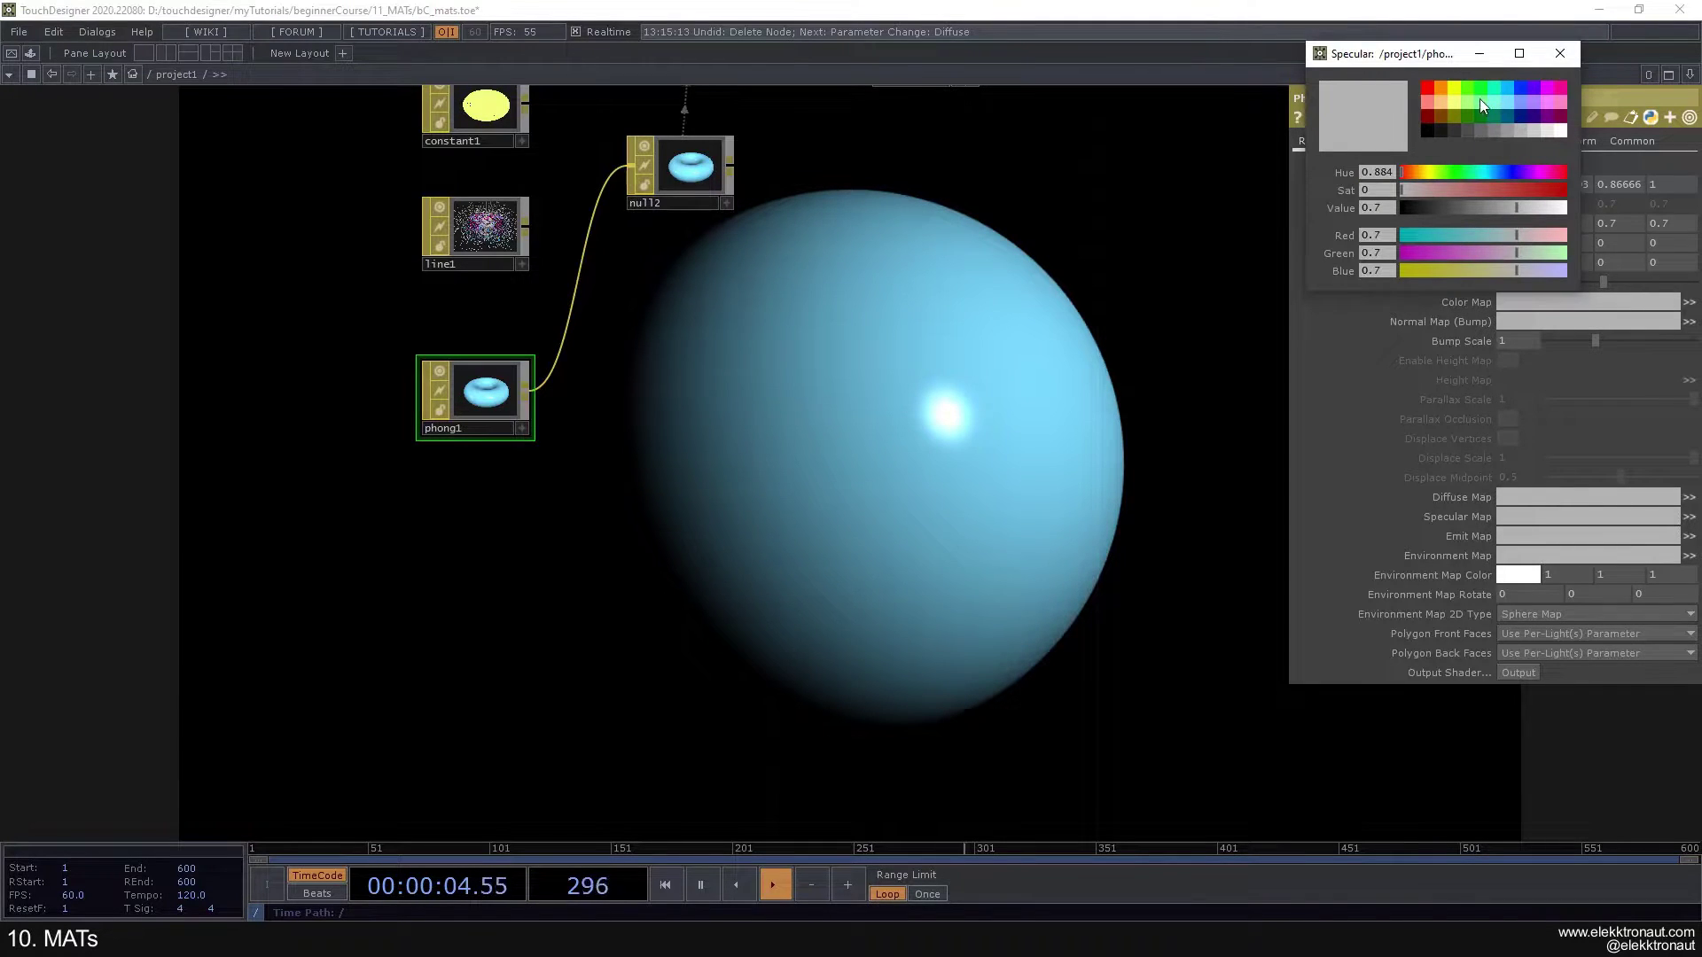
left_click(1480, 99)
left_click(1453, 106)
left_click(1441, 103)
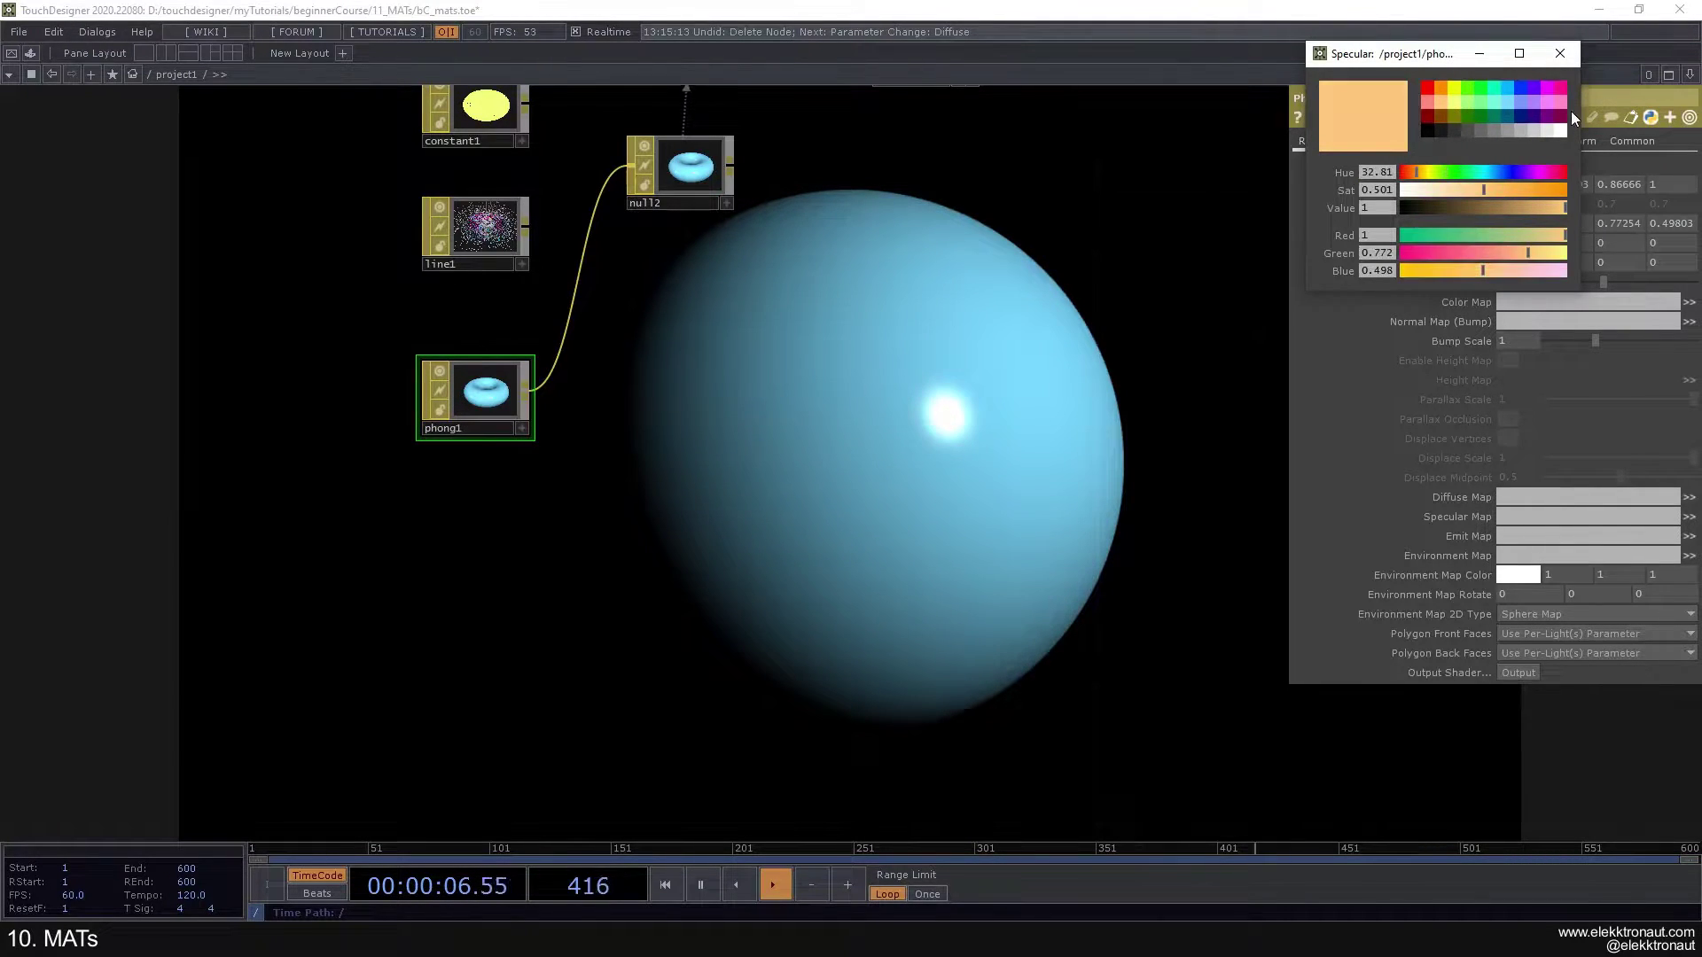
left_click(1561, 106)
left_click(1556, 90)
left_click(1526, 101)
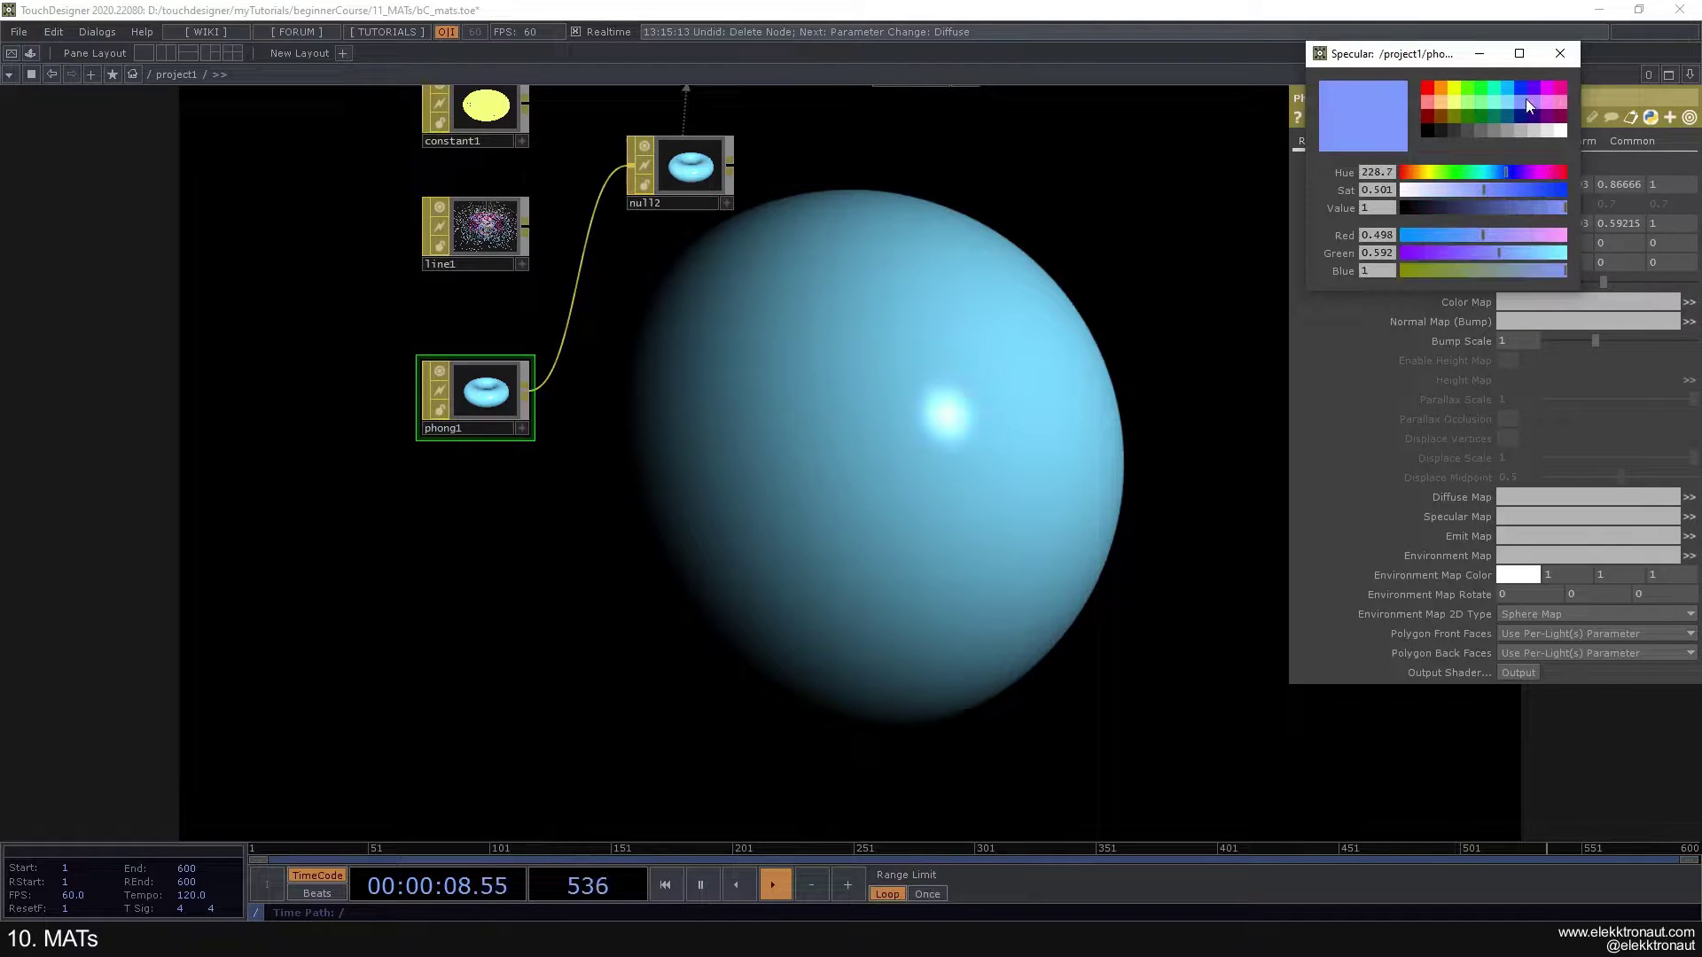
left_click(1561, 54)
Step: Raise the Phong MAT's Constant color to 0.1, 0.1, 0.1, test it by deleting light1, and undo the deletion
mouse_move(1474, 263)
middle_mouse_down()
mouse_move(1501, 259)
mouse_move(1503, 237)
mouse_move(1473, 237)
mouse_move(1487, 237)
middle_mouse_up()
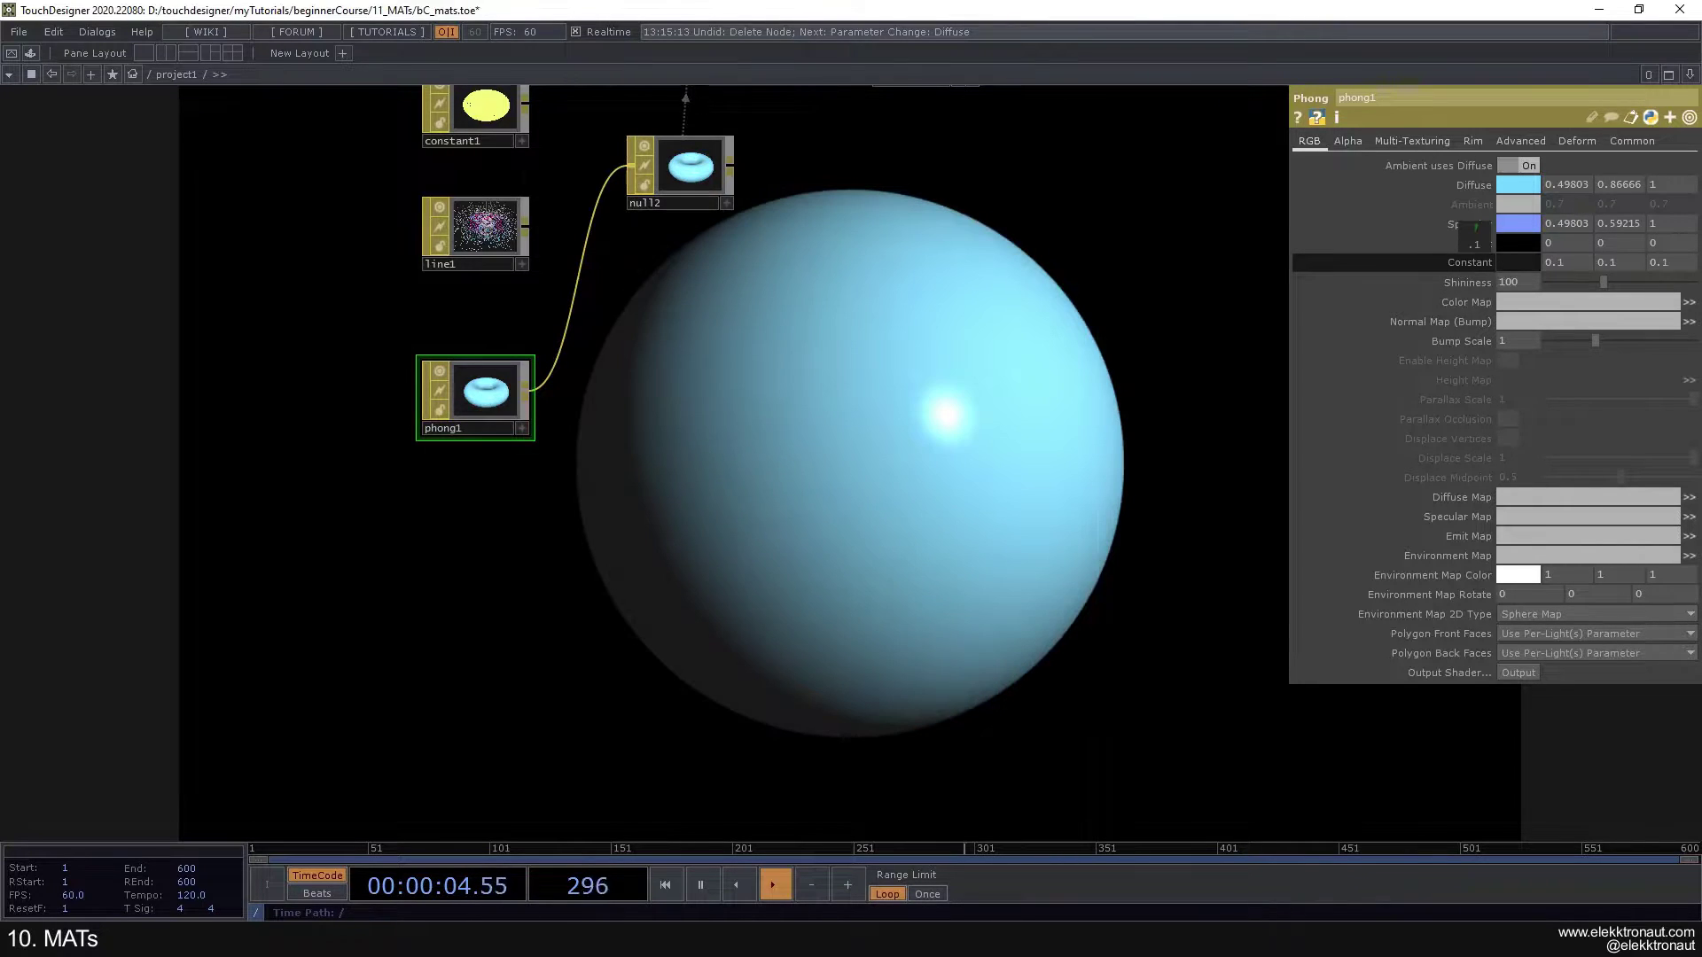
left_click_drag(865, 397, 755, 722)
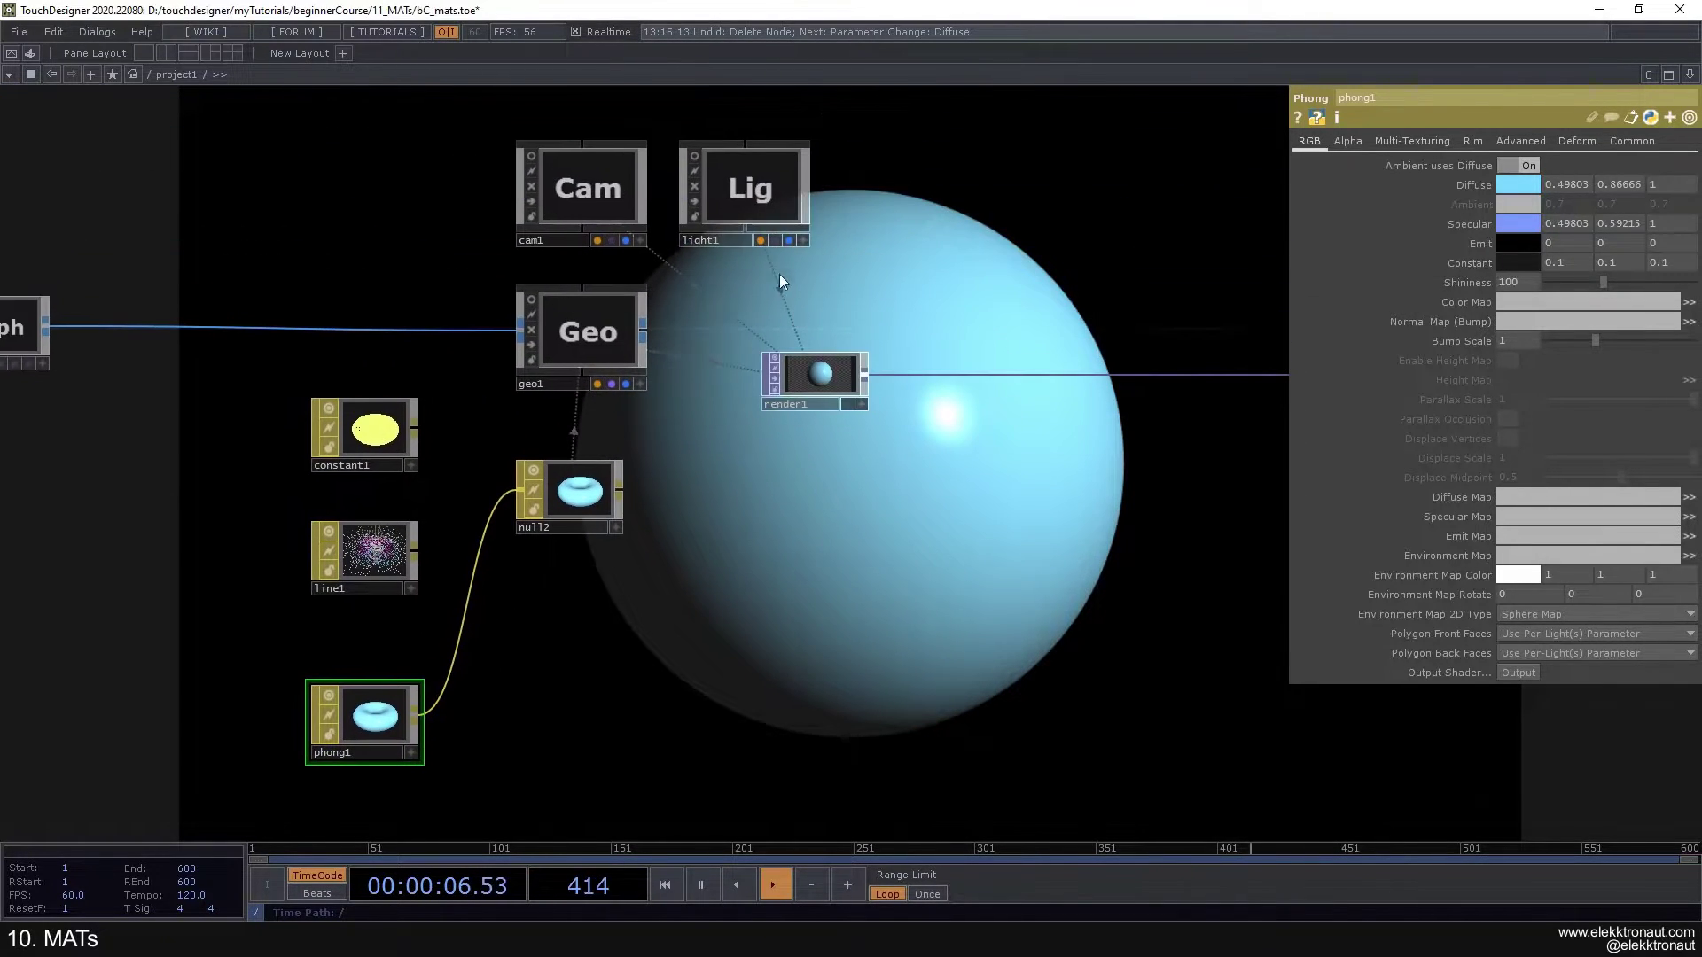
left_click(769, 200)
key("Delete")
left_click_drag(836, 537, 829, 379)
key("ctrl+z")
left_click_drag(791, 502, 796, 440)
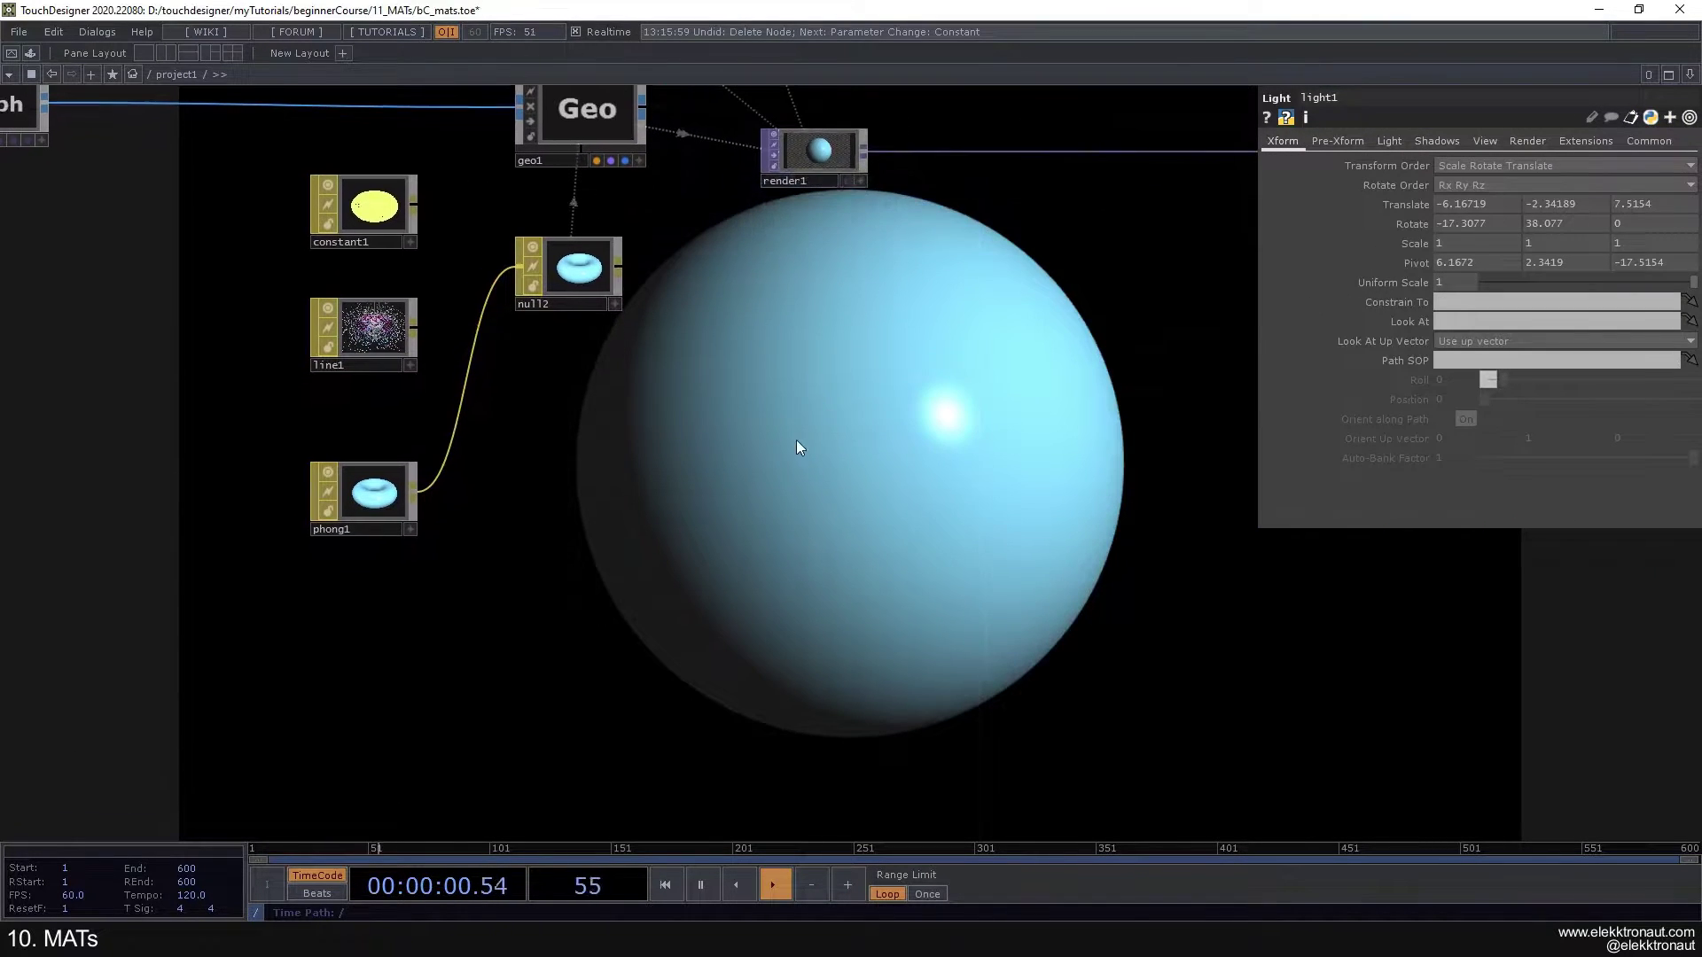
Step: Reset the Phong MAT's Constant color to 0, 0, 0
left_click(392, 212)
left_click(374, 493)
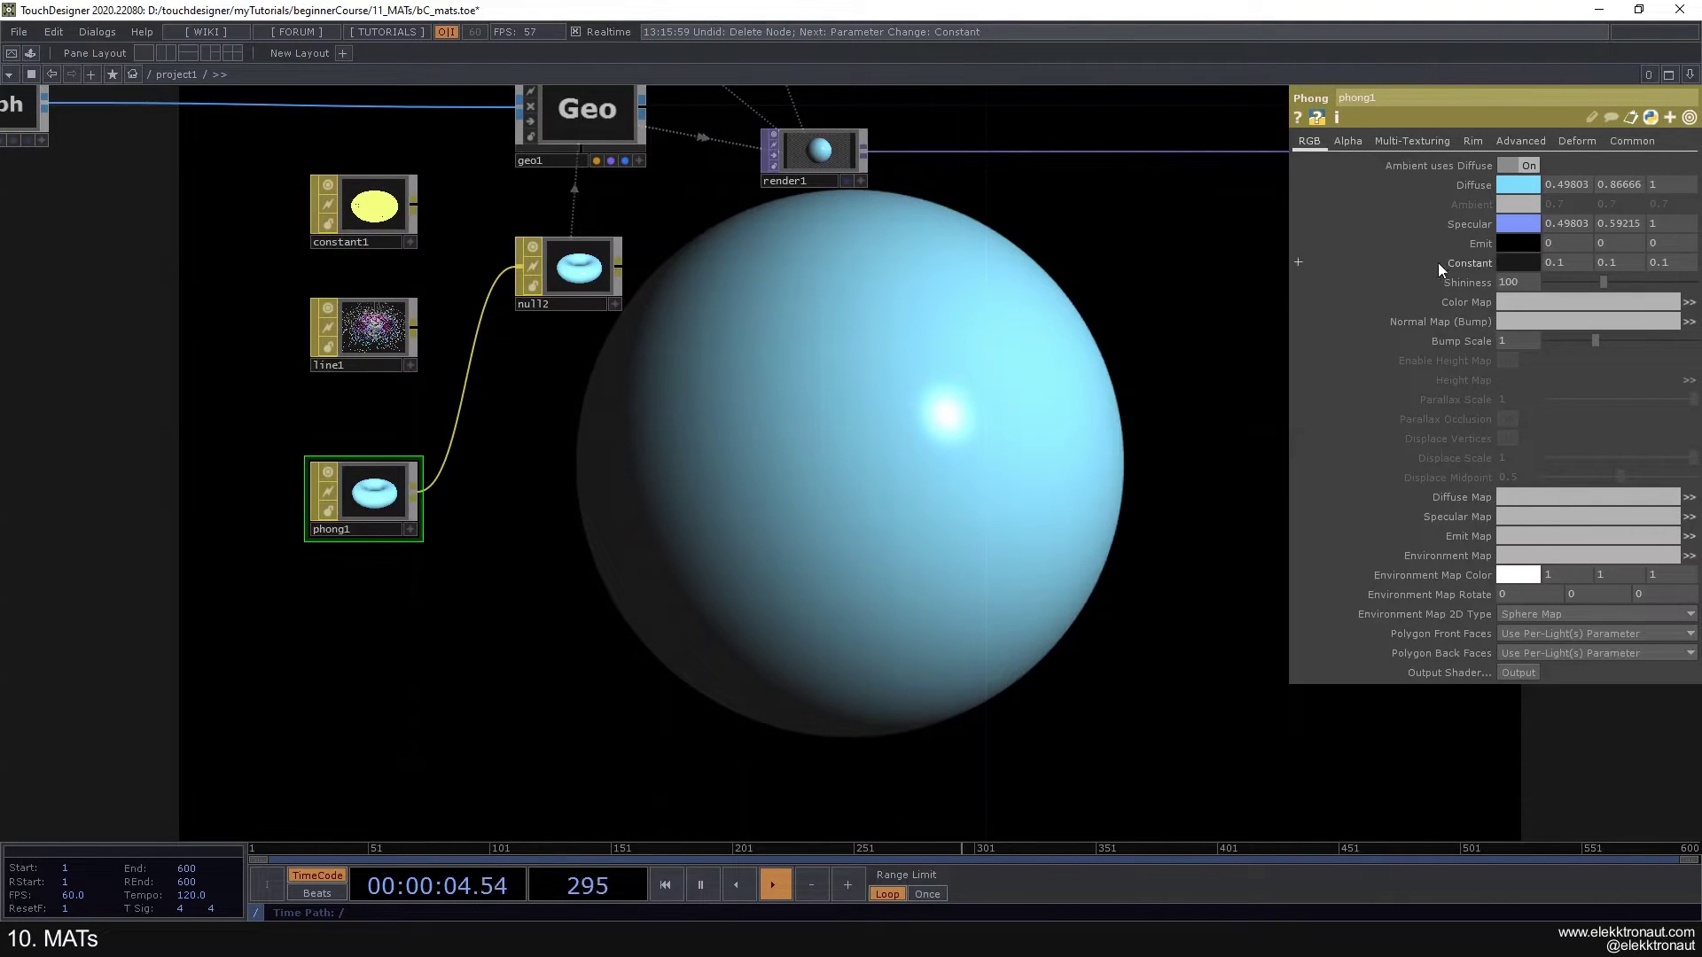
left_click_drag(1465, 261, 1392, 260)
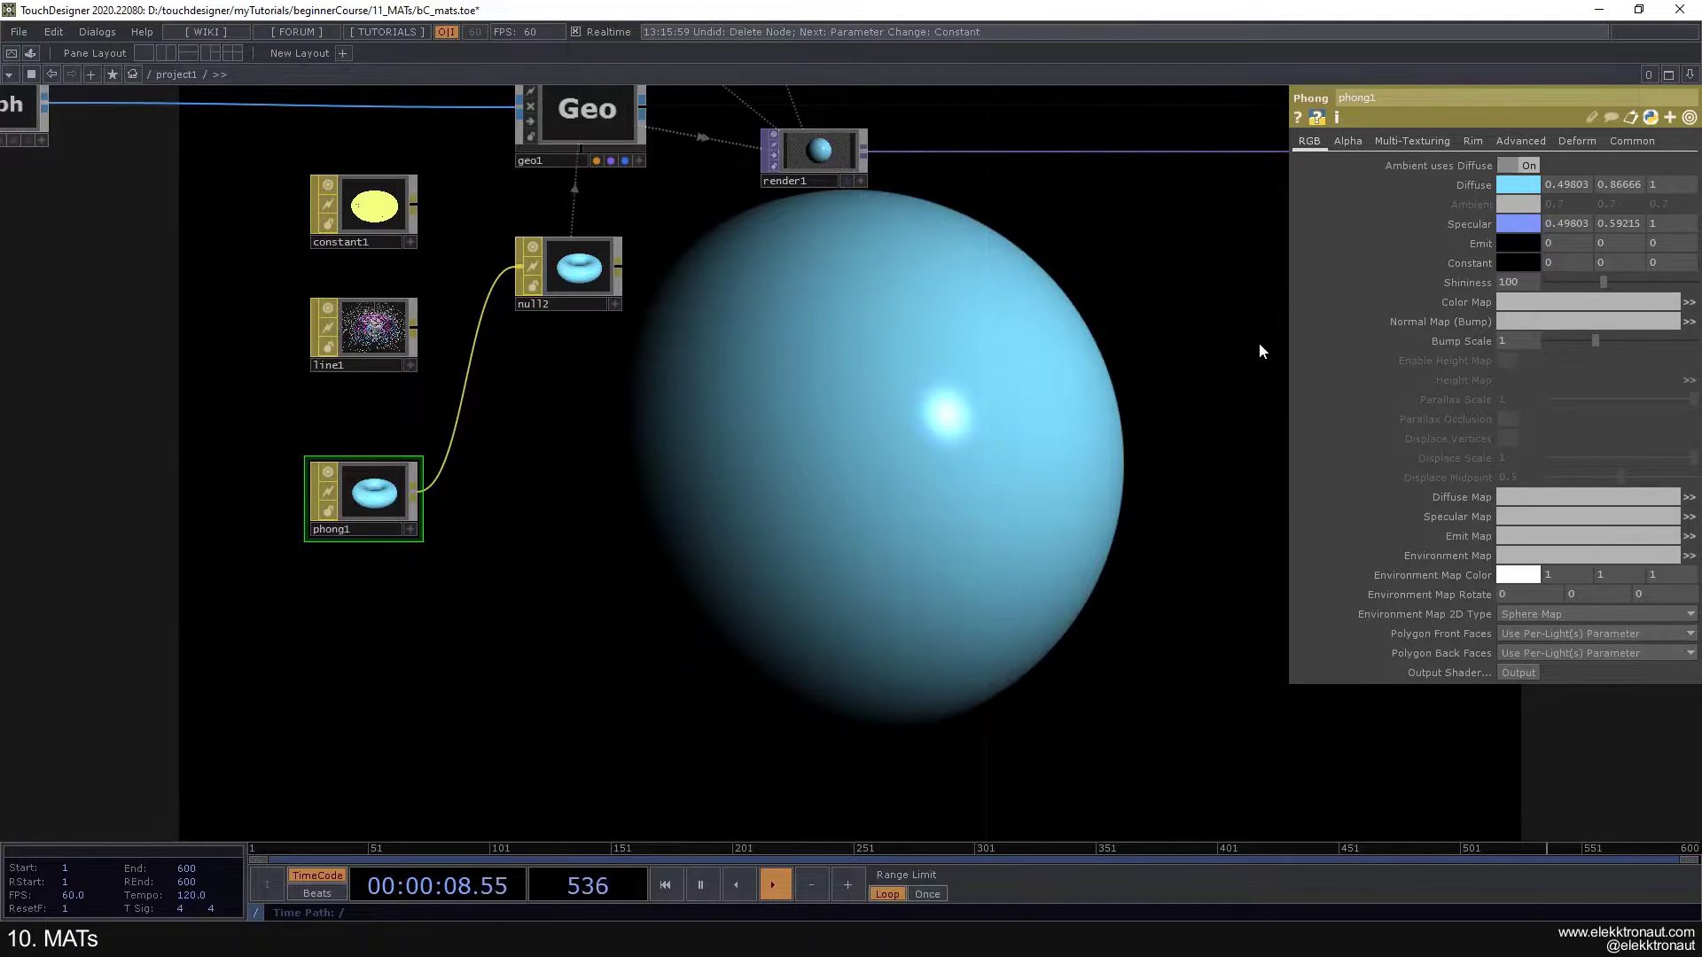
Step: Try lowering the Phong MAT's Alpha Front with Blending (Transparency) enabled, and switch the blending off again
left_click(1345, 141)
left_click_drag(1604, 205, 1697, 213)
left_click(1629, 142)
left_click(1518, 165)
left_click(1349, 142)
left_click(1630, 146)
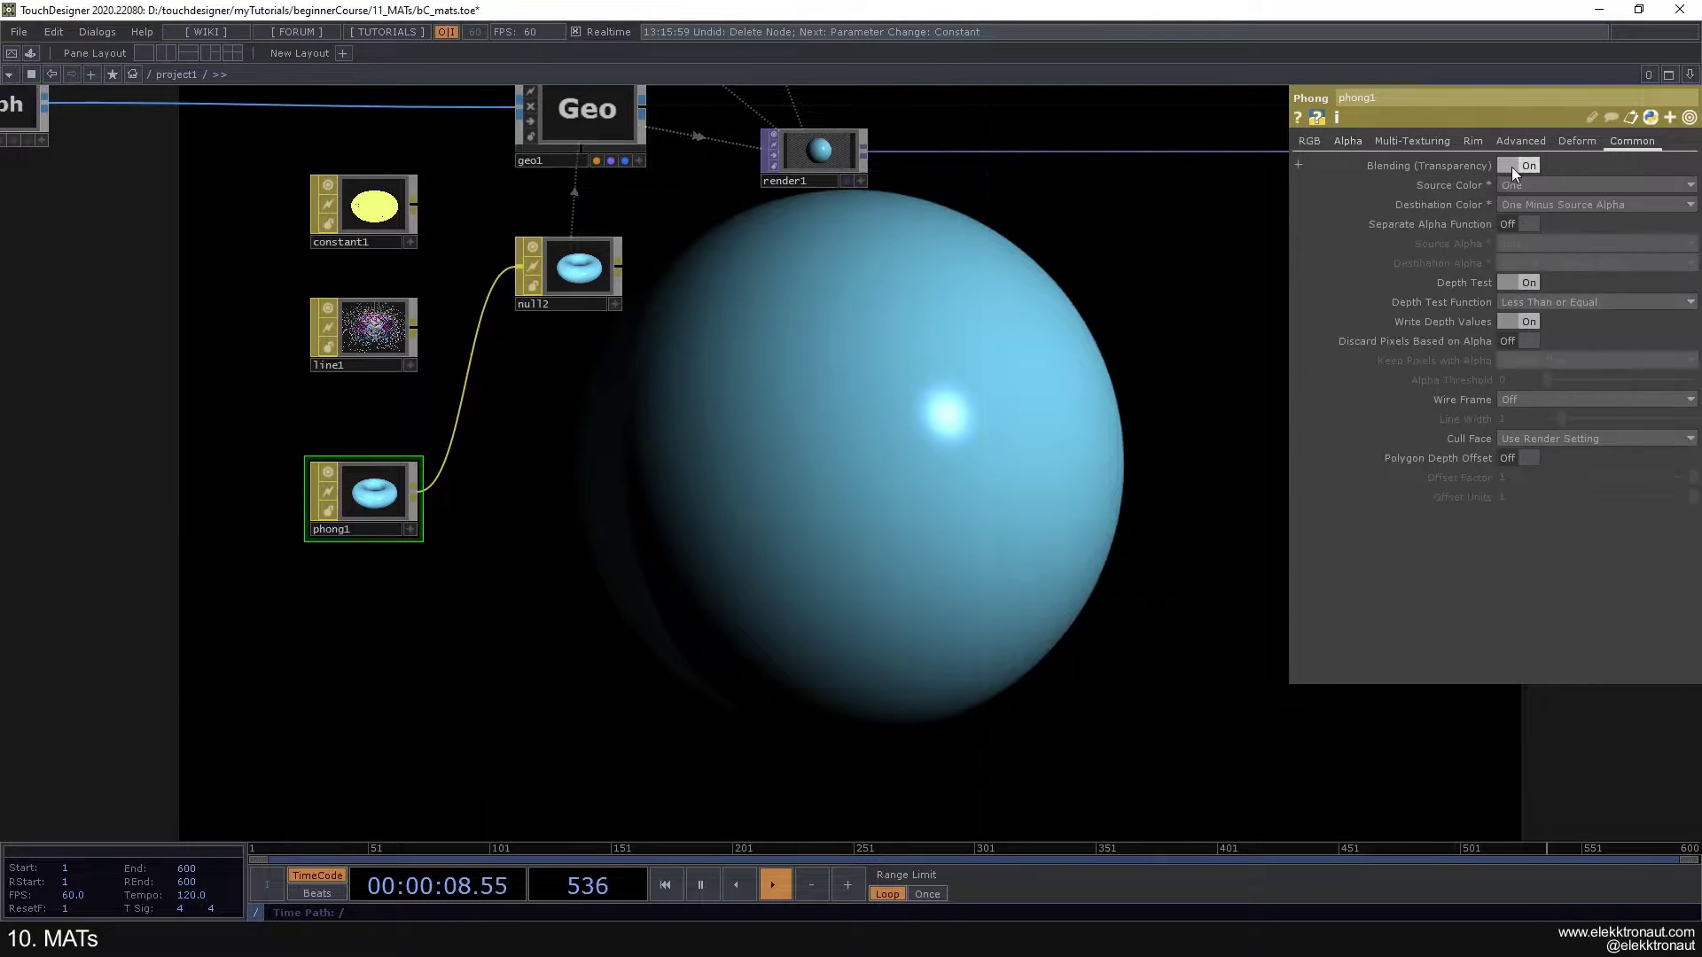
left_click(1348, 141)
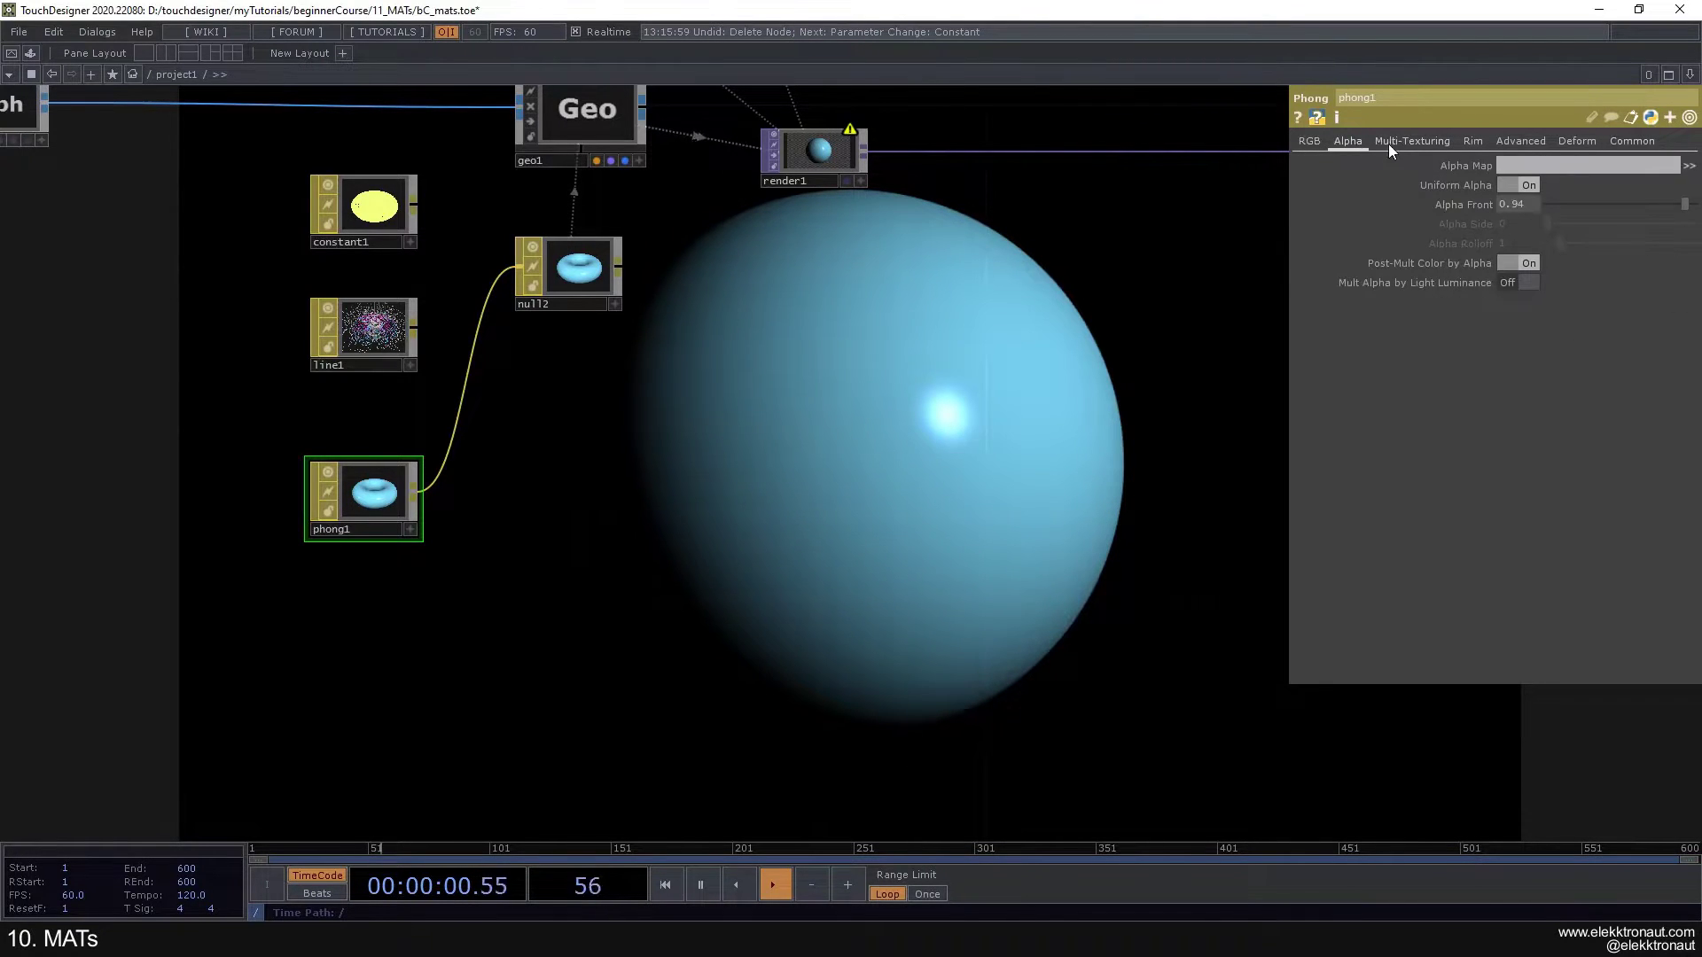
Step: Enable Rim Light 1 on the Phong MAT and return its Alpha Front to 1
left_click(1471, 144)
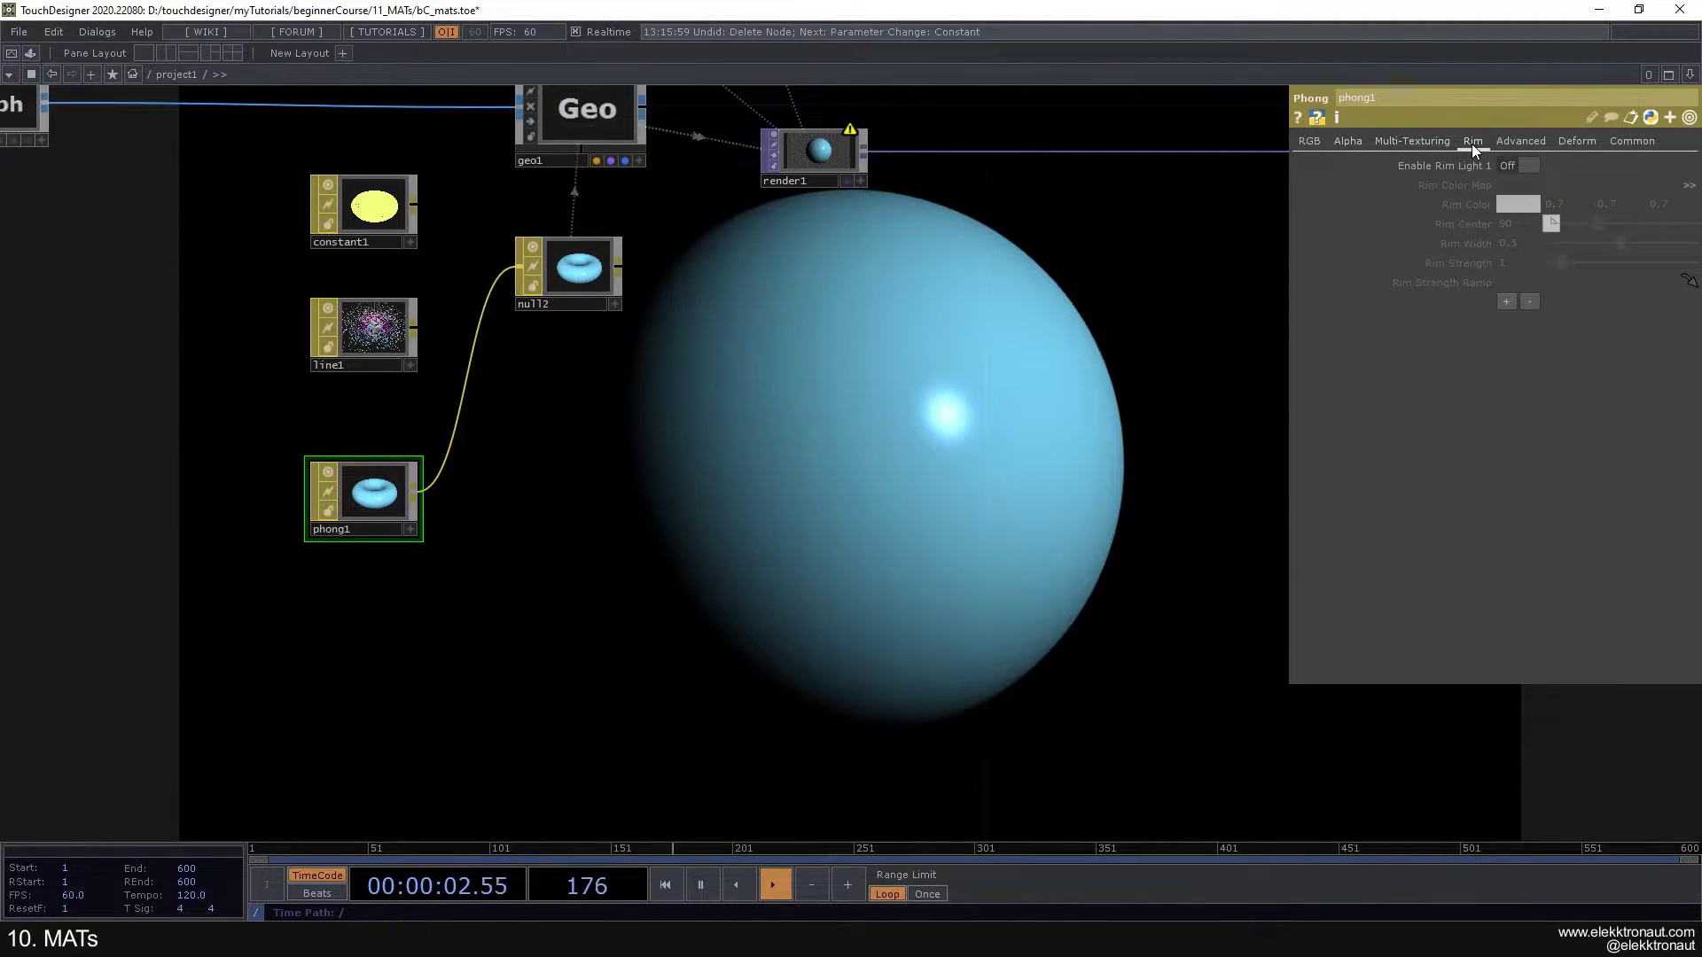
left_click(1517, 165)
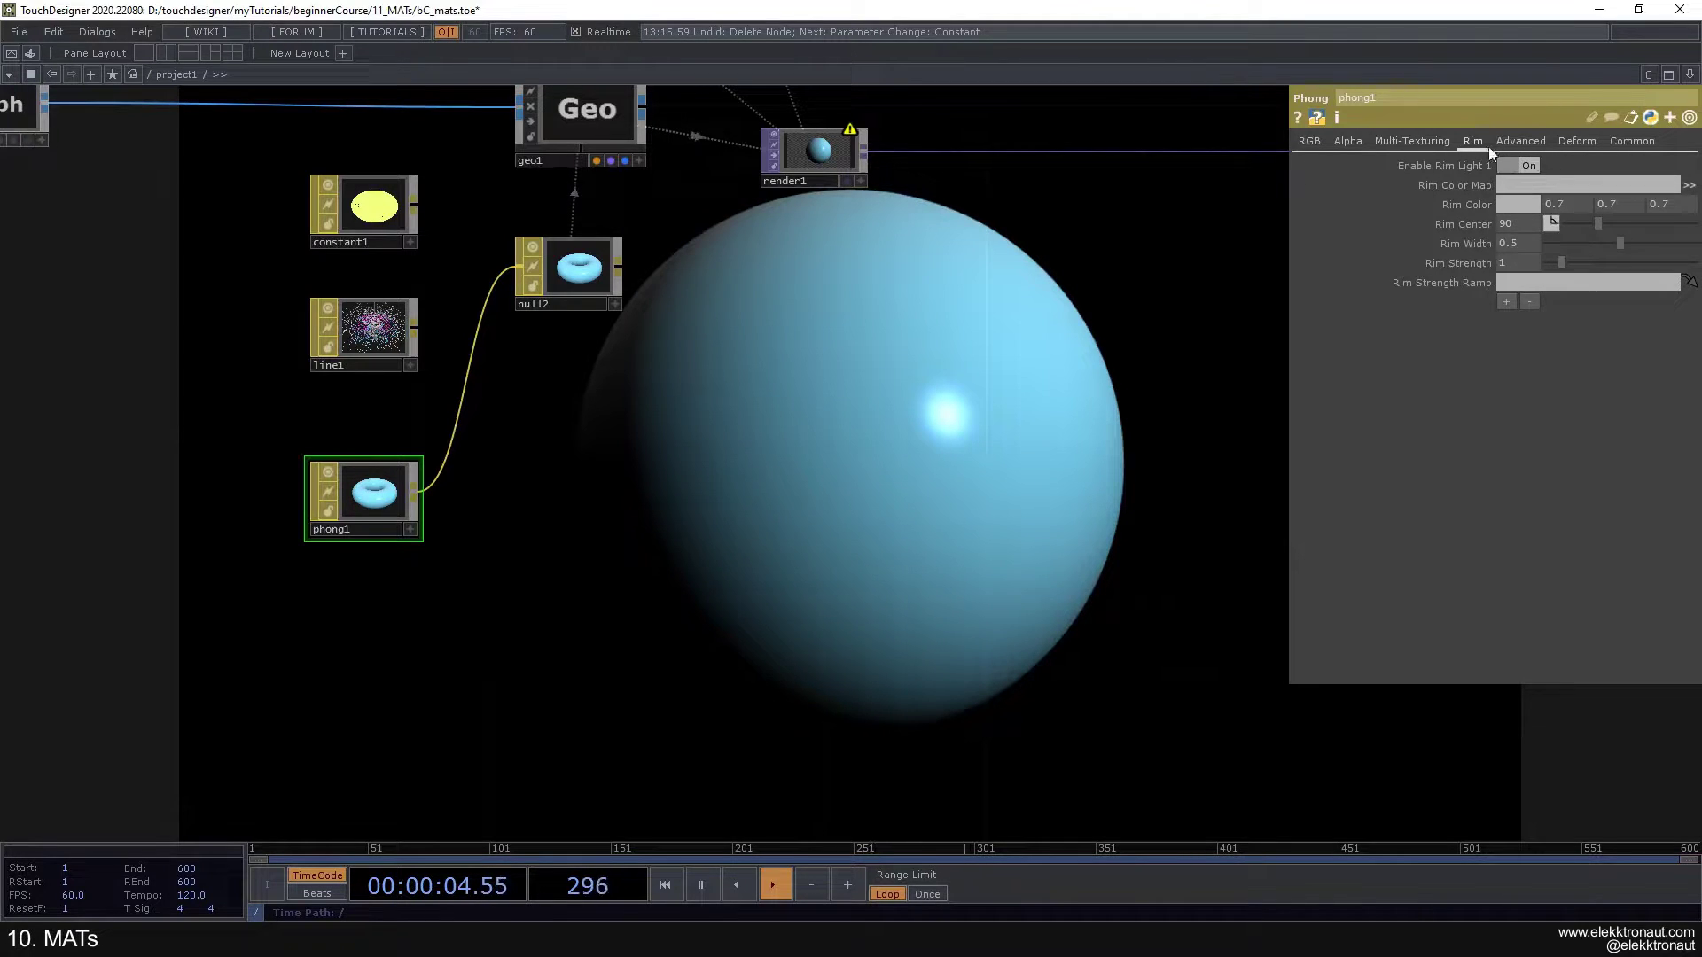
left_click(1348, 142)
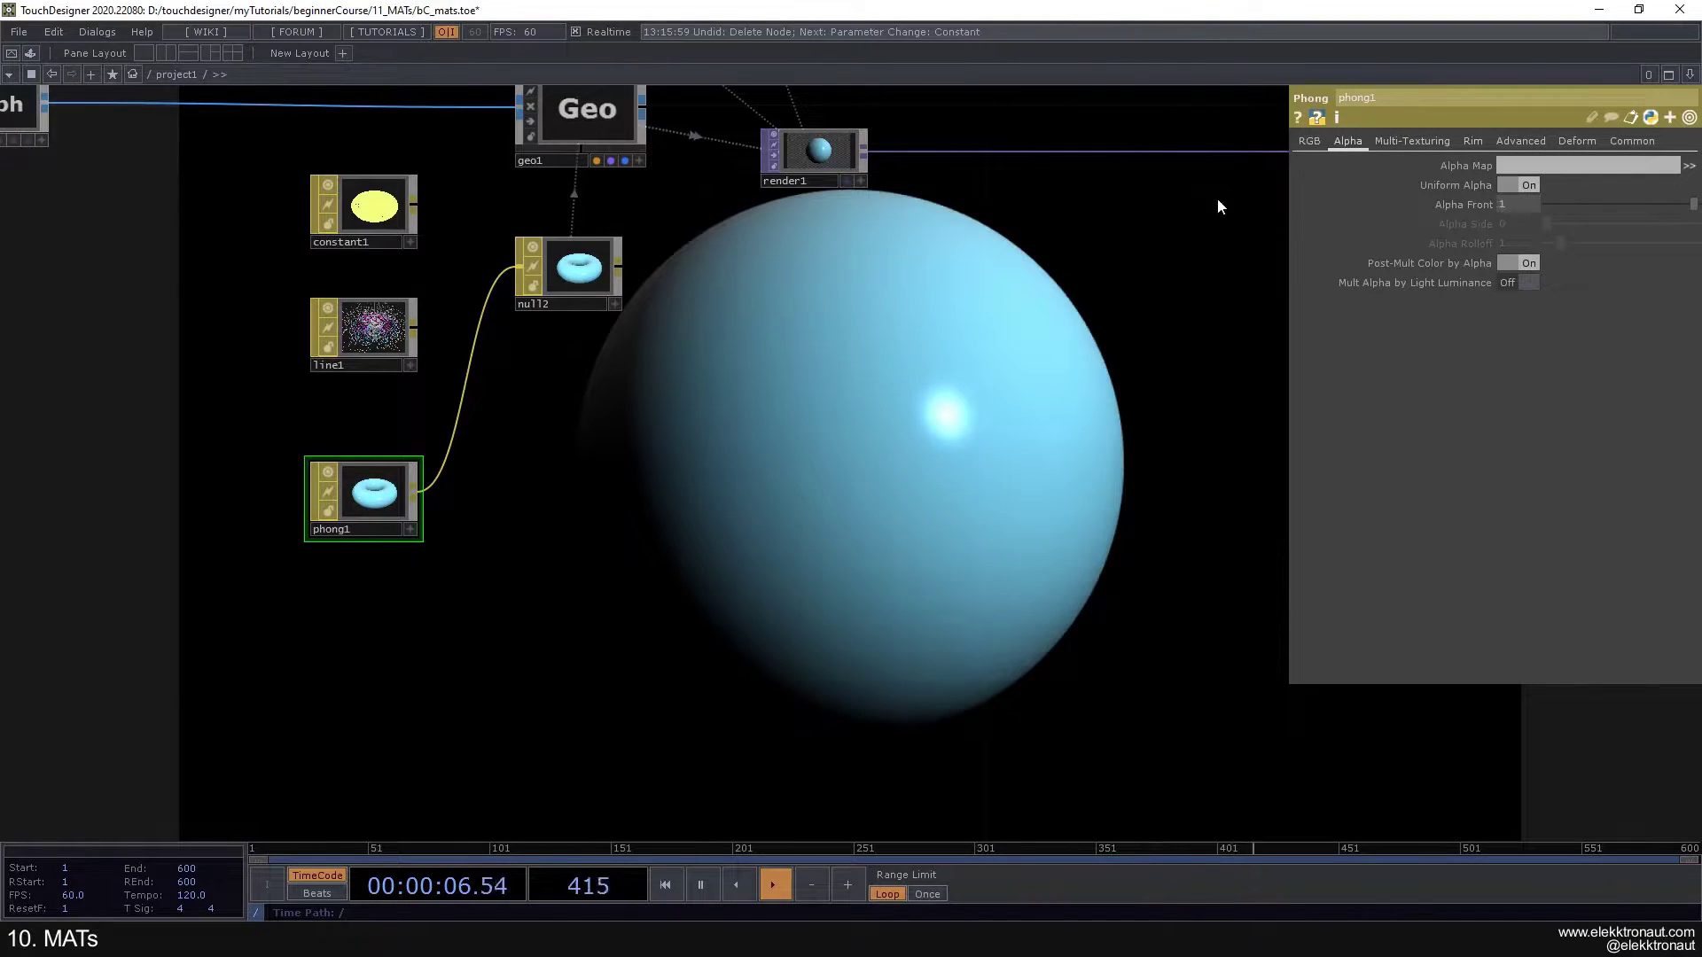
Step: Set the rim light's center to 198, its width to 0.627 and its color to pink (1, 0, 0.553)
left_click(1472, 142)
mouse_move(1599, 222)
left_mouse_down()
mouse_move(1646, 222)
mouse_move(1598, 221)
mouse_move(1647, 225)
mouse_move(1611, 247)
mouse_move(1668, 258)
mouse_move(1641, 259)
left_mouse_up()
left_click(1519, 203)
left_click(1561, 92)
scroll(809, 221, "down", 6)
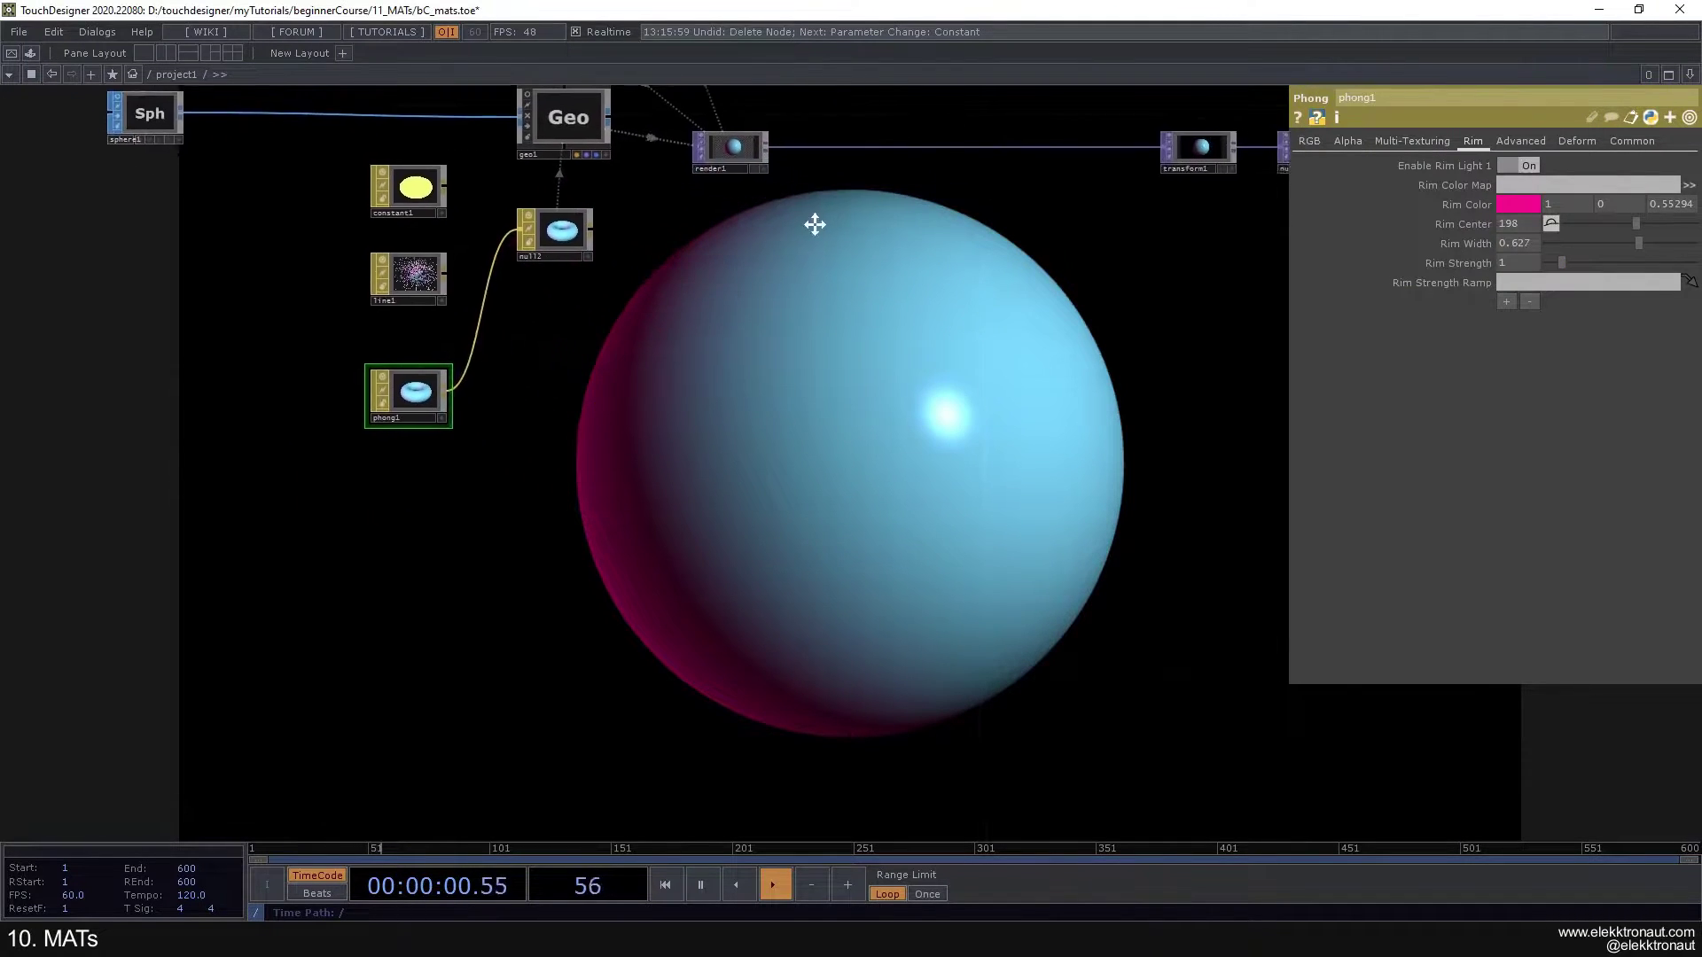
Step: Raise the Phong MAT's Rim Strength to 1.6
scroll(773, 376, "up", 4)
left_click_drag(773, 375, 681, 341)
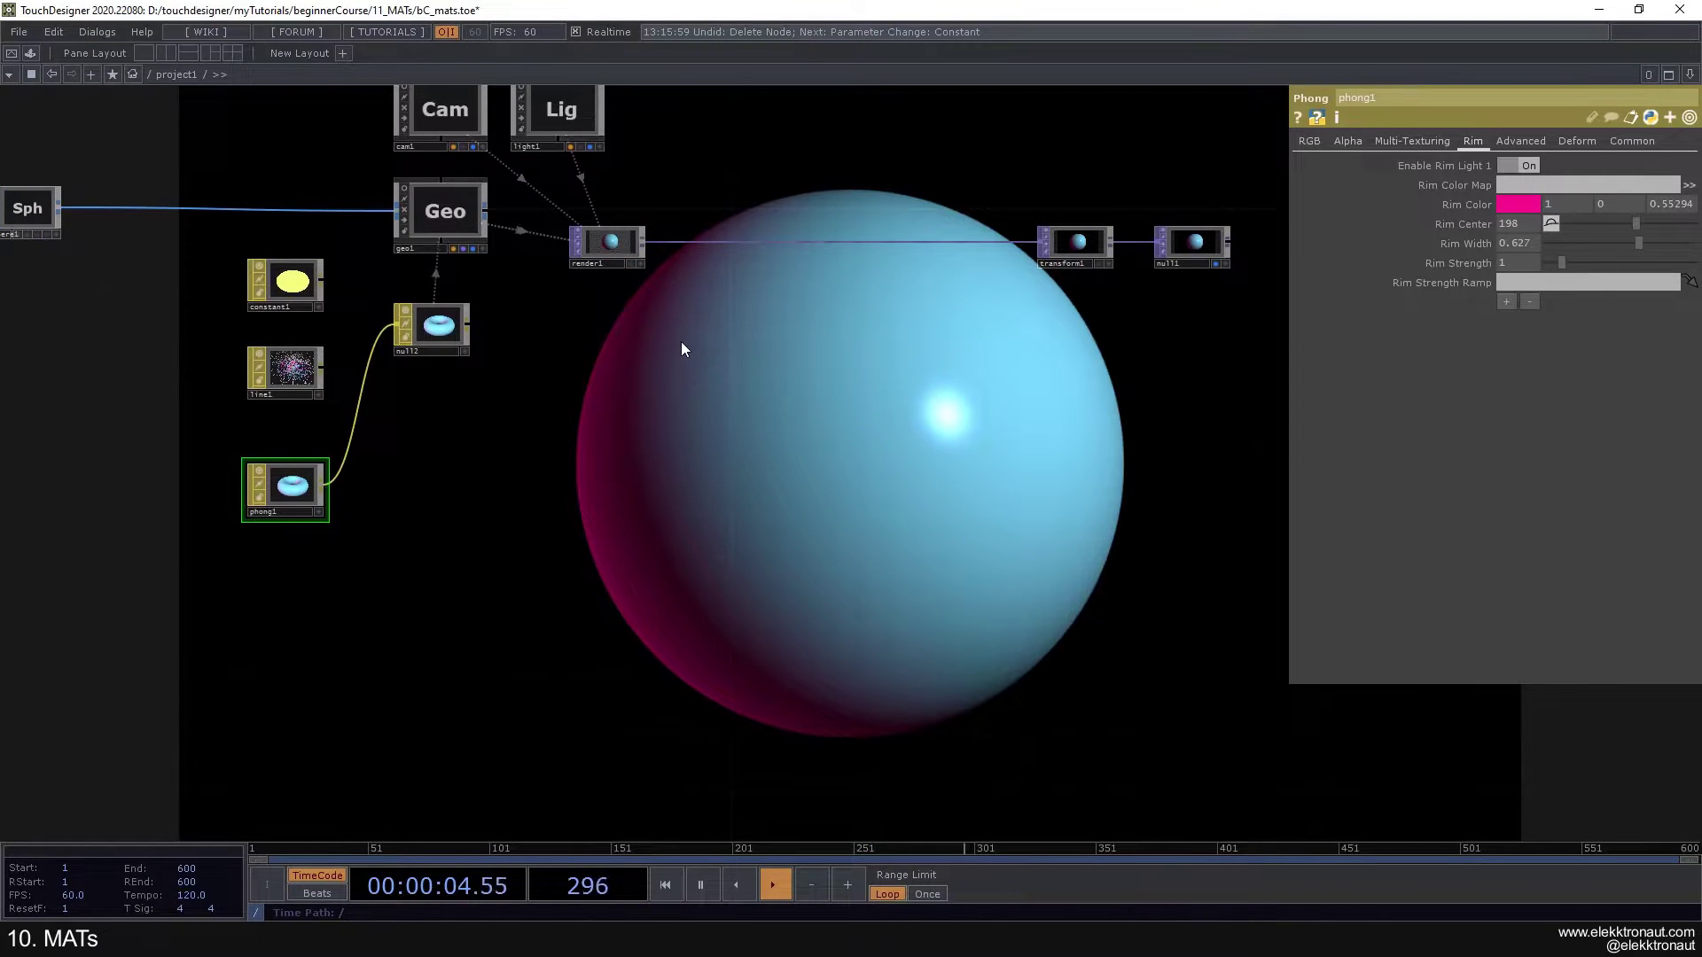
left_click_drag(683, 379, 712, 356)
mouse_move(1562, 263)
left_mouse_down()
mouse_move(1588, 263)
mouse_move(1573, 270)
left_mouse_up()
left_click_drag(968, 407, 1043, 368)
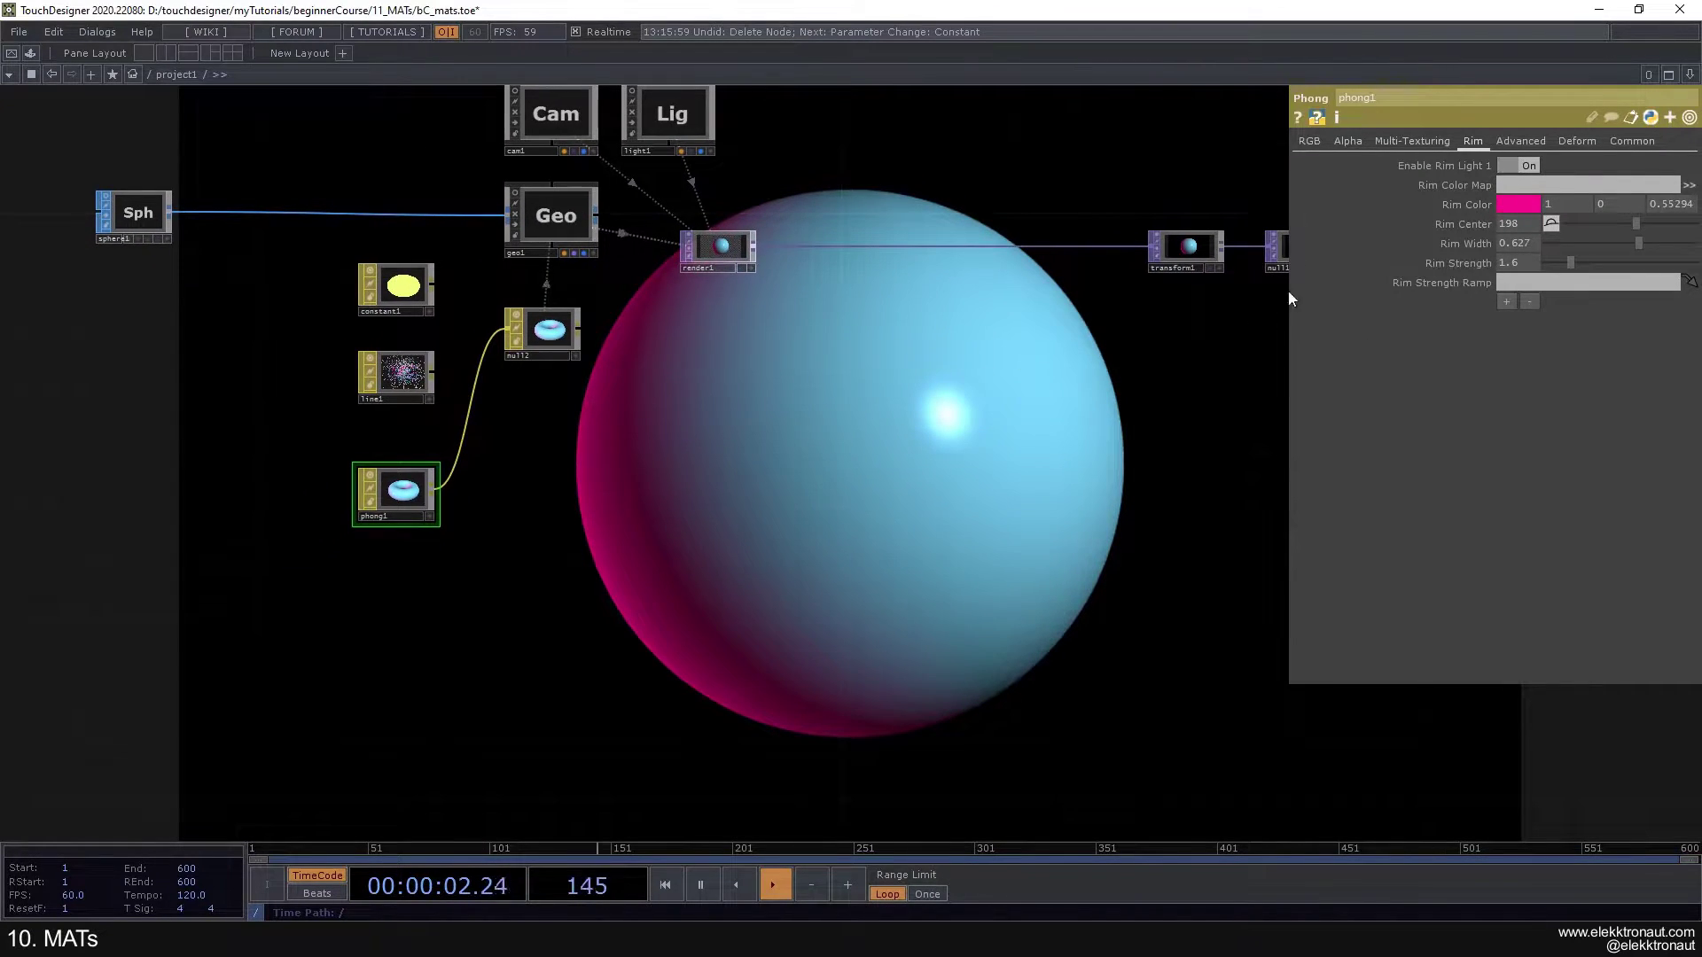
Step: Add a Noise TOP in the empty network area on the upstream side of phong1
left_click(1523, 142)
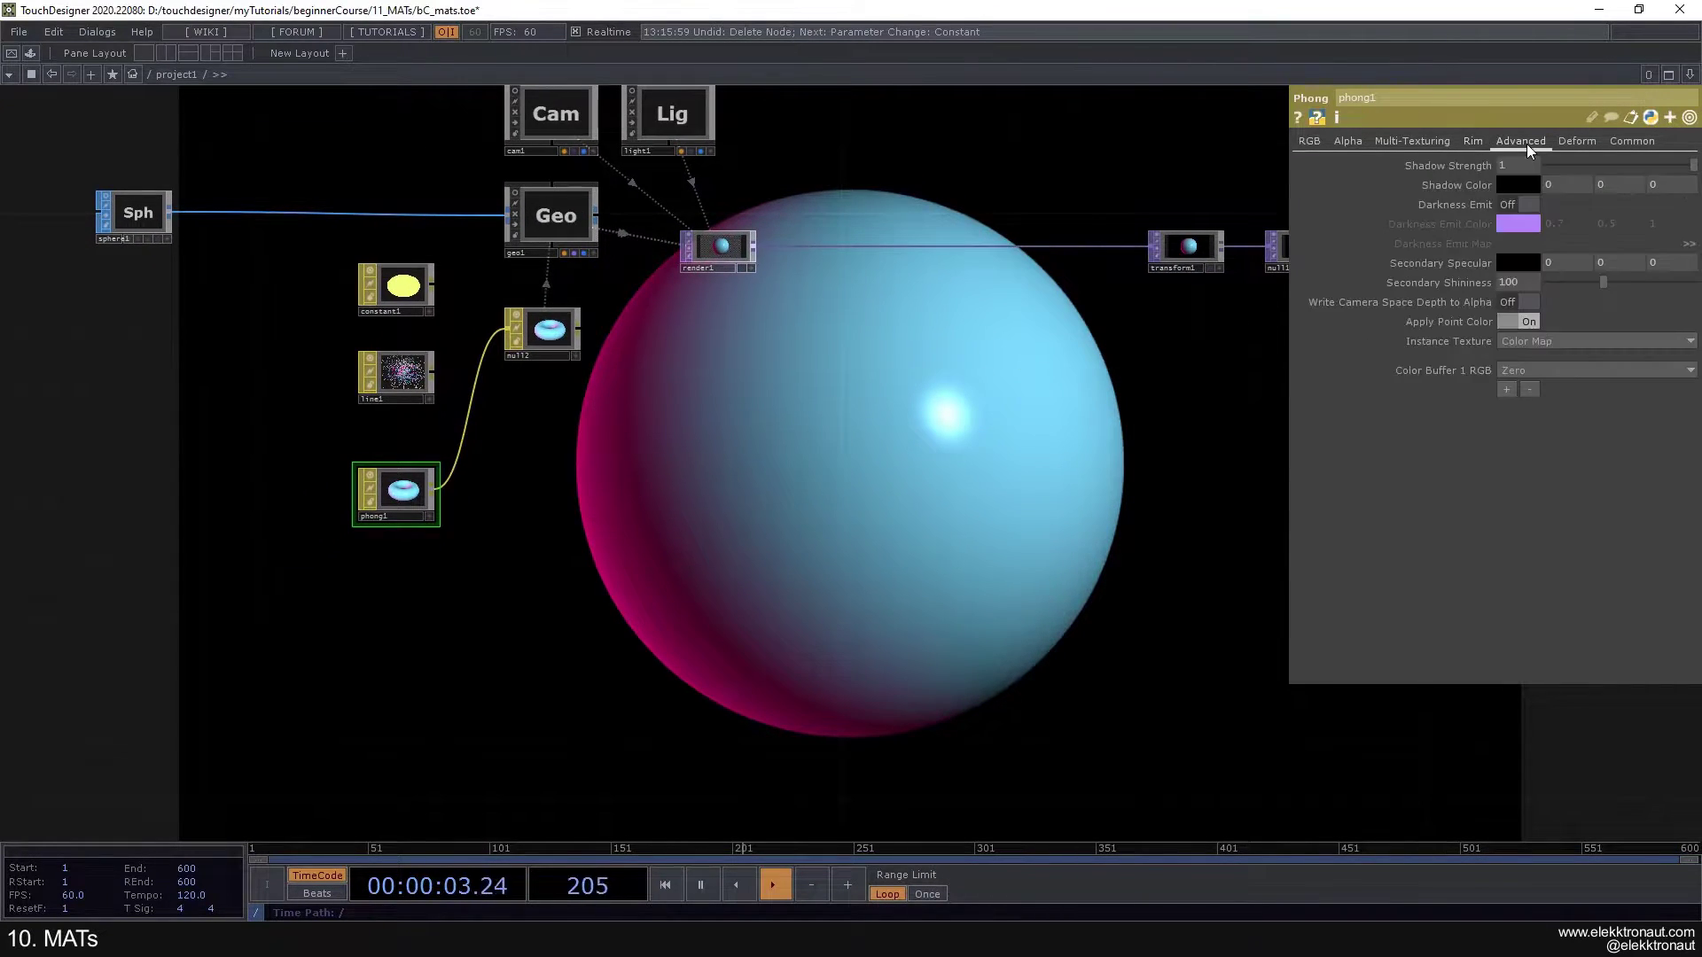
left_click(1309, 142)
left_click_drag(734, 454, 994, 308)
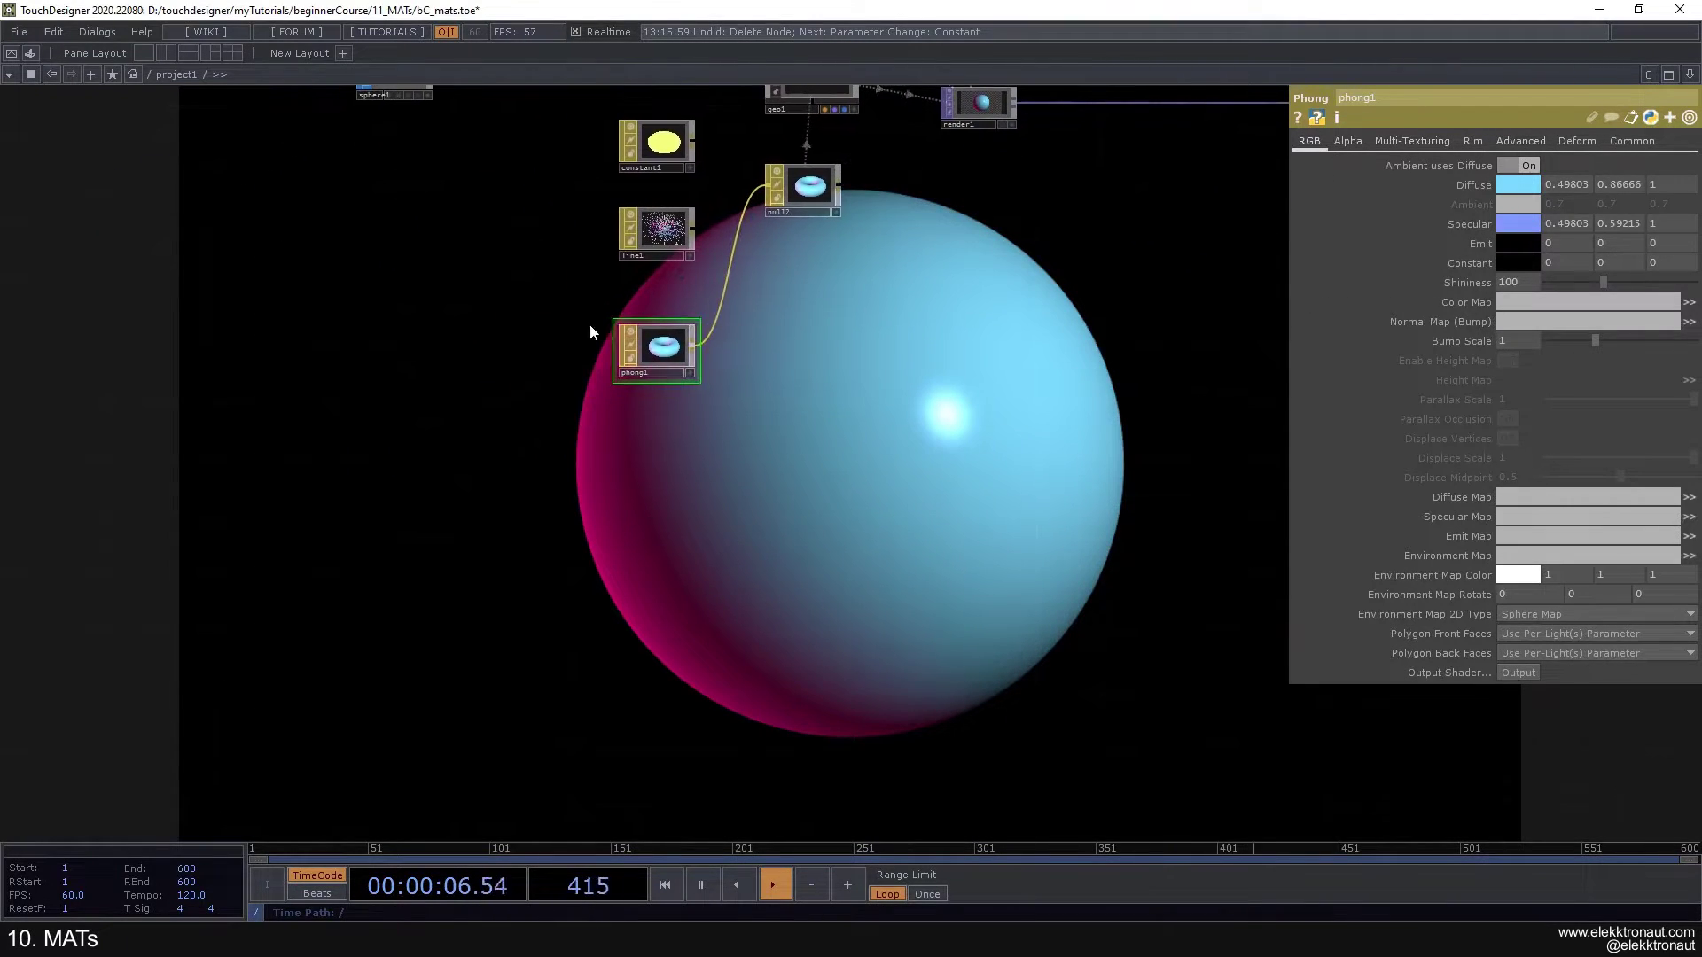
left_click_drag(558, 322, 650, 277)
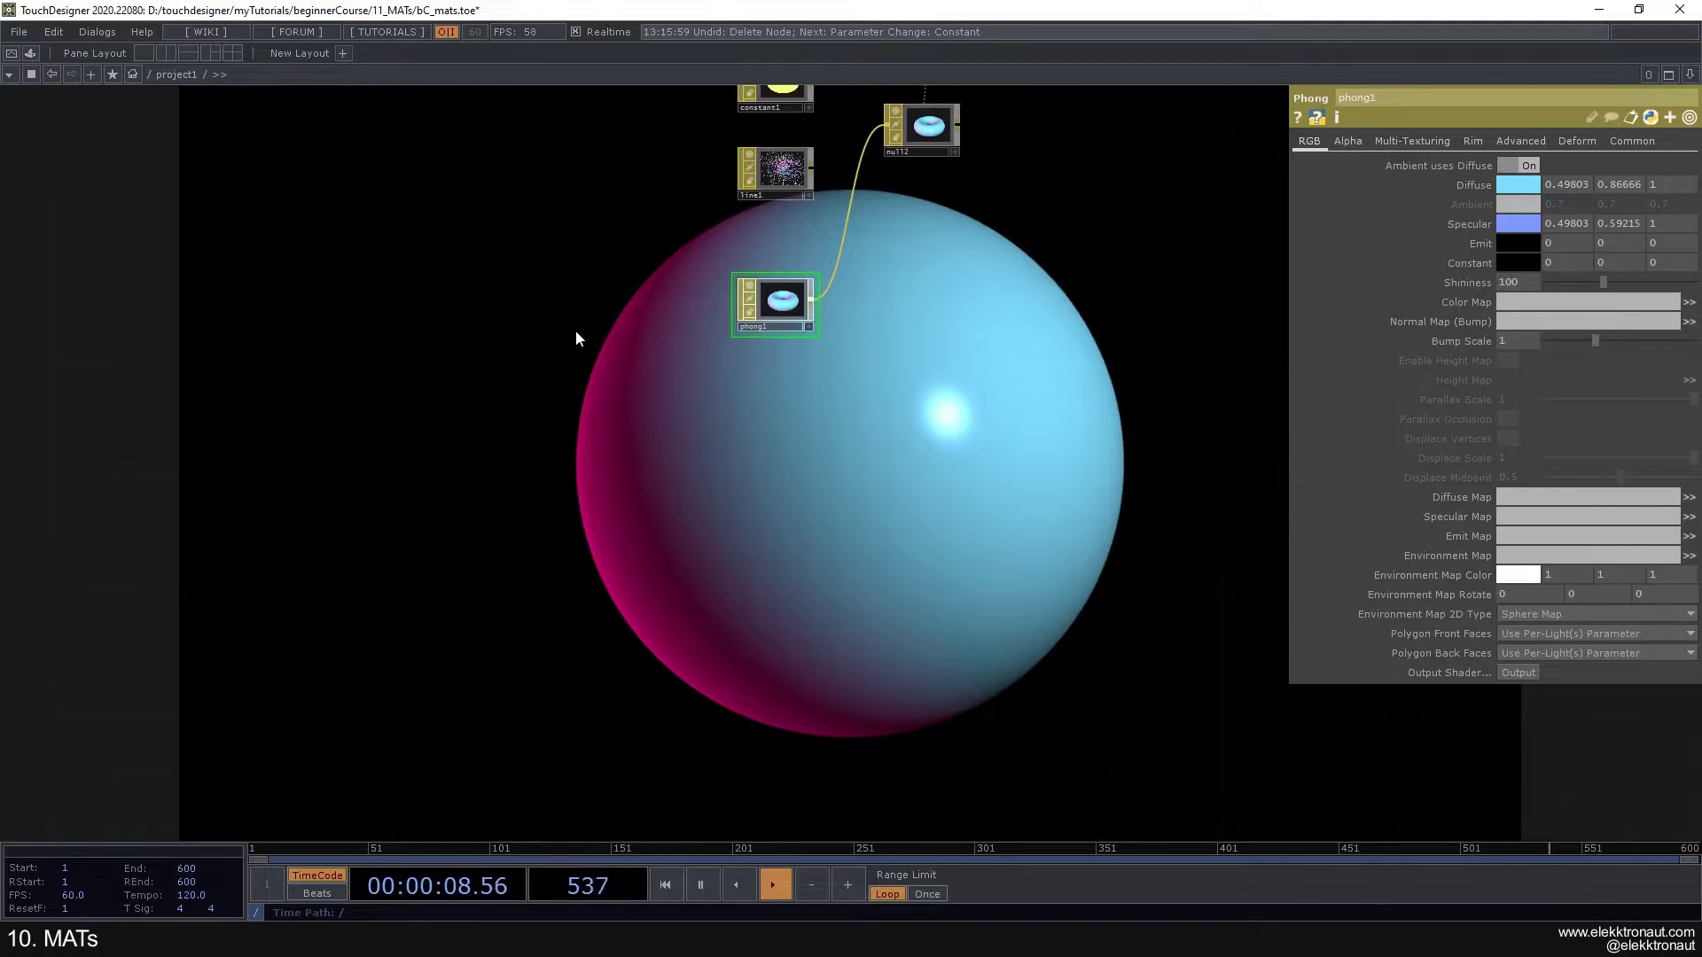
left_click_drag(577, 337, 775, 380)
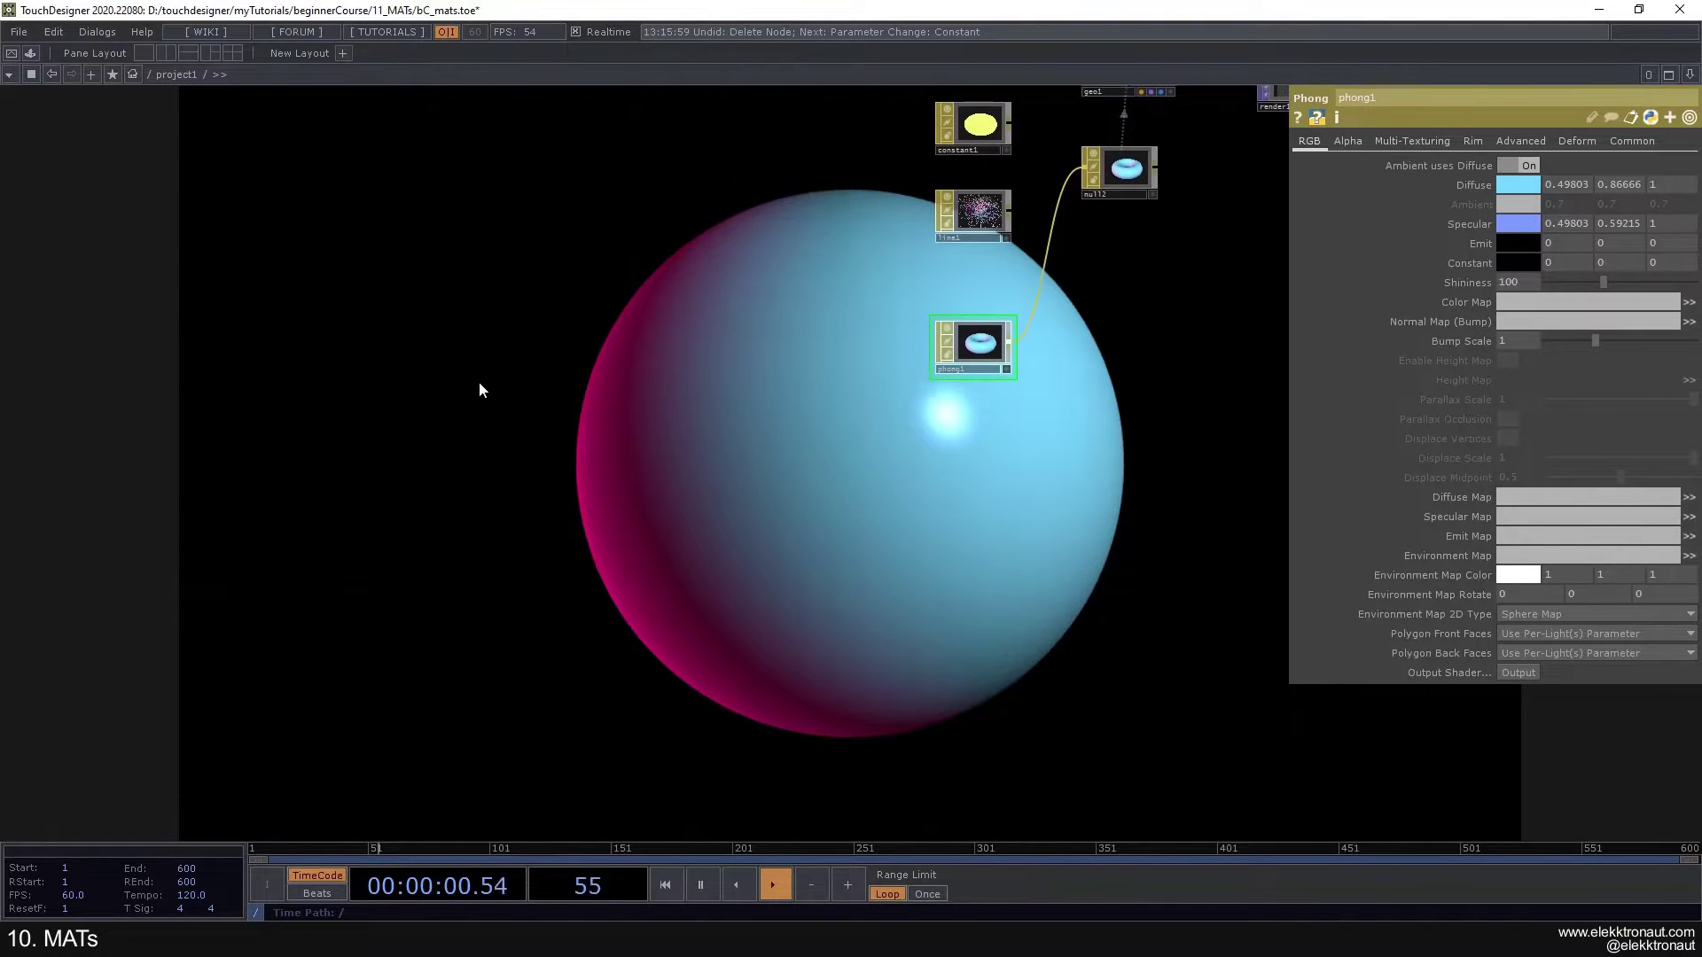
key("Tab")
left_click(243, 166)
type("noi")
left_click(443, 285)
left_click(454, 390)
scroll(455, 390, "up", 2)
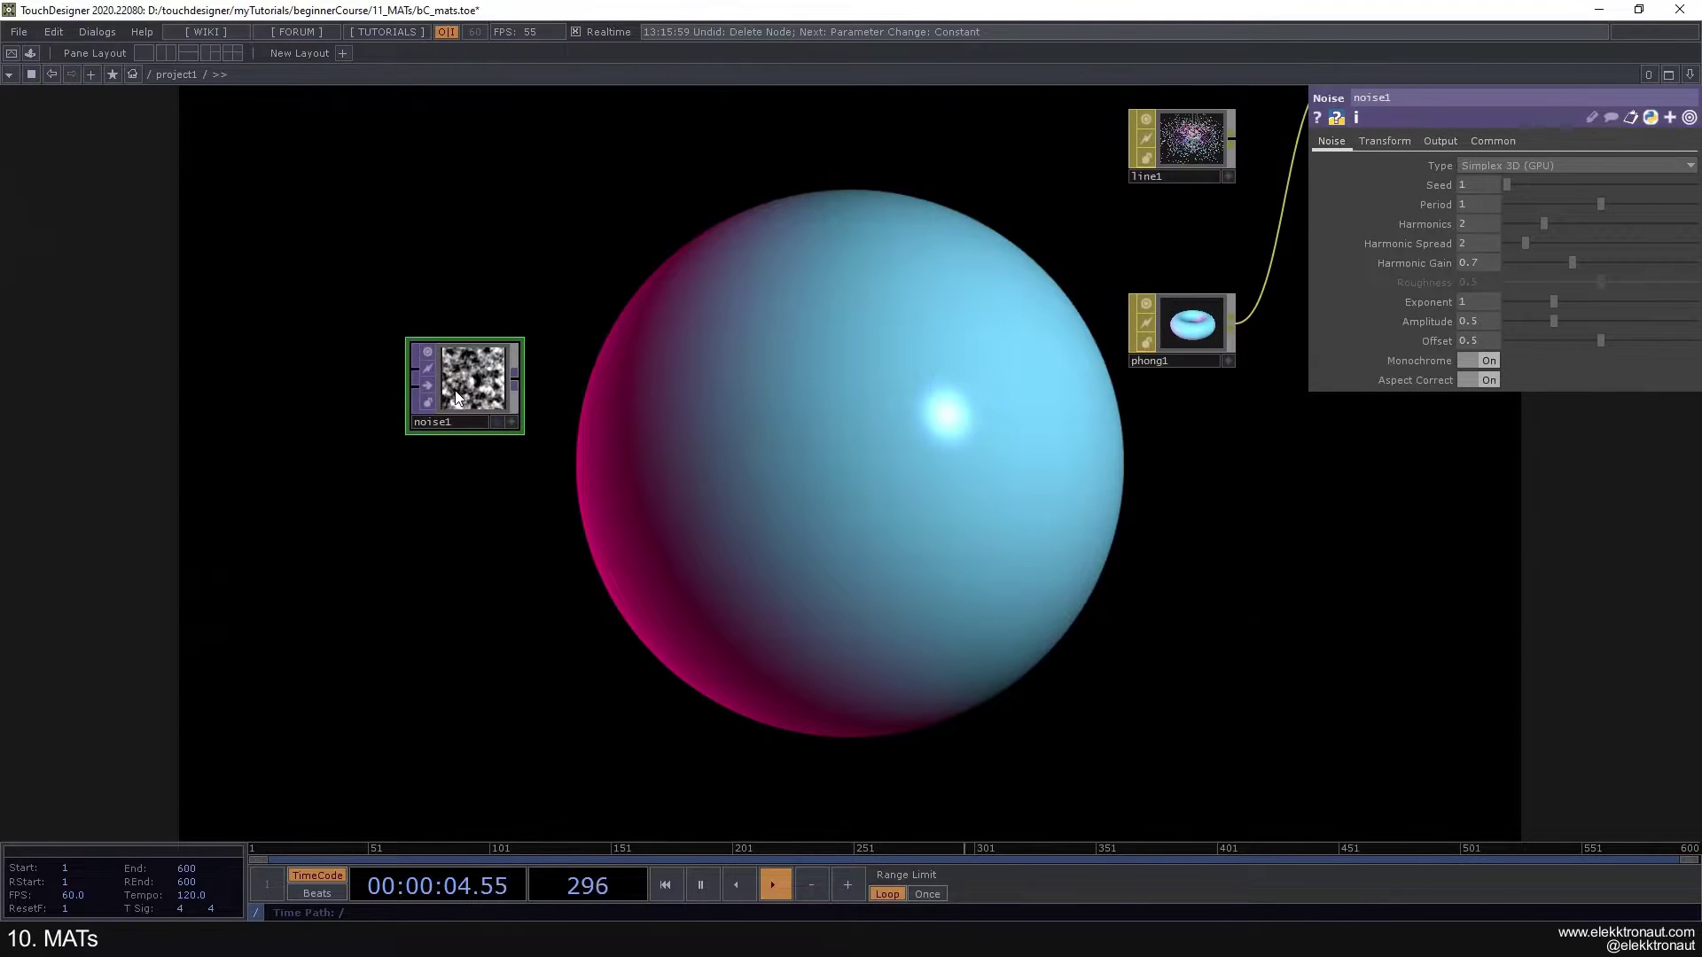
Step: Set noise1's resolution to 1024 x 1024 and its Harmonics to 4
left_click(1498, 140)
left_click(1687, 185)
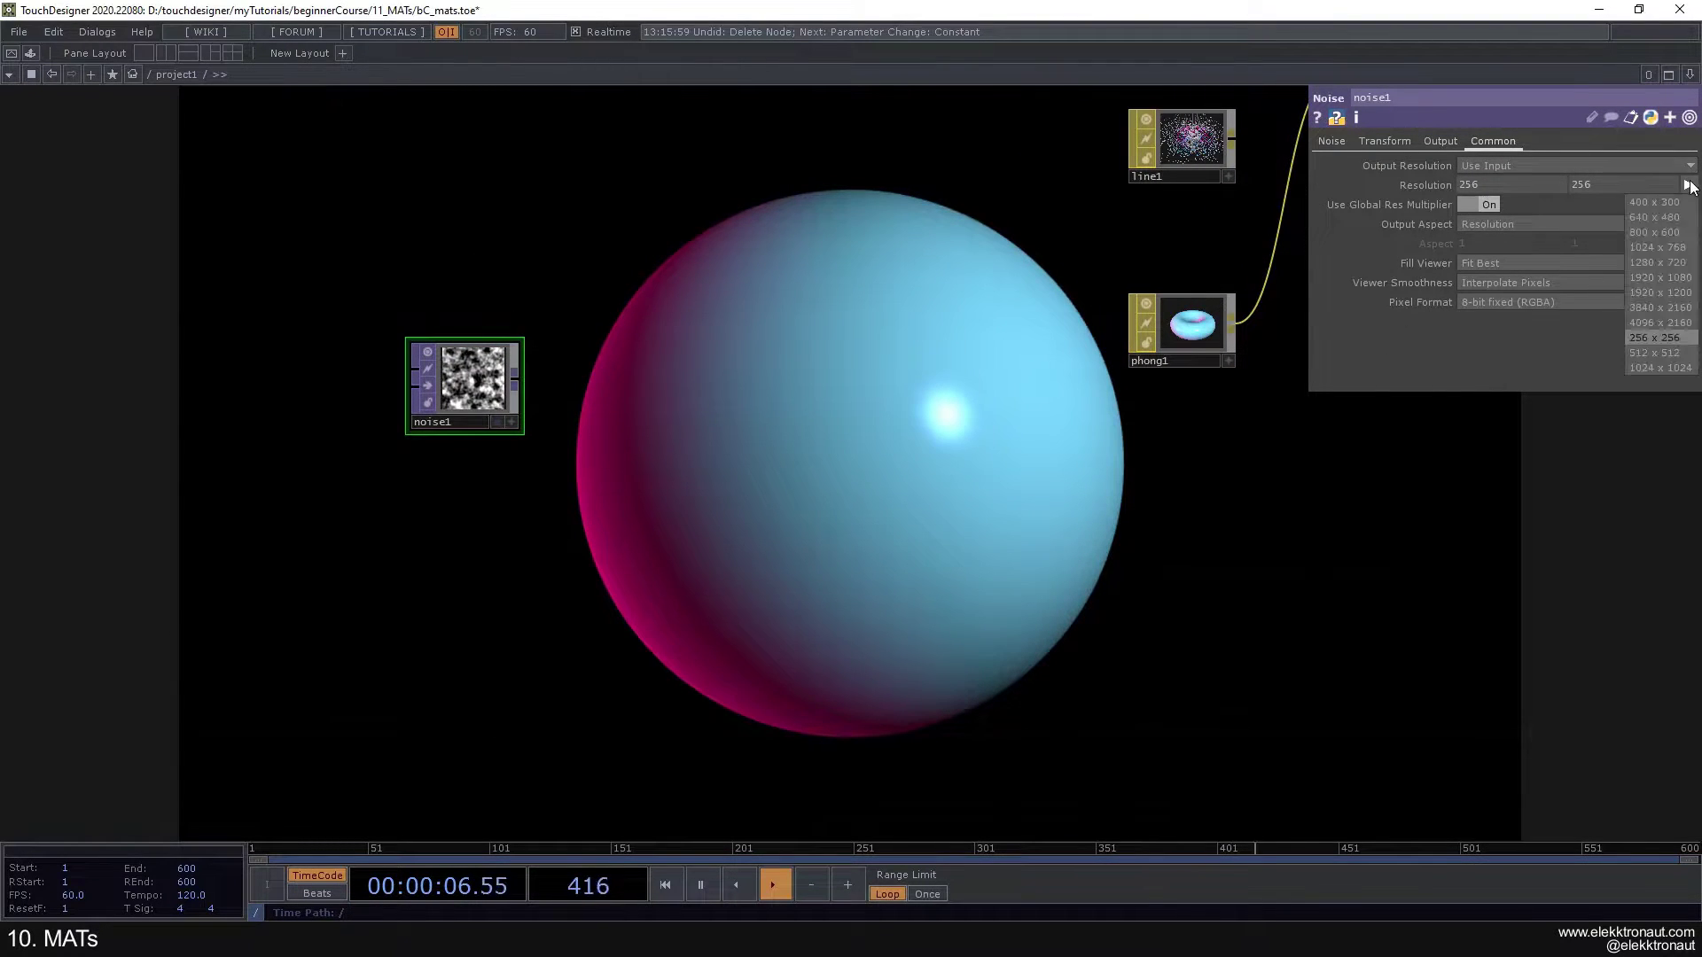
left_click(1654, 367)
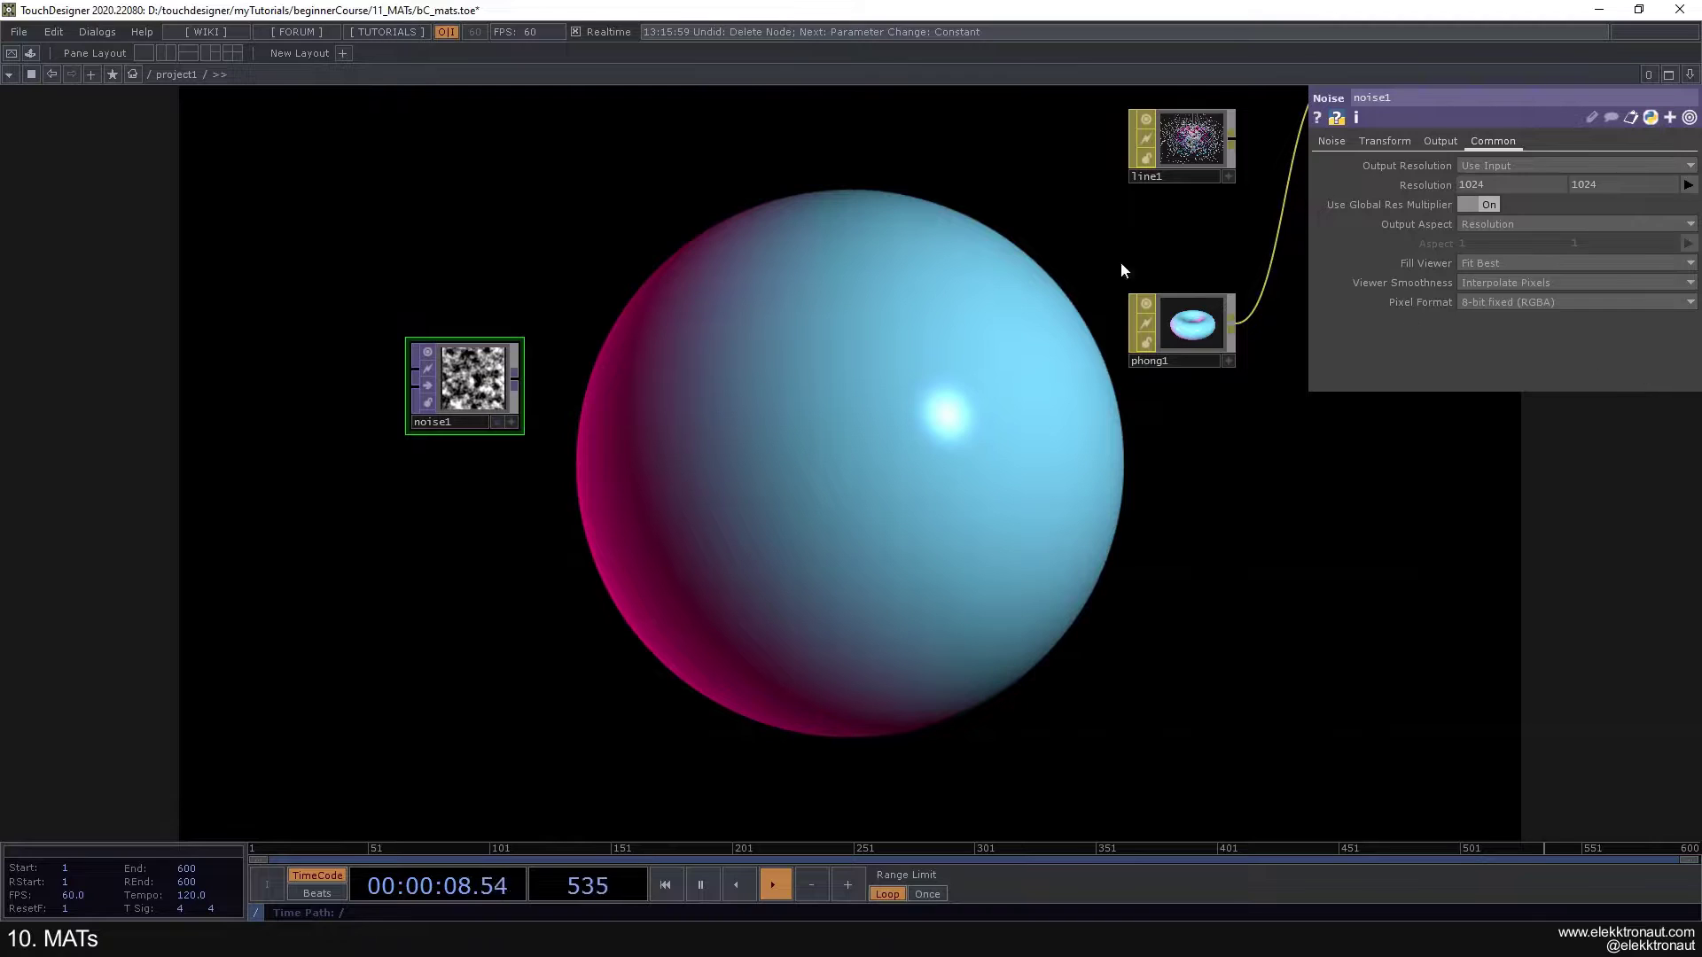
left_click(1331, 142)
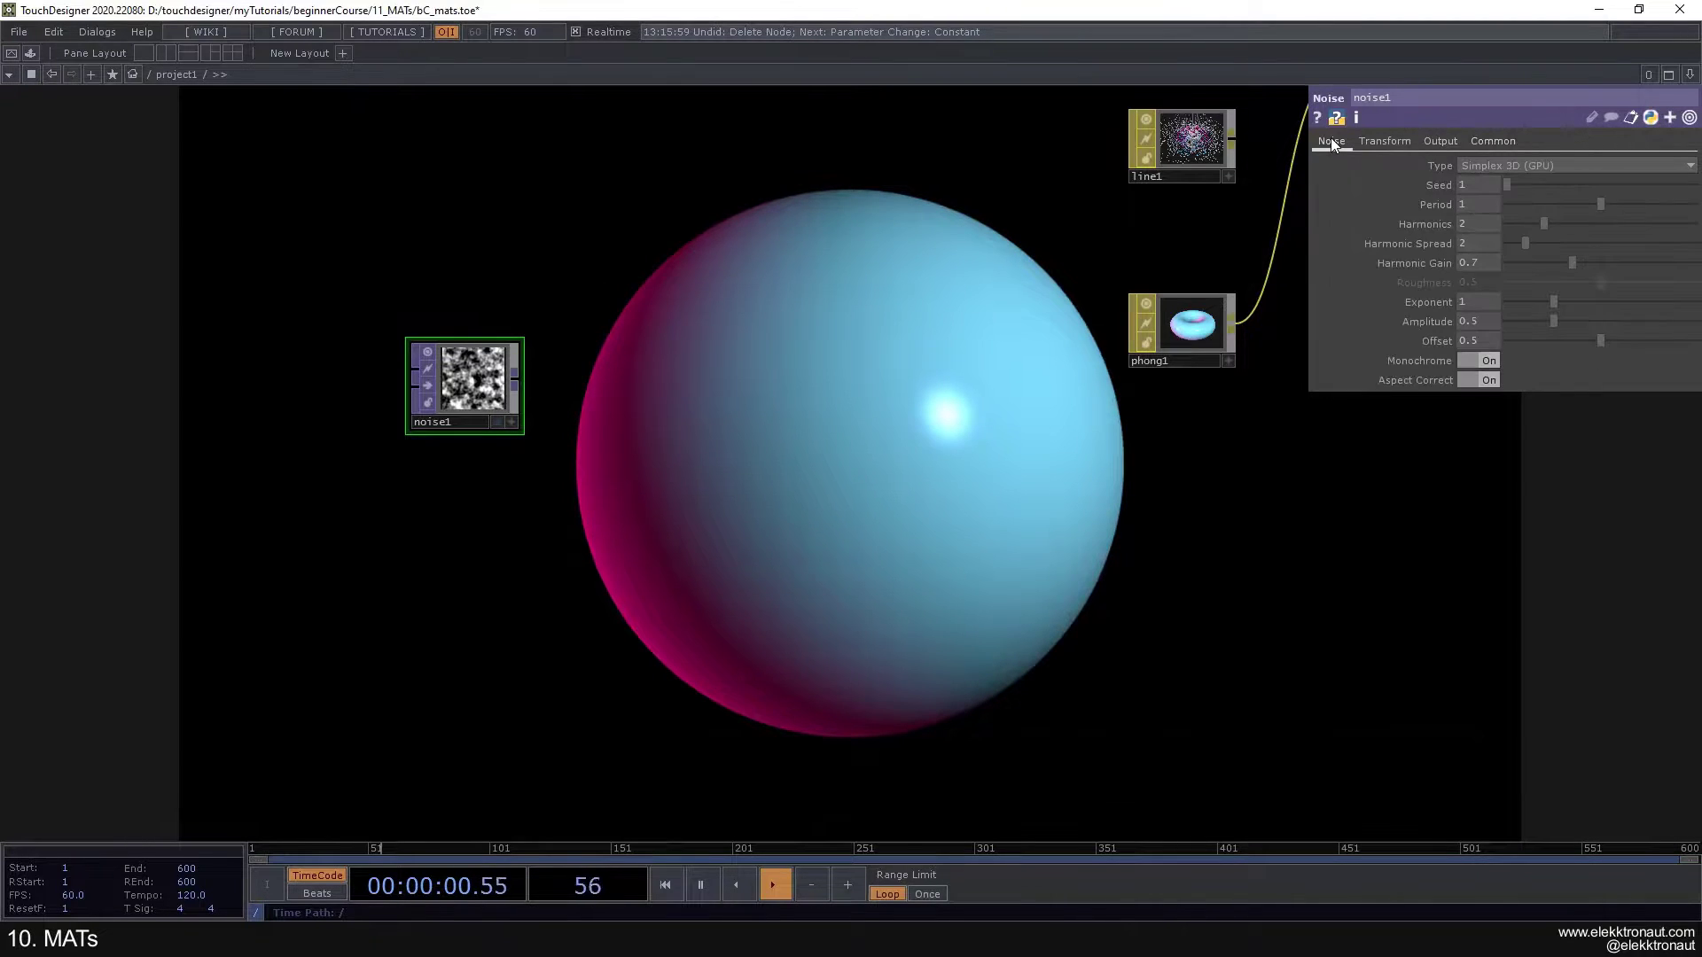
left_click_drag(1577, 227, 1579, 226)
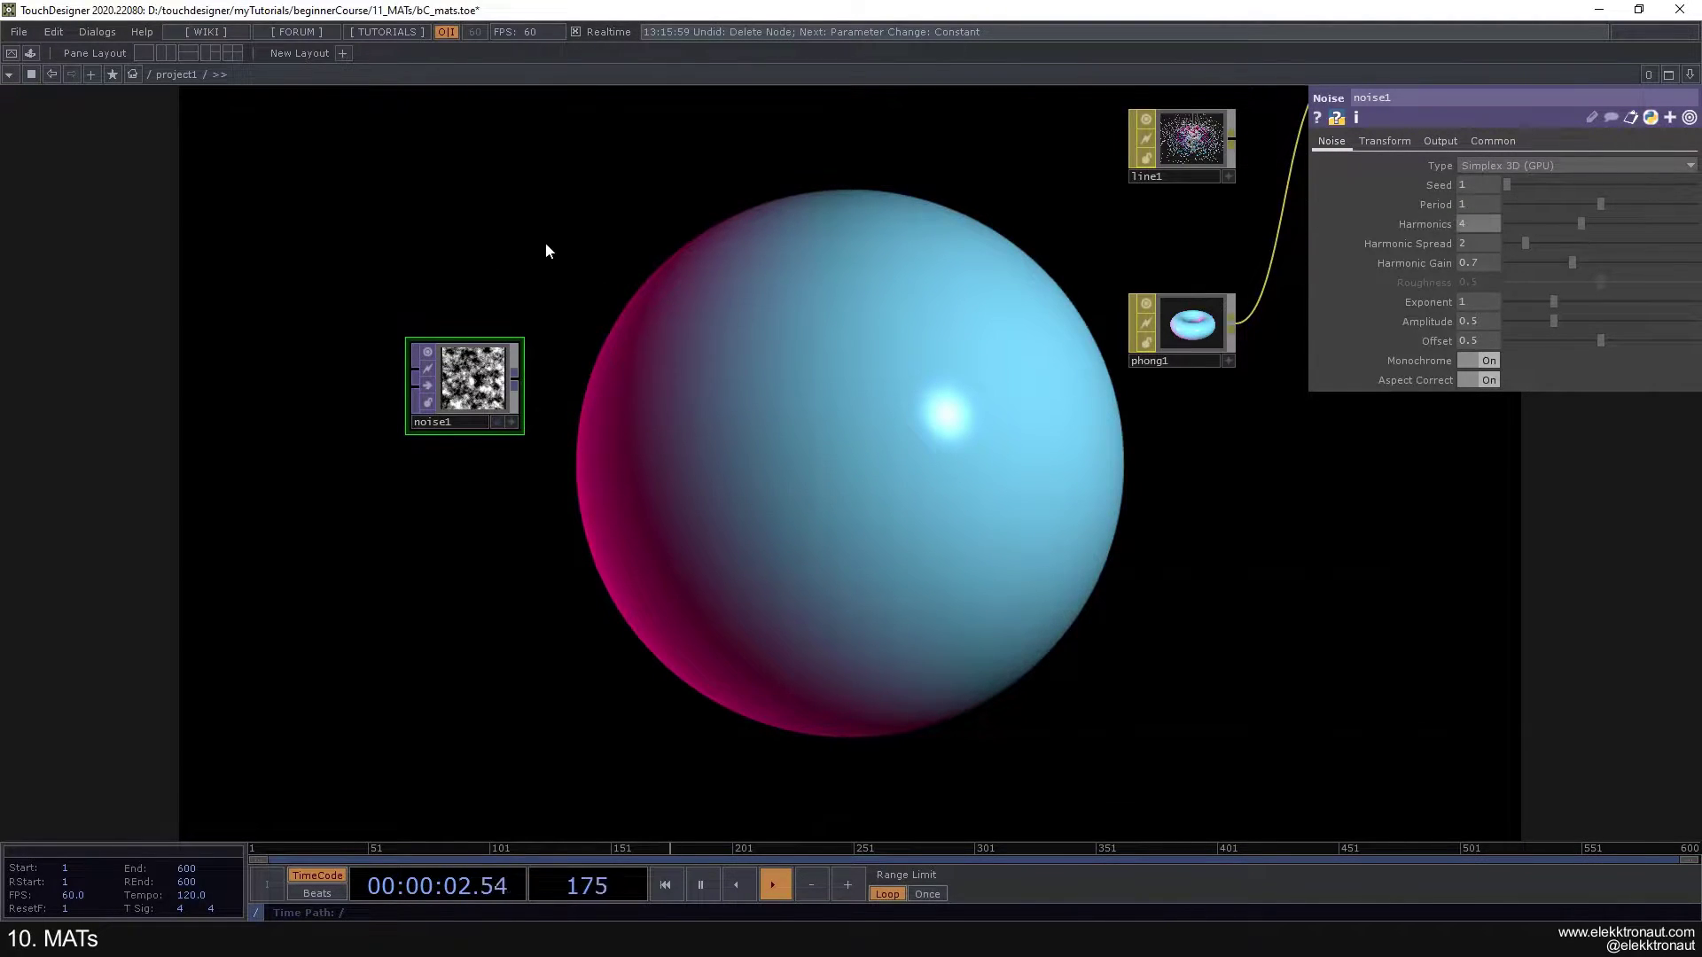
scroll(484, 264, "up", 4)
left_click_drag(708, 443, 477, 160)
scroll(329, 292, "down", 4)
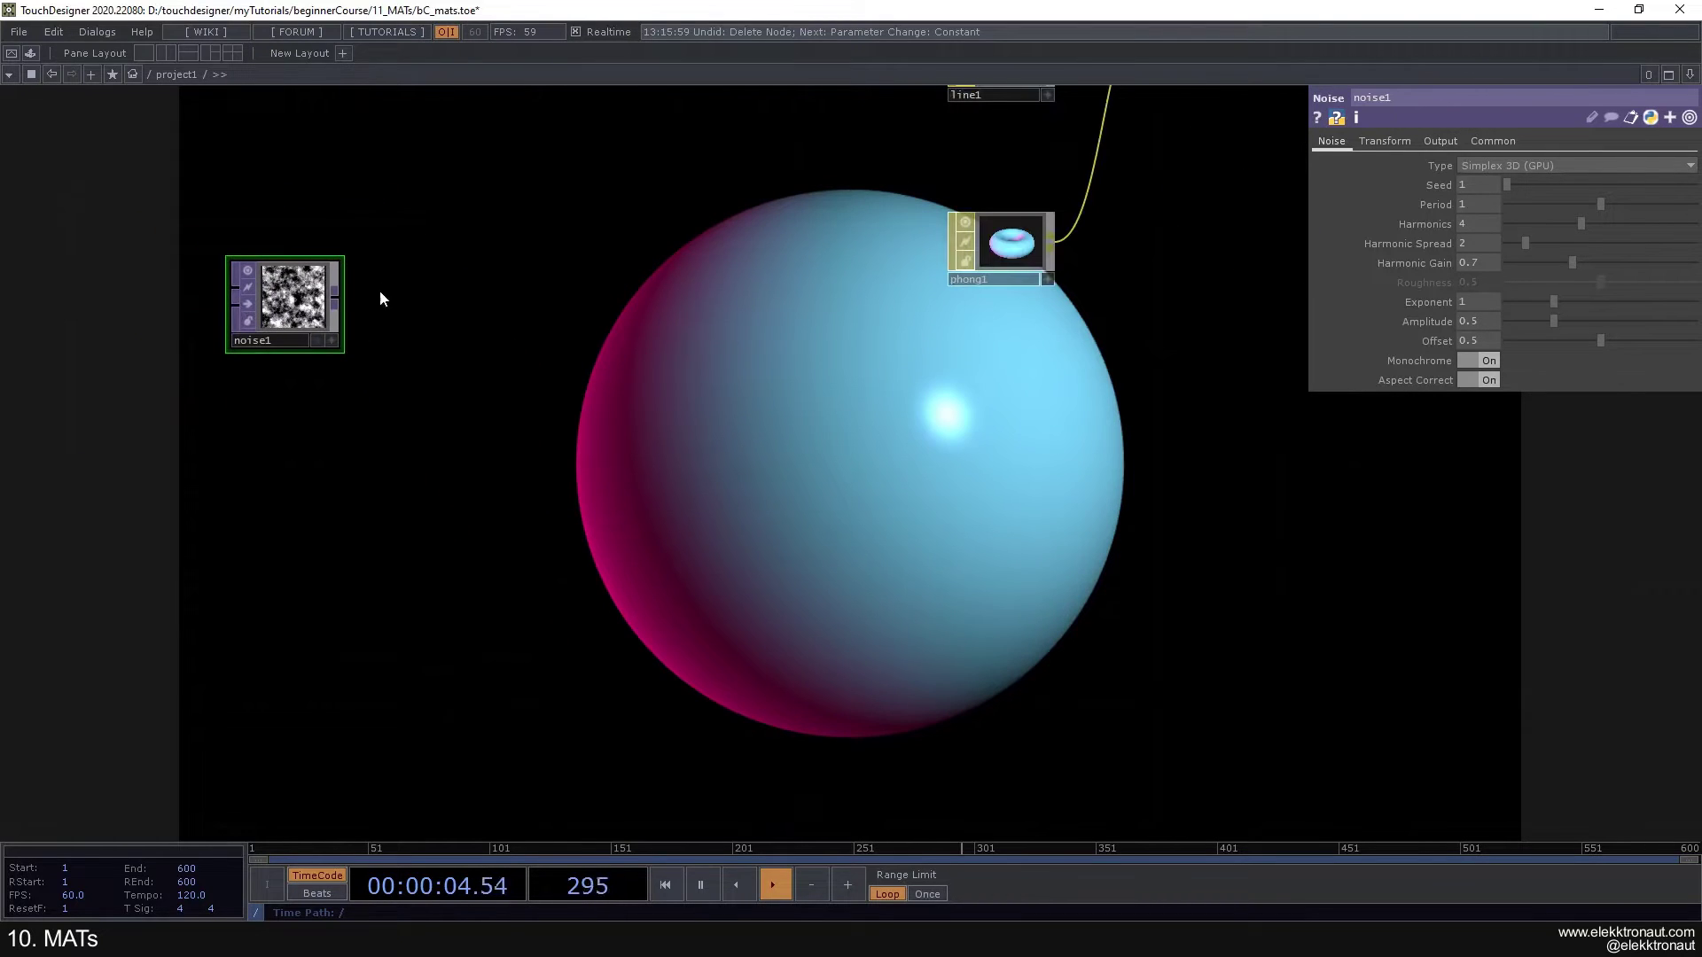
Step: Add a Null TOP connected to noise1's output, placed between noise1 and phong1
right_click(333, 300)
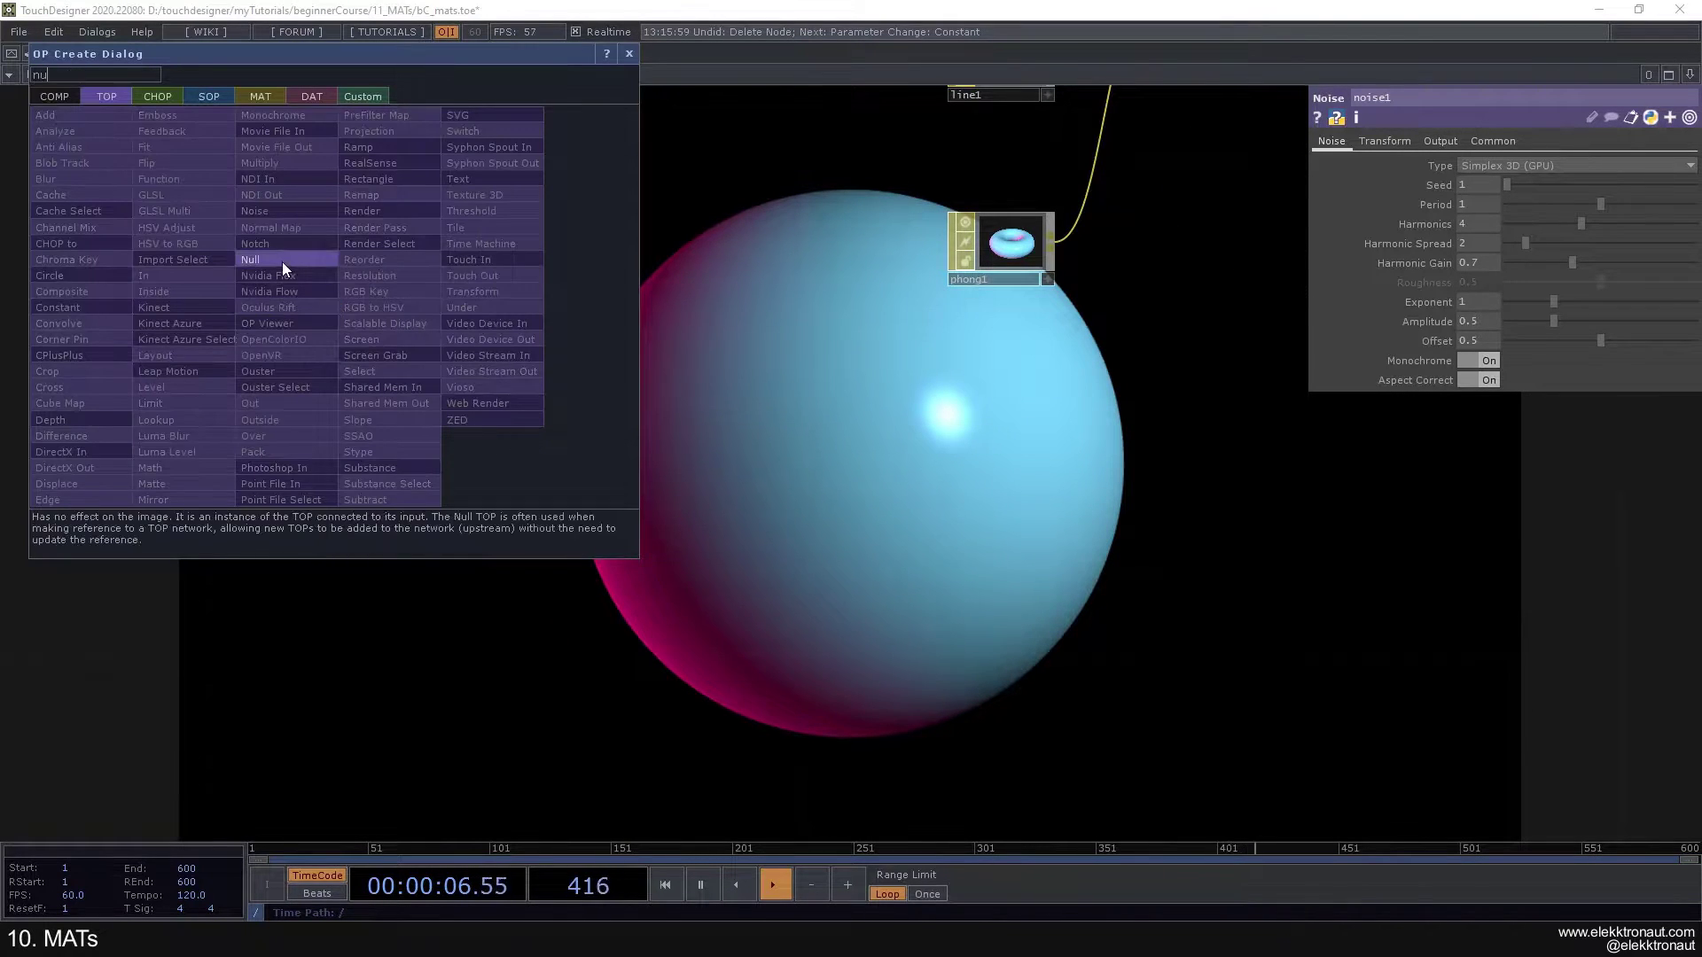
left_click(282, 260)
left_click(757, 312)
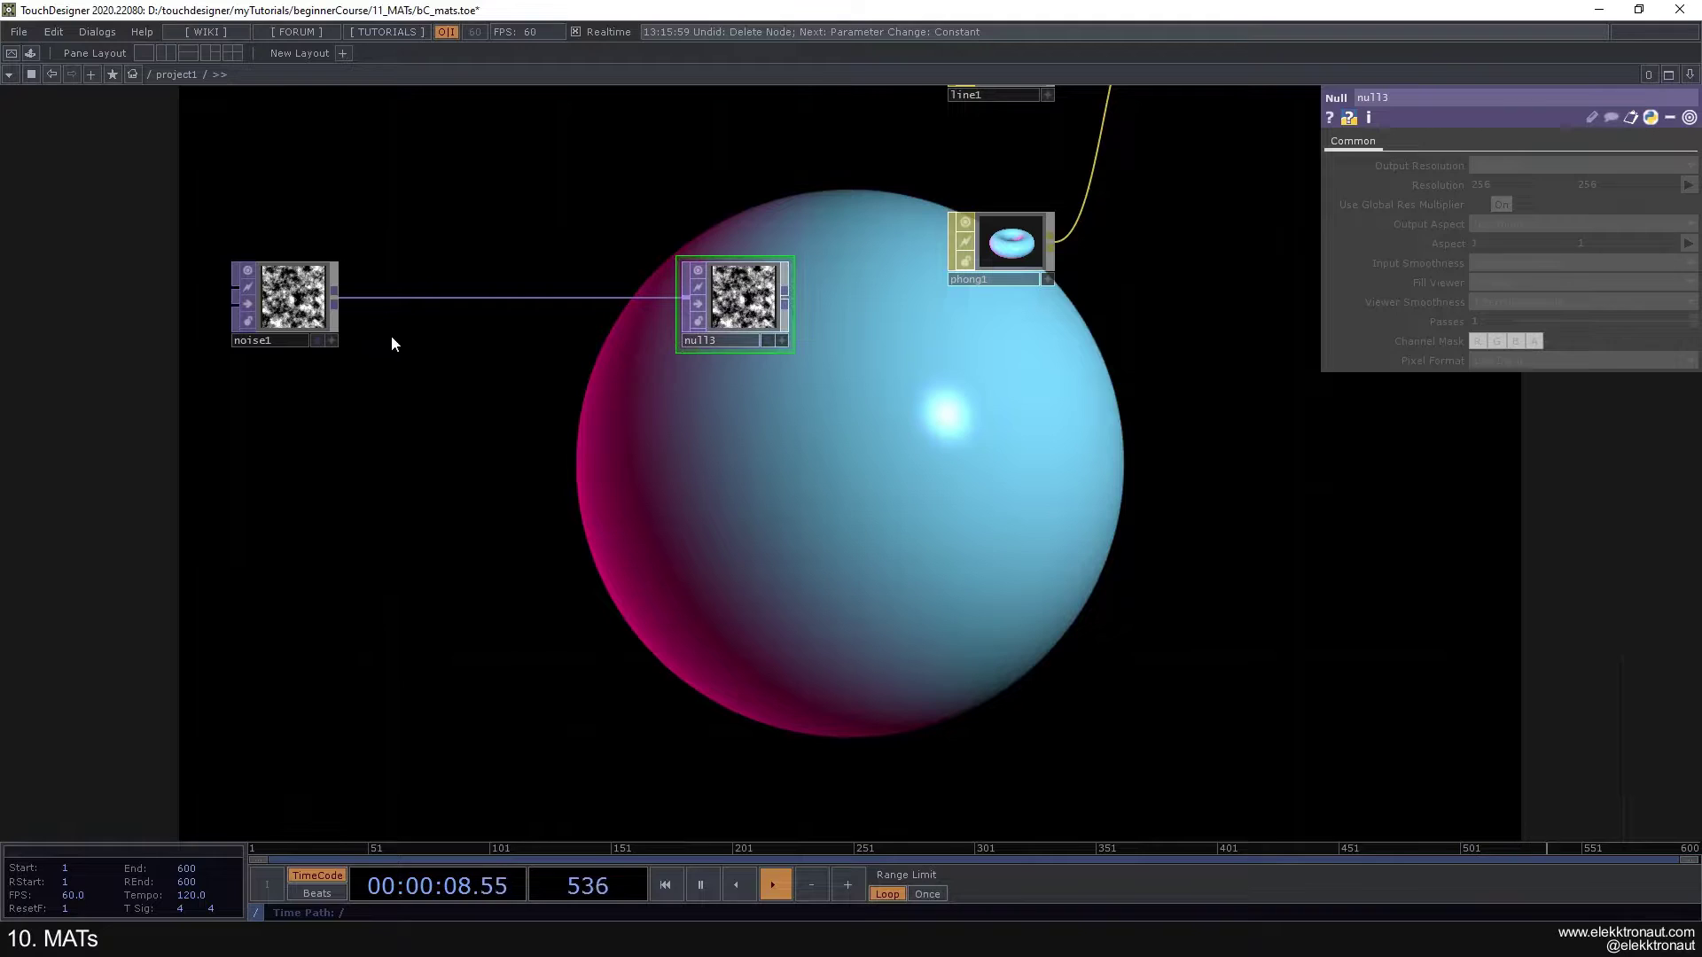
Step: Add a Normal Map TOP fed by noise1's output and place it just below null3
right_click(334, 301)
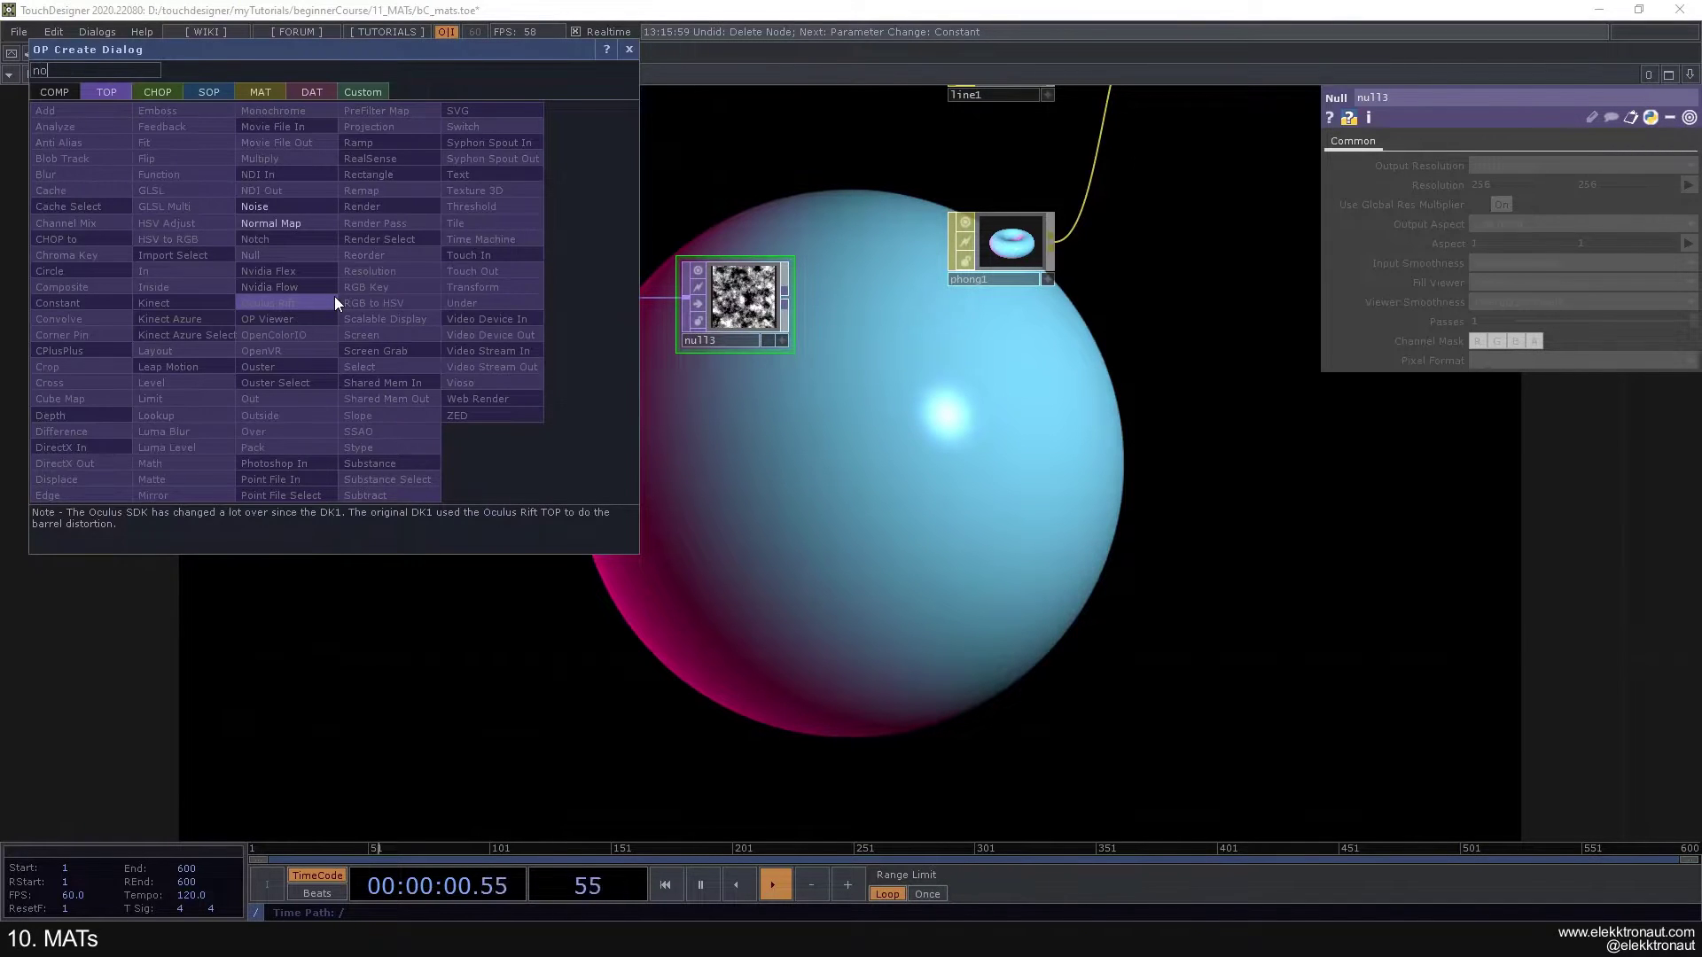
left_click(302, 223)
left_click(737, 438)
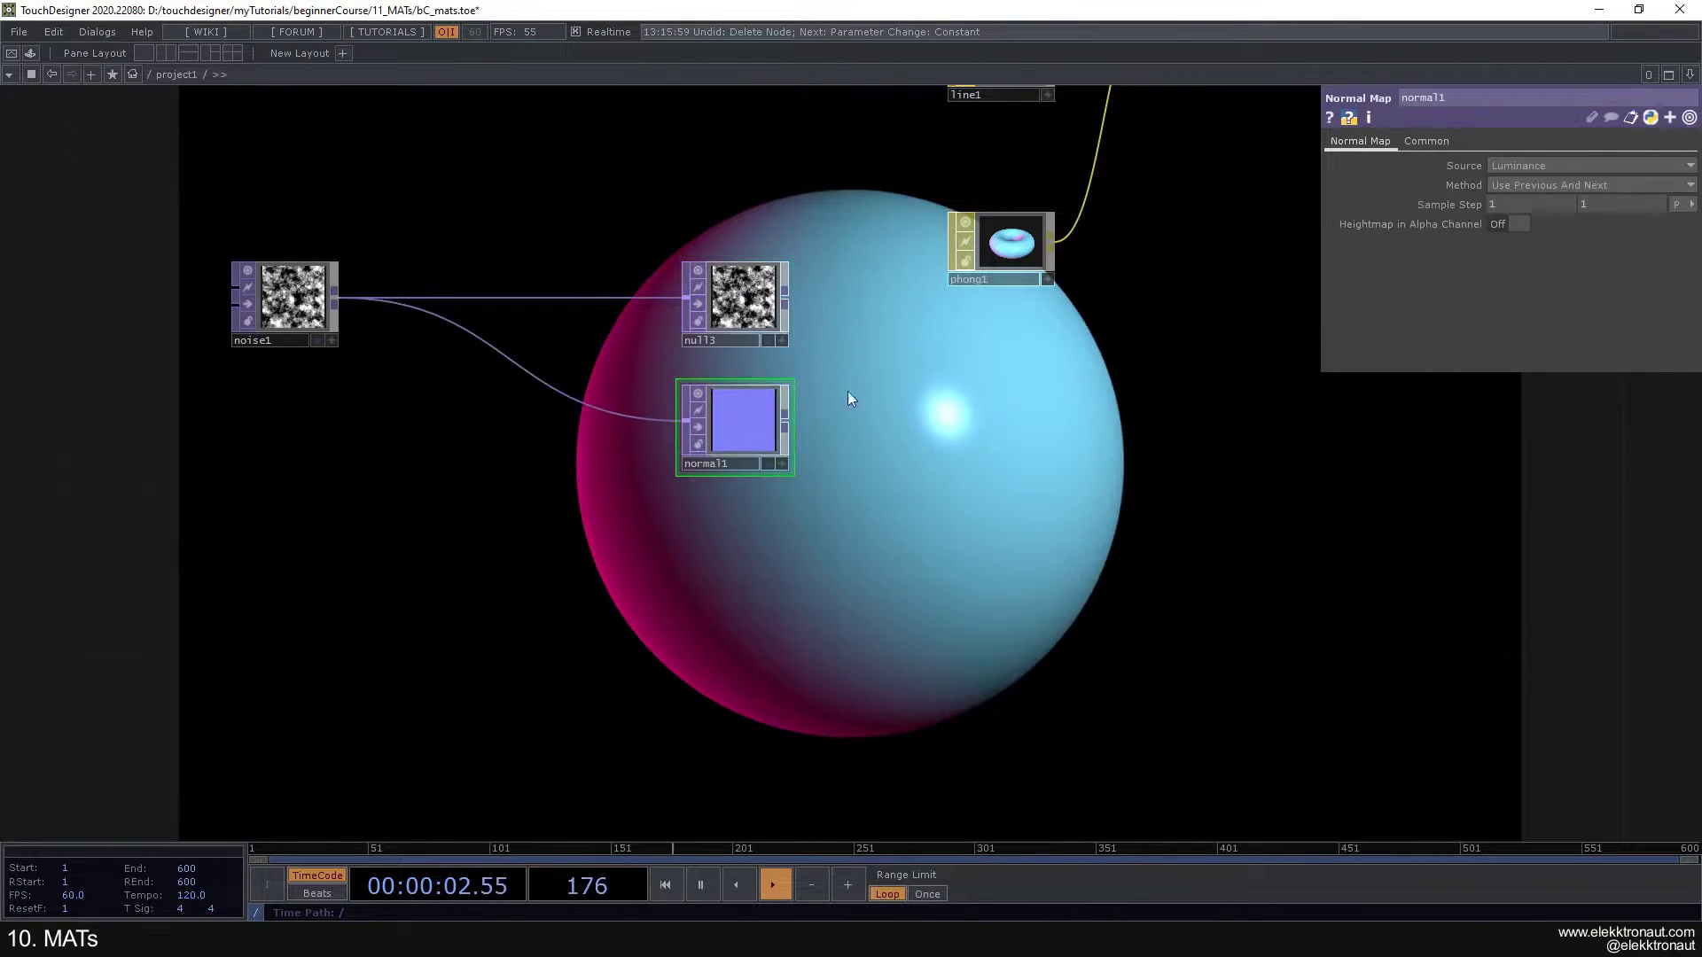
left_click_drag(858, 395, 624, 444)
Step: Assign null3 as the Color Map of phong1
left_click(767, 299)
scroll(762, 298, "up", 2)
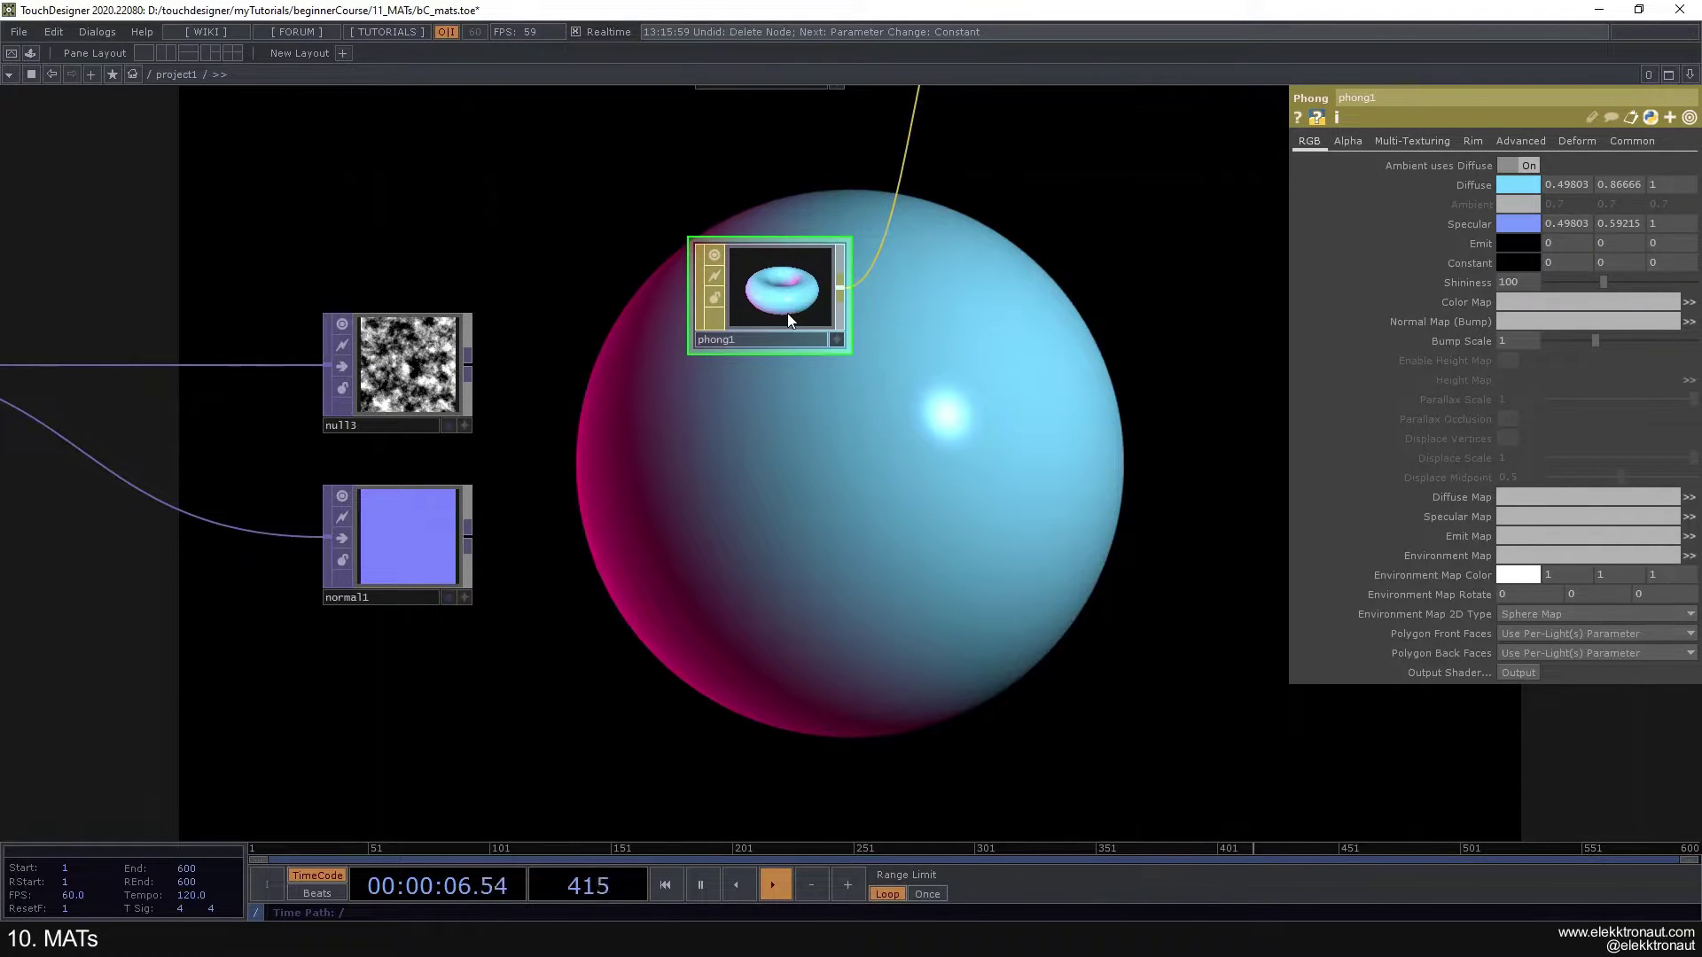
left_click_drag(403, 372, 1514, 303)
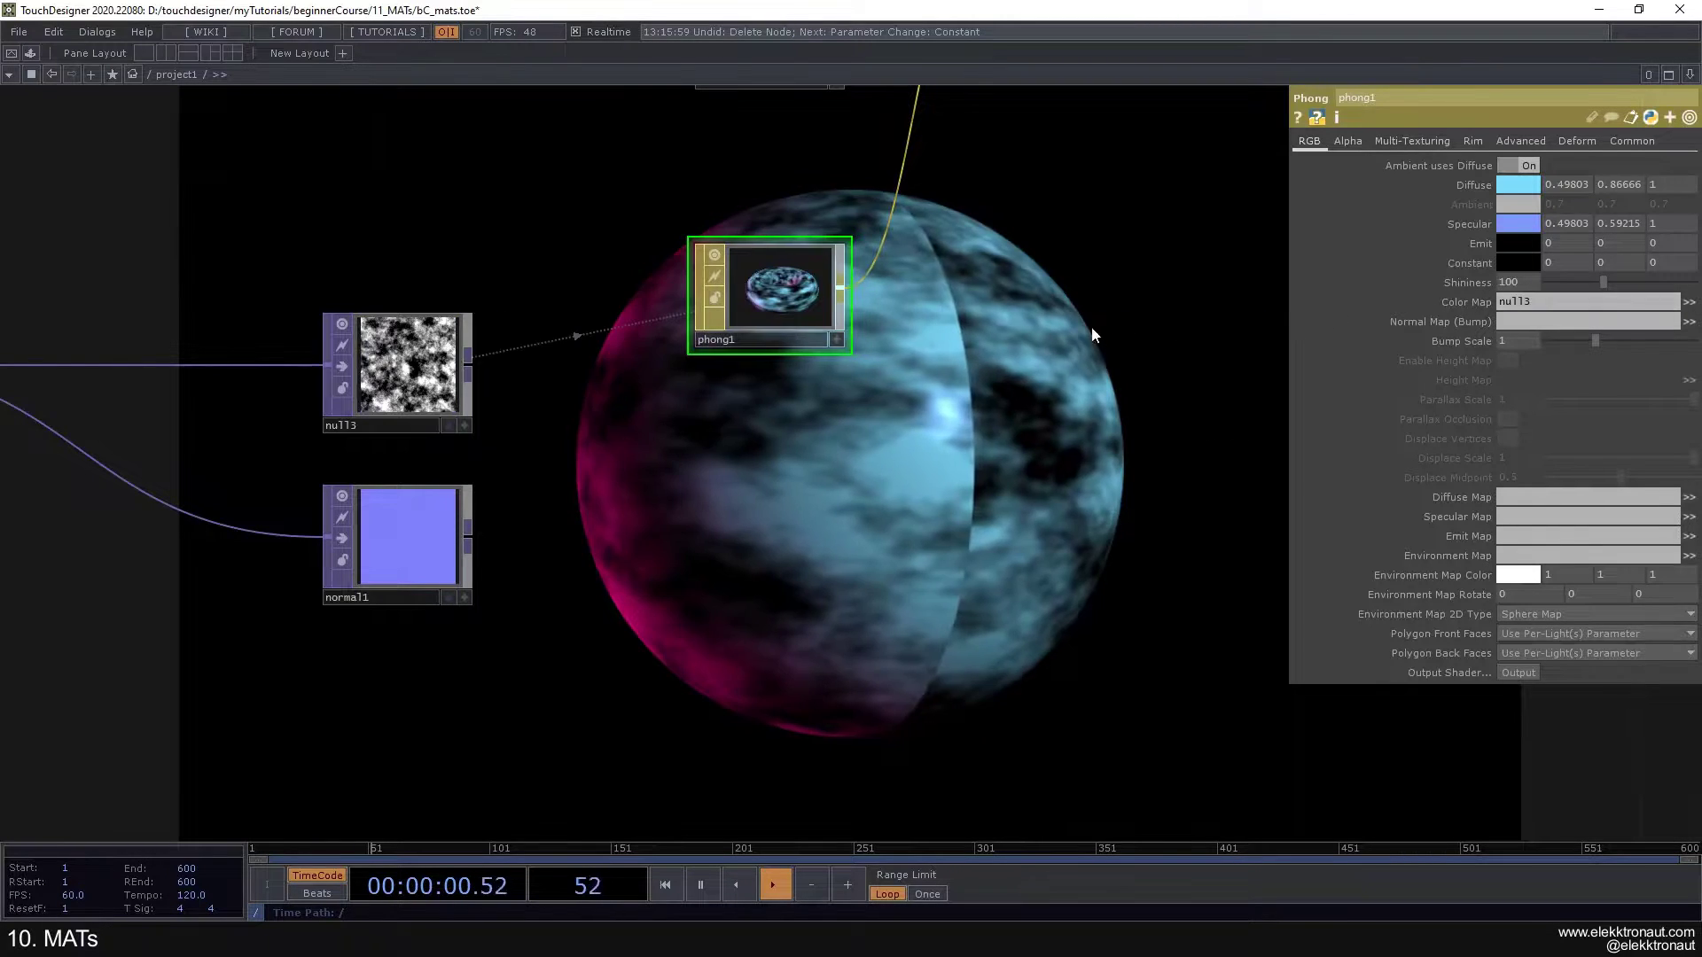
scroll(838, 383, "down", 2)
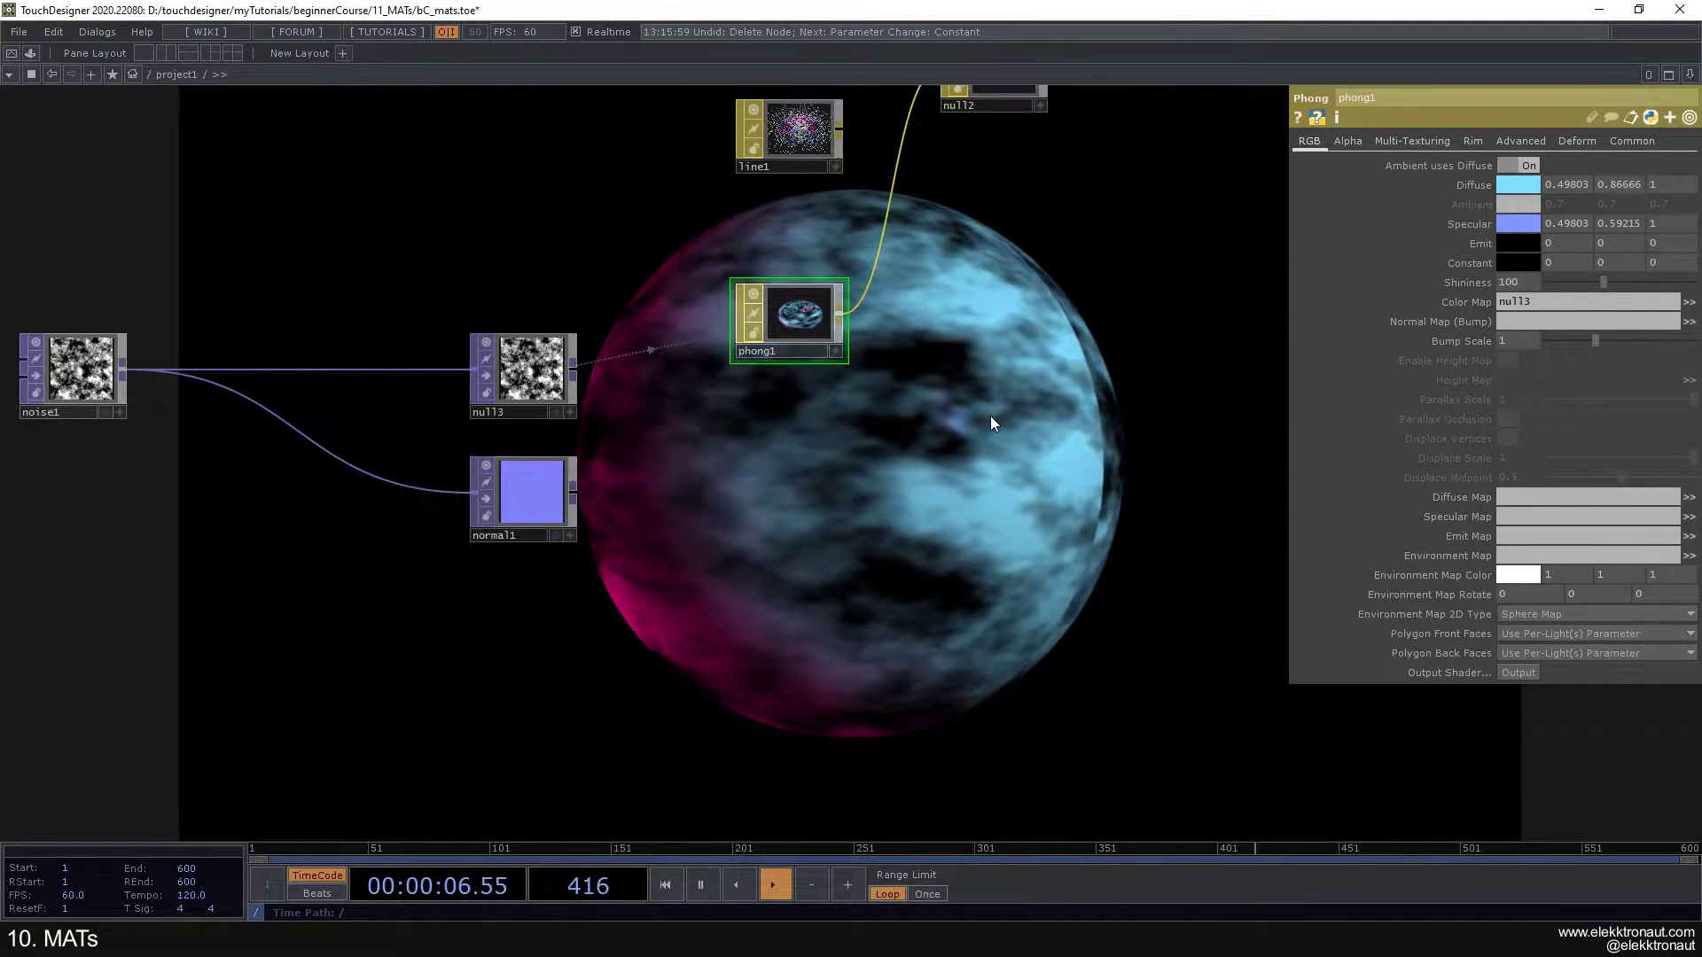
Step: Change geo1's Y rotation expression to absTime.frame * .5
left_click(82, 391)
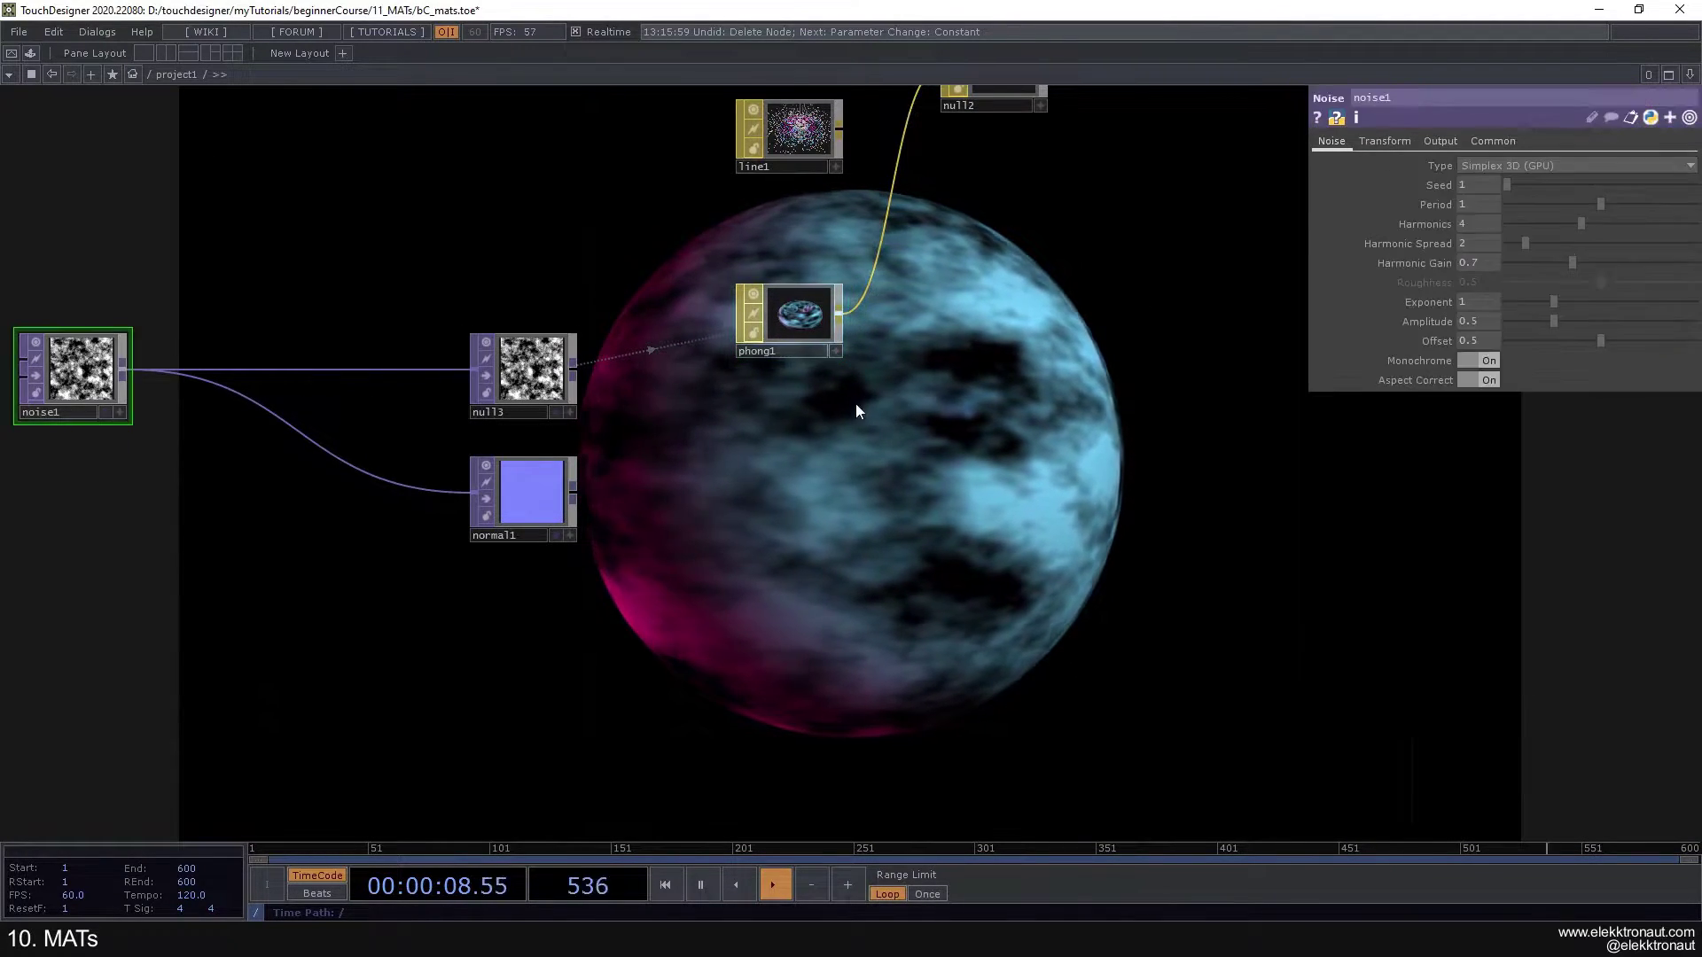
left_click_drag(853, 417, 759, 525)
scroll(826, 541, "down", 2)
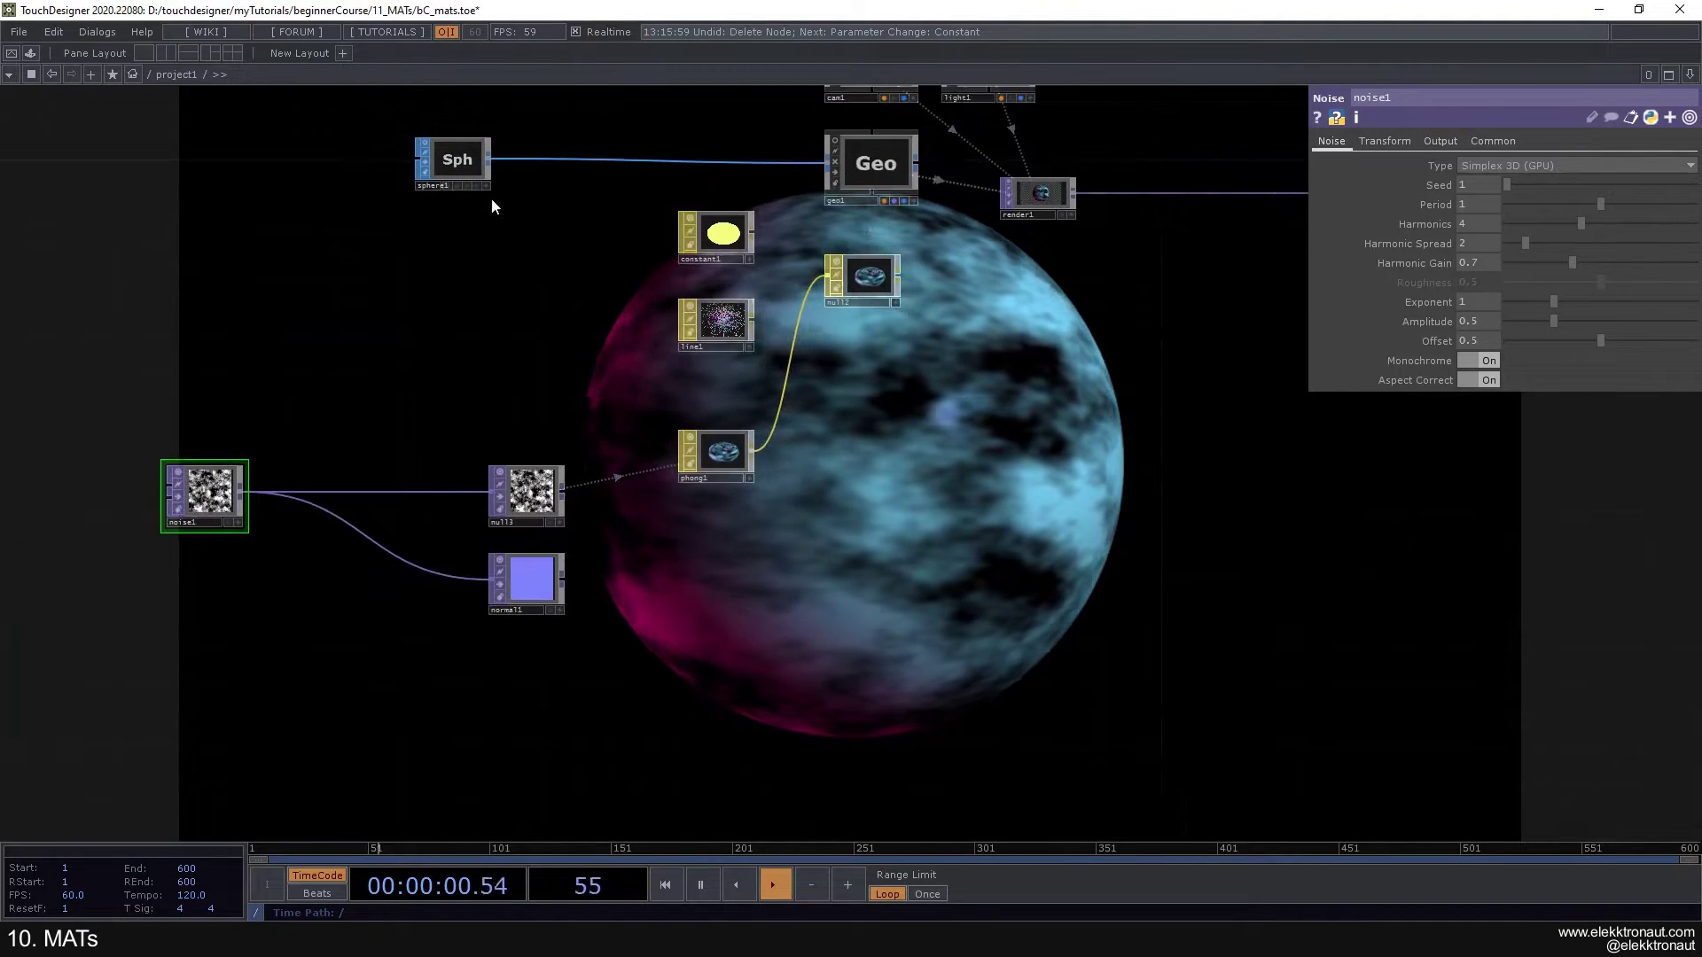
scroll(609, 383, "up", 2)
left_click_drag(602, 399, 547, 353)
left_click_drag(646, 334, 594, 514)
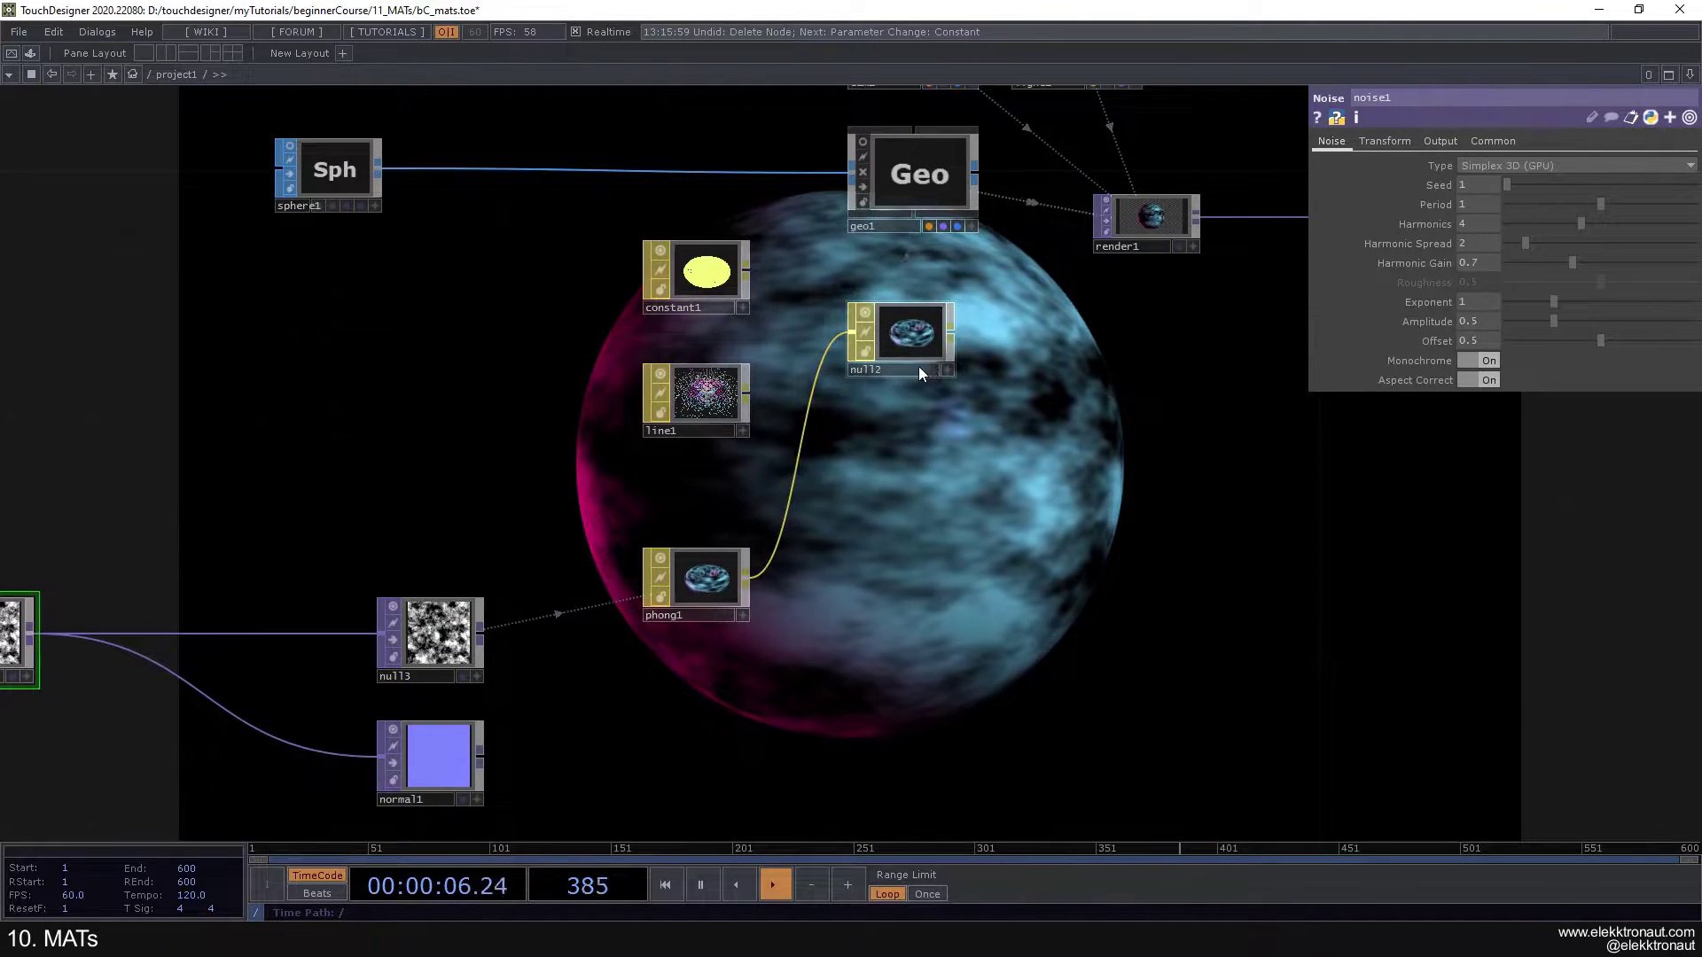
left_click(897, 209)
left_click(1538, 222)
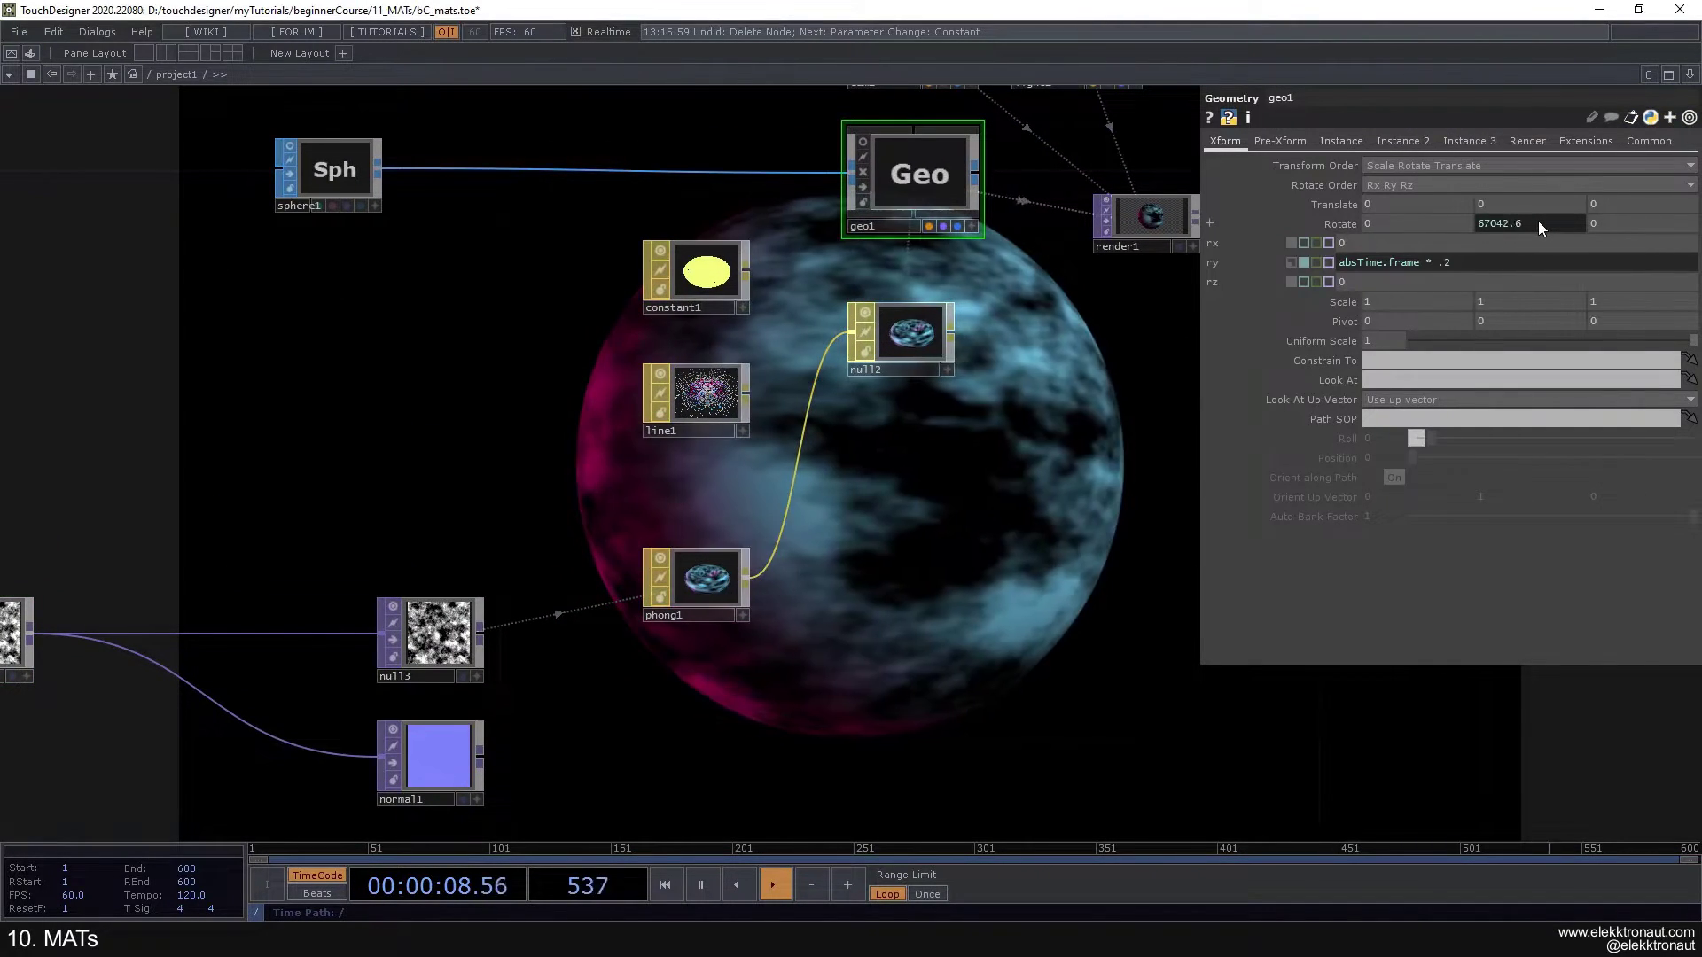
left_click(1518, 260)
key("BackSpace")
type("2")
key("BackSpace")
type("56")
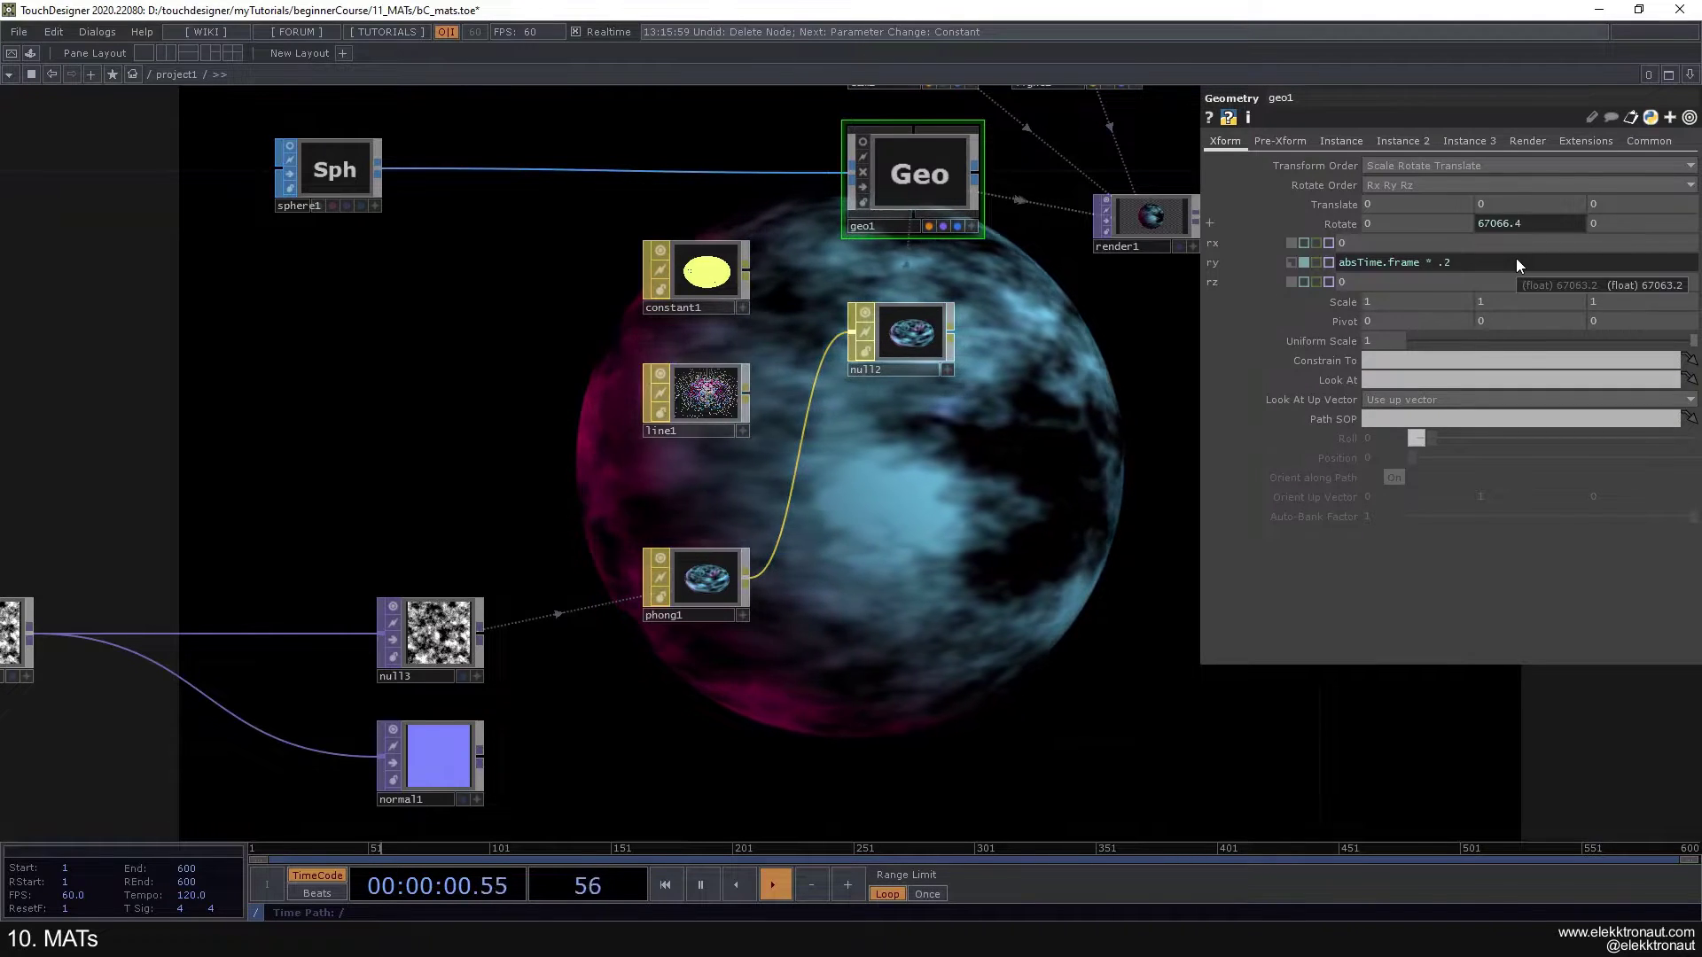
key("Return")
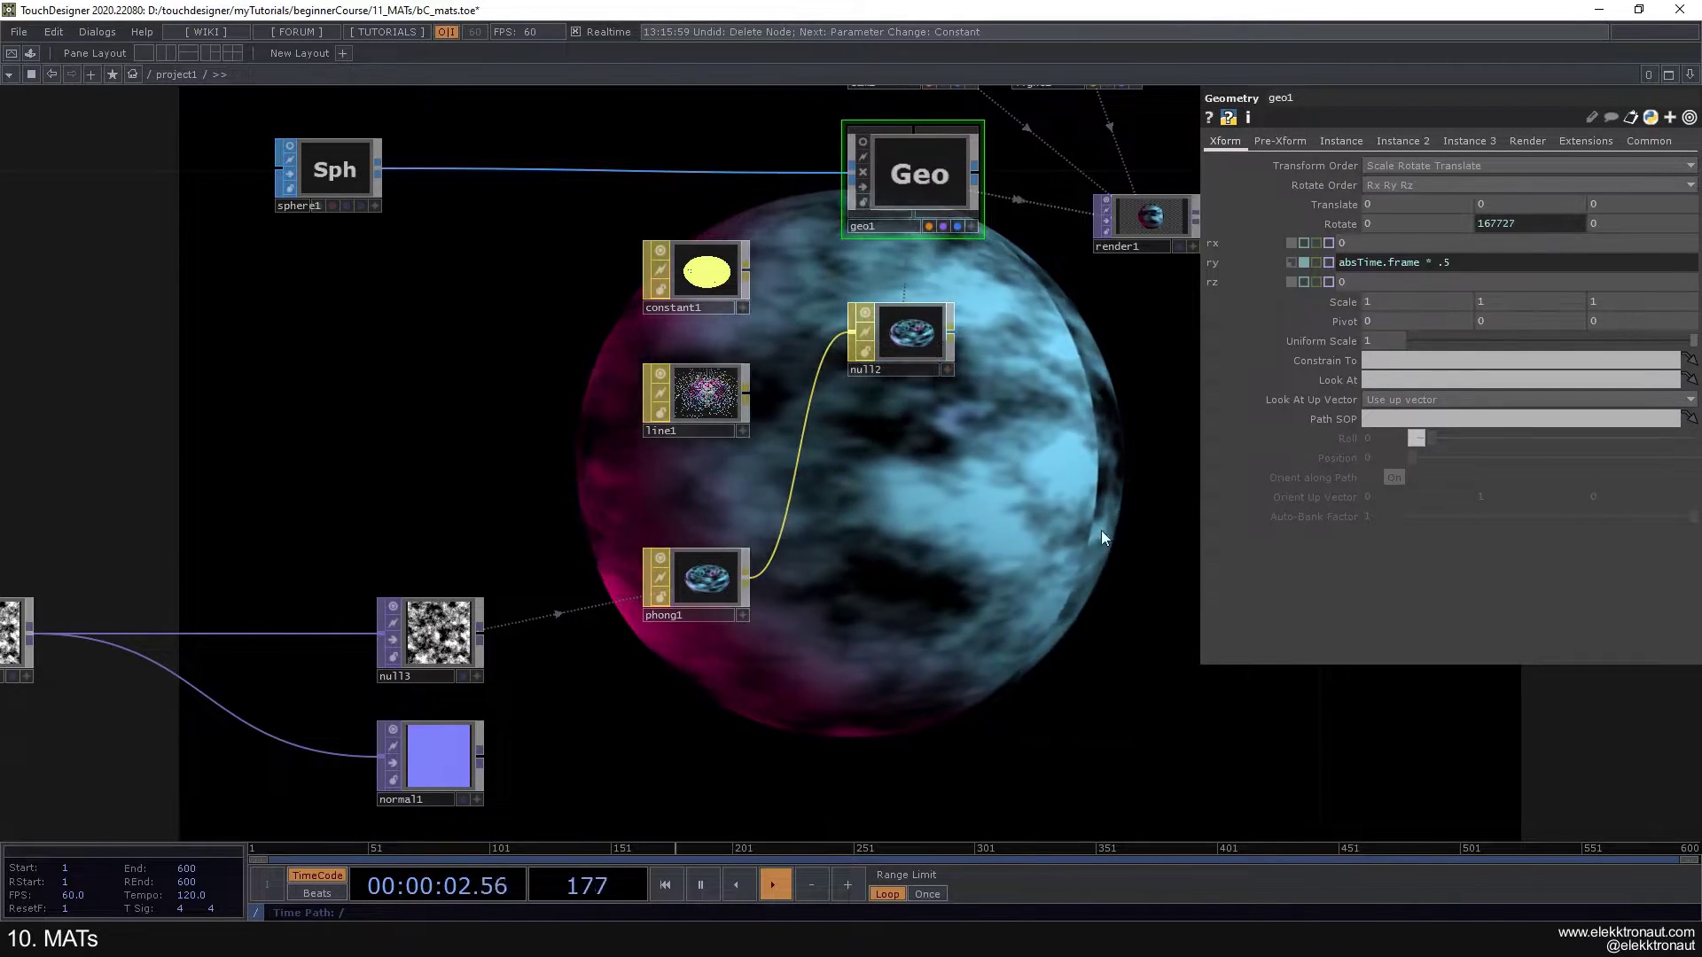
Step: Clear the expression from geo1's Y rotation so it uses 0
left_click_drag(1018, 558, 997, 342)
scroll(998, 342, "down", 3)
scroll(680, 407, "up", 3)
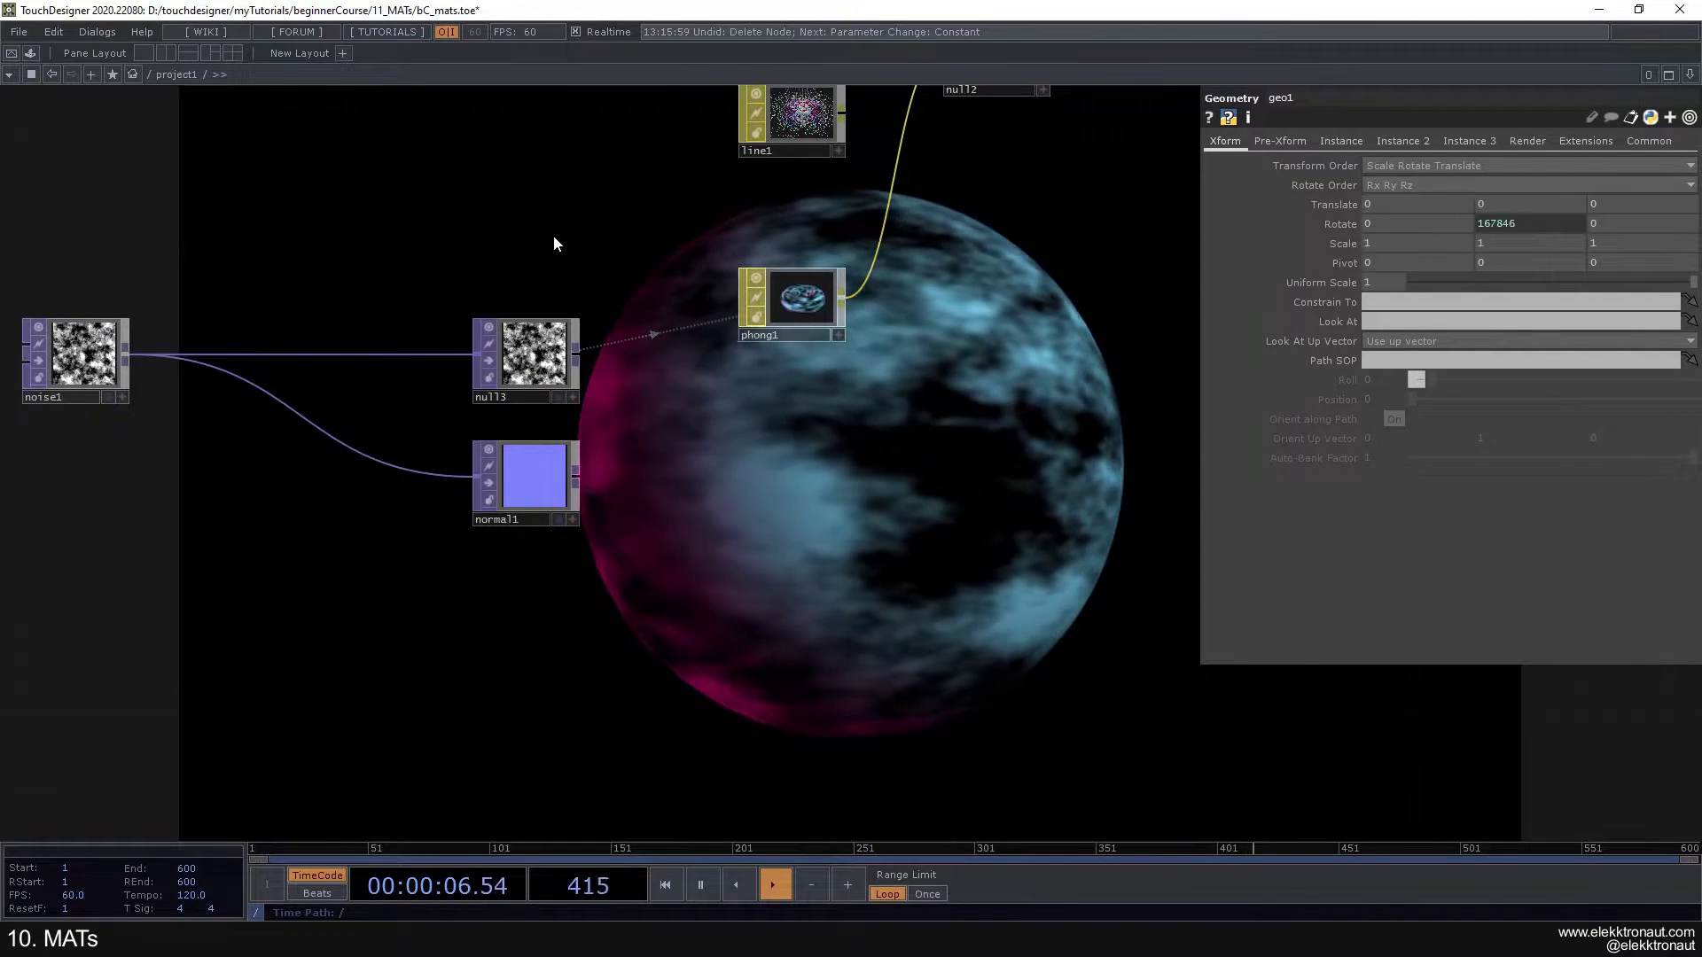
scroll(553, 235, "down", 2)
left_click_drag(571, 217, 588, 265)
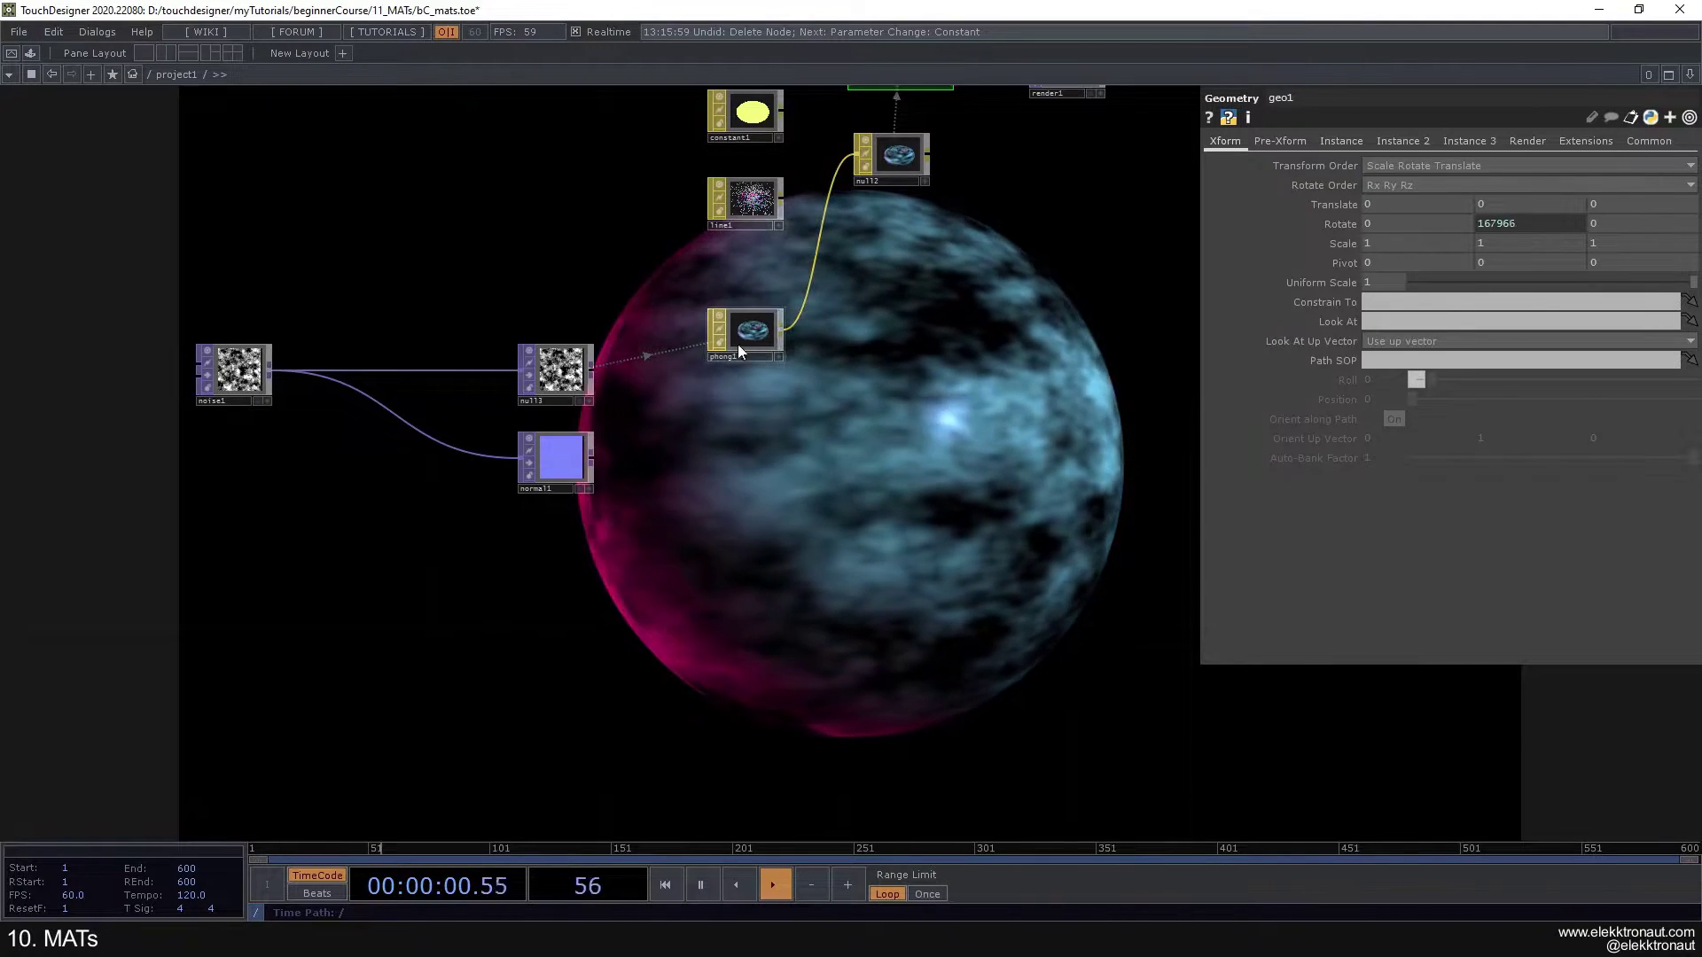
left_click(1546, 224)
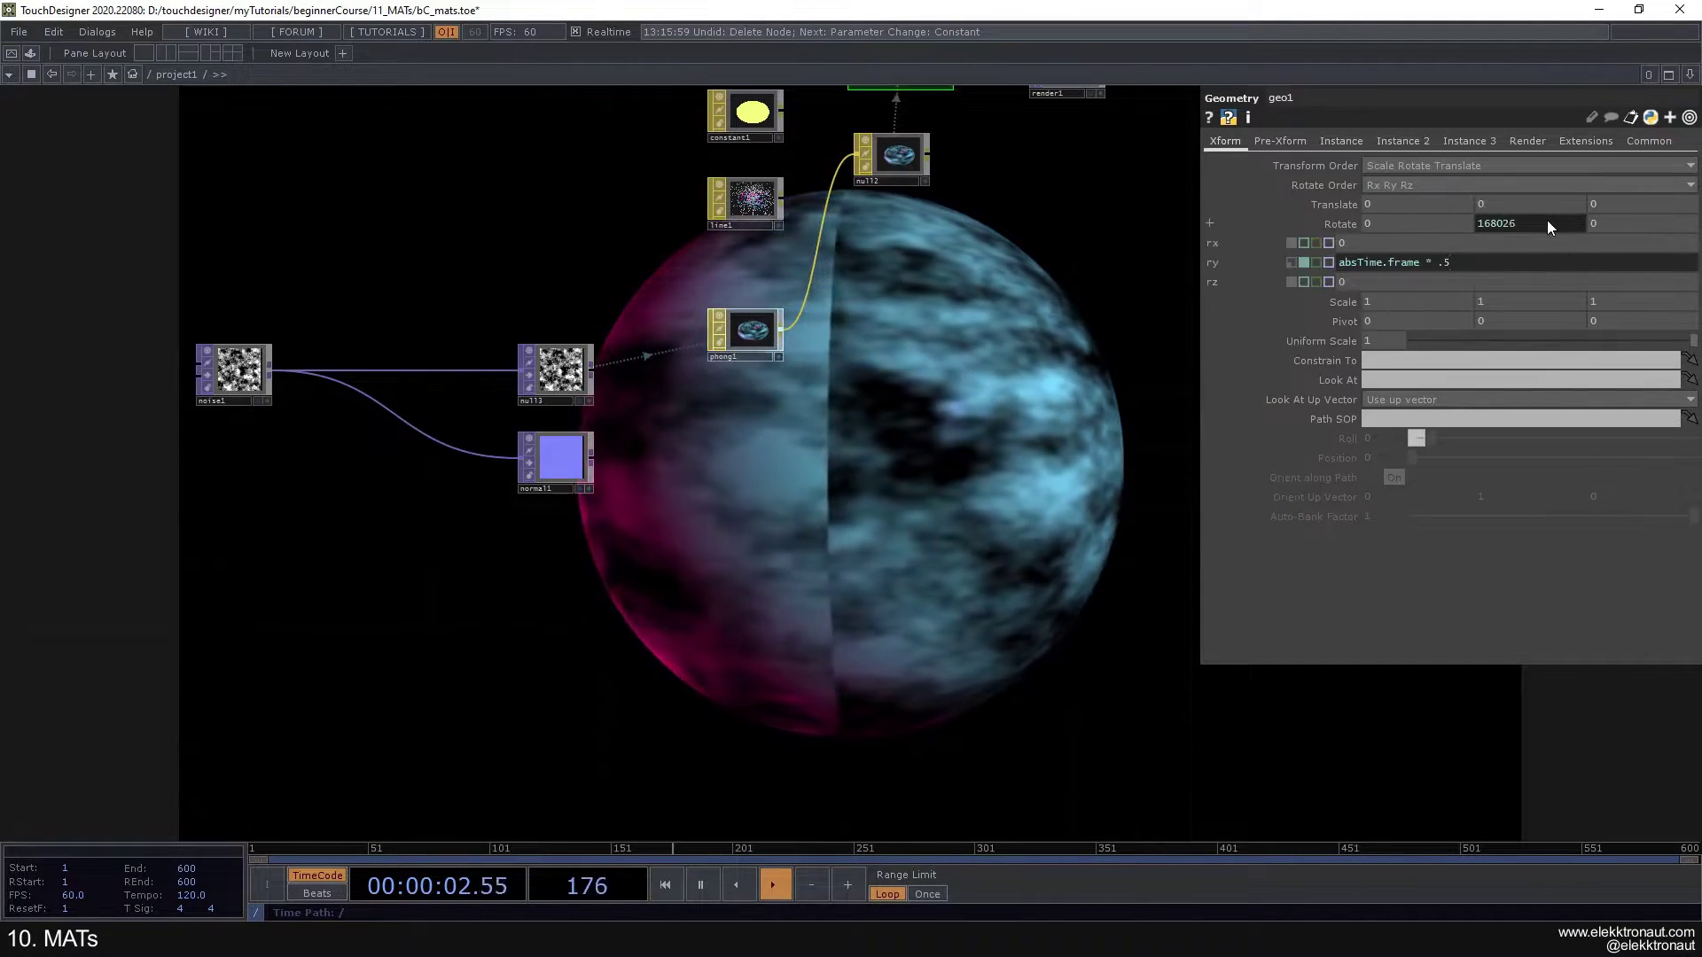
key("ctrl+a")
key("BackSpace")
key("Return")
left_click_drag(955, 342, 867, 214)
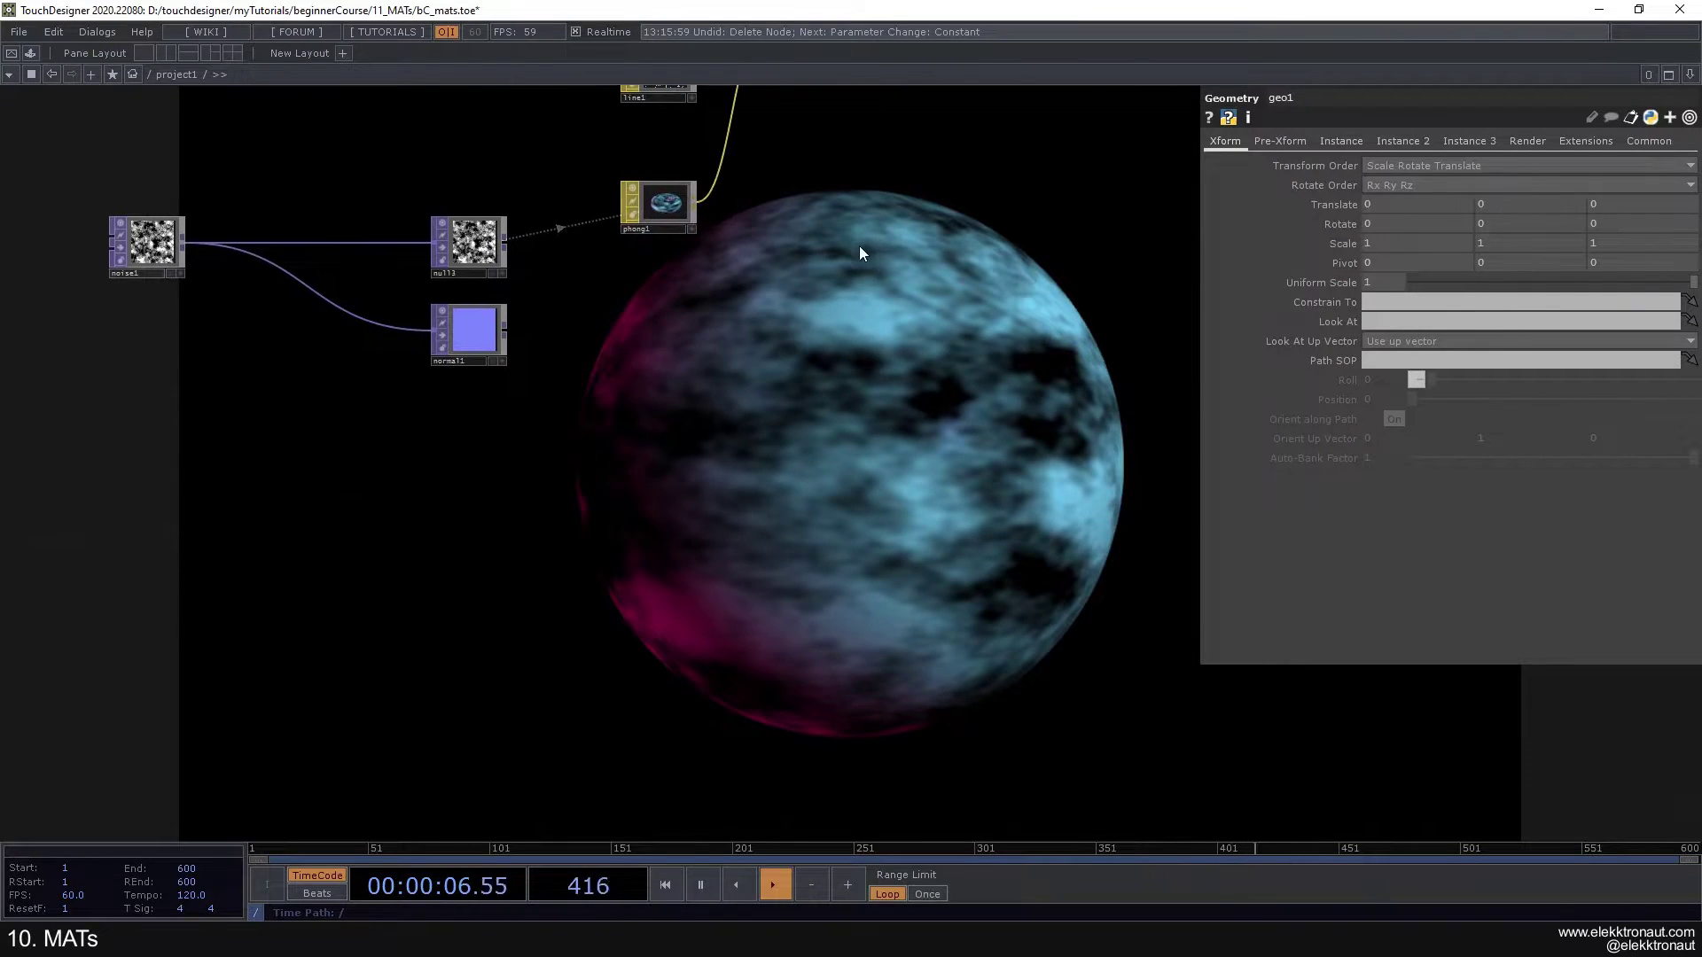
Step: Assign normal1 as the Normal Map (Bump) of phong1
left_click_drag(657, 278, 567, 411)
scroll(558, 415, "up", 2)
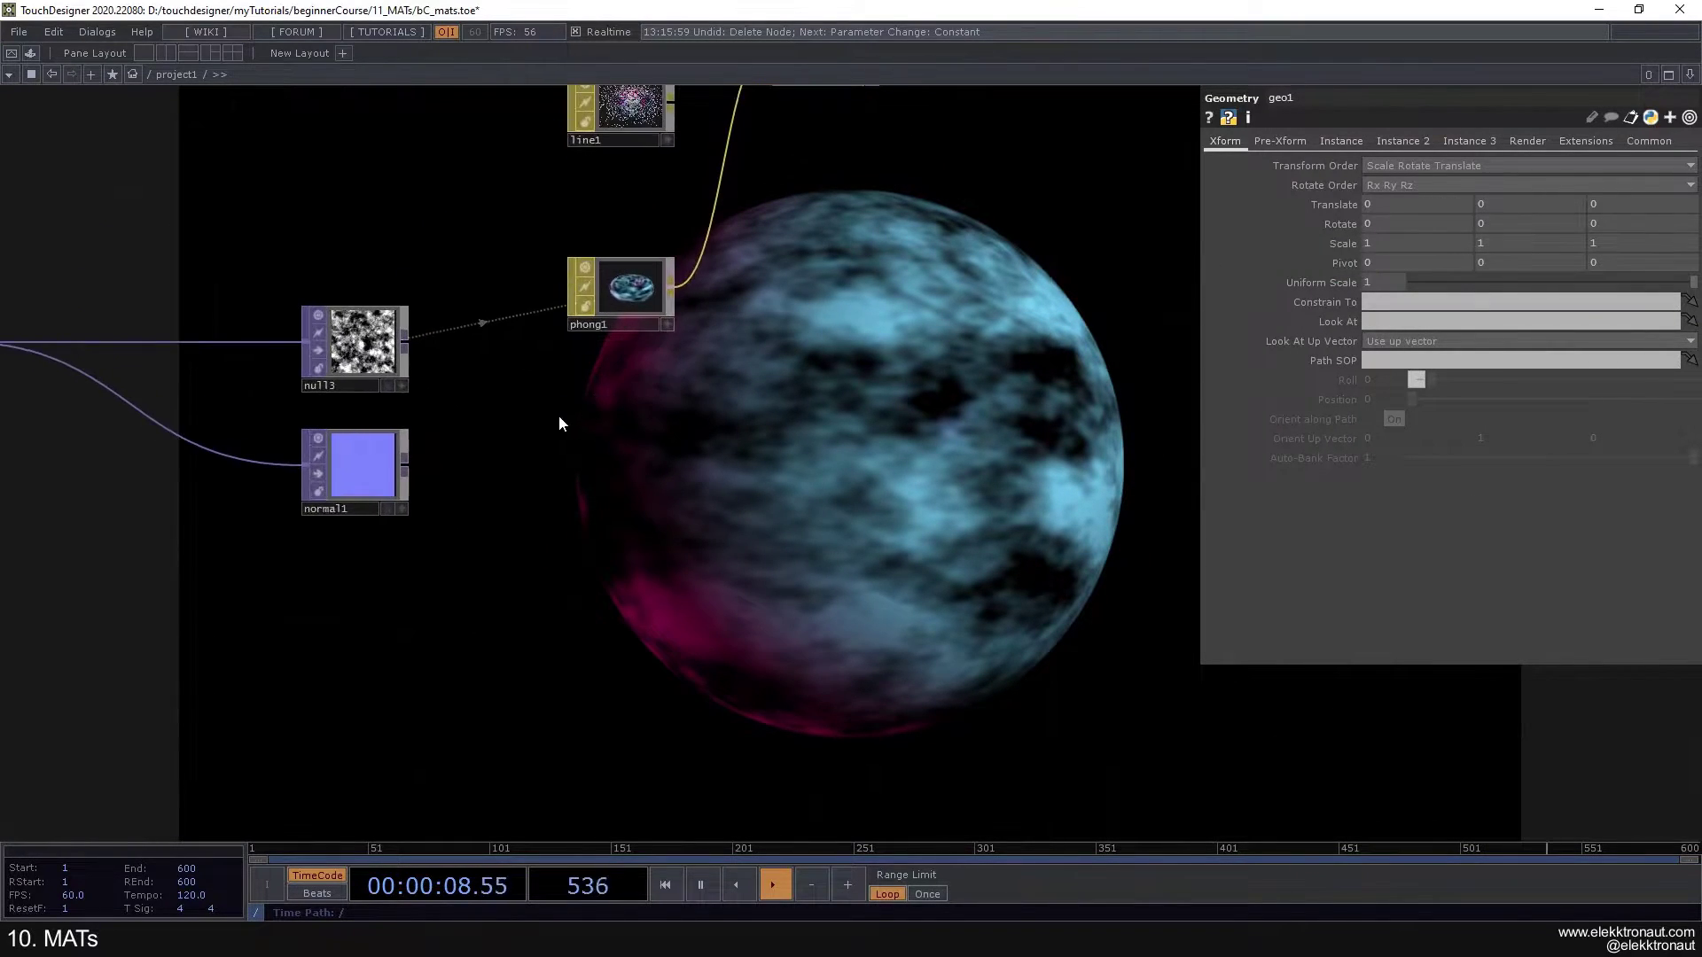
left_click(620, 279)
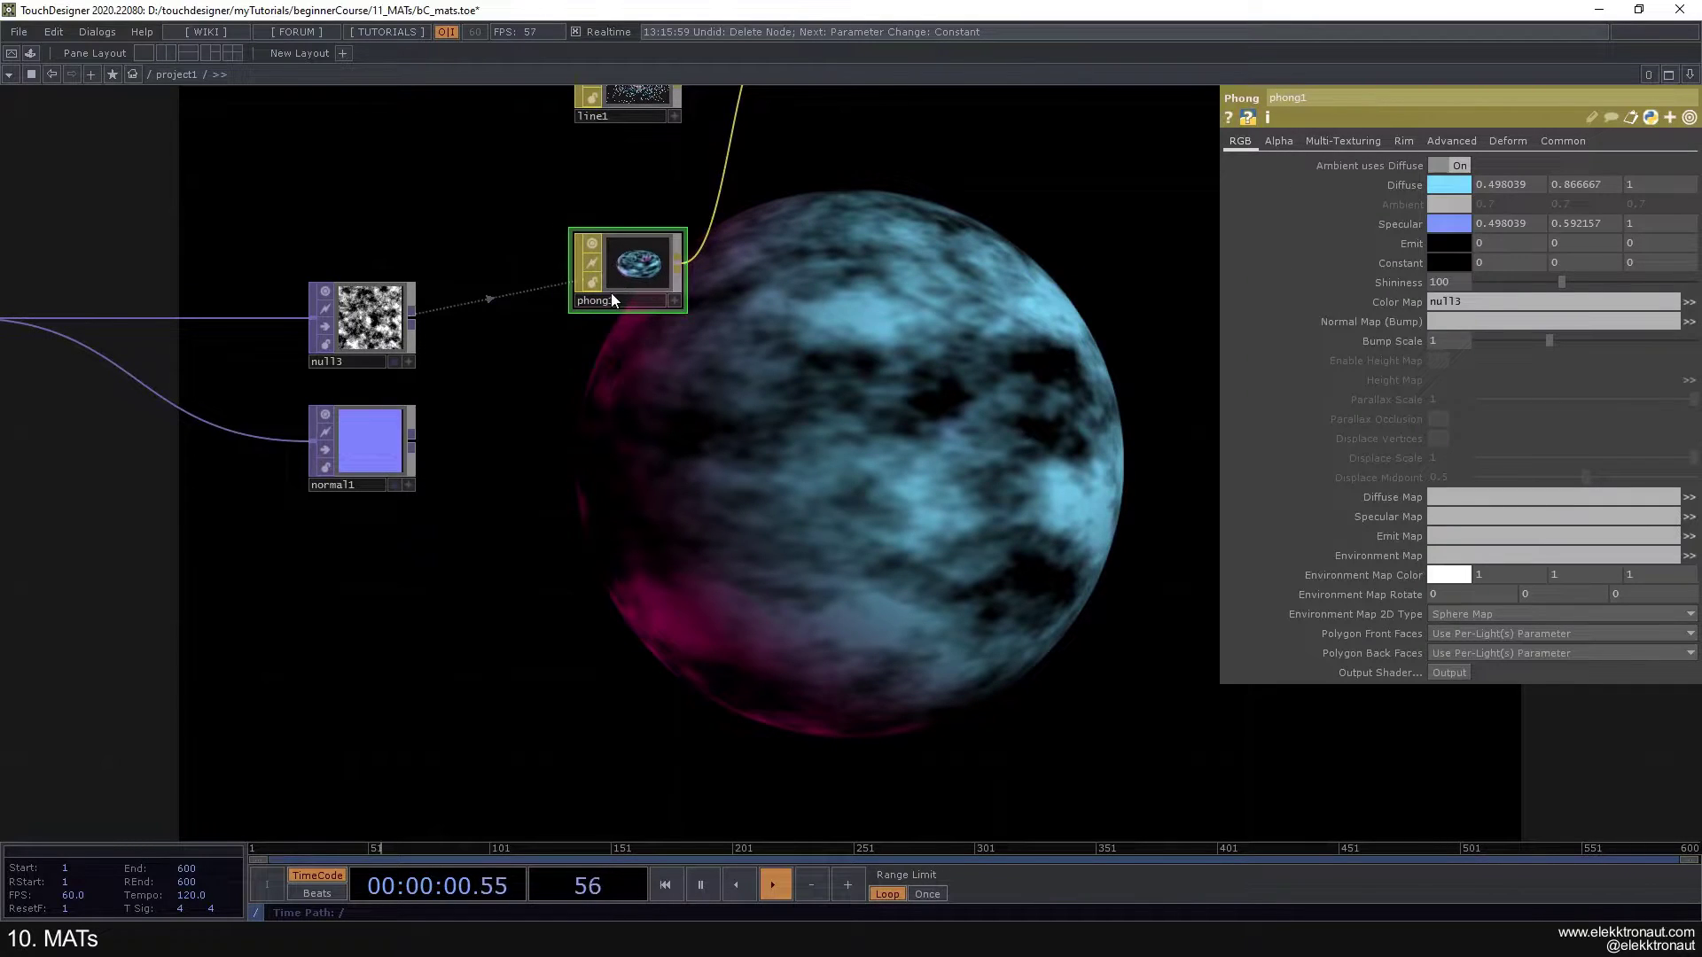
left_click_drag(452, 455, 1506, 321)
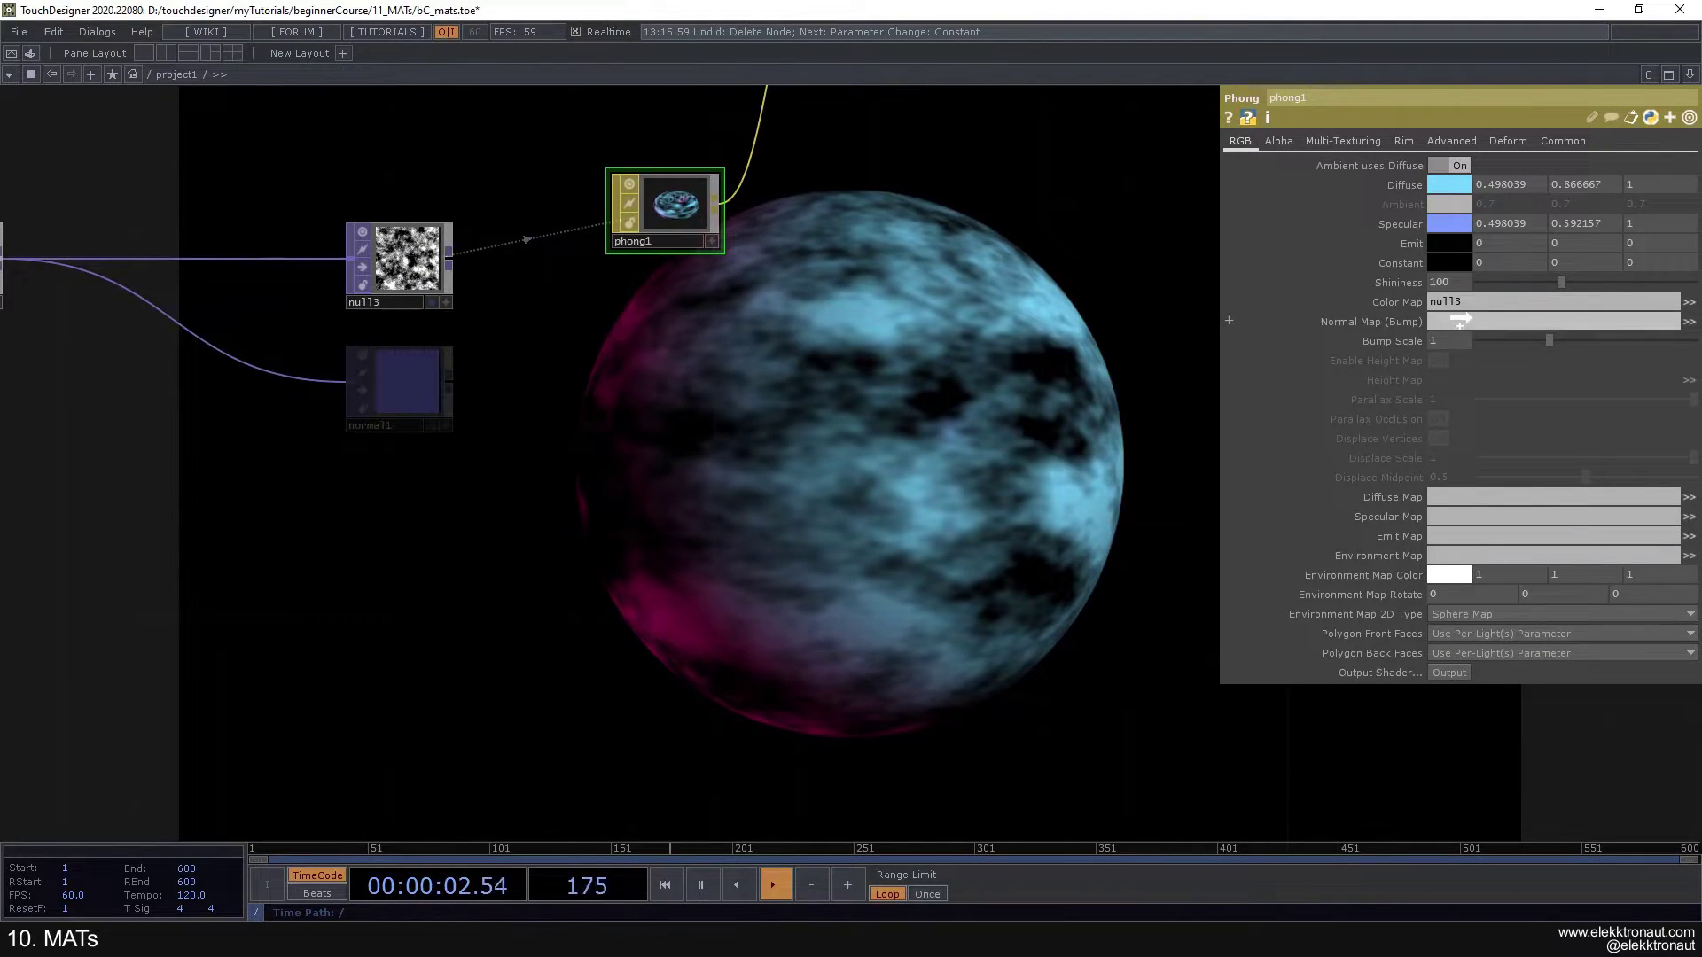
left_click_drag(623, 395, 782, 356)
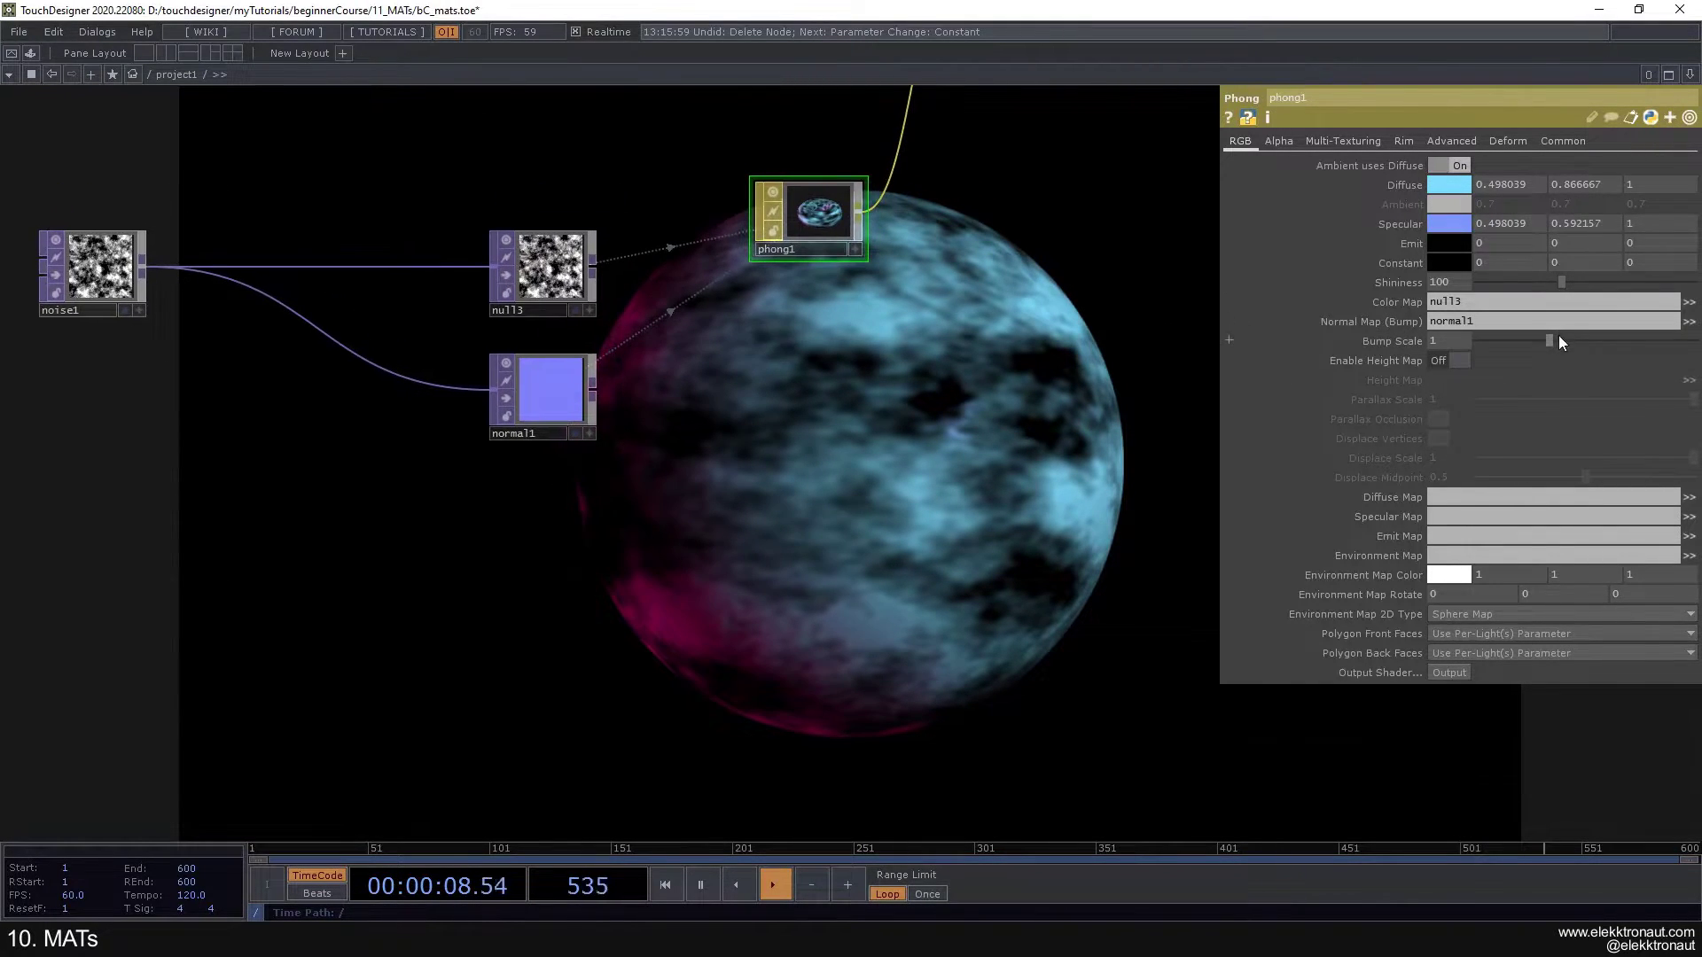
Step: Try a Bump Scale of 30 on phong1 and settle on 10
left_click_drag(1550, 340, 1503, 360)
left_click_drag(1667, 368, 1670, 369)
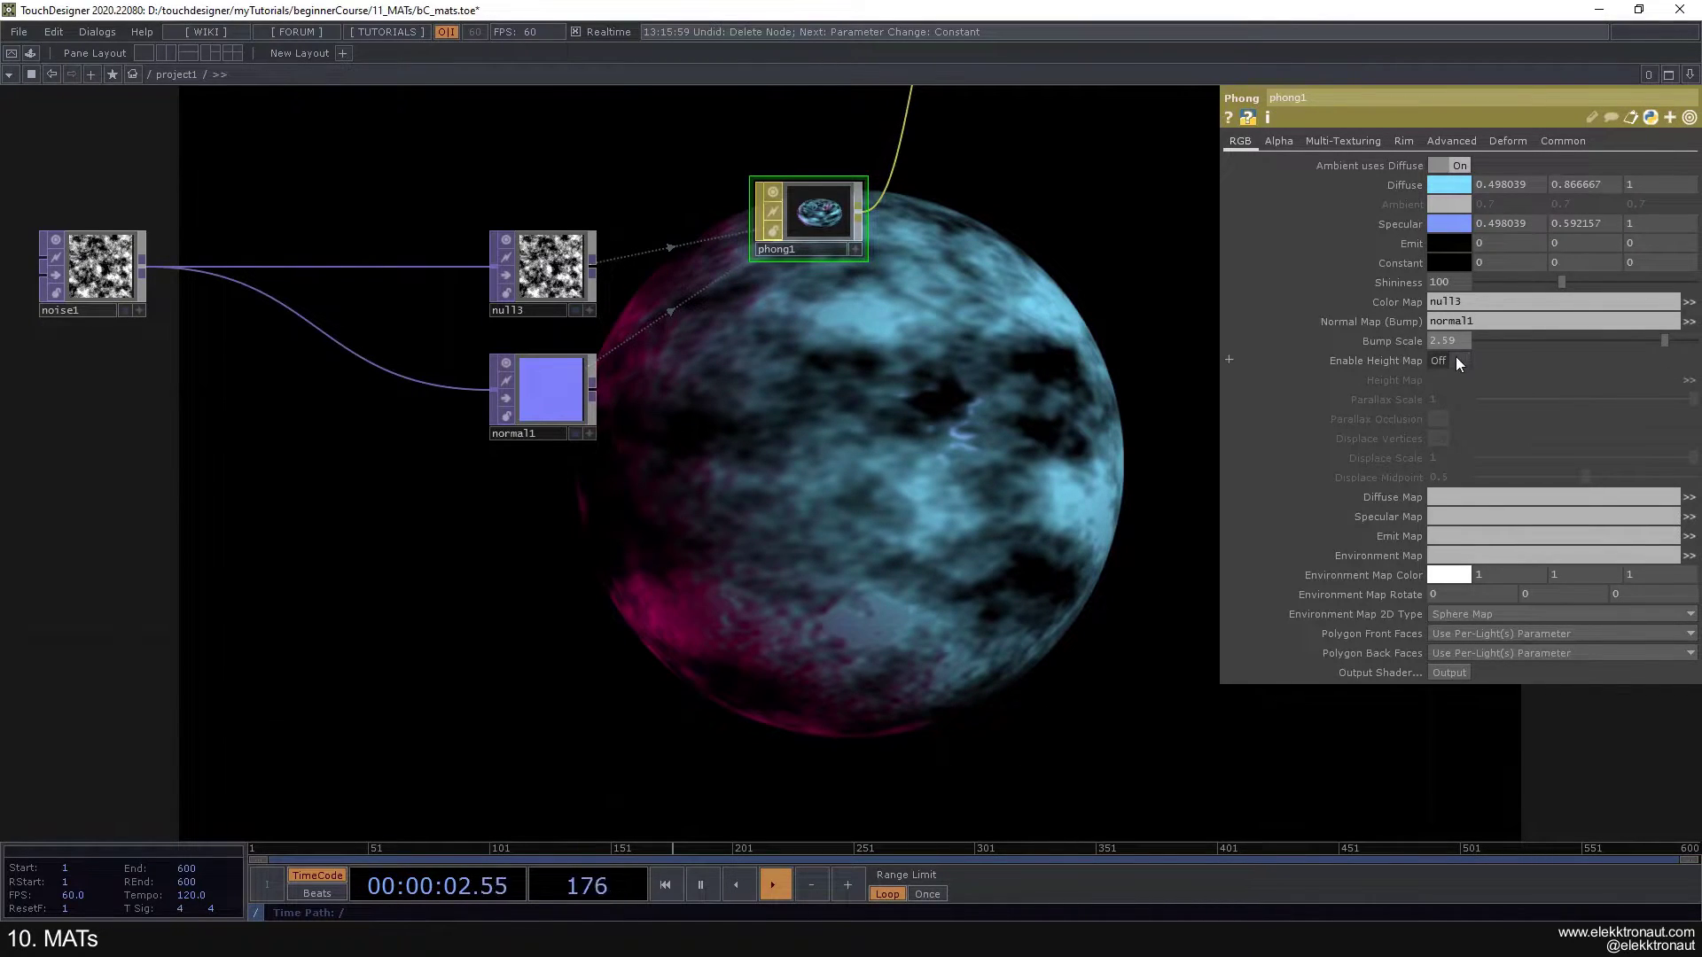
type("30")
key("Return")
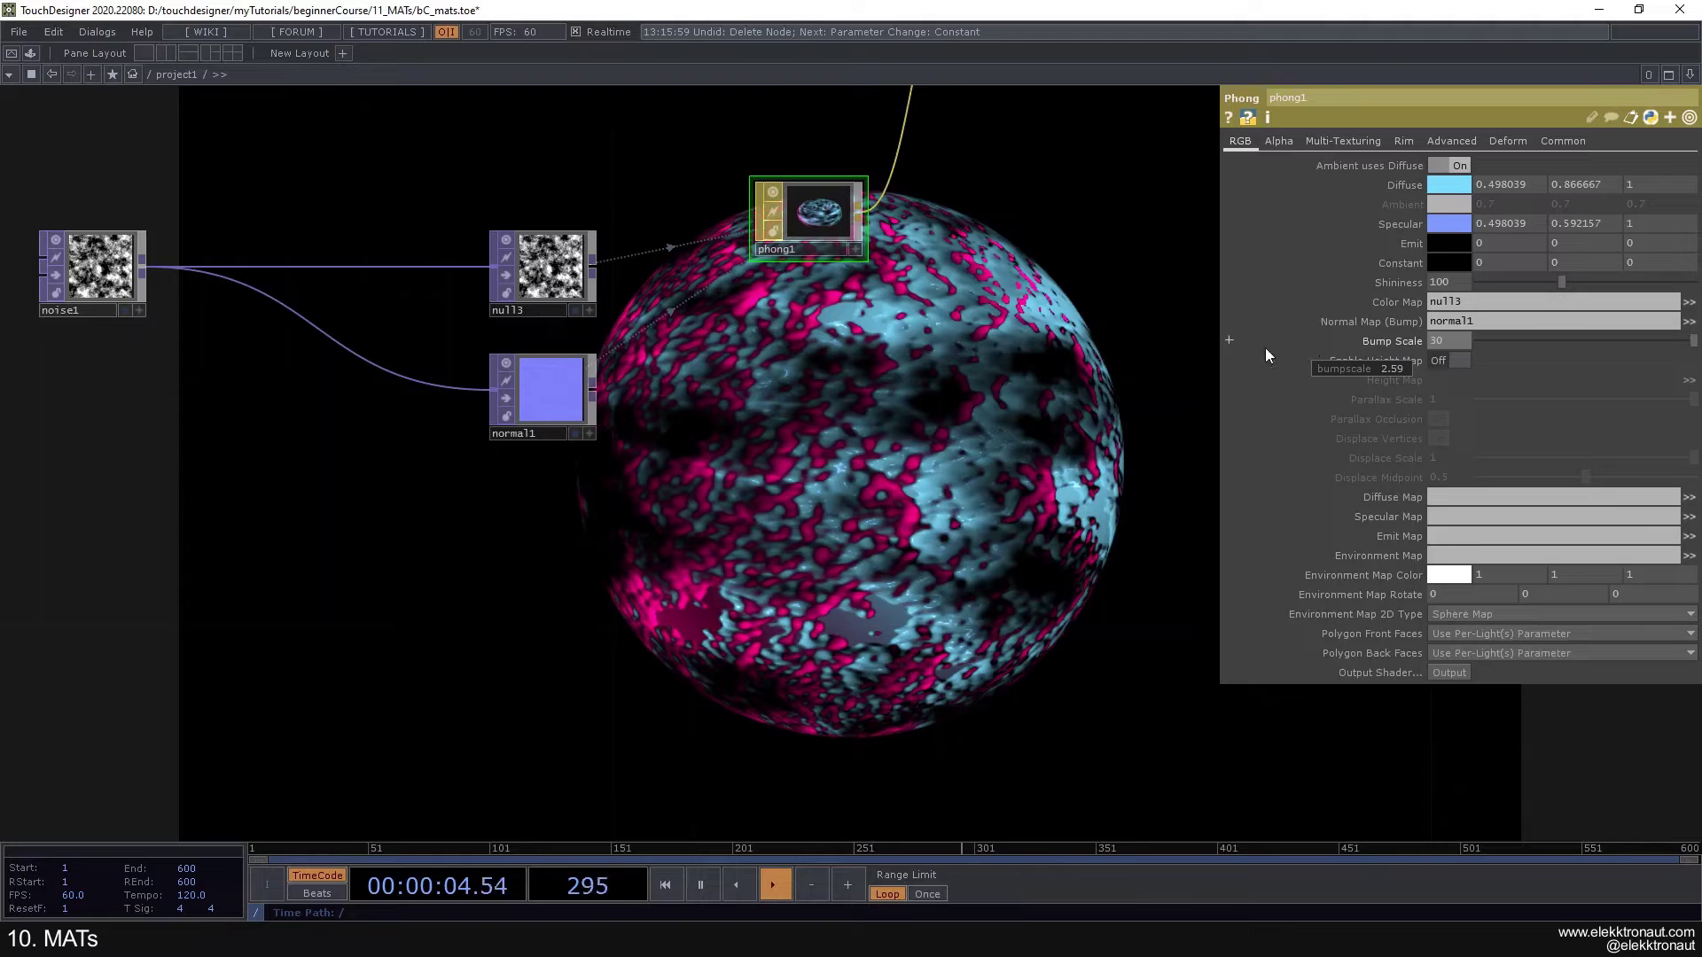
left_click_drag(943, 355, 933, 335)
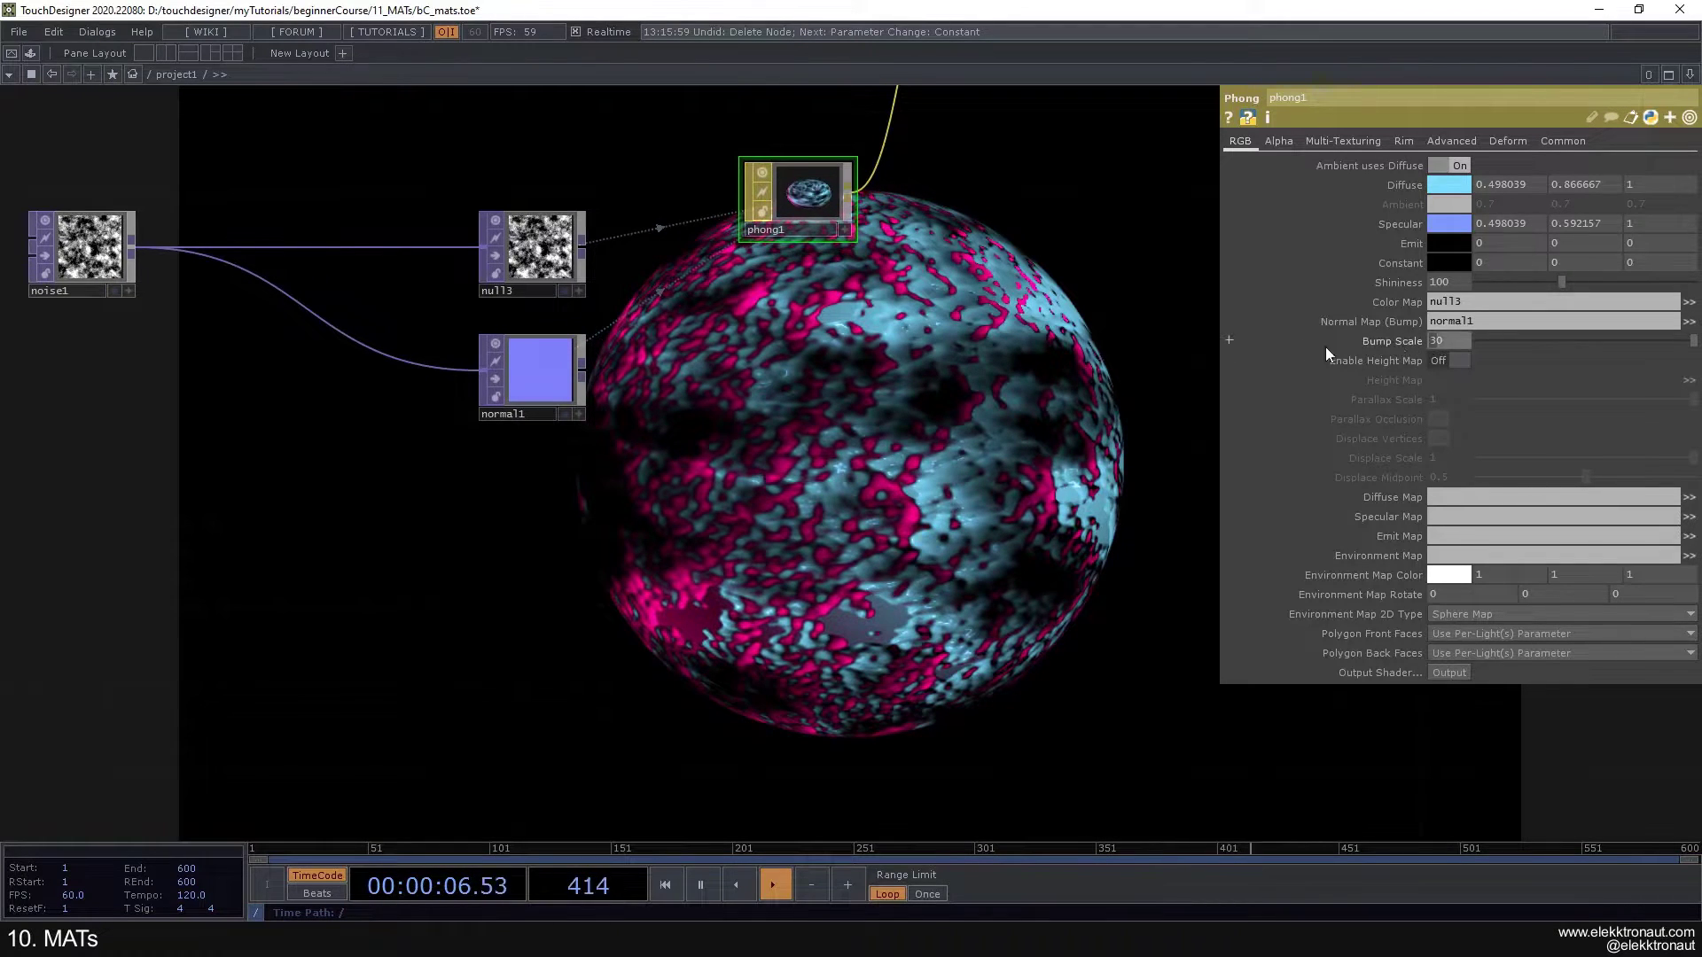
left_click_drag(1363, 343, 1021, 345)
left_click_drag(849, 371, 830, 297)
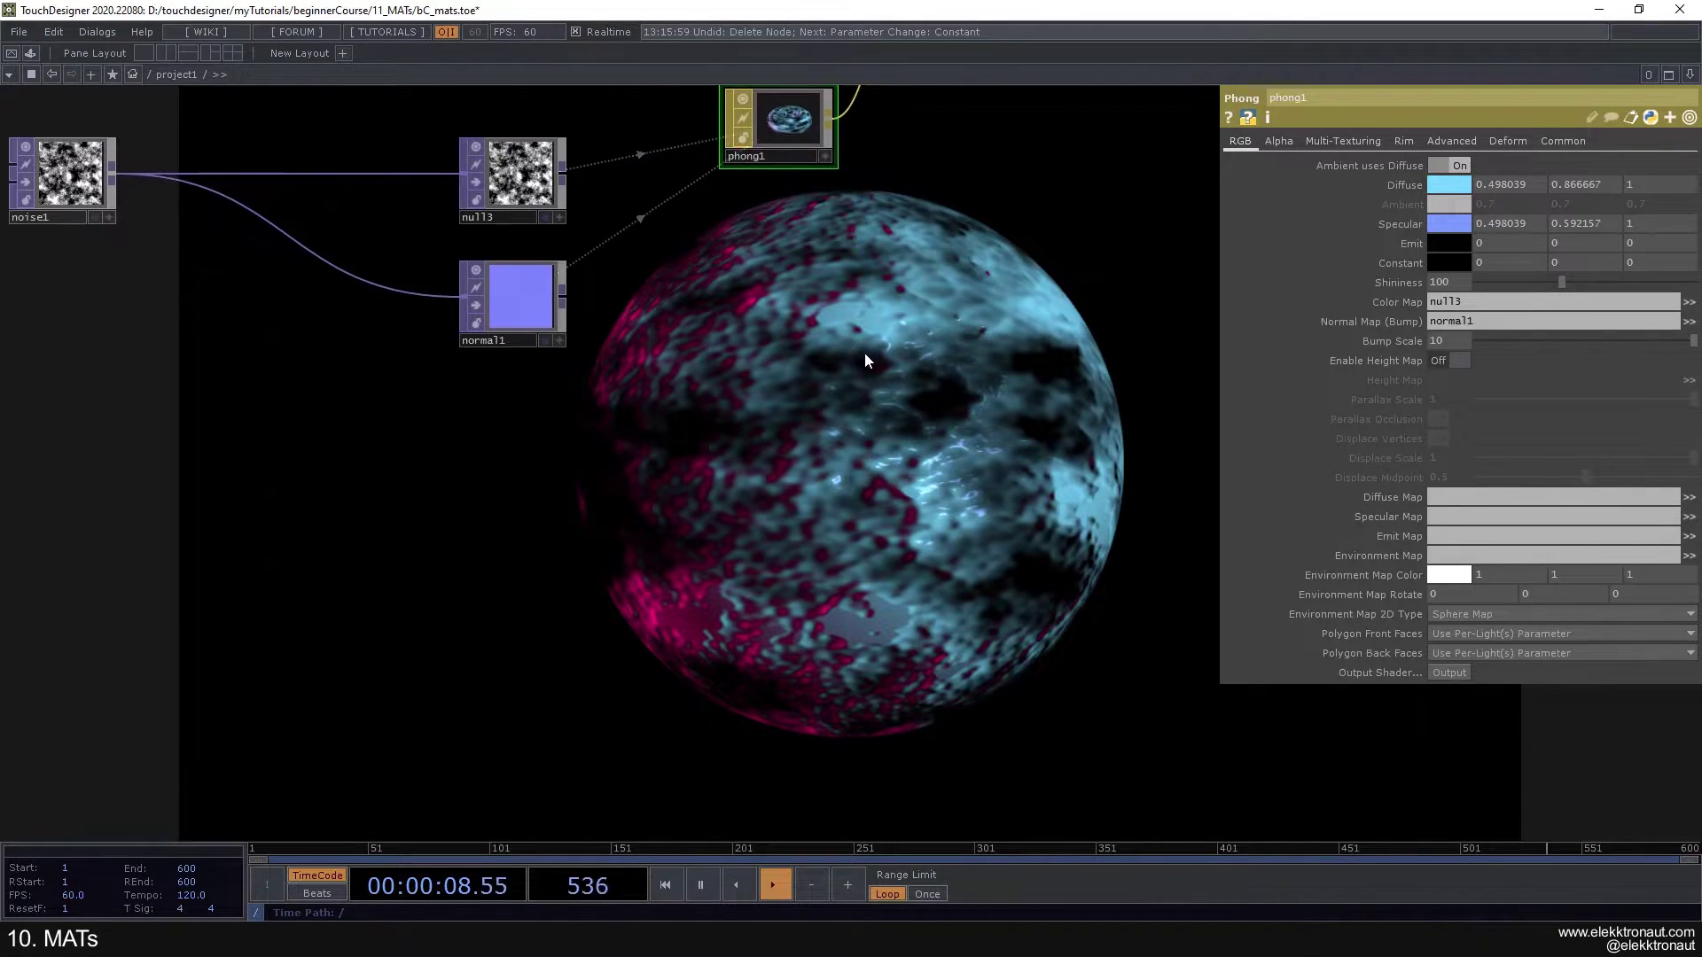
Step: Examine the detail settings of sphere1 and the alpha settings of phong1
left_click_drag(849, 373, 846, 461)
scroll(703, 459, "down", 5)
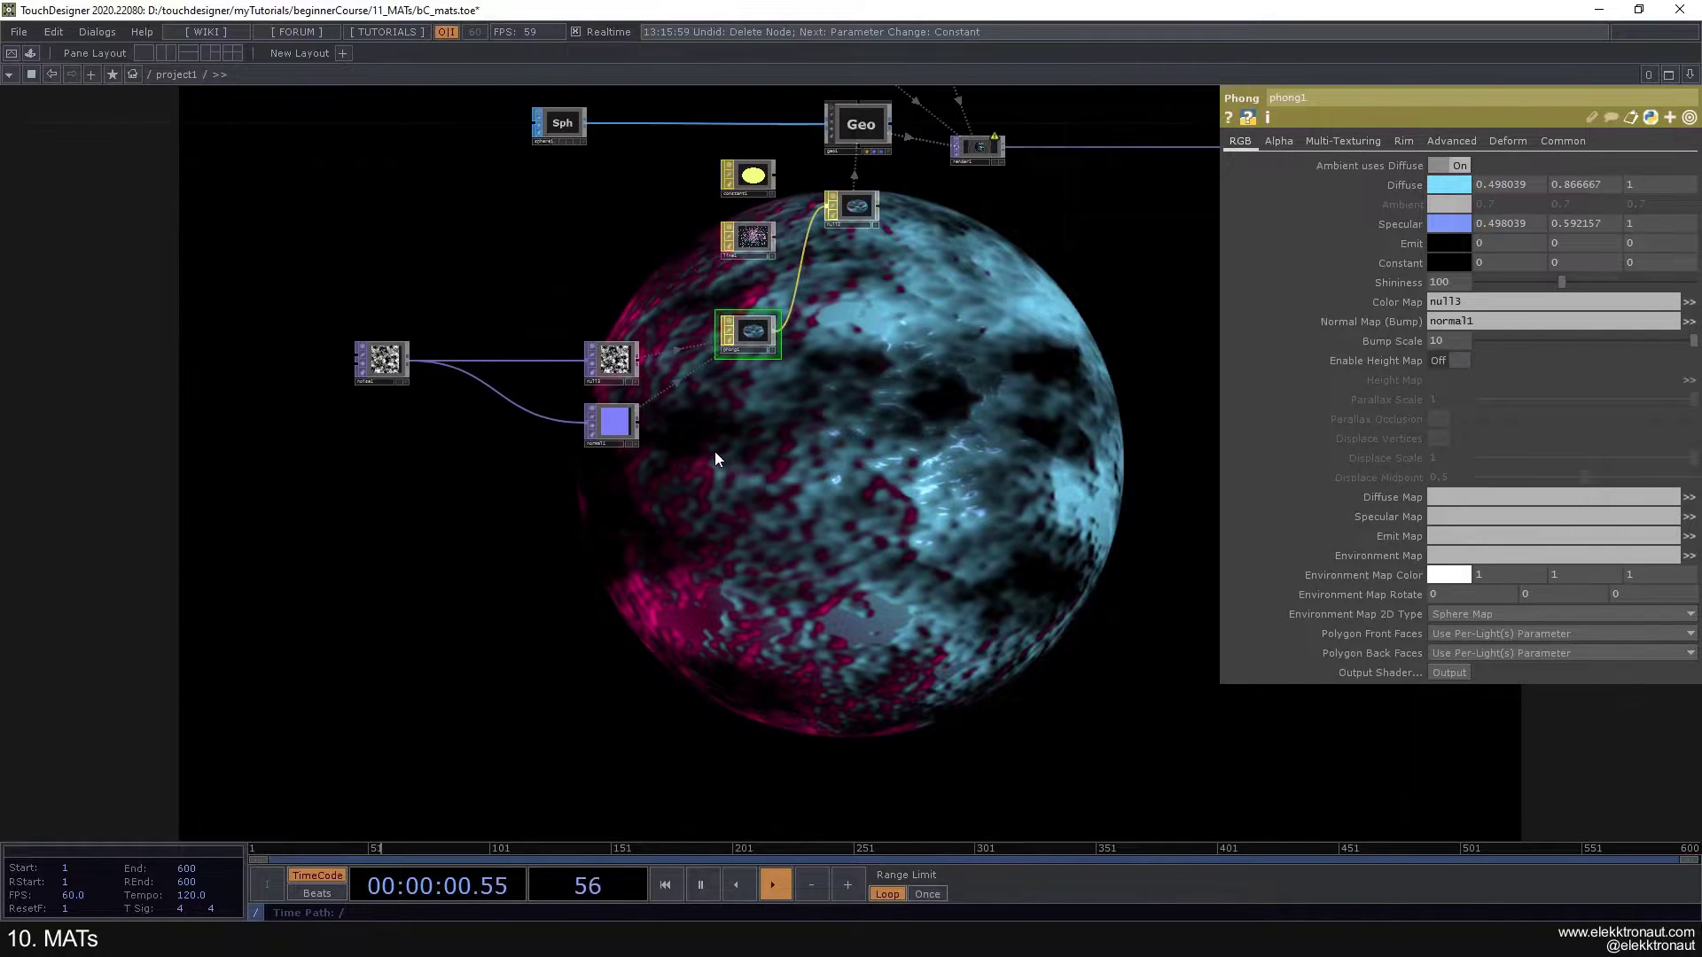
left_click_drag(631, 390, 600, 477)
scroll(524, 240, "up", 3)
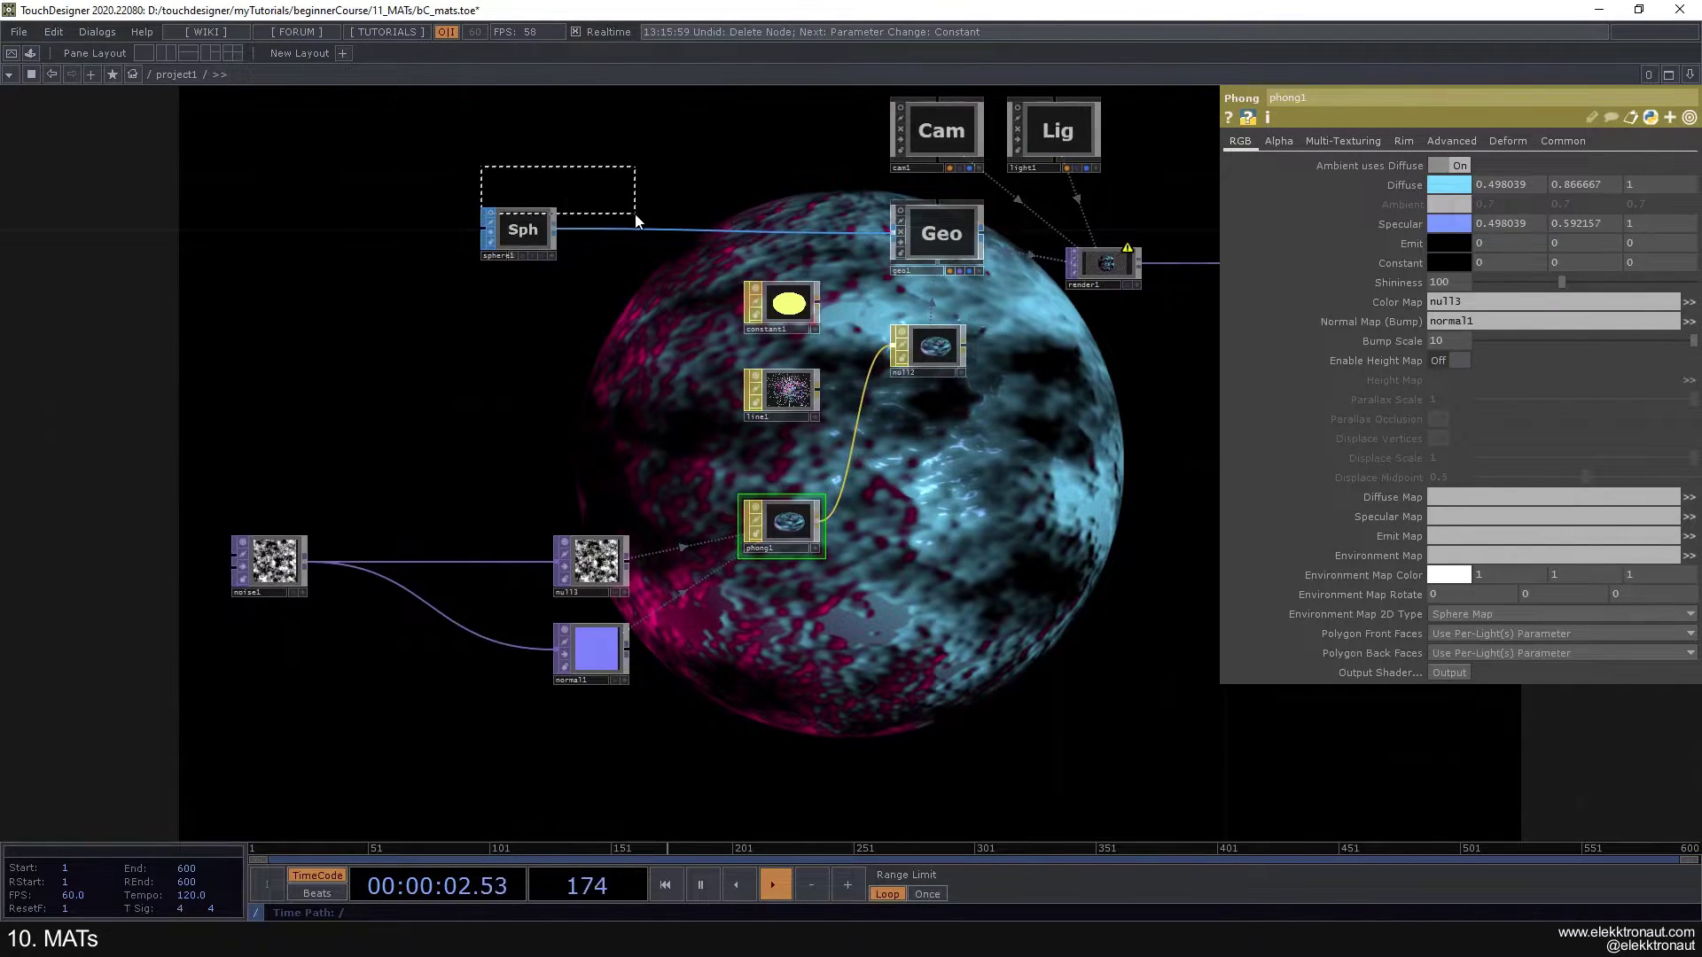
left_click_drag(637, 221, 634, 223)
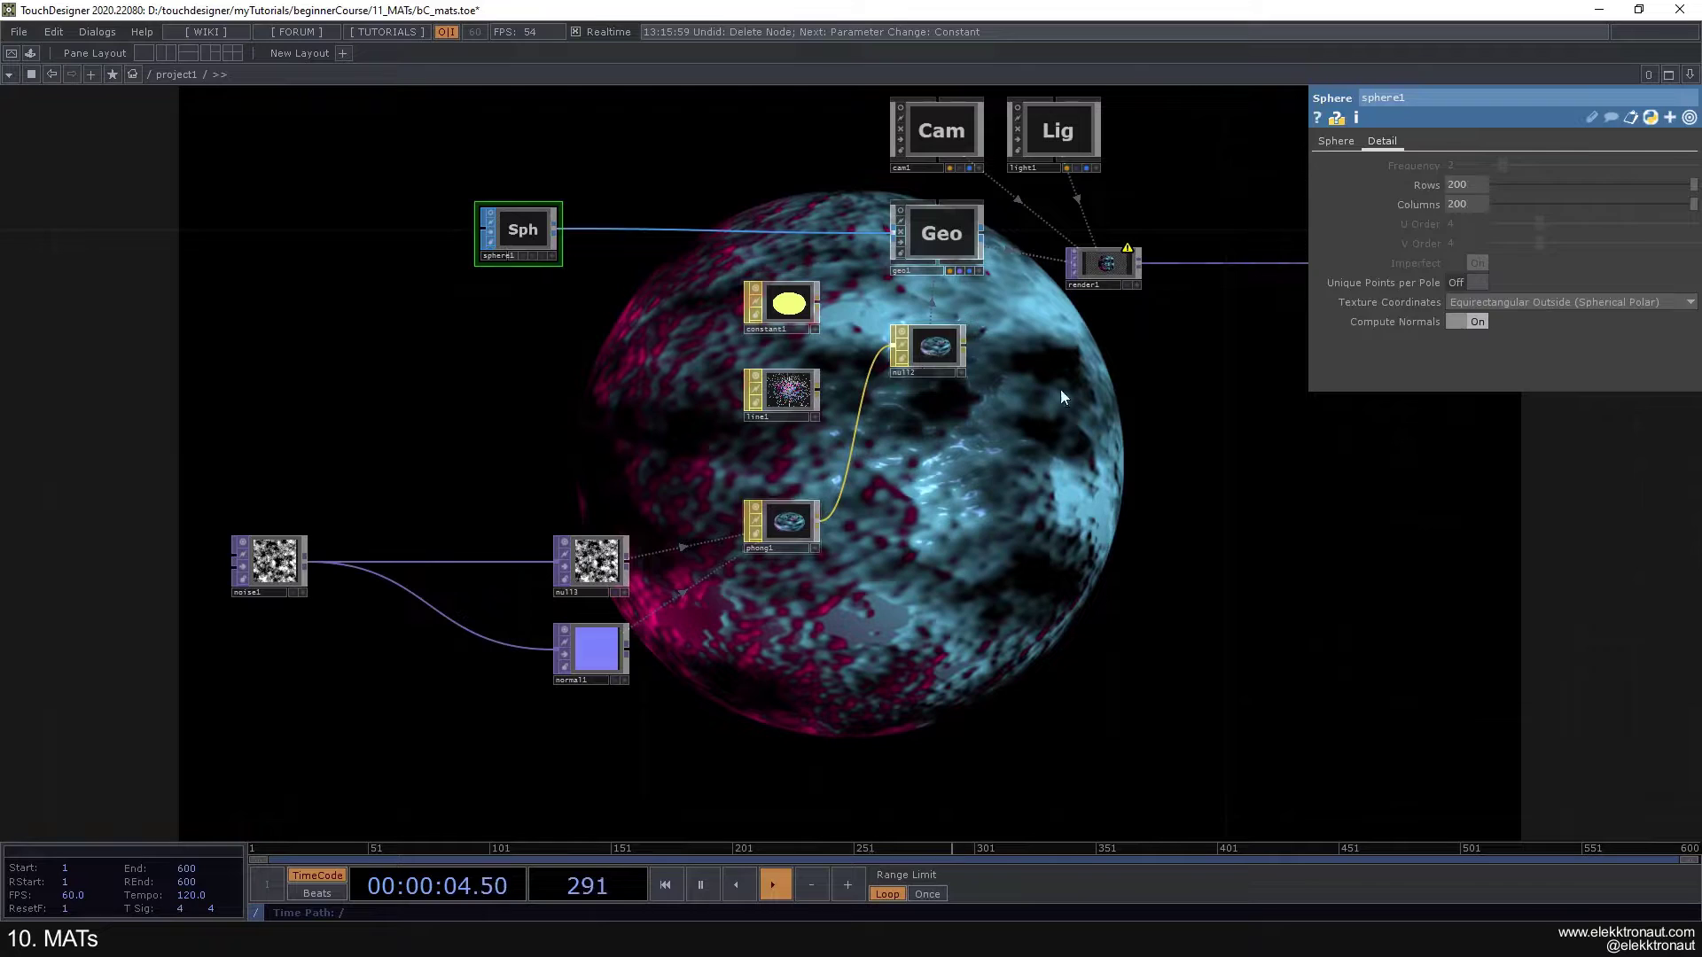
left_click(781, 523)
left_click(1347, 141)
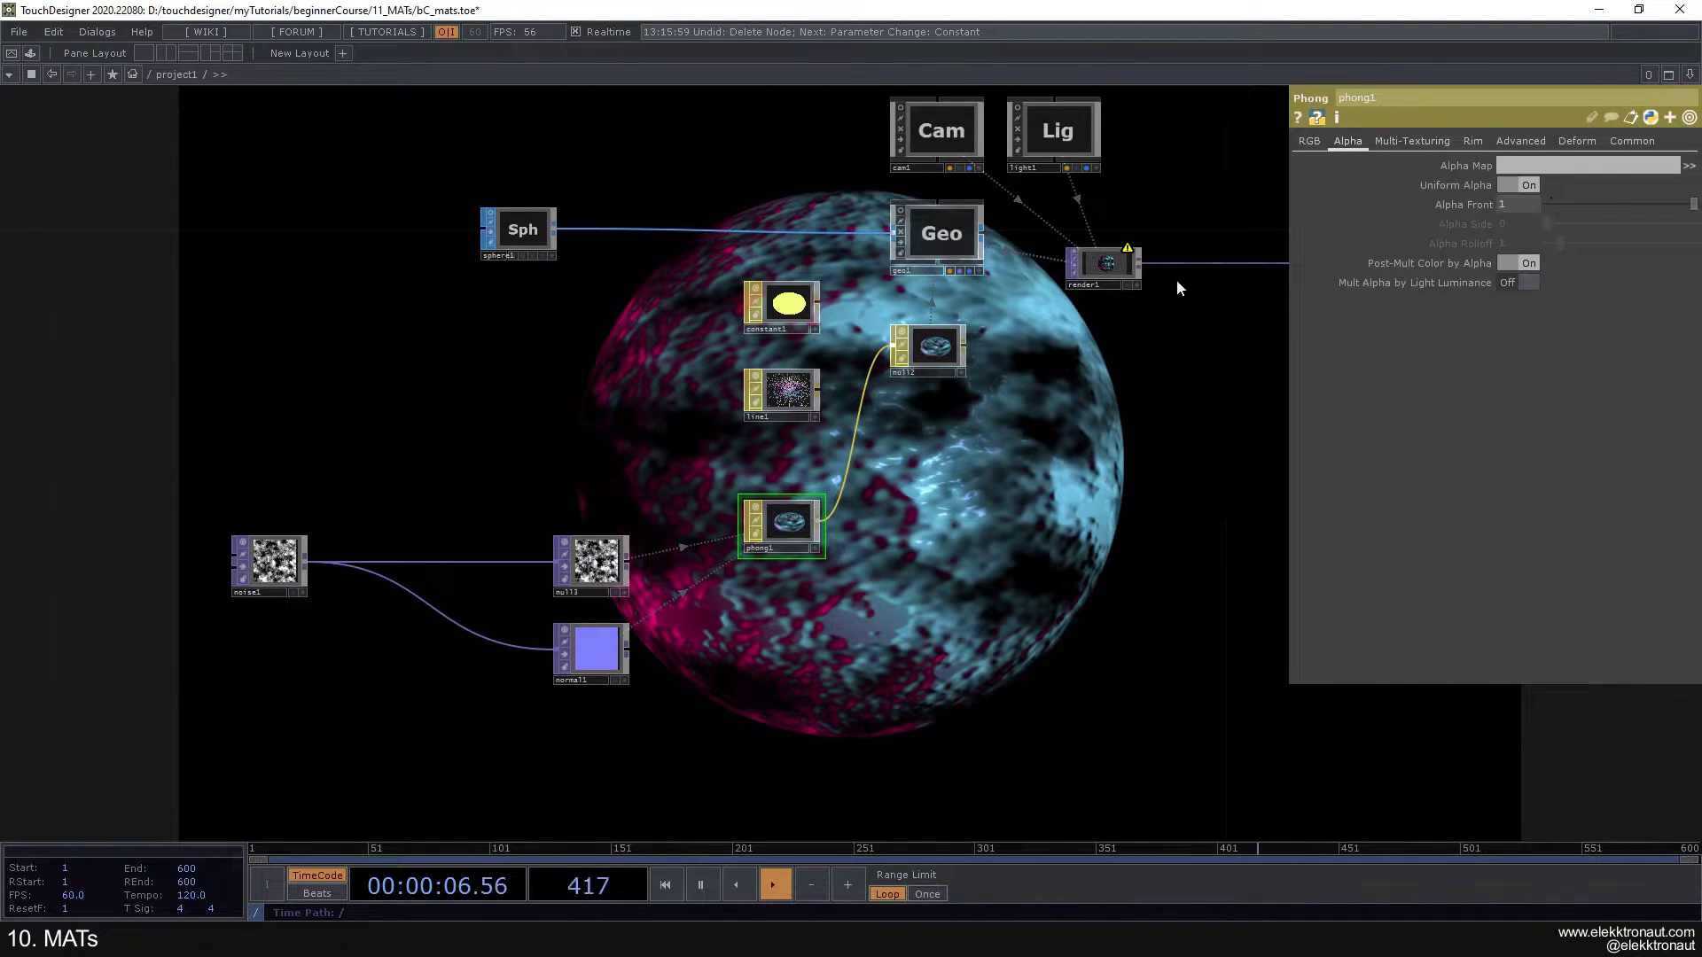
left_click_drag(728, 495, 774, 341)
left_click_drag(843, 473, 789, 409)
scroll(746, 423, "up", 4)
key("h")
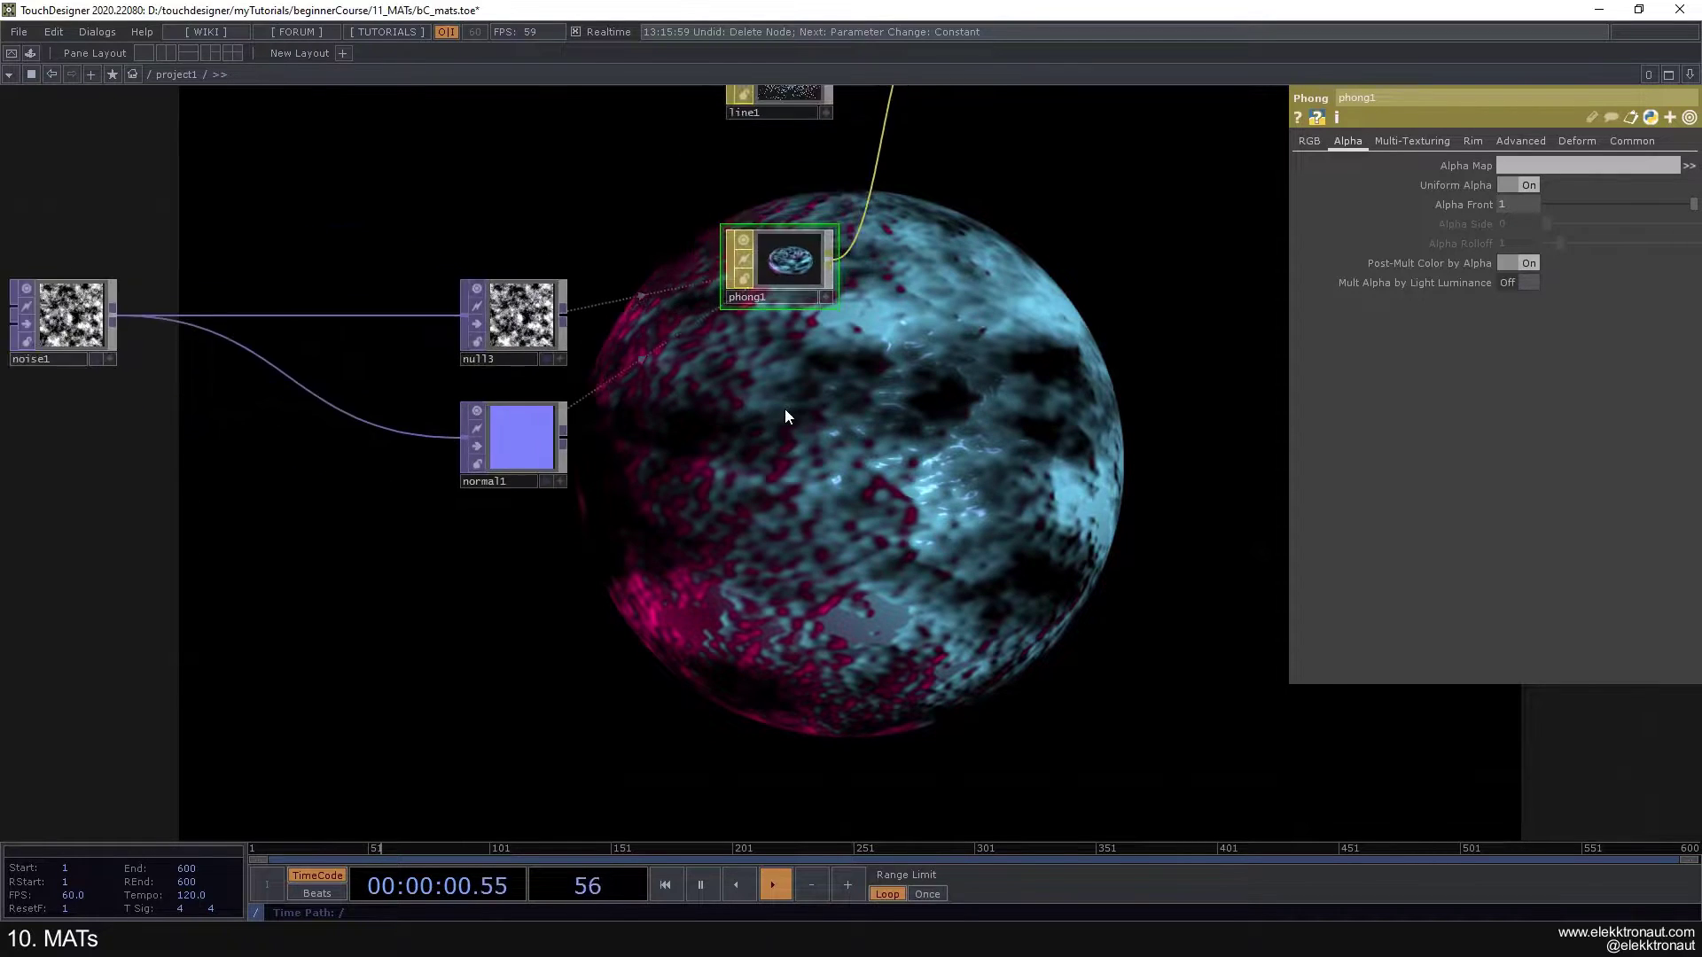
Step: Review the parameters of sphere1 and normal1 alongside the RGB map settings of phong1
left_click(555, 171)
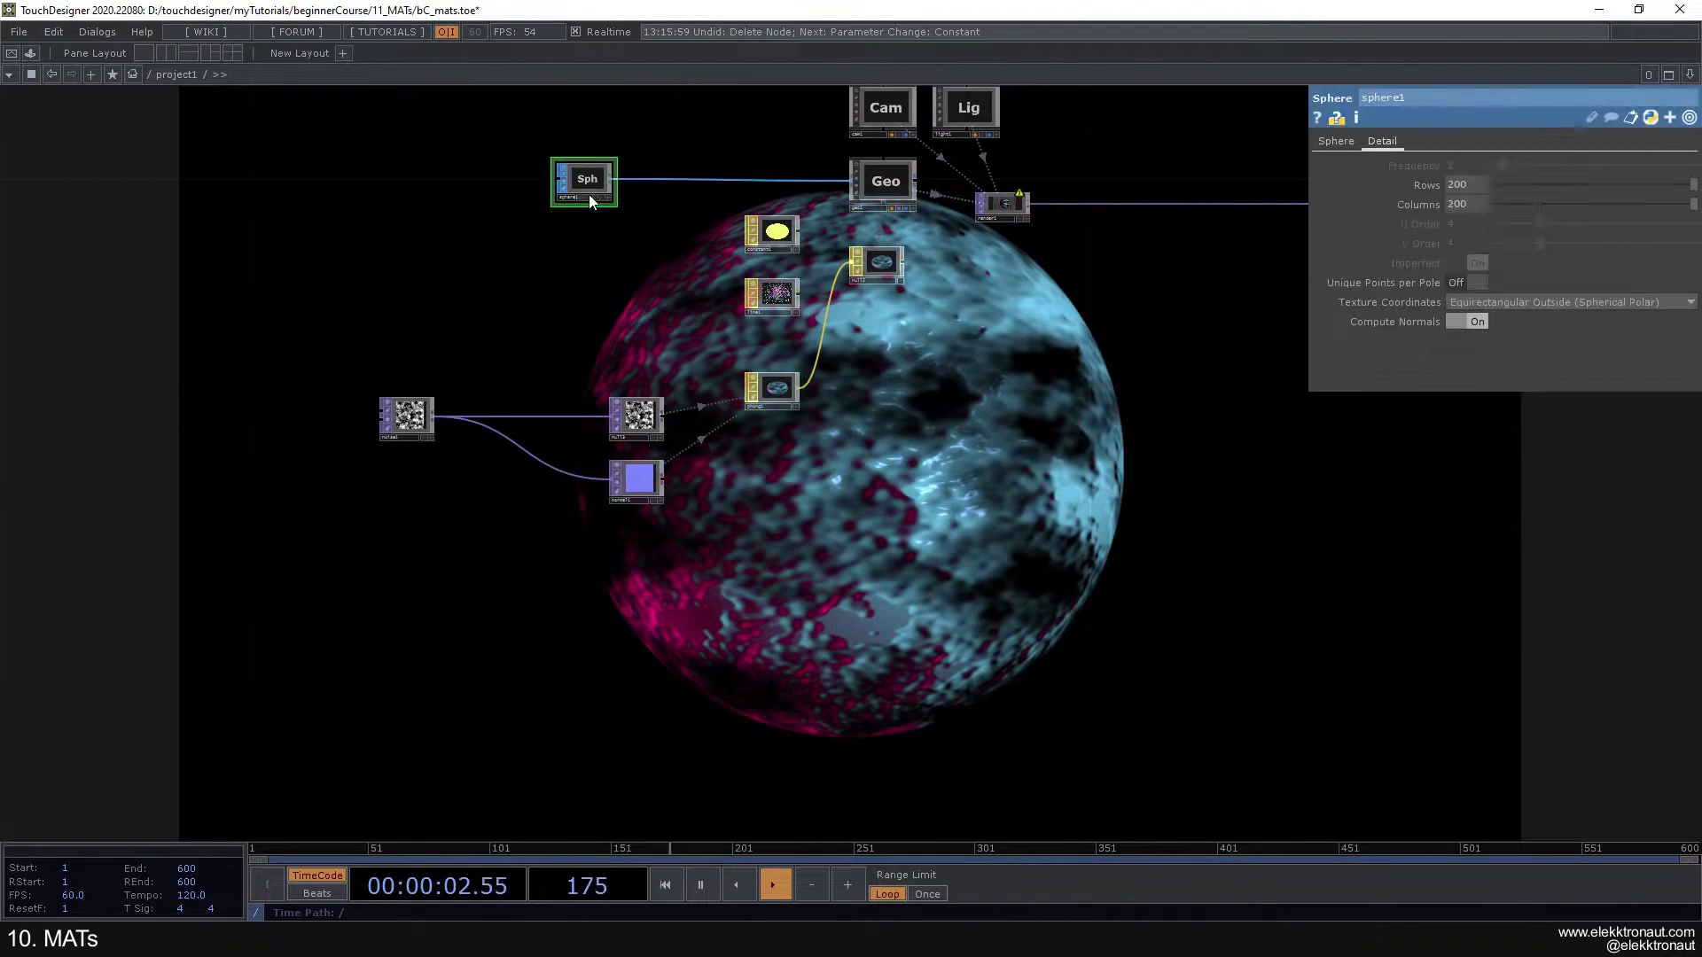
scroll(689, 282, "up", 2)
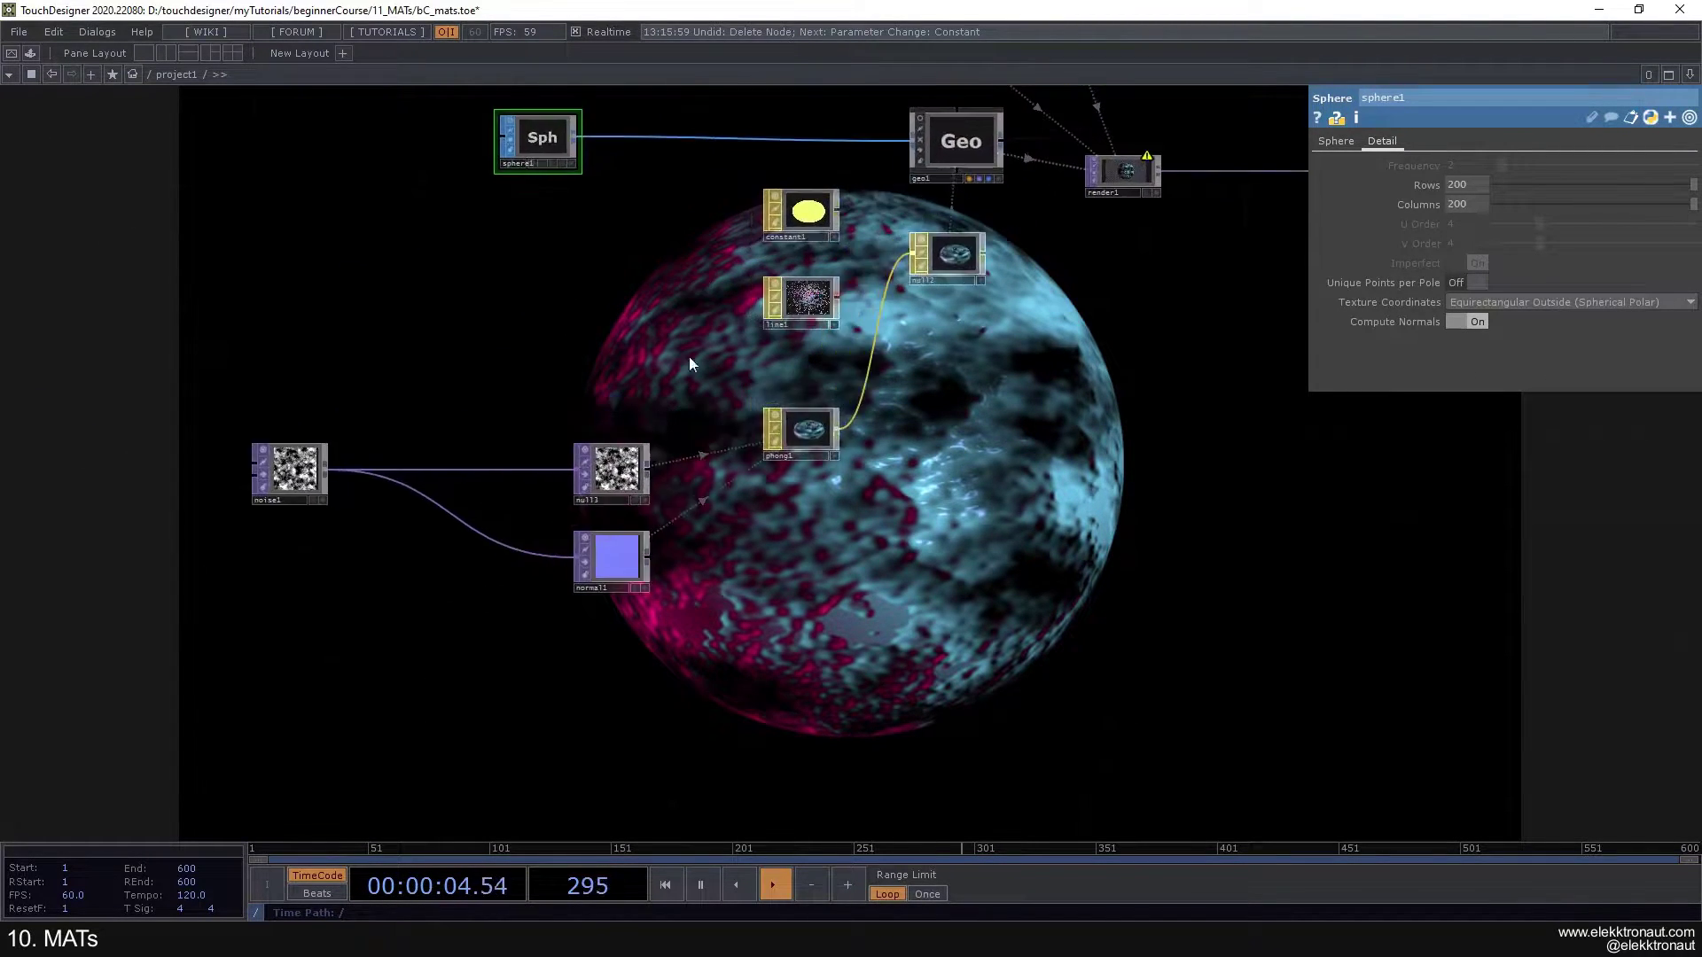
left_click_drag(683, 377, 788, 427)
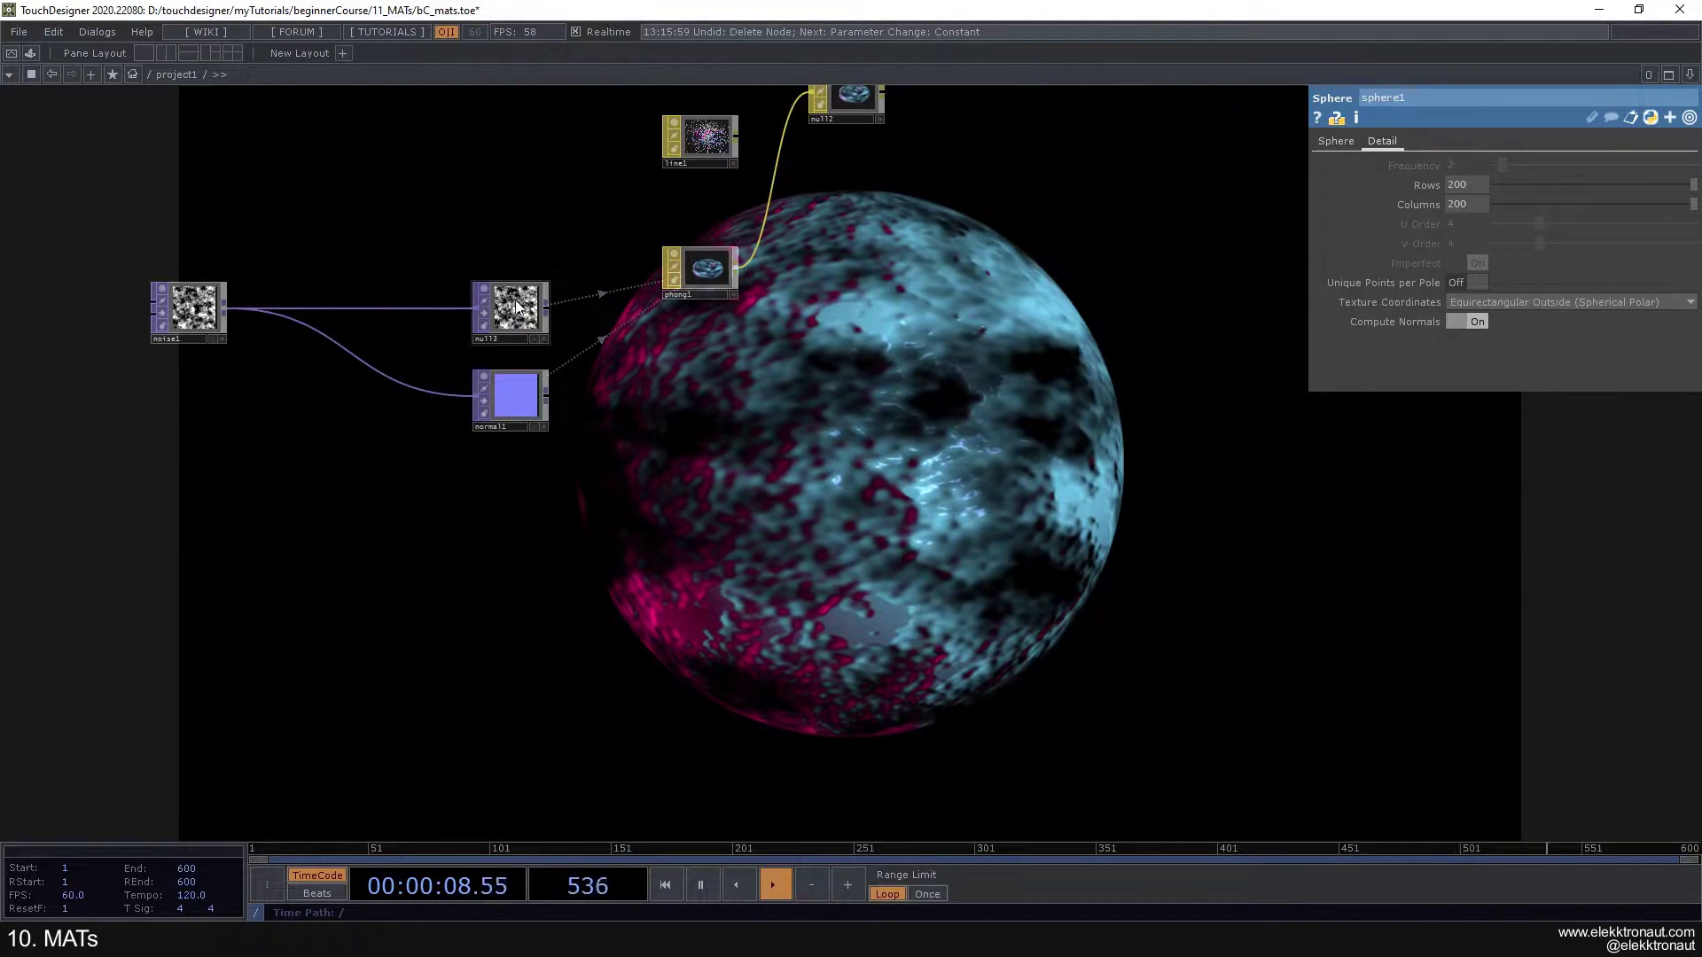
scroll(516, 306, "up", 2)
left_click(523, 445)
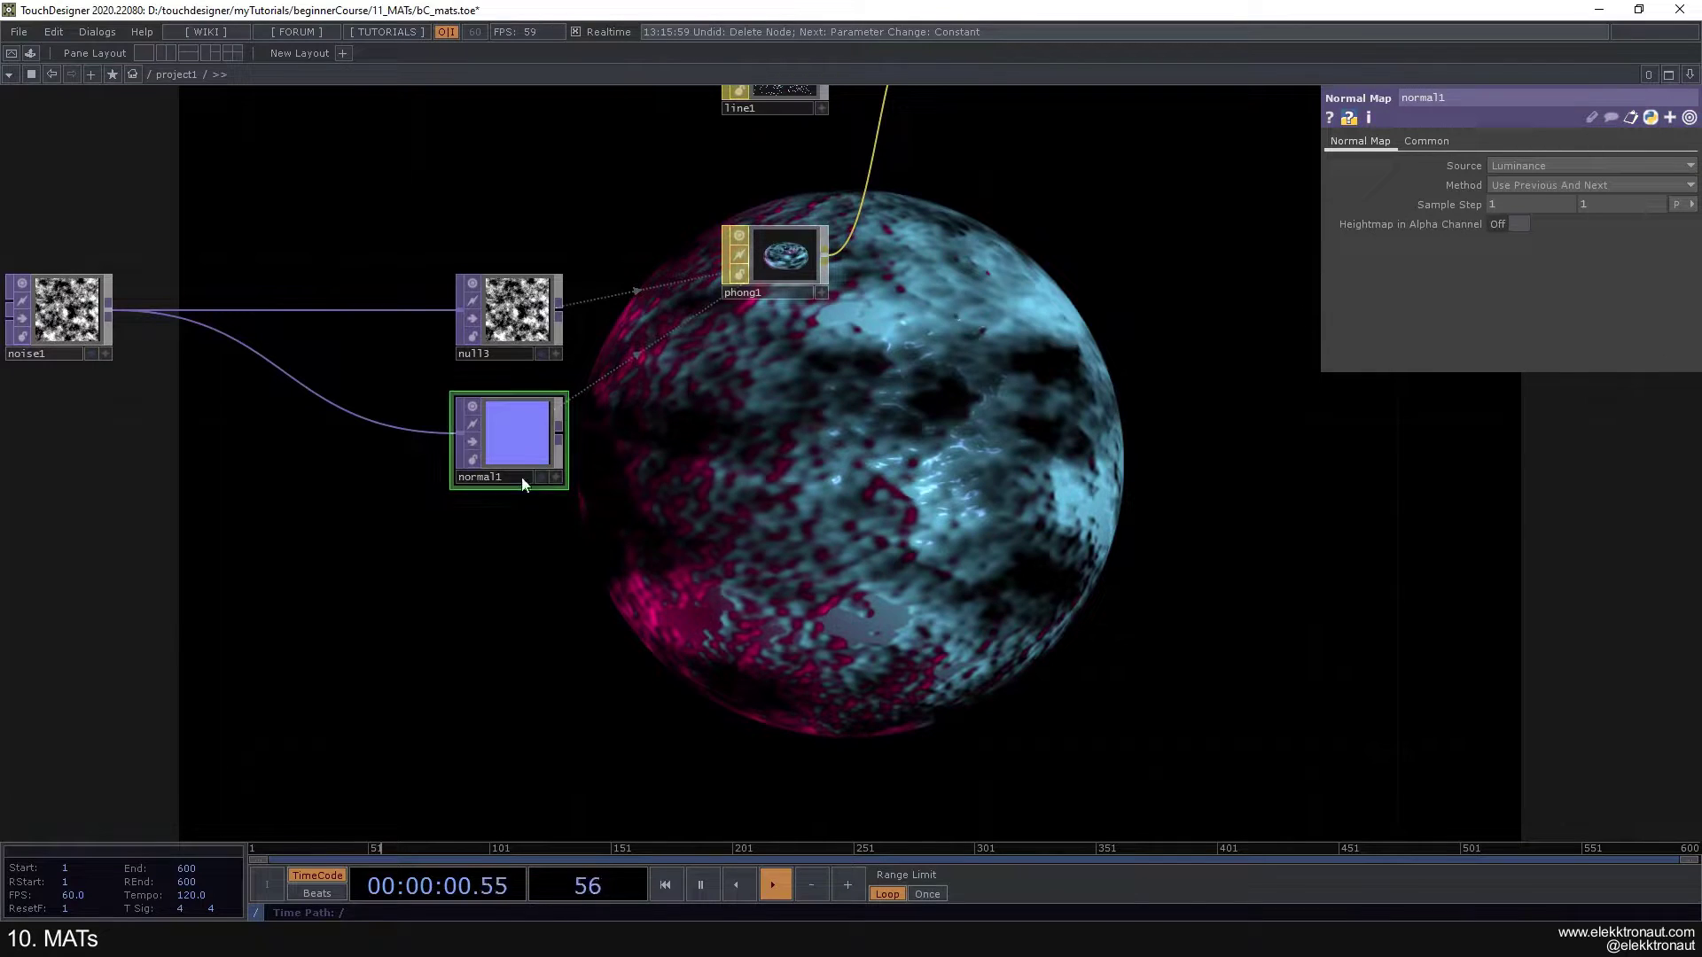
left_click(802, 262)
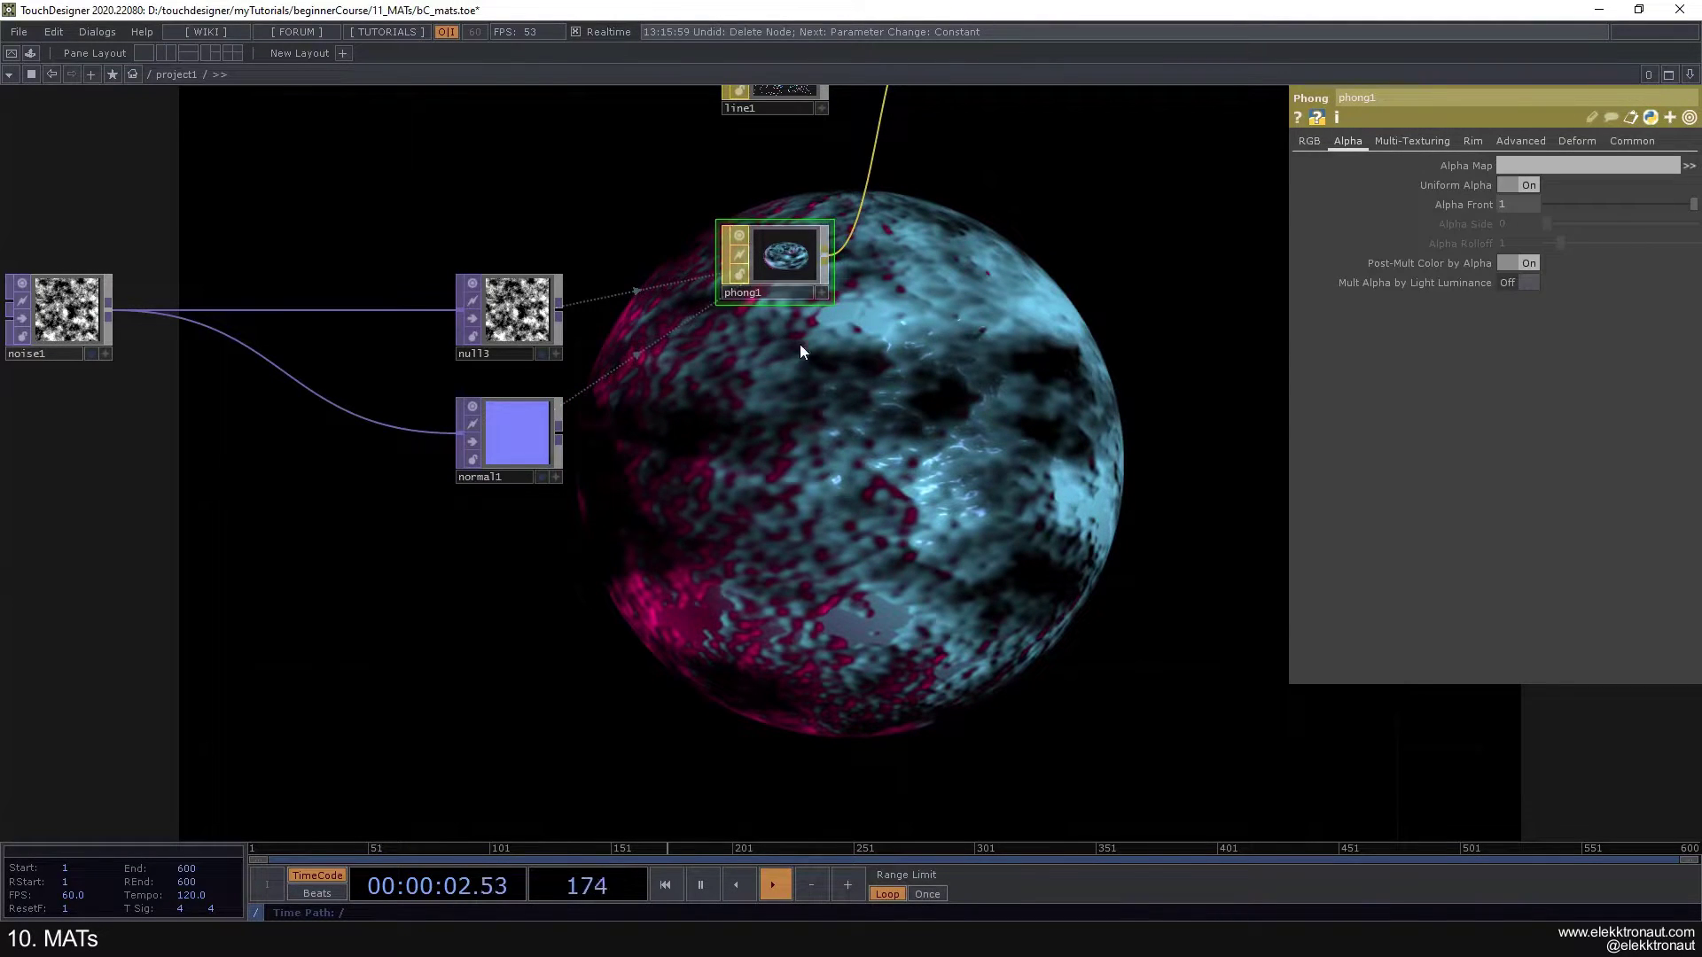
left_click(1309, 141)
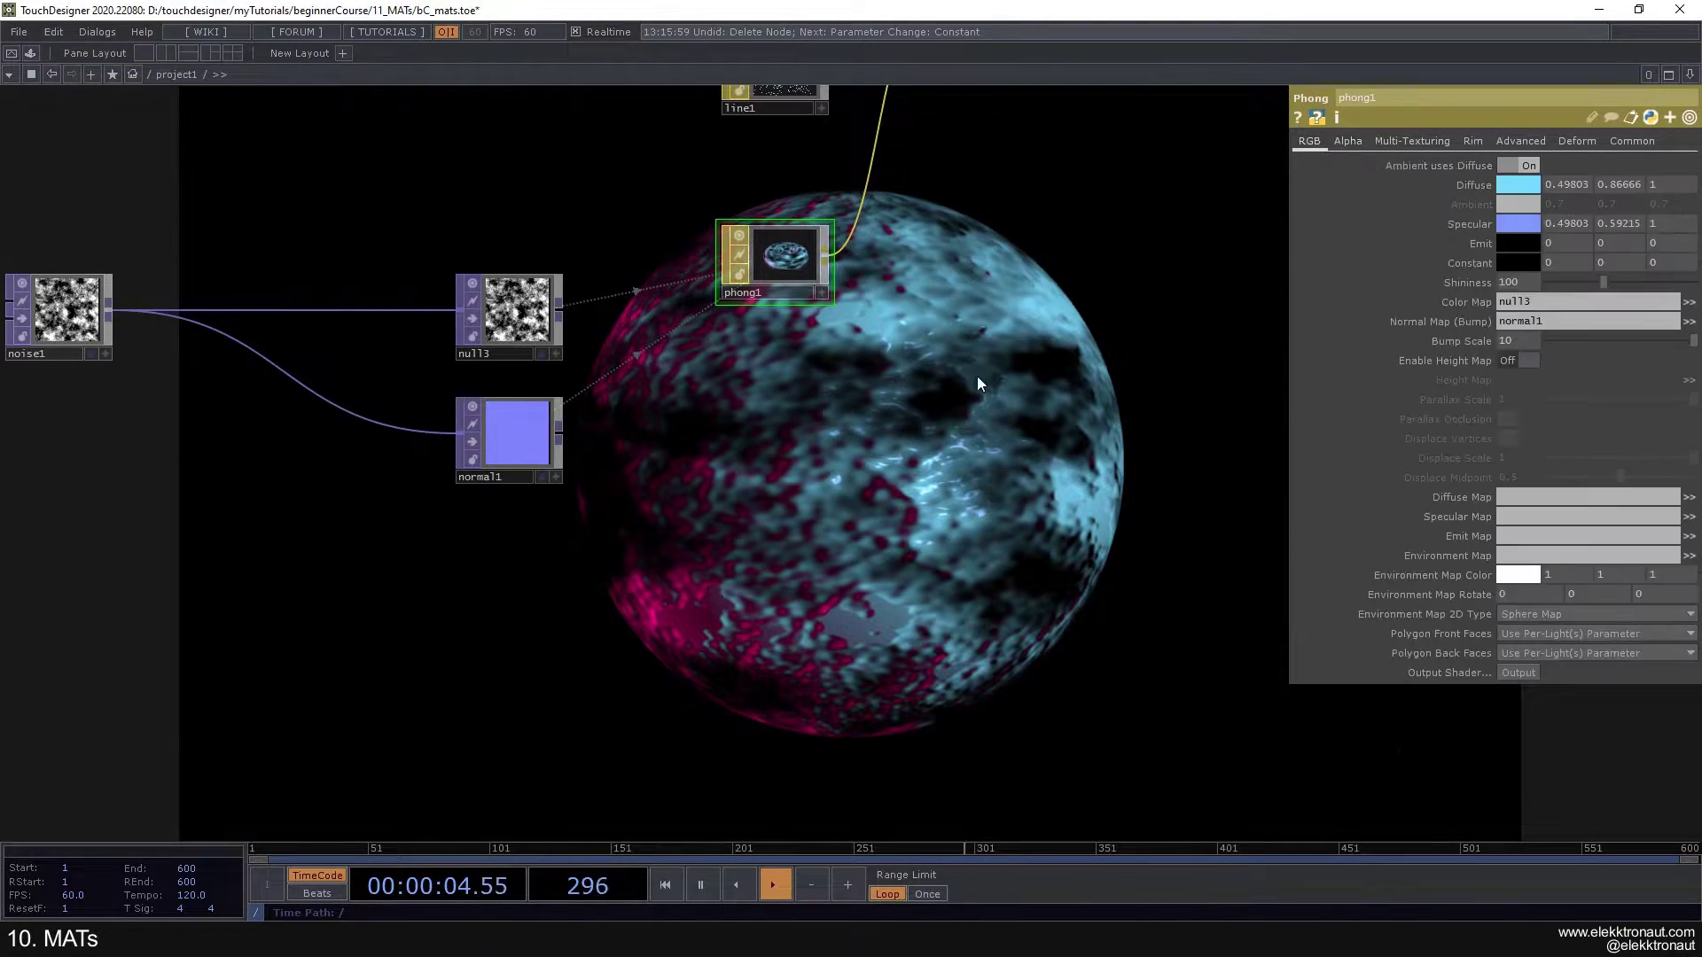
scroll(993, 365, "down", 2)
left_click_drag(996, 290, 918, 561)
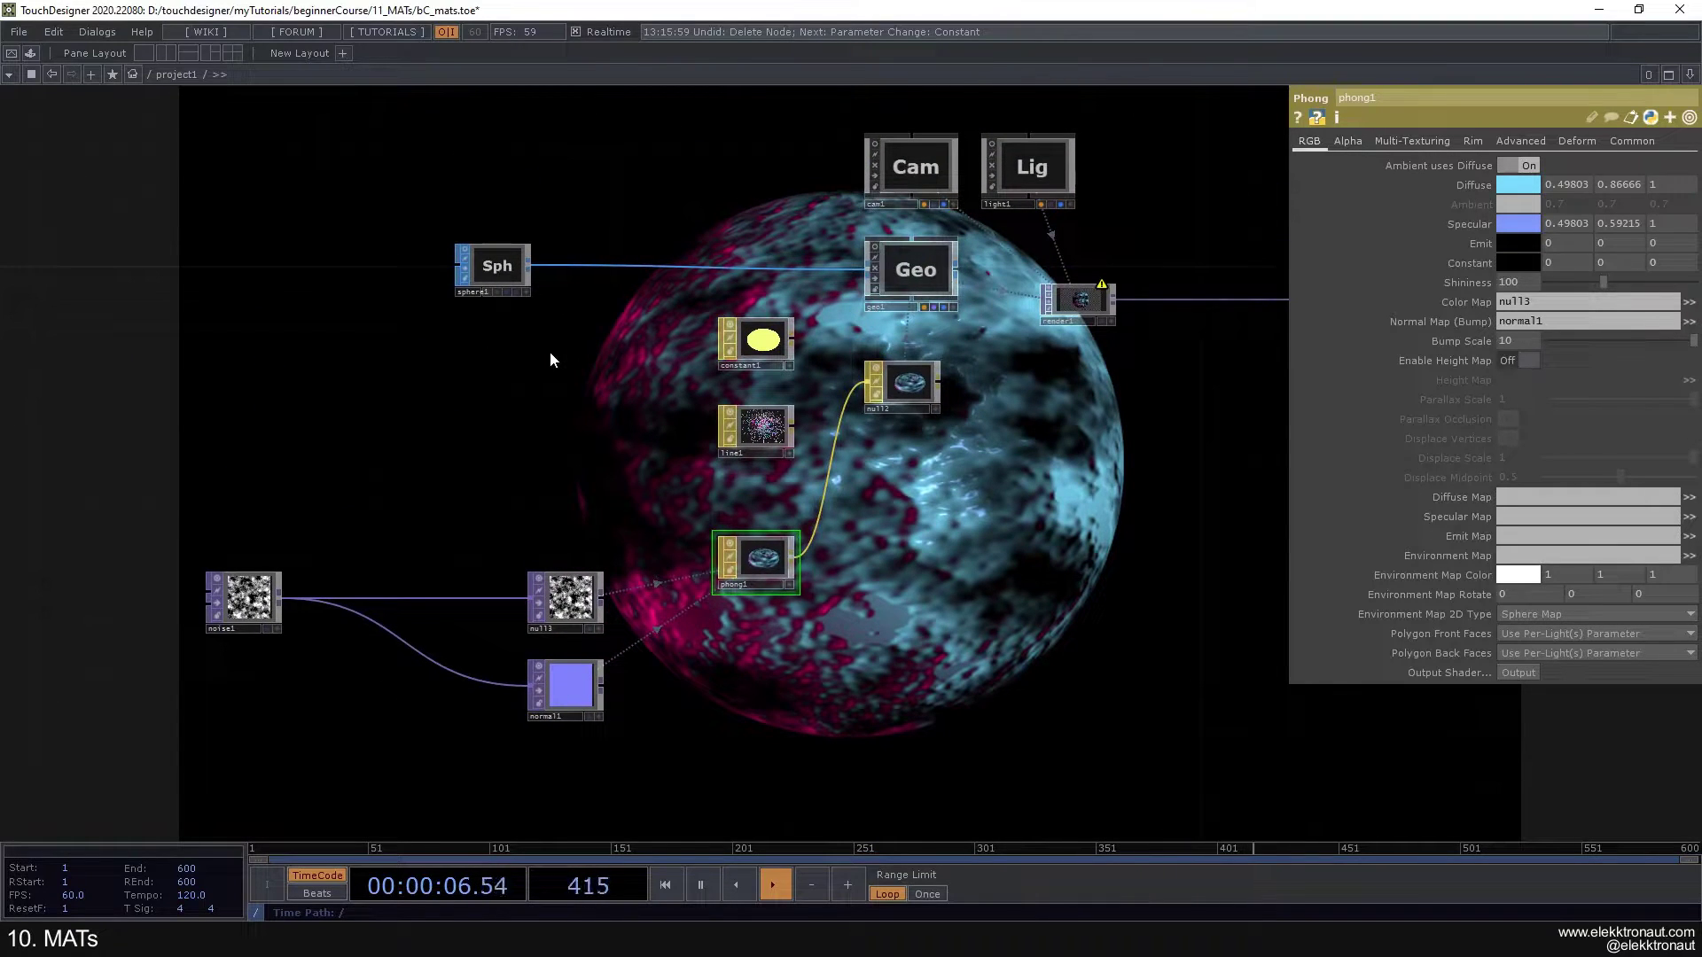
Step: Check the warning on render1, then insert an Attribute Create SOP between sphere1 and geo1 with Compute Tangents on
middle_click(1090, 315)
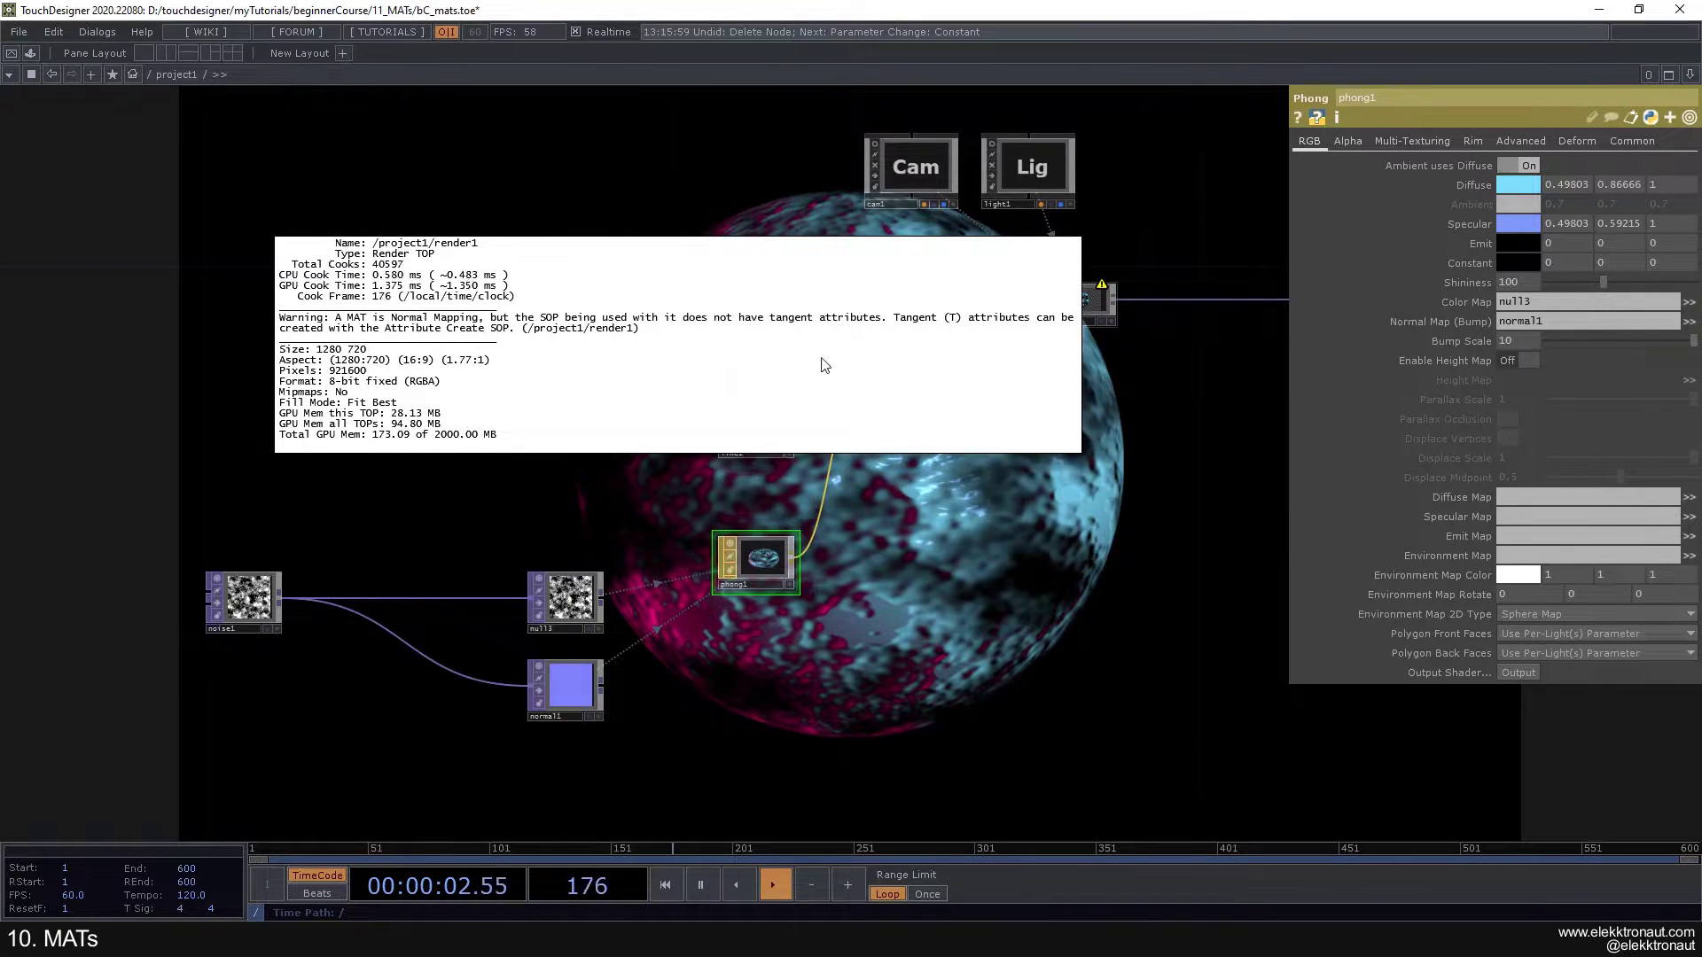
scroll(567, 305, "up", 3)
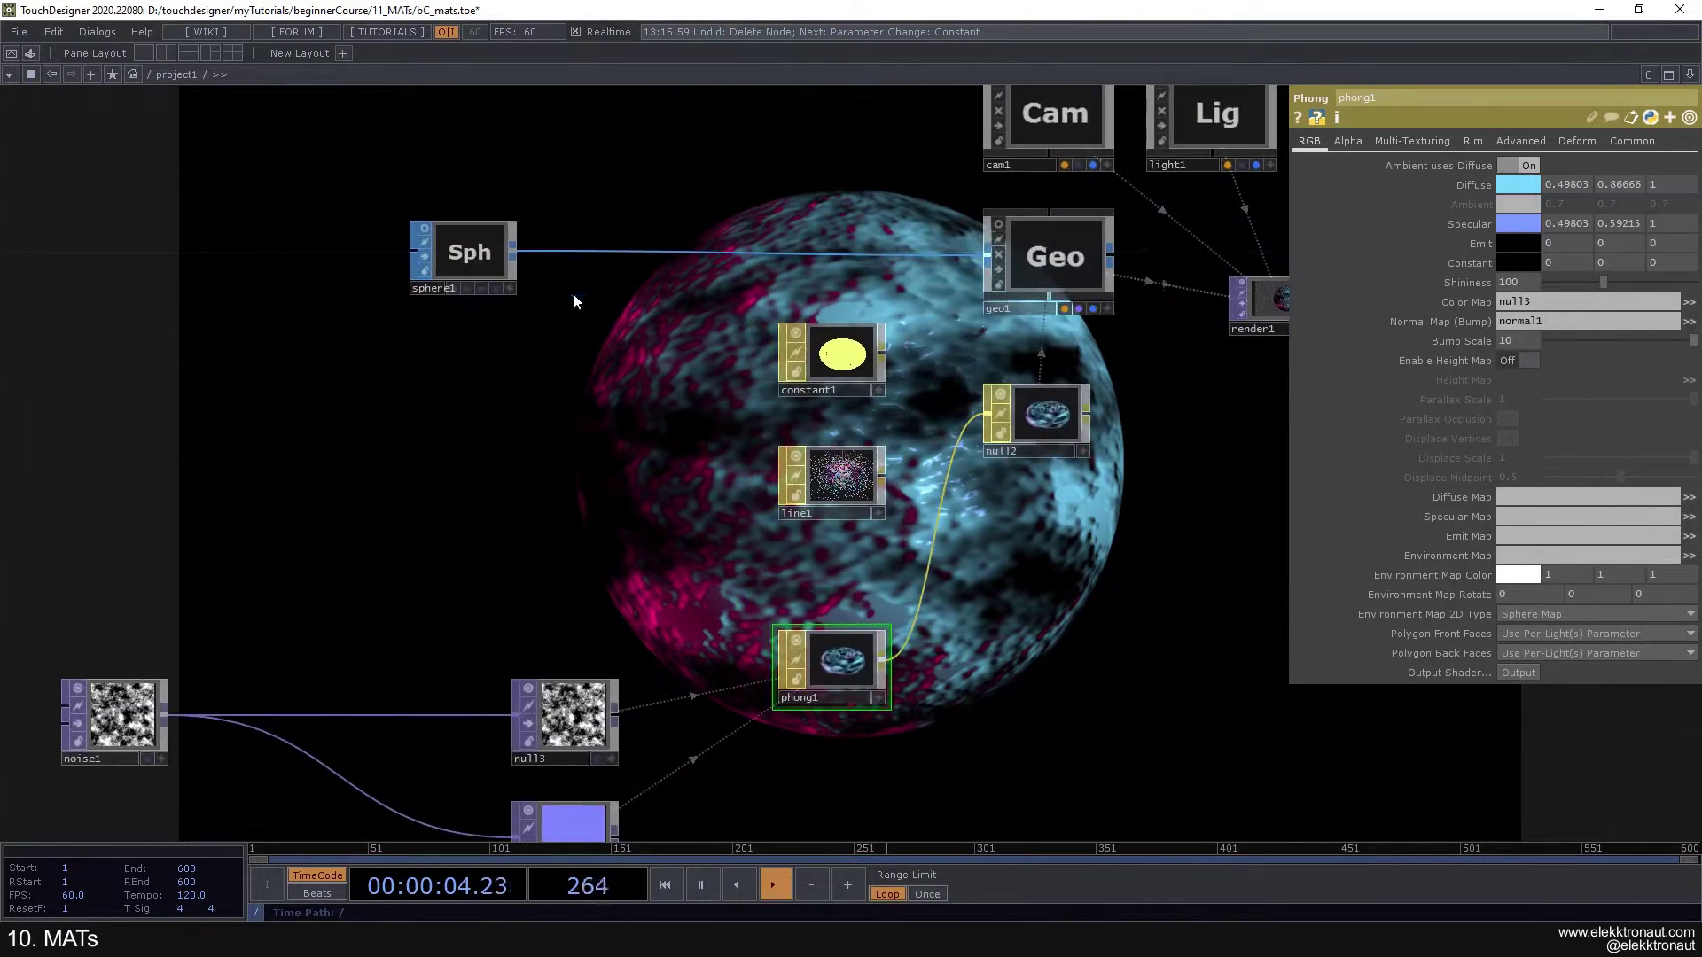
right_click(597, 255)
left_click(613, 231)
type("at")
left_click(392, 150)
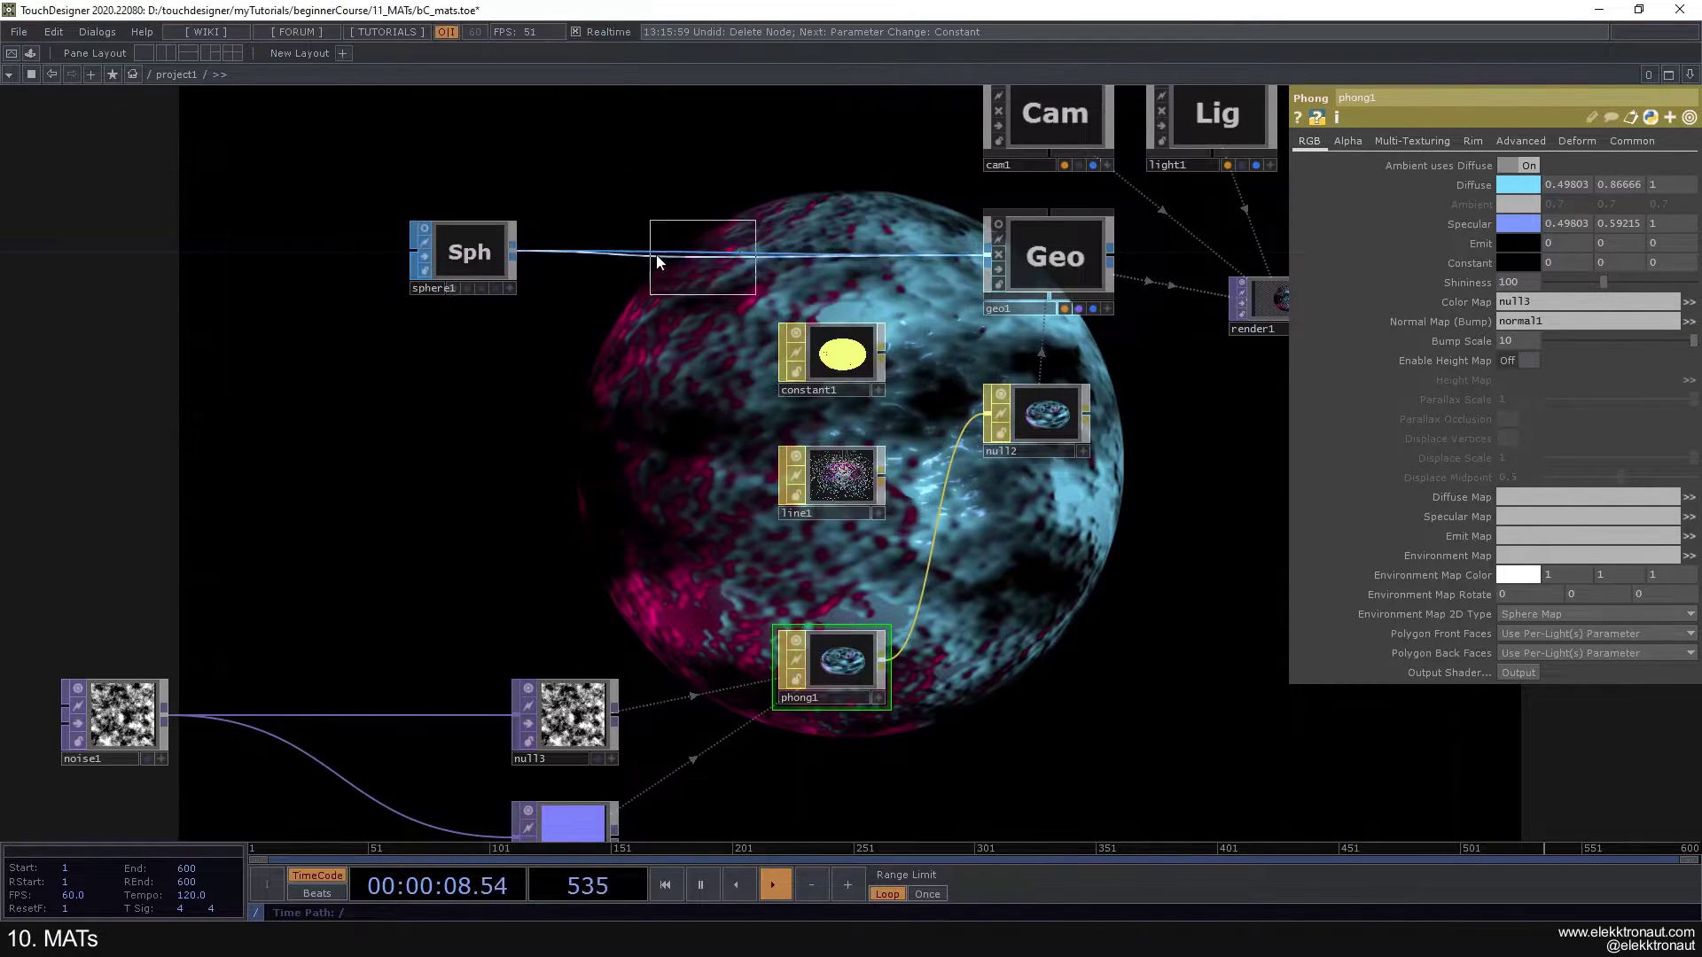
left_click(620, 262)
left_click_drag(738, 373, 641, 284)
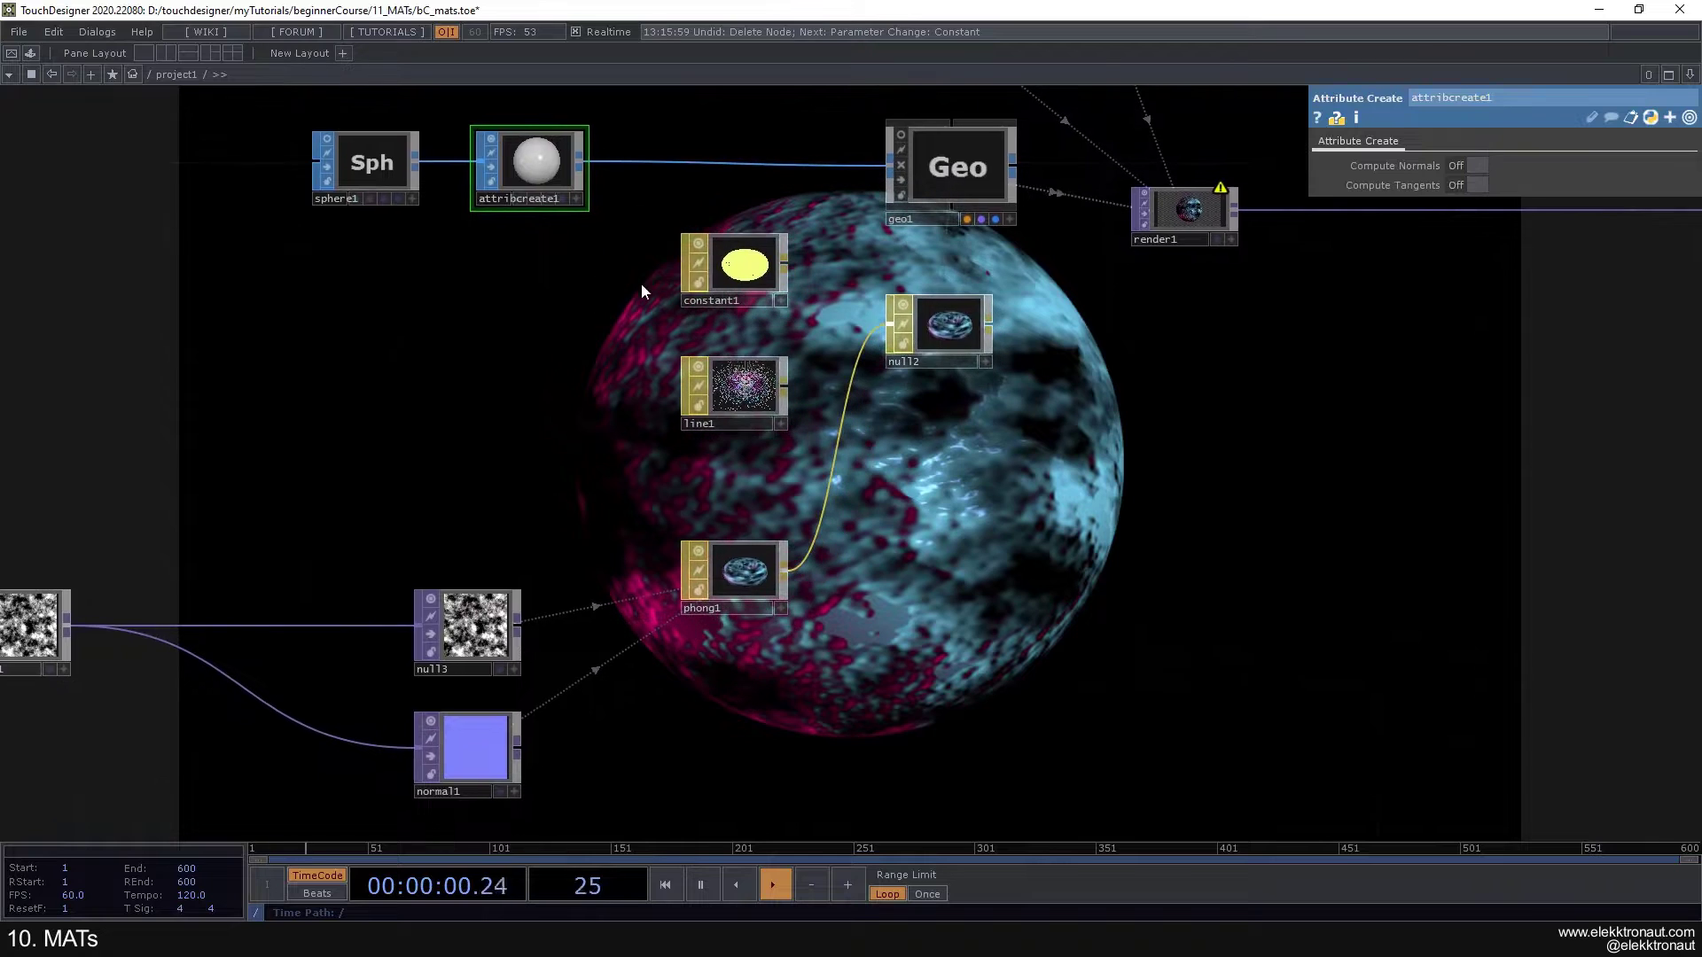
left_click(1462, 184)
left_click_drag(1055, 483, 948, 502)
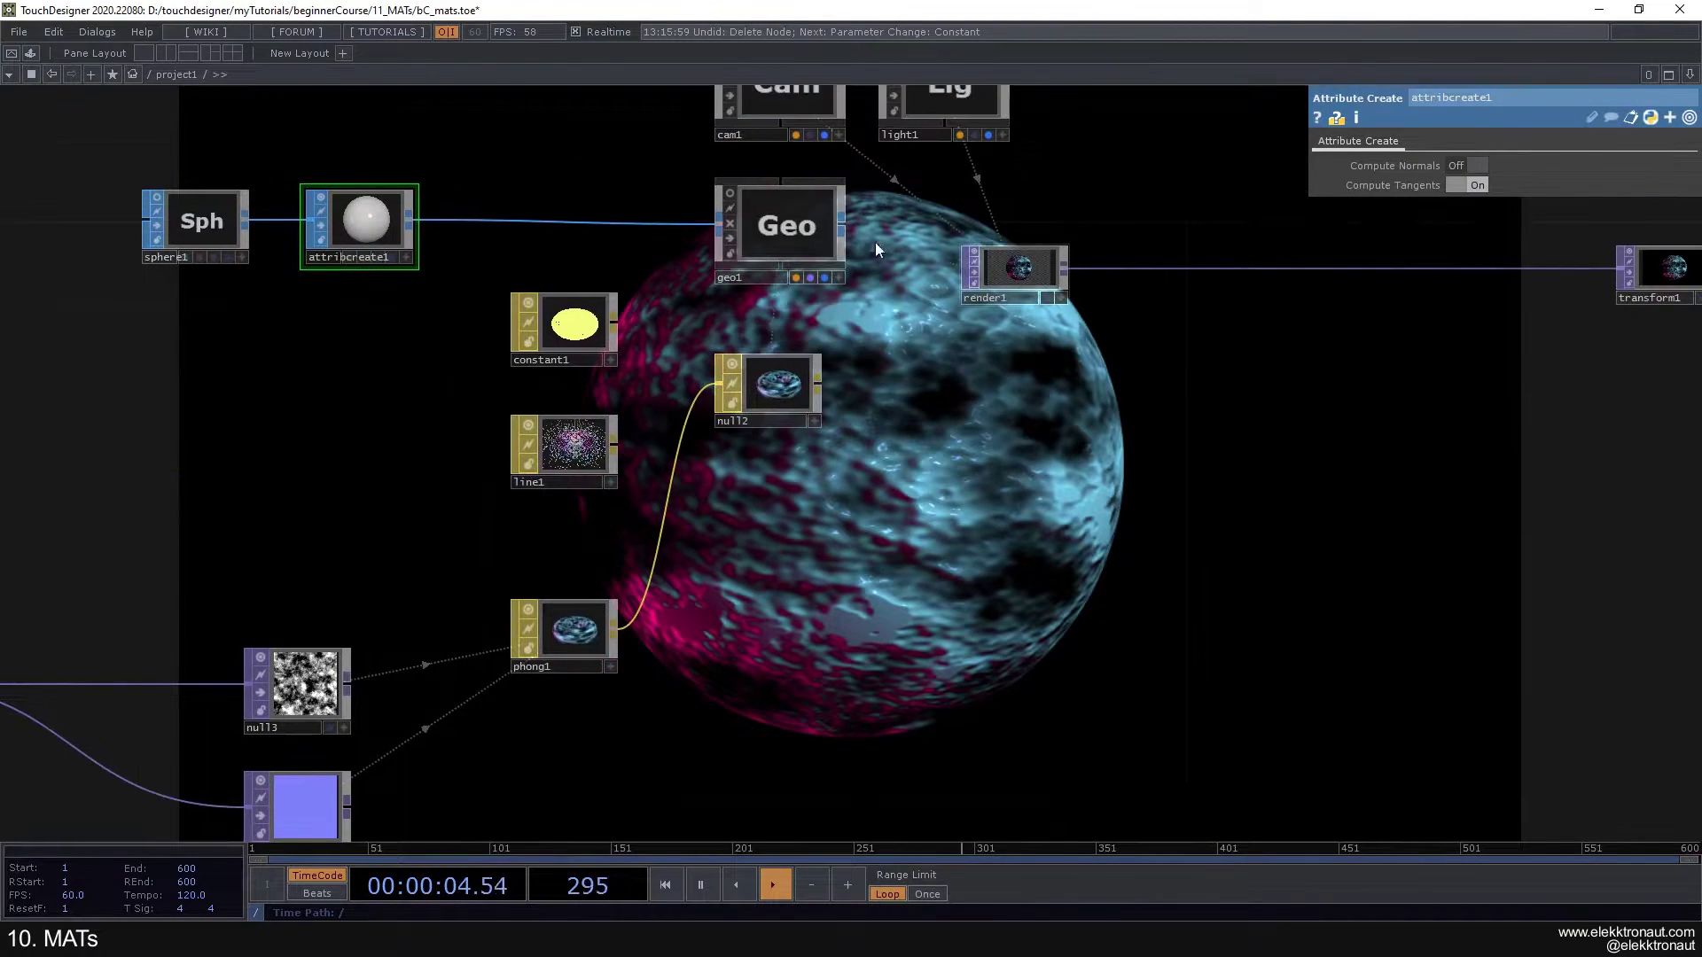
Step: Enable the height map on phong1 and assign null3 as its Height Map
scroll(673, 483, "down", 4)
left_click_drag(833, 506, 892, 411)
scroll(657, 535, "up", 2)
left_click(695, 429)
left_click_drag(673, 538, 563, 451)
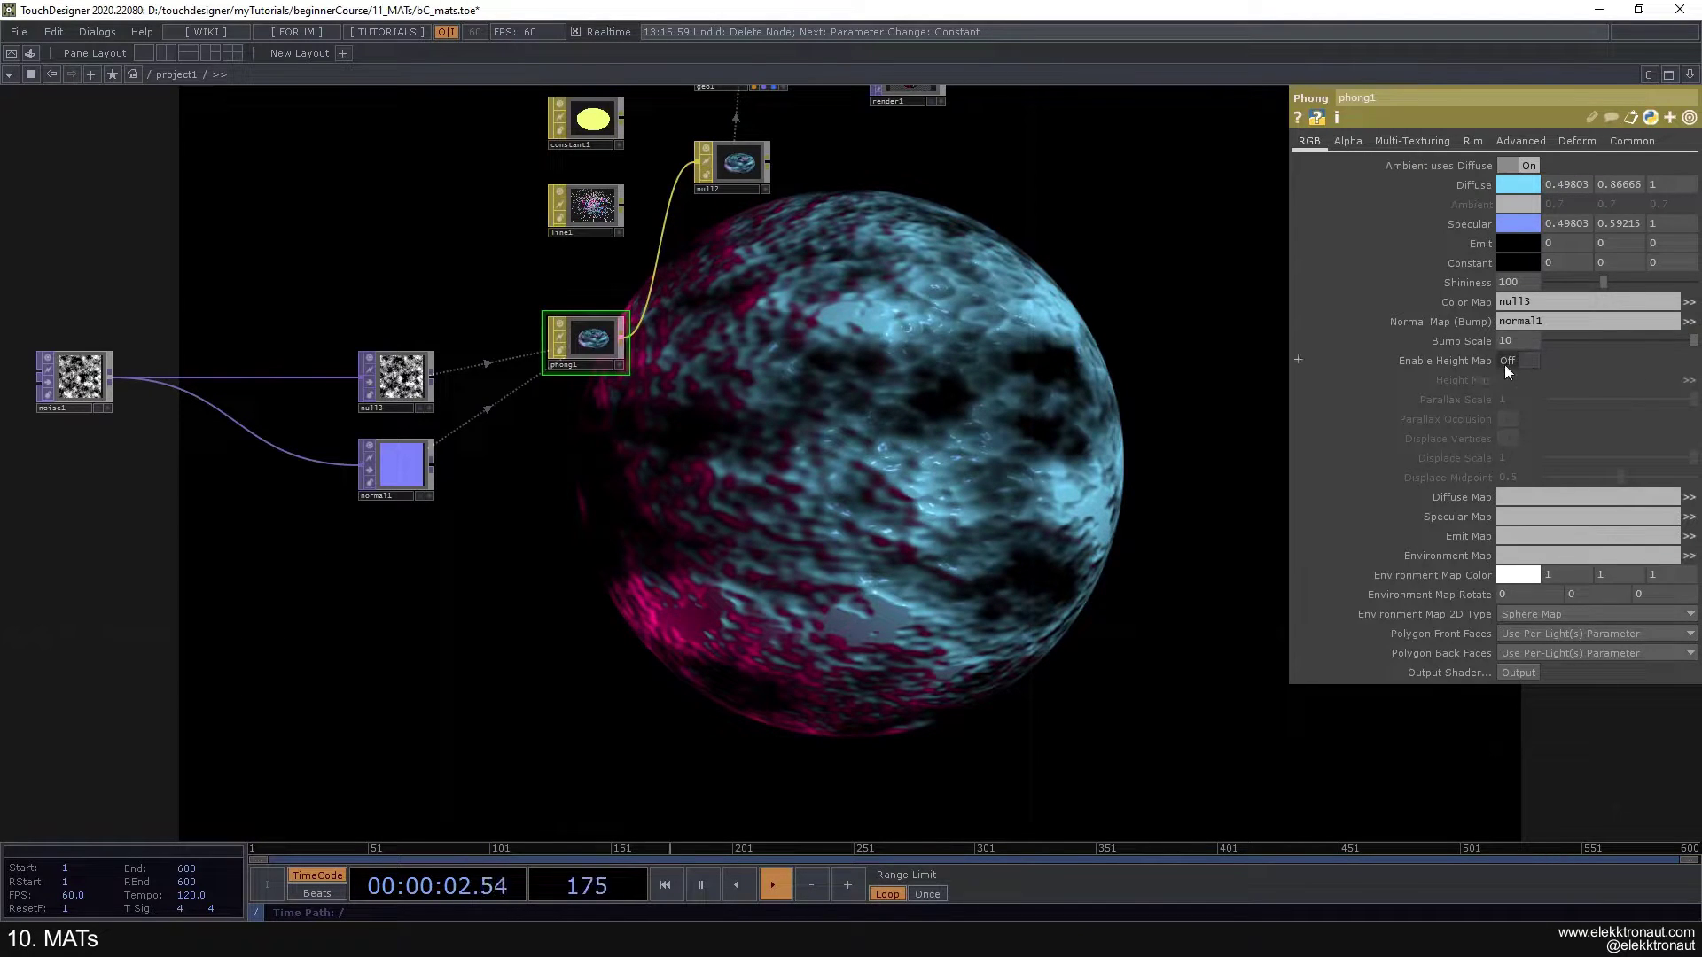
left_click(1527, 363)
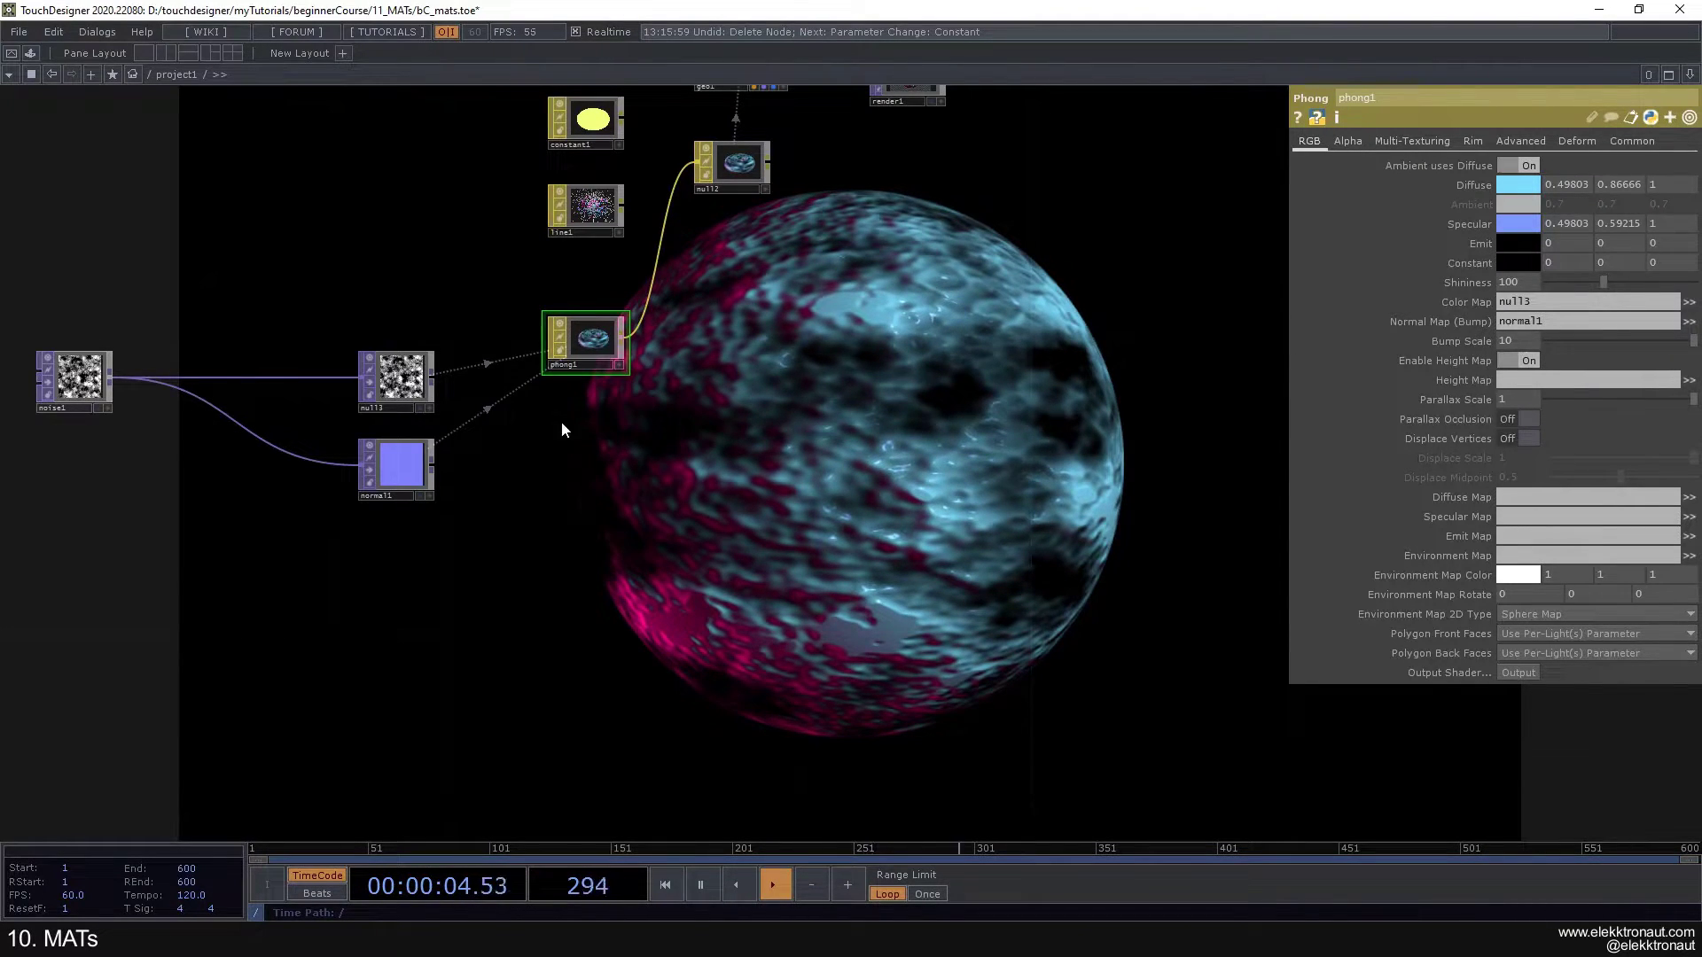
left_click_drag(420, 383, 1524, 386)
scroll(723, 418, "up", 3)
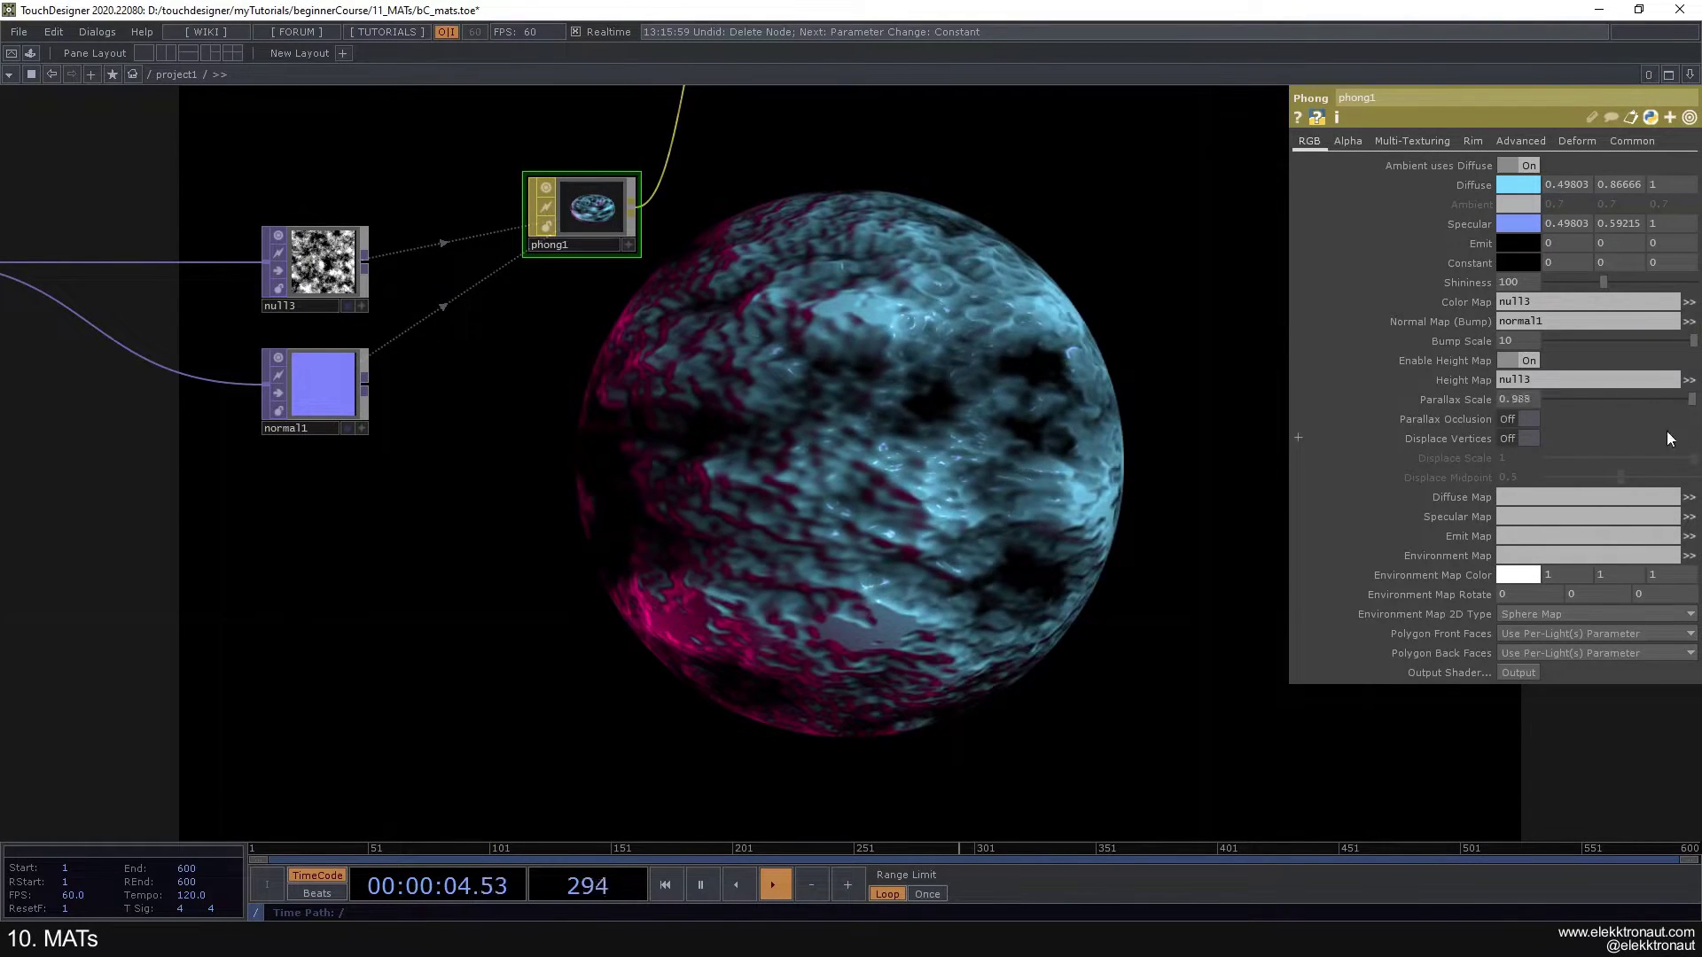
Step: Set the Parallax Scale of phong1 to 0 and turn on Displace Vertices
left_click_drag(1678, 433, 1528, 429)
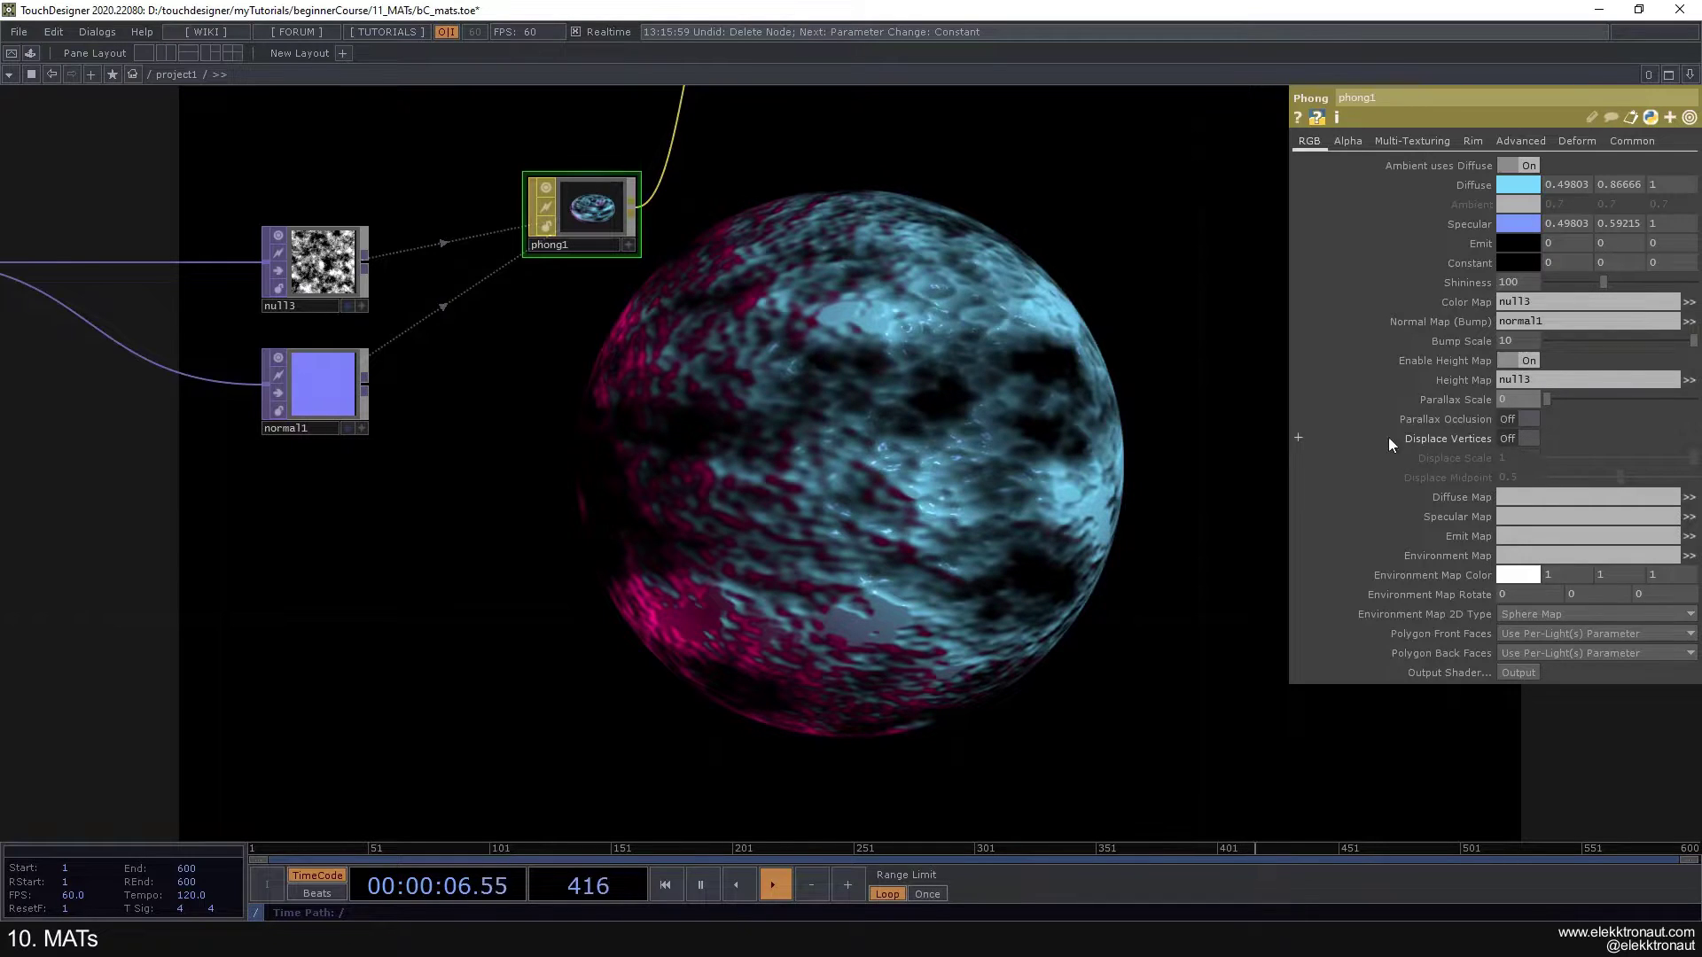
left_click(1520, 438)
scroll(1067, 477, "down", 5)
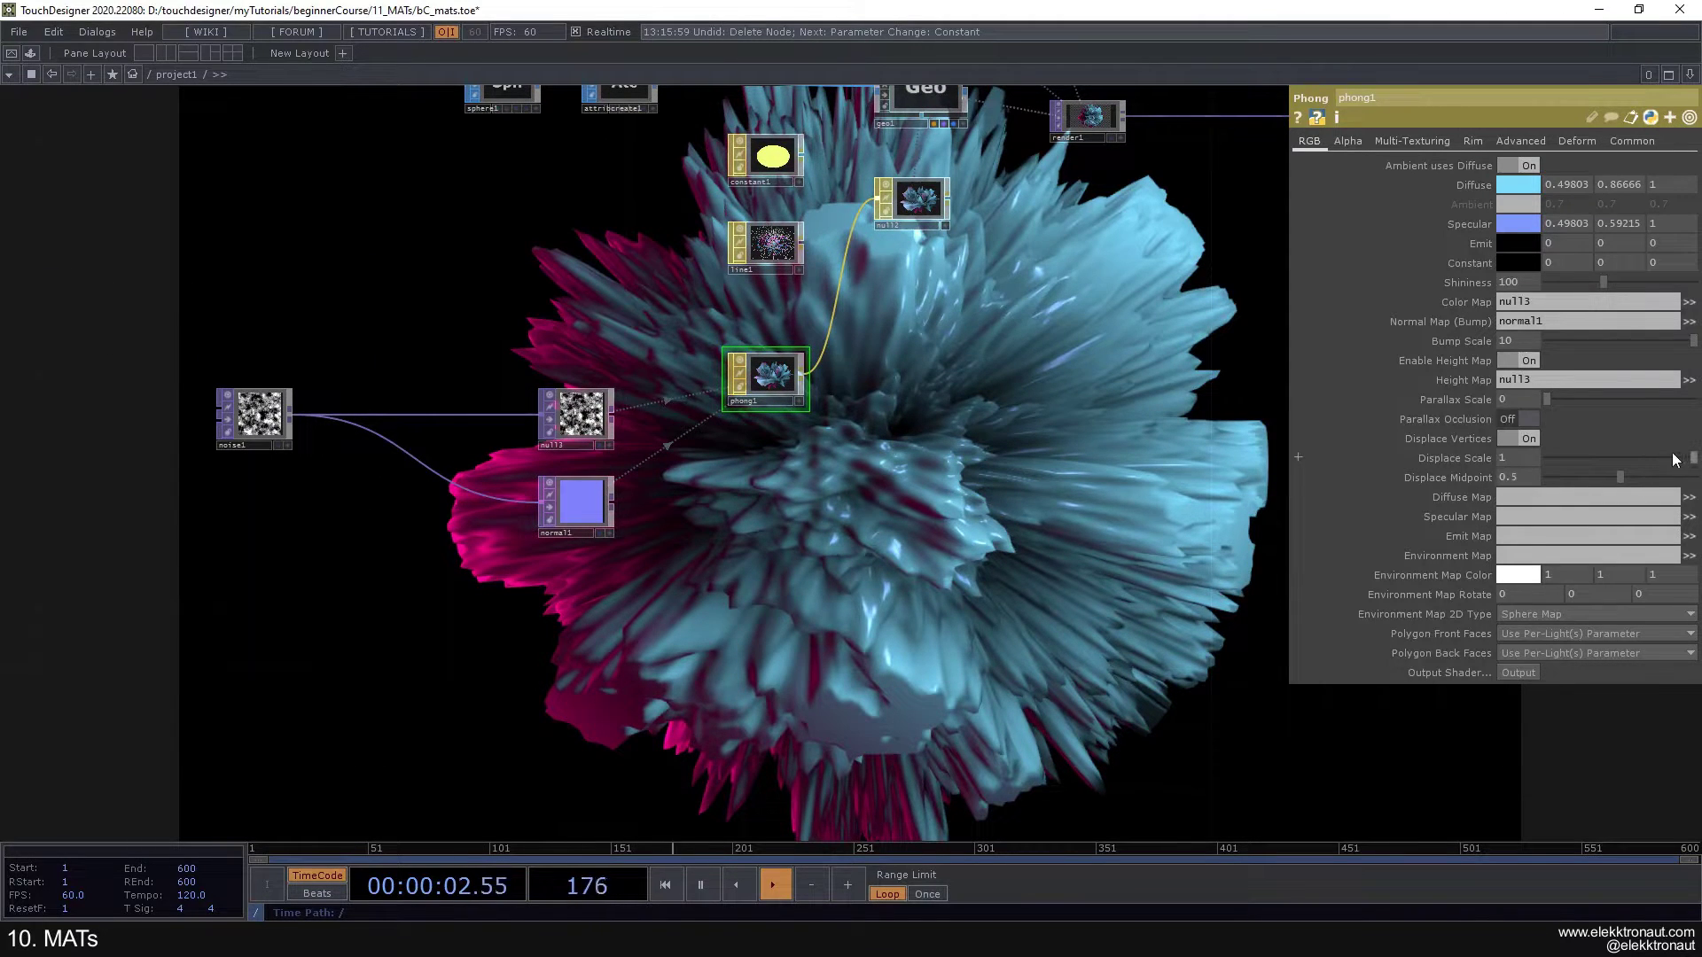
Step: Try Displace Scale values of 0.44, 1 and 5 on phong1 and settle on 0.301
left_click_drag(1692, 457, 1613, 475)
left_click_drag(1163, 521, 1007, 429)
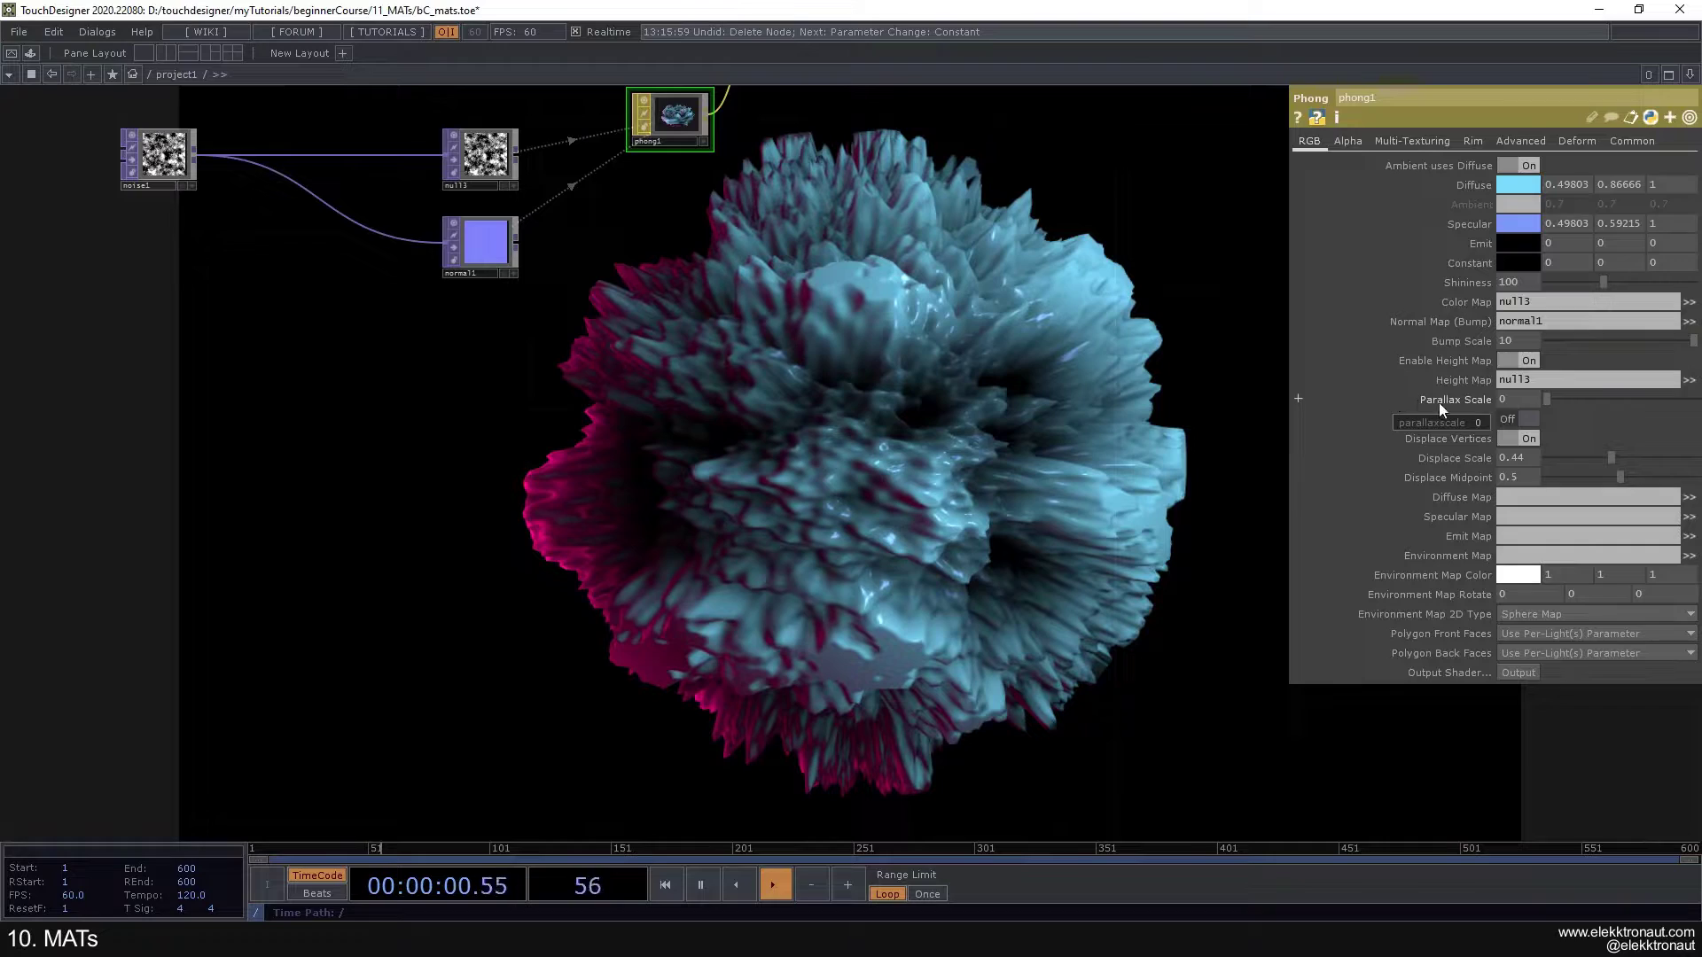
left_click_drag(1604, 457, 1693, 459)
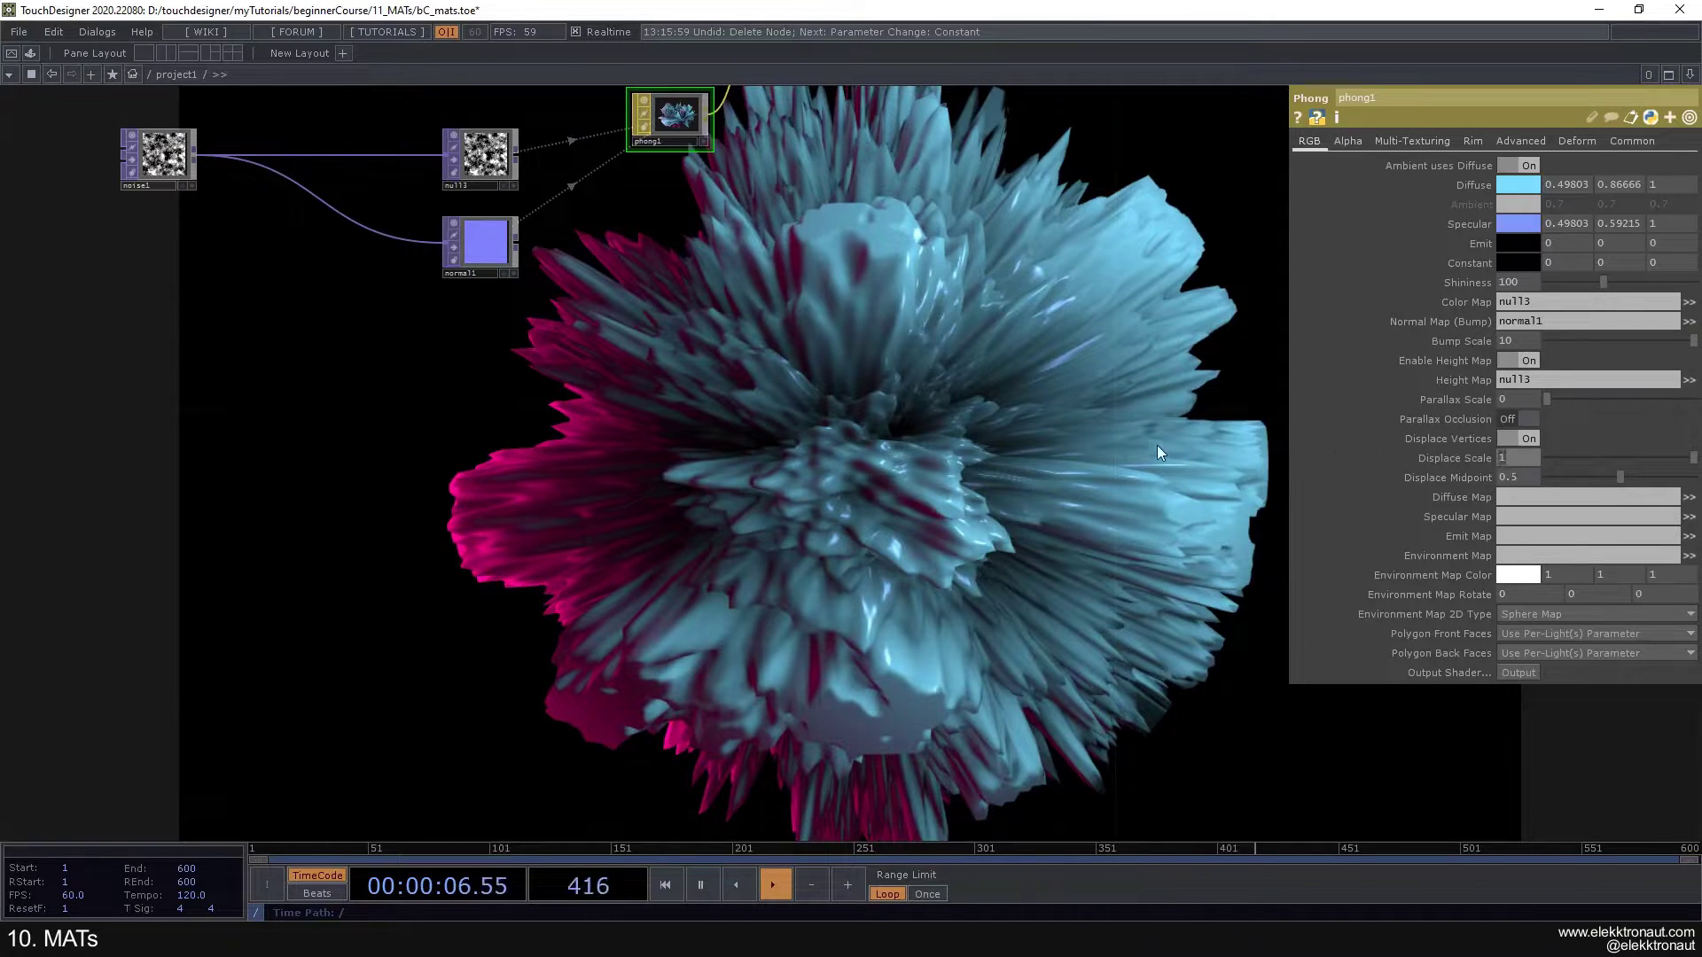
type("5")
key("Return")
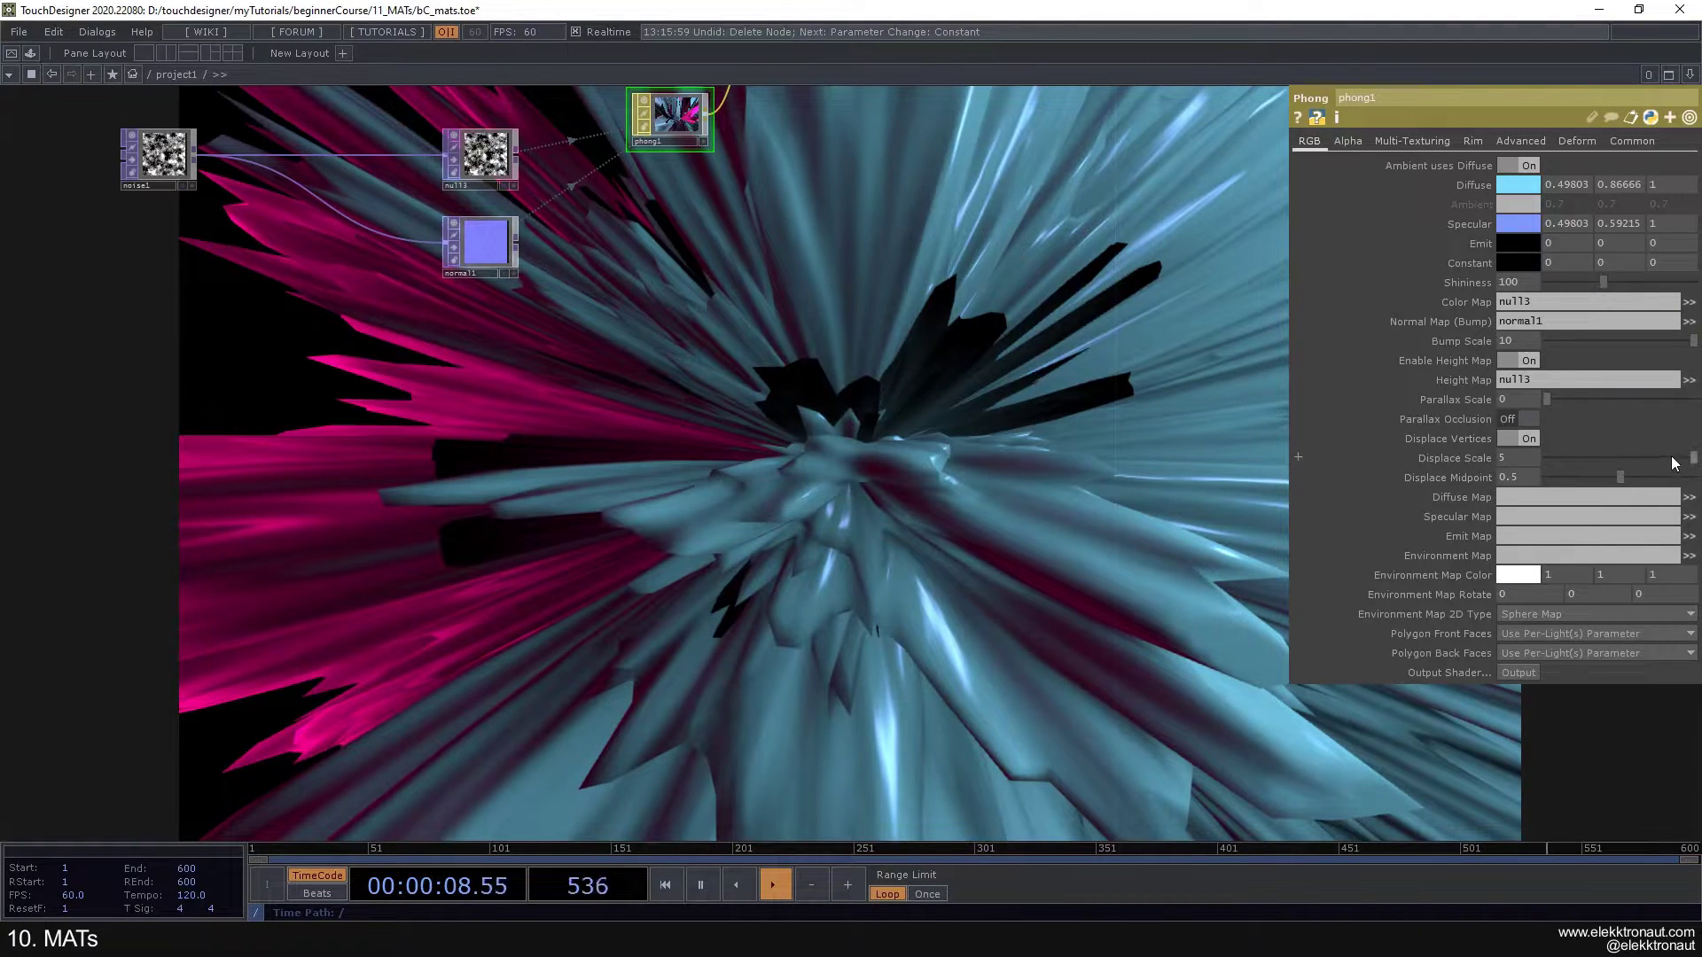
left_click_drag(1672, 455, 1589, 459)
Step: Raise the detail of sphere1 to 500 rows and 500 columns
left_click_drag(844, 414, 813, 618)
scroll(878, 465, "up", 2)
left_click_drag(791, 377, 782, 489)
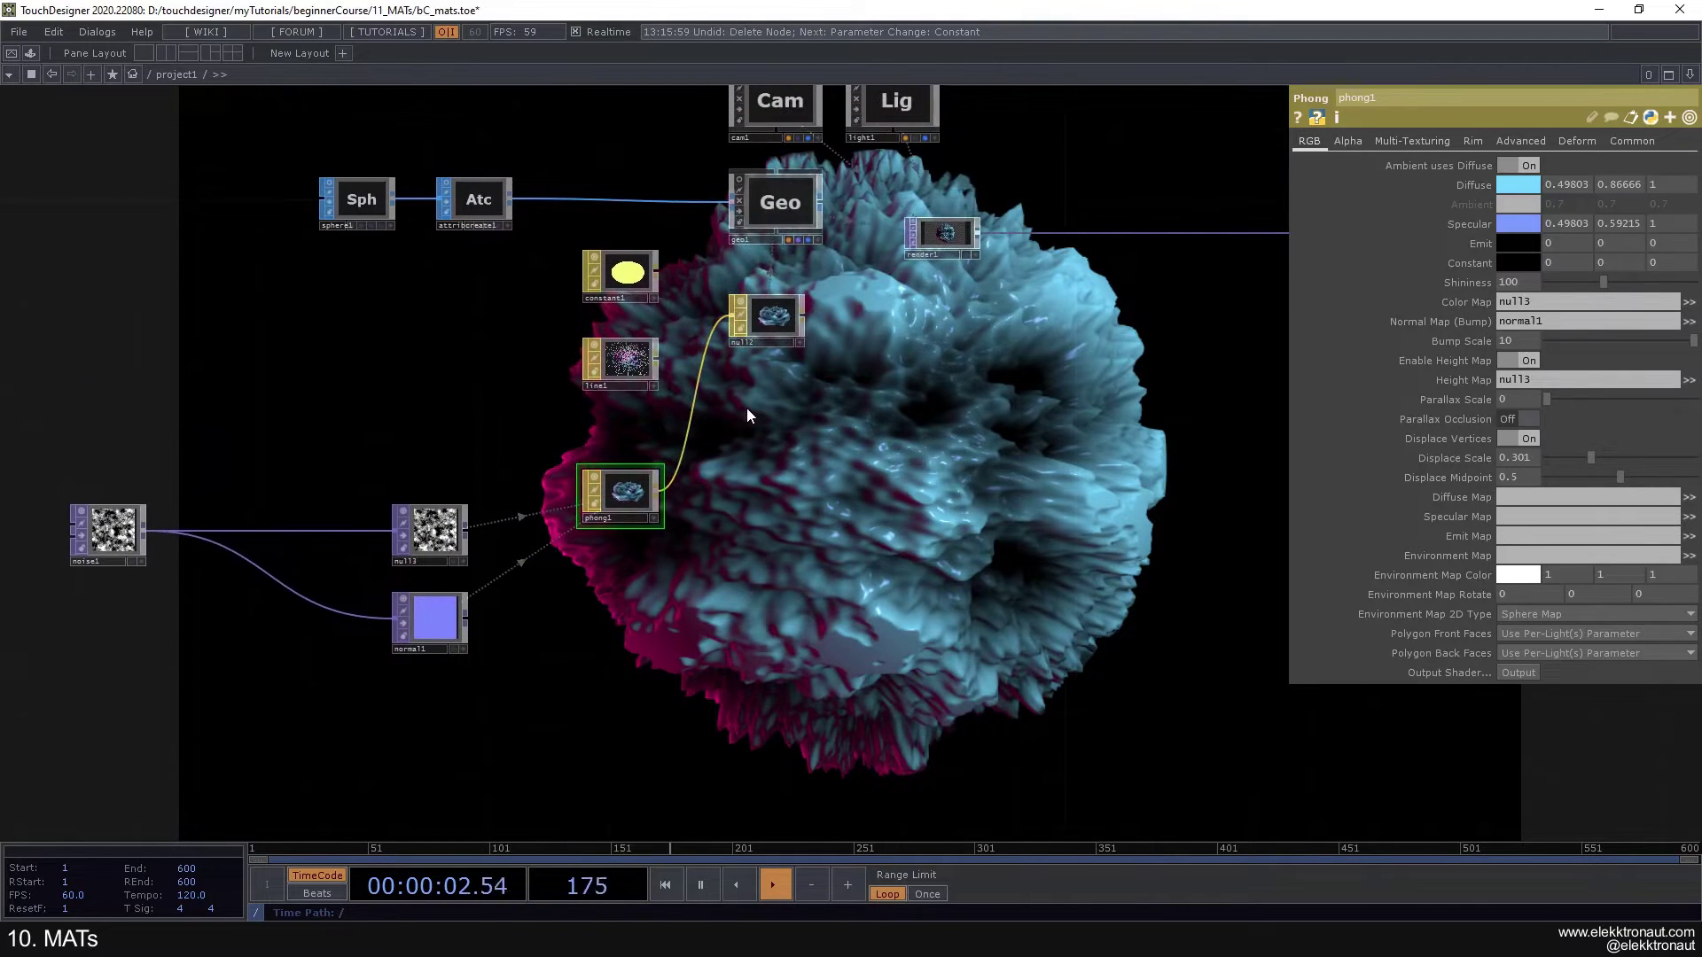
left_click(381, 208)
left_click_drag(803, 439, 732, 344)
left_click_drag(958, 317, 990, 366)
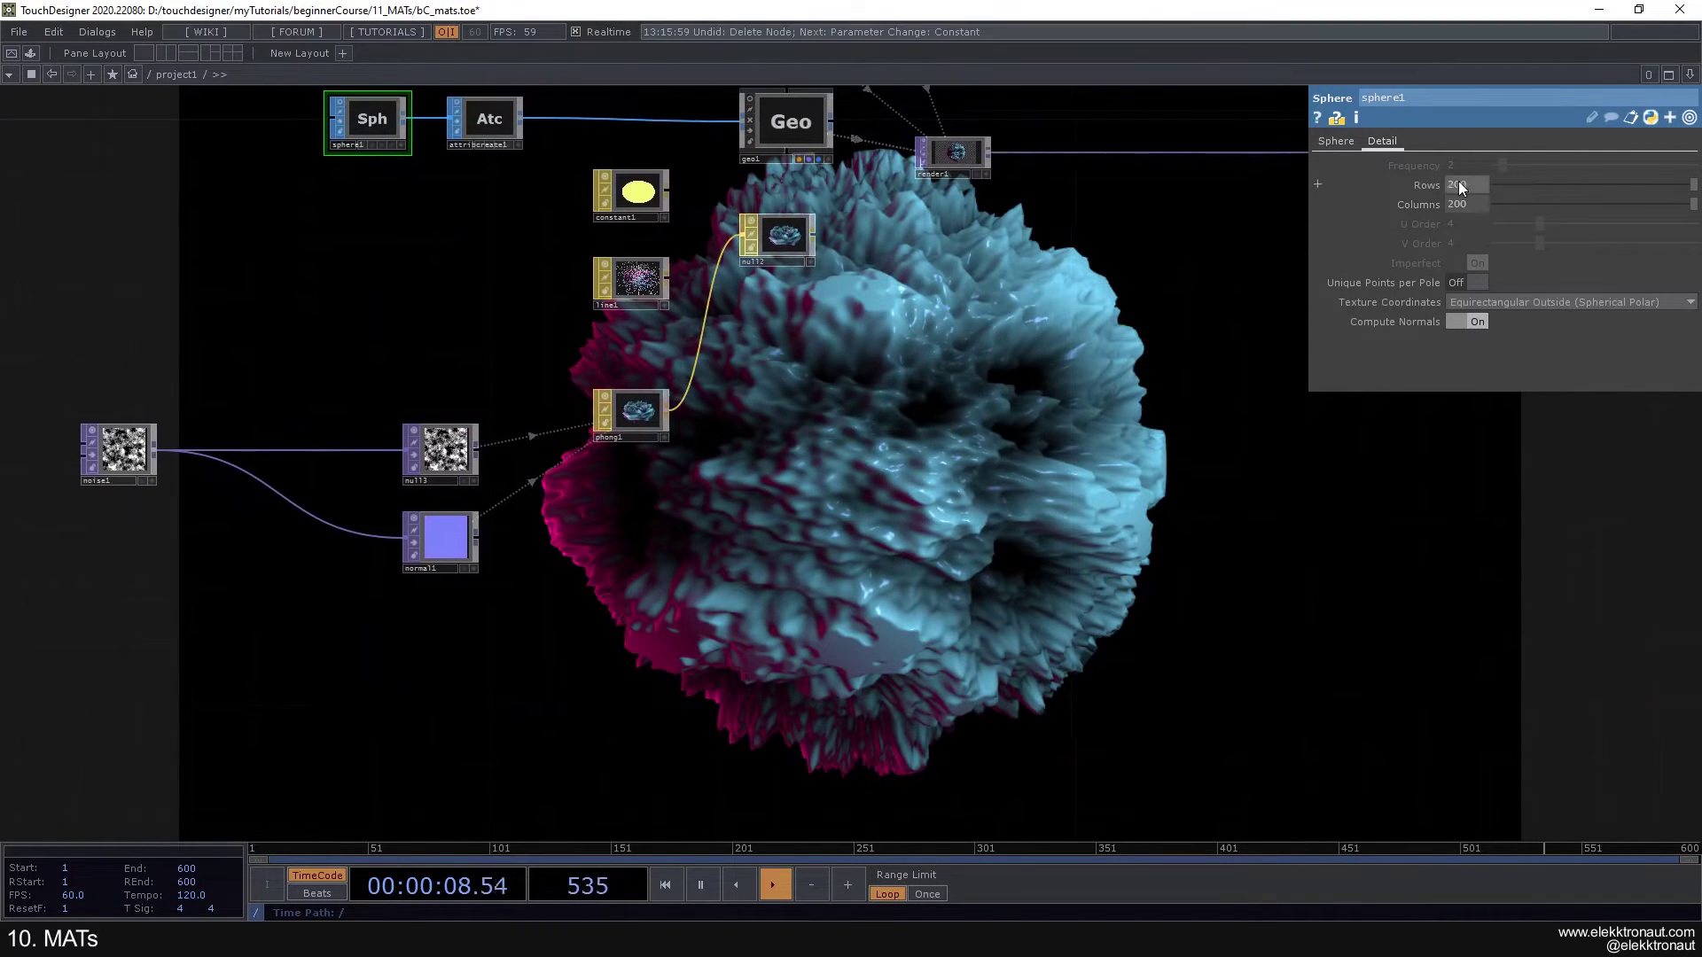
type("500")
key("Return")
Step: Animate the Z Translate of noise1 with a slowed-down absTime.seconds expression
left_click_drag(1034, 275, 799, 416)
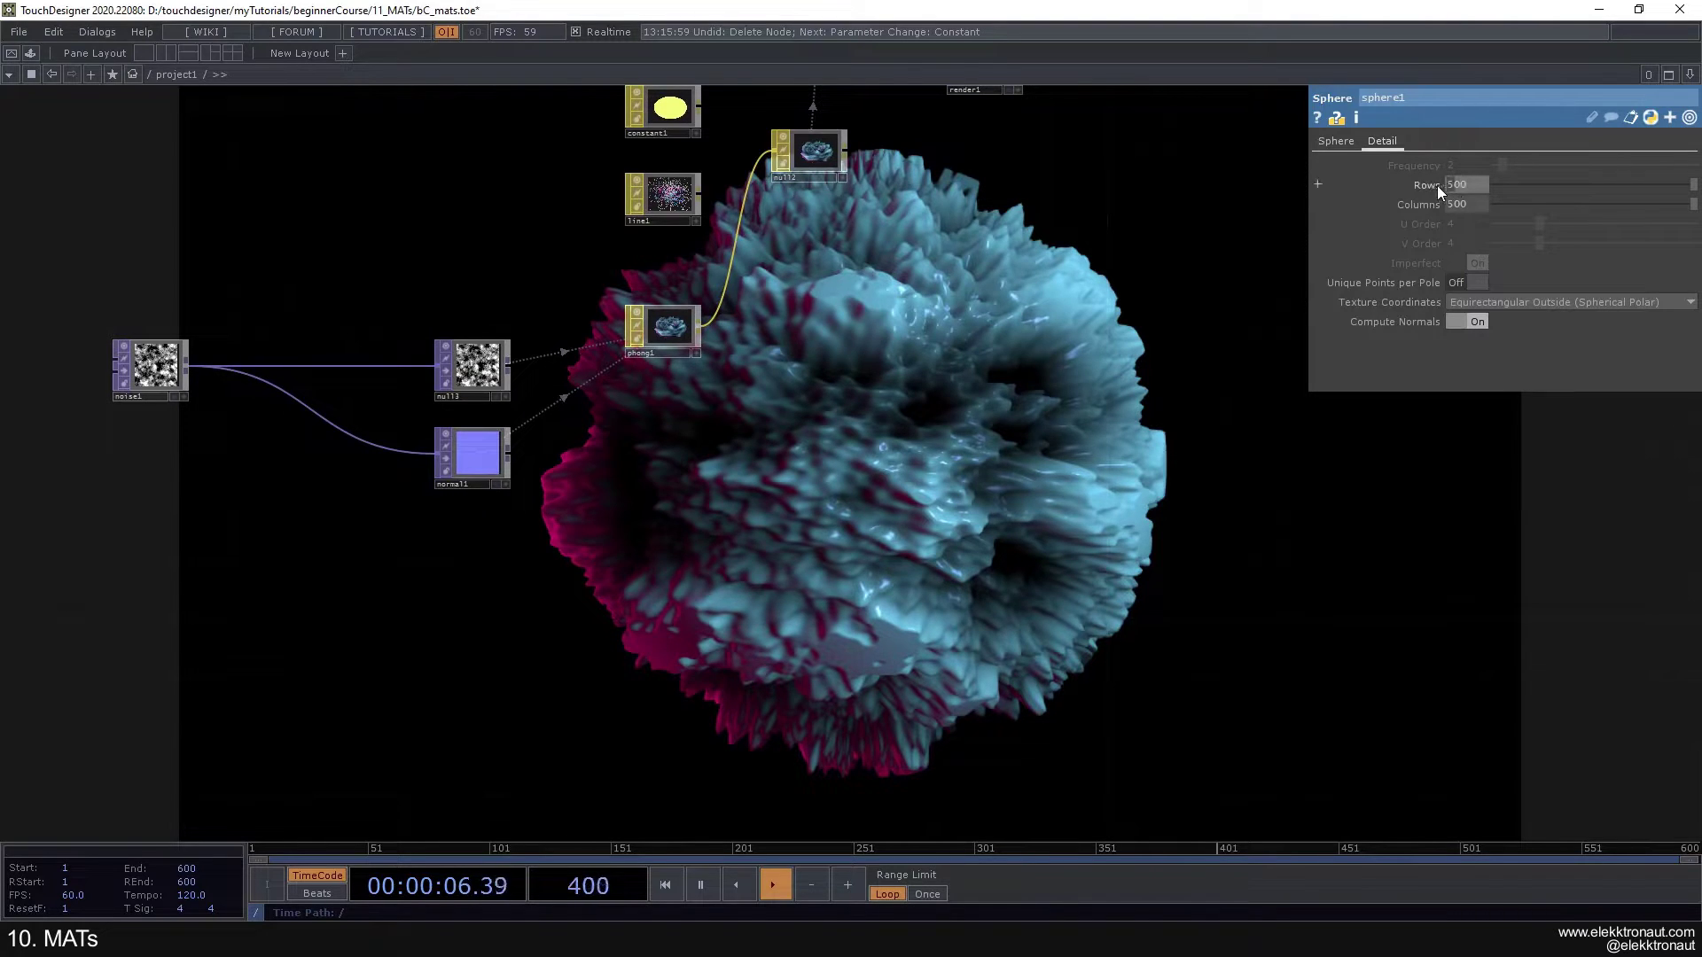
left_click(150, 365)
left_click_drag(353, 539, 439, 475)
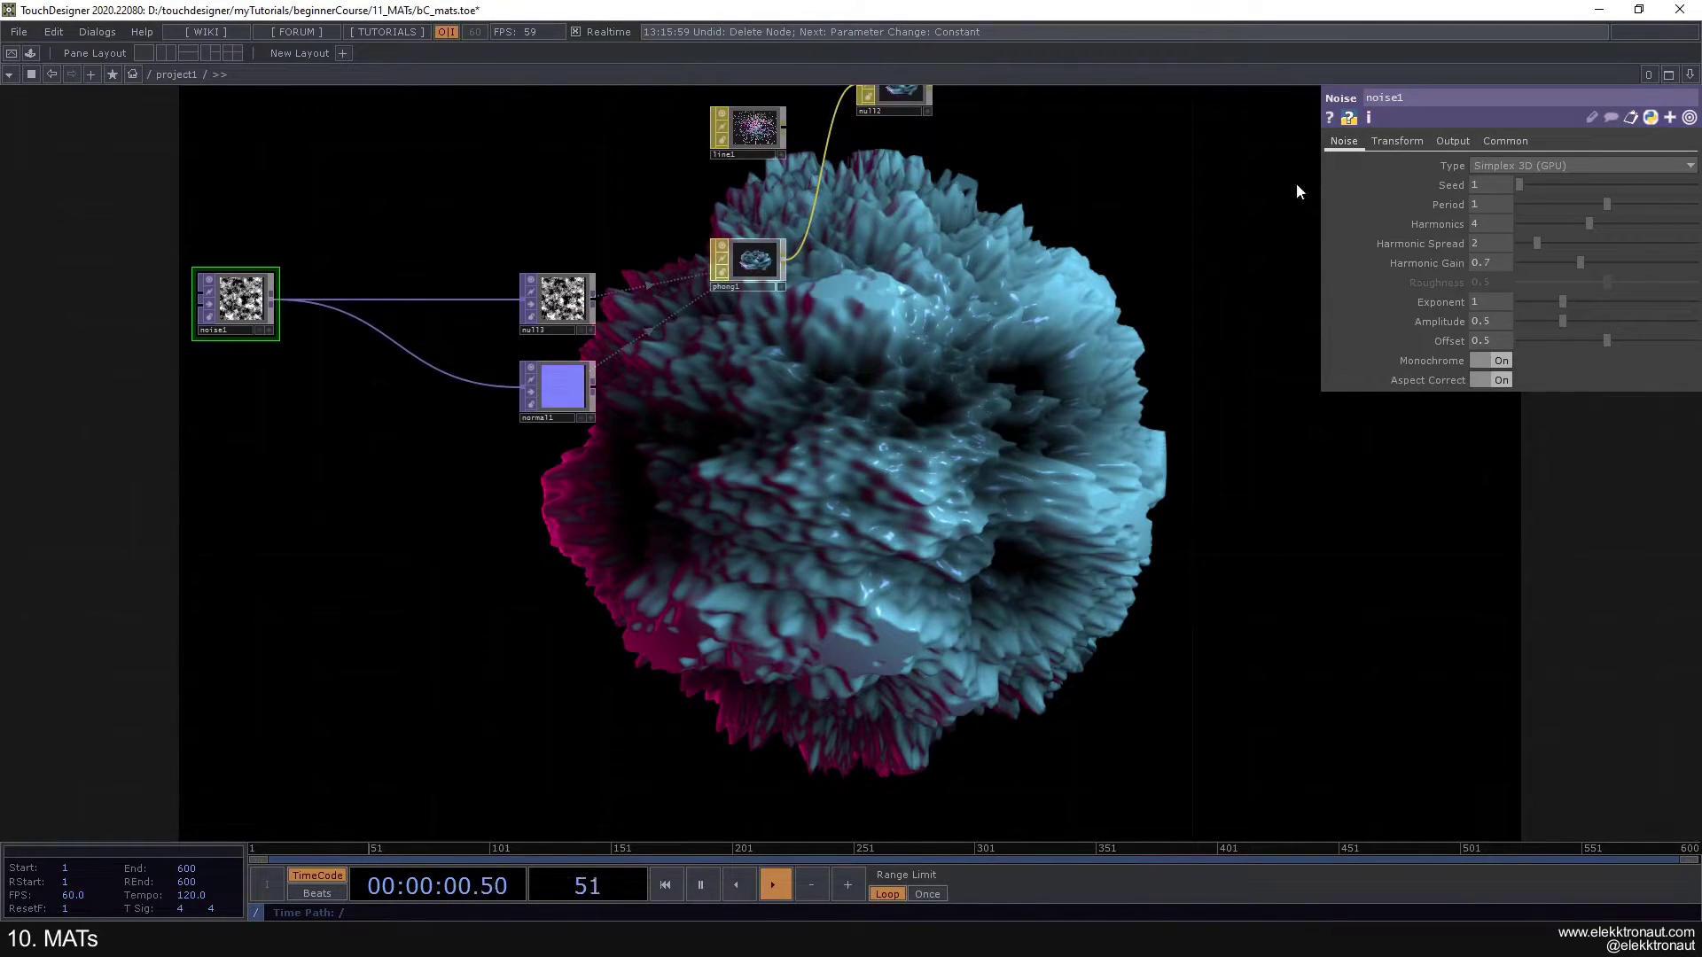
left_click(1376, 147)
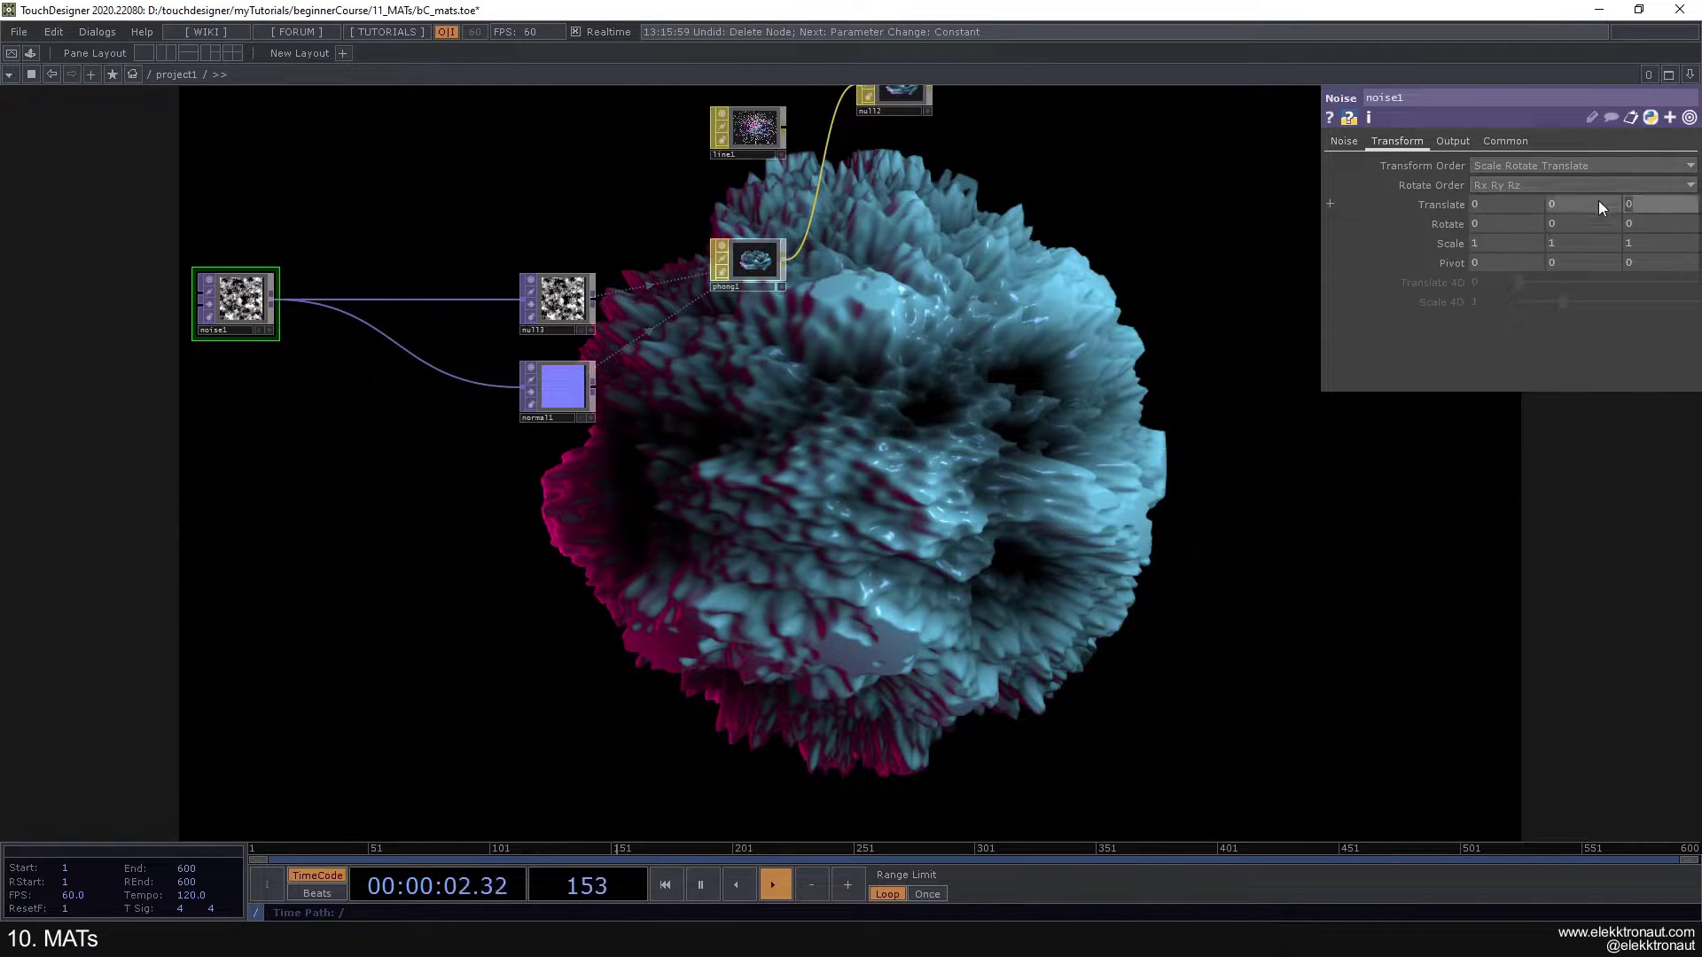
type("ab")
type("s")
type("Time.seco")
type("nds")
type(" * .")
type("5")
key("Return")
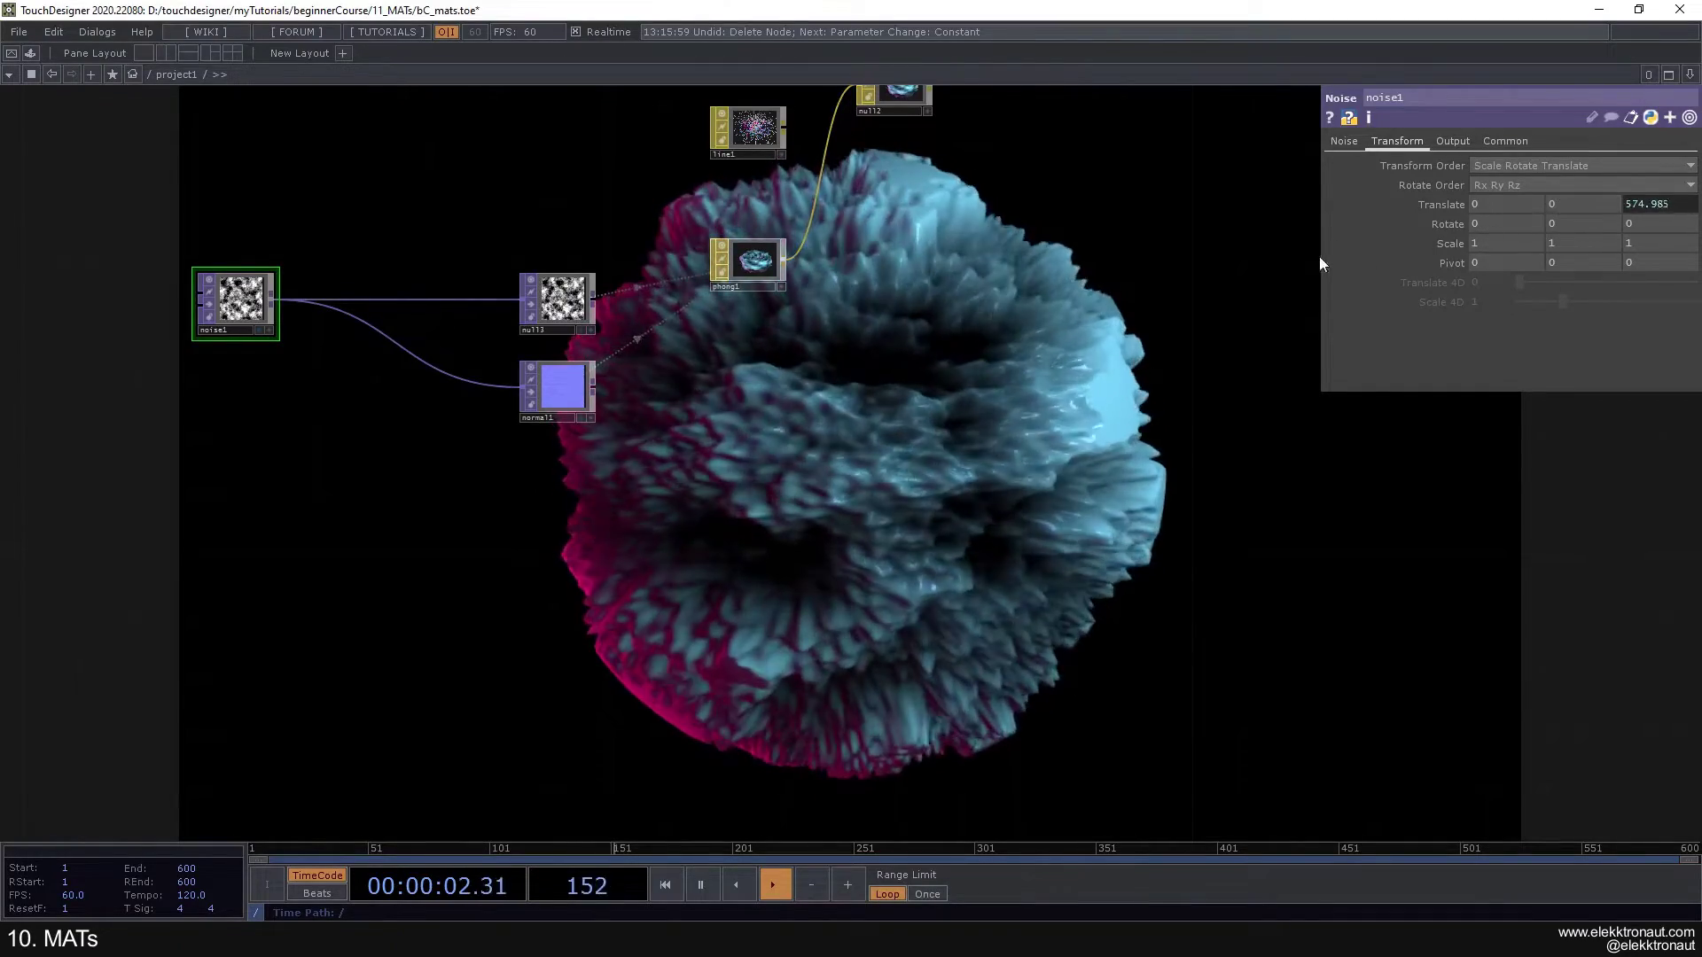
Step: Reopen the main noise settings of noise1 and move constant1 and line1 slightly aside in the network
left_click_drag(919, 359, 848, 360)
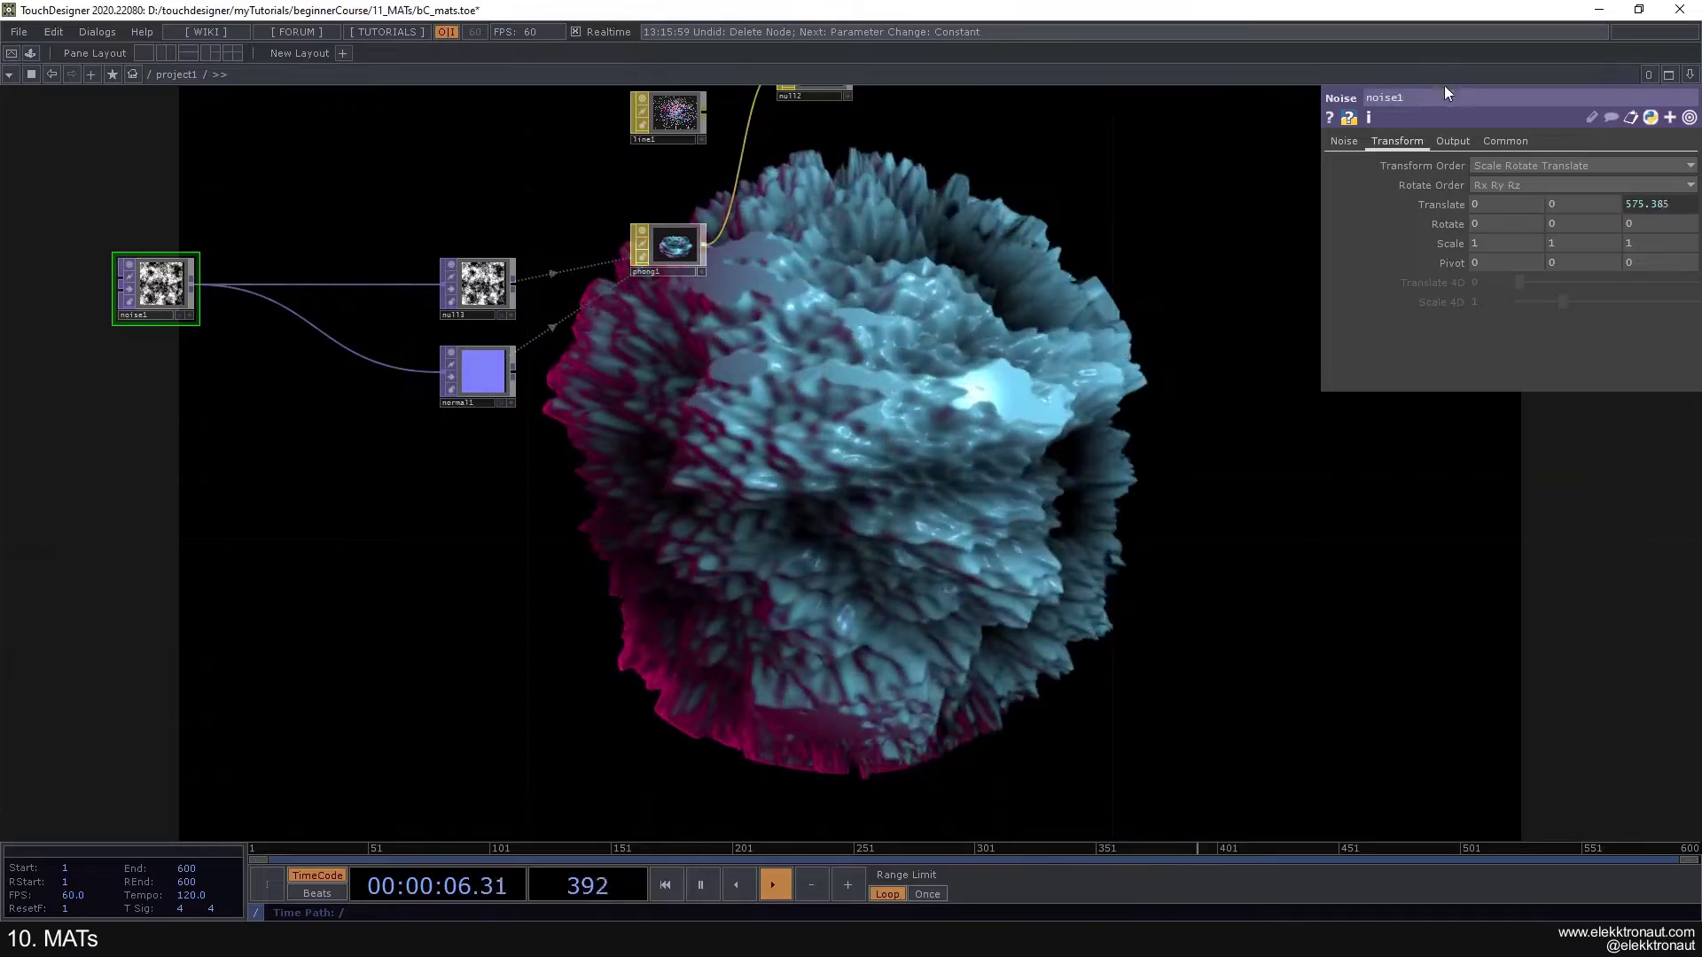
left_click(1352, 141)
scroll(966, 298, "down", 2)
left_click_drag(911, 316, 805, 379)
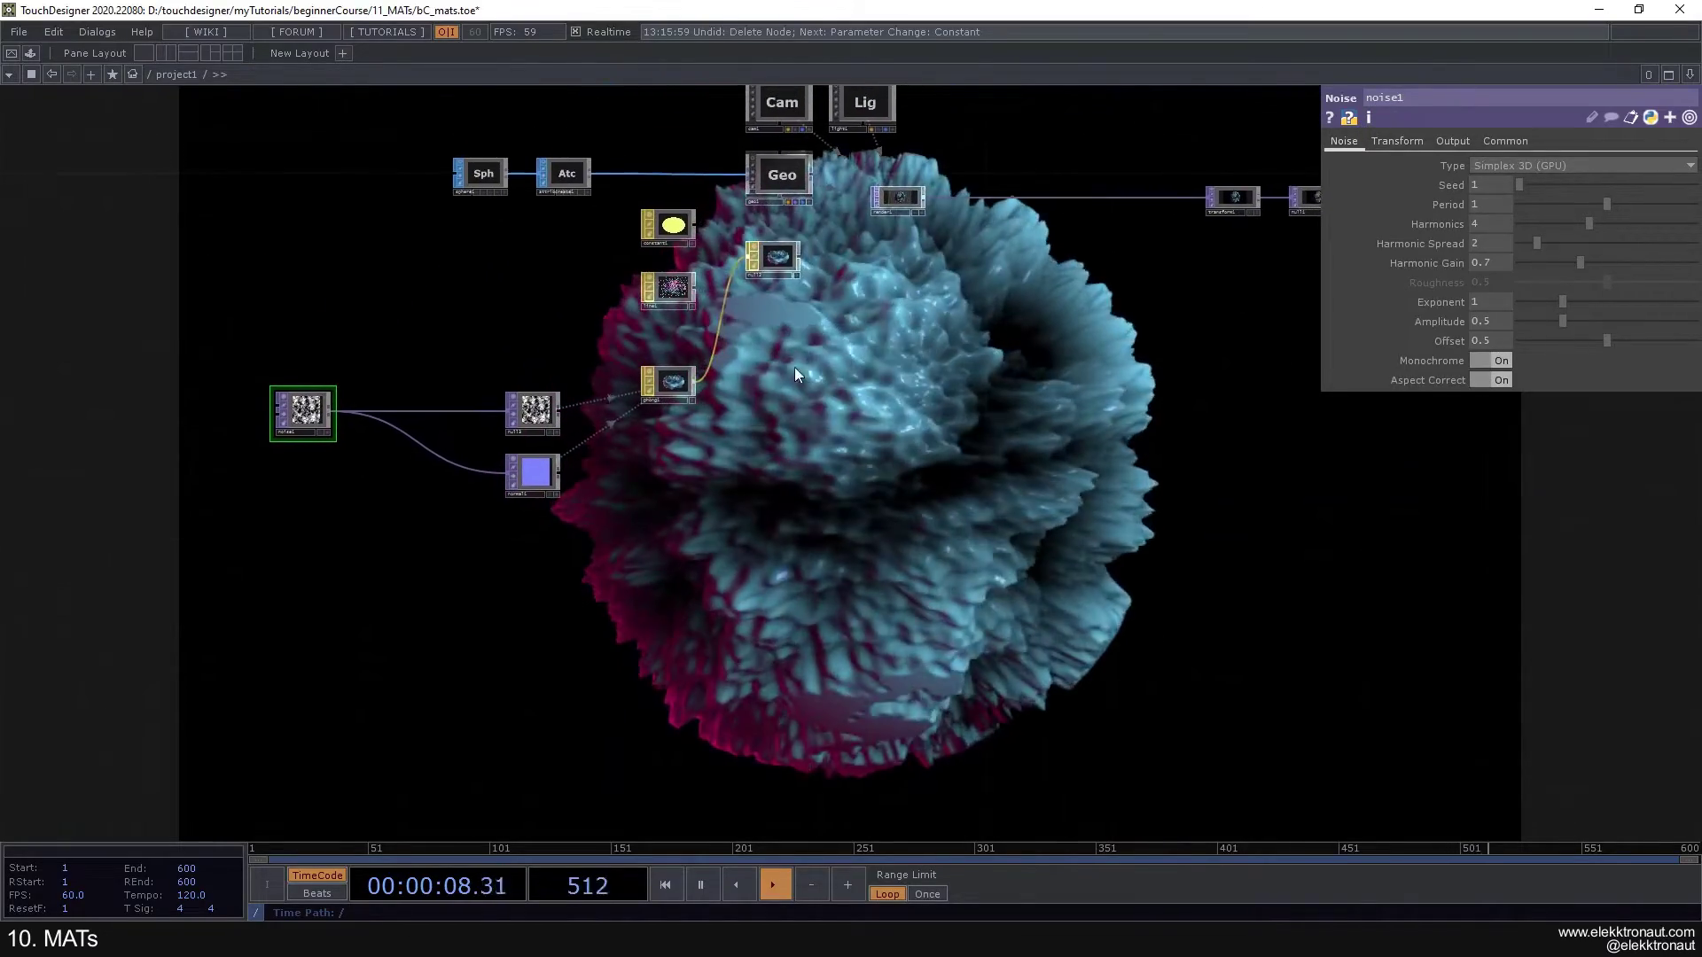
scroll(694, 241, "up", 2)
right_click_drag(562, 196, 676, 319)
left_click_drag(664, 319, 606, 349)
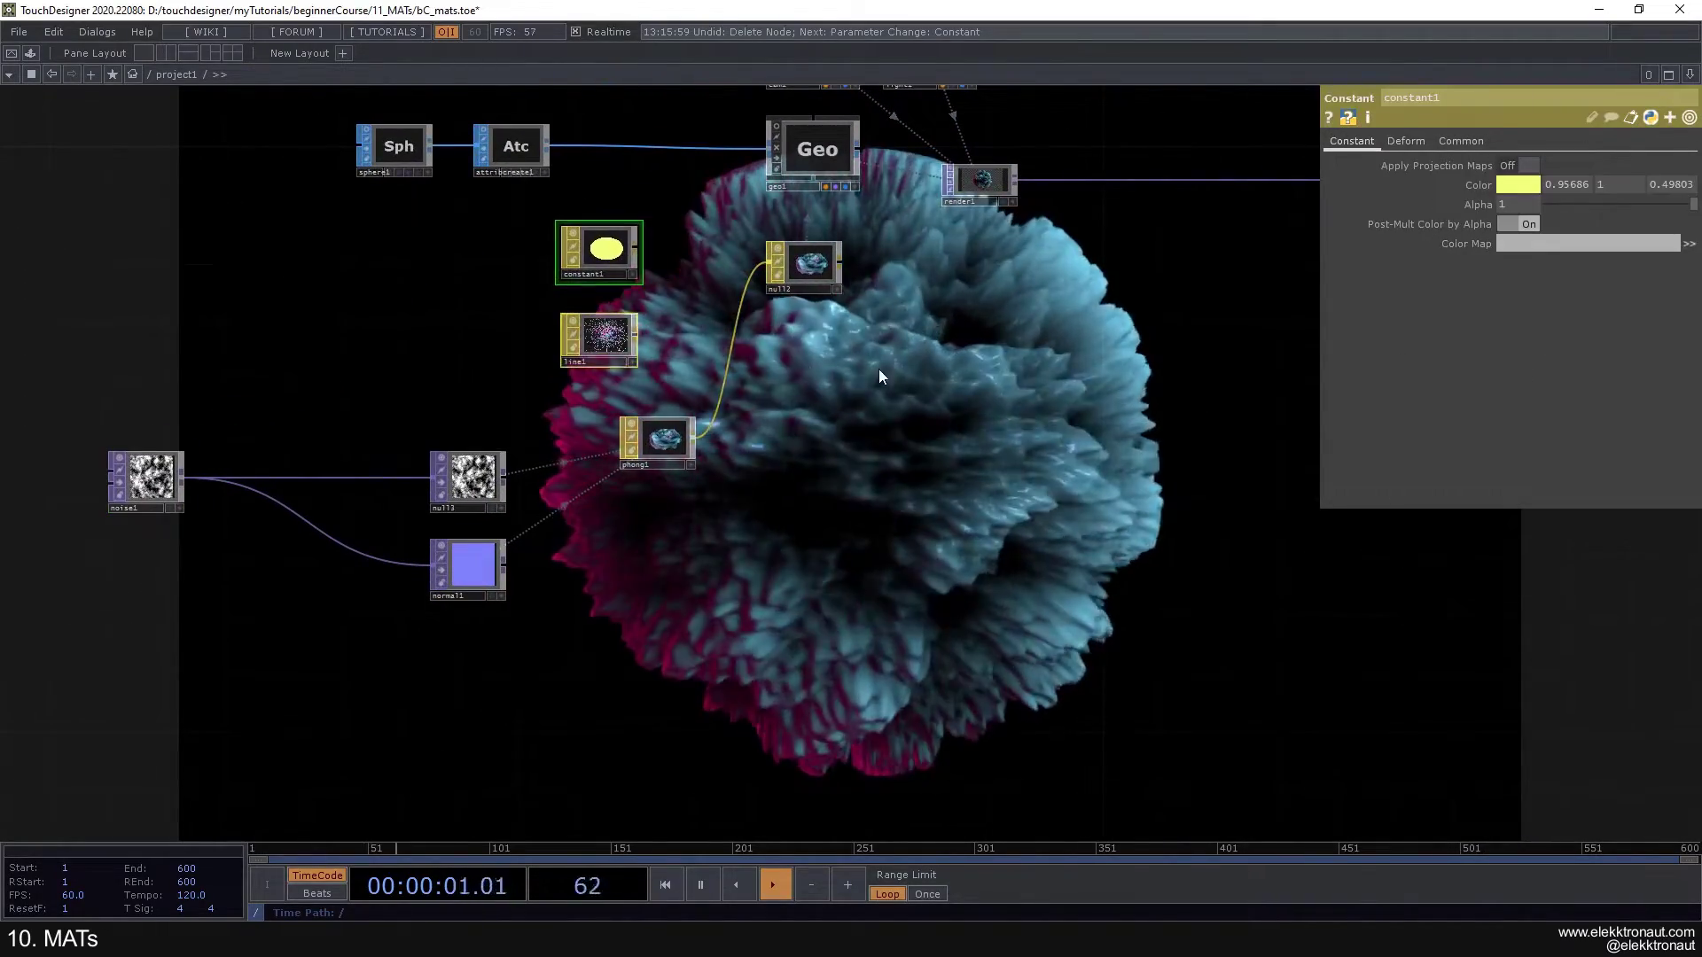
Step: Try a lower Exponent and a Period of 4 on noise1, undoing each change
left_click(164, 465)
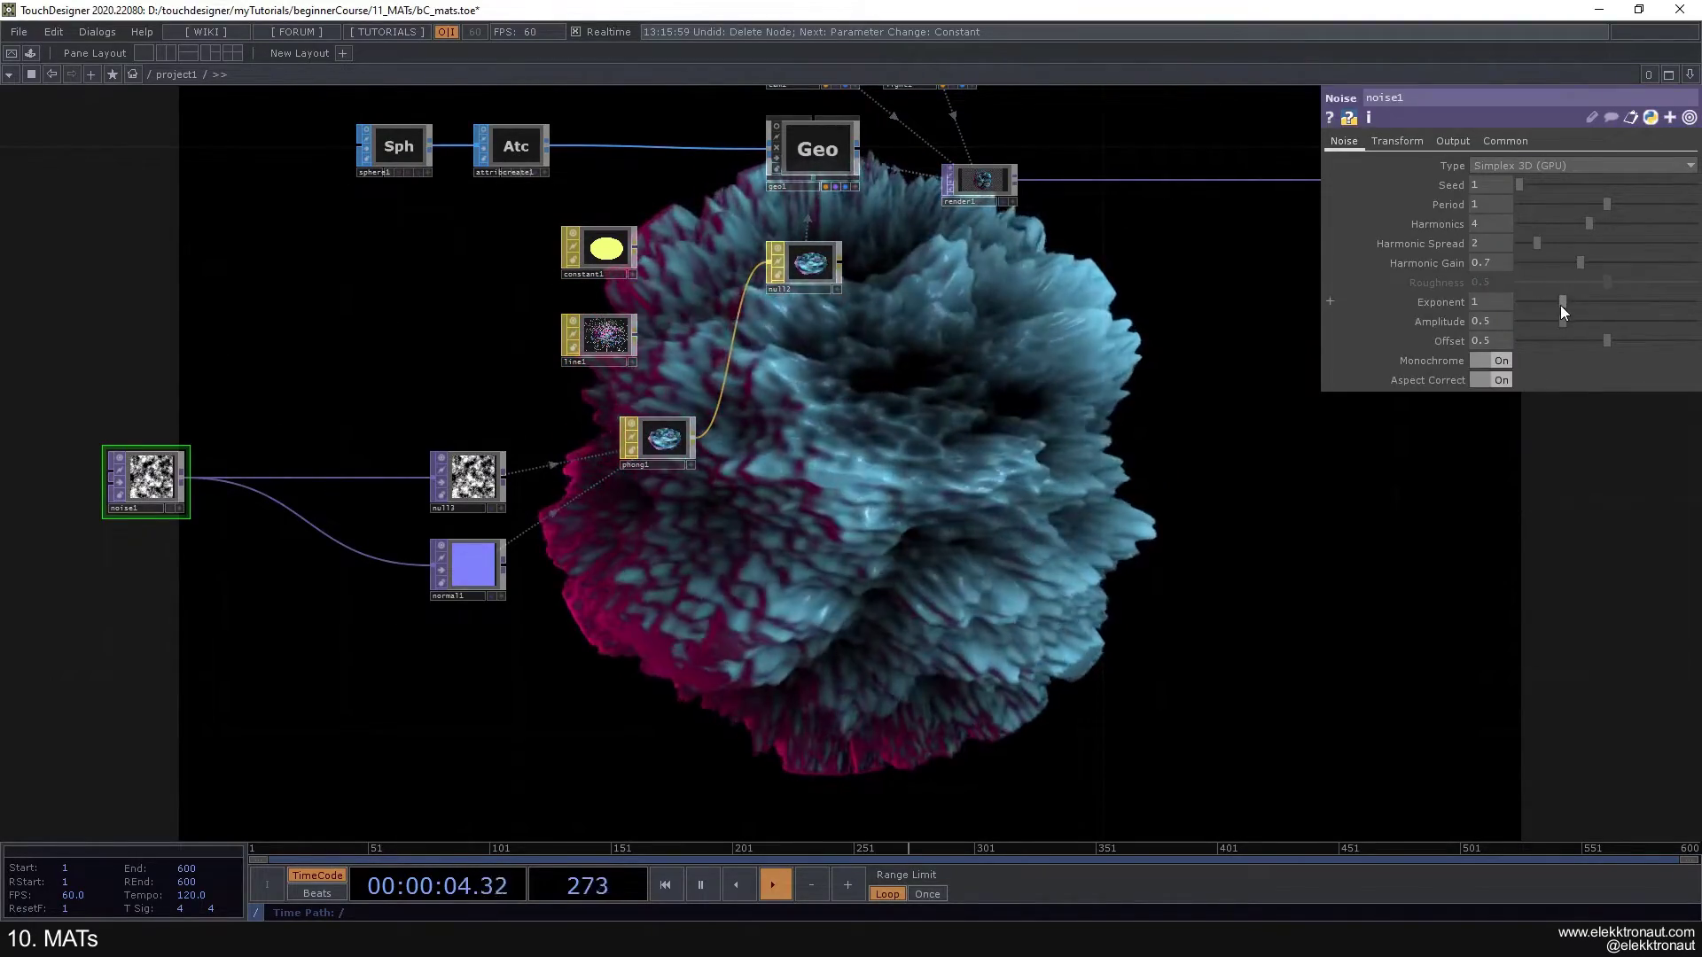
left_click_drag(1561, 303, 1540, 306)
key("ctrl+z")
left_click_drag(1606, 204, 1693, 204)
left_click(1501, 203)
type("4")
key("Return")
key("ctrl+z")
key("ctrl+z")
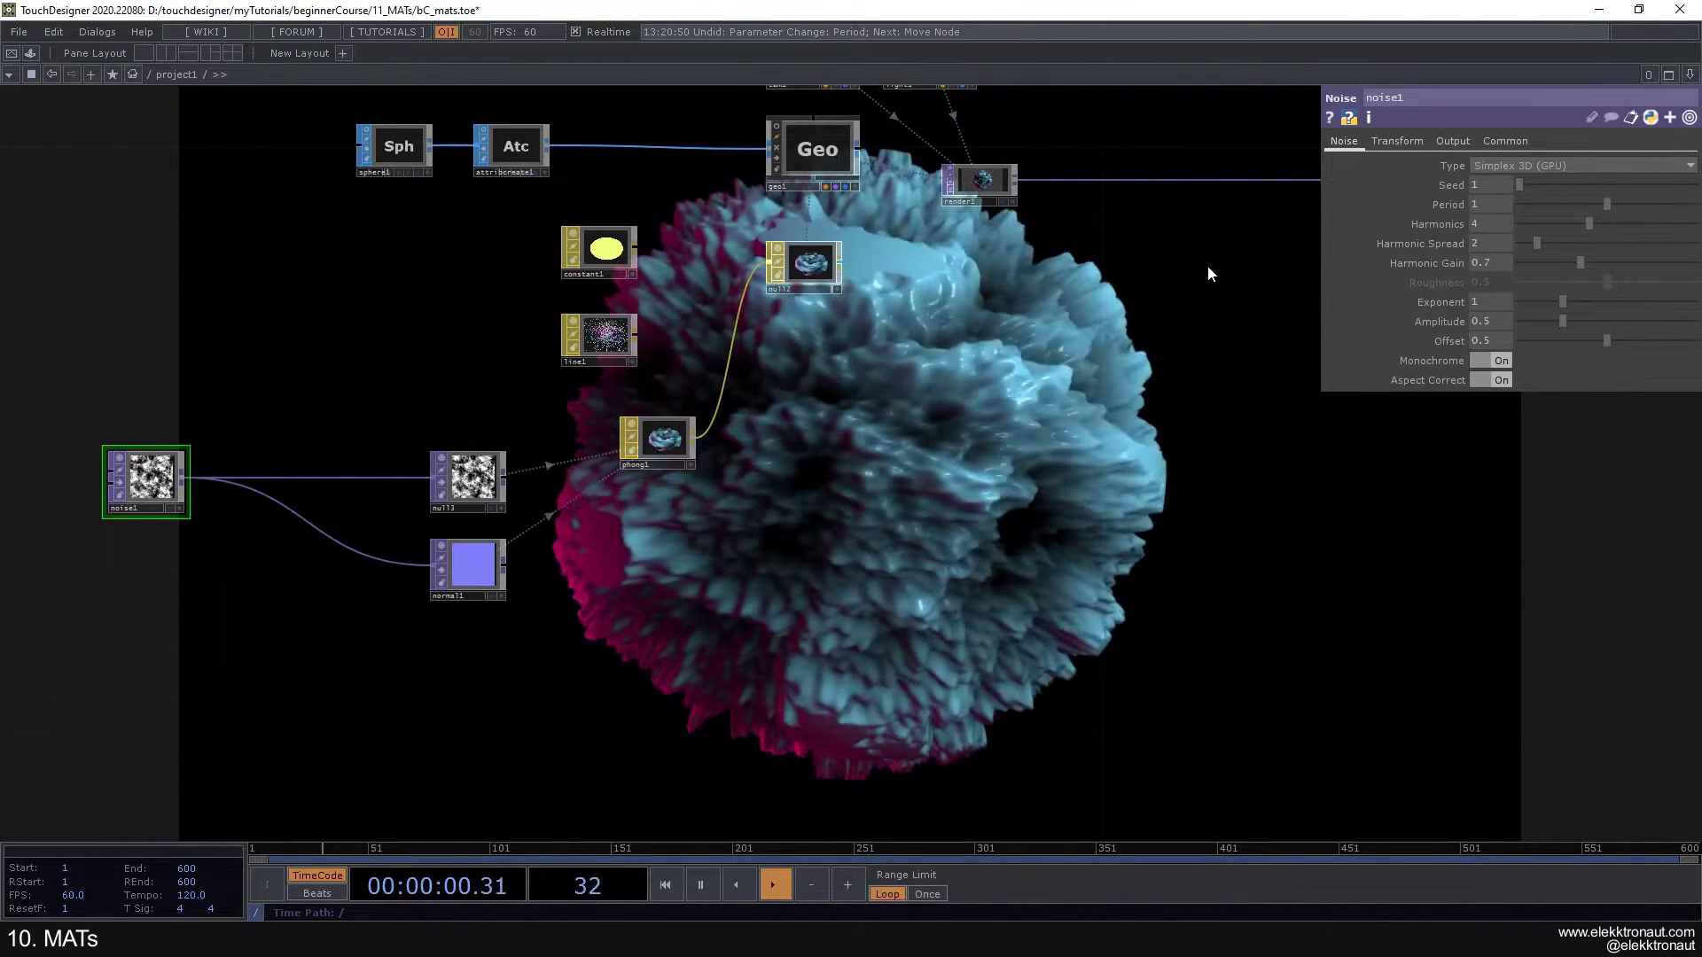
Step: Try noise1 with Monochrome off to compare colored and grayscale noise on the sphere
left_click(1506, 361)
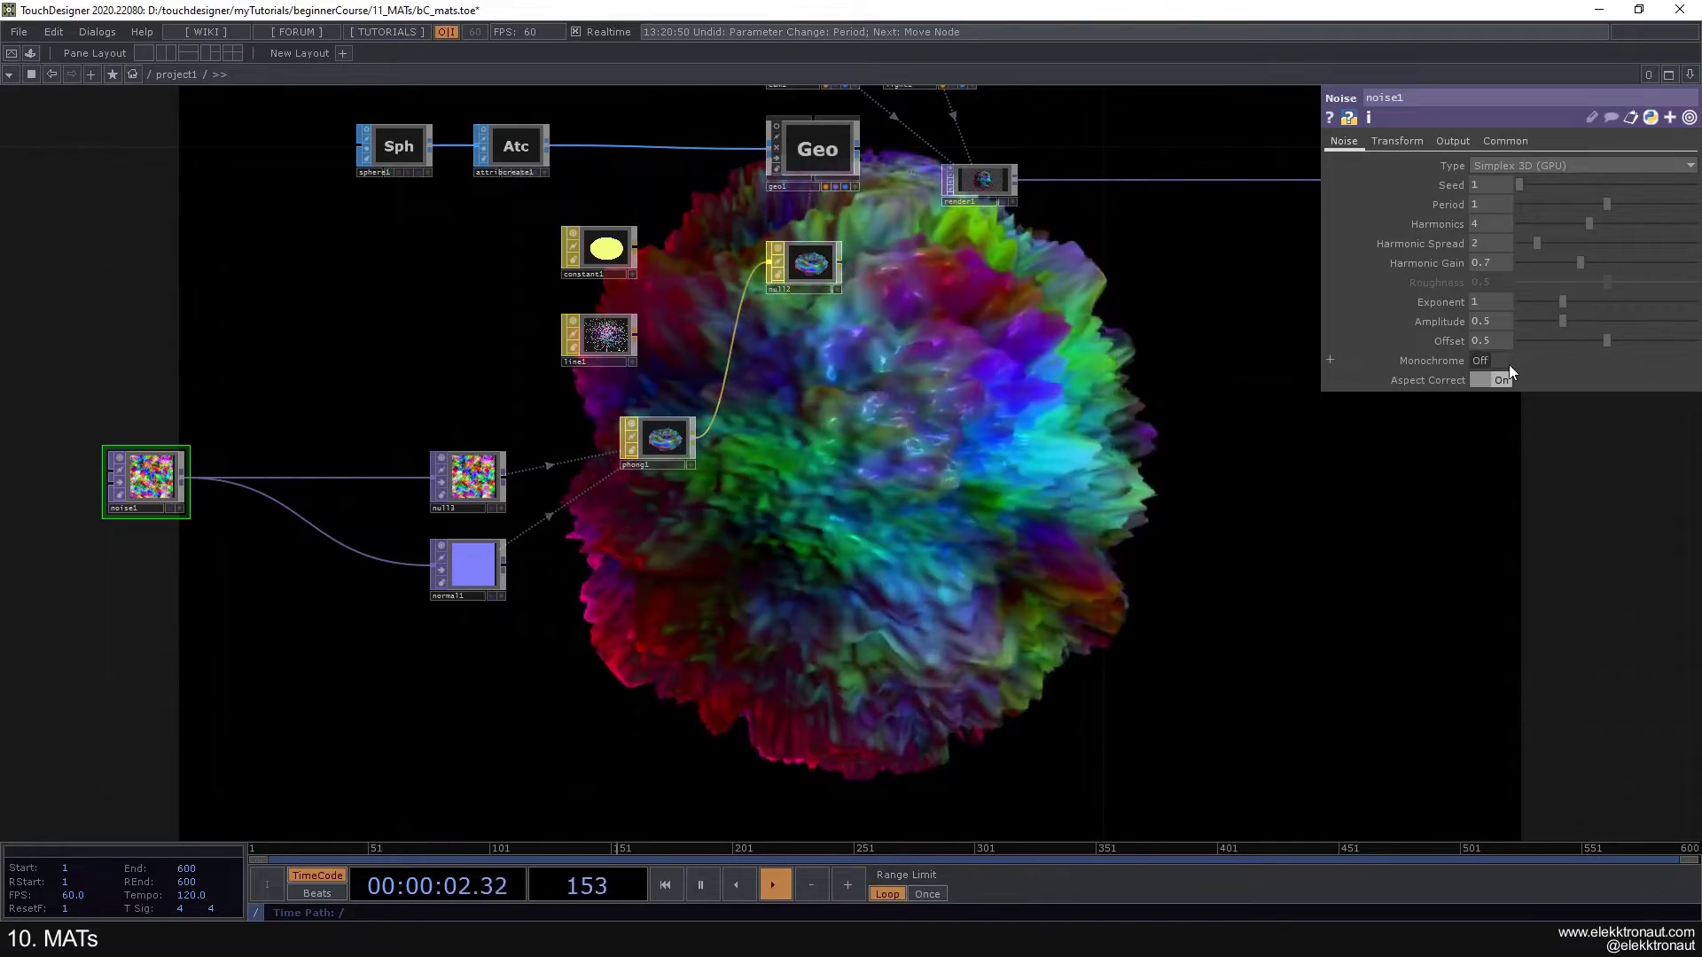
left_click(1503, 362)
left_click(1503, 362)
left_click(1503, 362)
Step: Lower the Displace Scale of phong1 to 0.217
left_click_drag(979, 416, 892, 496)
scroll(608, 507, "up", 3)
left_click_drag(787, 500, 801, 431)
left_click(569, 471)
left_click_drag(842, 526, 812, 350)
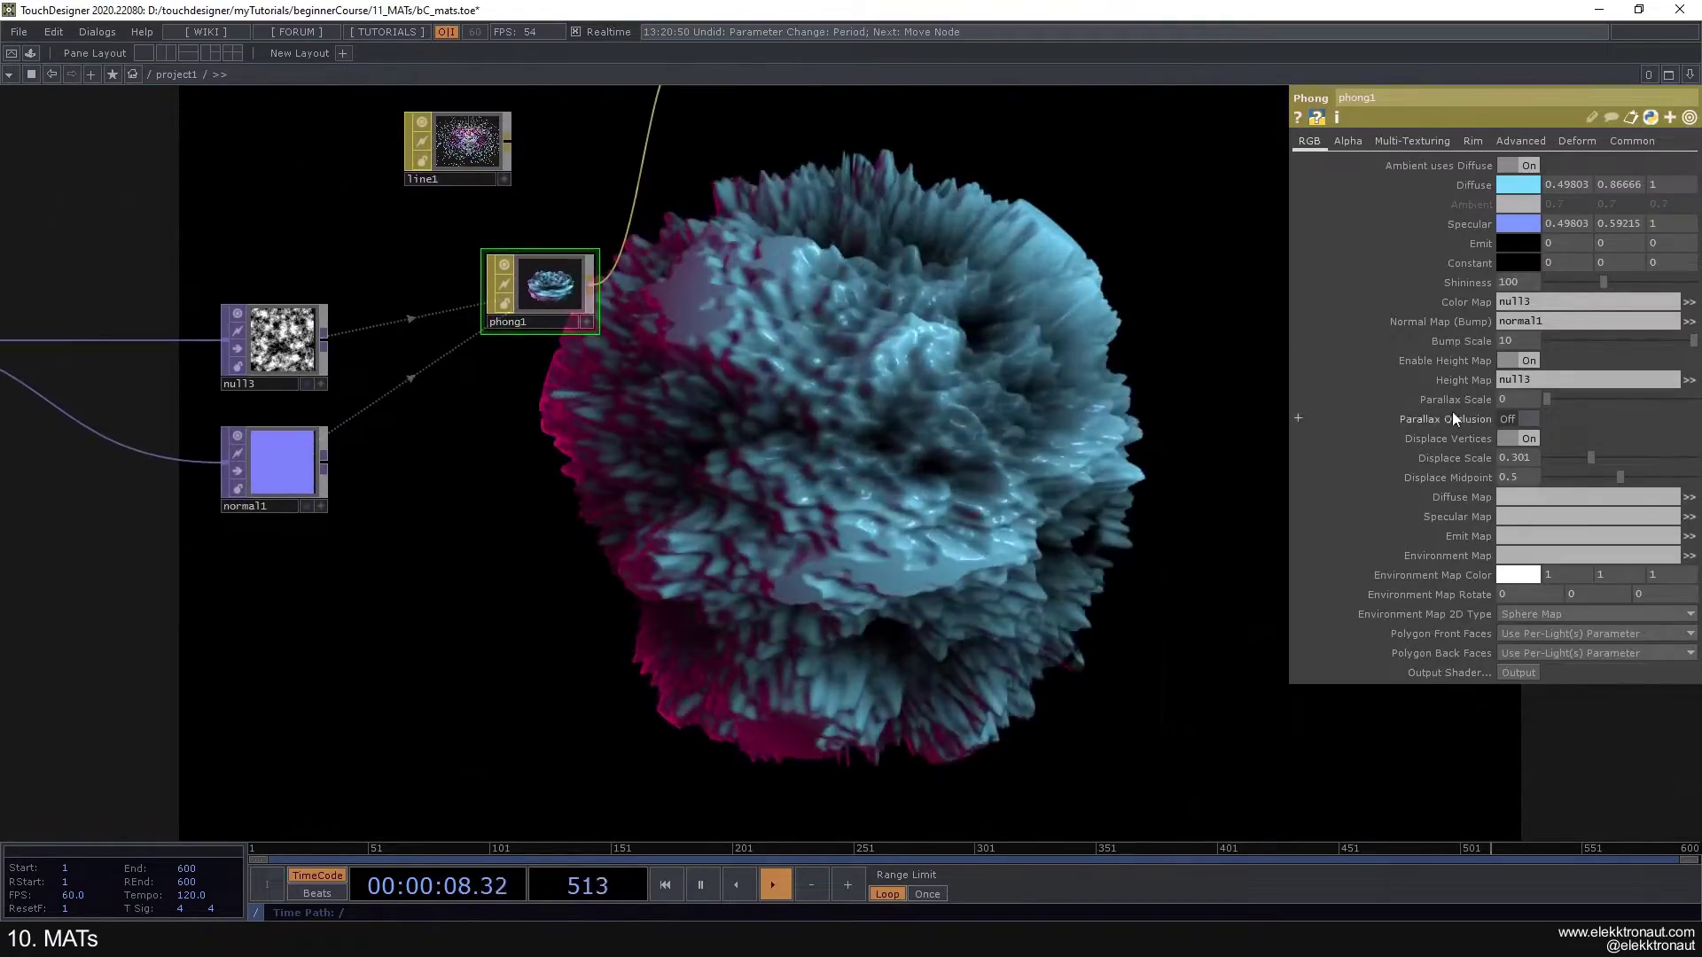
mouse_move(1591, 458)
left_mouse_down()
mouse_move(1686, 458)
mouse_move(1526, 464)
mouse_move(1577, 466)
left_mouse_up()
Step: Add an LFO CHOP in the empty network area below normal1
scroll(846, 479, "down", 3)
left_click_drag(787, 539, 902, 391)
left_click_drag(524, 584, 603, 626)
key("Tab")
type("l")
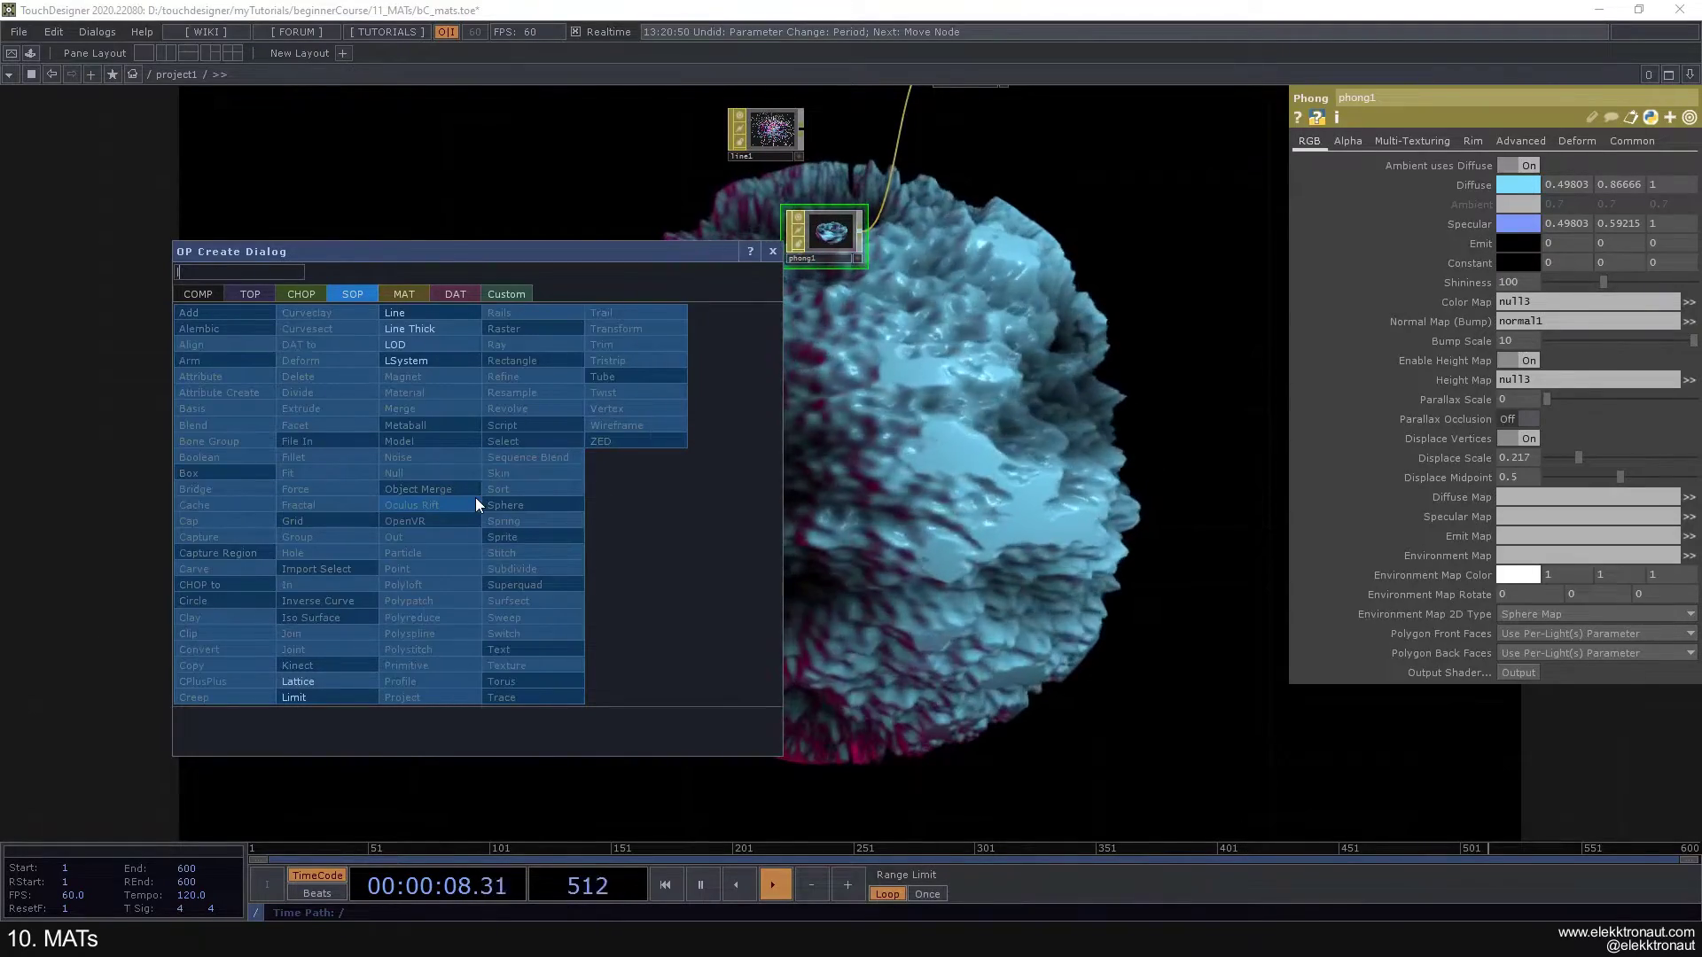
type("fo")
left_click(300, 293)
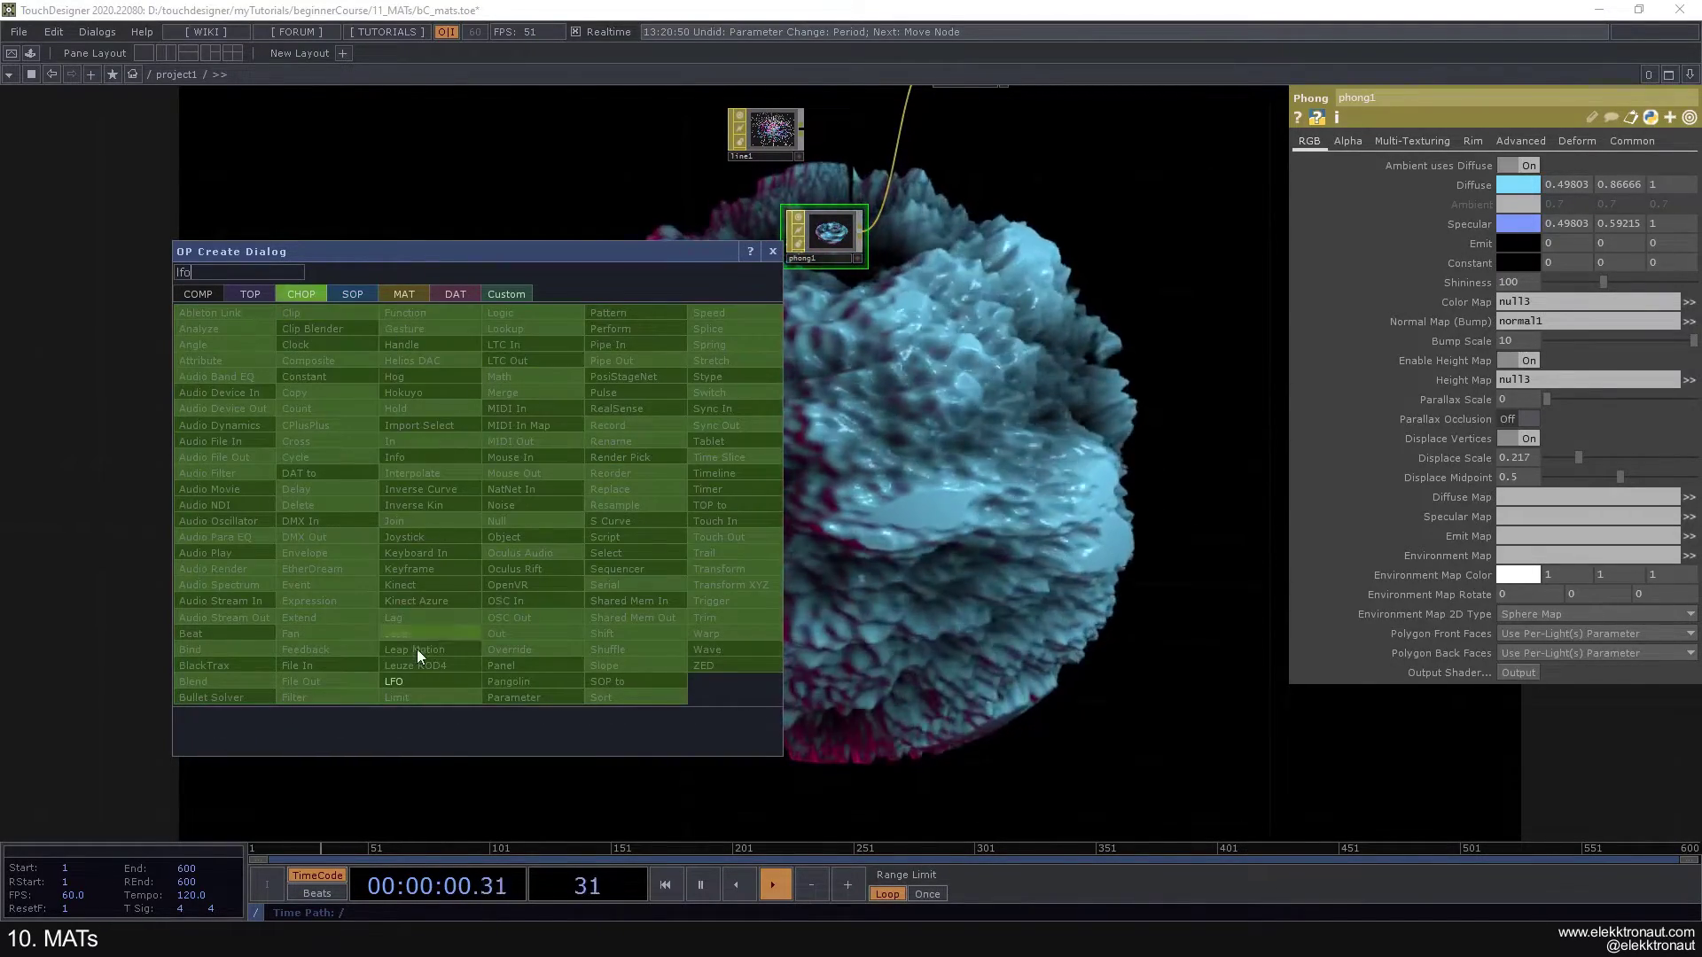
left_click(413, 681)
left_click(572, 565)
Step: Change the wave type of lfo1 to Gaussian
left_click_drag(573, 566, 576, 490)
left_click_drag(627, 465, 629, 529)
scroll(546, 559, "up", 4)
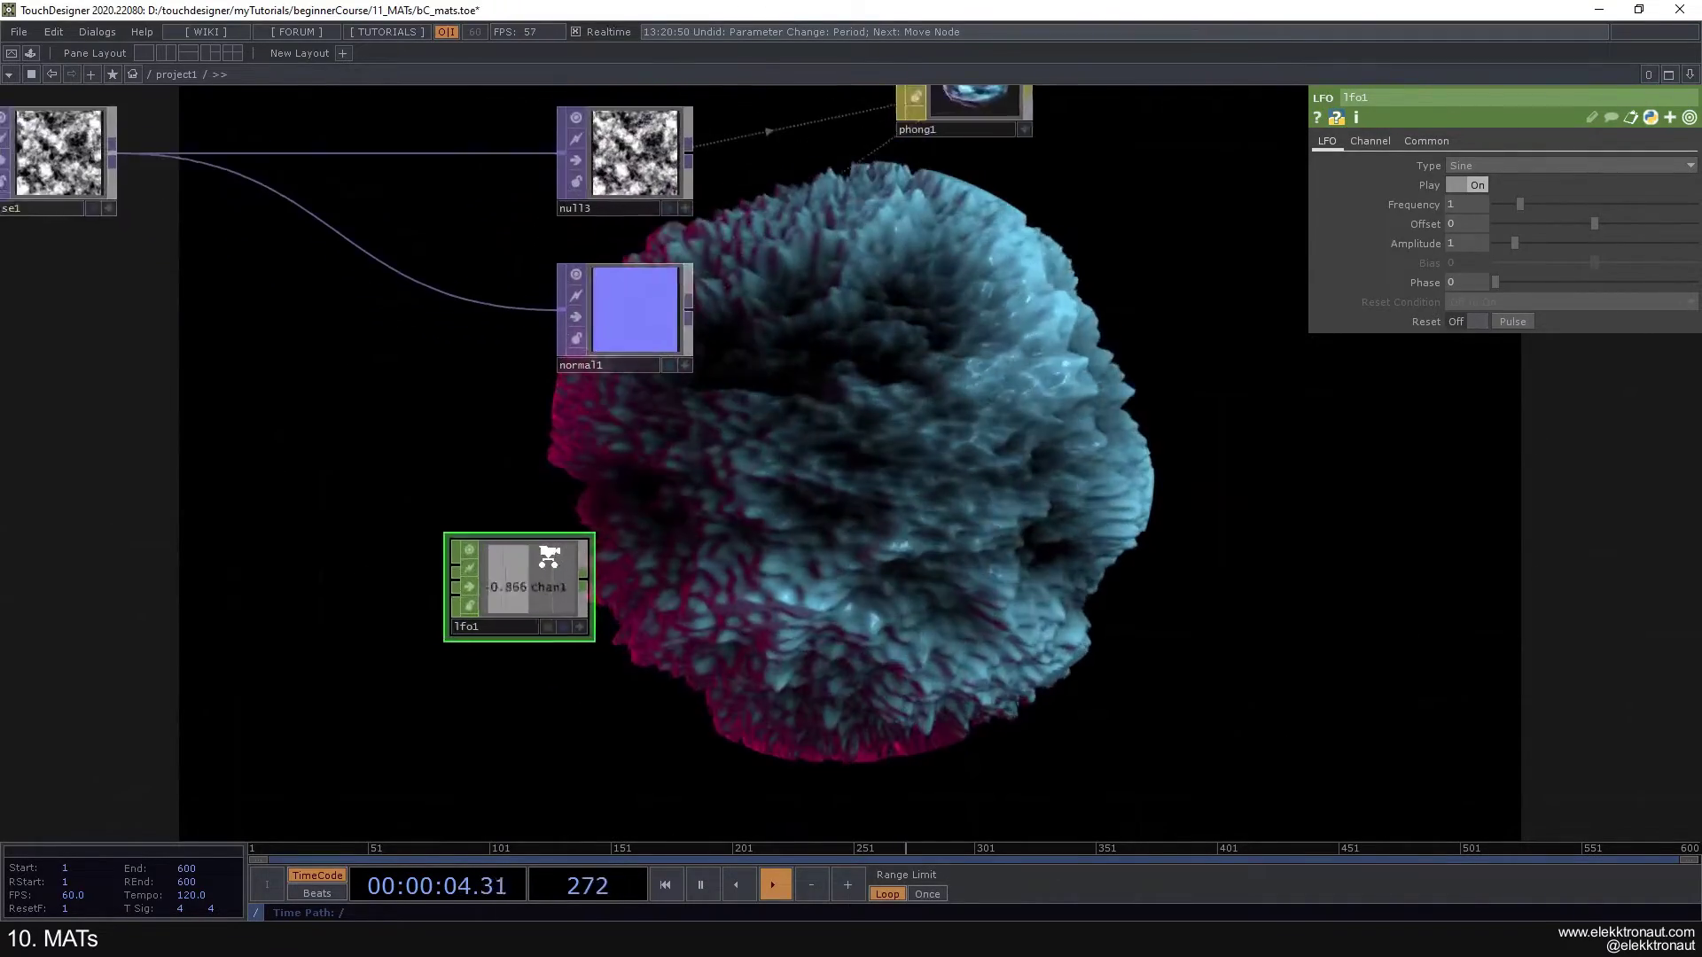
left_click(1486, 165)
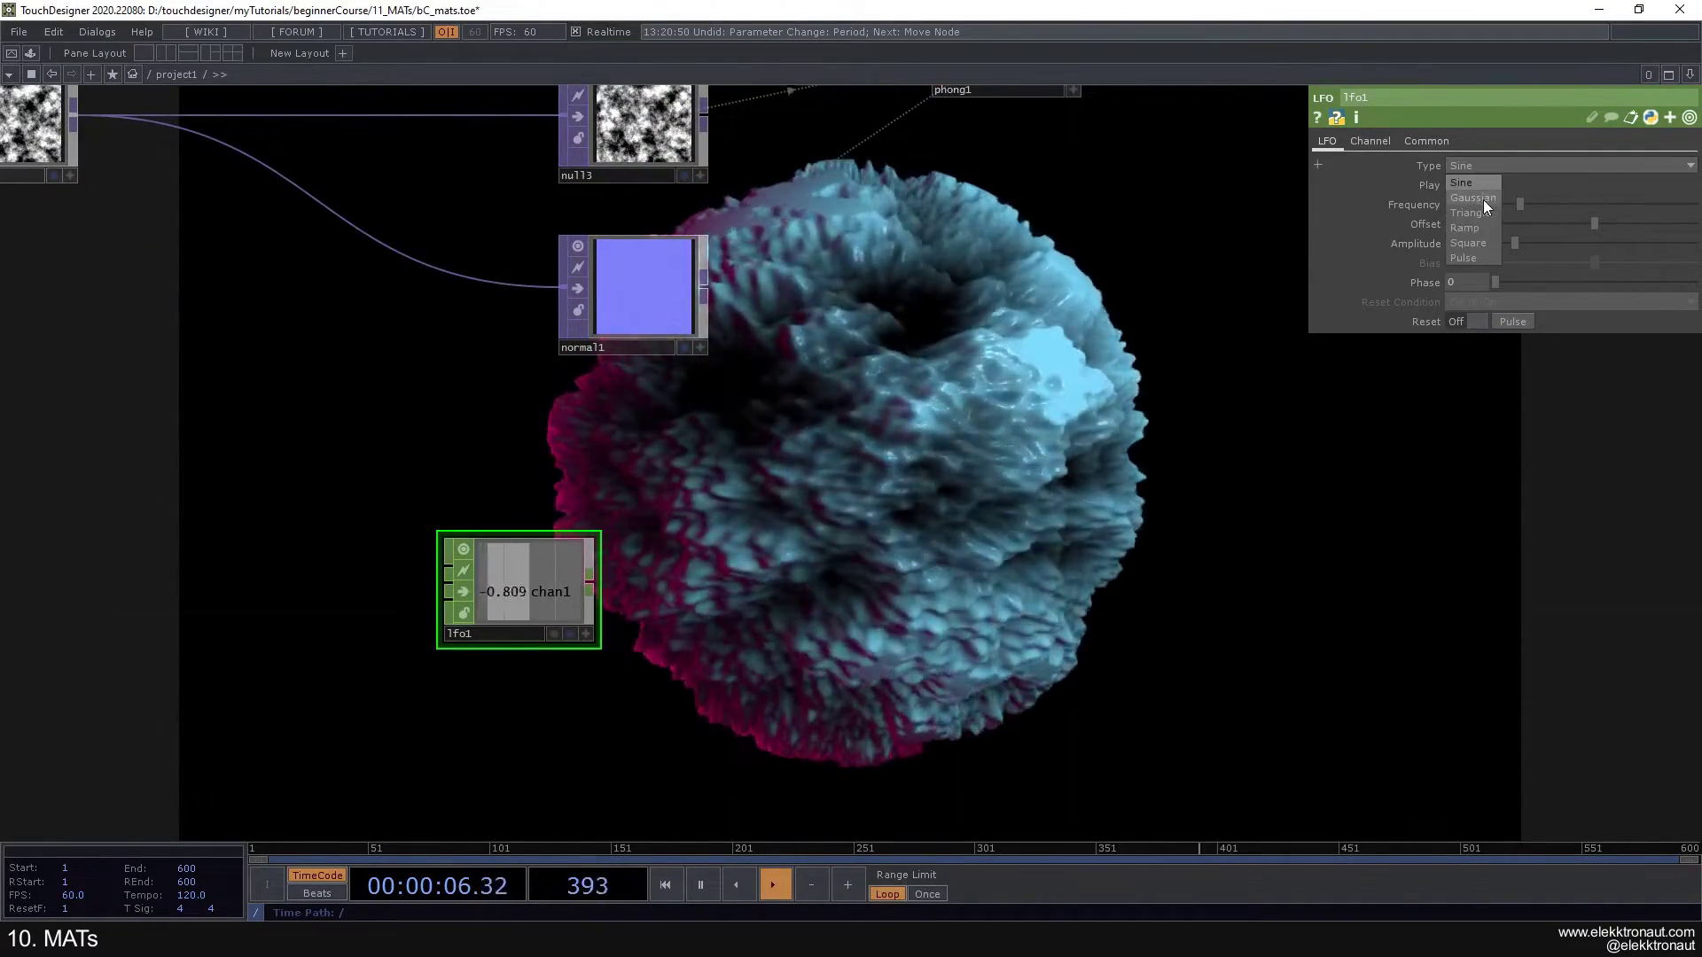
left_click(1482, 199)
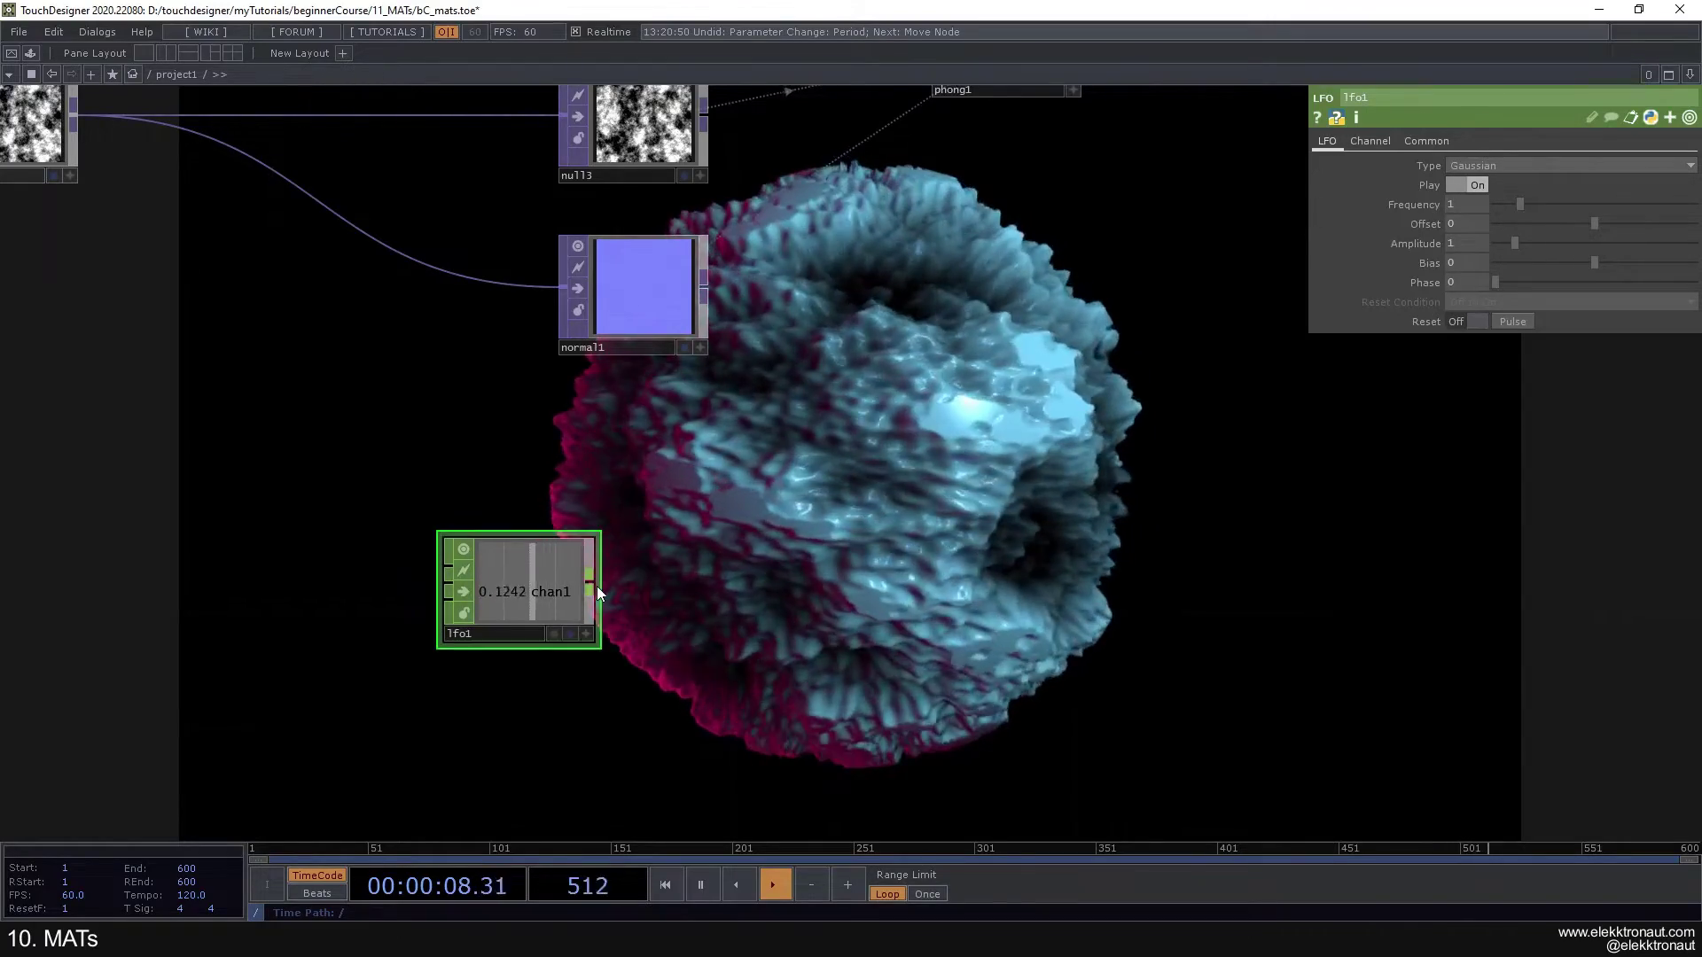
Step: Append a Null CHOP to the output of lfo1
right_click(593, 586)
type("nu")
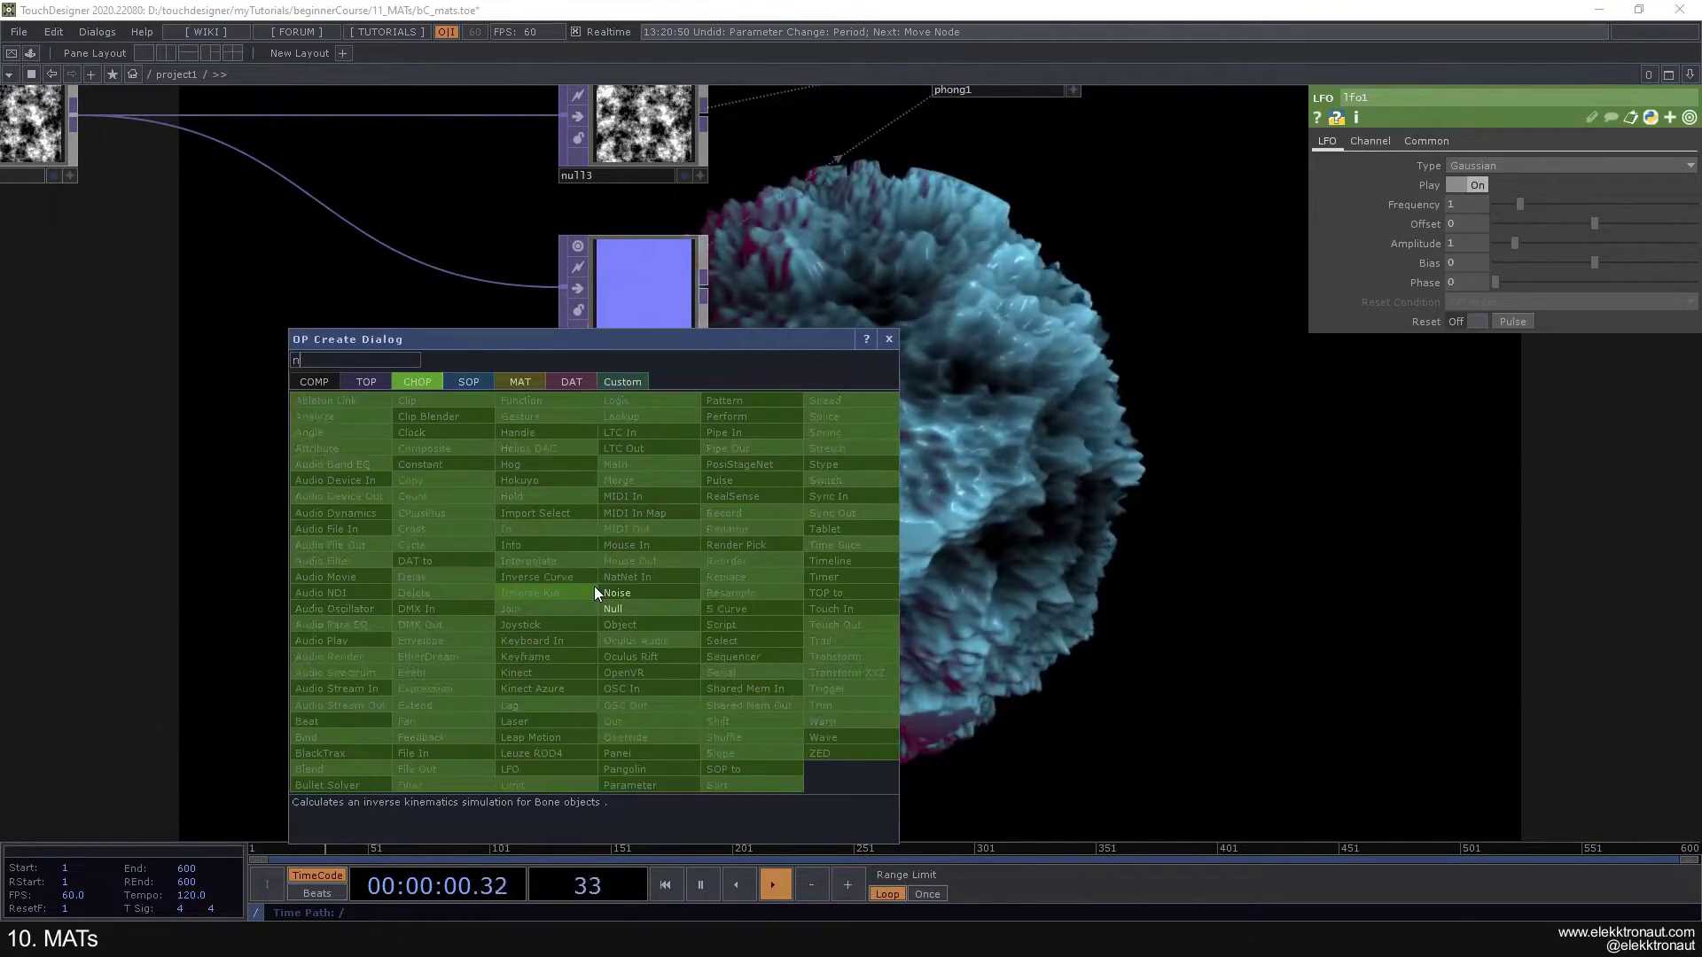
left_click(628, 608)
left_click(686, 599)
Step: Drive the Displace Scale of phong1 with chan1 of null4
left_click_drag(658, 524, 587, 630)
left_click(932, 170)
left_click_drag(689, 736, 1521, 461)
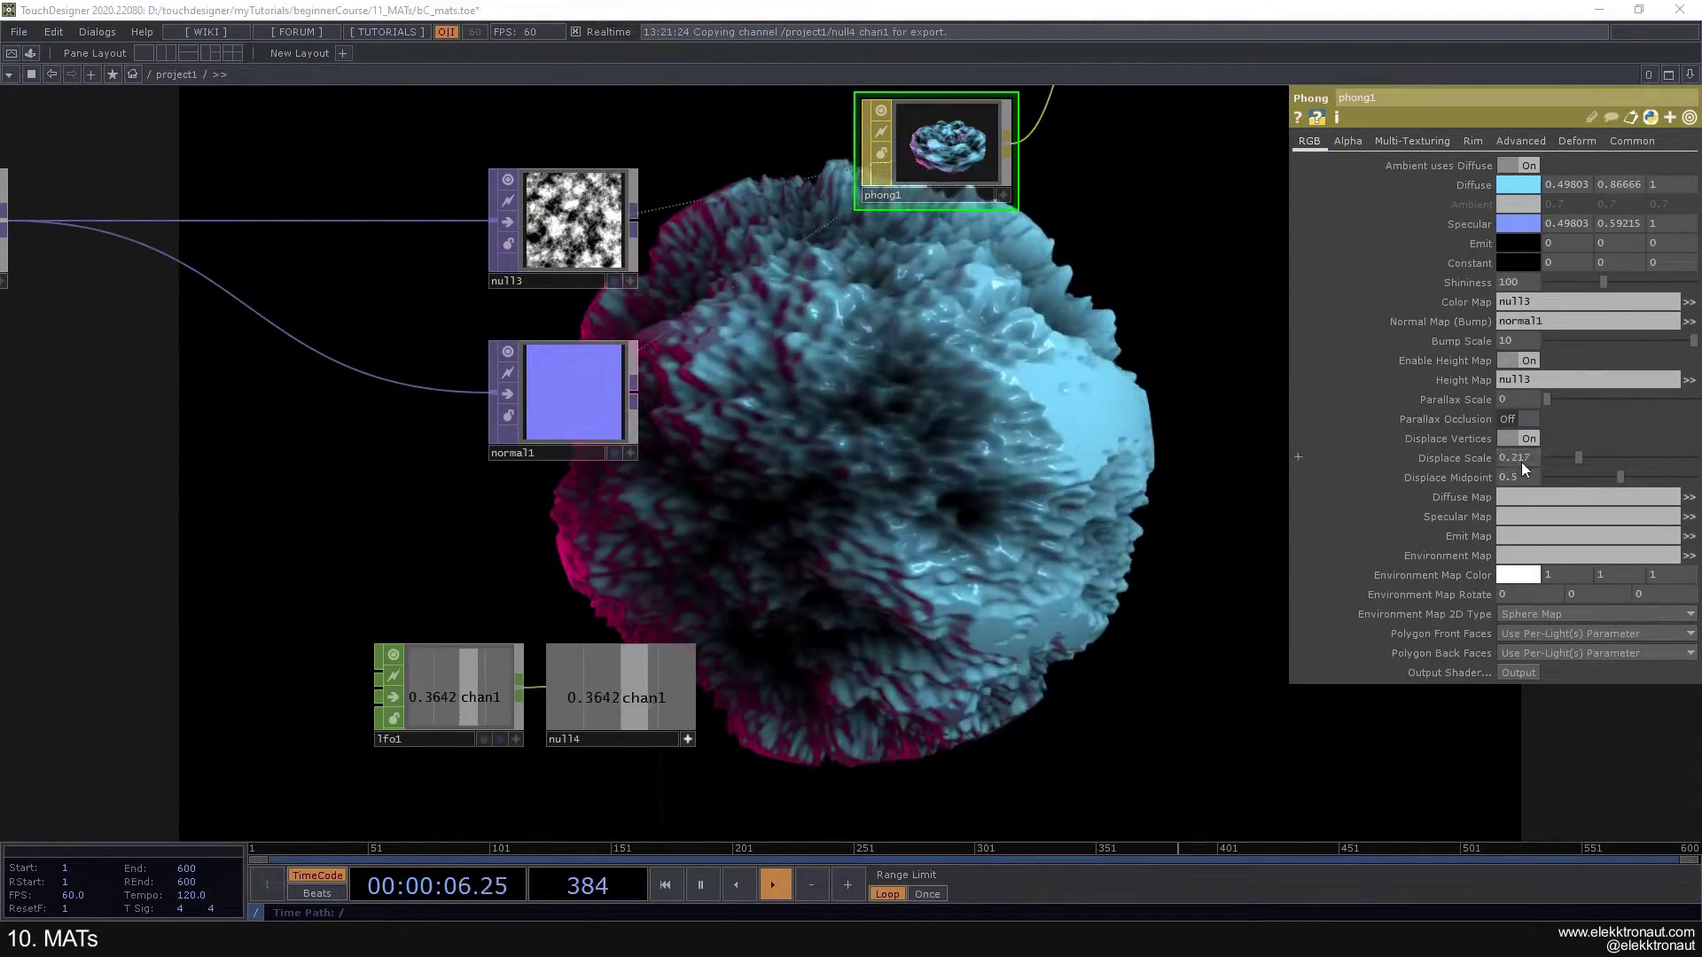
scroll(798, 676, "down", 5)
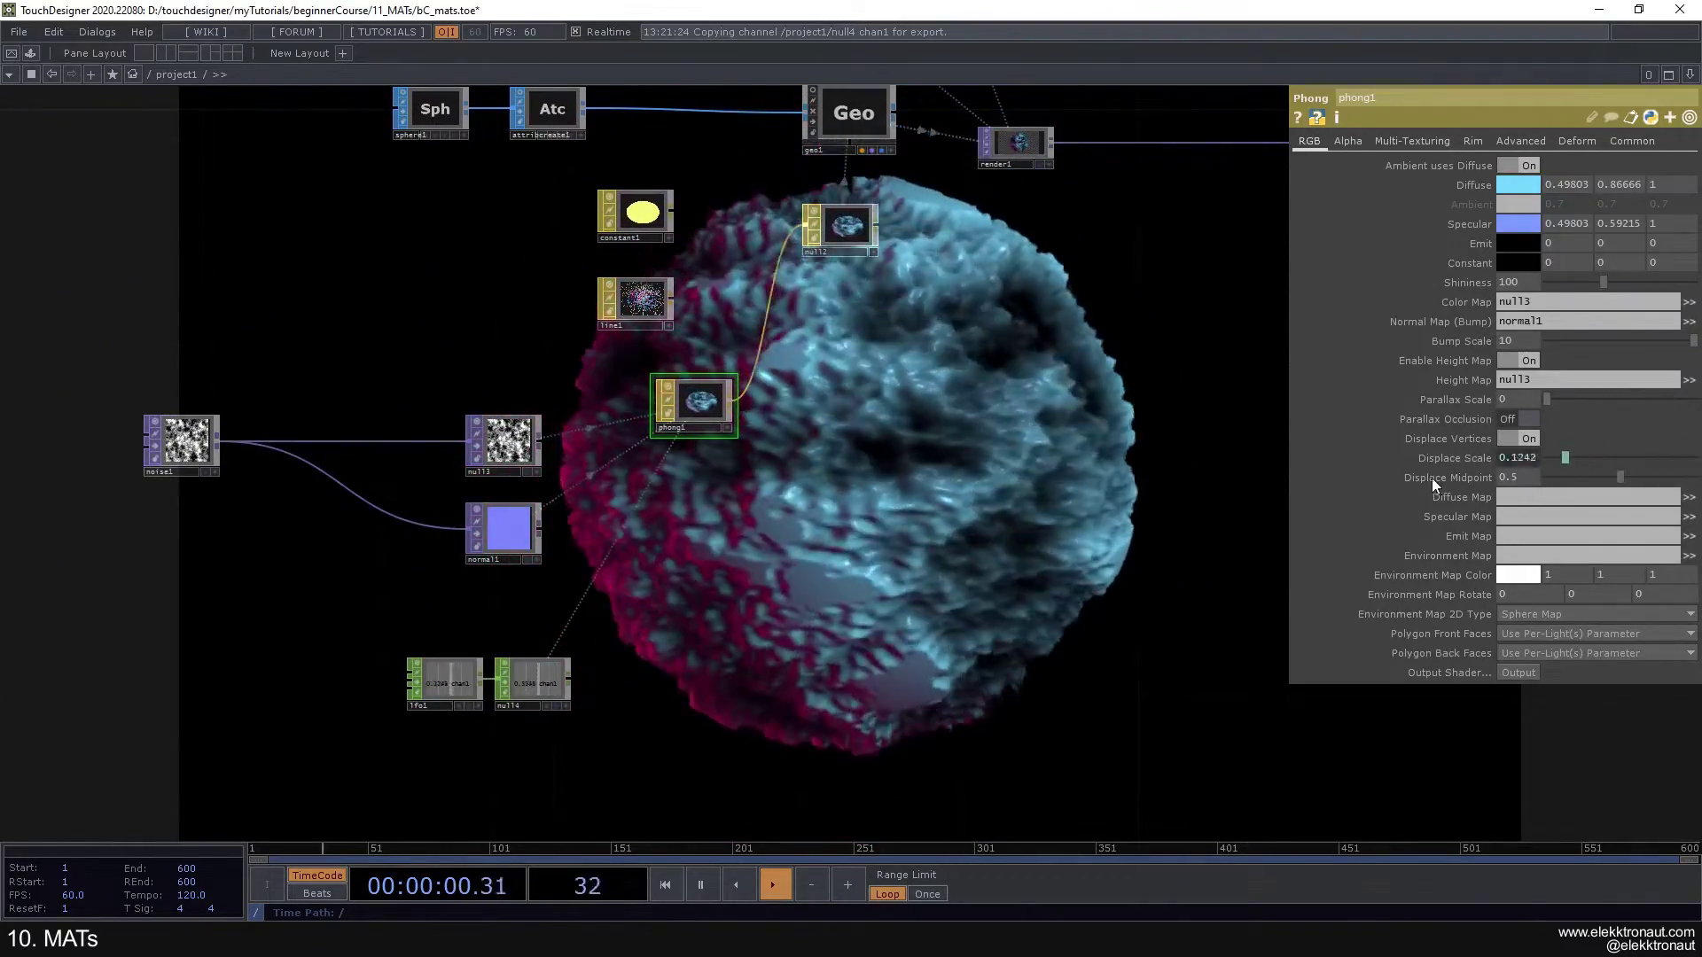
Step: Move lfo1 and null4 together so they sit beneath phong1 in the network
left_click_drag(819, 575, 641, 576)
scroll(775, 585, "down", 4)
scroll(528, 634, "up", 4)
right_click_drag(244, 659, 348, 739)
left_click_drag(333, 730, 467, 727)
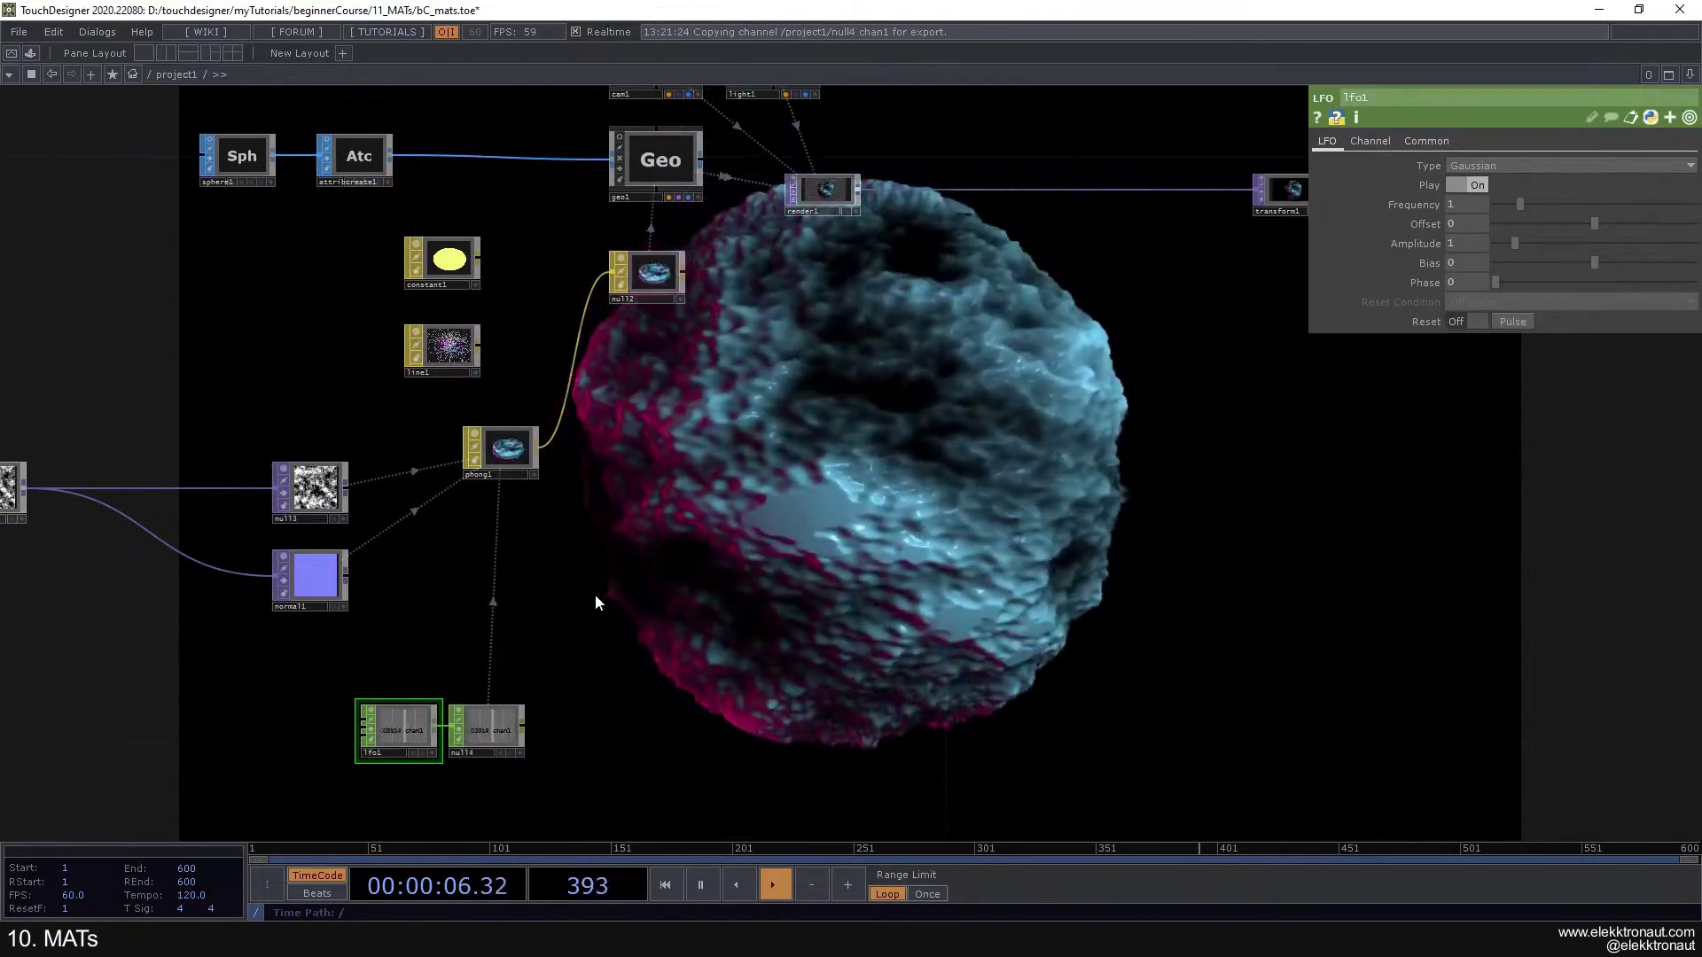
Step: Try different bump strengths on phong1 and set its Bump Scale to 5
left_click_drag(651, 556, 805, 541)
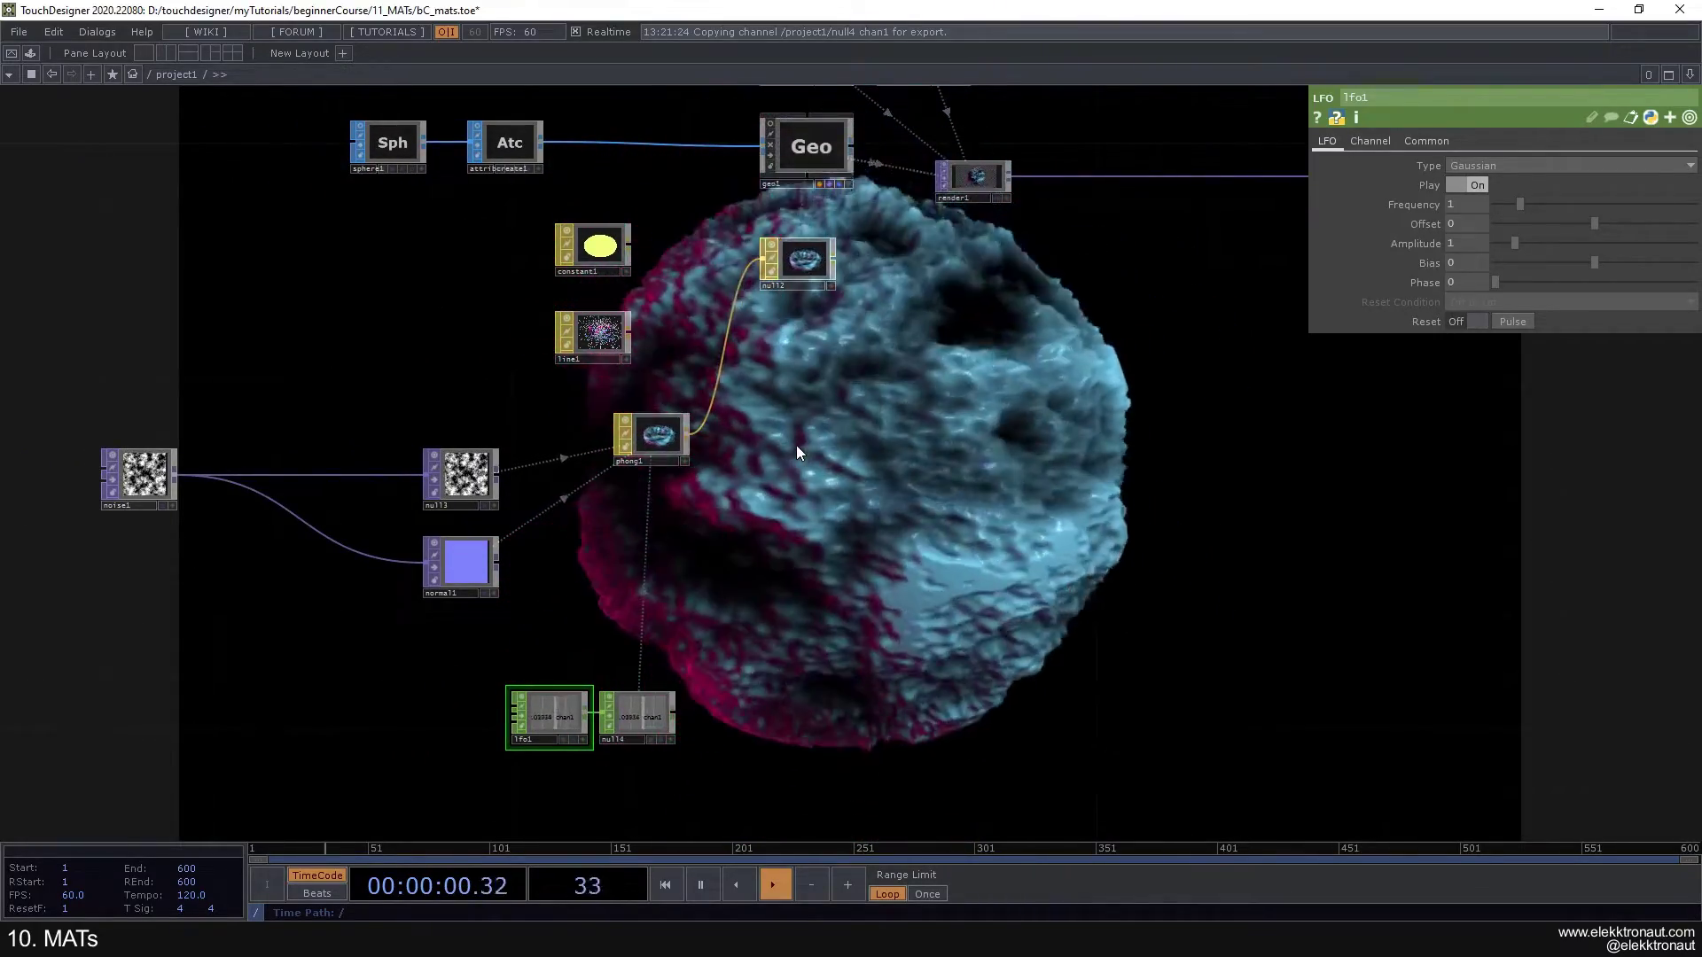
left_click(673, 453)
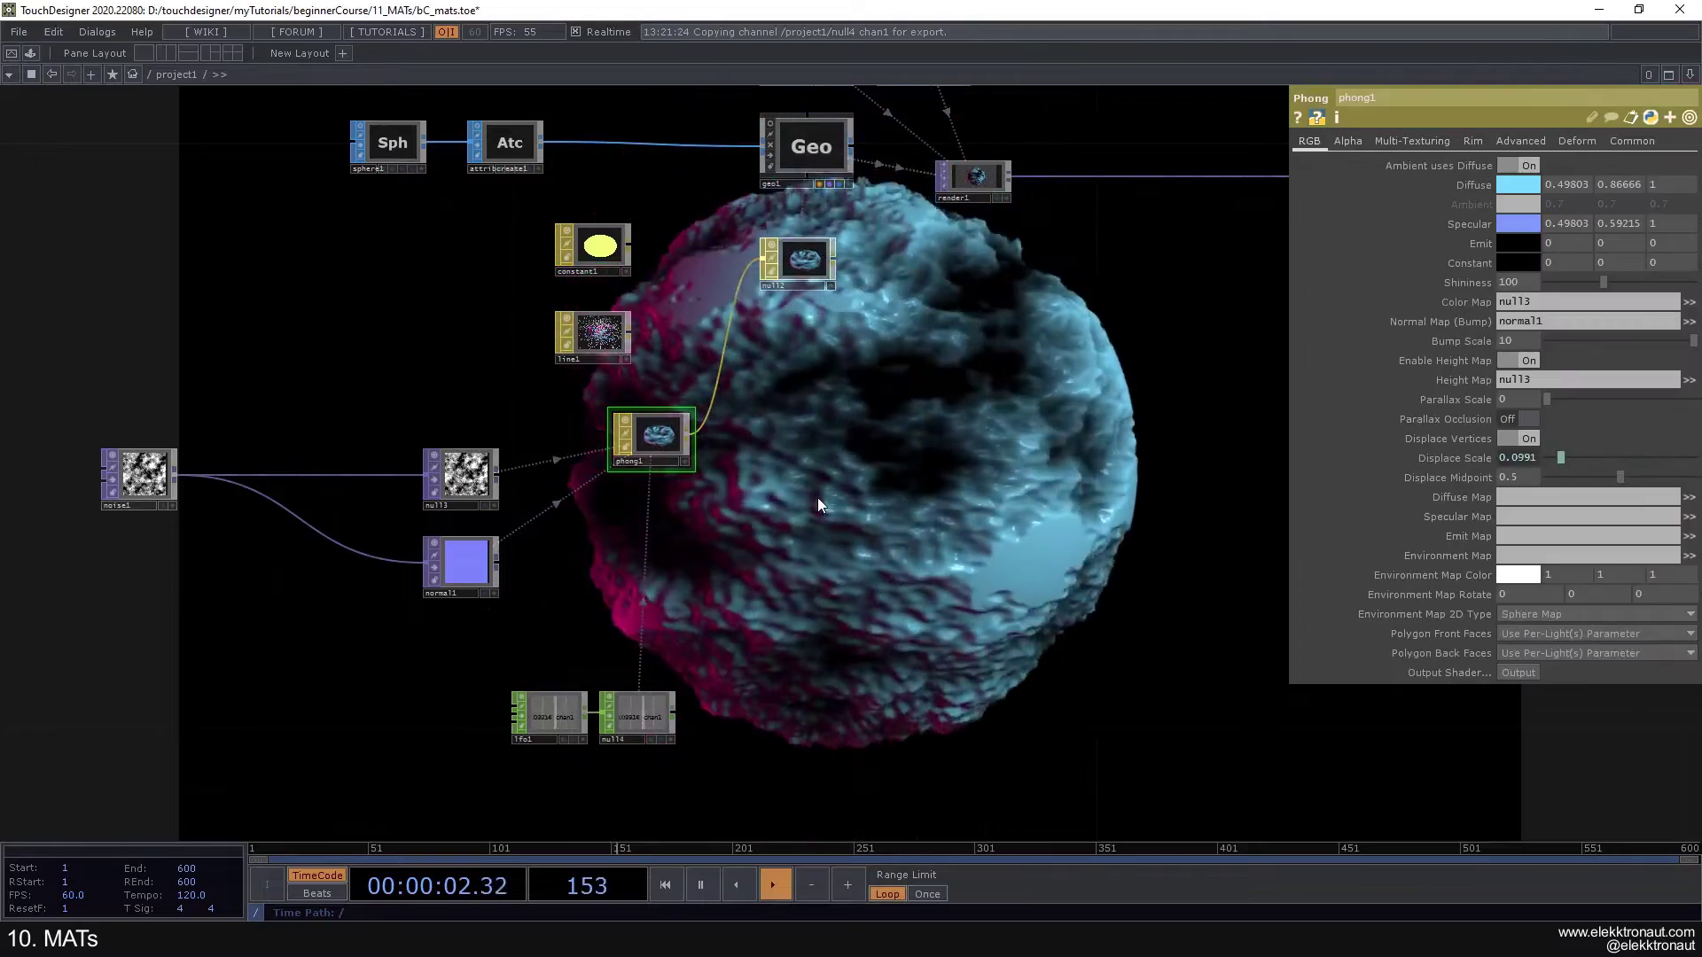
left_click(1650, 342)
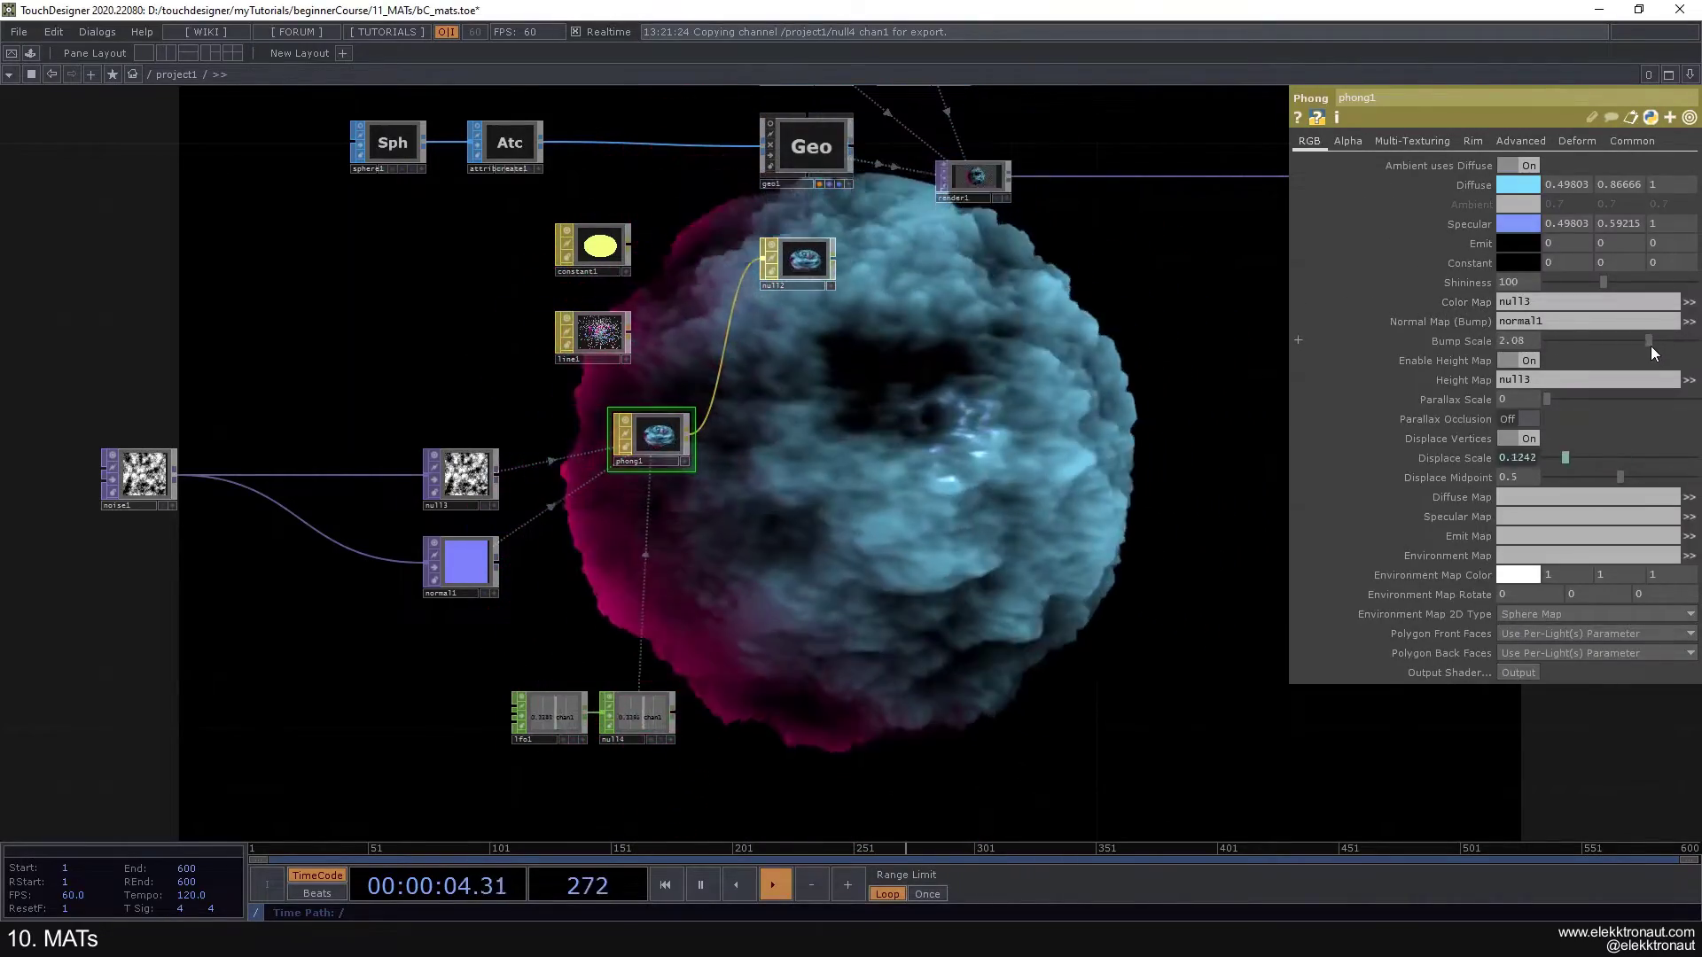
left_click_drag(1657, 347, 1697, 346)
left_click_drag(959, 411, 831, 315)
left_click(1517, 342)
type("5")
key("Return")
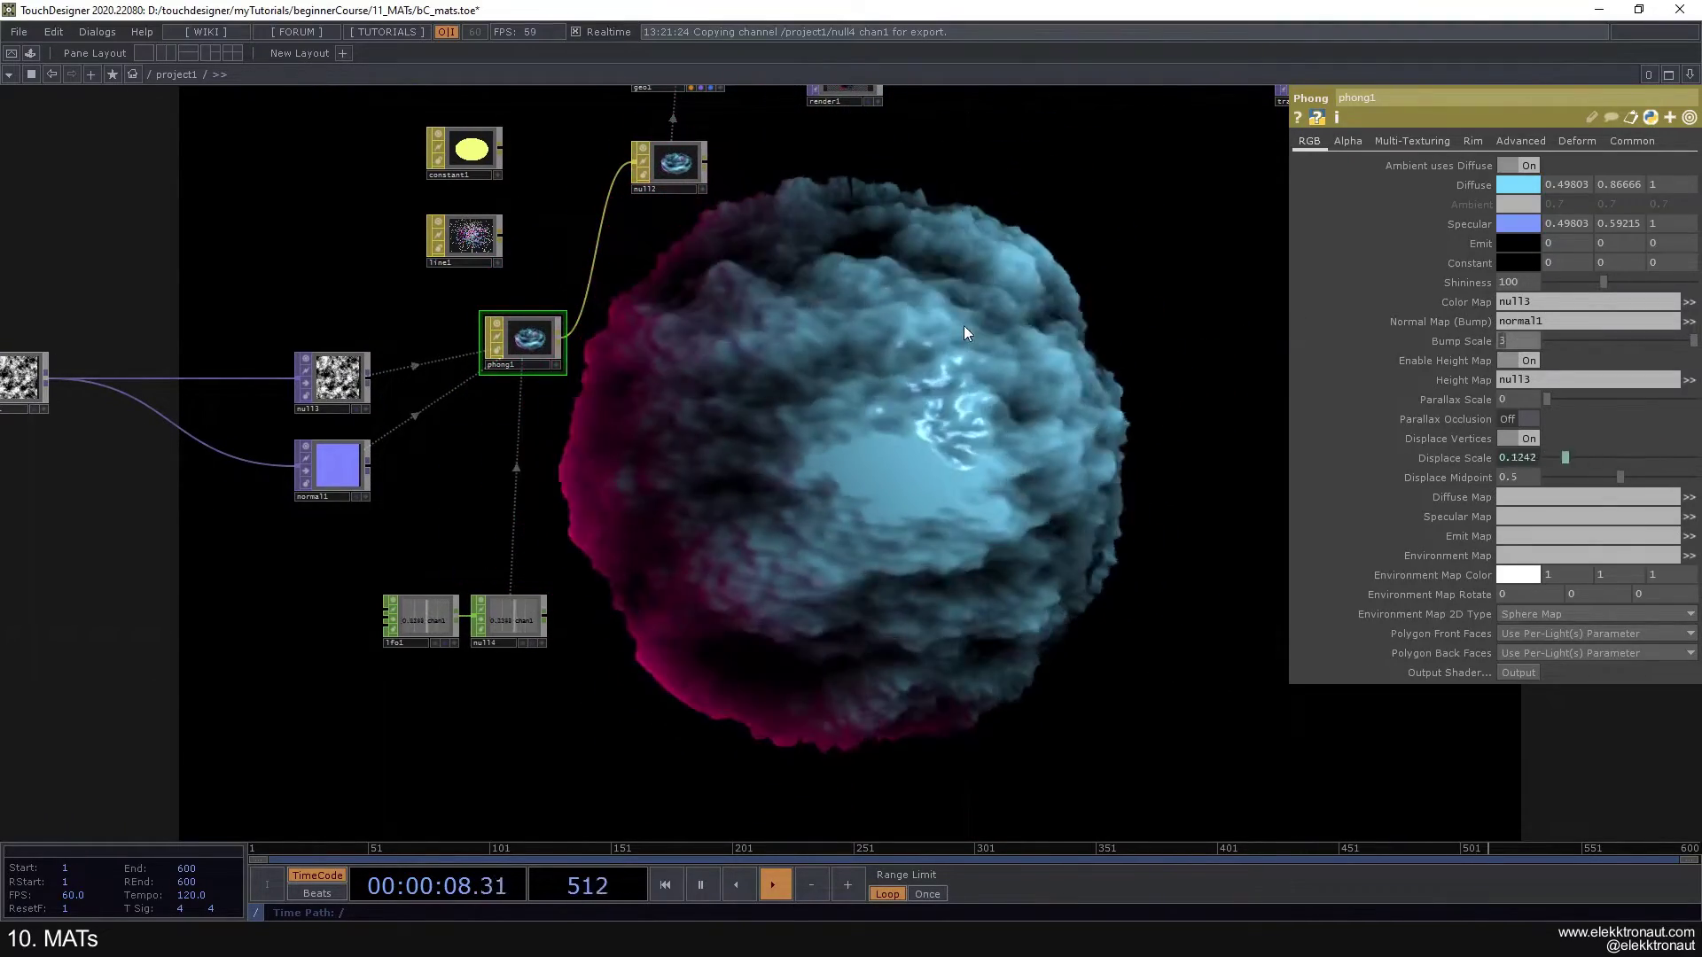
left_click_drag(1551, 398, 1283, 403)
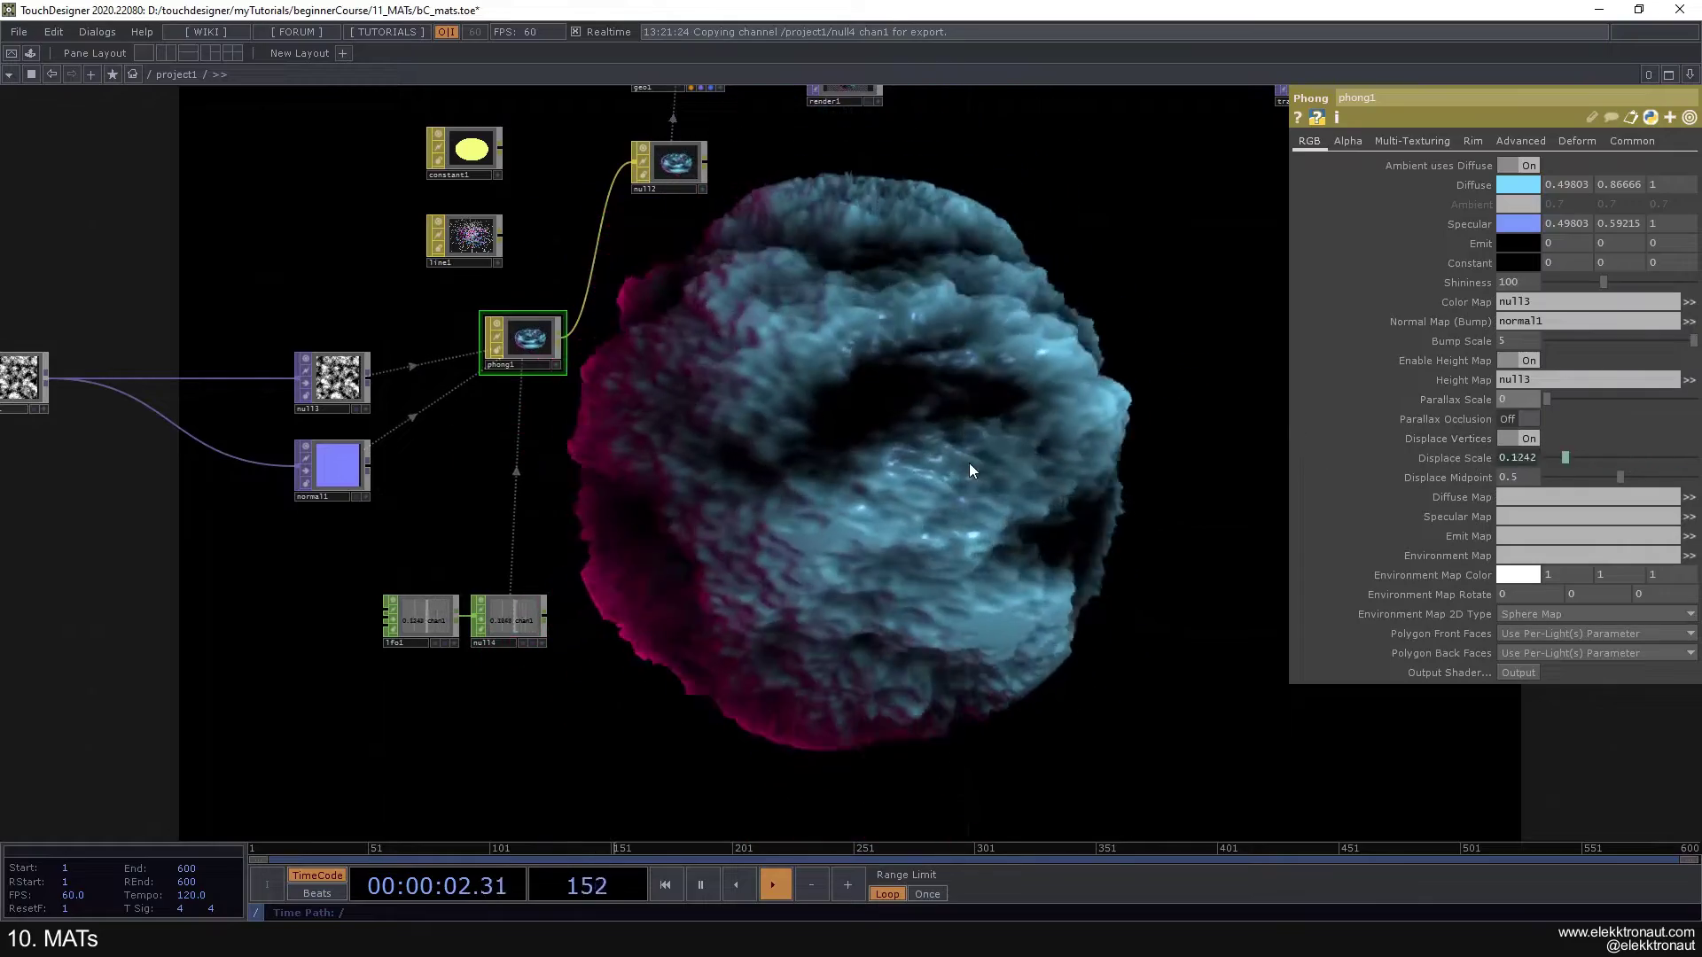
Step: Move phong1 together with its noise, normal map, null and LFO operators further down in the network
scroll(941, 365, "down", 4)
left_click_drag(937, 346, 887, 460)
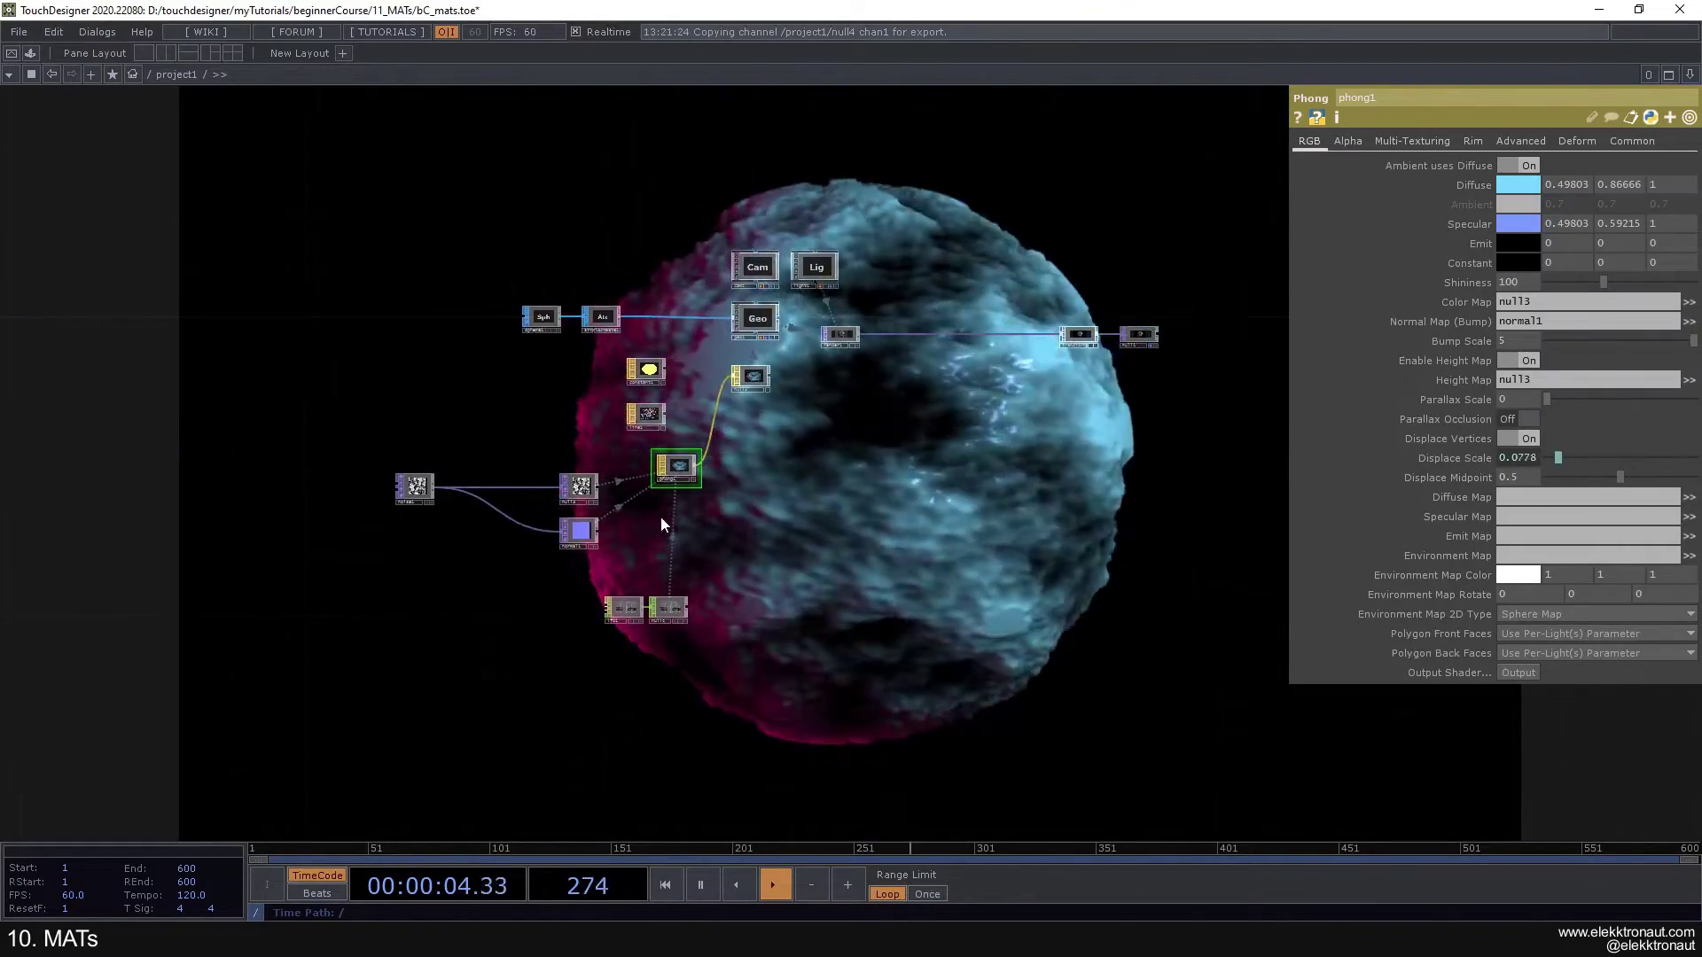
left_click_drag(802, 646, 322, 427)
left_click_drag(664, 464, 666, 570)
scroll(725, 477, "up", 4)
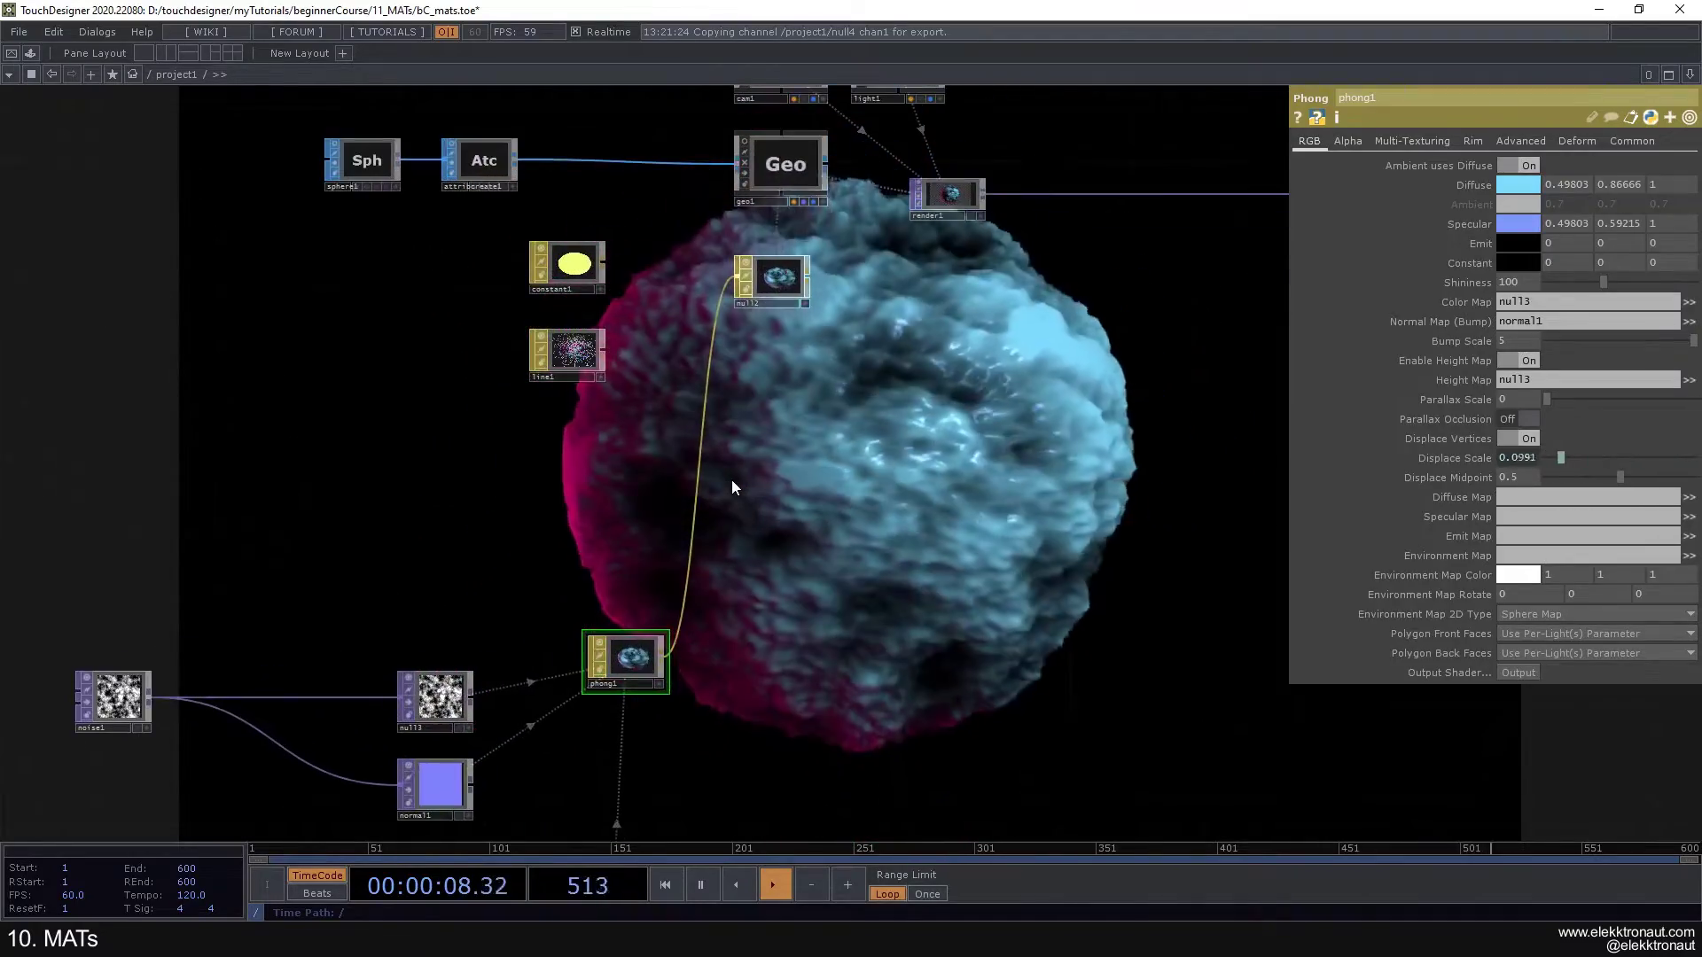
left_click_drag(802, 432, 964, 440)
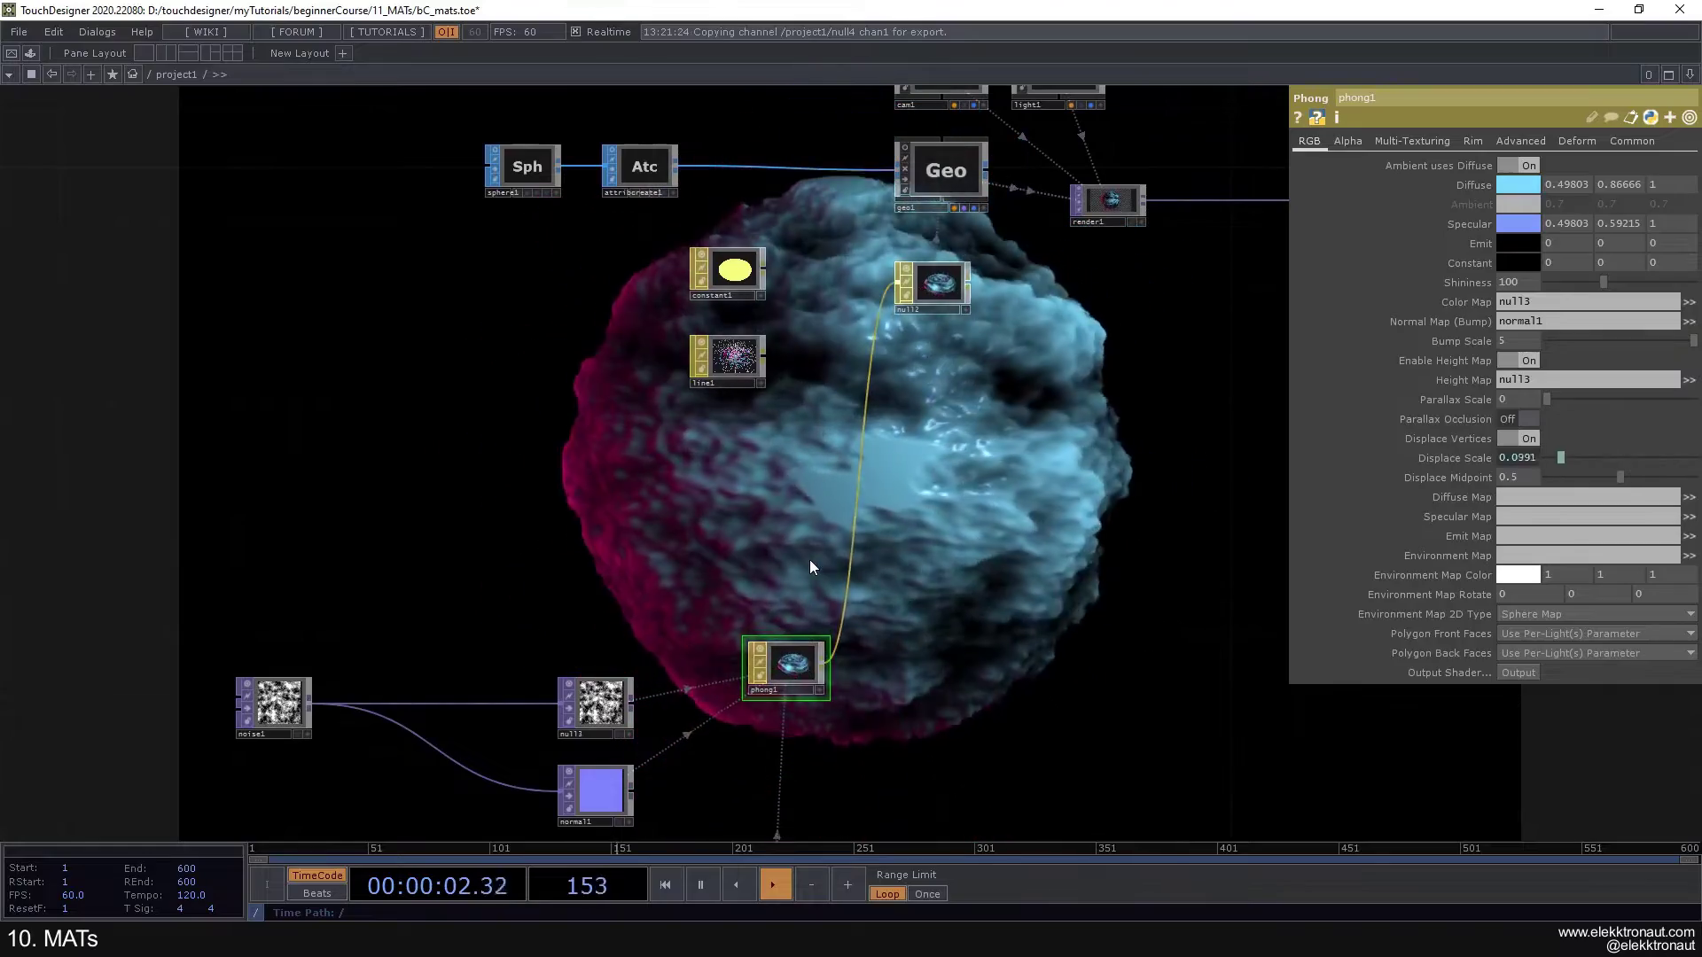
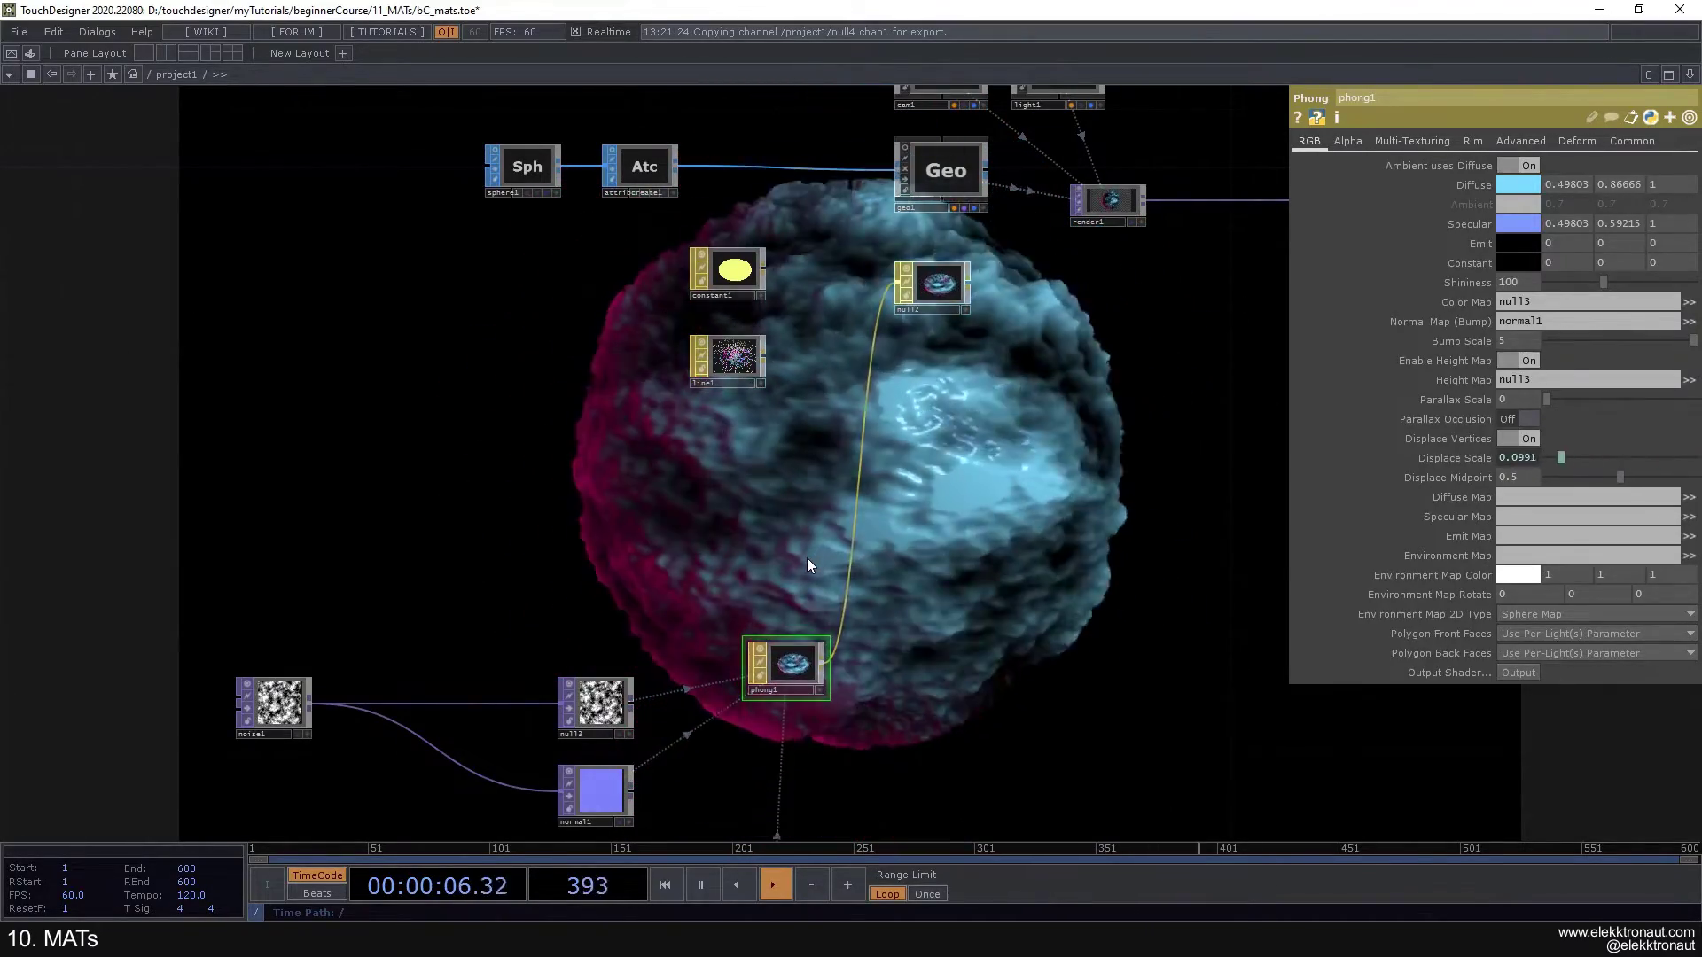
Step: Switch to the browser and compare the TouchDesigner documentation pages for the PBR MAT and the Phong MAT
left_click_drag(769, 539, 718, 492)
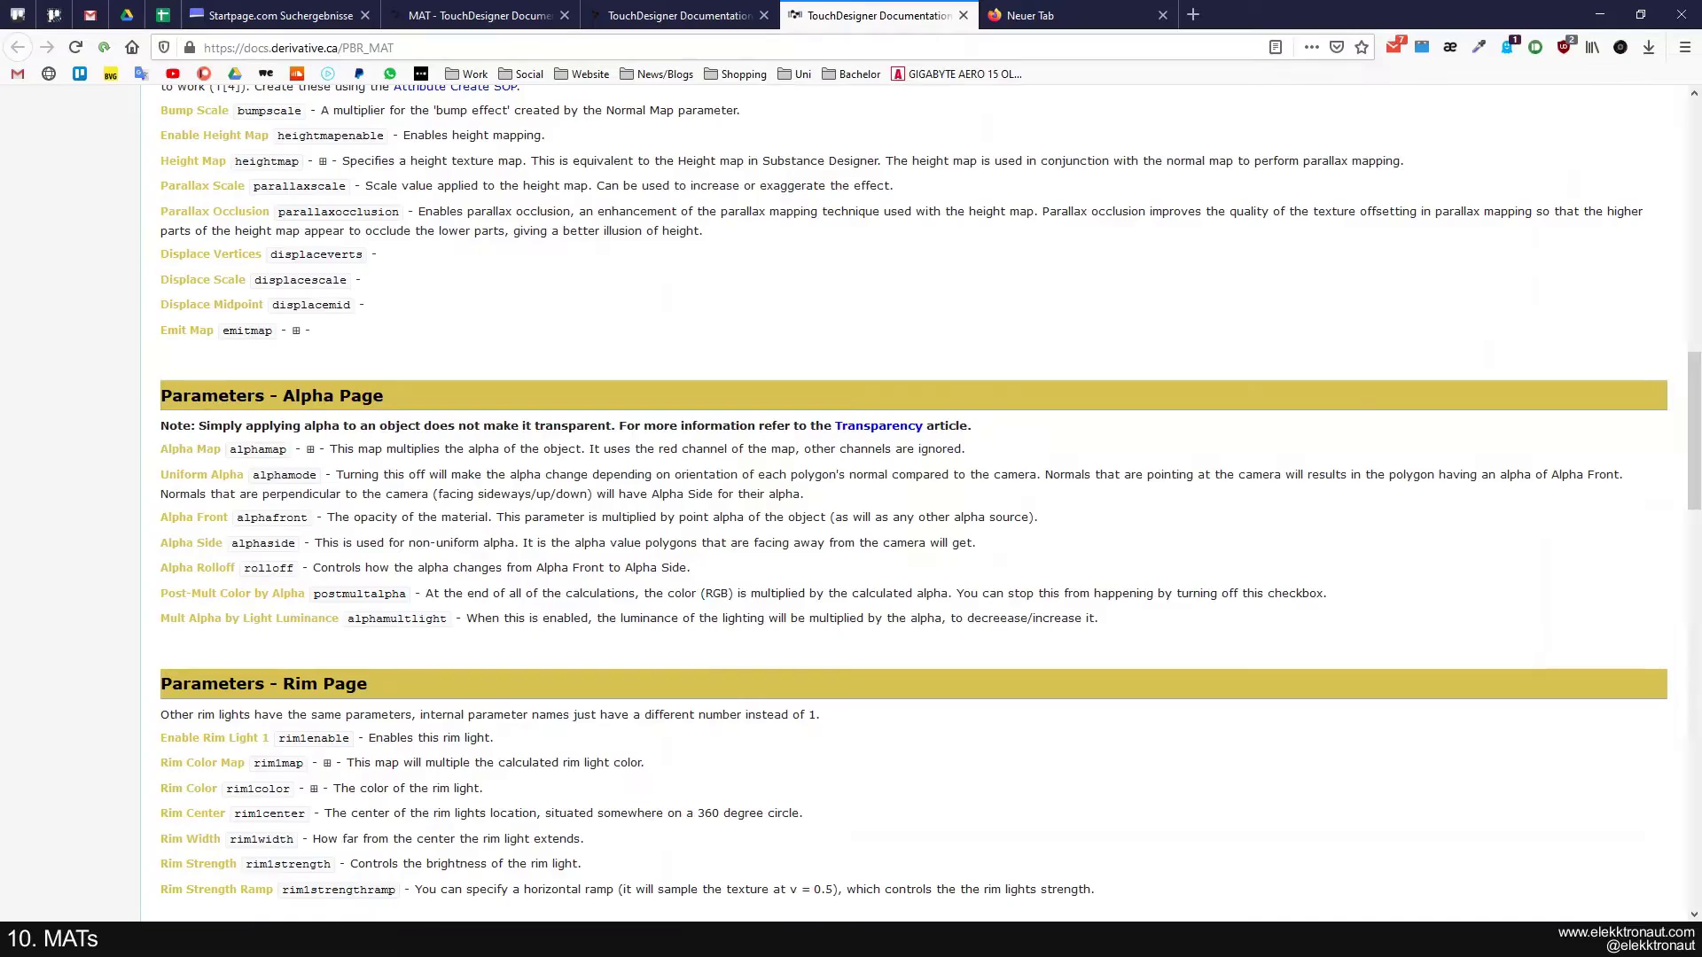
scroll(585, 437, "up", 20)
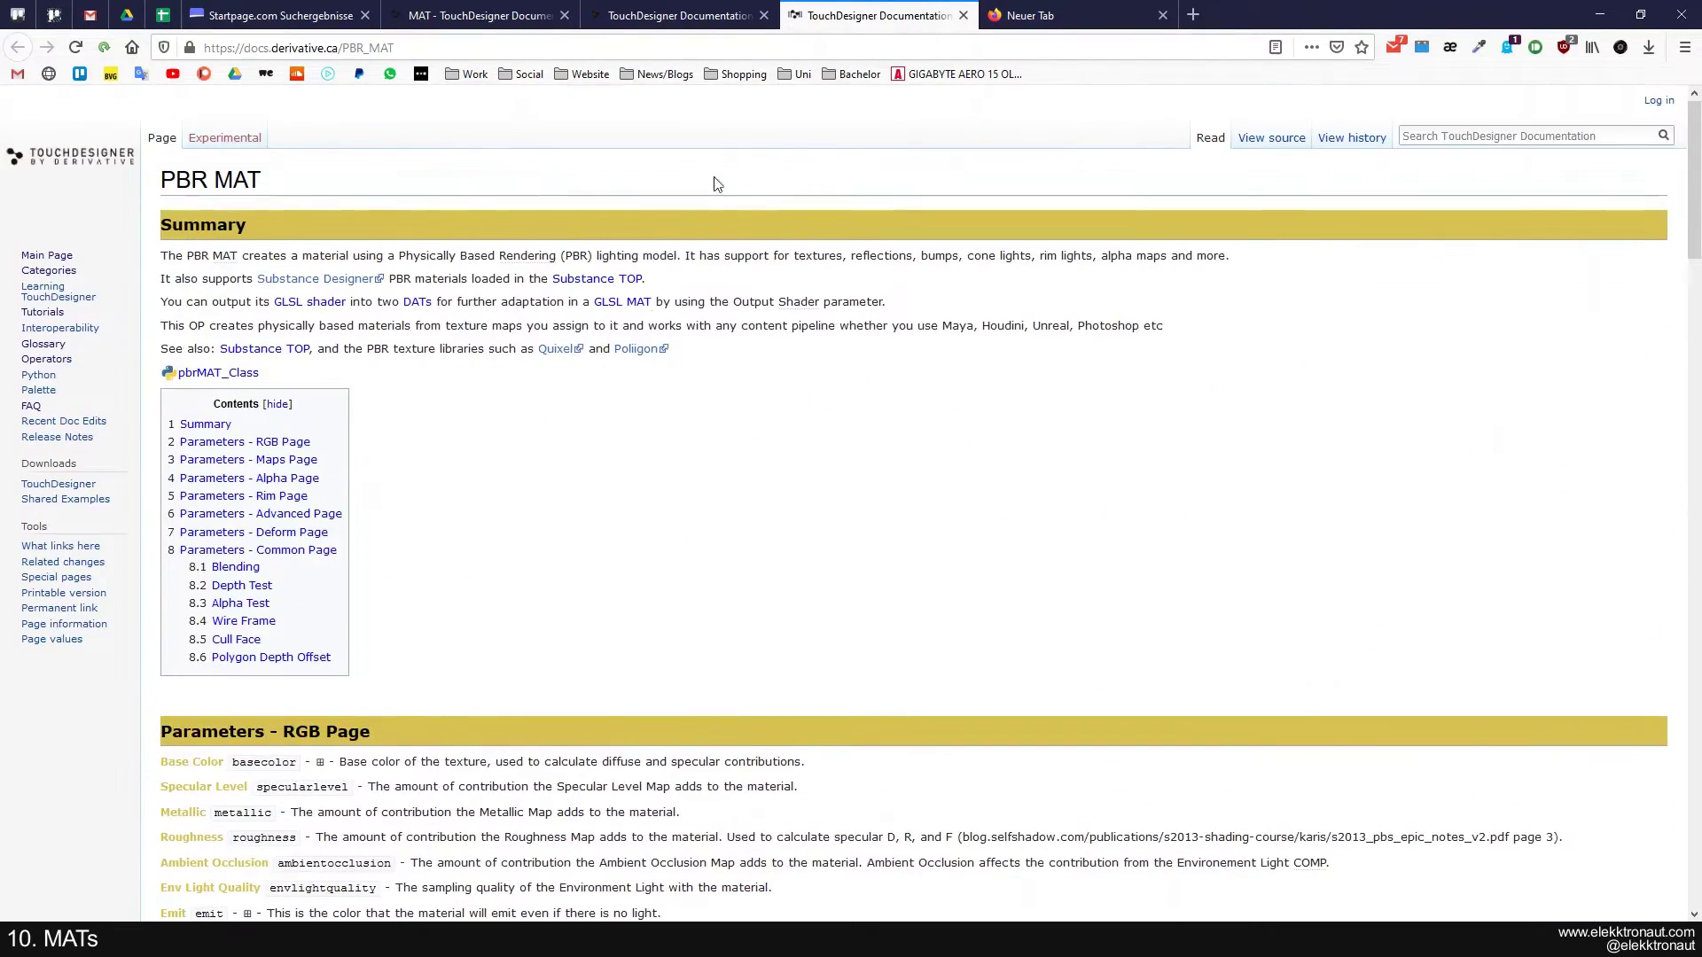
left_click(700, 7)
key("ctrl+shift+Tab")
key("ctrl+Tab")
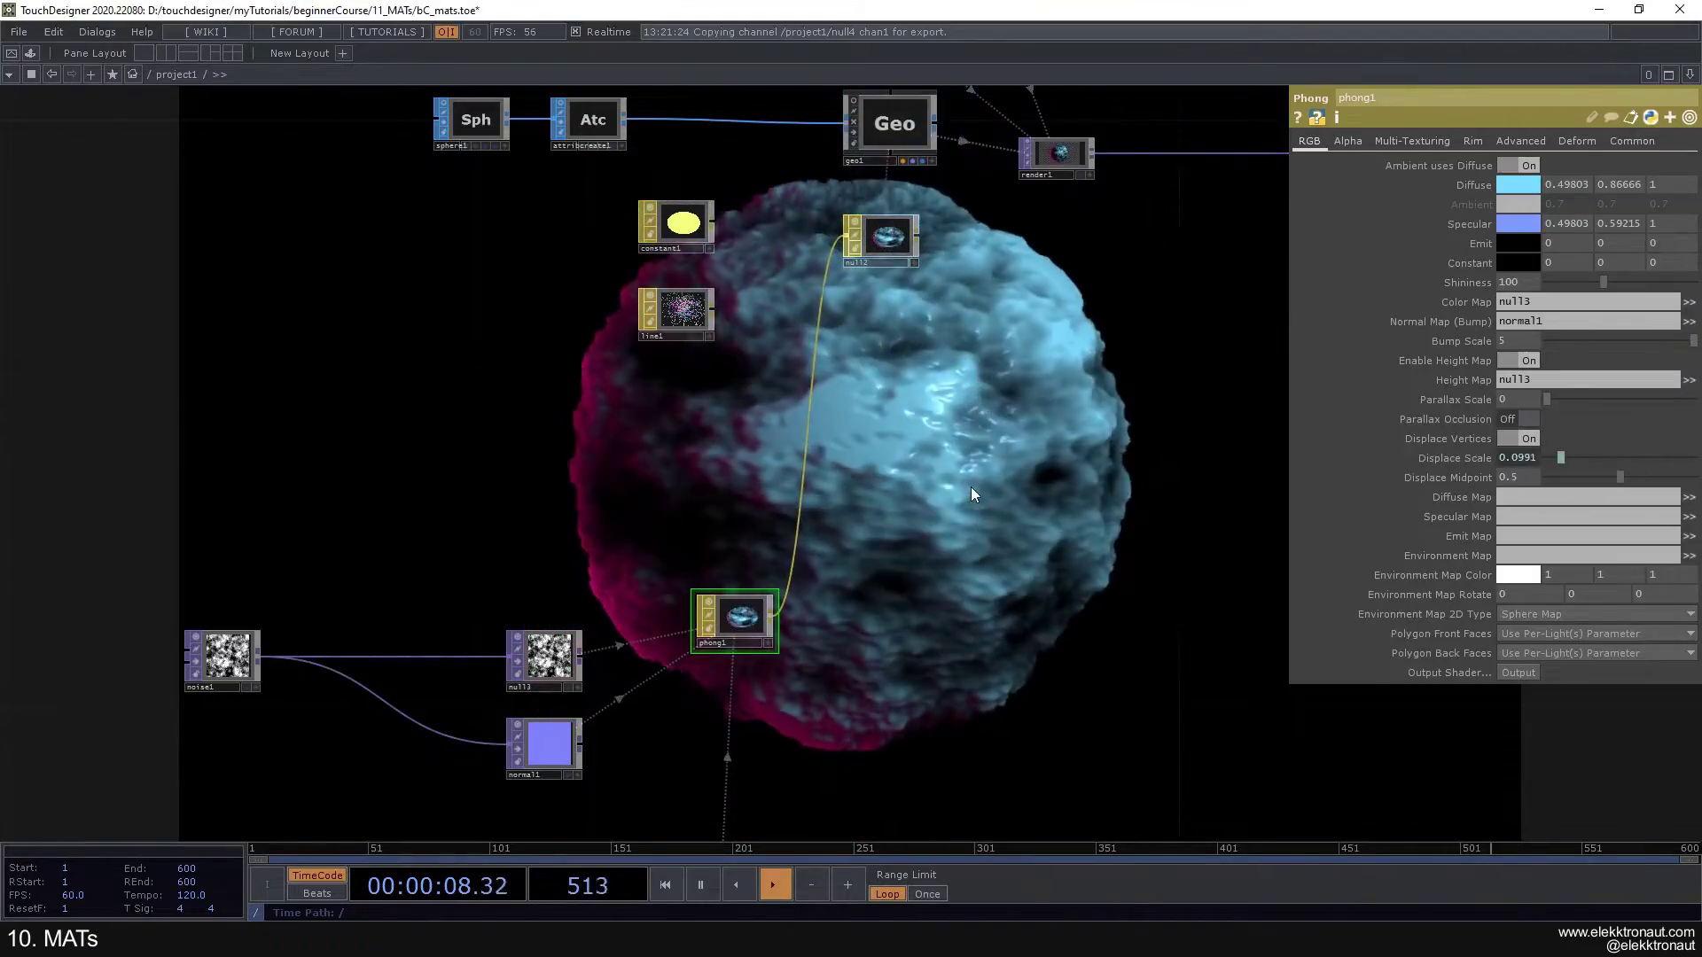
left_click_drag(773, 216, 787, 230)
left_click_drag(664, 505, 729, 559)
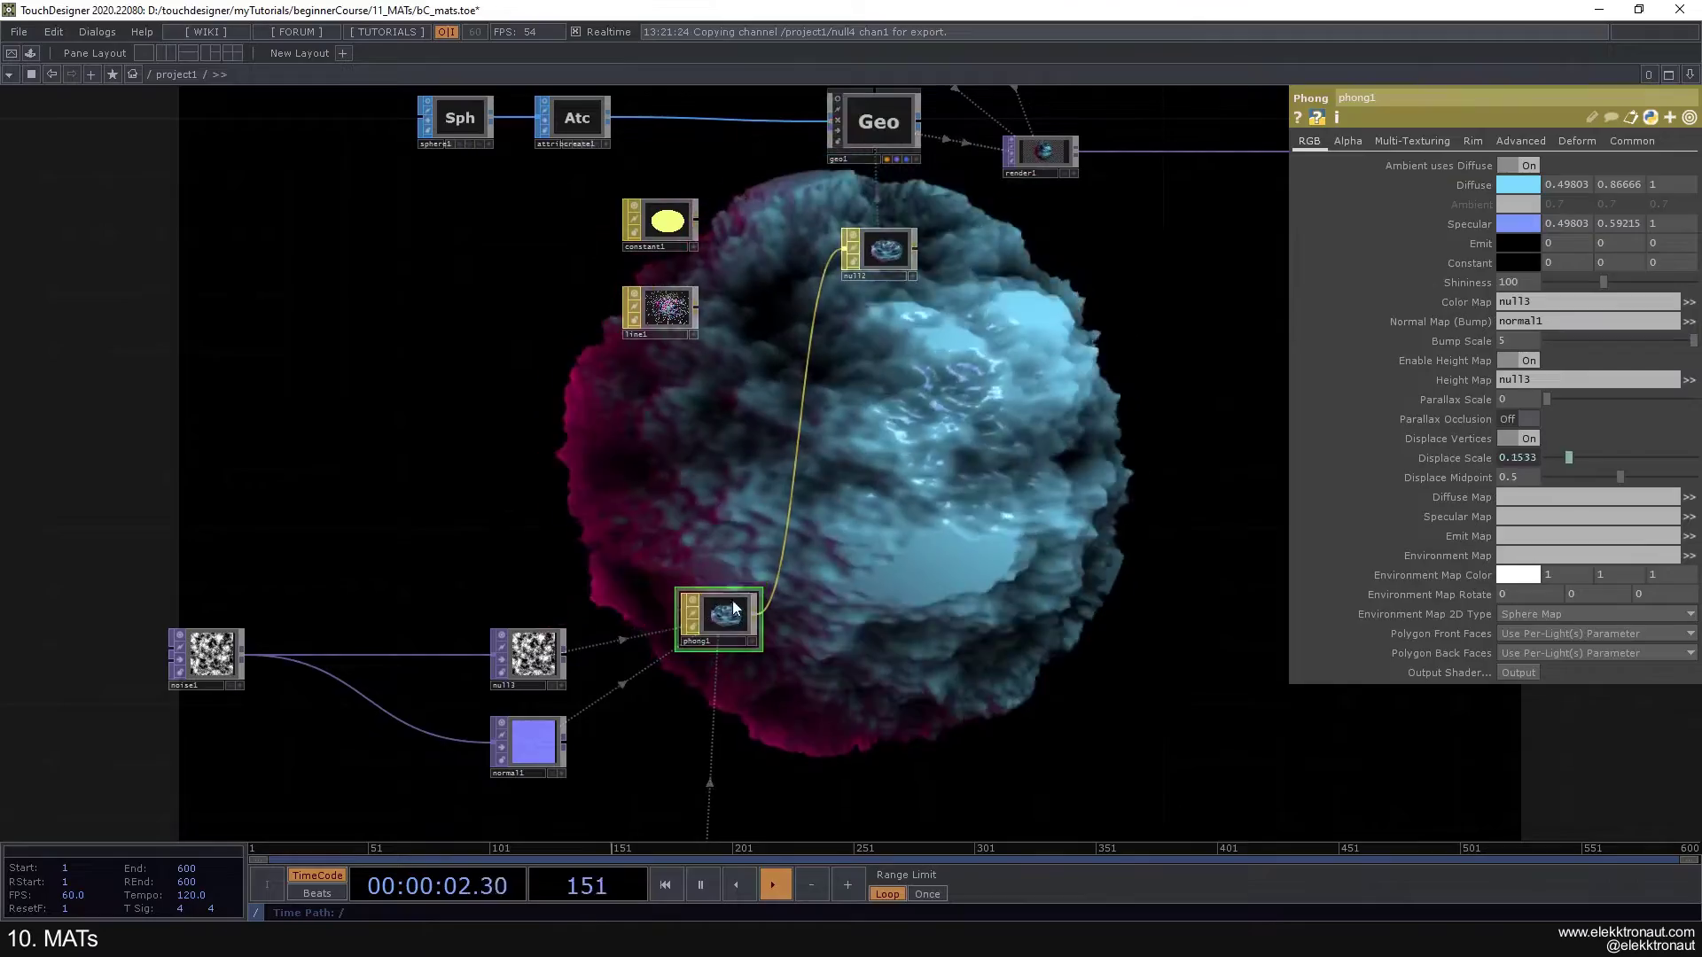
scroll(728, 559, "up", 3)
scroll(732, 606, "down", 3)
scroll(791, 536, "up", 8)
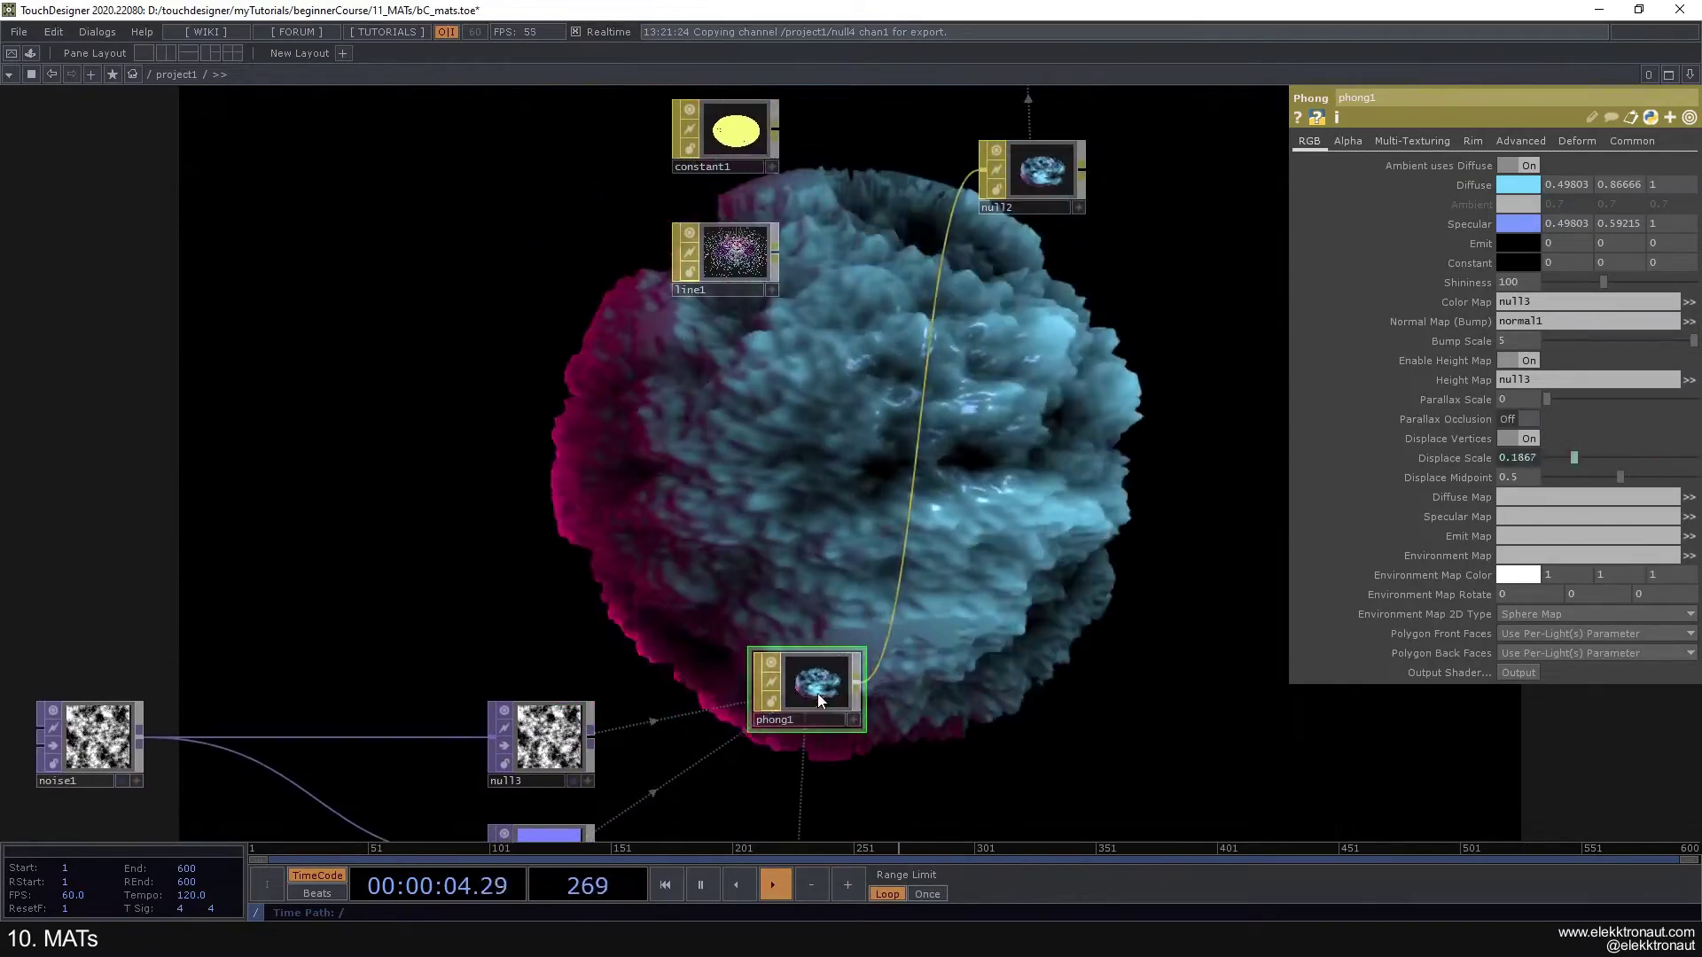
scroll(709, 558, "down", 5)
left_click_drag(684, 478, 755, 537)
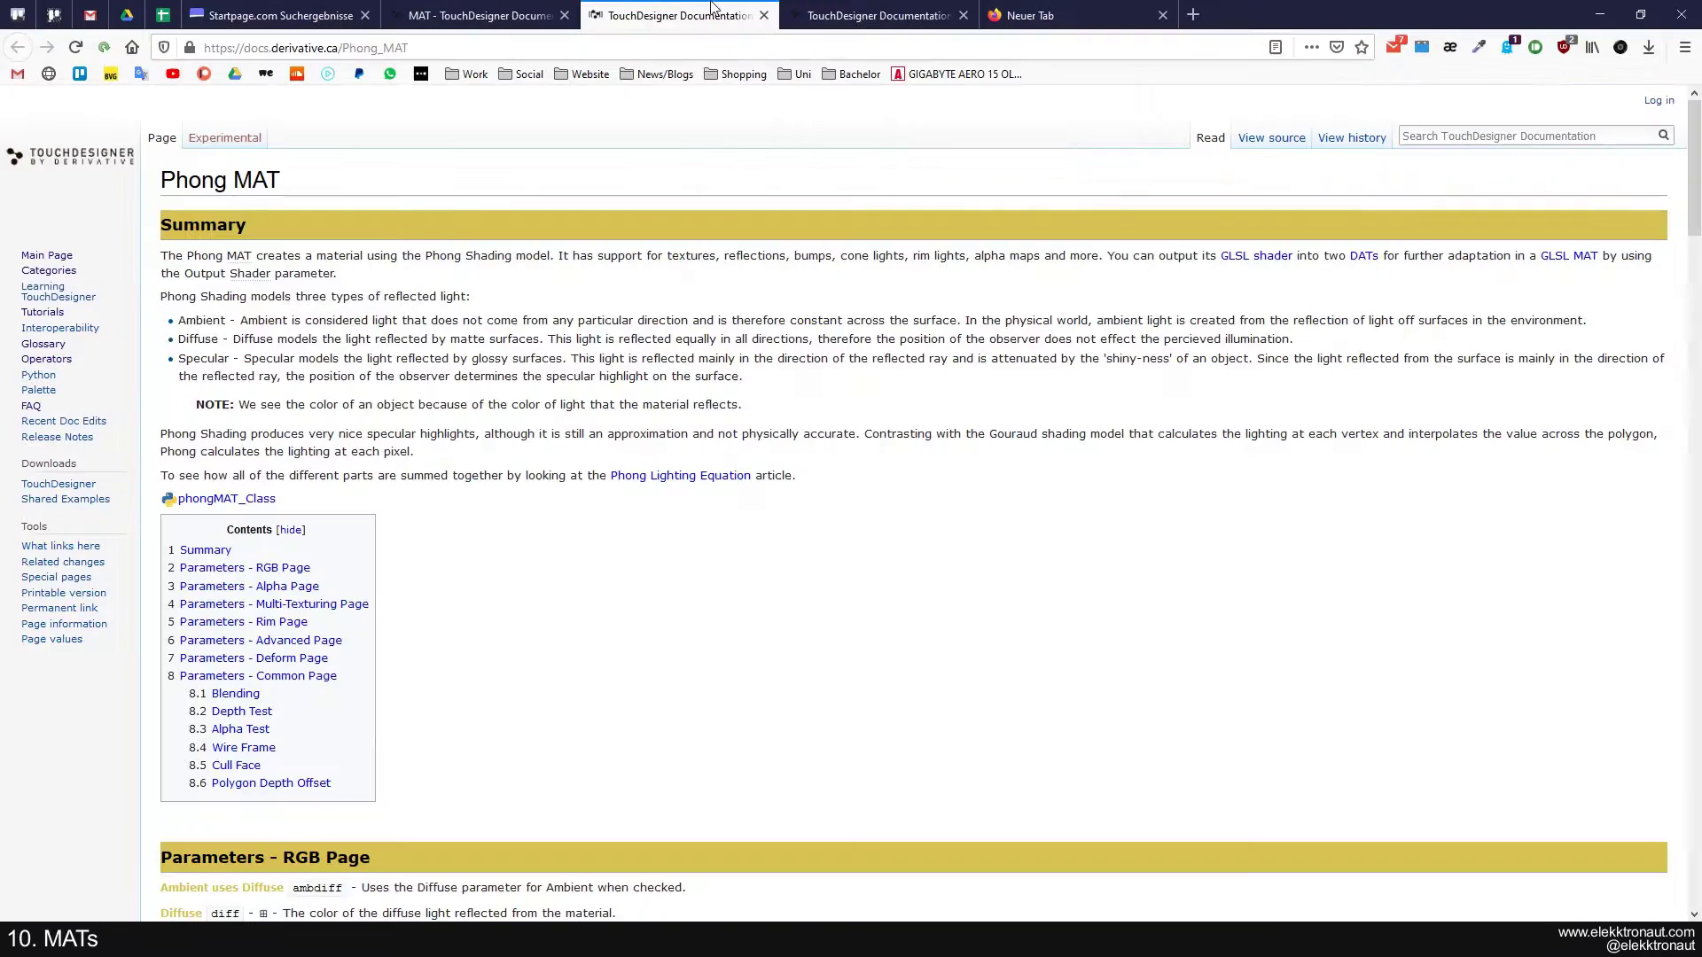
left_click(832, 11)
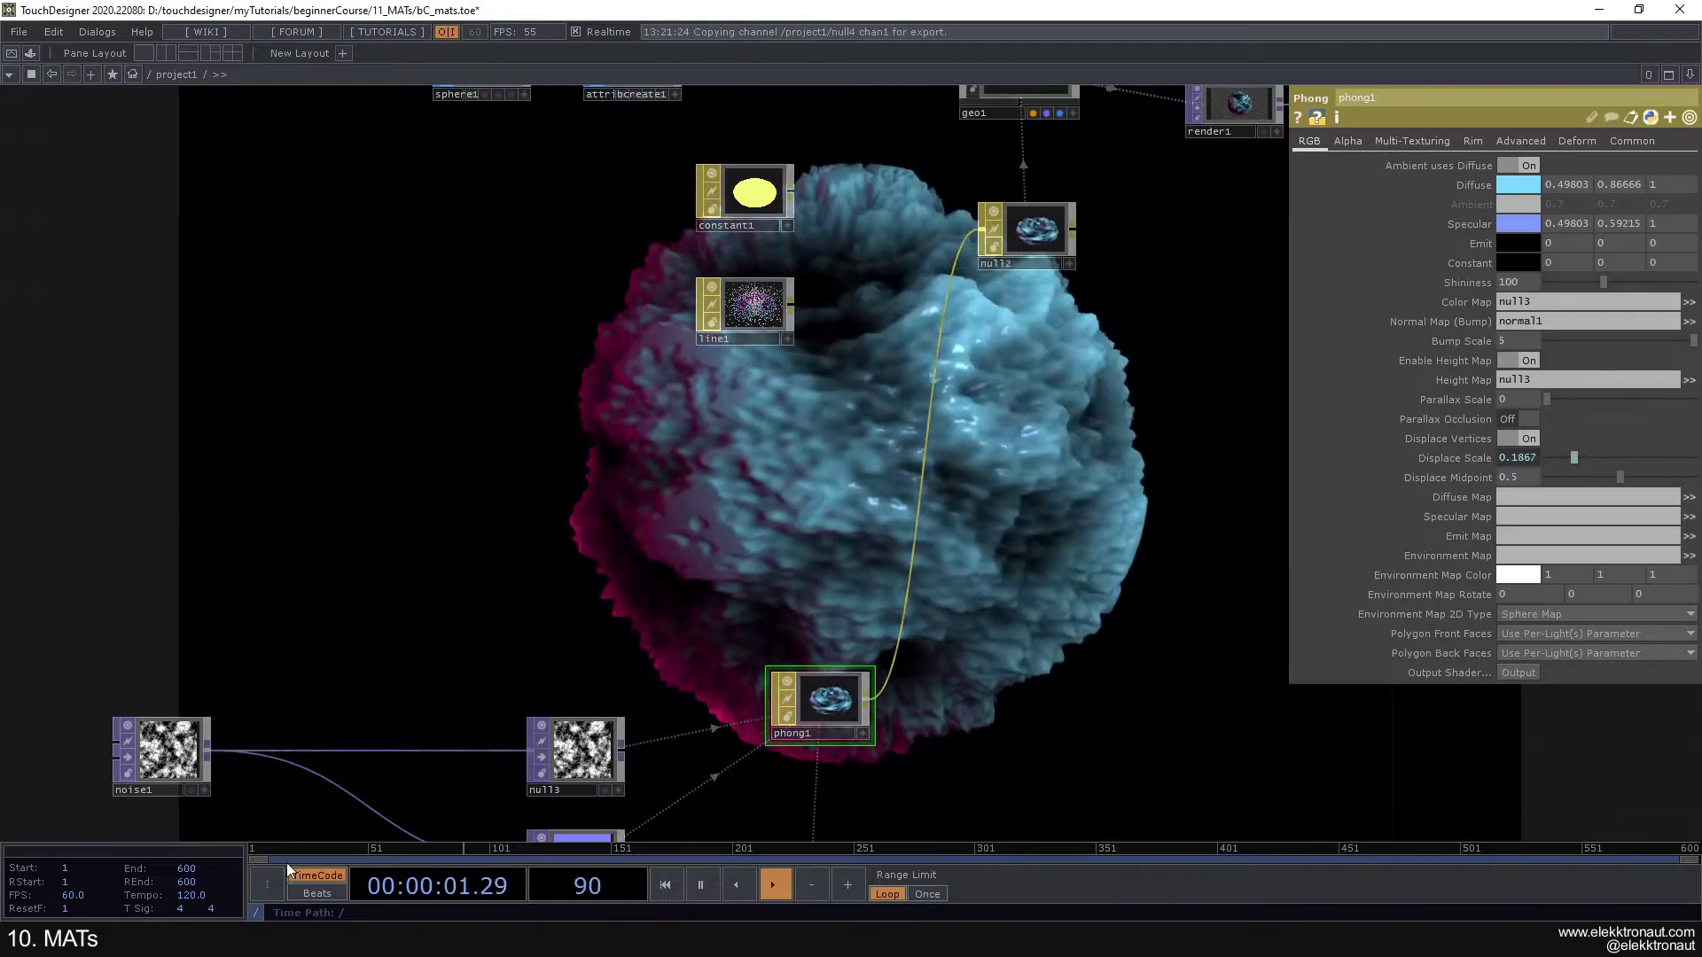
Step: In TouchDesigner, add a PBR MAT below line1 and connect it to null2 in place of phong1
left_click_drag(684, 478, 755, 406)
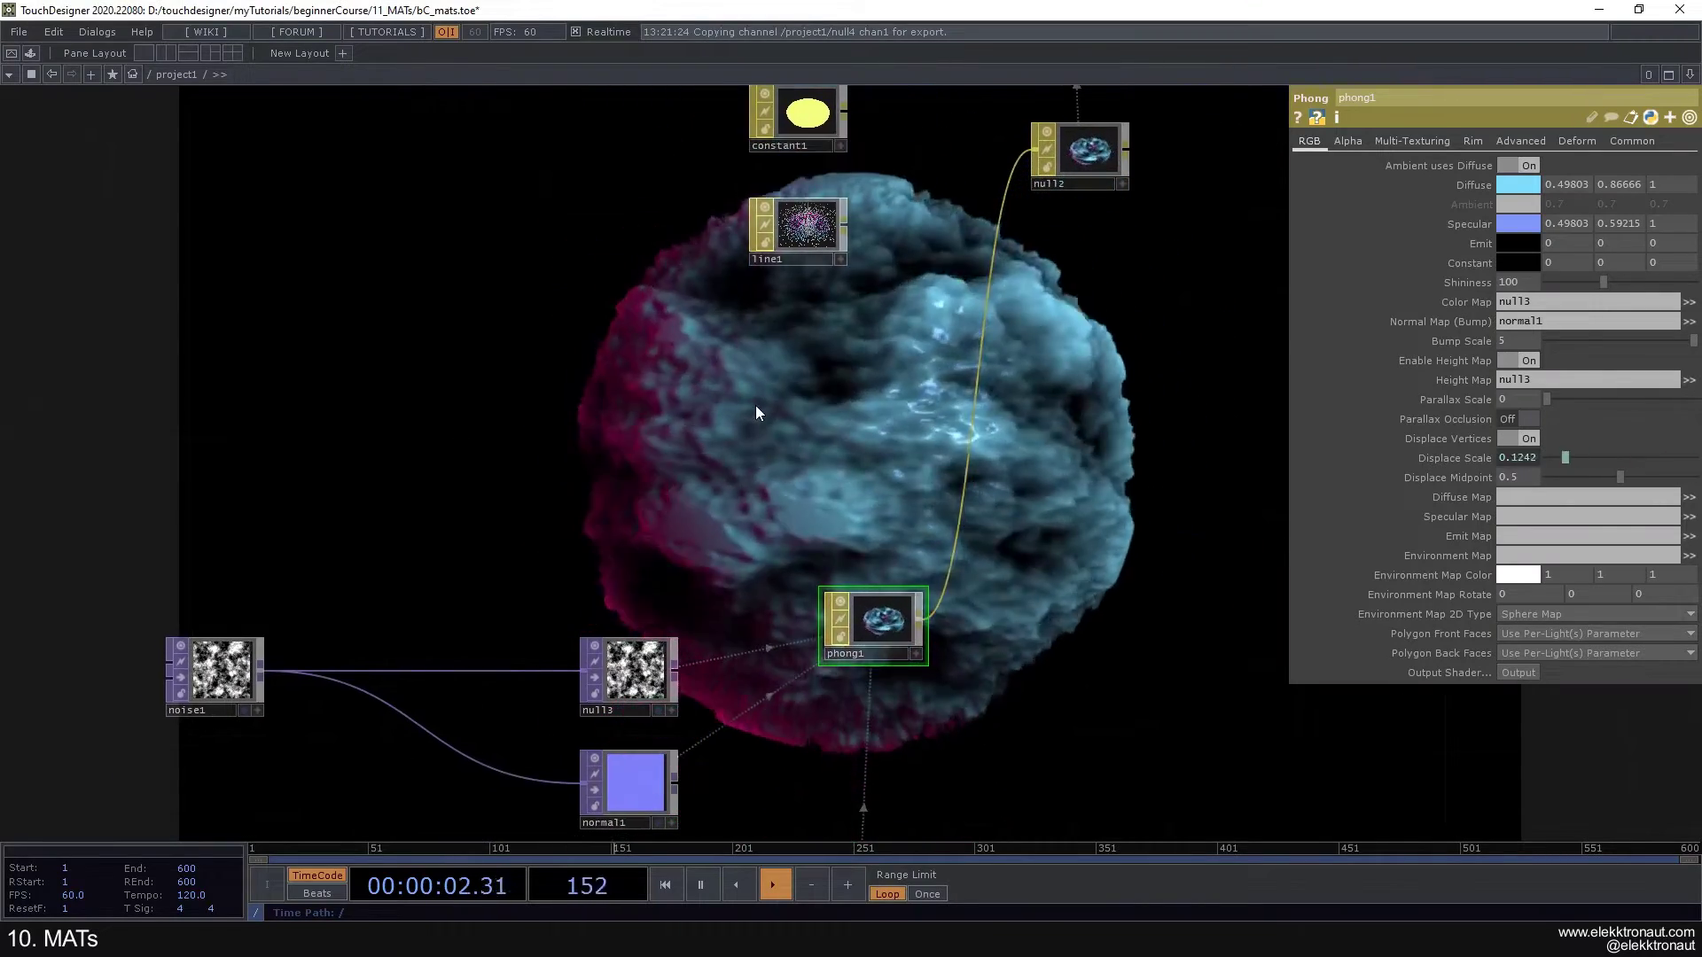
left_click_drag(723, 476, 621, 414)
key("Tab")
type("p")
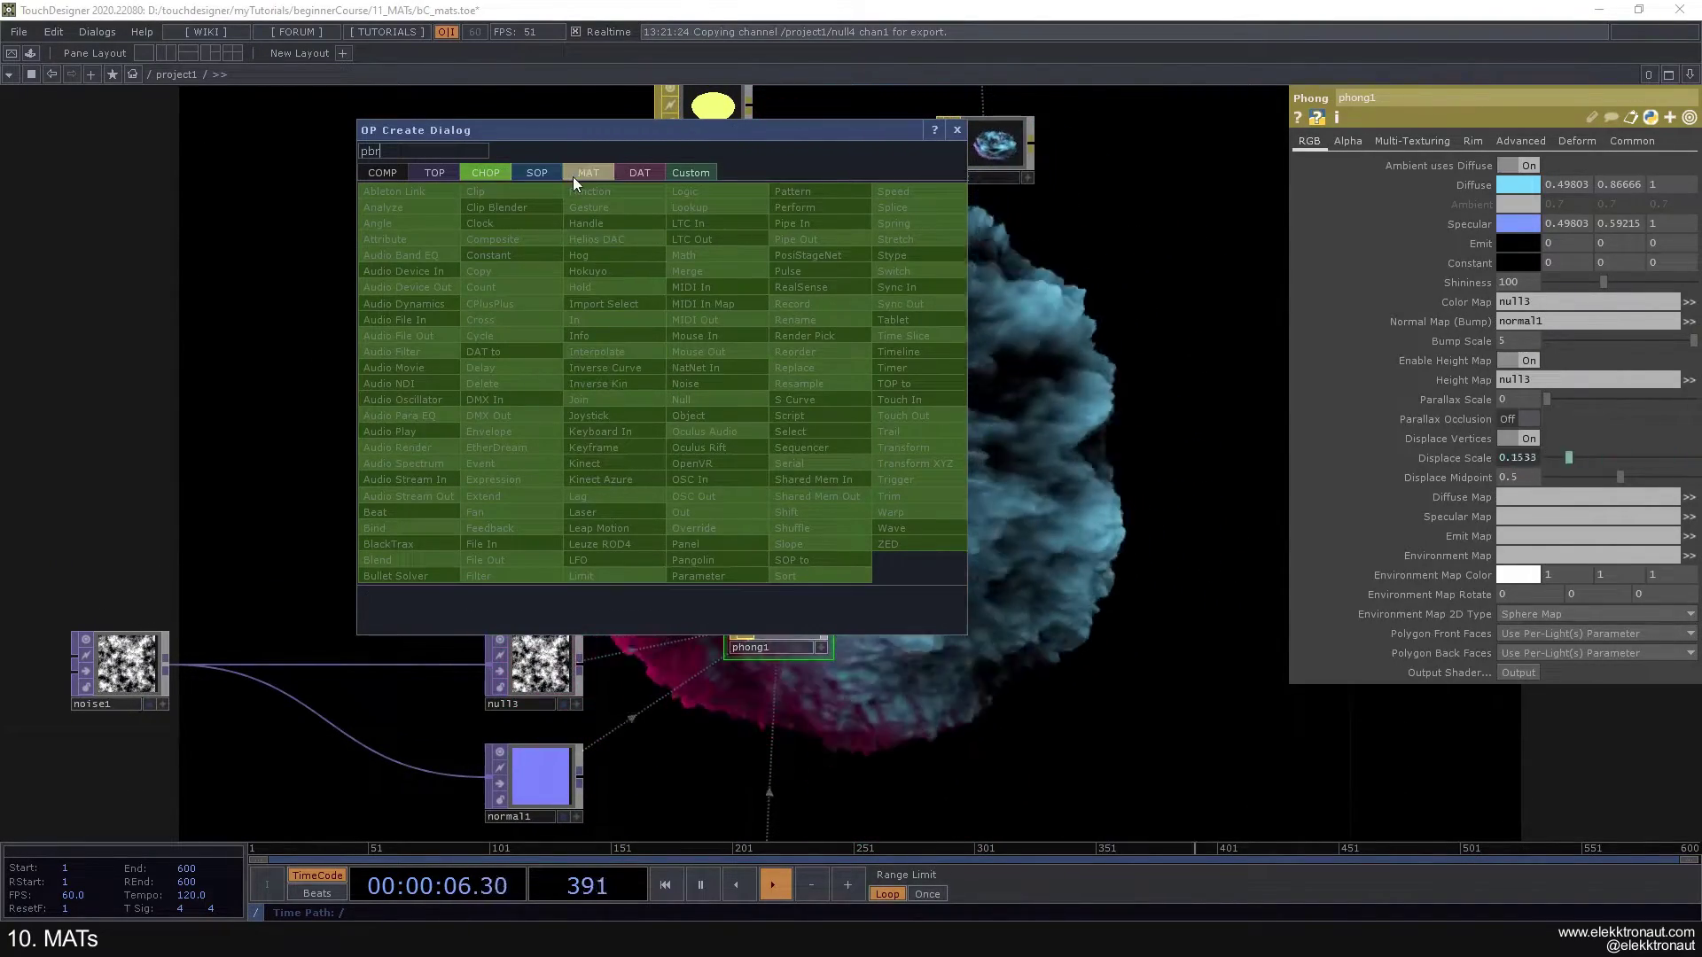
type("br")
left_click(411, 304)
left_click(702, 359)
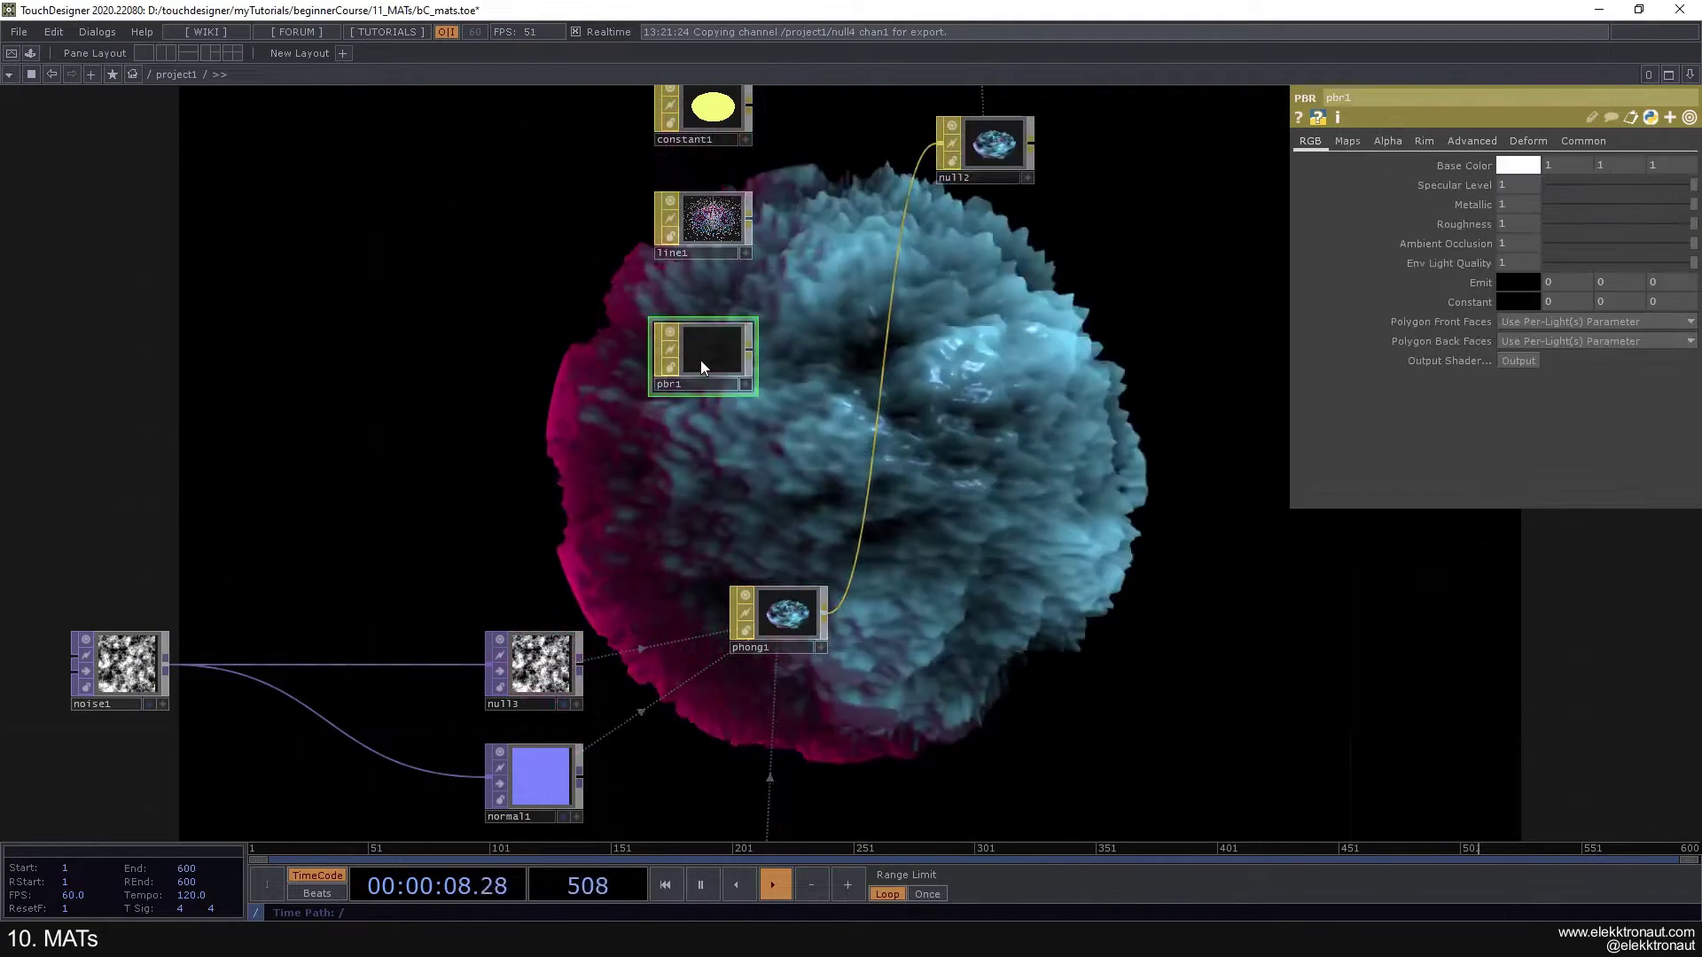
left_click_drag(747, 352, 894, 290)
Step: Add an Environment Light COMP above light1 in the network
left_click_drag(817, 465, 765, 553)
left_click_drag(918, 485, 760, 637)
left_click_drag(994, 419, 928, 659)
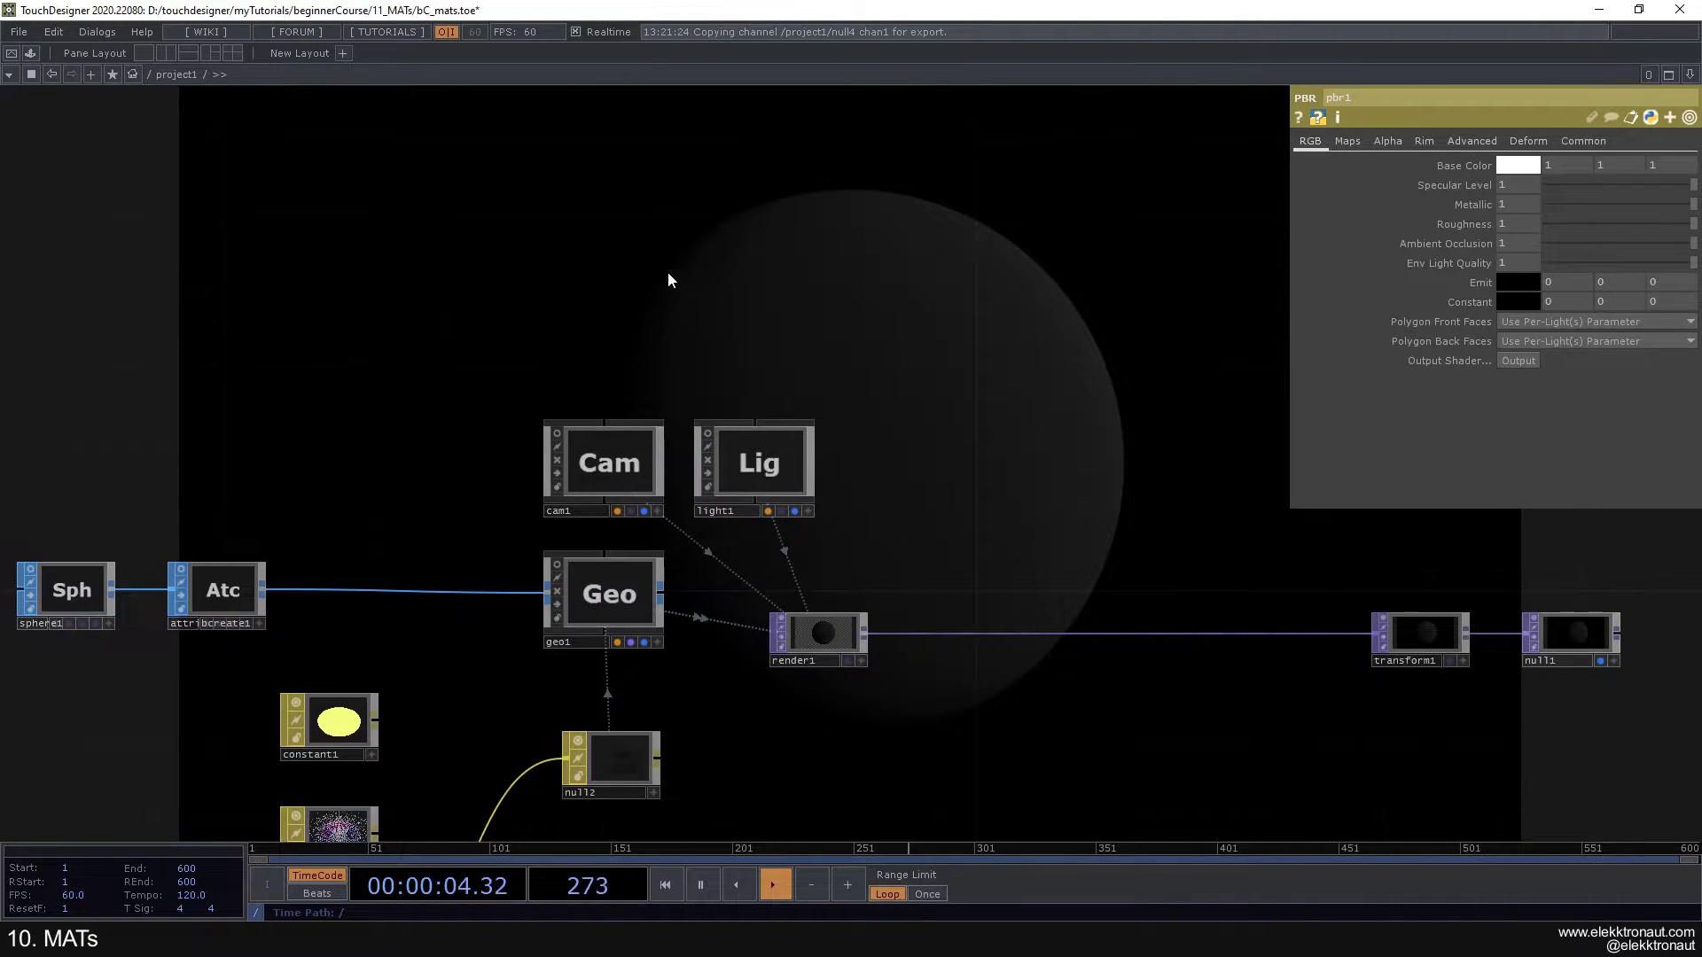
key("Tab")
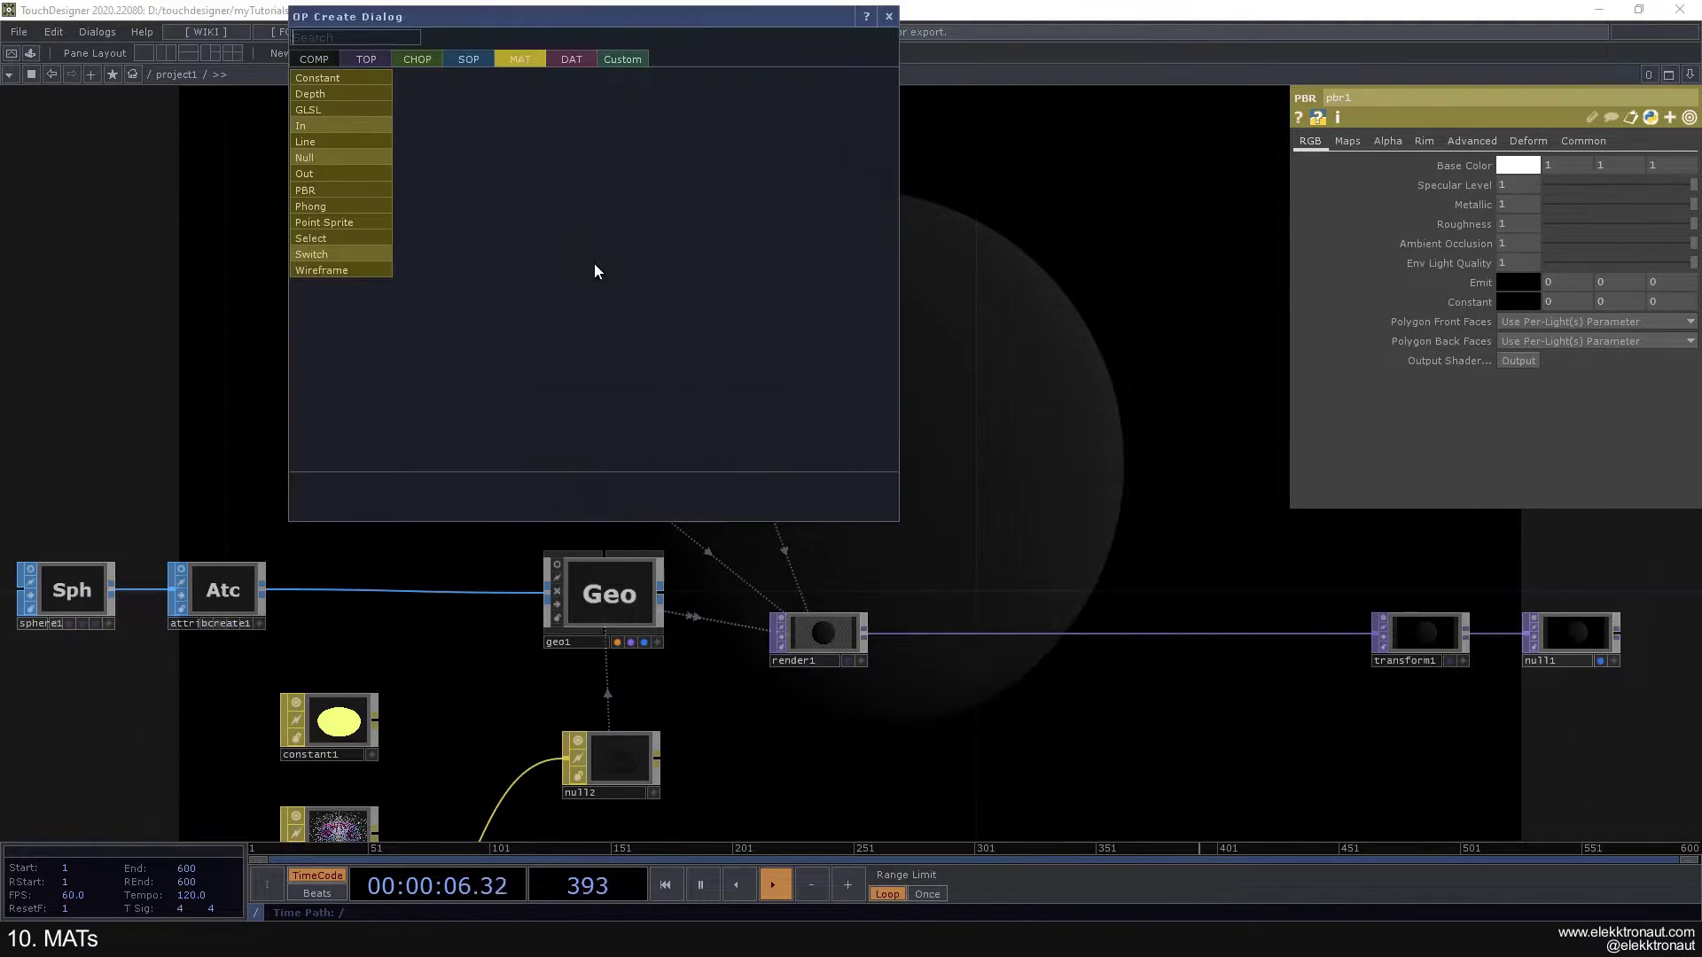
type("env")
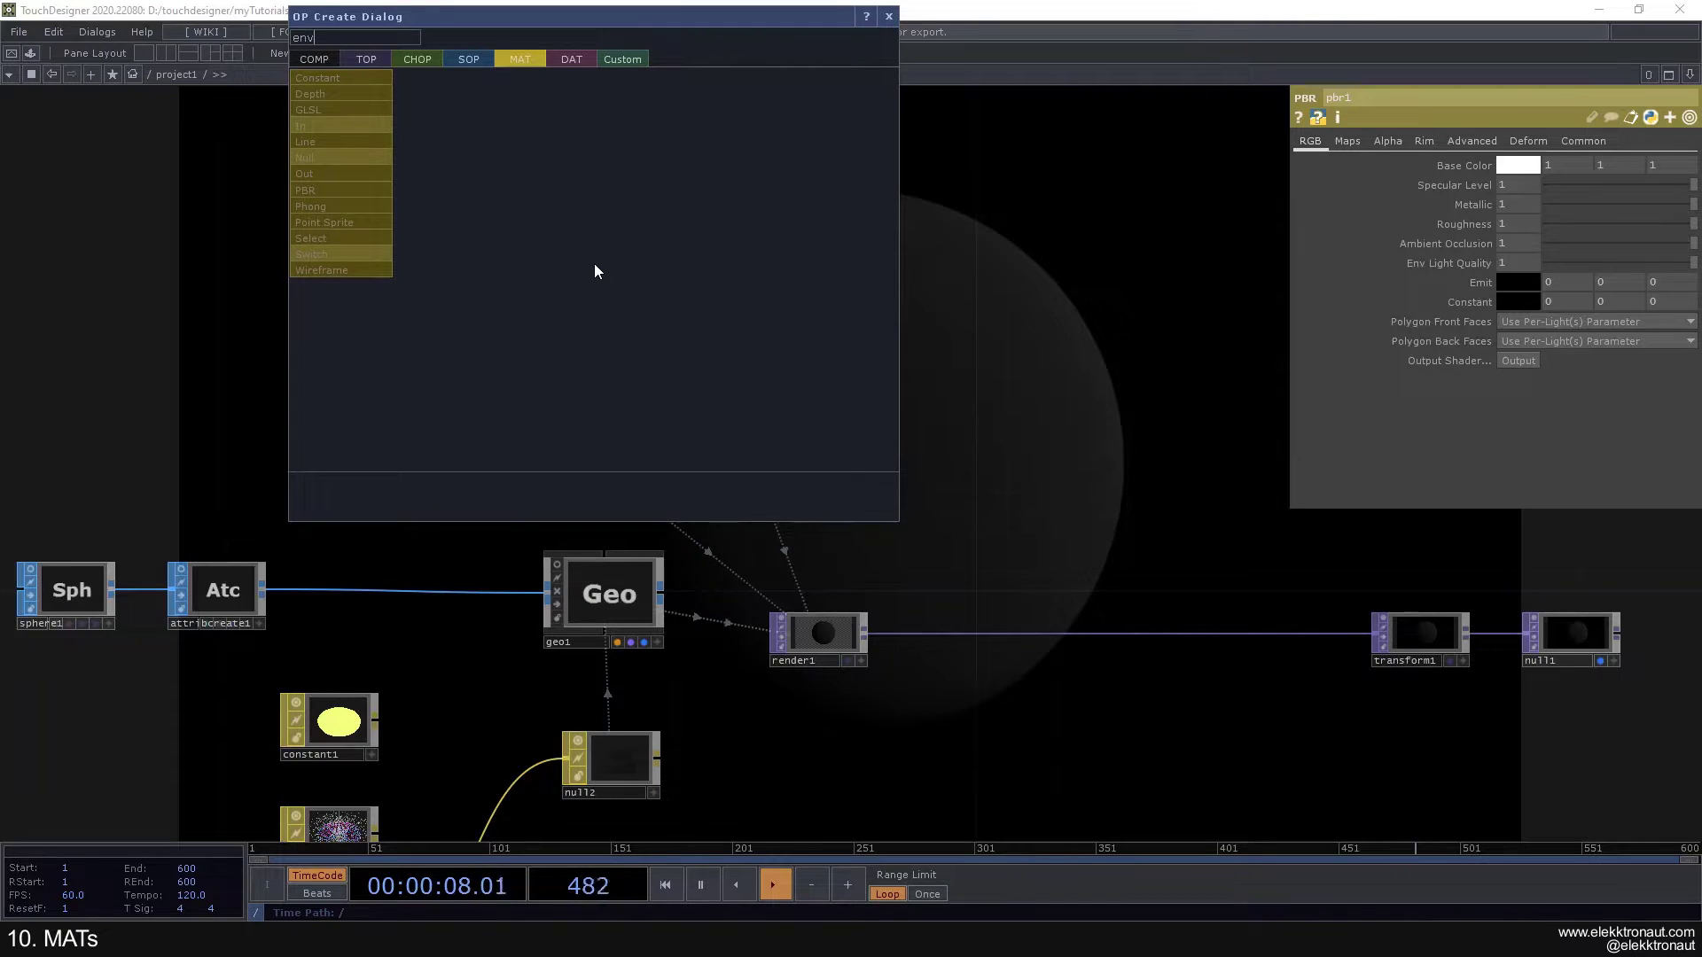
left_click(314, 60)
left_click(367, 174)
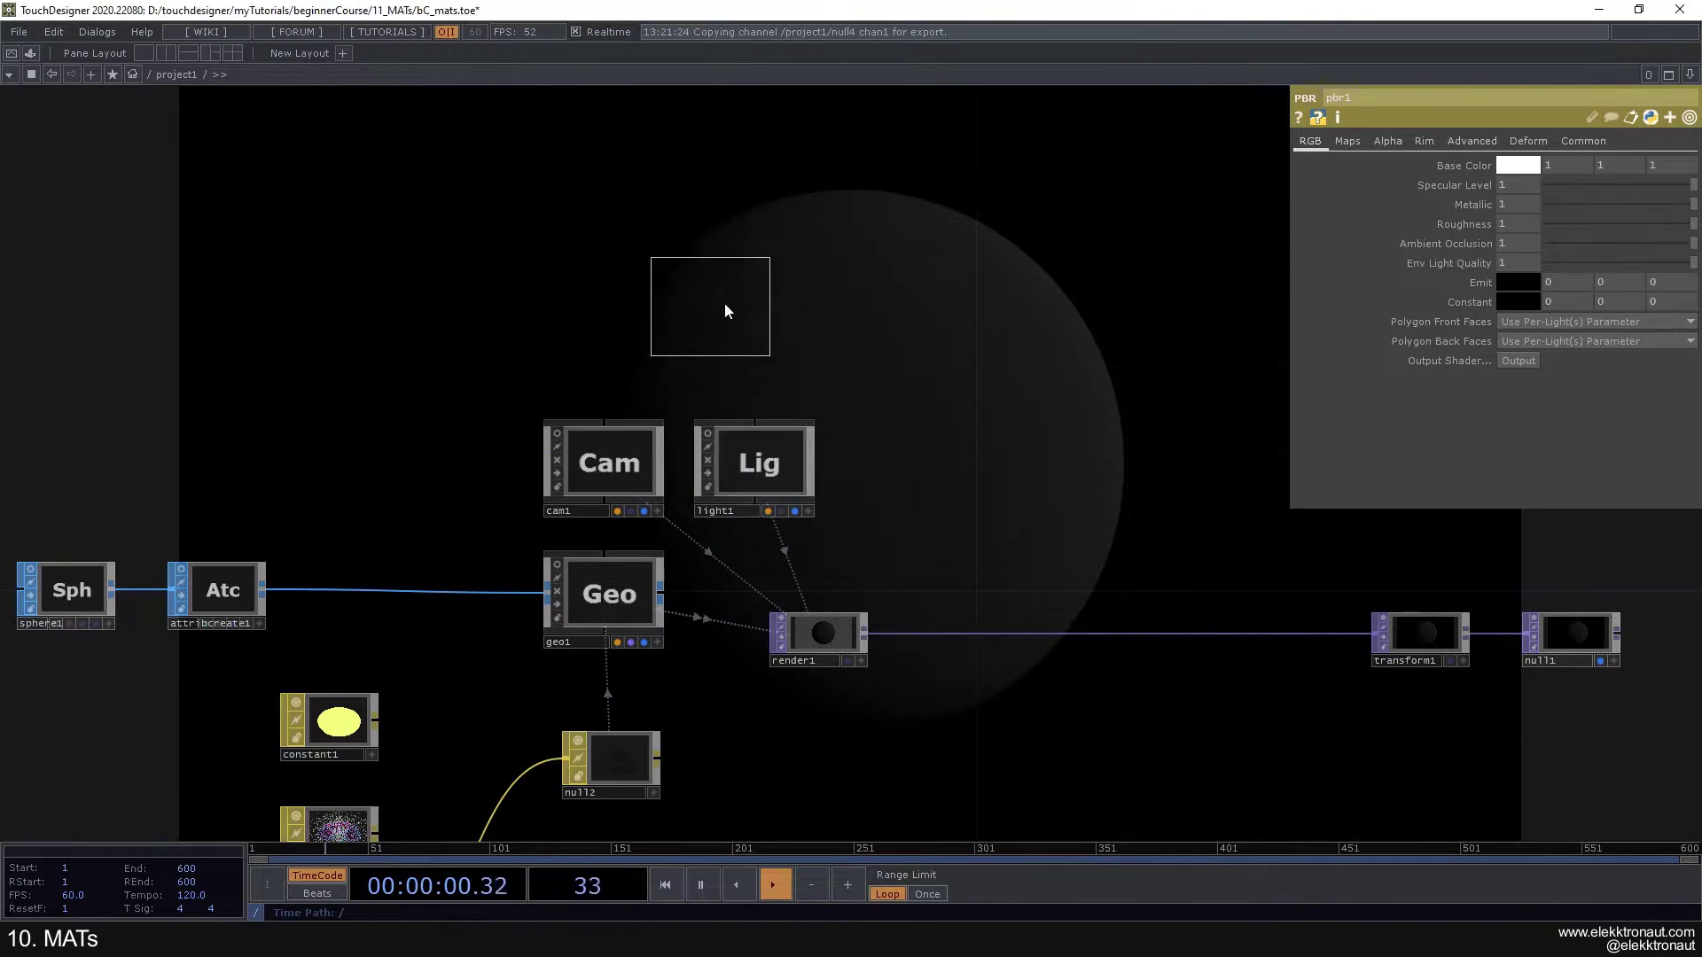
left_click(745, 246)
left_click_drag(631, 307, 720, 445)
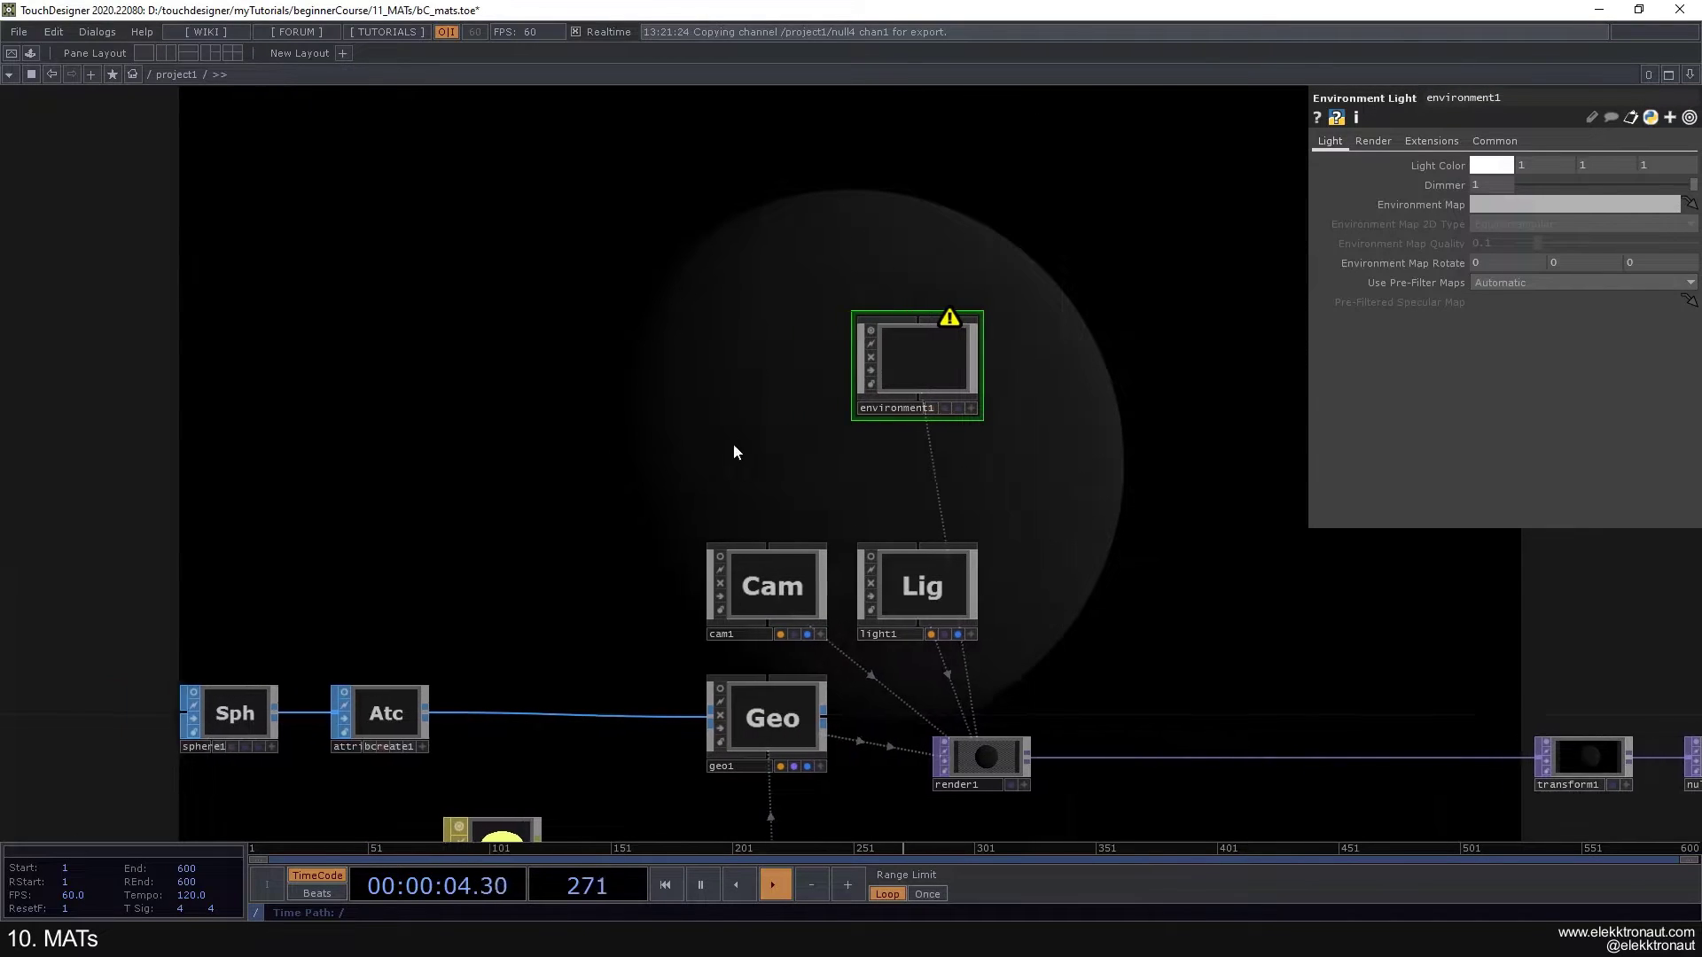
Step: Add a Movie File In TOP beside environment1 and load the sample image CloudyOcean_2Kx1K_8bit into it
left_click(1499, 205)
middle_click(943, 377)
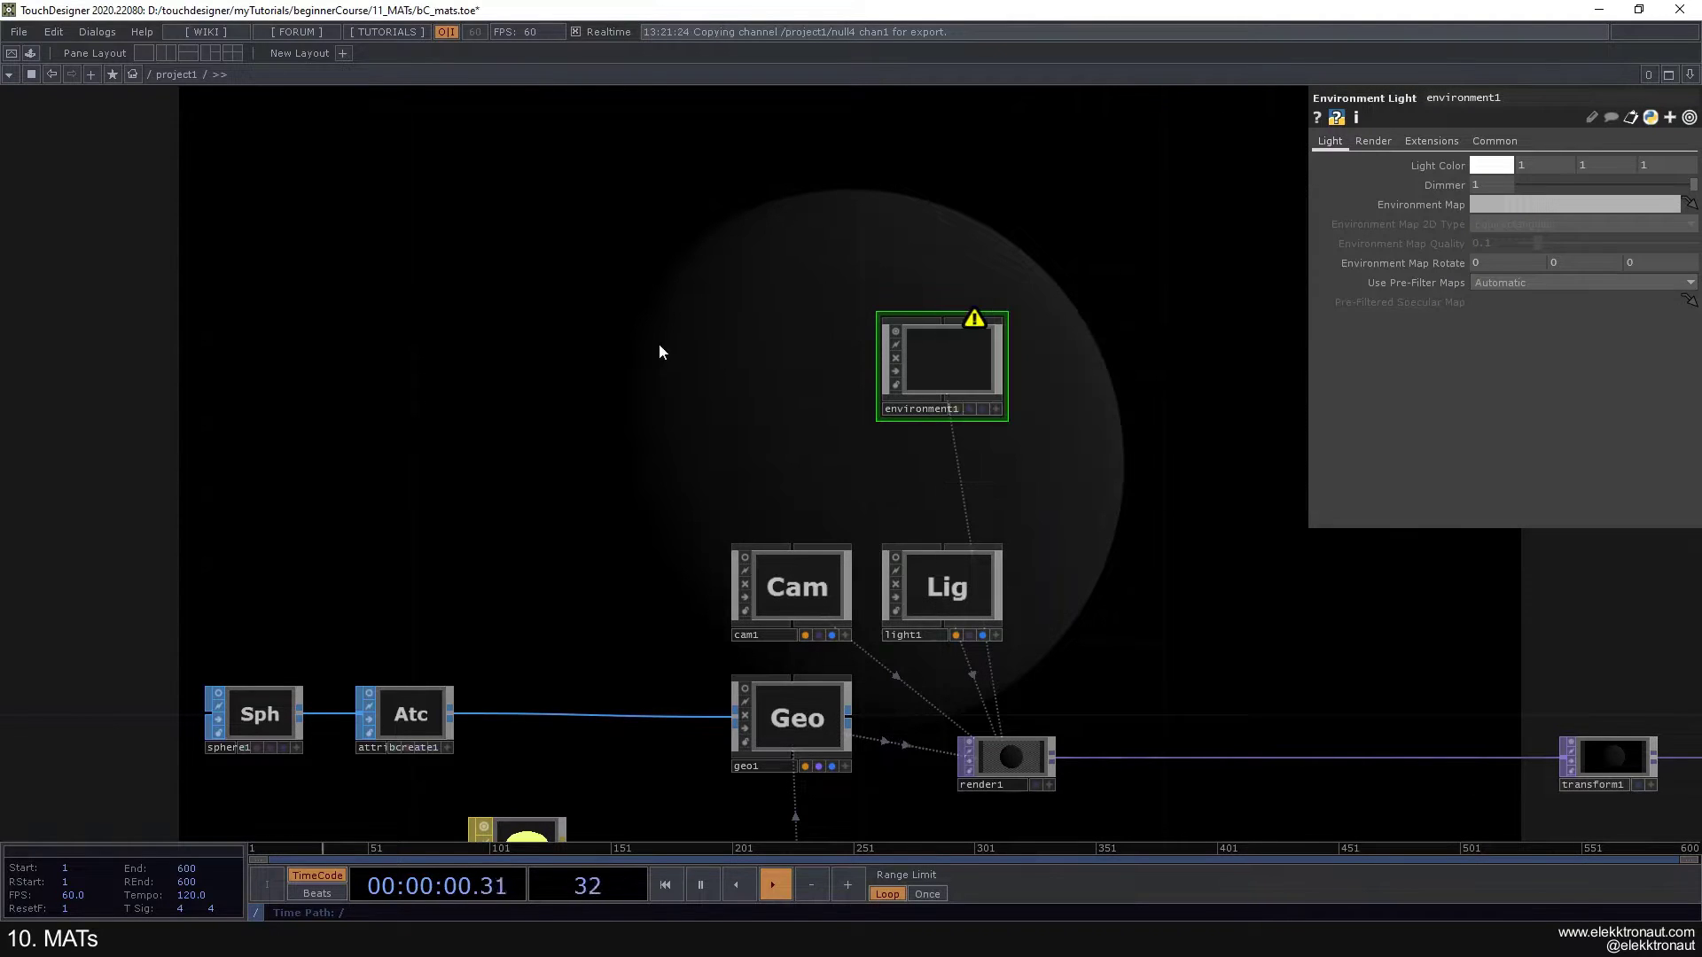
left_click_drag(662, 361, 690, 325)
key("Tab")
type("mo")
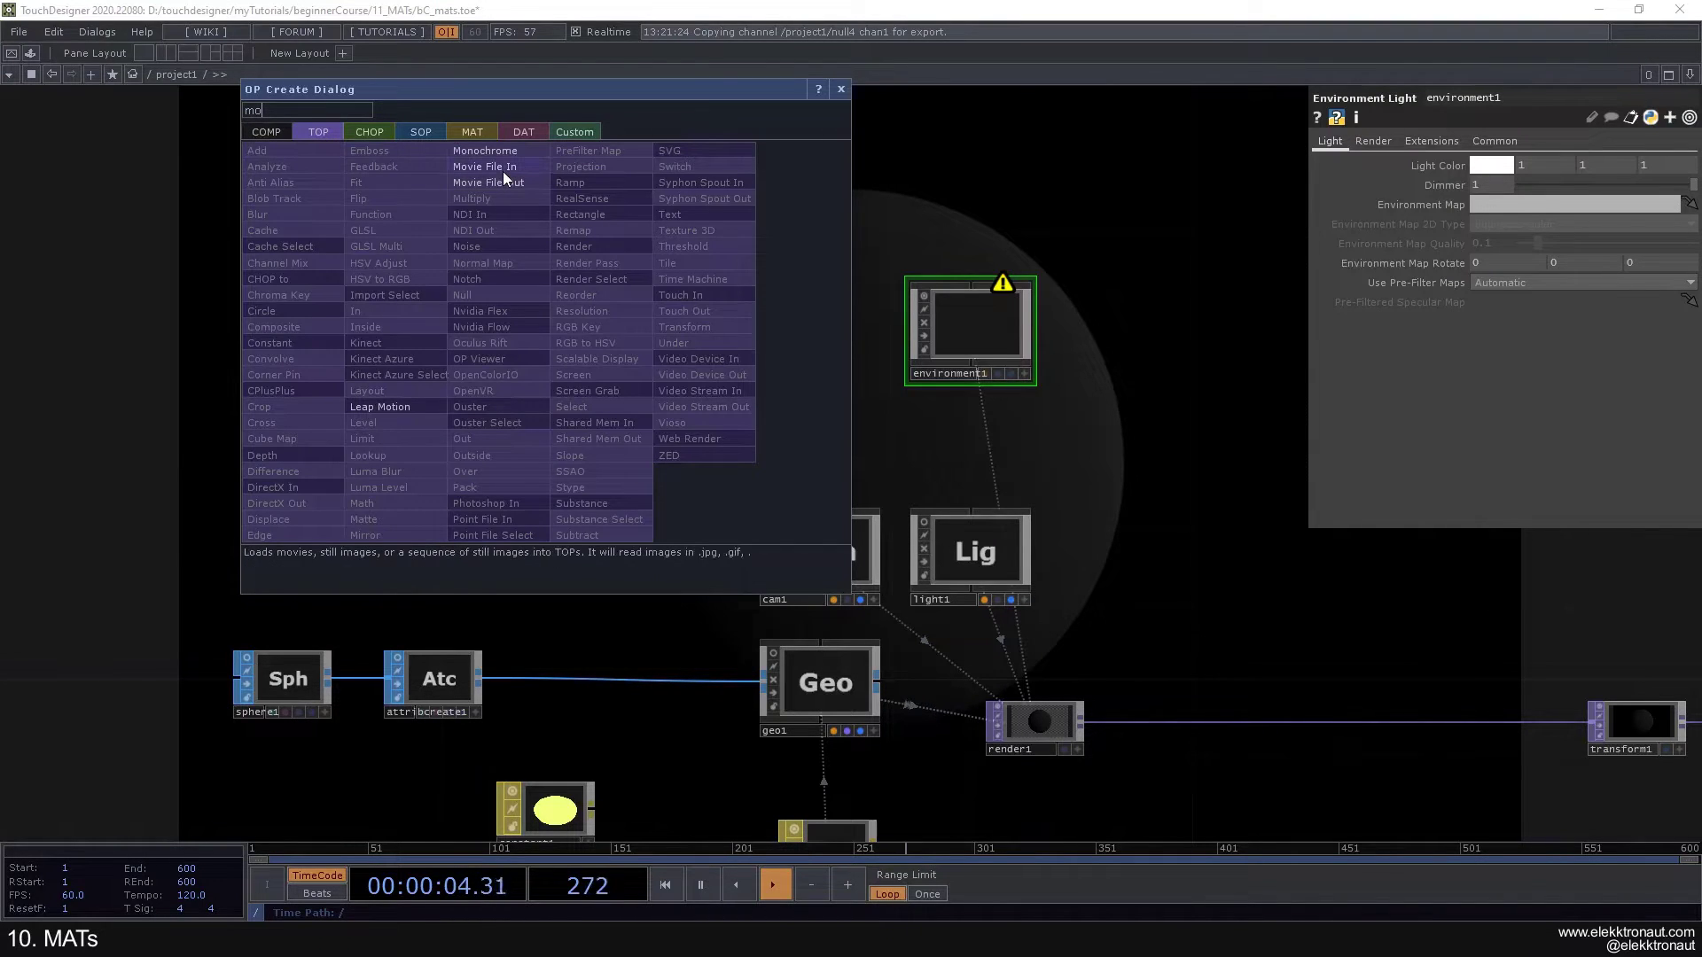
left_click(503, 170)
left_click(536, 317)
scroll(545, 319, "up", 3)
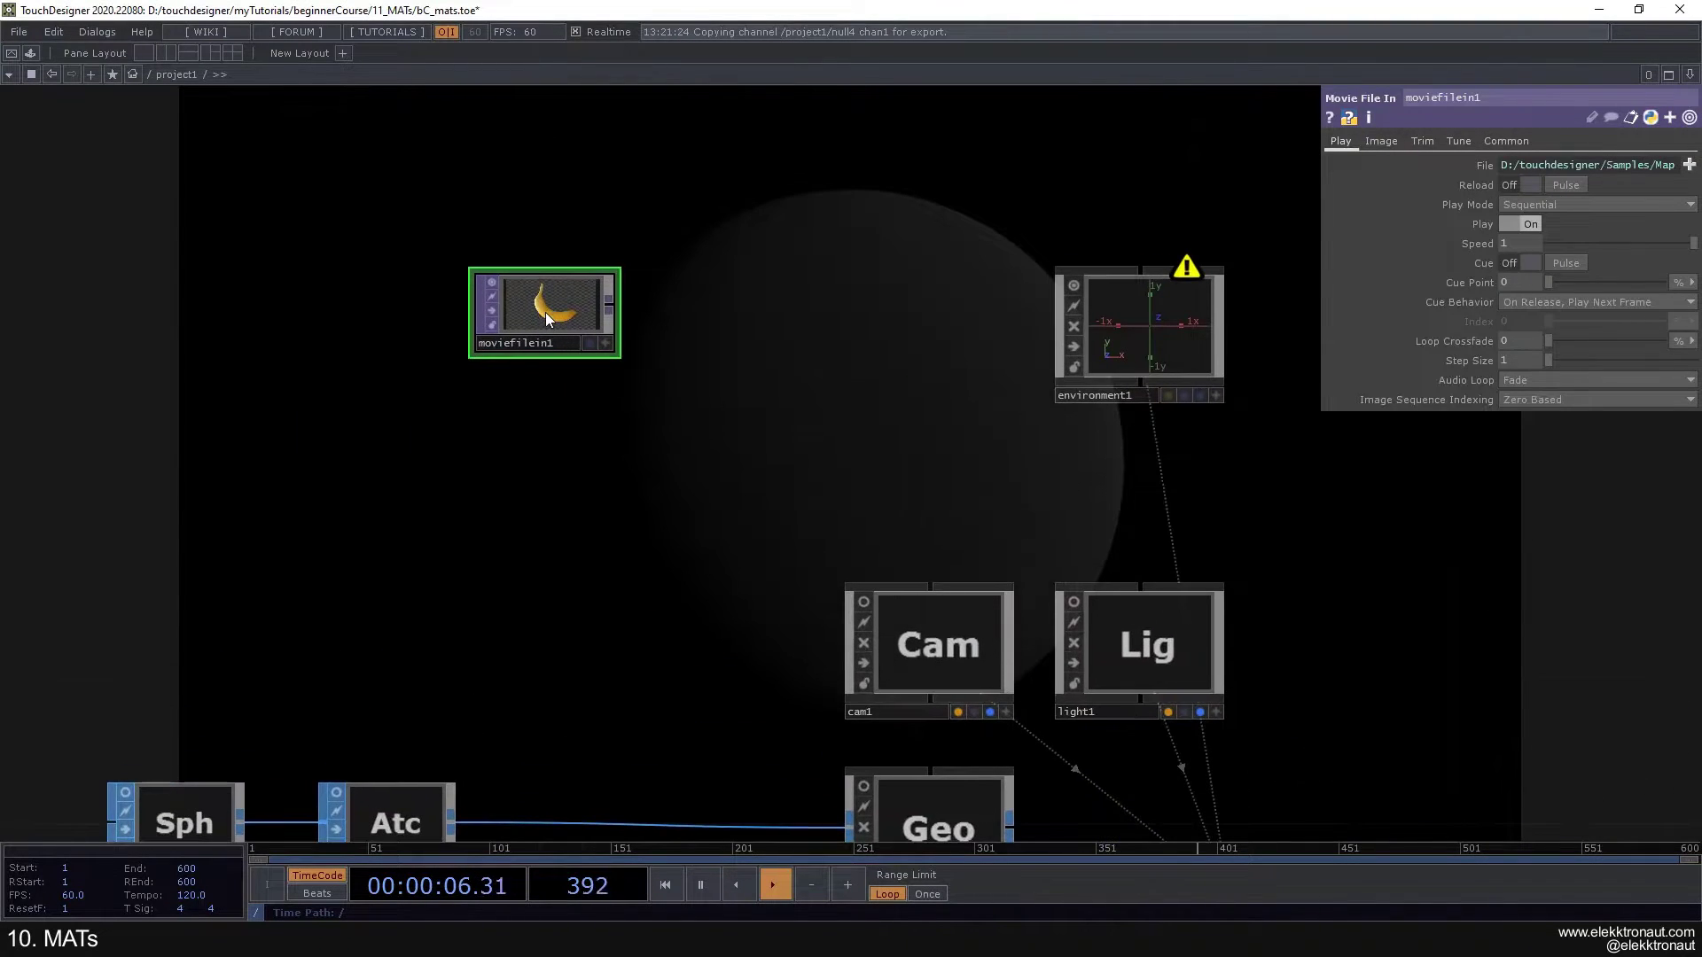
scroll(545, 312, "up", 2)
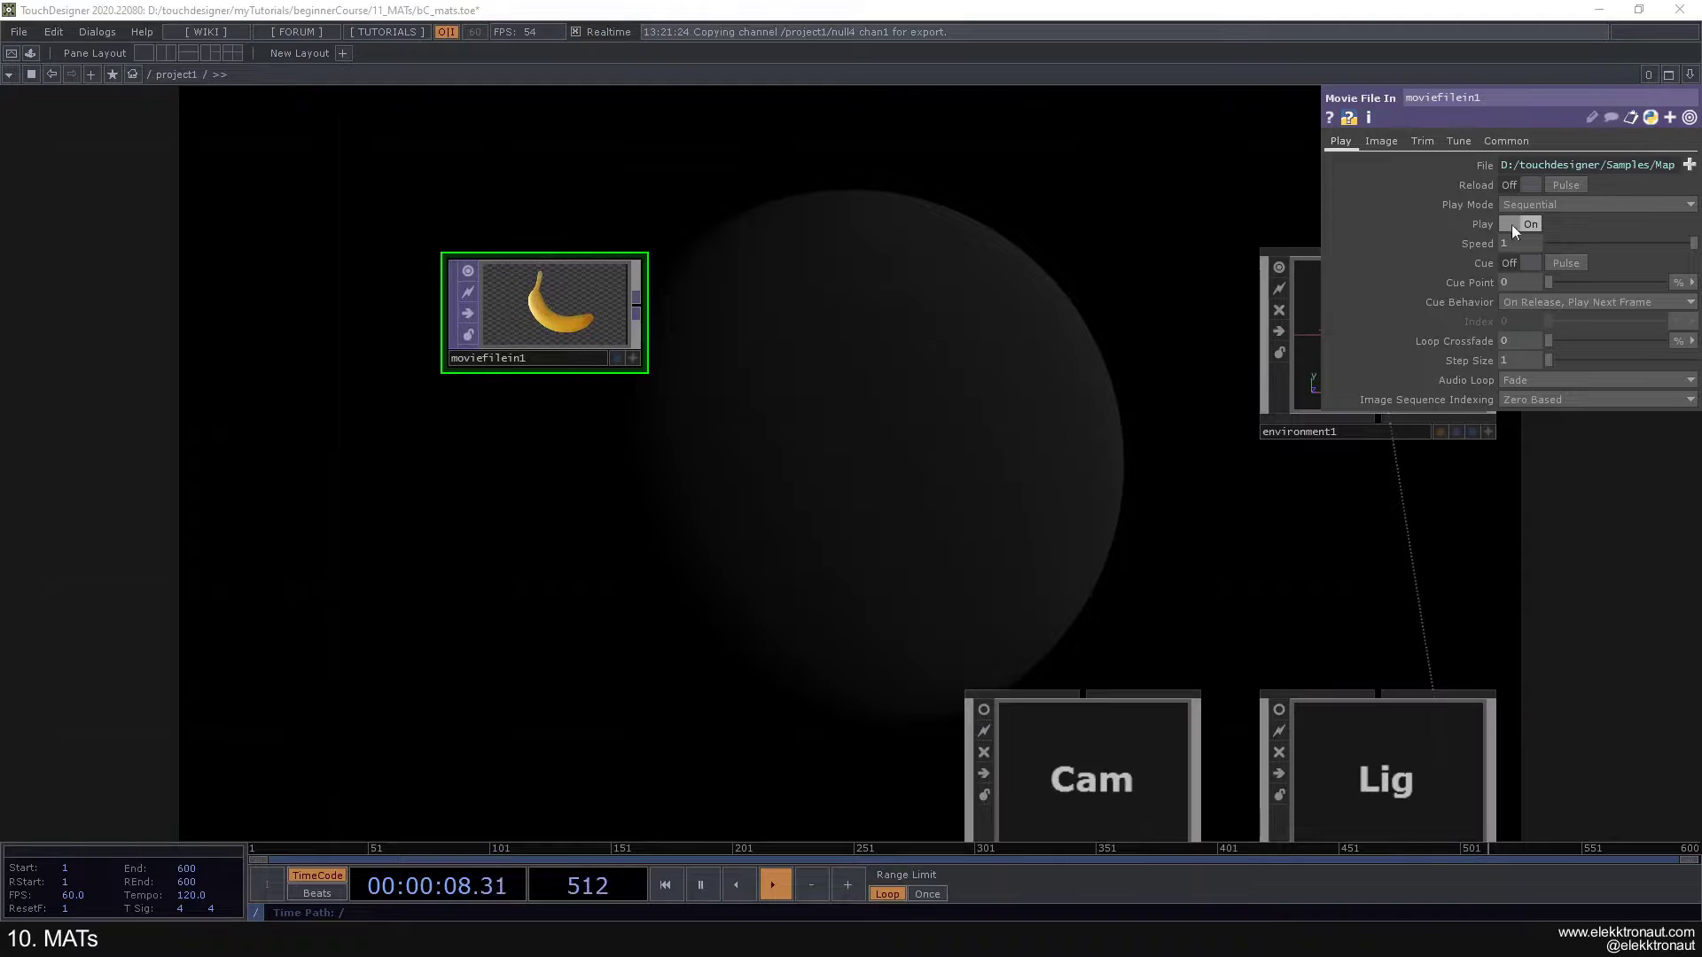
left_click(1689, 165)
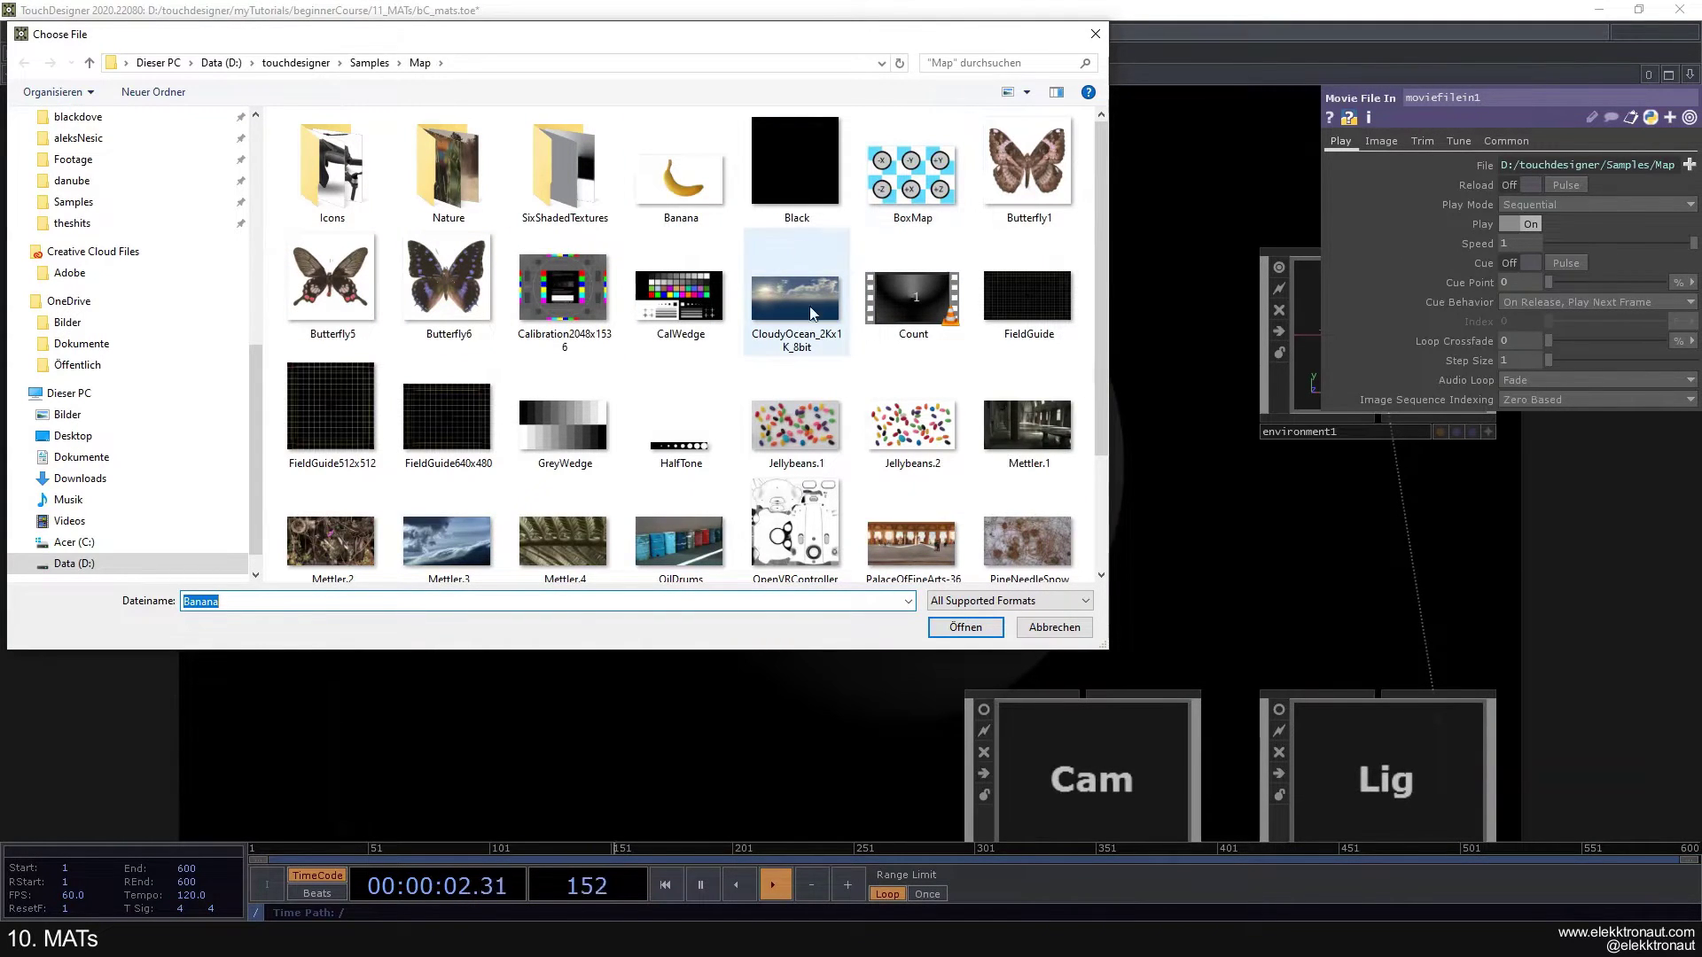
key("Return")
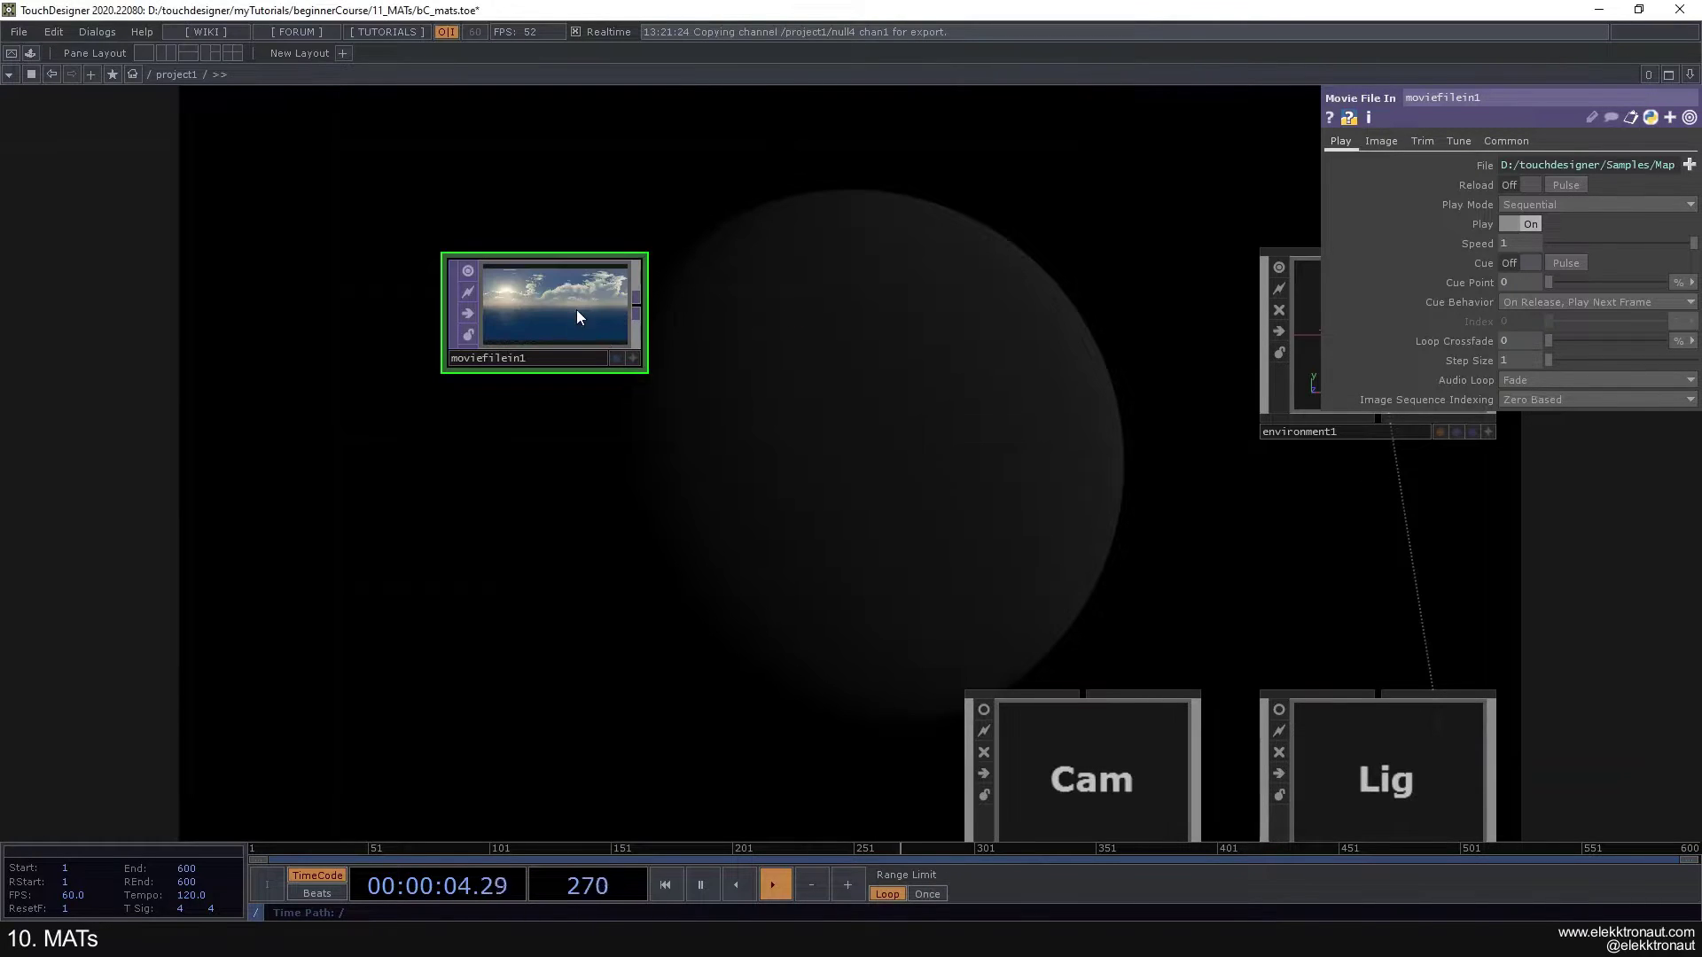
Step: Append a Null TOP to the output of moviefilein1
left_click_drag(577, 311, 577, 348)
left_click_drag(647, 290, 644, 294)
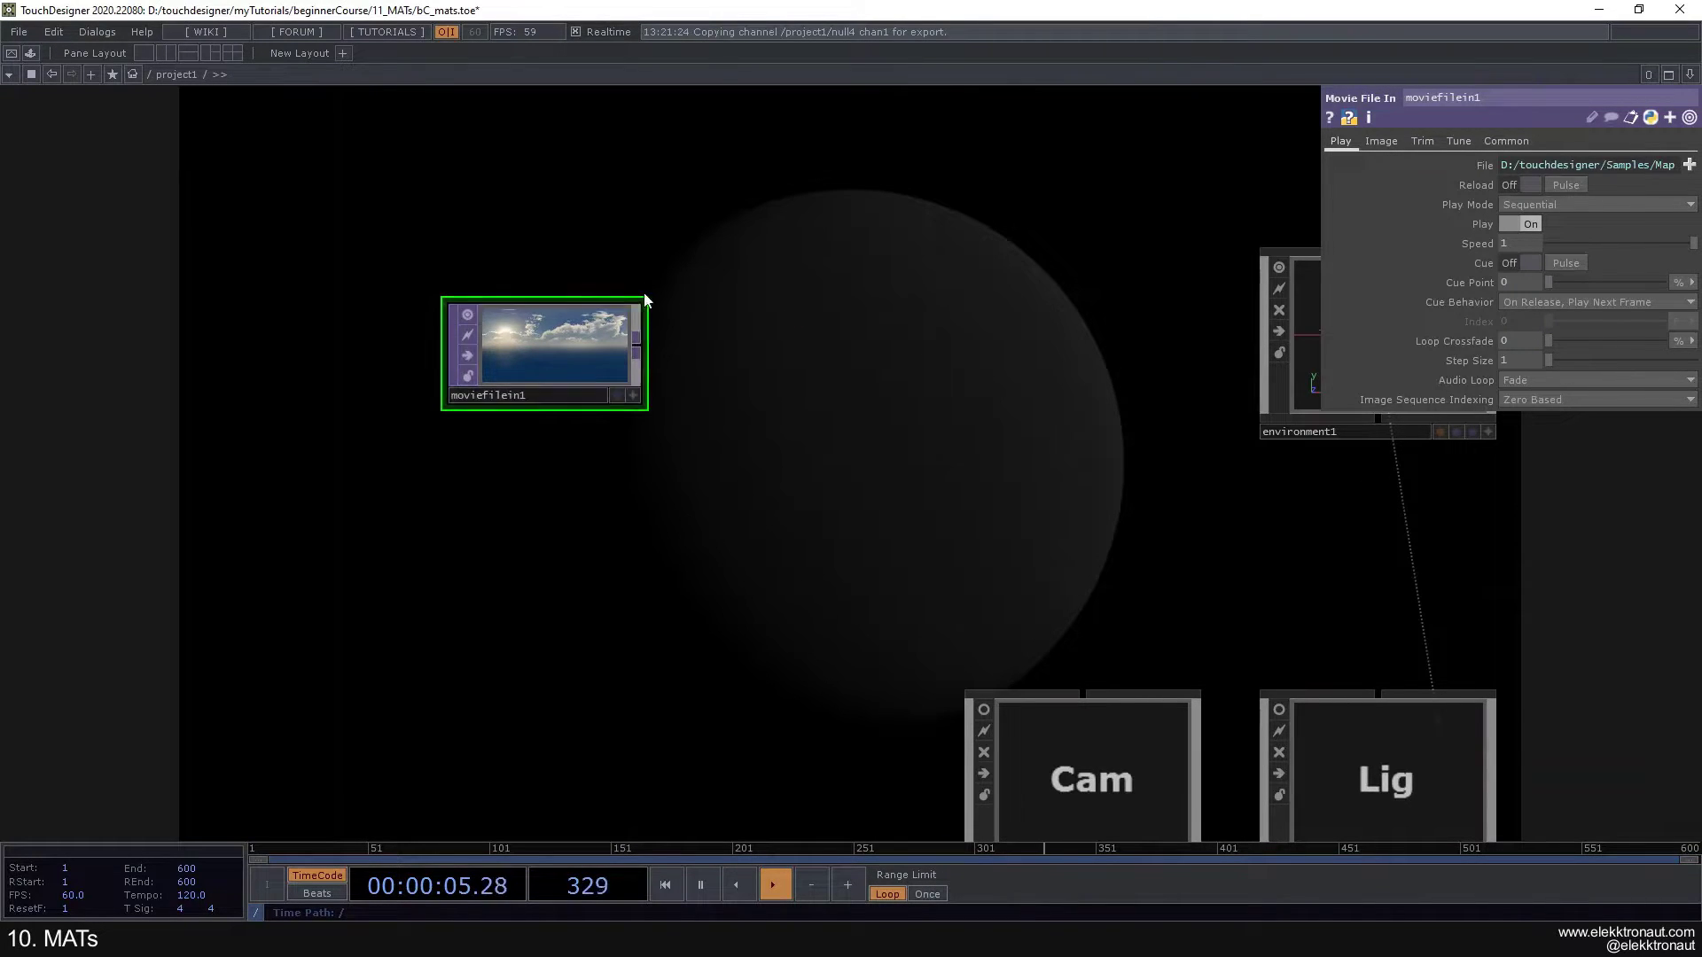
right_click(638, 343)
left_click(600, 303)
left_click(789, 341)
left_click_drag(791, 445, 490, 443)
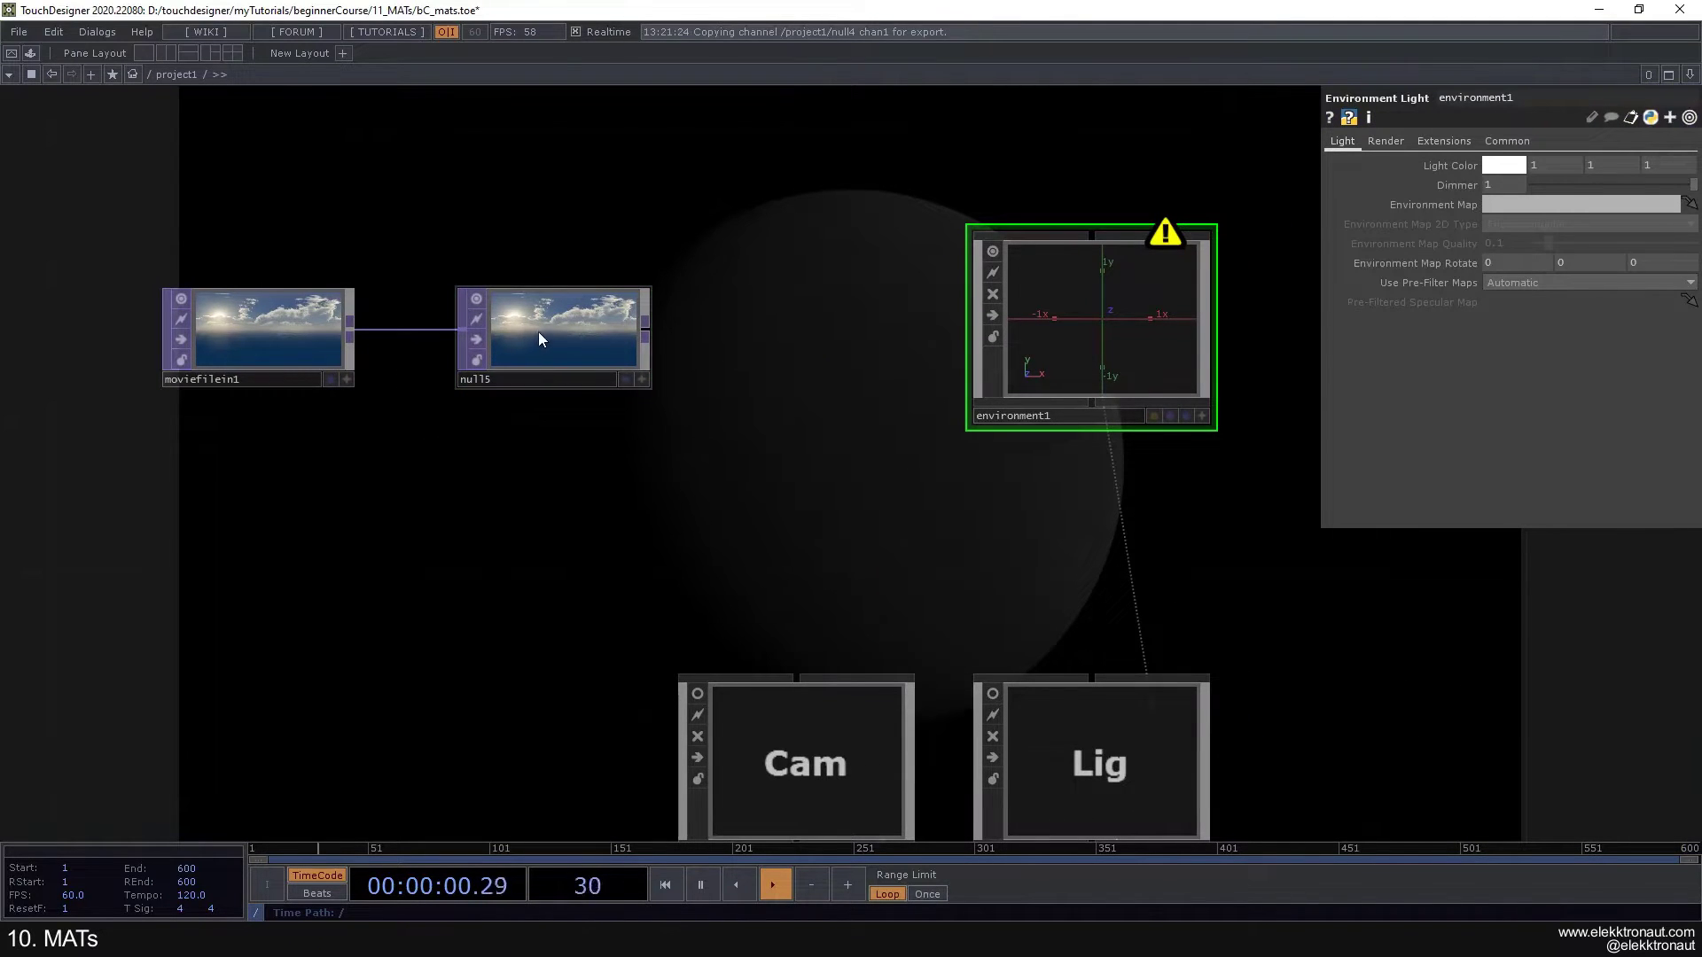
Step: Assign null5 as the Environment Map of environment1
left_click_drag(532, 334, 1498, 204)
left_click_drag(787, 247, 1498, 204)
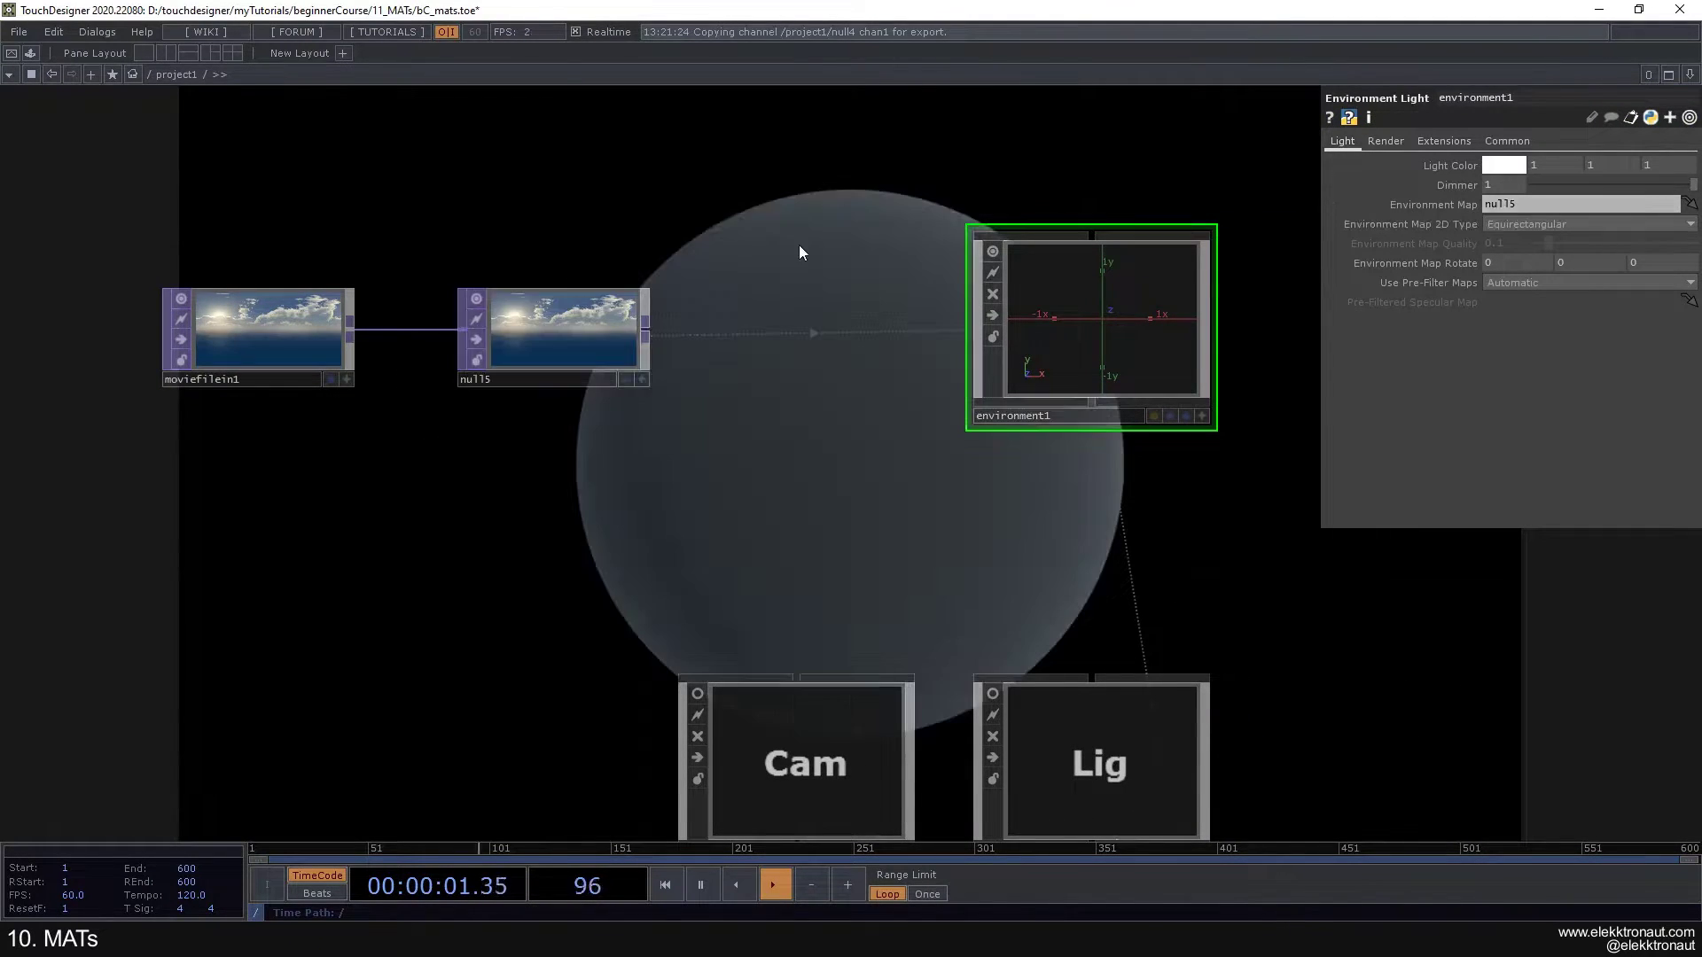
left_click_drag(587, 334, 1055, 353)
left_click(1075, 327)
Step: Set the Roughness of pbr1 to 0.741
scroll(811, 365, "down", 5)
left_click_drag(980, 232, 796, 13)
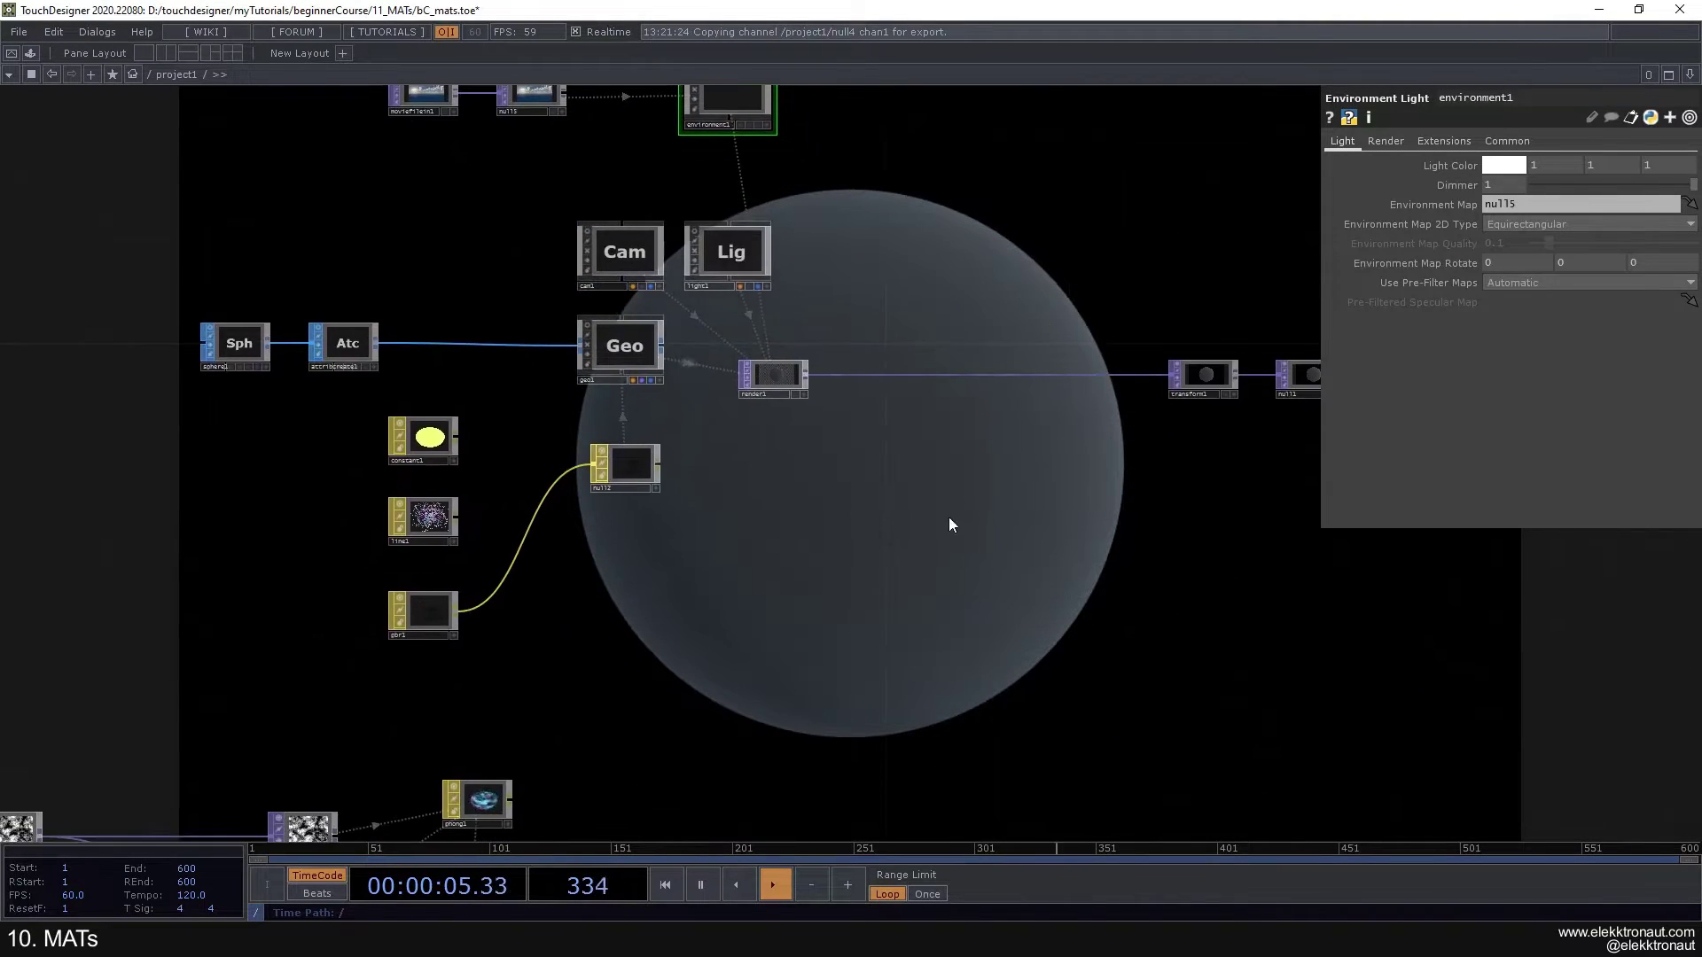
left_click_drag(947, 524, 1031, 319)
left_click_drag(899, 305, 941, 657)
scroll(644, 266, "down", 3)
left_click_drag(644, 266, 717, 258)
scroll(718, 604, "up", 3)
left_click_drag(718, 604, 703, 459)
left_click(562, 420)
mouse_move(1693, 213)
left_mouse_down()
mouse_move(1565, 225)
mouse_move(1524, 205)
mouse_move(1692, 213)
left_mouse_up()
left_click_drag(1563, 222, 1565, 272)
scroll(841, 443, "down", 2)
scroll(813, 483, "up", 5)
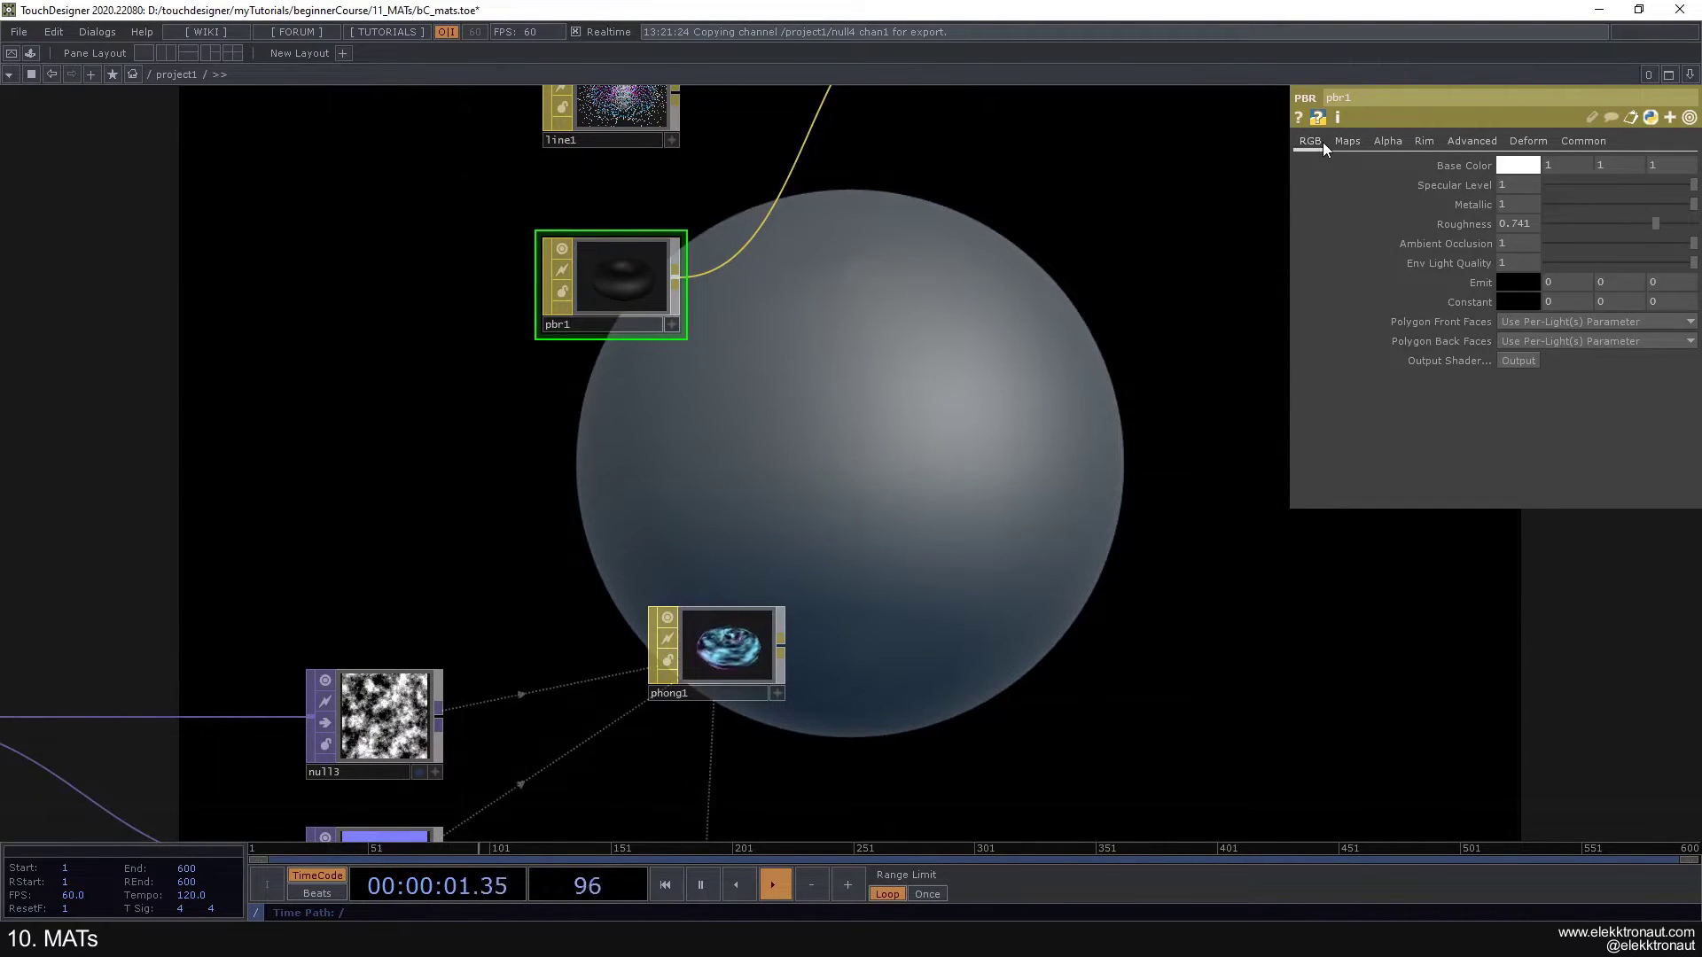
Step: Examine the RGB, Maps, Alpha and Rim parameters of pbr1
left_click(1348, 141)
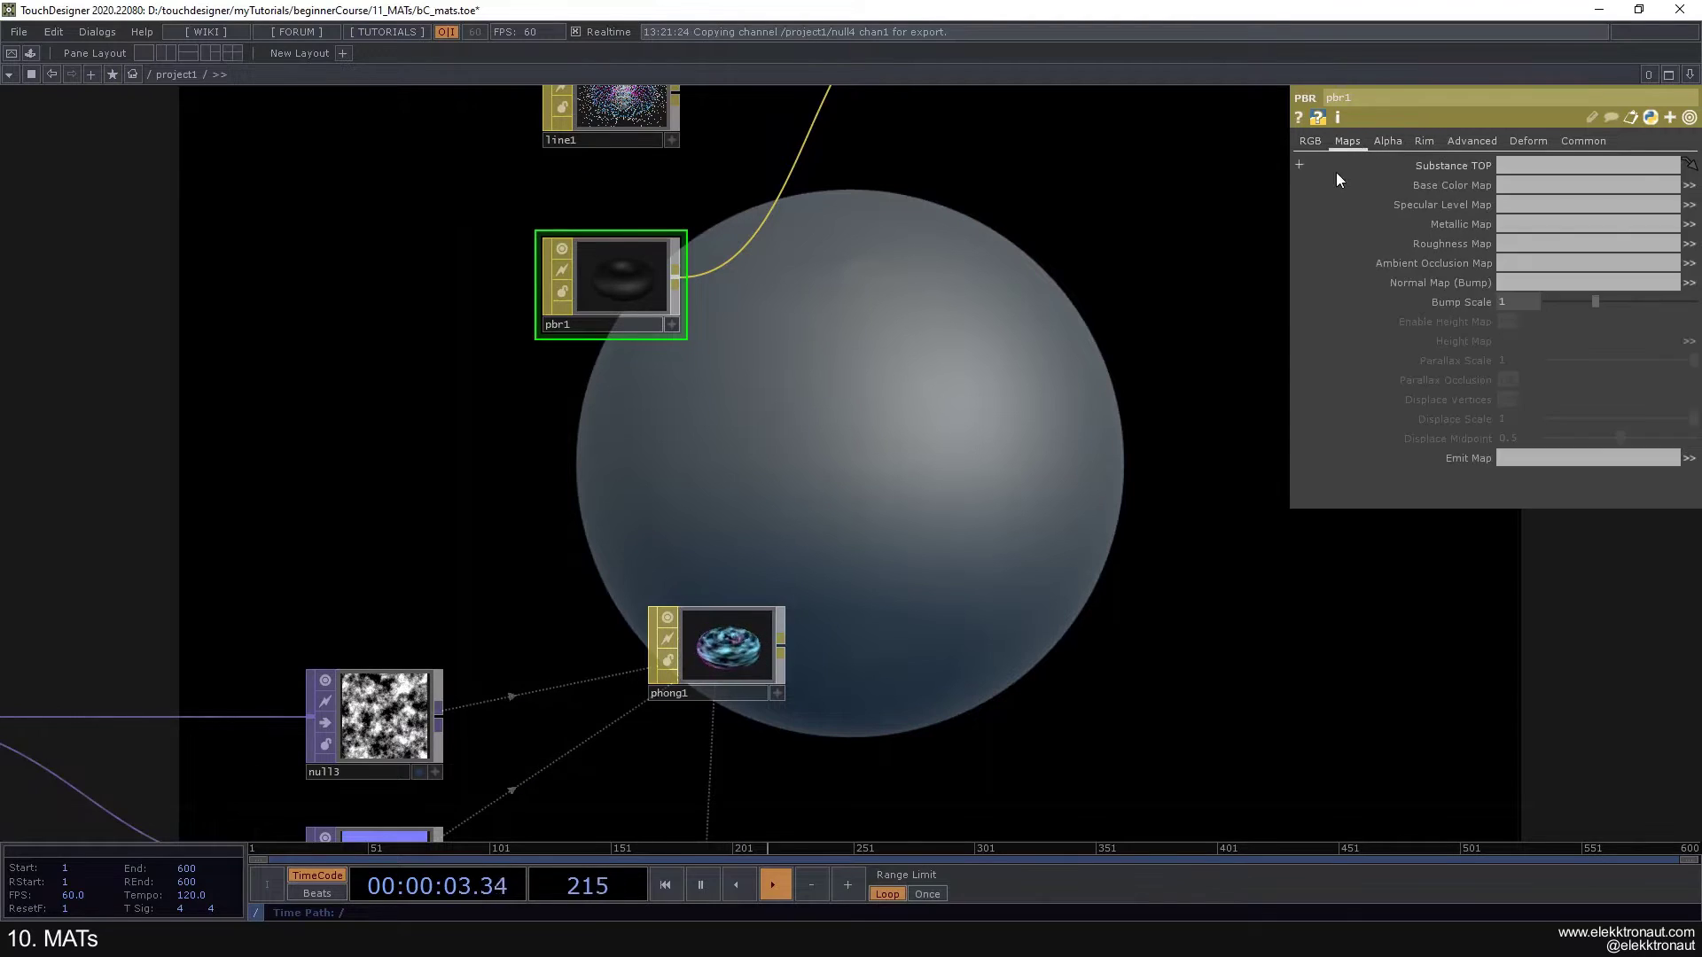
left_click(1310, 141)
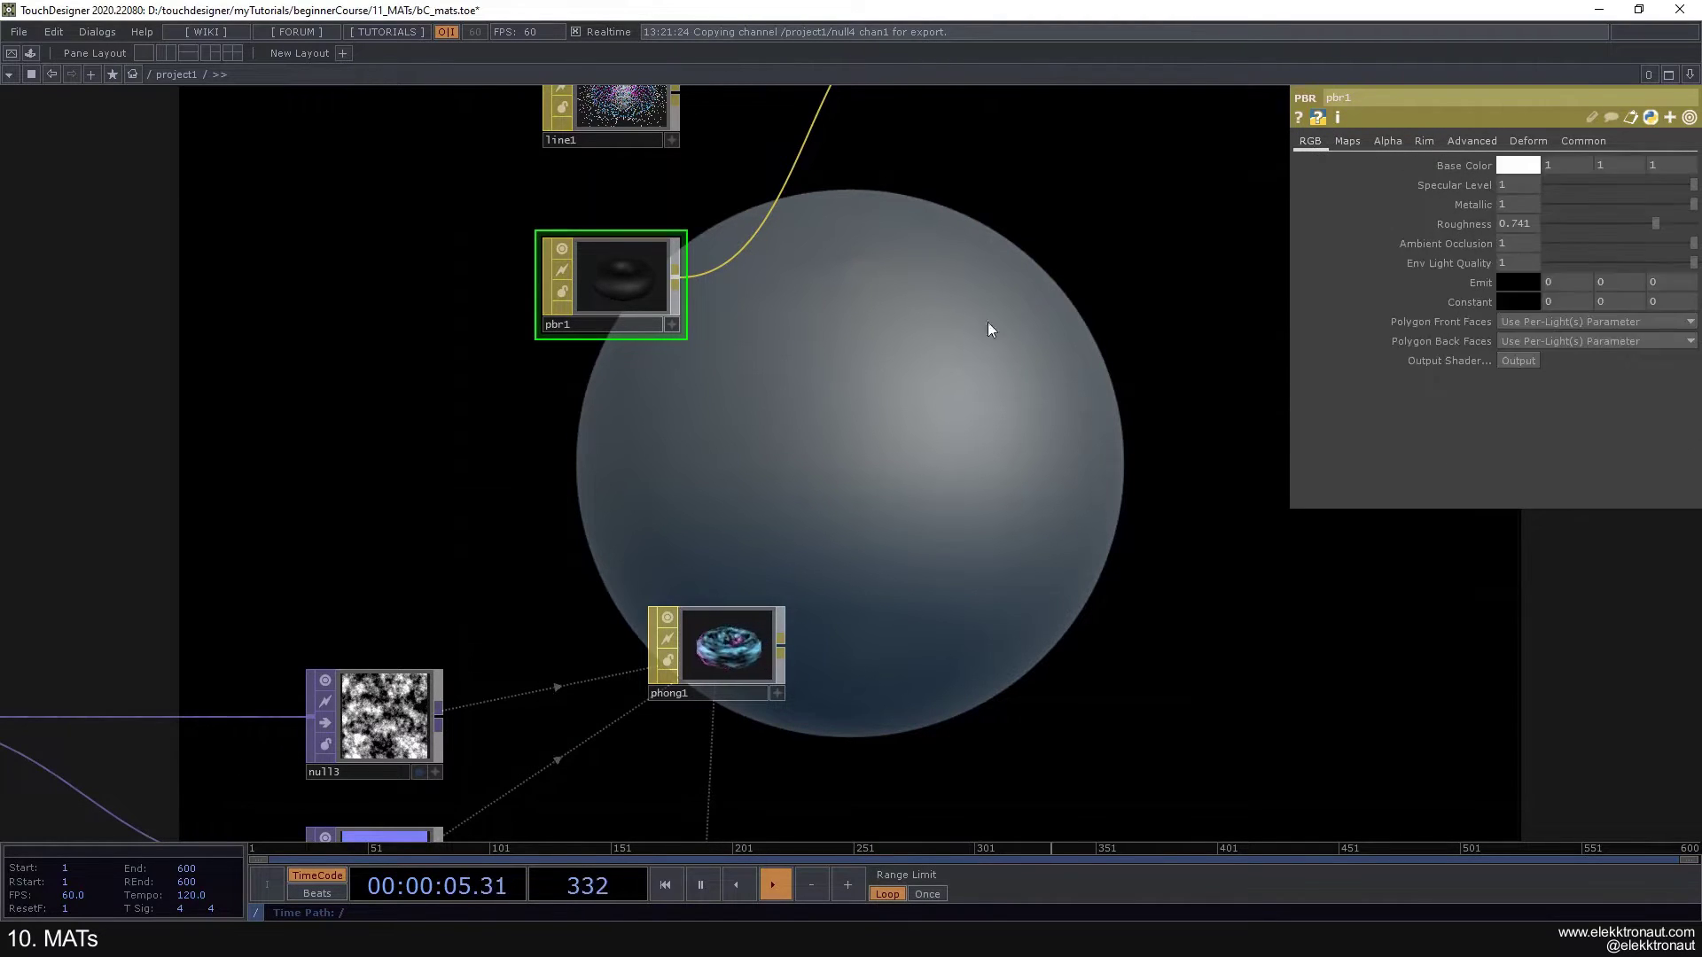
scroll(929, 332, "down", 2)
left_click_drag(928, 333, 1065, 429)
scroll(734, 425, "up", 2)
left_click_drag(733, 426, 855, 490)
left_click_drag(664, 254, 660, 242)
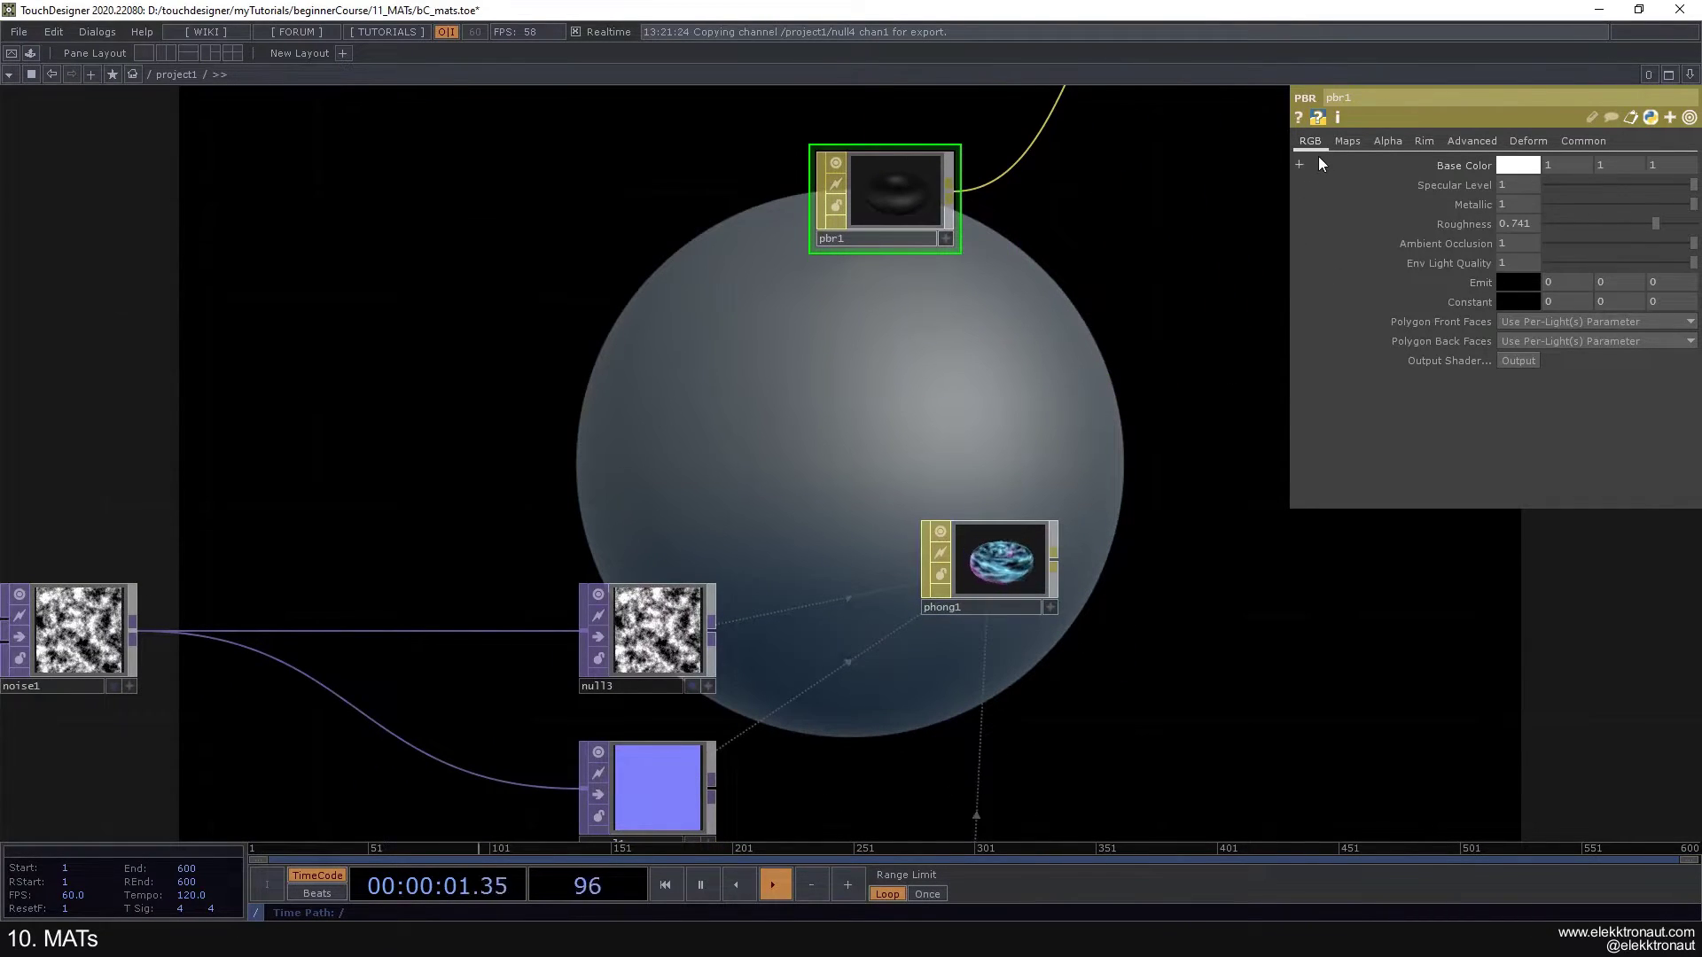
left_click(1349, 140)
left_click(1376, 142)
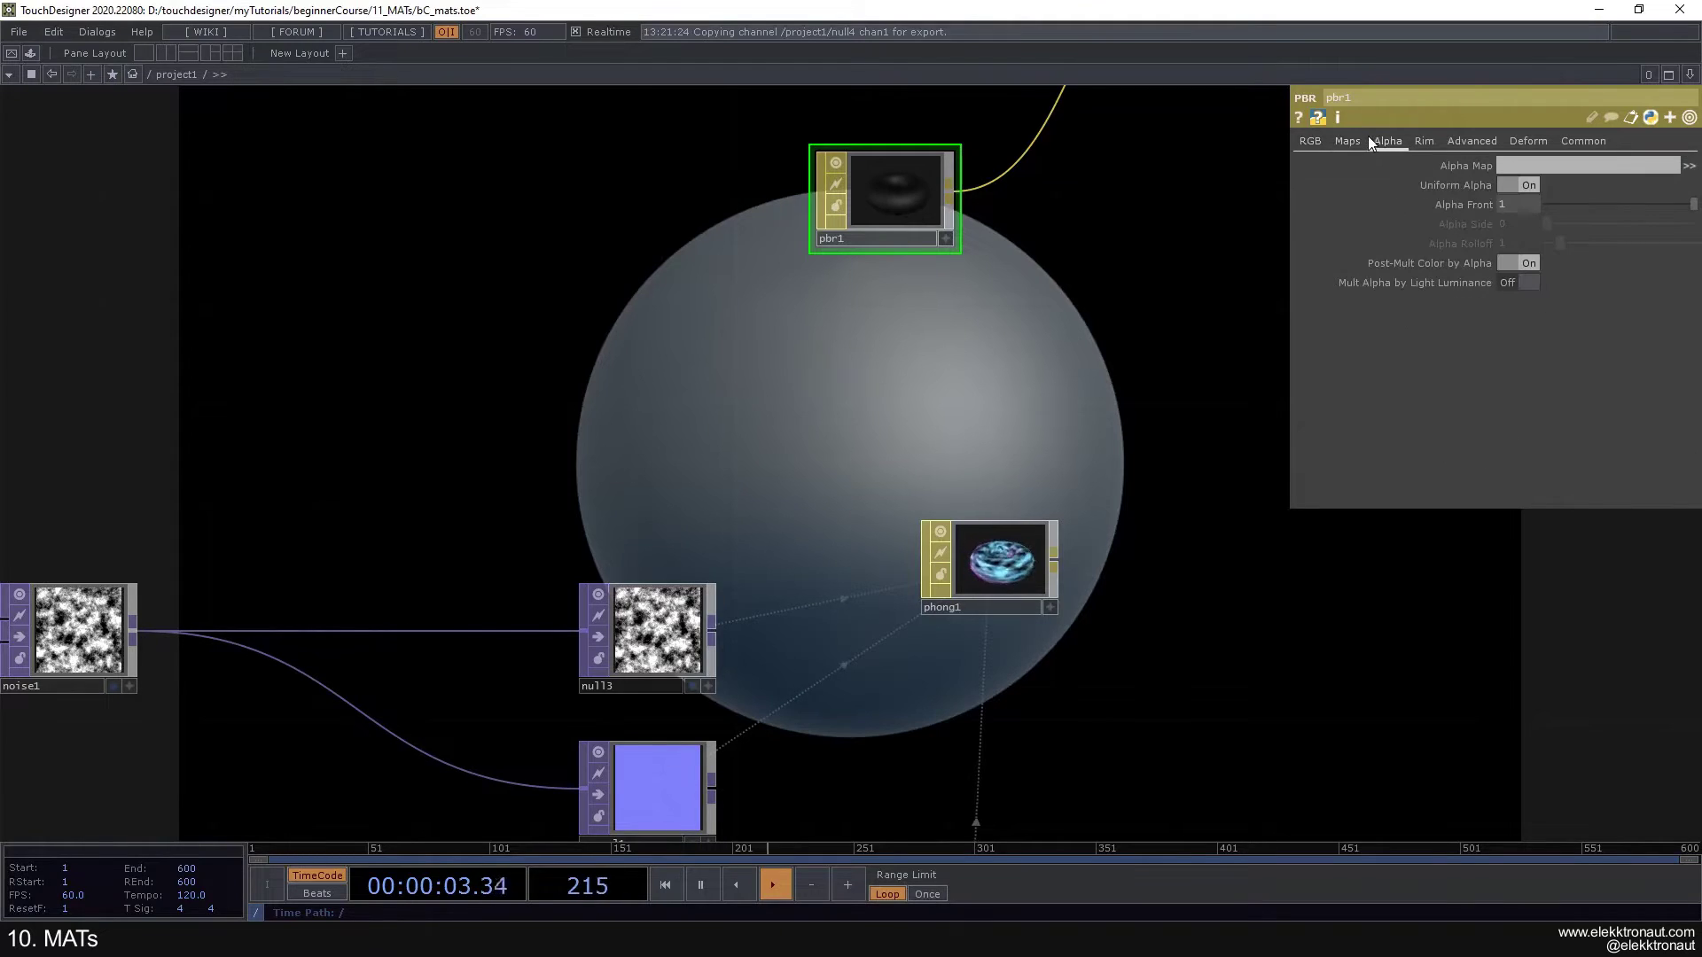
left_click(1423, 142)
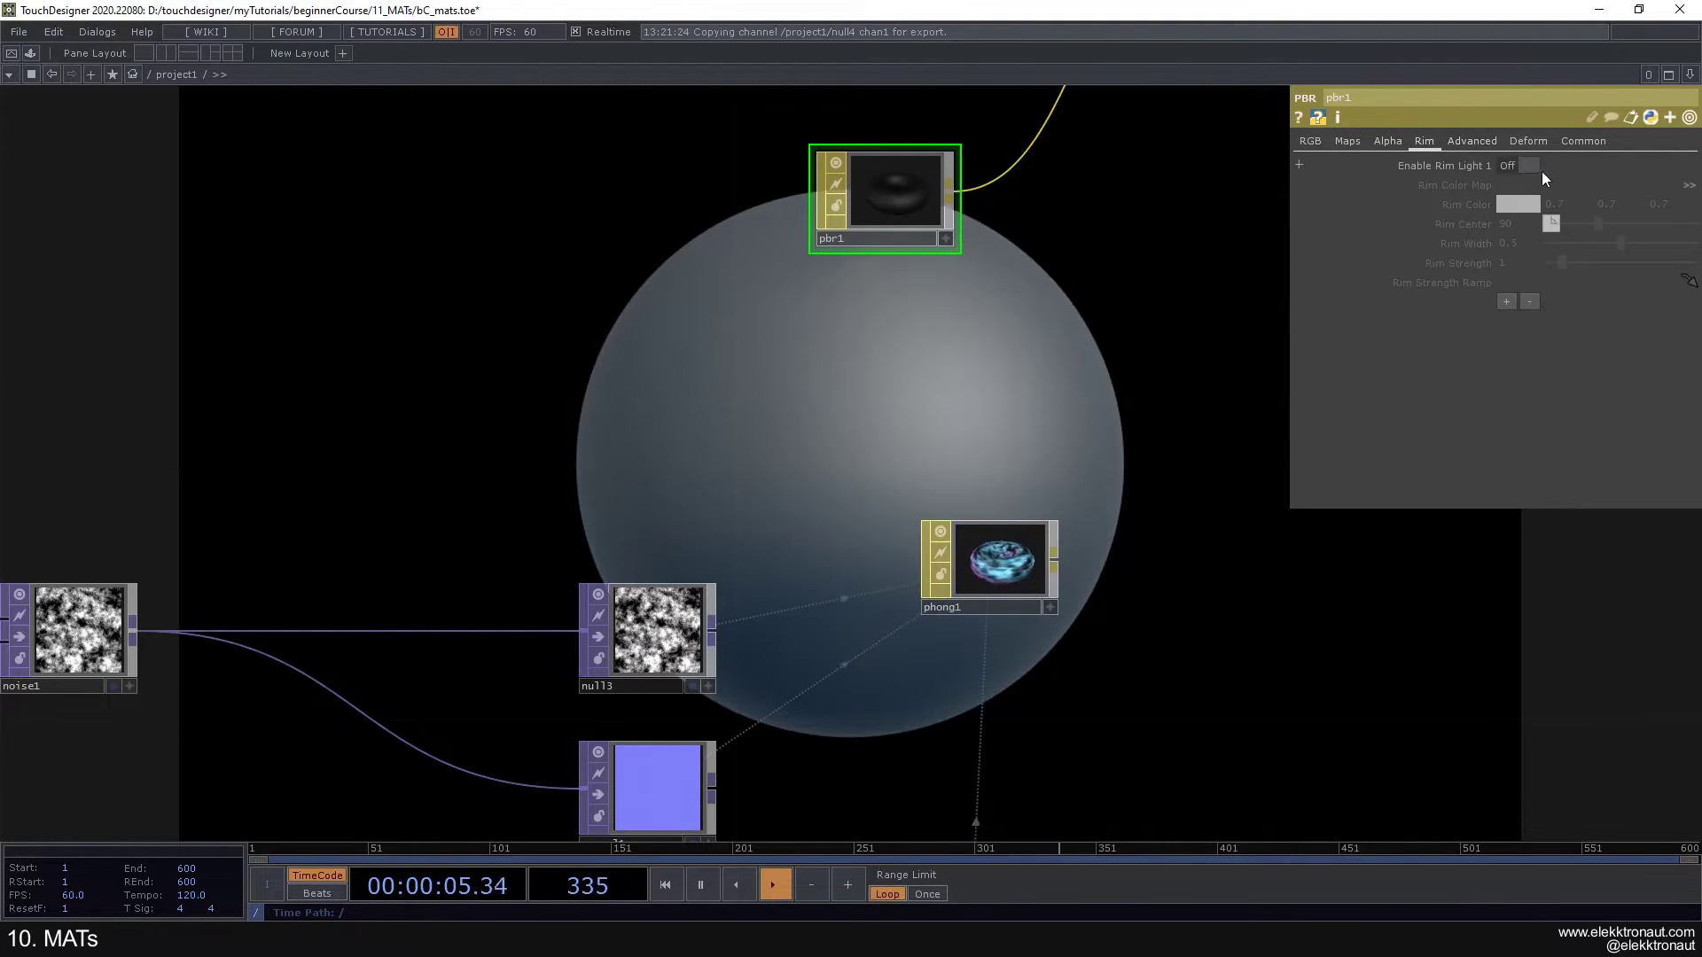
left_click(1312, 144)
mouse_move(1669, 244)
left_mouse_down()
mouse_move(1604, 244)
mouse_move(1699, 244)
left_mouse_up()
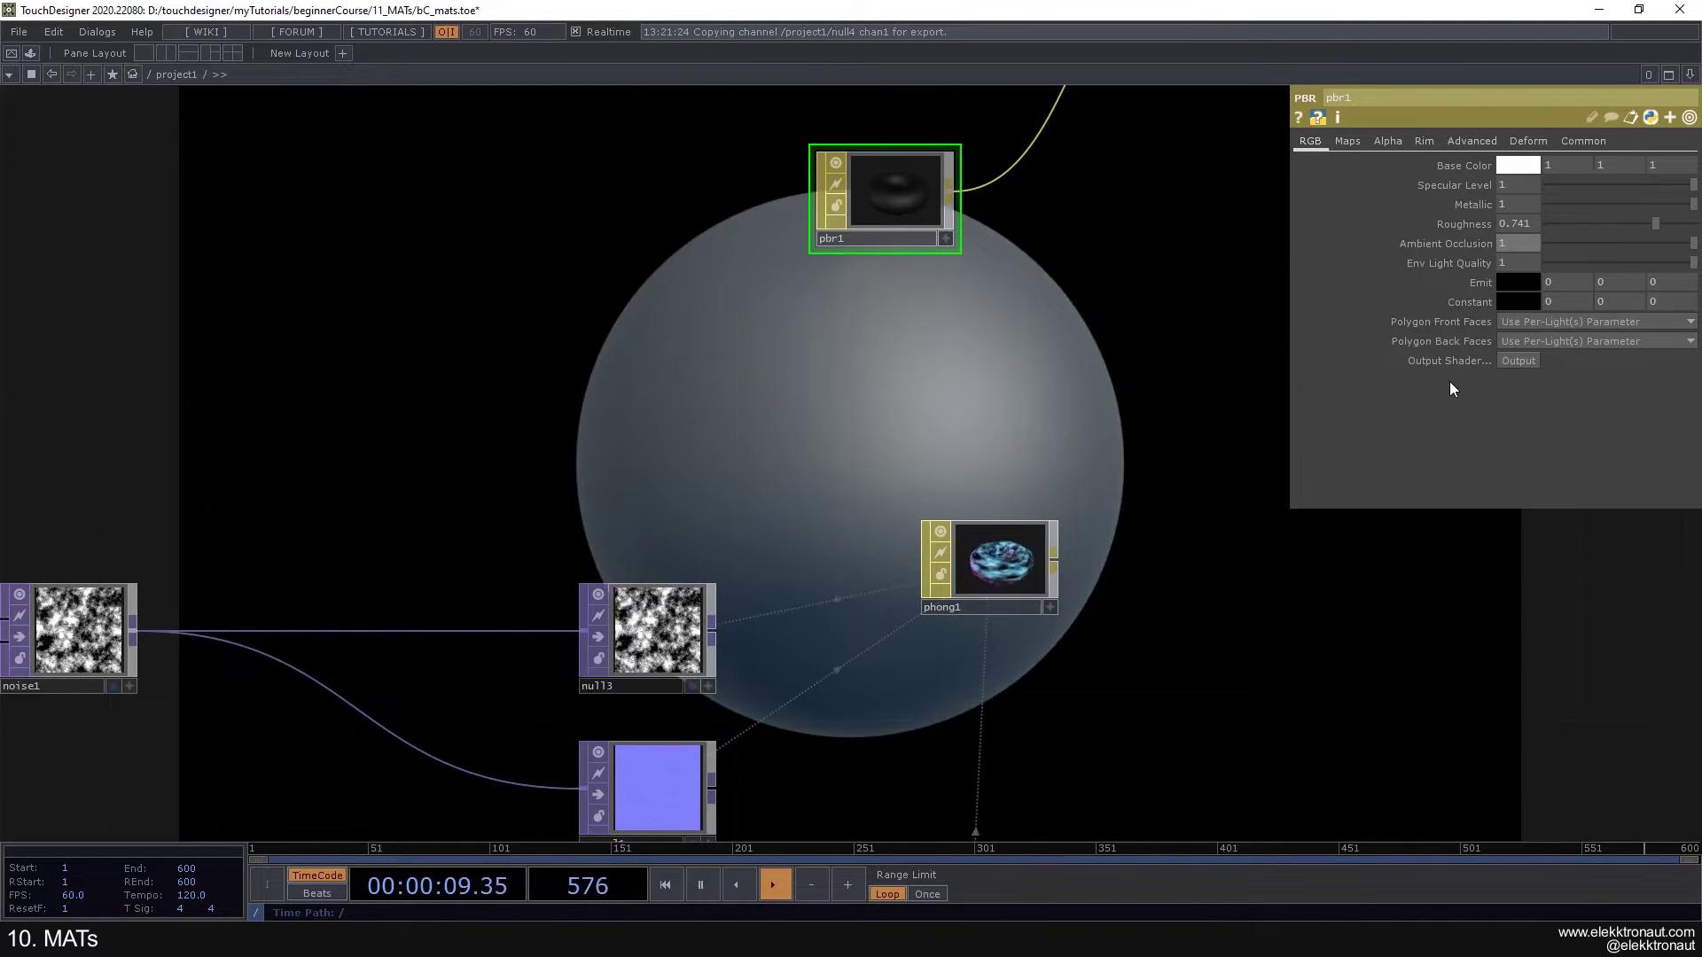
Step: Add a Substance TOP beside pbr1 after bringing up pbr1's map parameters
left_click_drag(973, 459, 1015, 486)
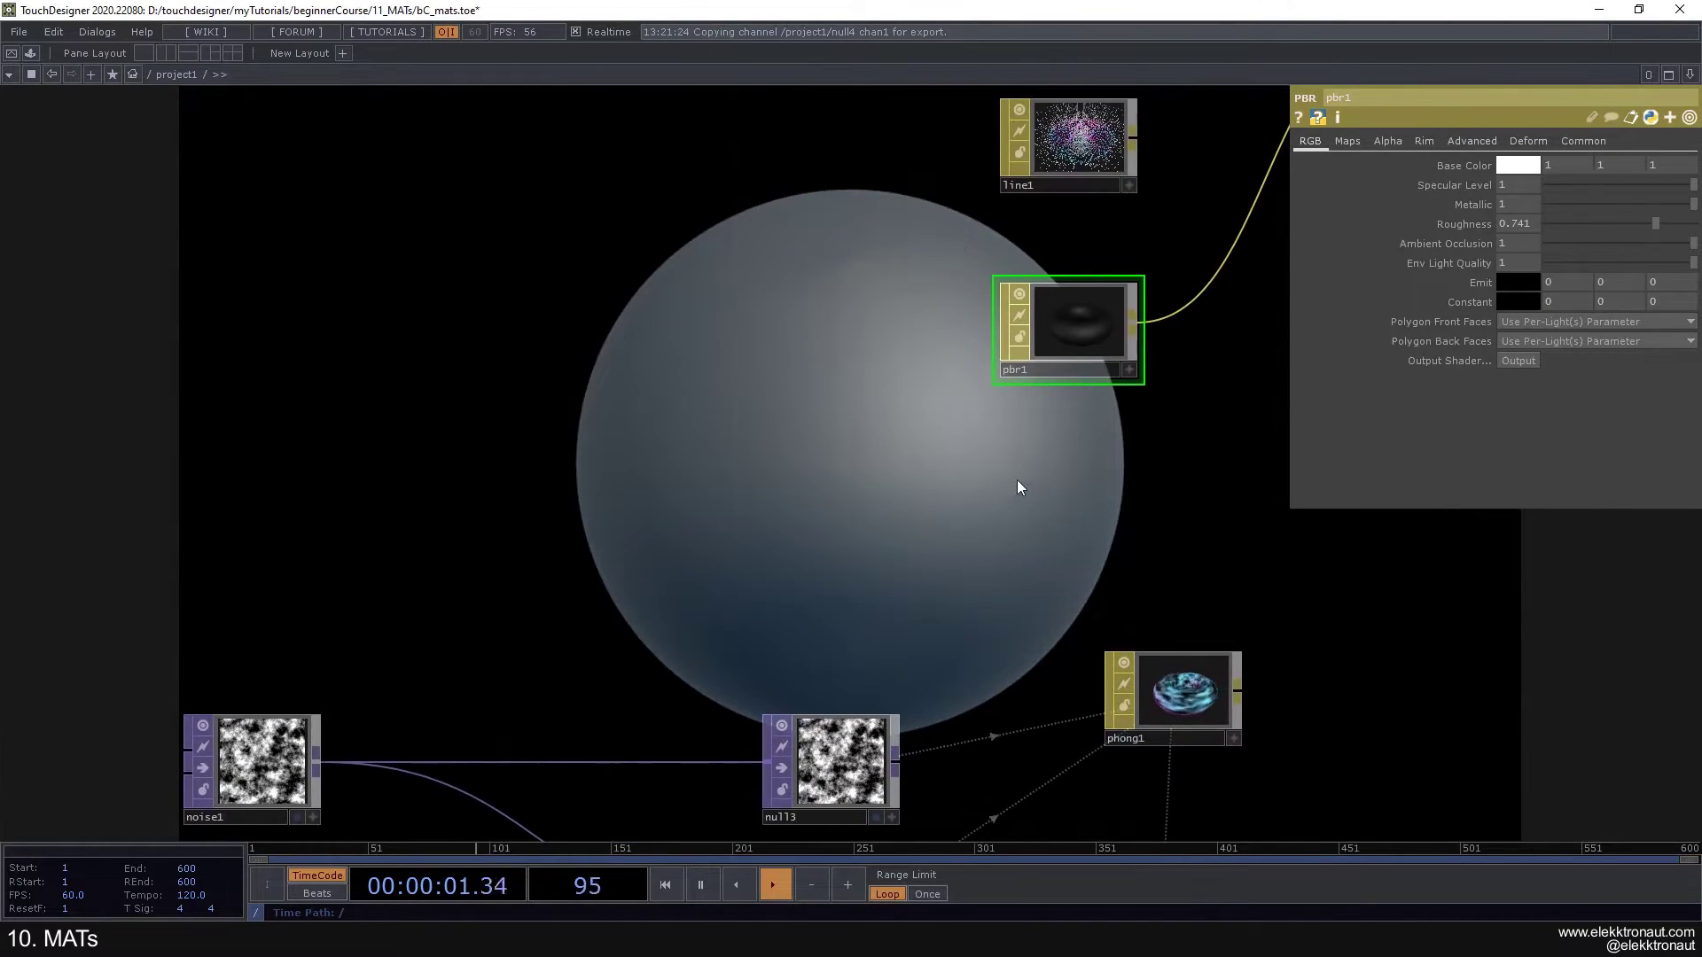
left_click(1348, 143)
left_click_drag(994, 428, 1108, 438)
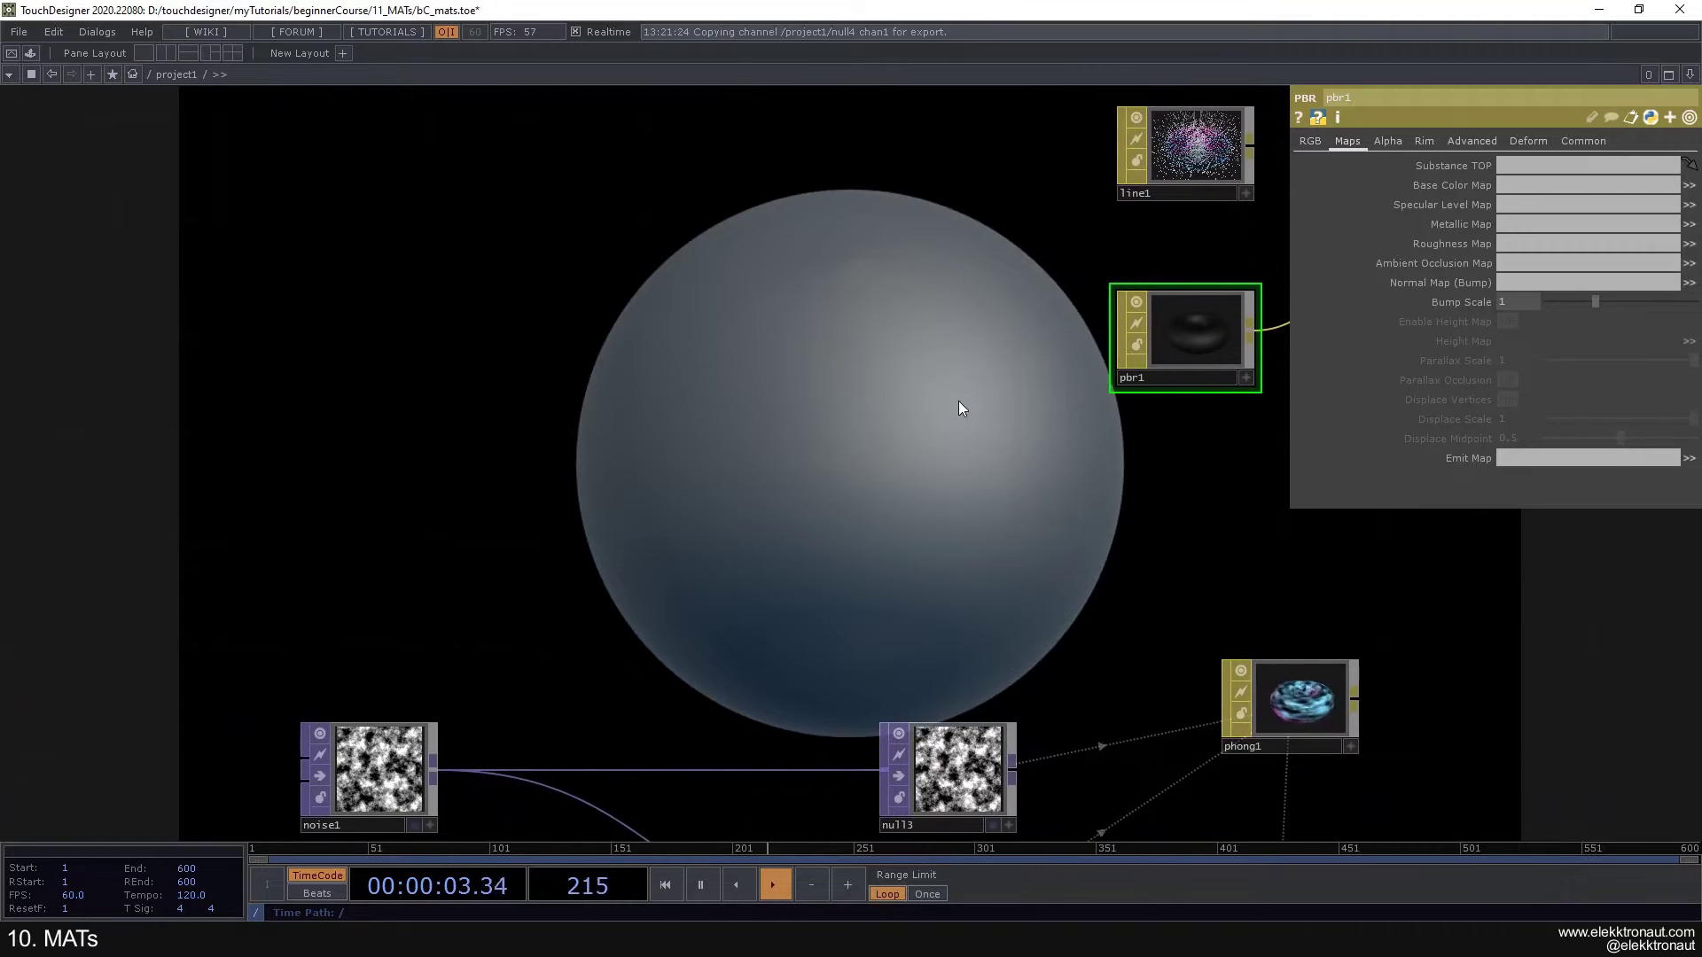
key("Tab")
type("sub")
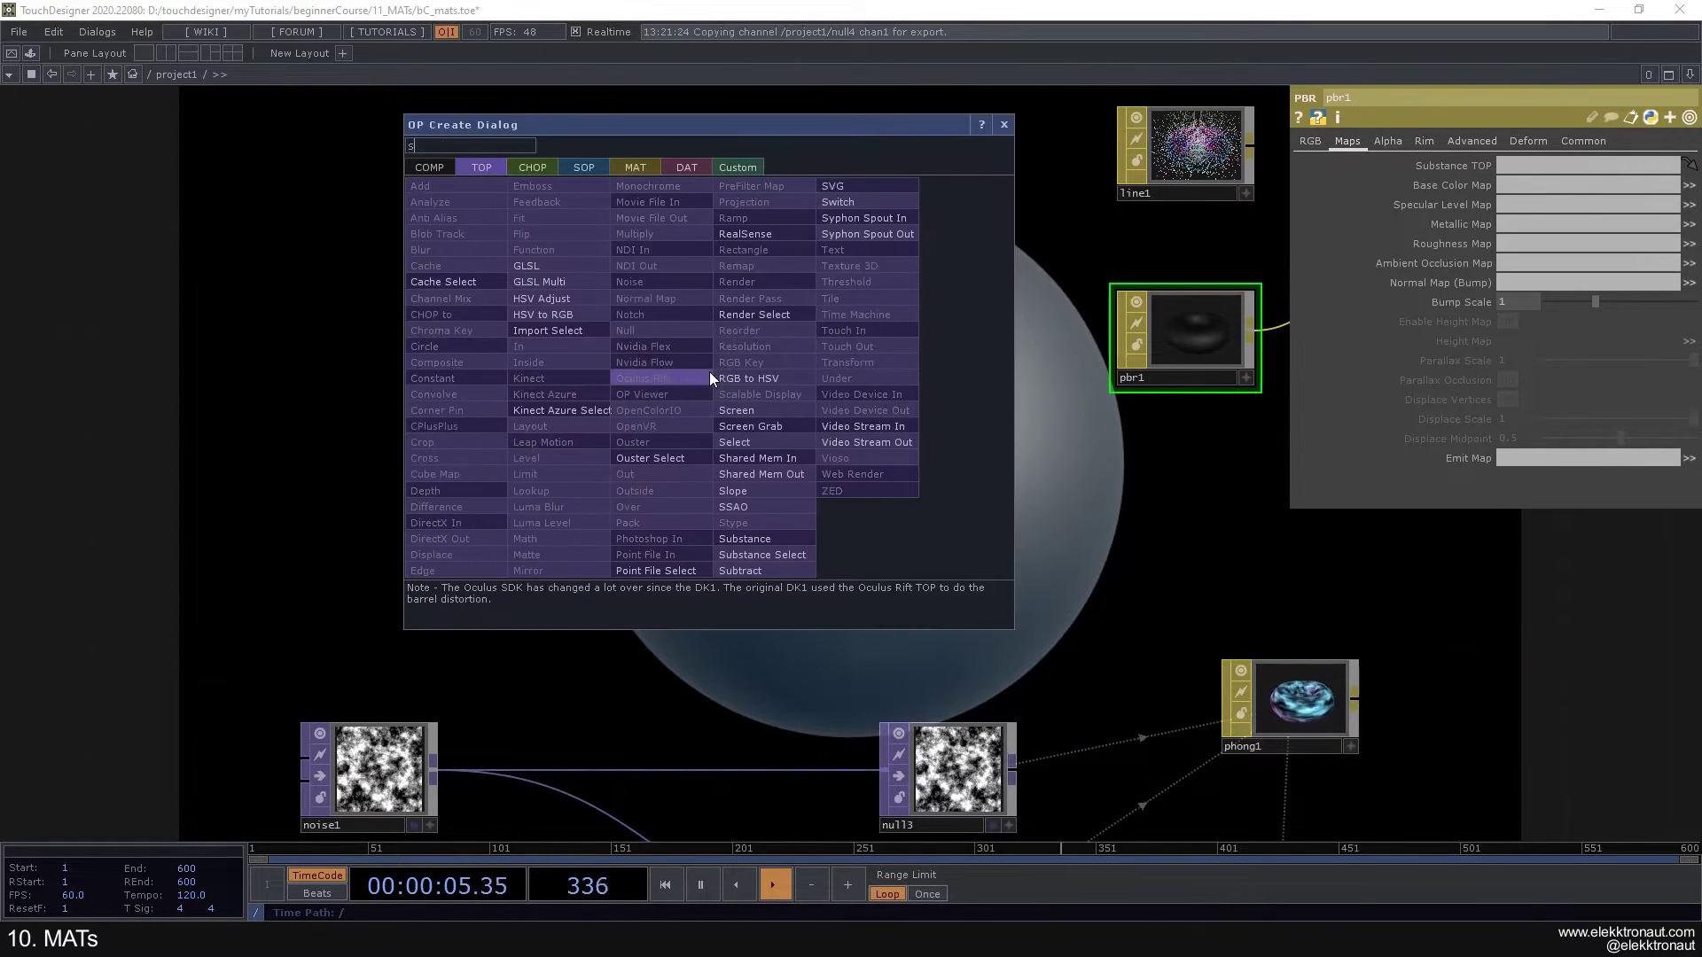
left_click(748, 535)
left_click(568, 336)
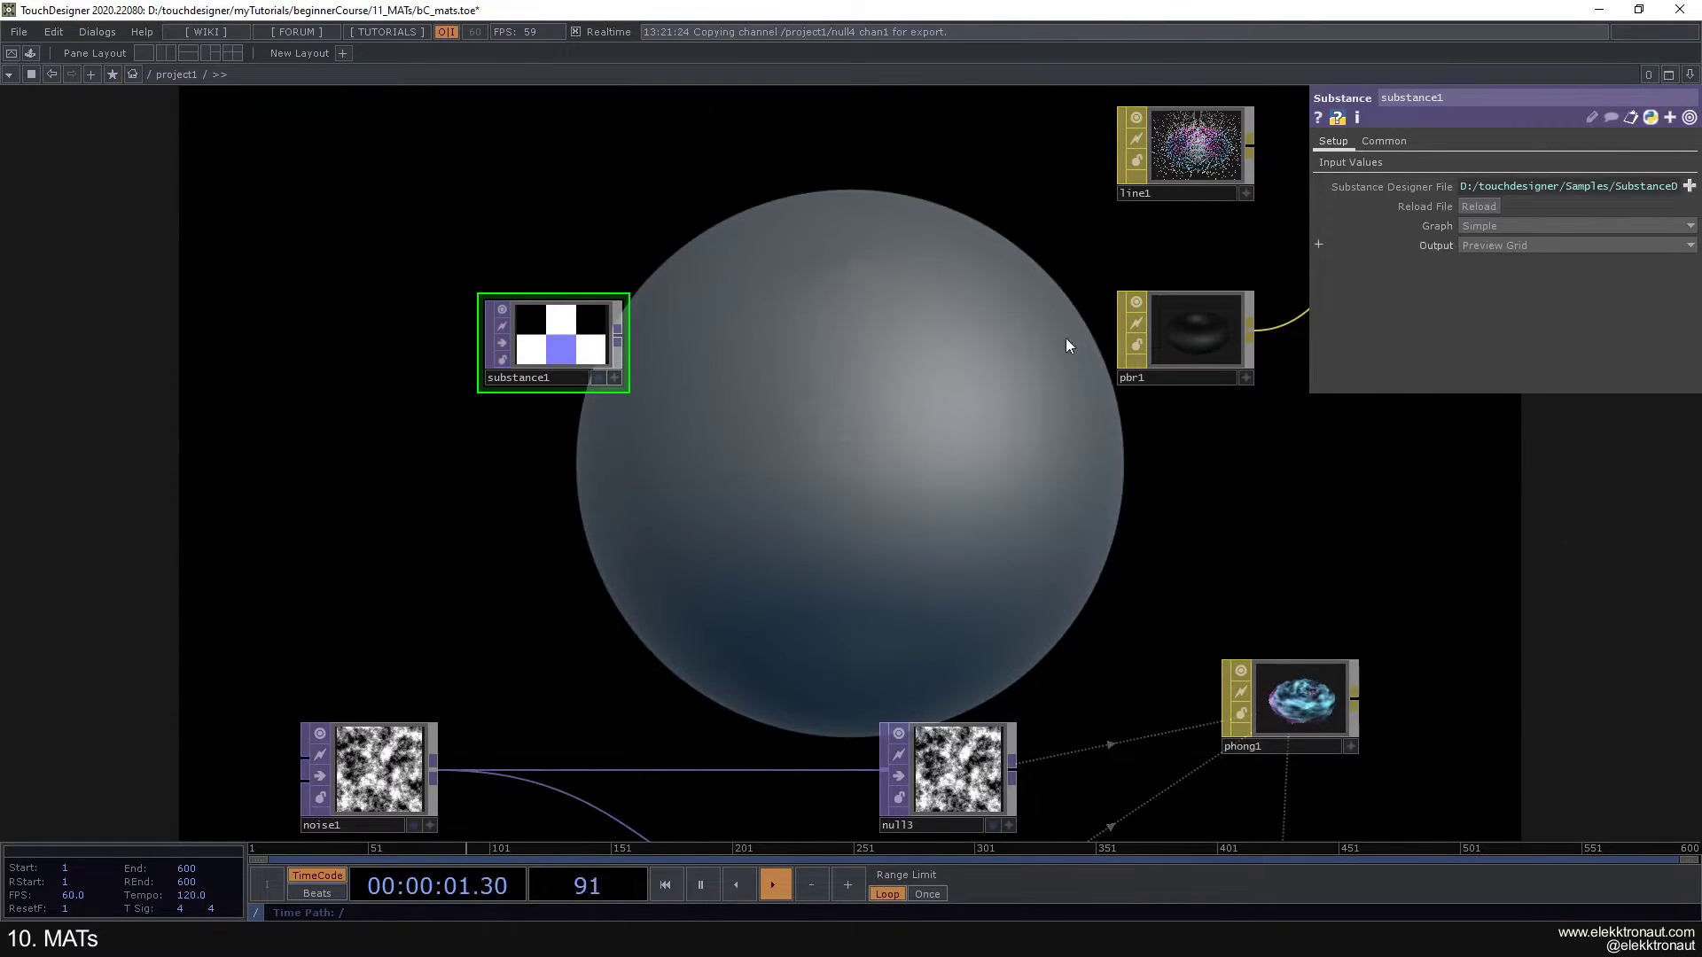
Step: Assign substance1 as the Substance TOP of pbr1 and set the Graph of substance1 to Concrete
left_click_drag(572, 348, 1214, 350)
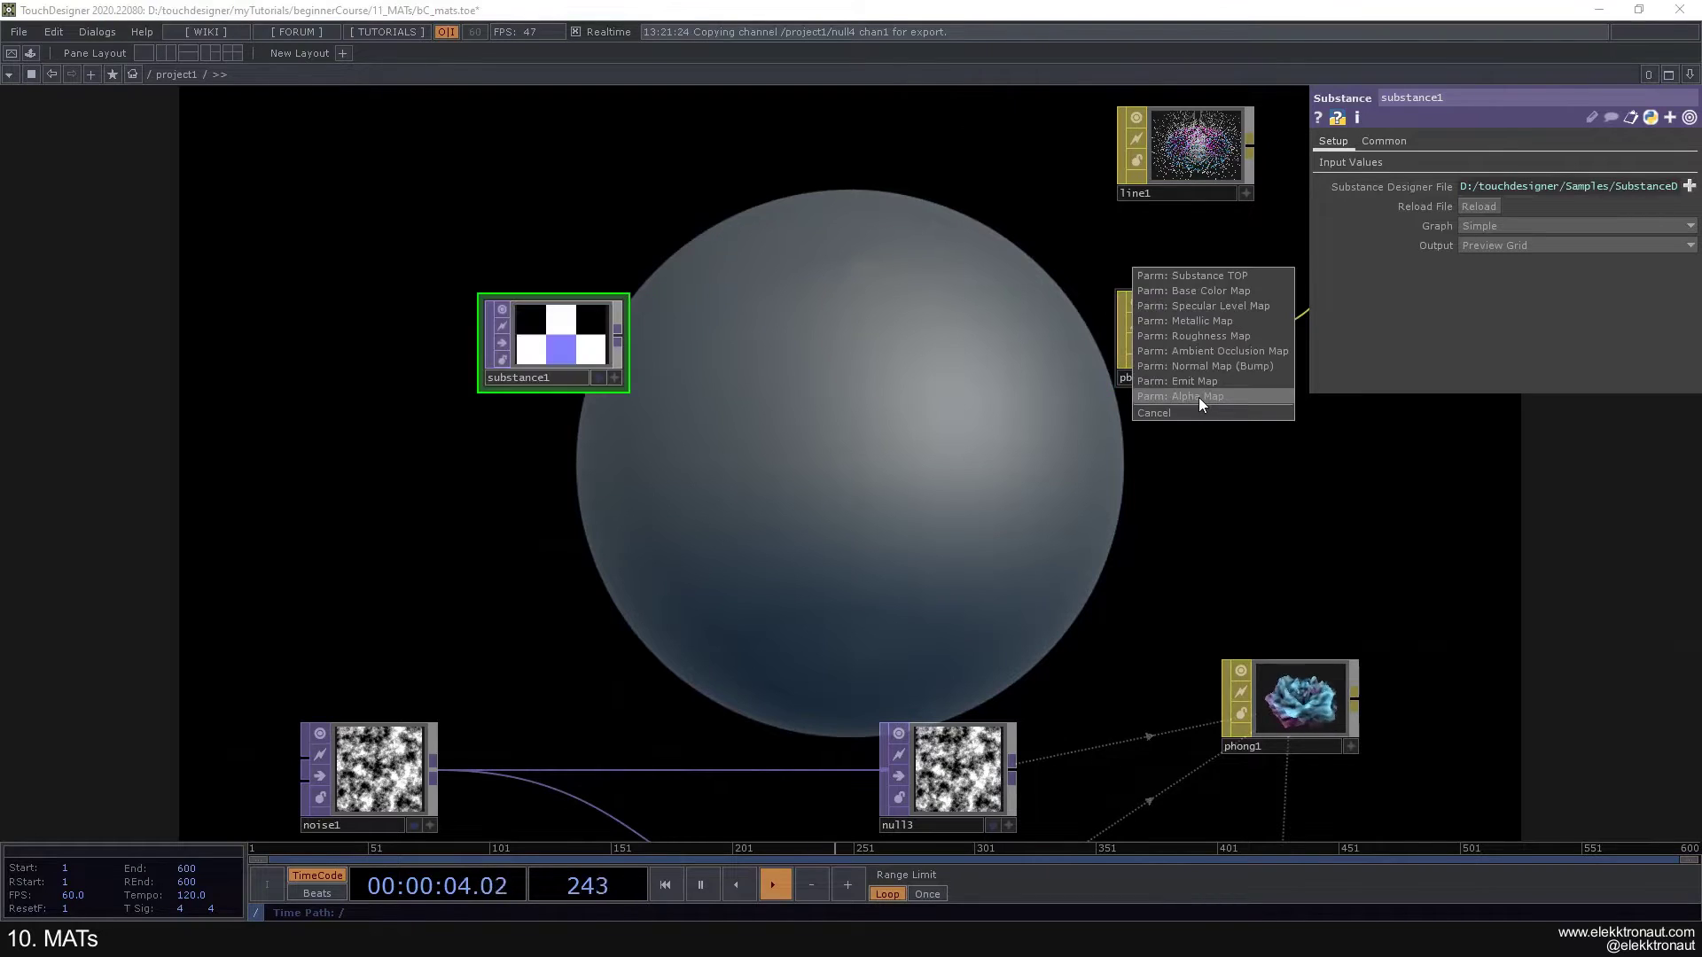
left_click(1198, 273)
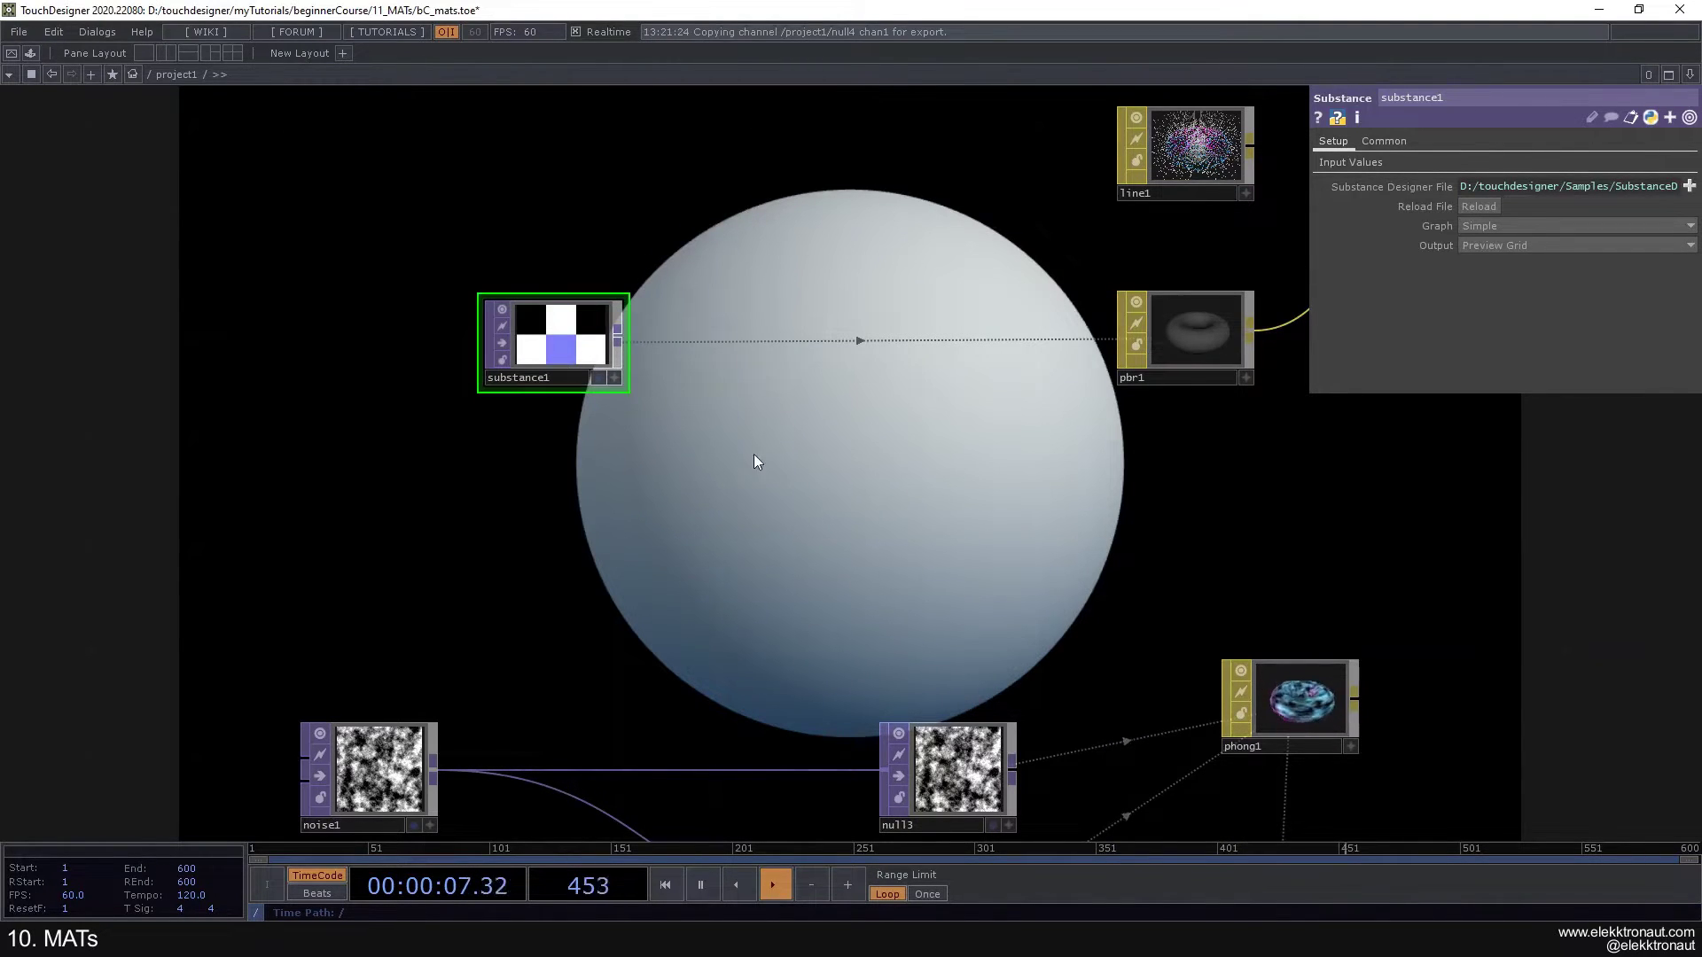
left_click_drag(755, 454, 577, 440)
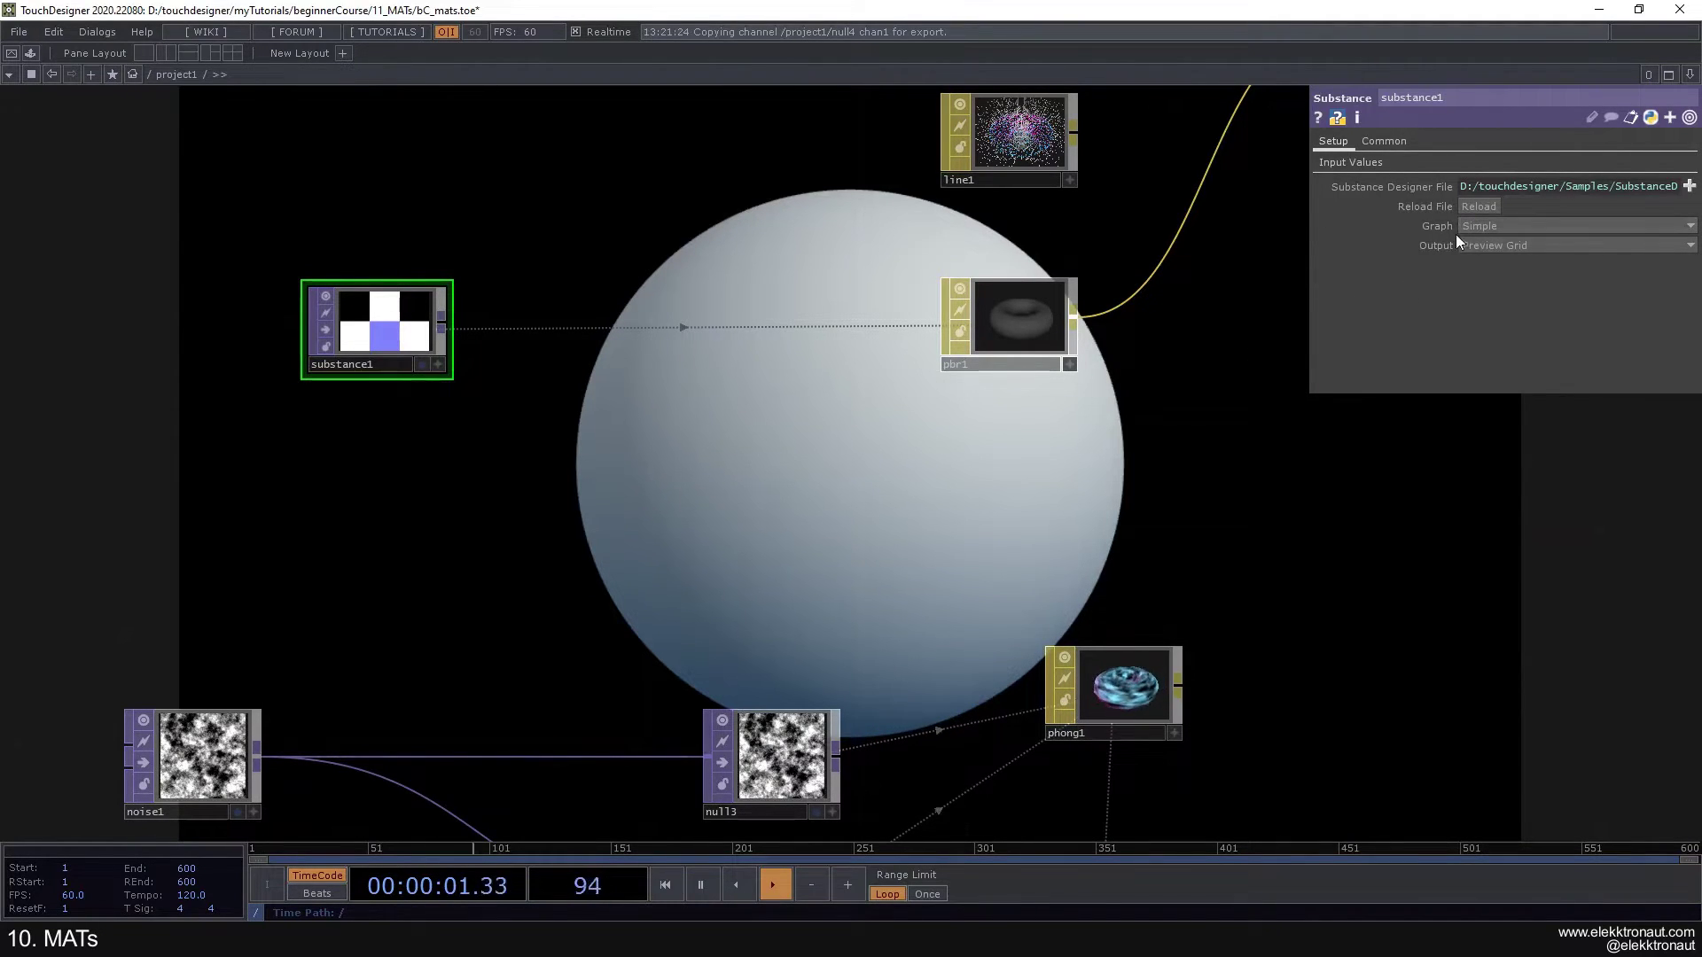
left_click(1490, 224)
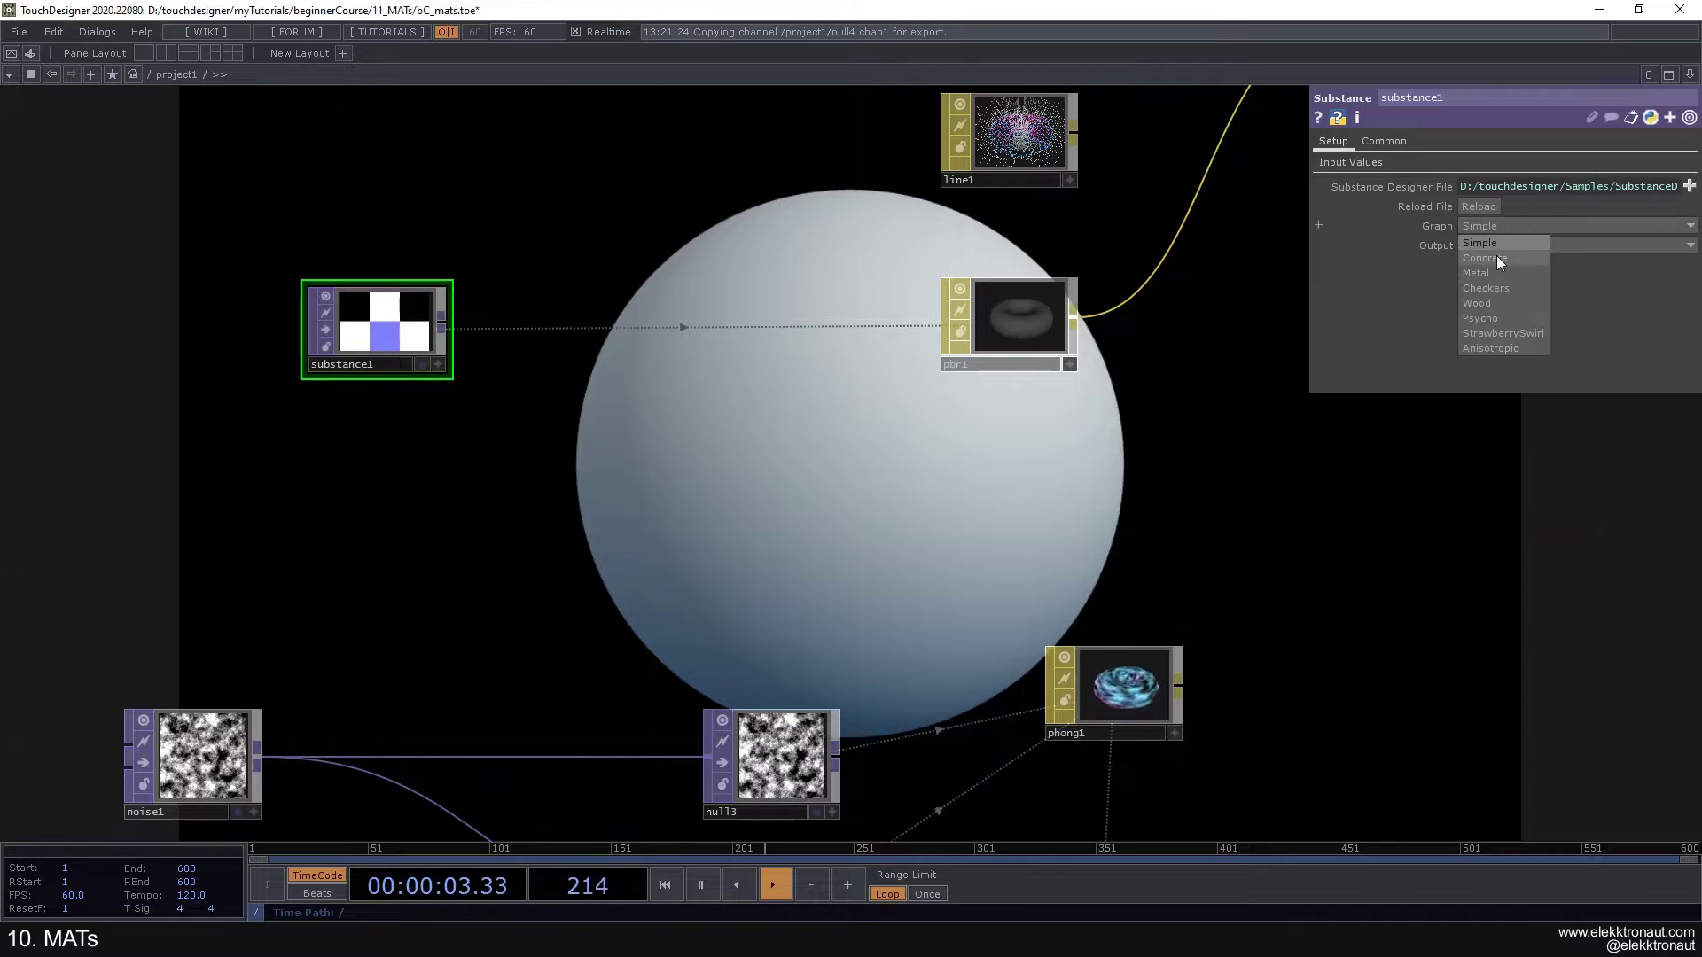
left_click(1496, 255)
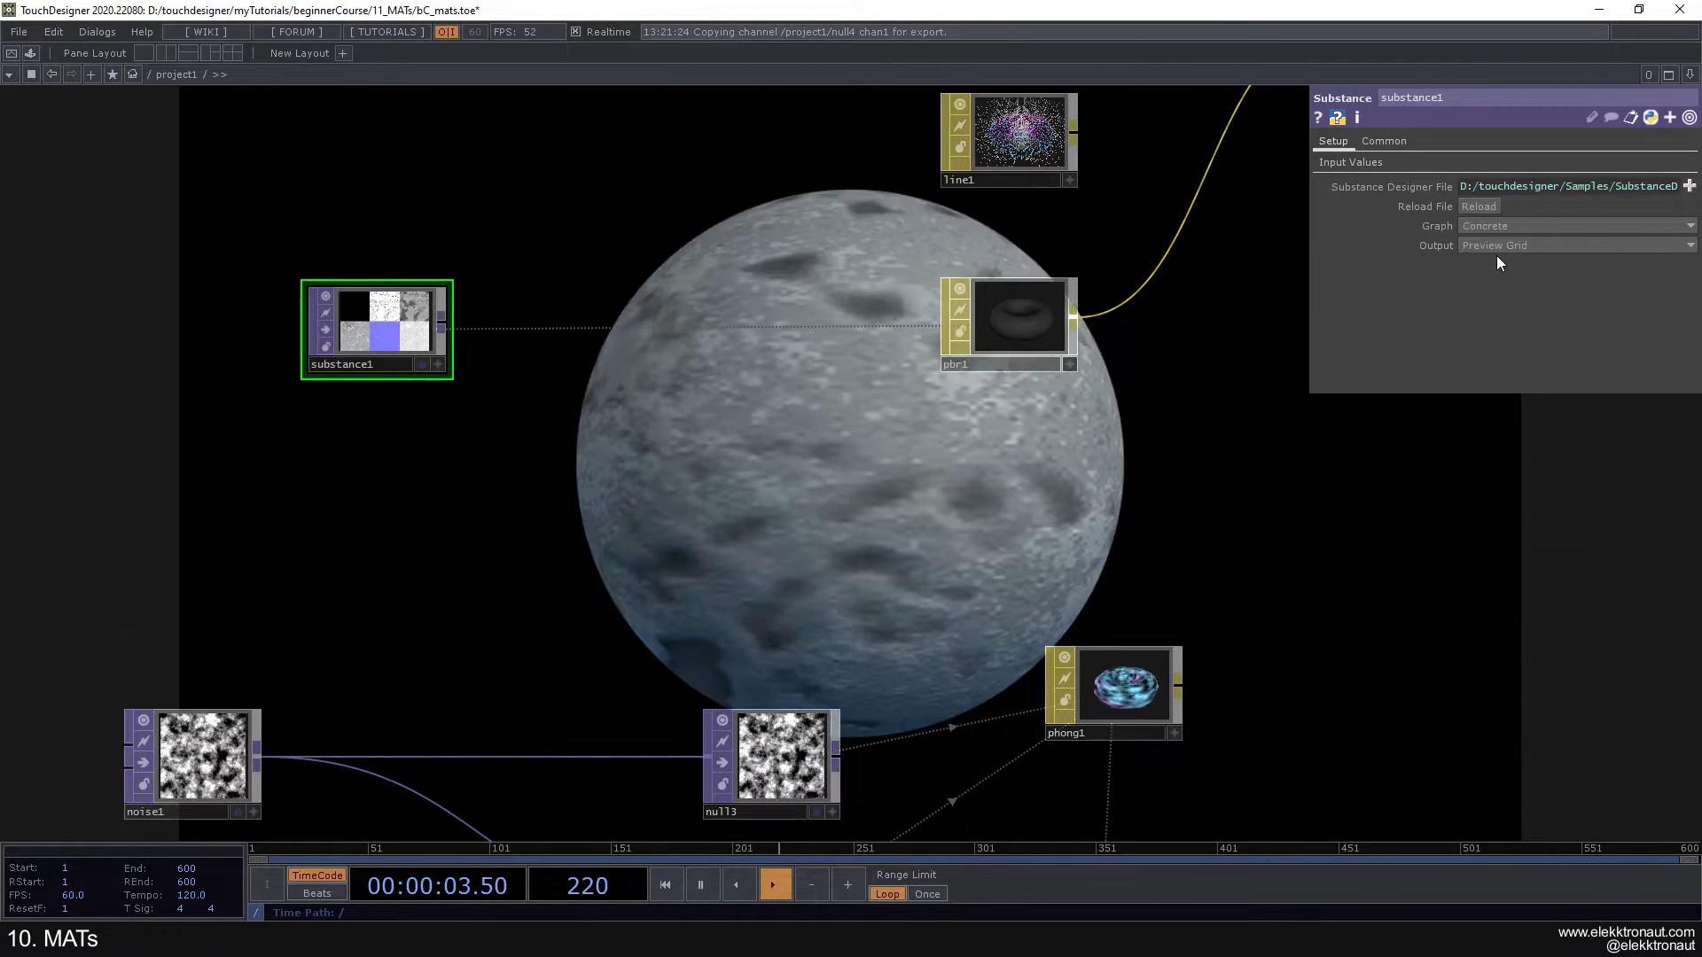
Step: Set the resolution of substance1 to 1024 x 1024
left_click(1393, 145)
left_click(1688, 207)
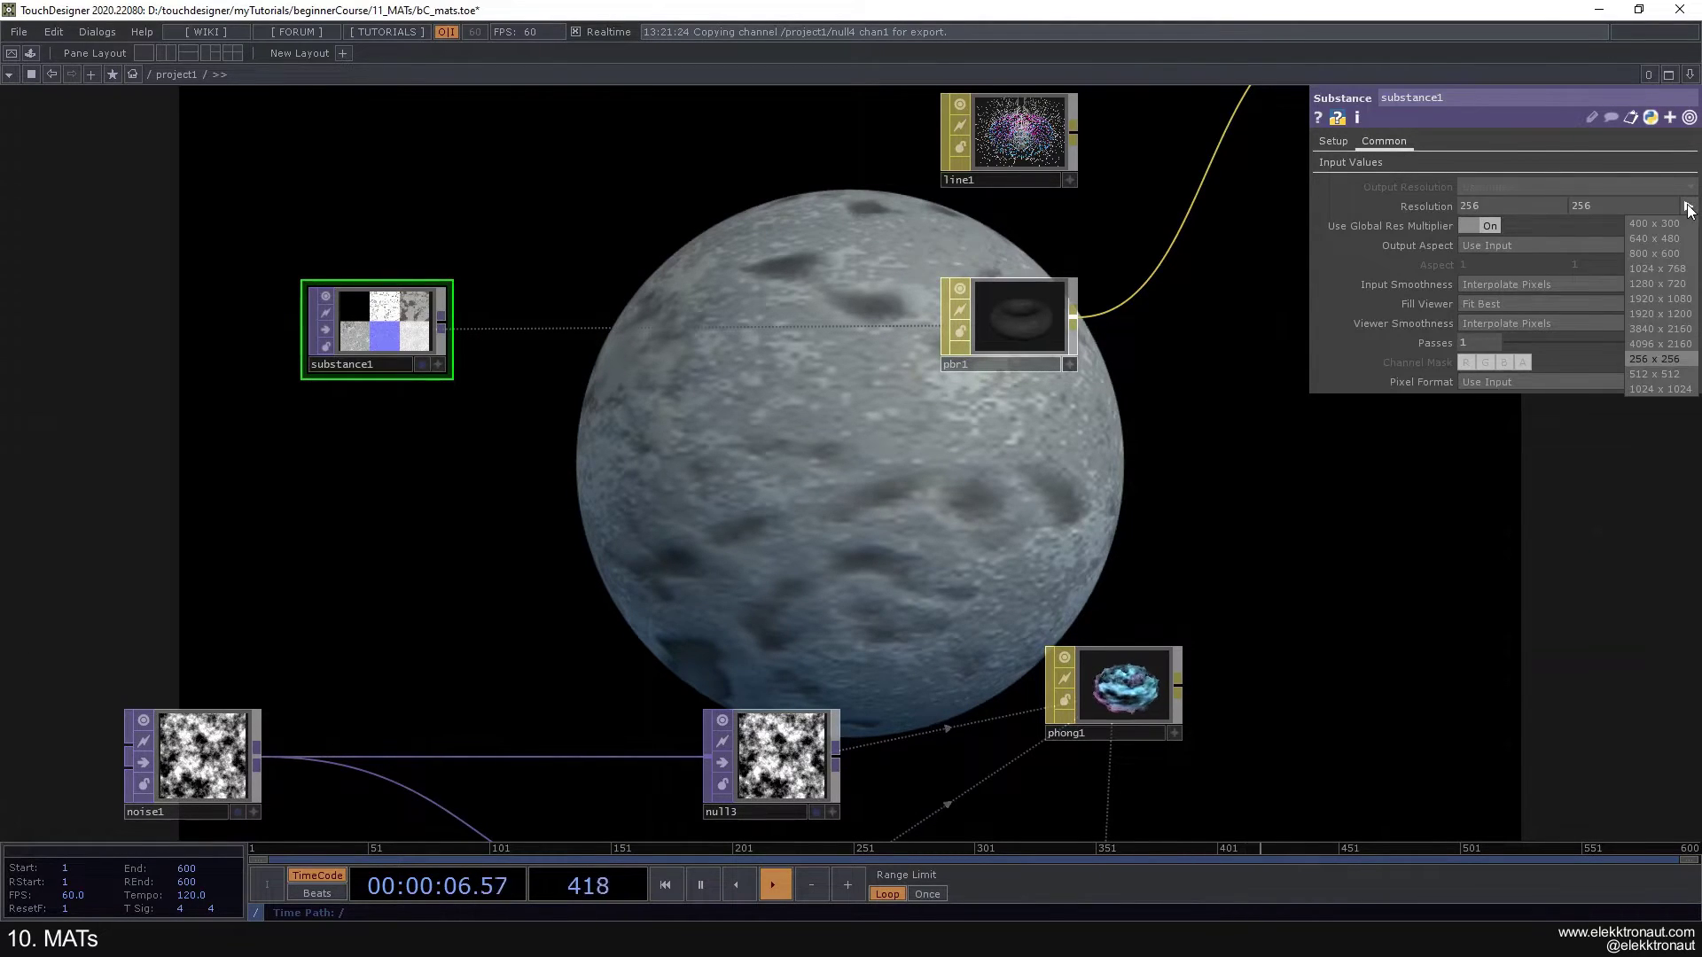
left_click(1648, 390)
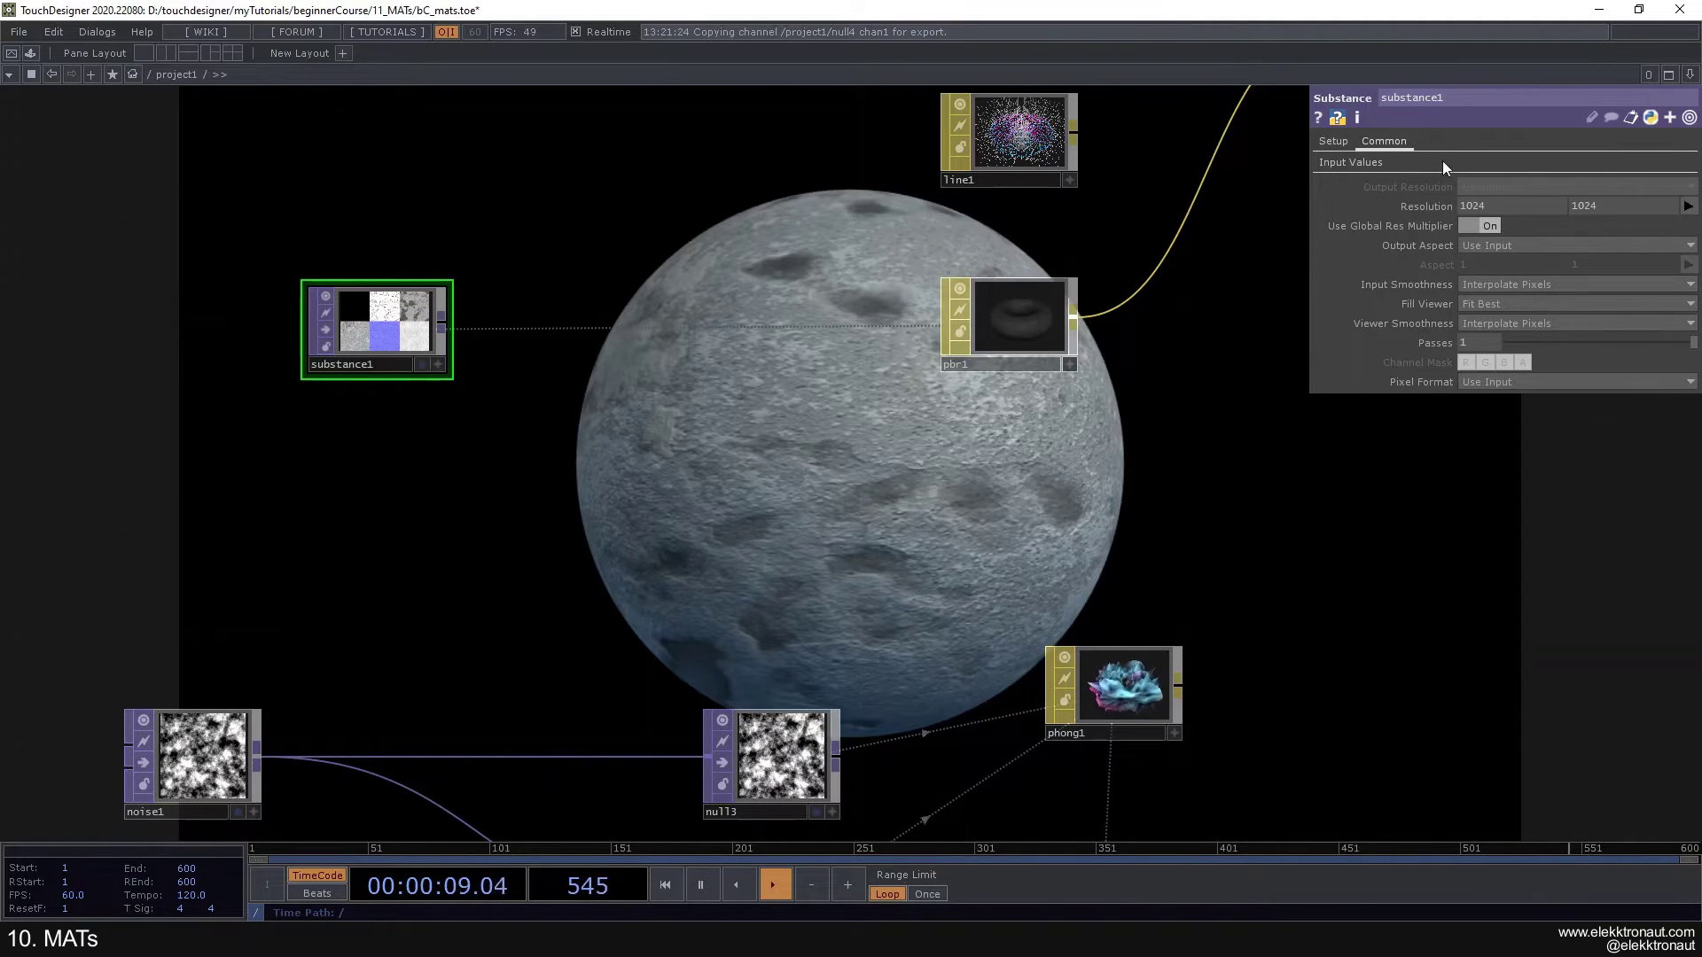
Step: Set the concrete substance's Moisture to 0.404 and its Luminosity to 0.371
left_click(1334, 144)
left_click_drag(1117, 424, 1019, 504)
scroll(986, 318, "down", 2)
scroll(638, 433, "up", 2)
left_click_drag(707, 398, 801, 355)
left_click_drag(853, 482, 922, 526)
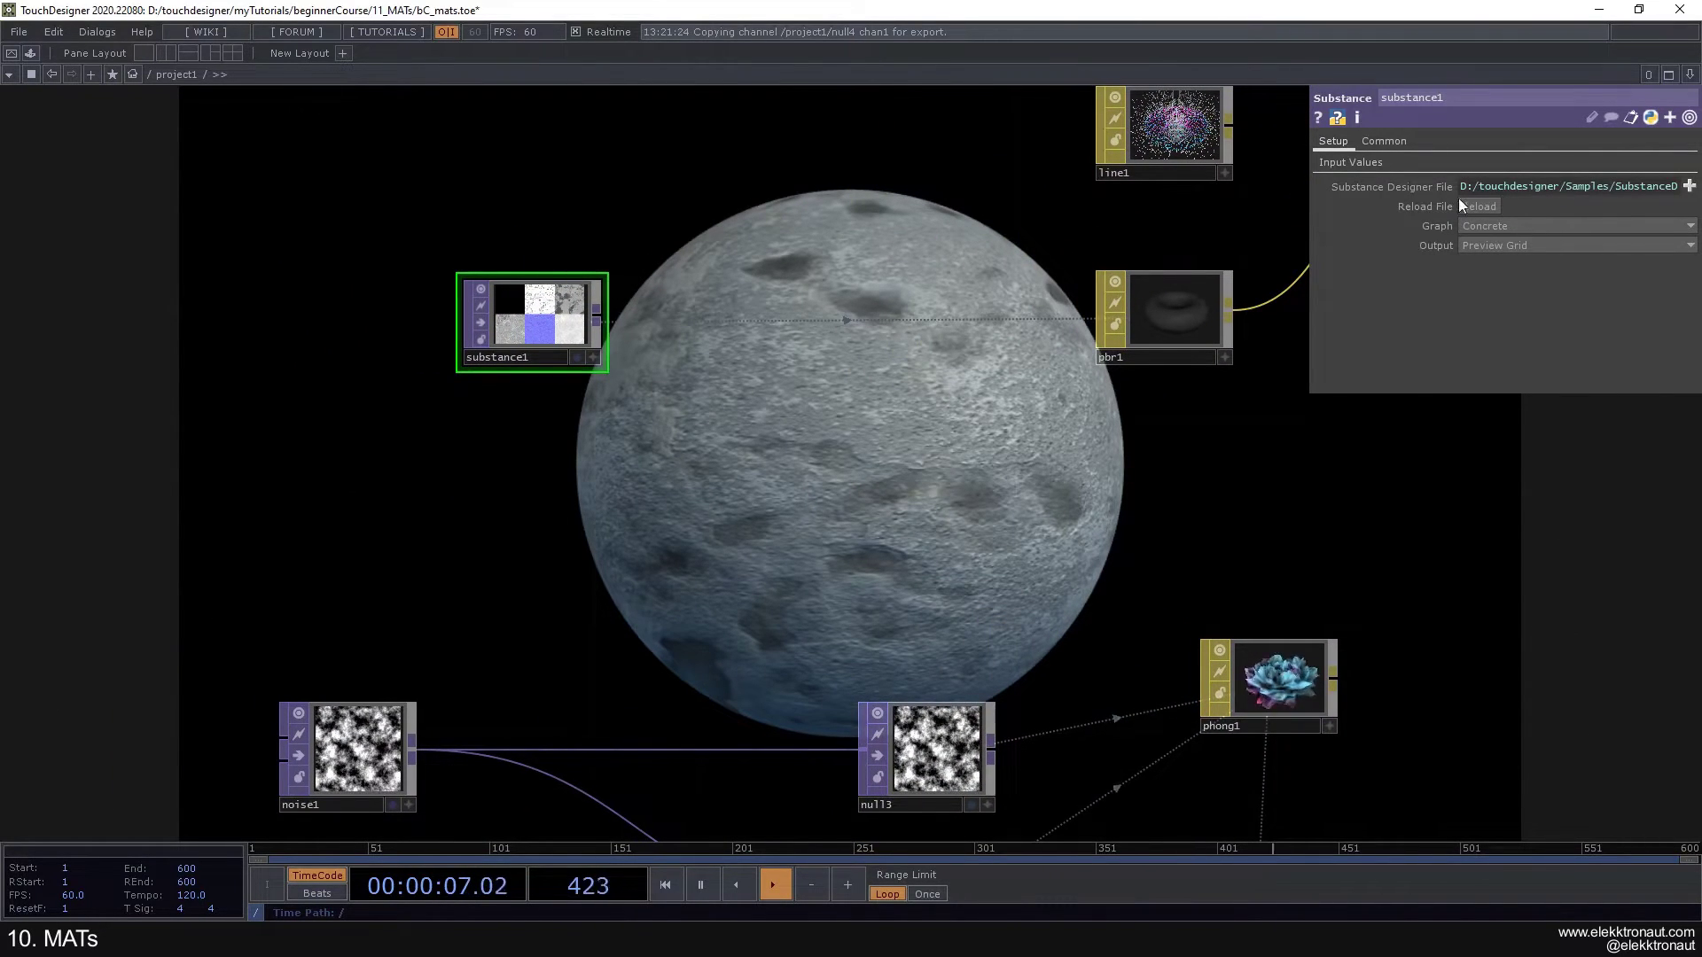
left_click(1361, 163)
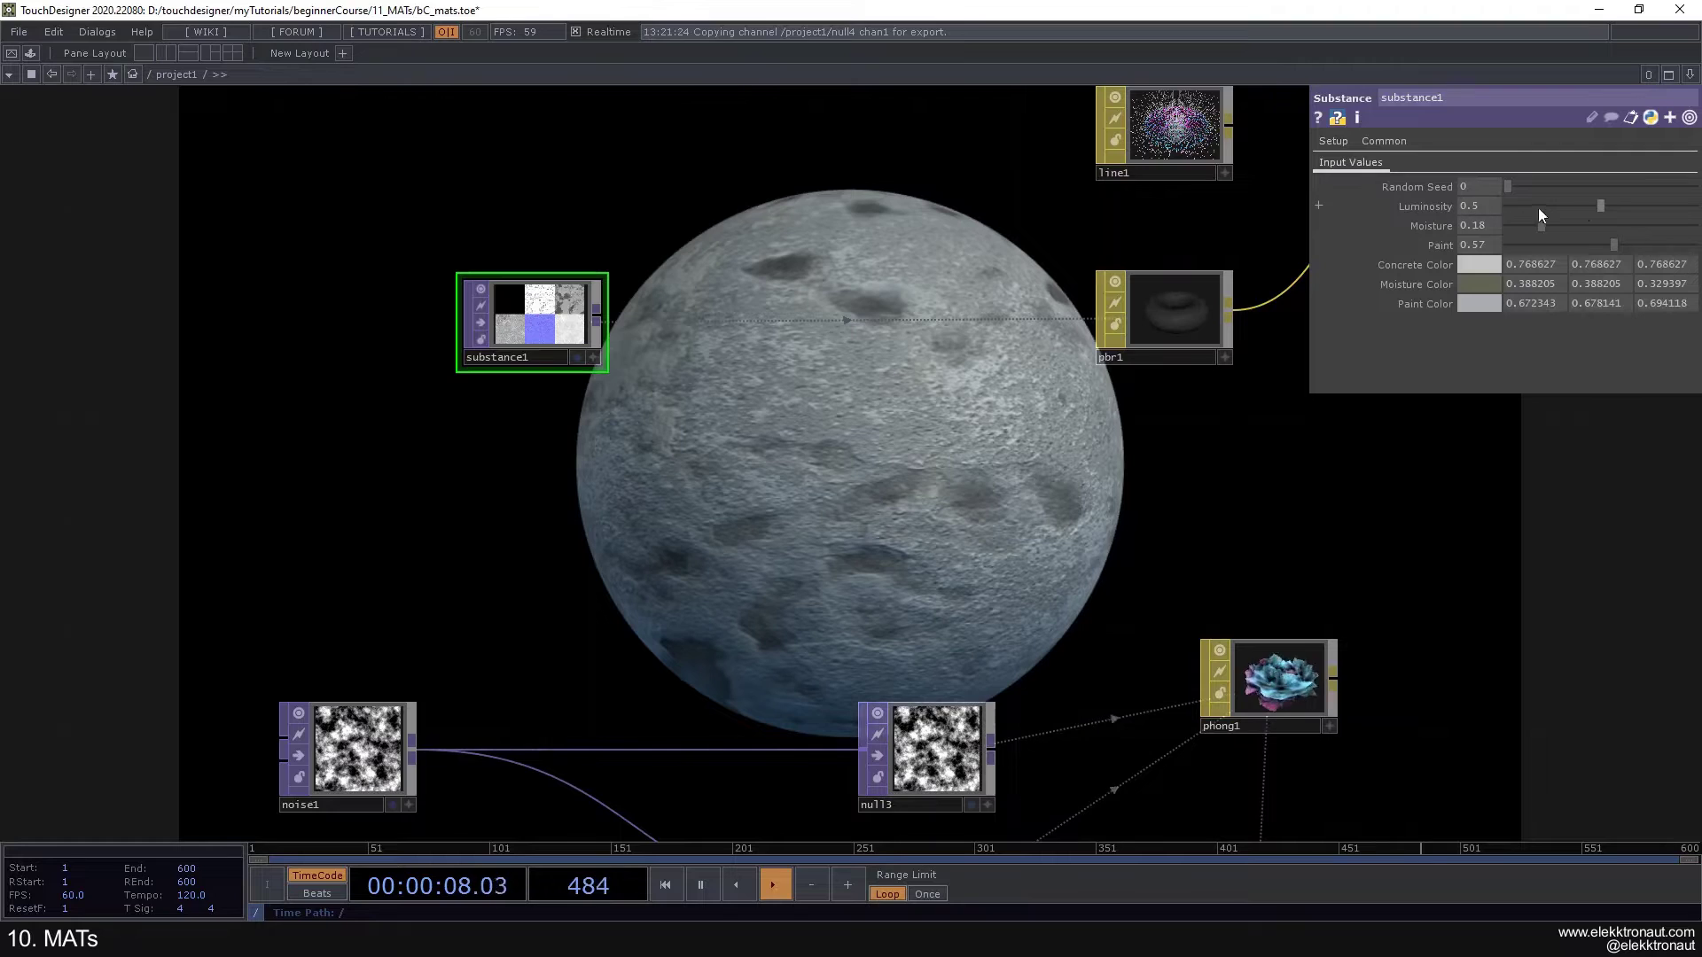
left_click(1583, 229)
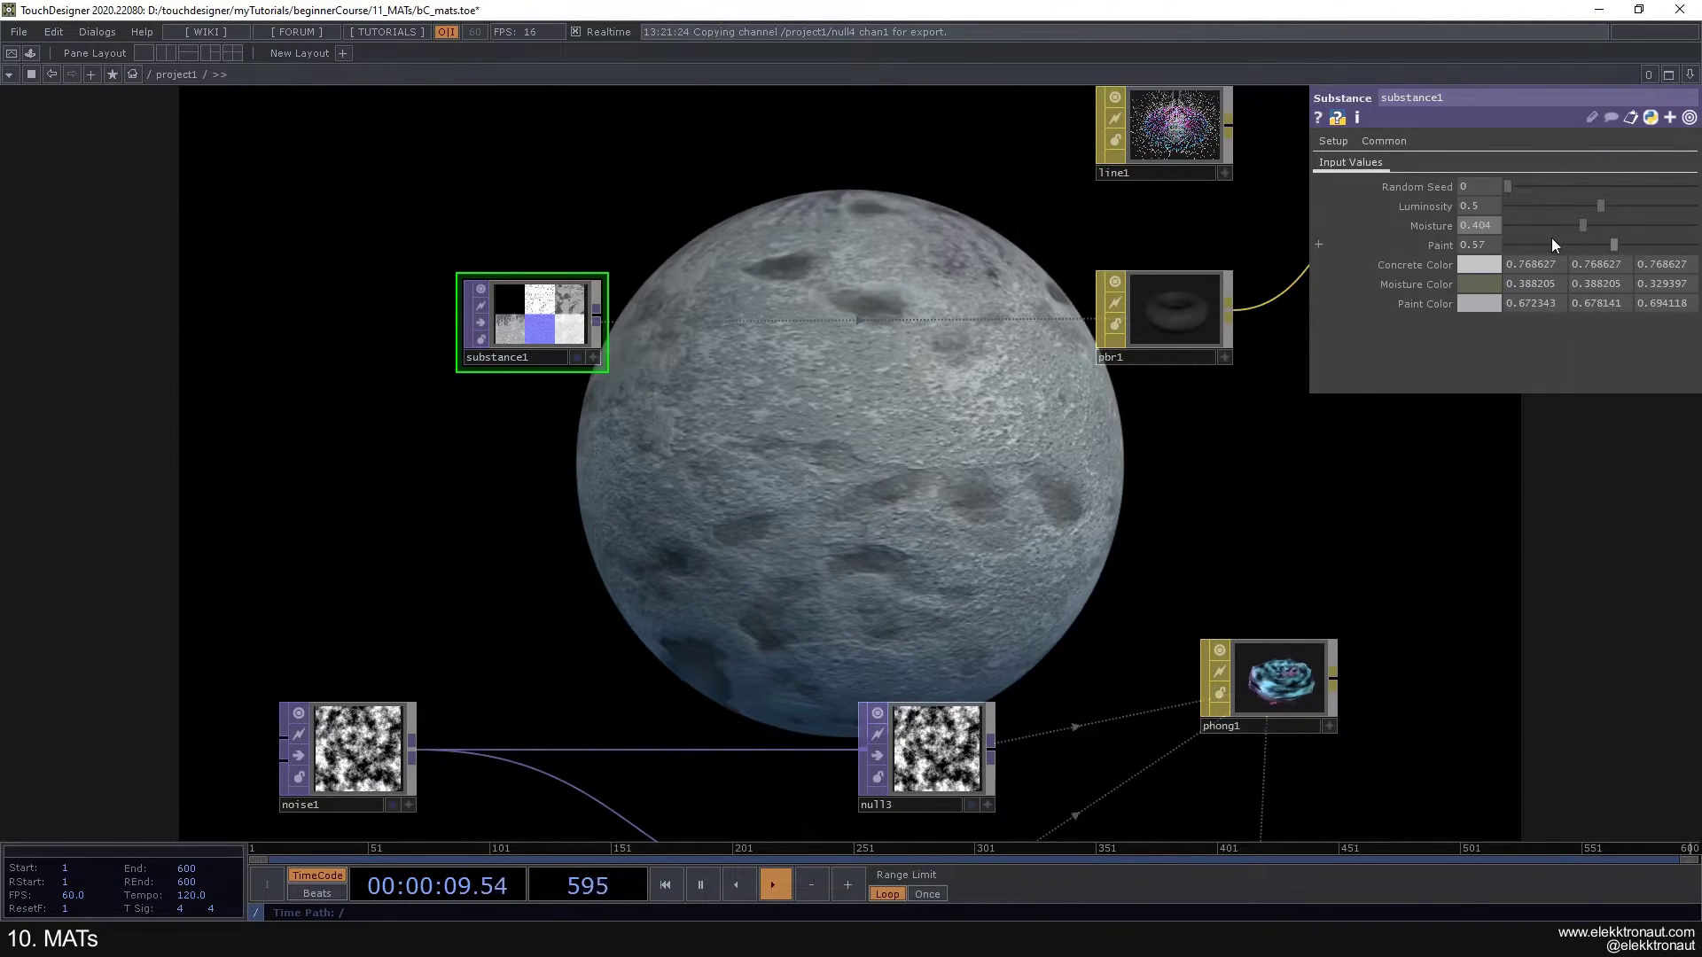
left_click(1646, 210)
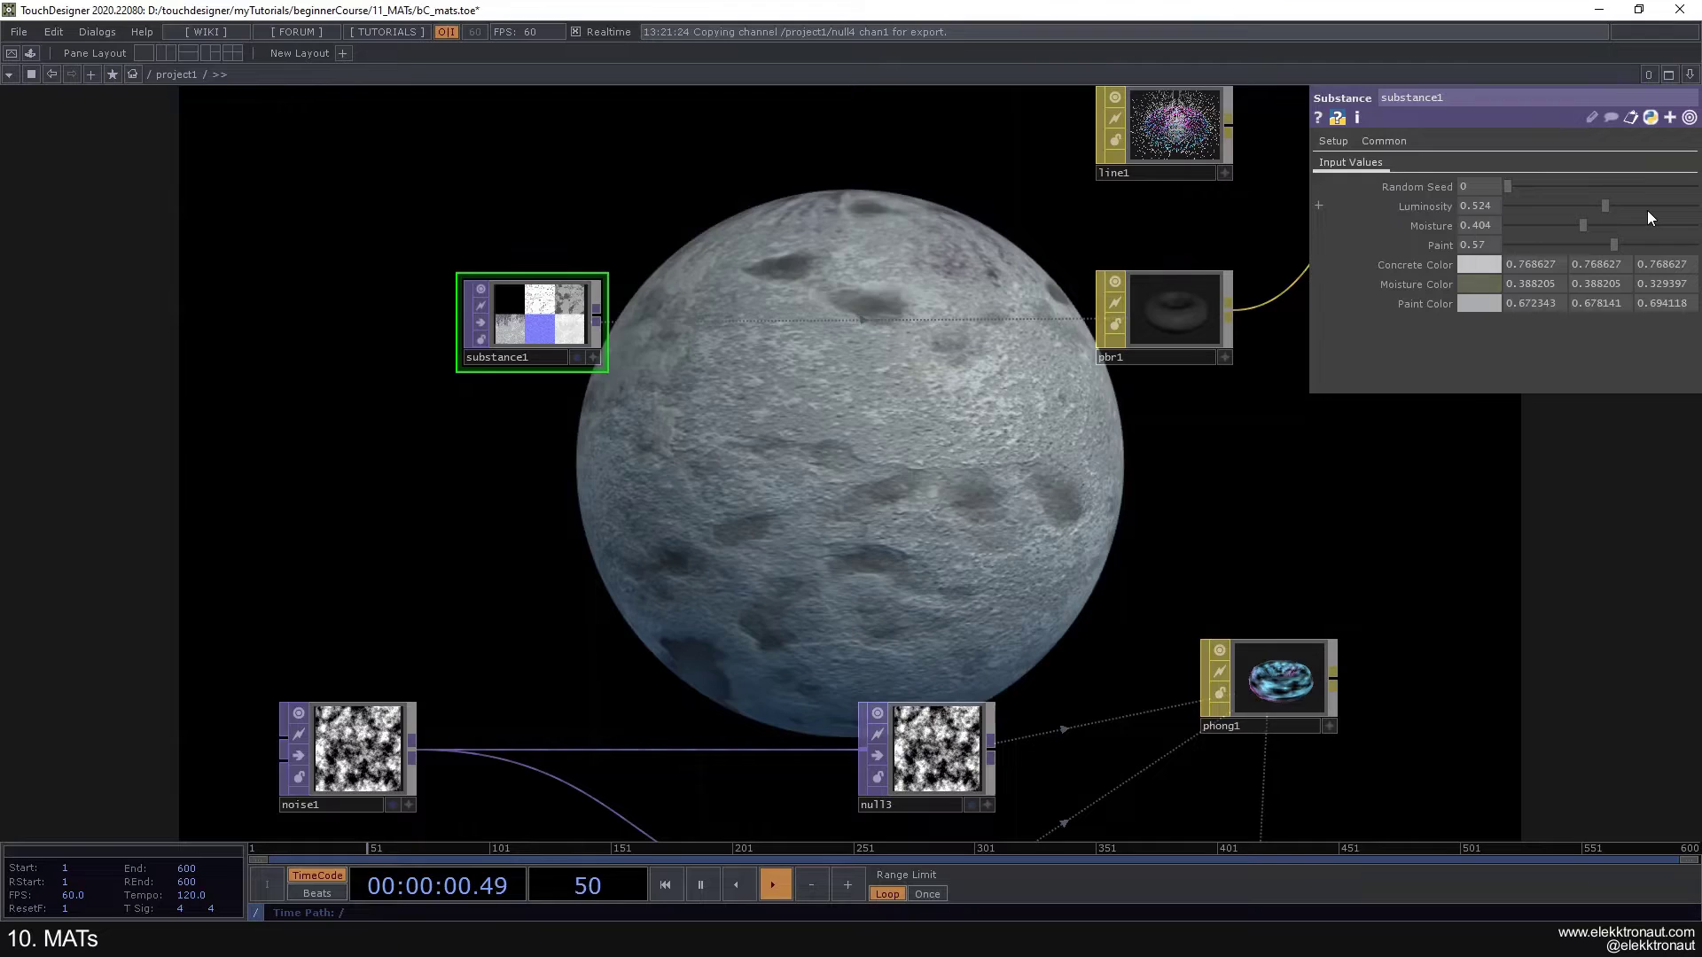
left_click_drag(1544, 206, 1578, 211)
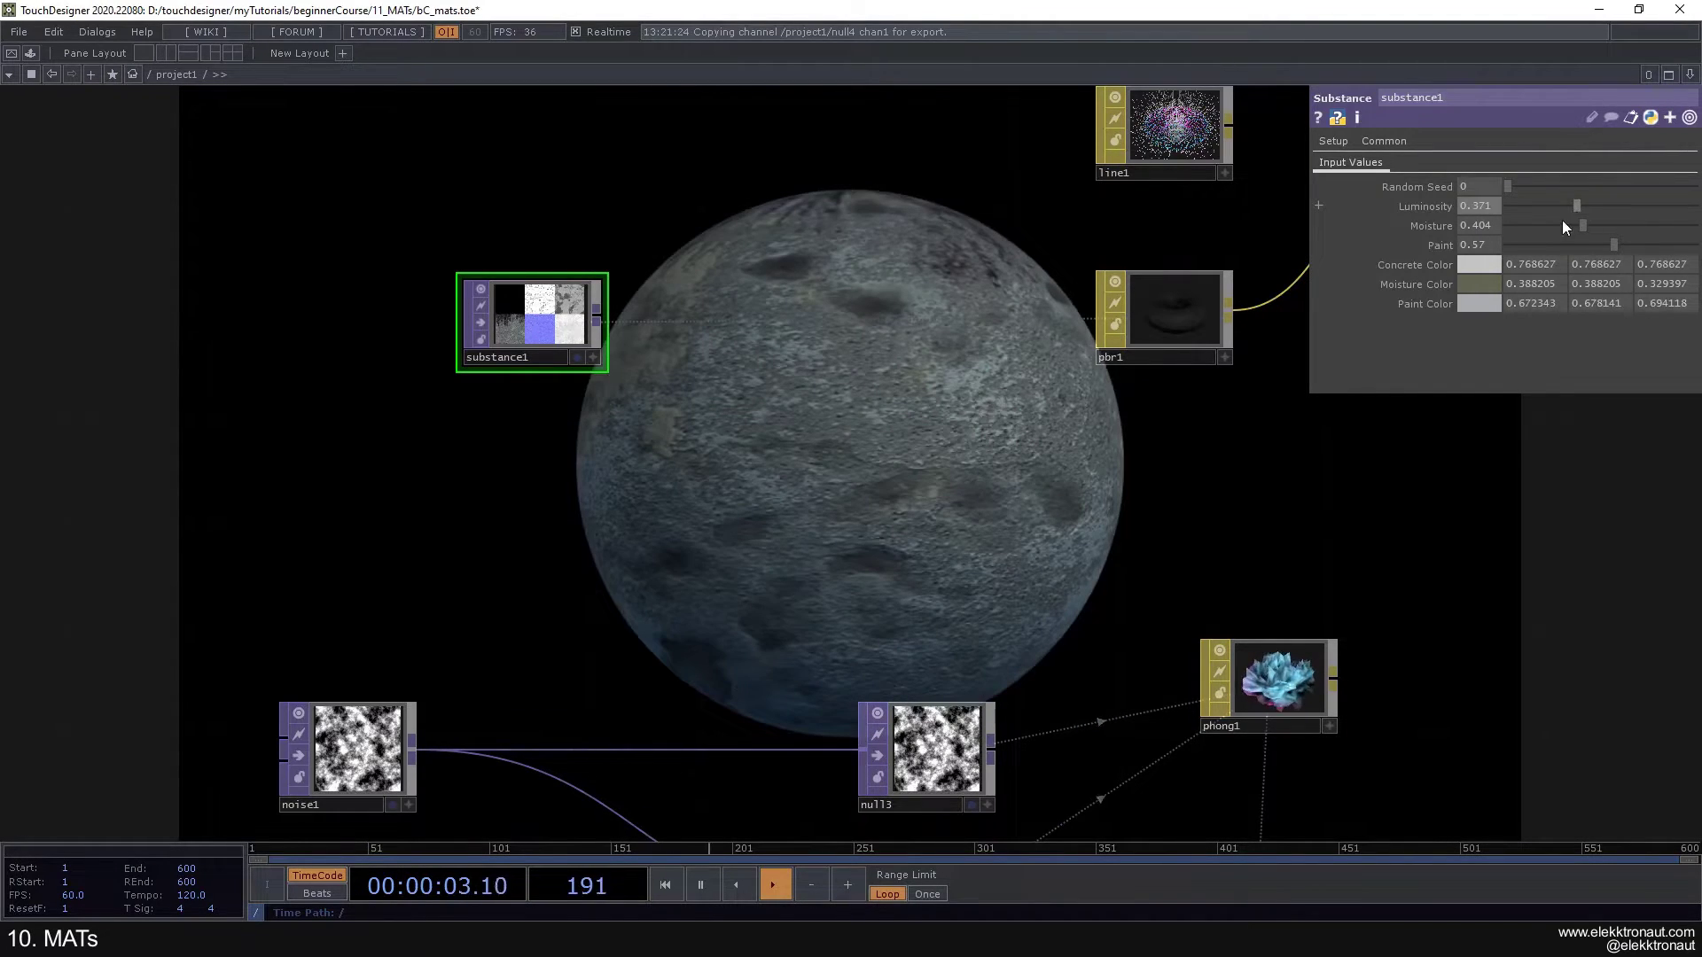
Step: Try different Paint amounts on the concrete substance, ending at 0.643
scroll(936, 420, "down", 2)
scroll(936, 421, "down", 2)
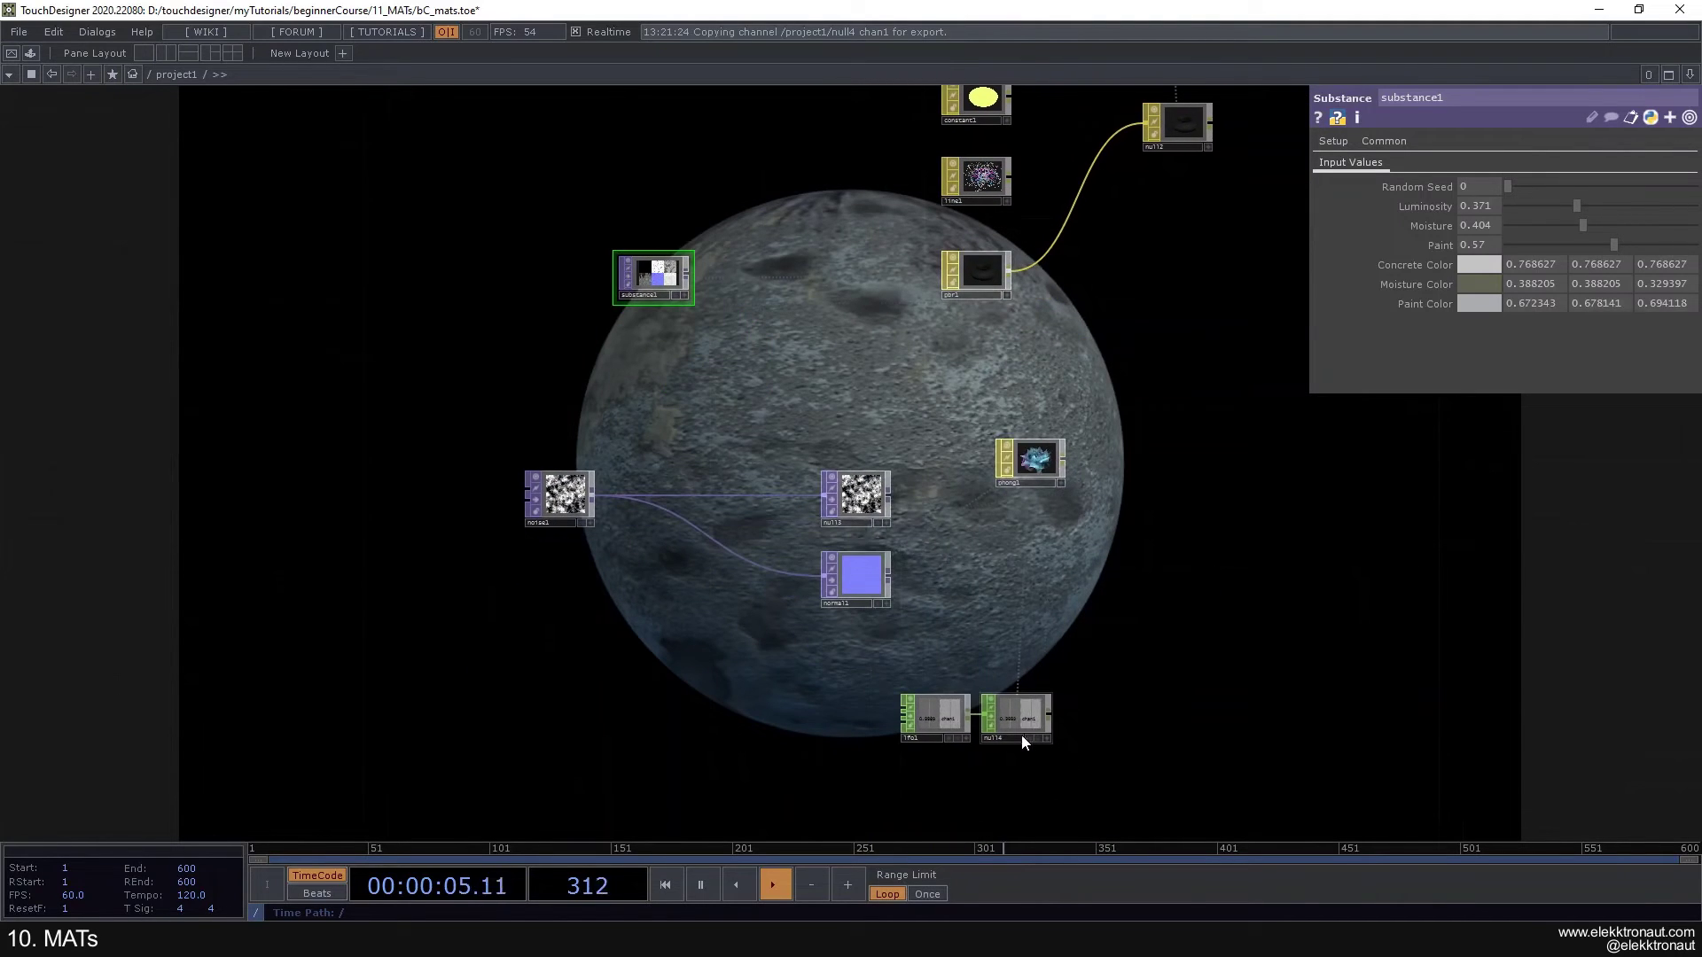
scroll(533, 403, "up", 5)
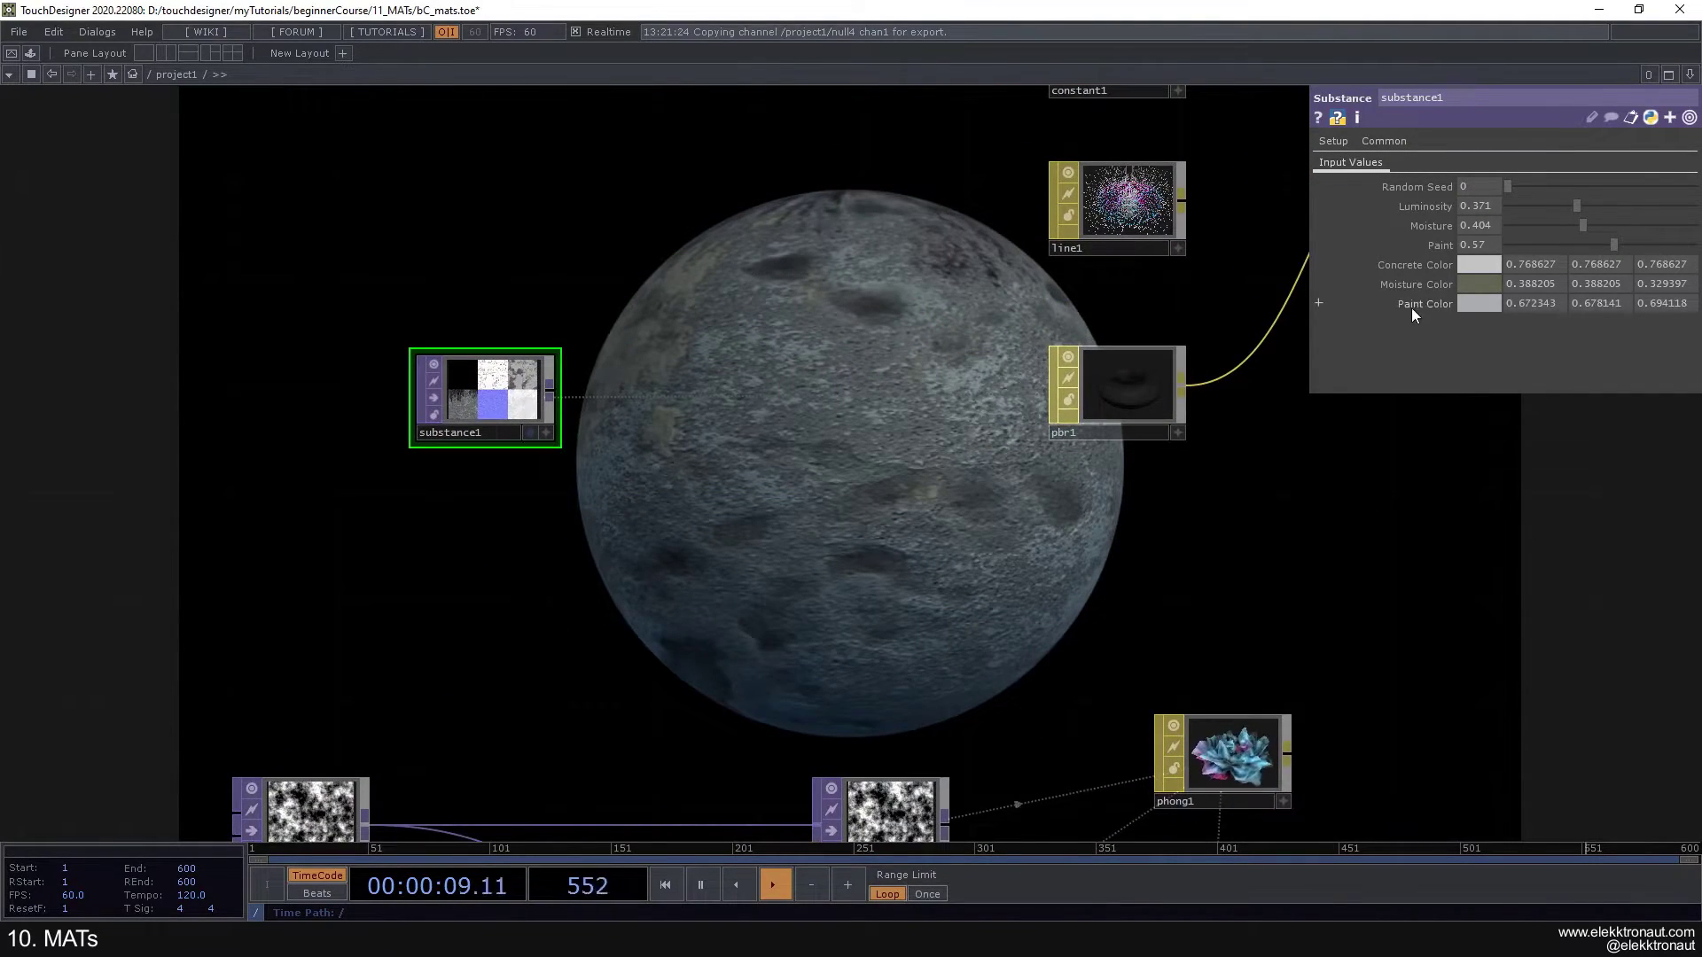
left_click(1576, 246)
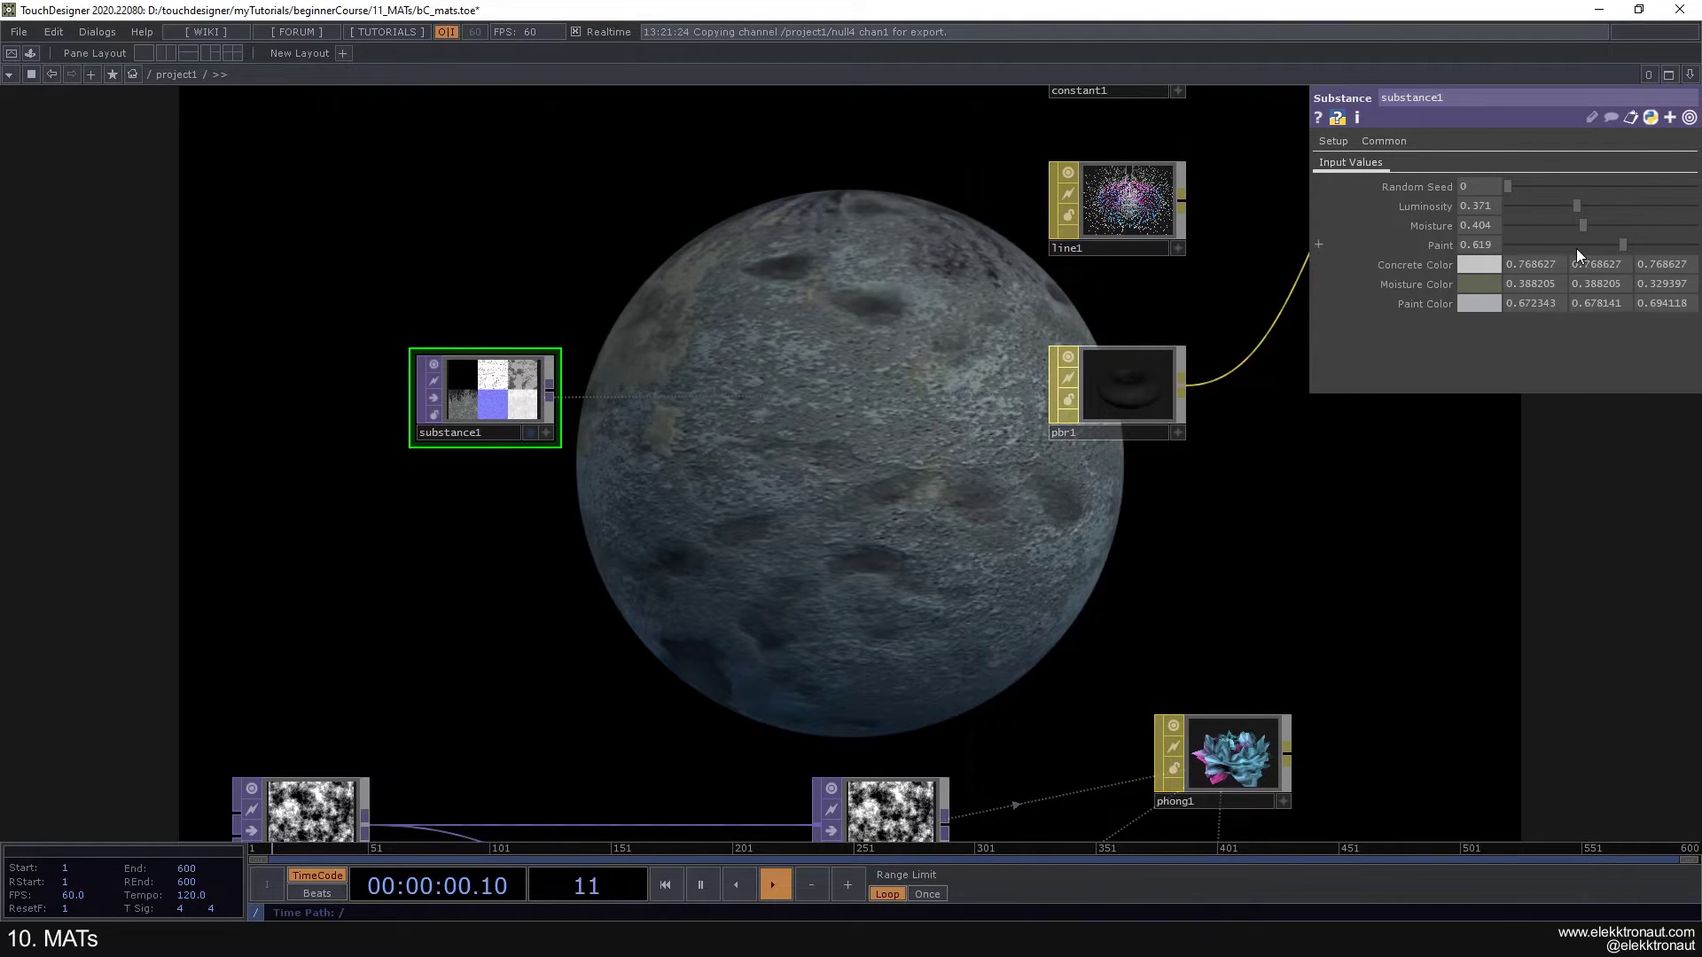
left_click(1659, 248)
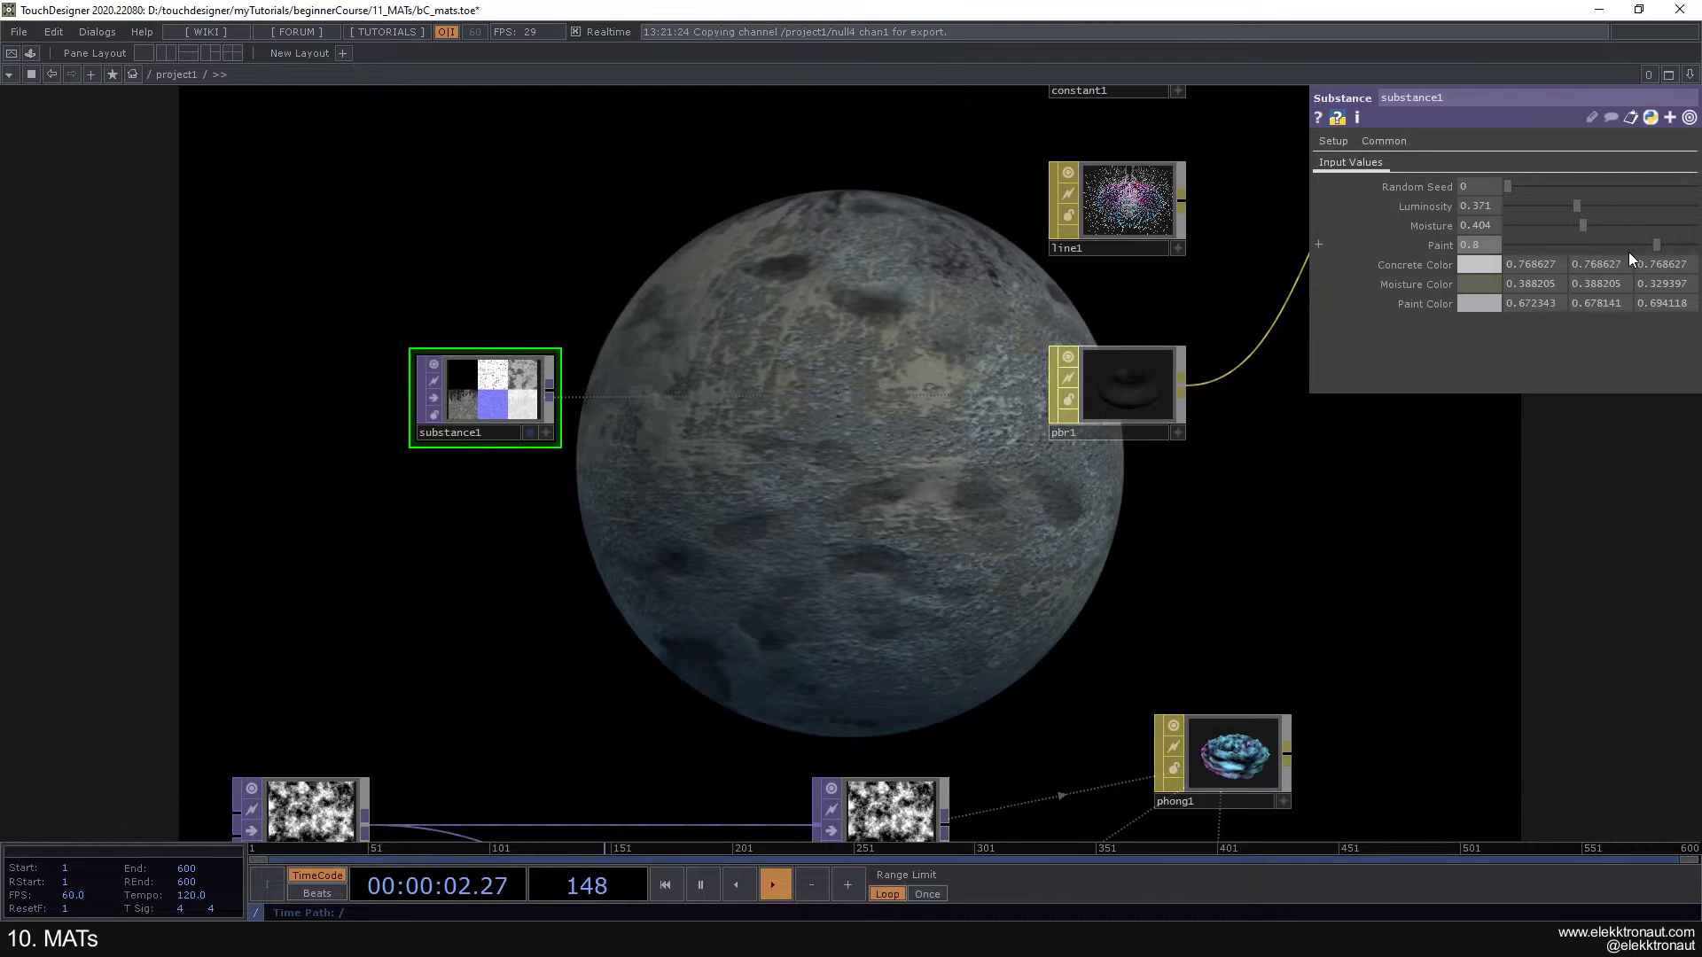
left_click(1629, 246)
left_click_drag(1218, 489, 1115, 392)
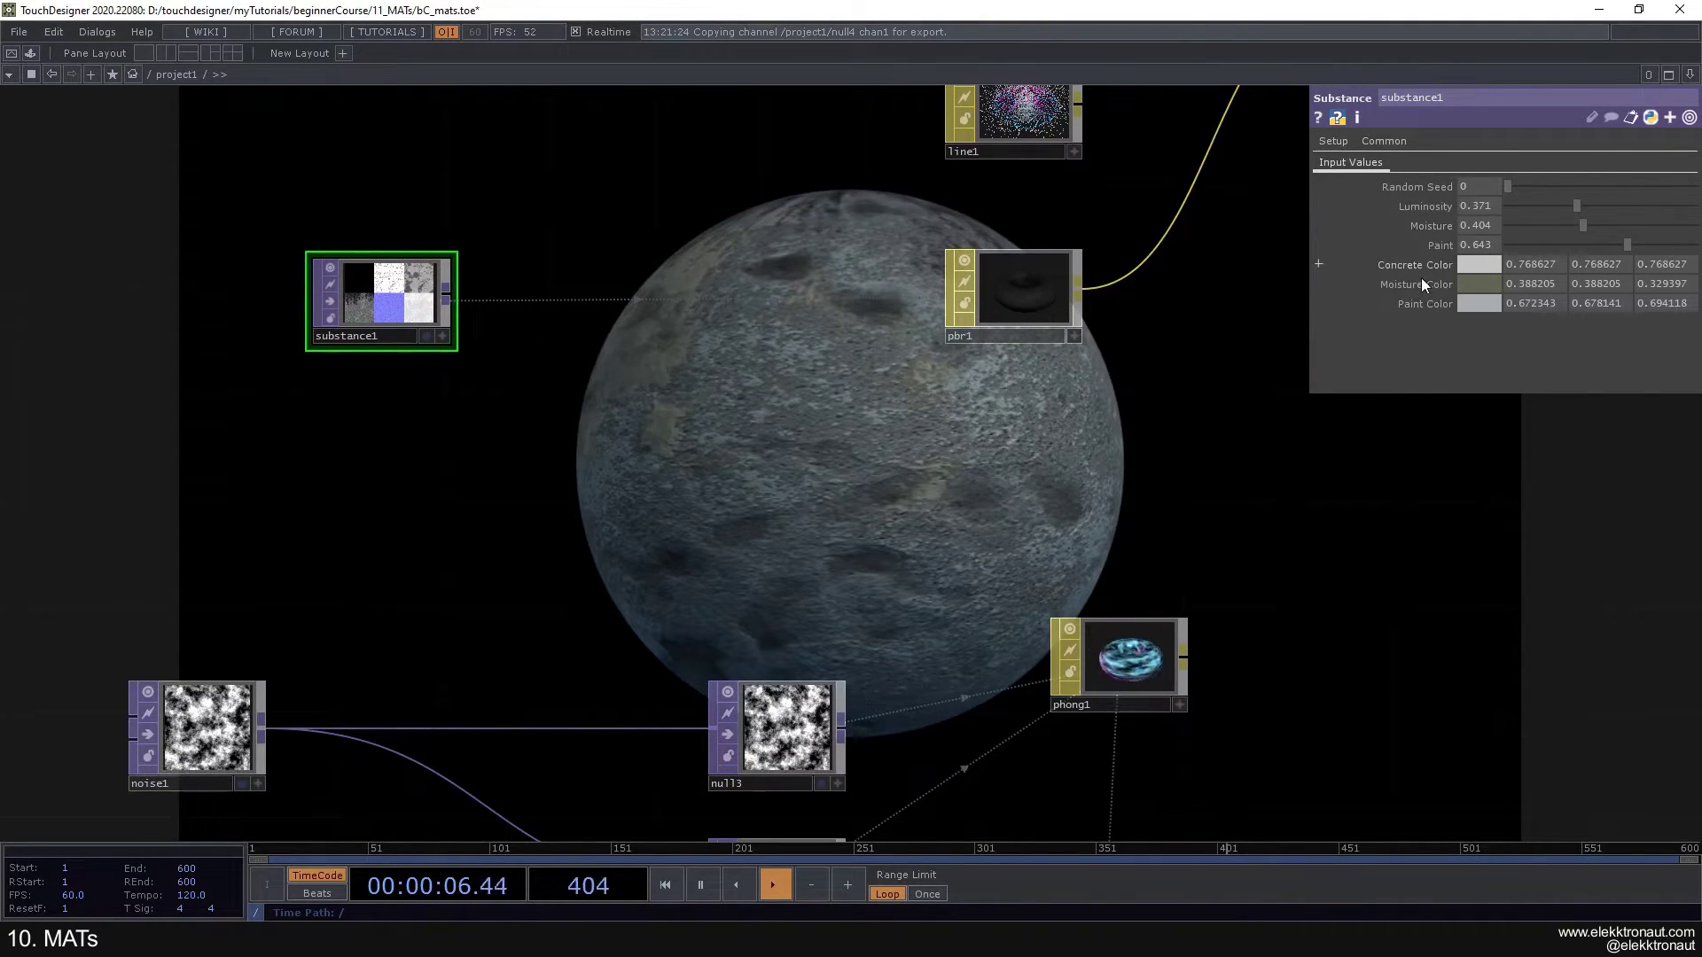
Step: Switch the Graph of substance1 to Metal and set its Scratches Angle to 0.319
left_click(1334, 141)
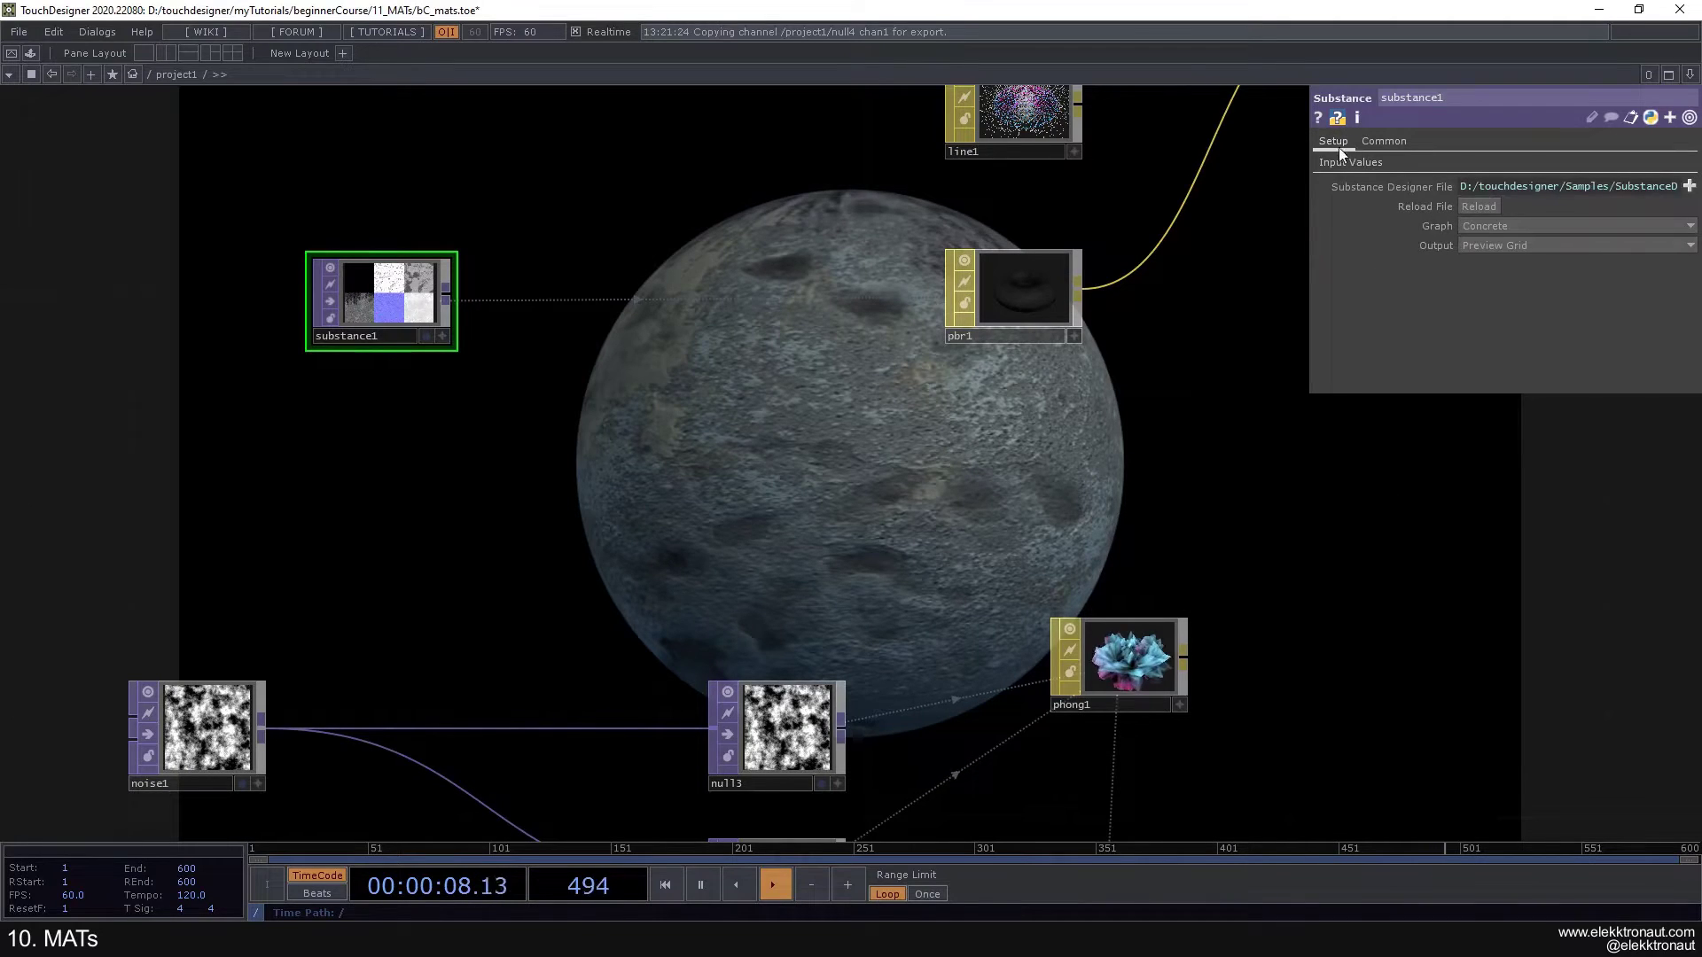
left_click(1476, 231)
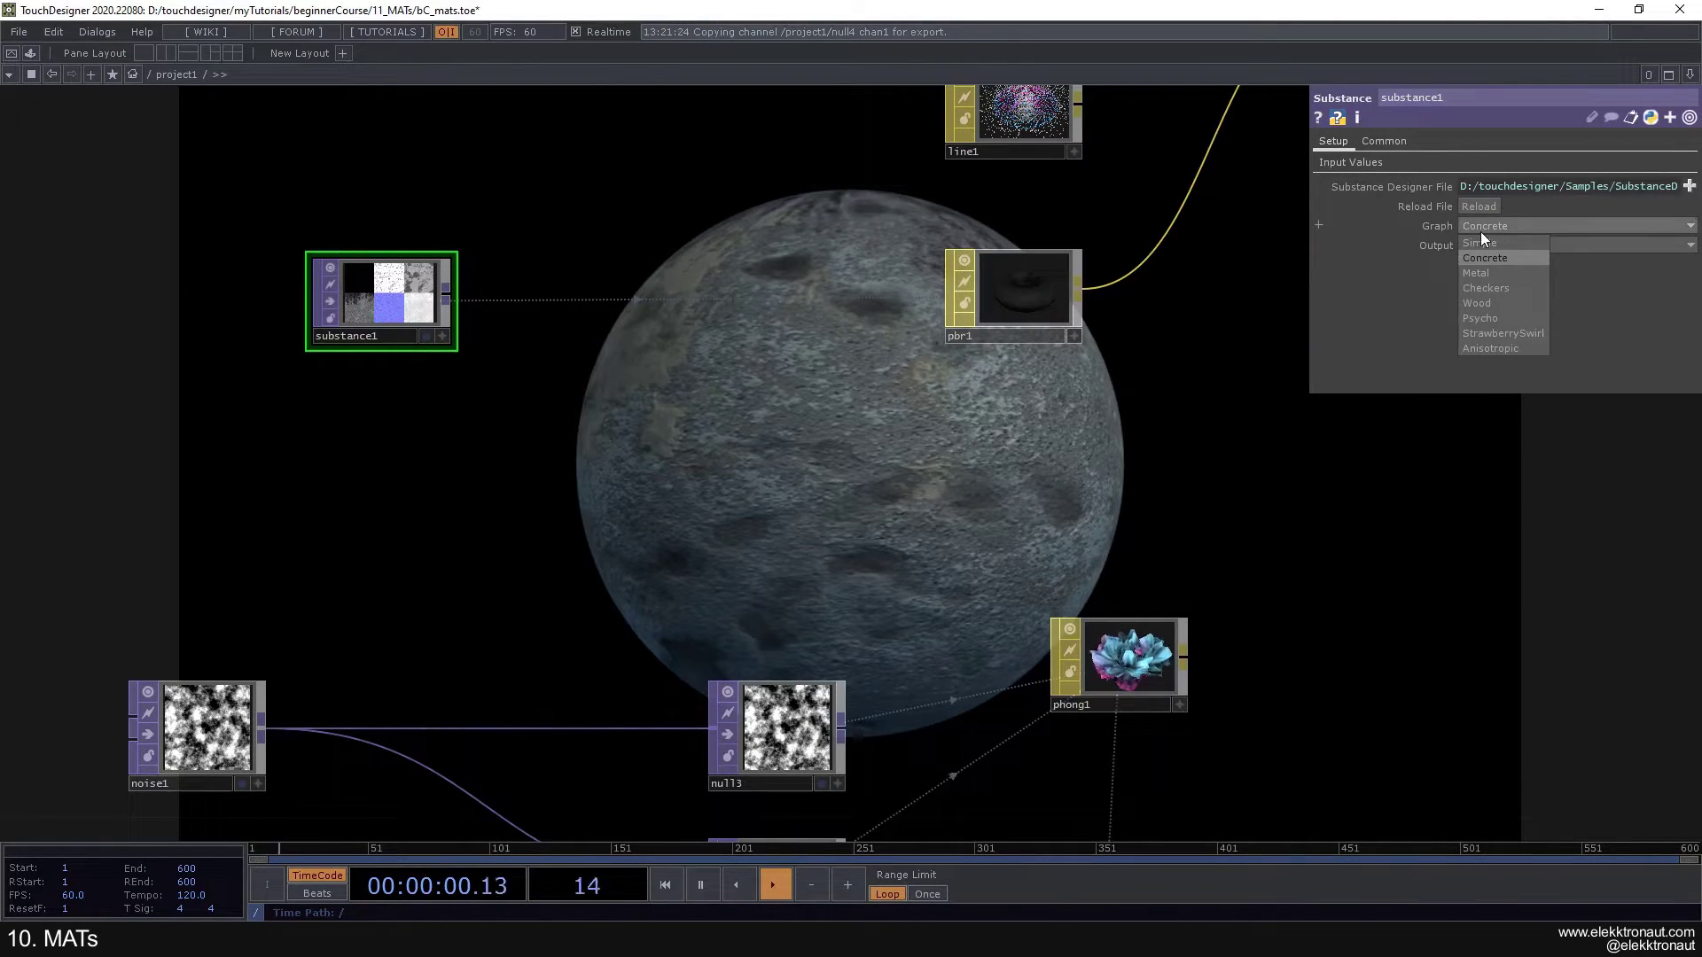
left_click(1497, 274)
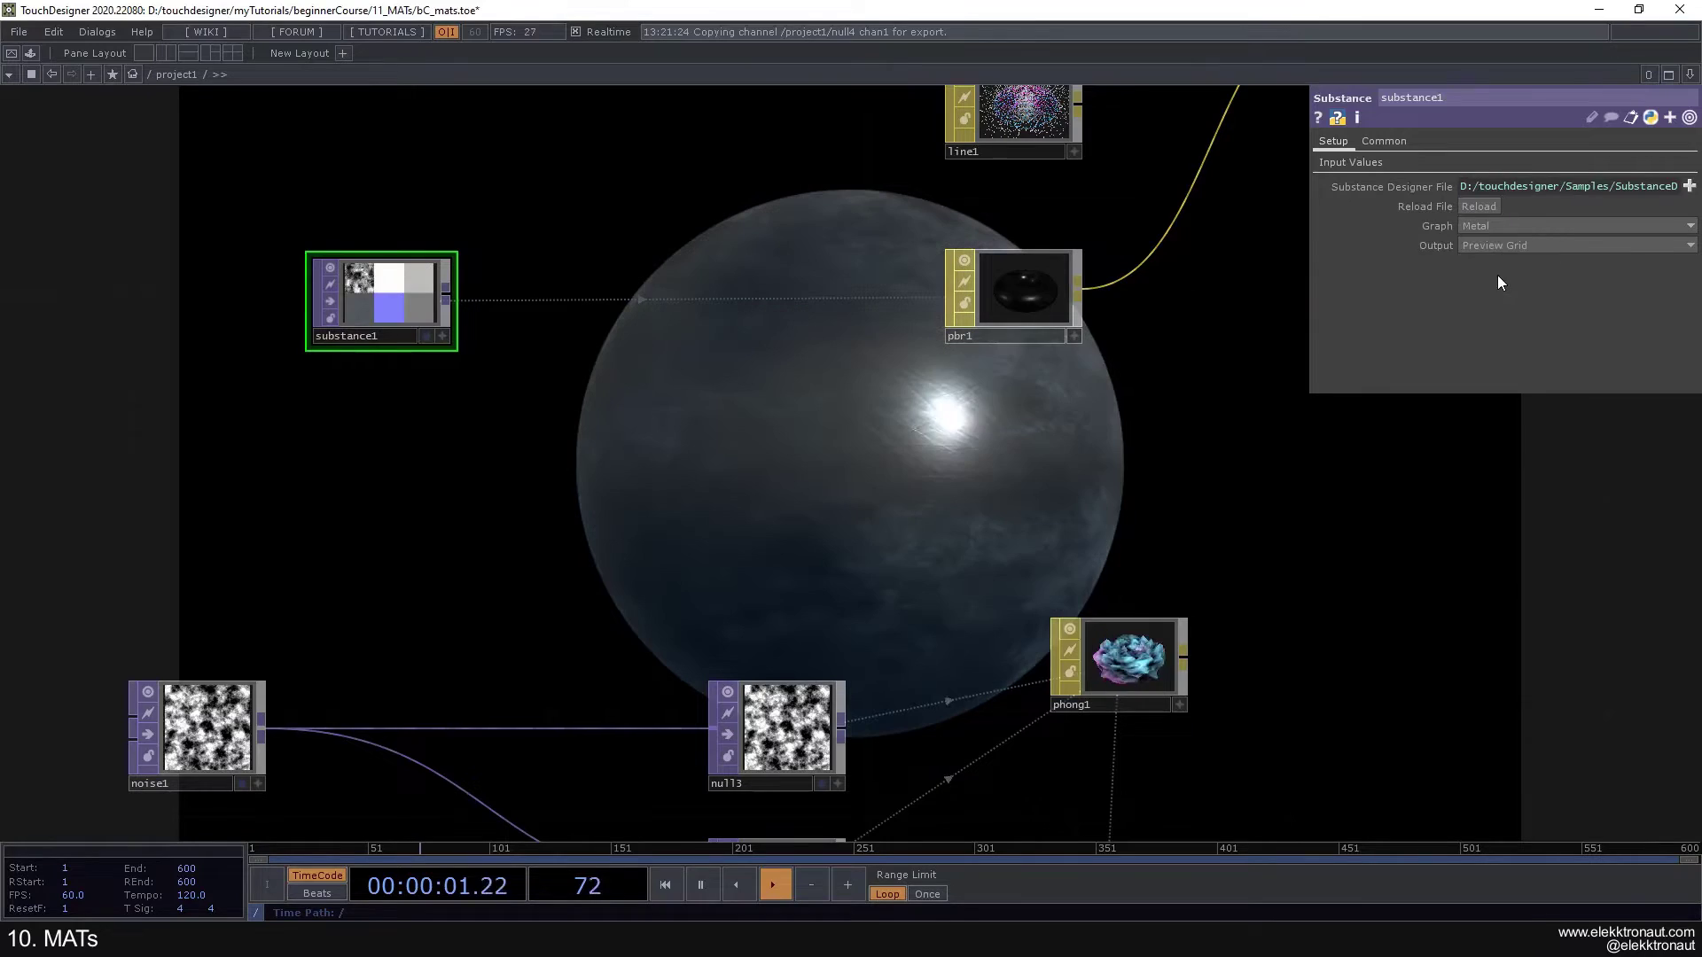
left_click(1353, 165)
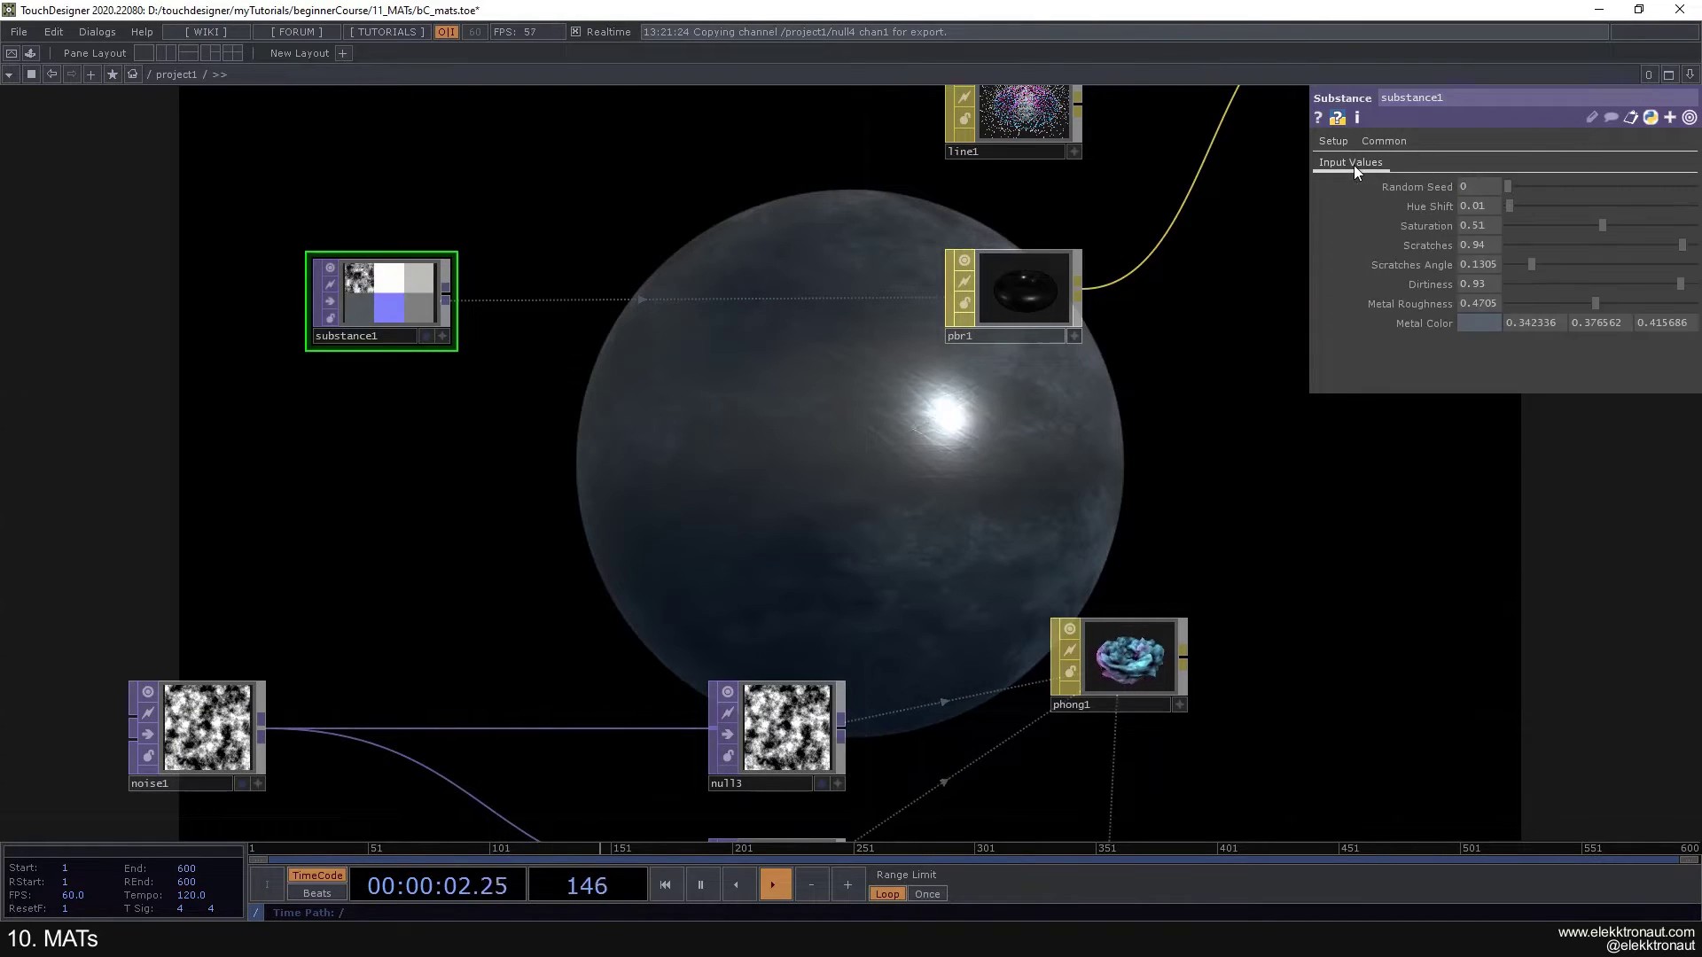
left_click(1569, 266)
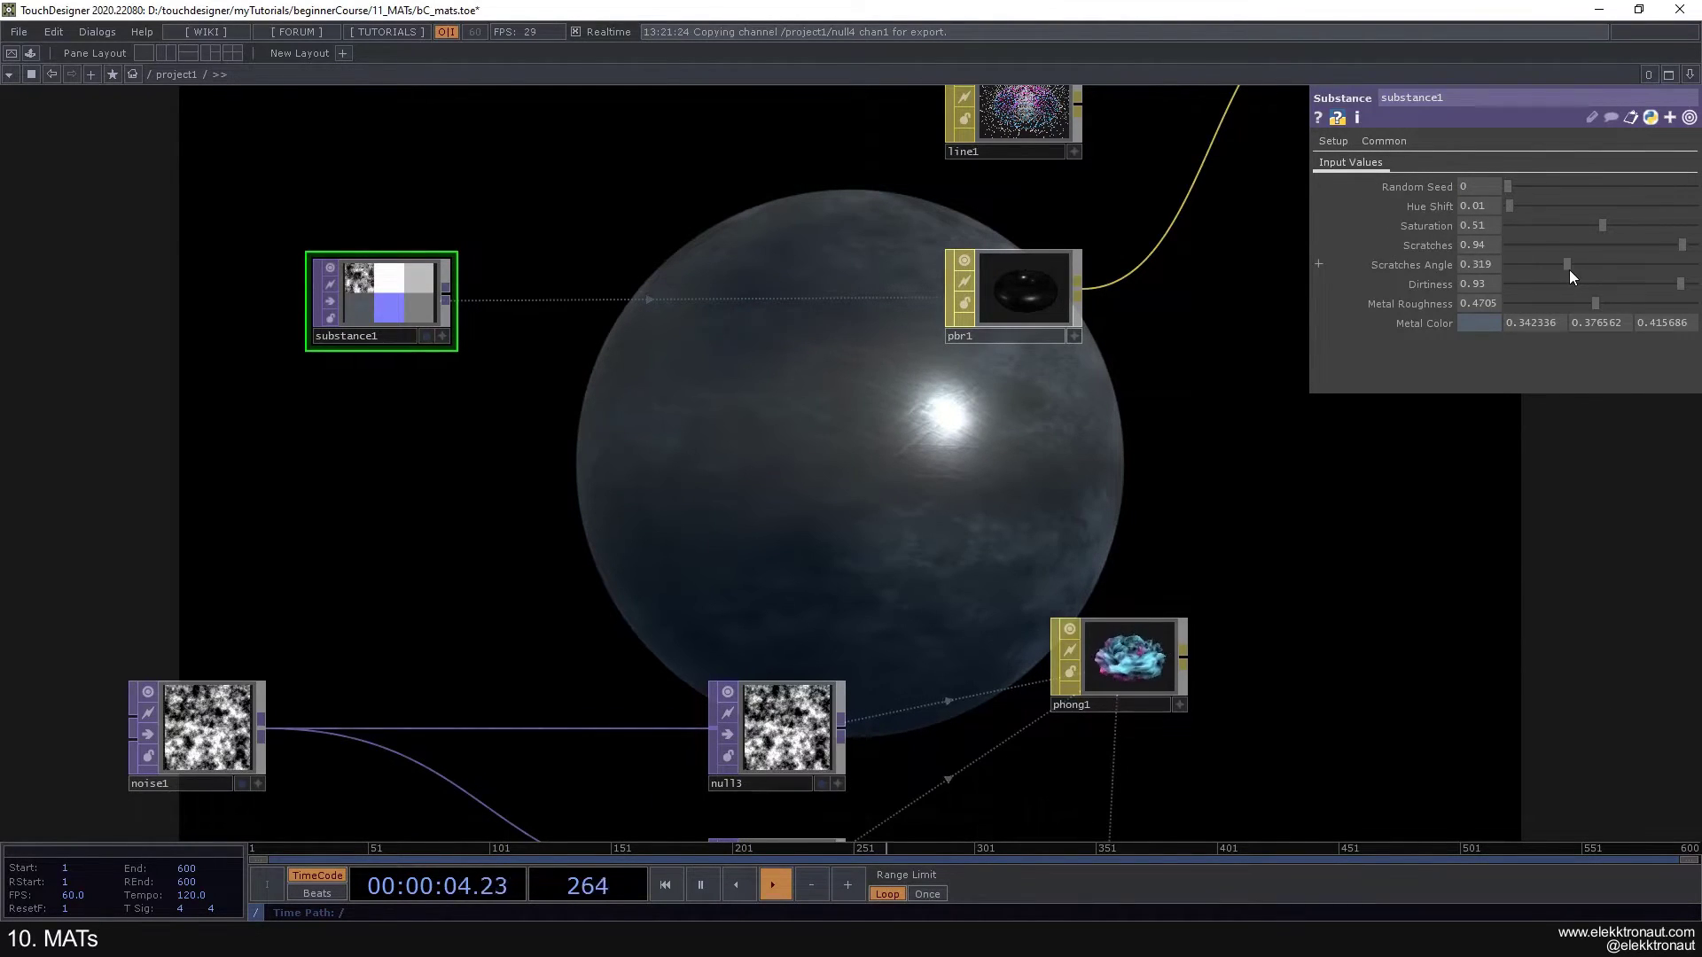
Step: Try the Wood graph on substance1, and finish with its Graph set to Psycho
left_click(1333, 141)
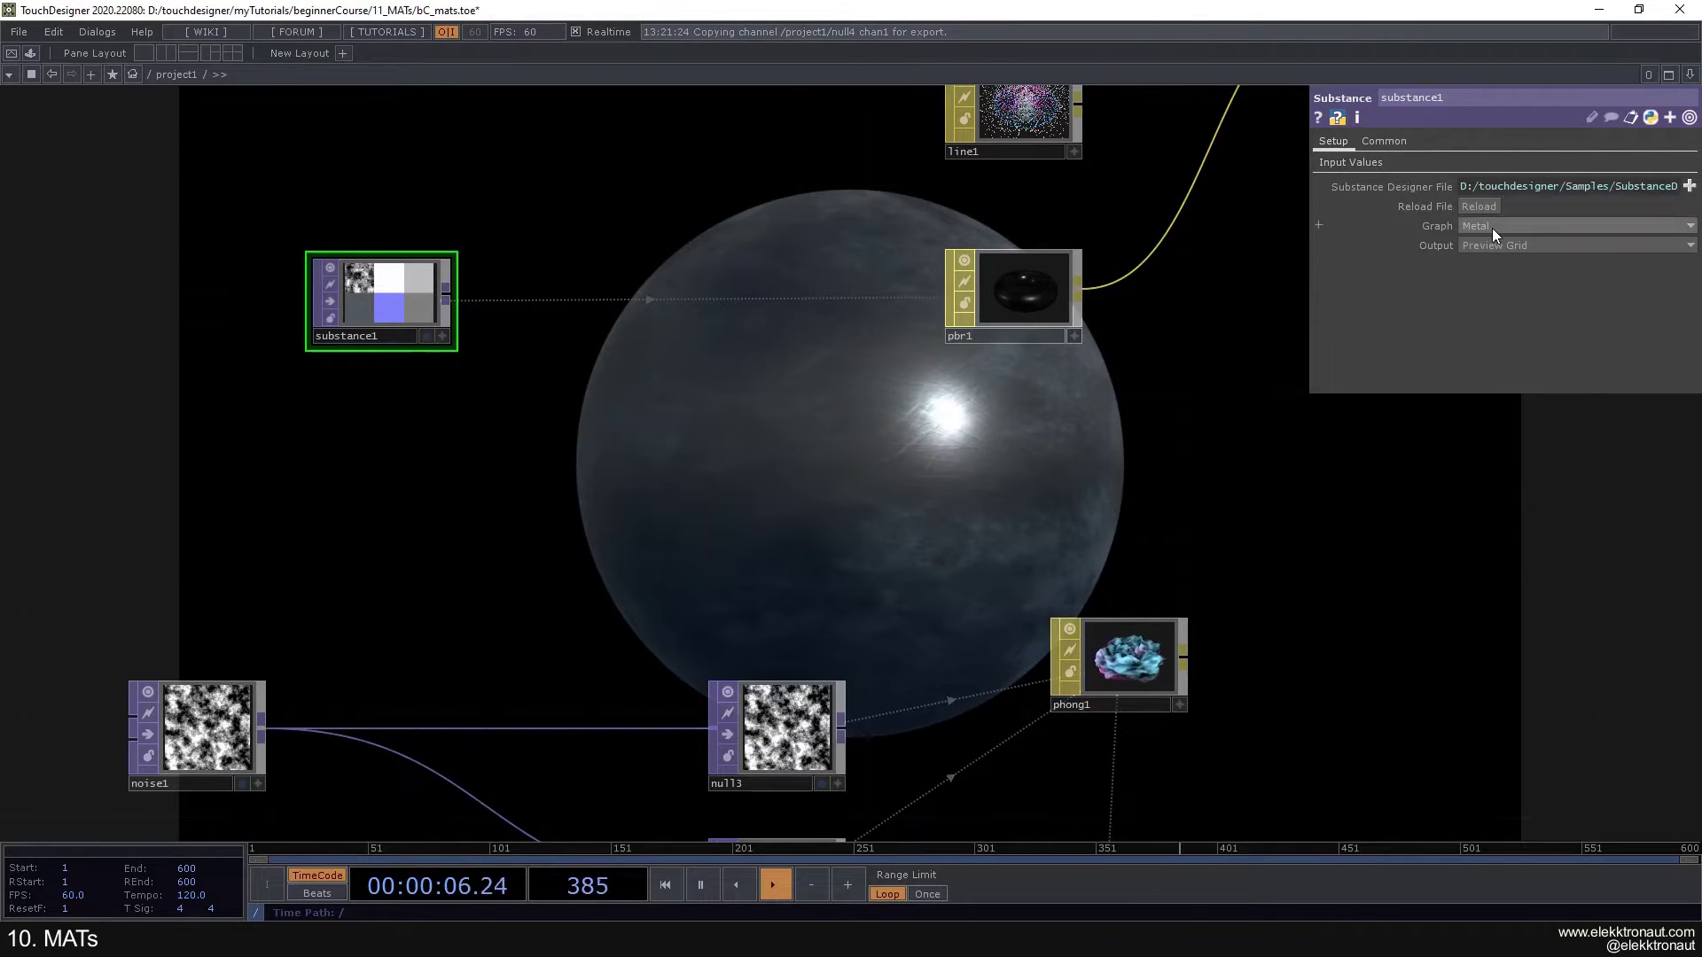
left_click(1493, 226)
left_click(1497, 305)
left_click(1503, 240)
left_click(1503, 229)
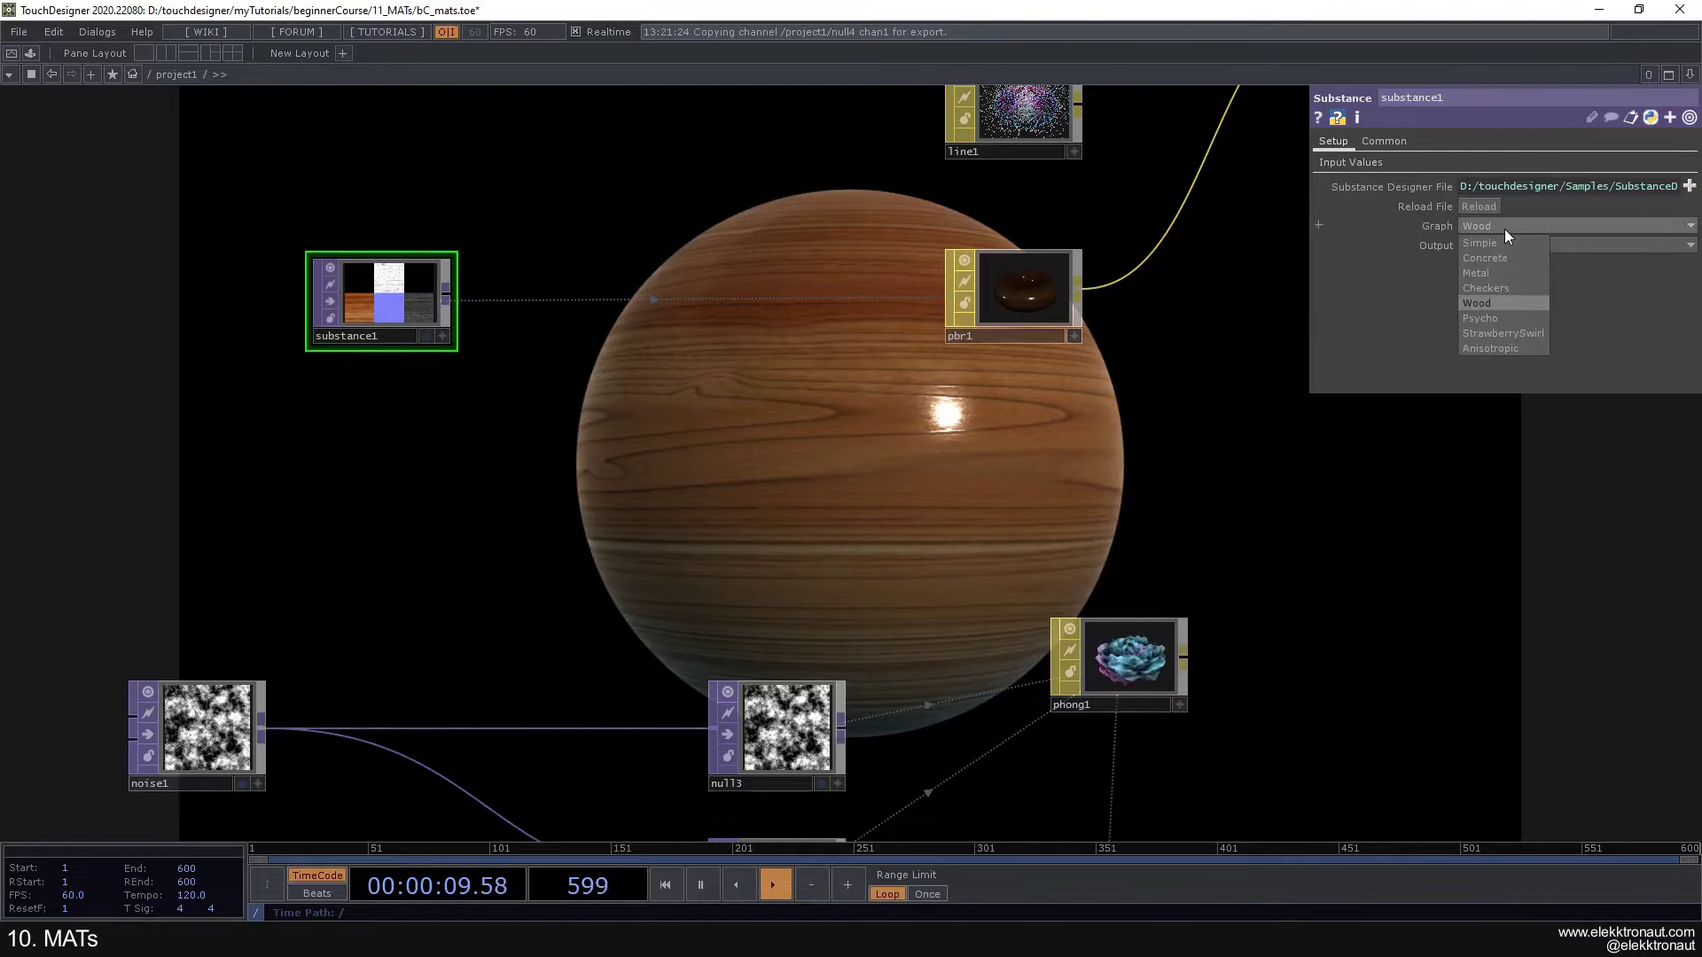
left_click(1505, 317)
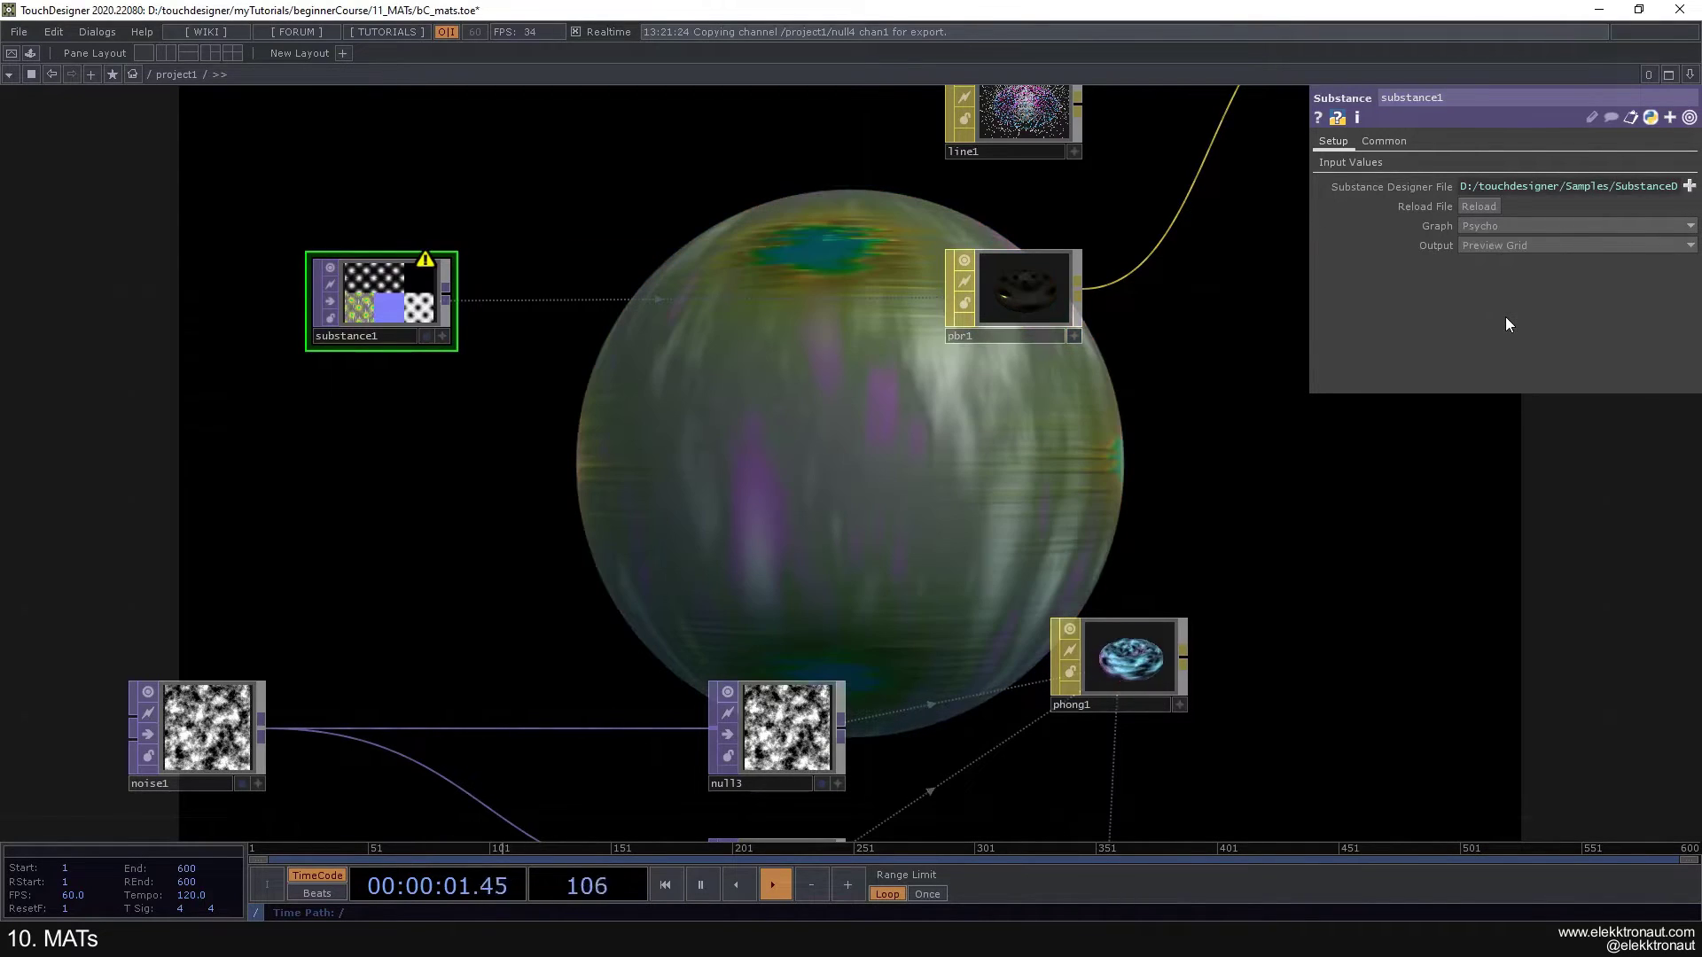
Step: Try a Random Seed of 2 on the Psycho substance and check substance1's operator info
left_click_drag(1193, 434, 1275, 338)
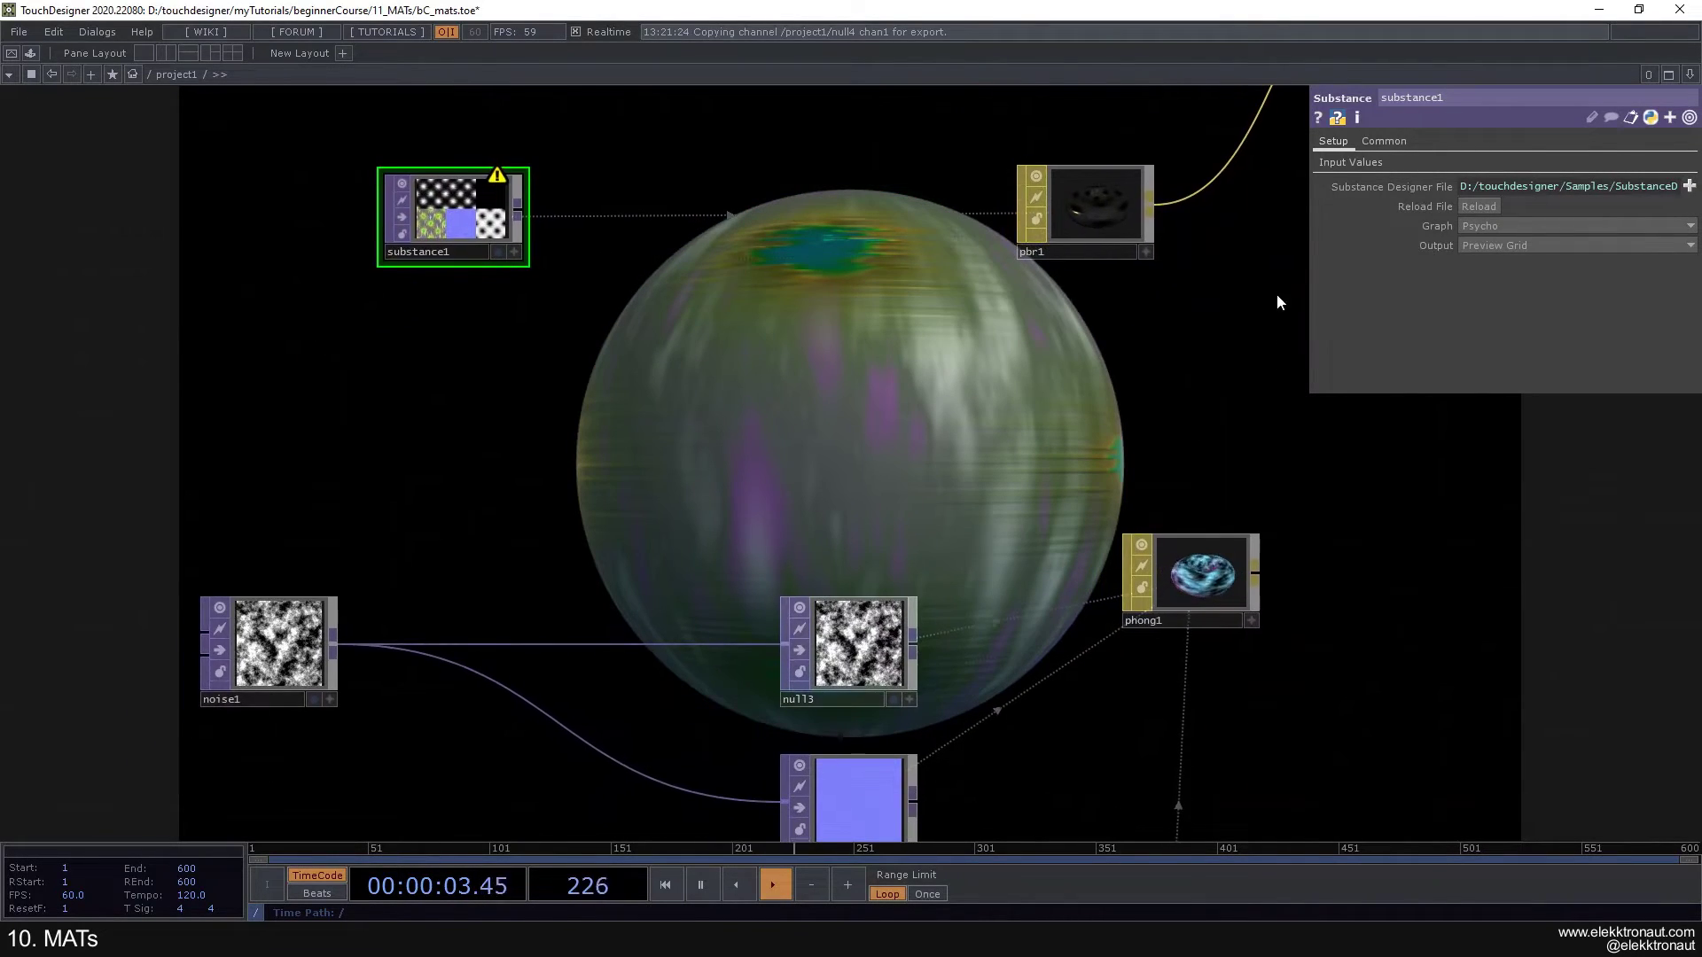
left_click(1361, 167)
left_click_drag(1514, 186, 1543, 189)
left_click_drag(858, 417, 1103, 593)
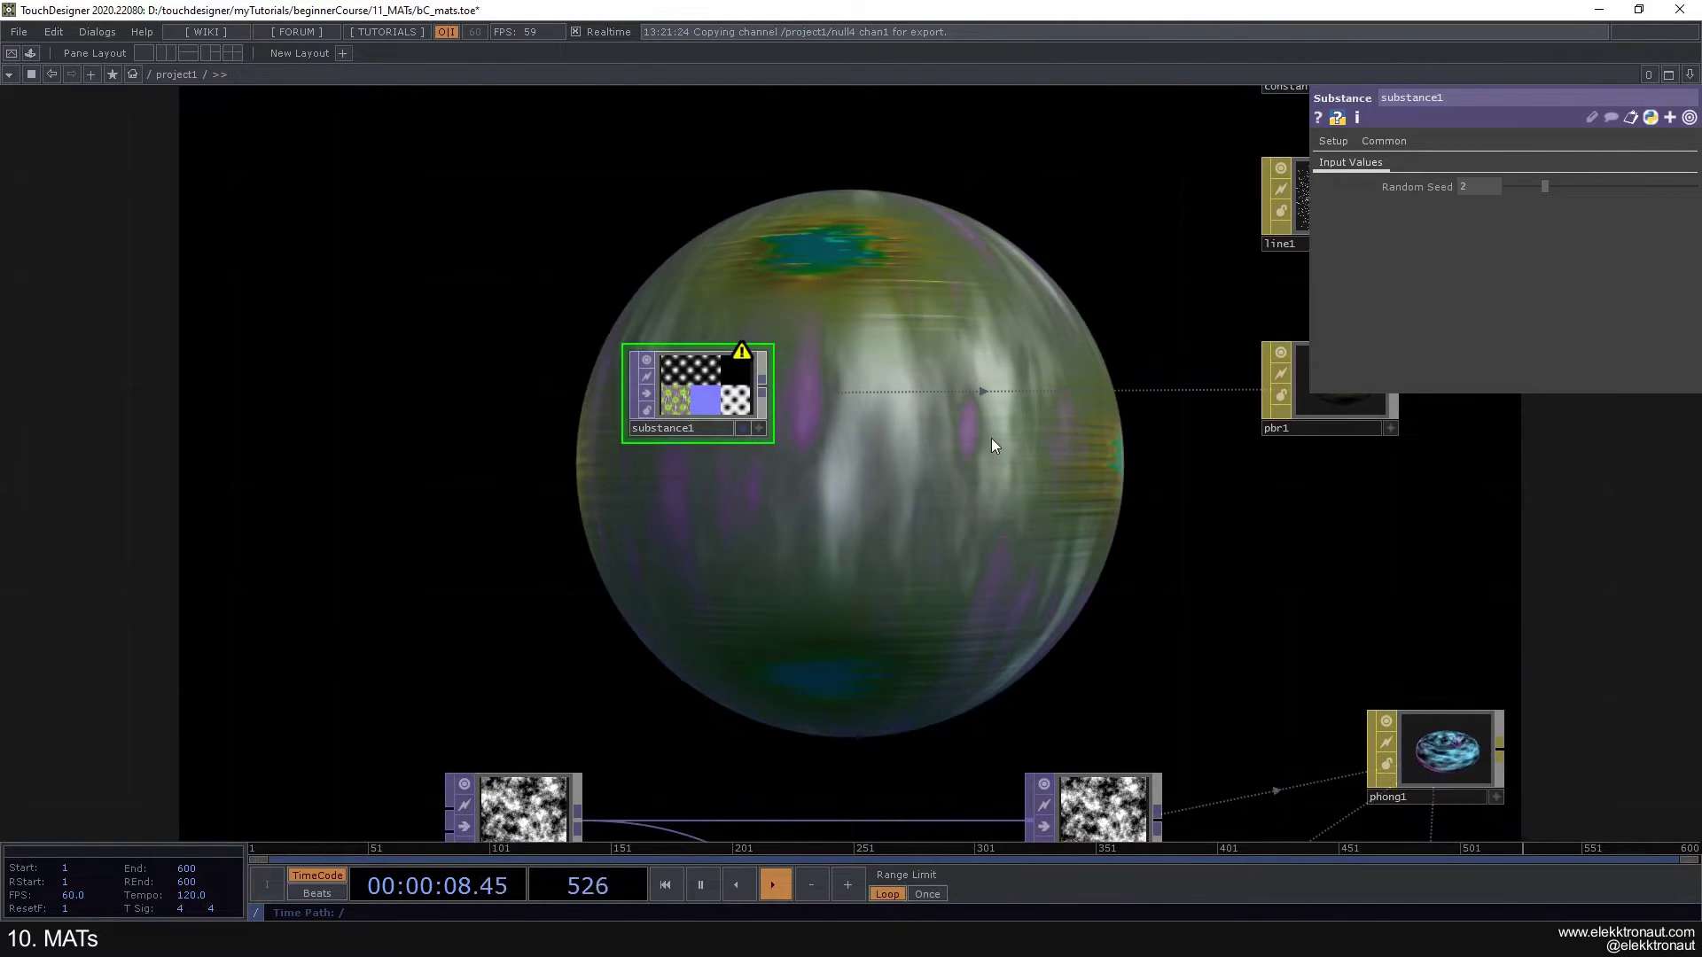
middle_click(711, 399)
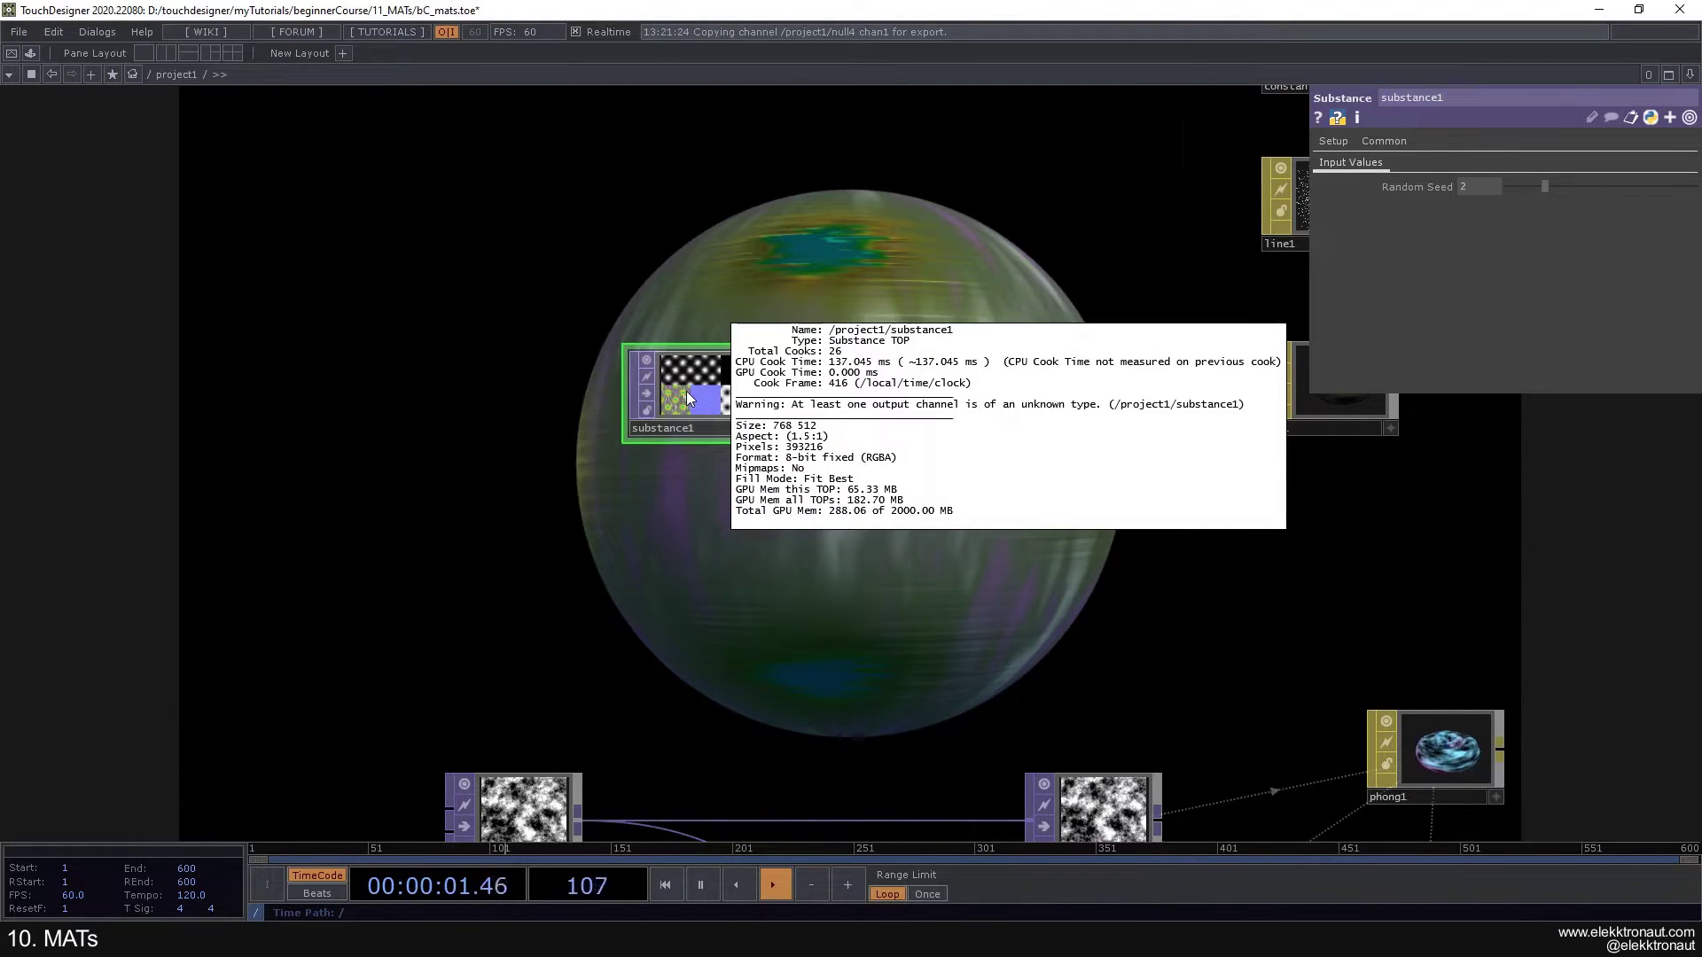
Step: Switch the Graph of substance1 to Concrete
left_click(1331, 143)
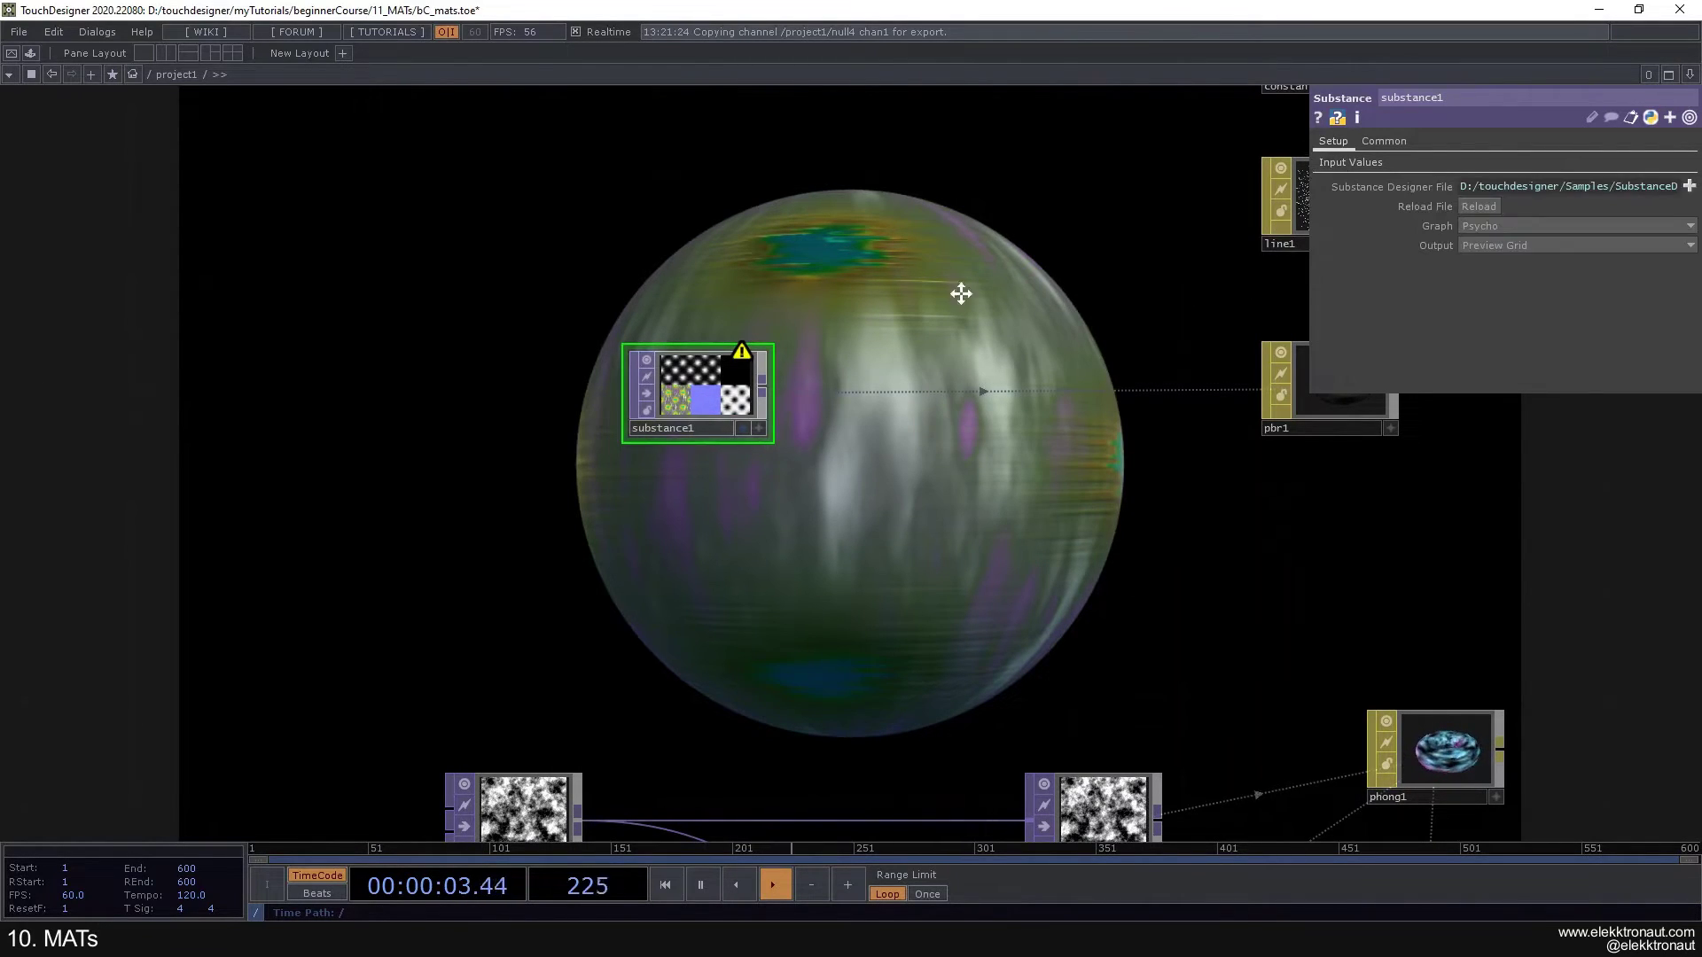
left_click_drag(892, 296, 712, 283)
left_click(1496, 228)
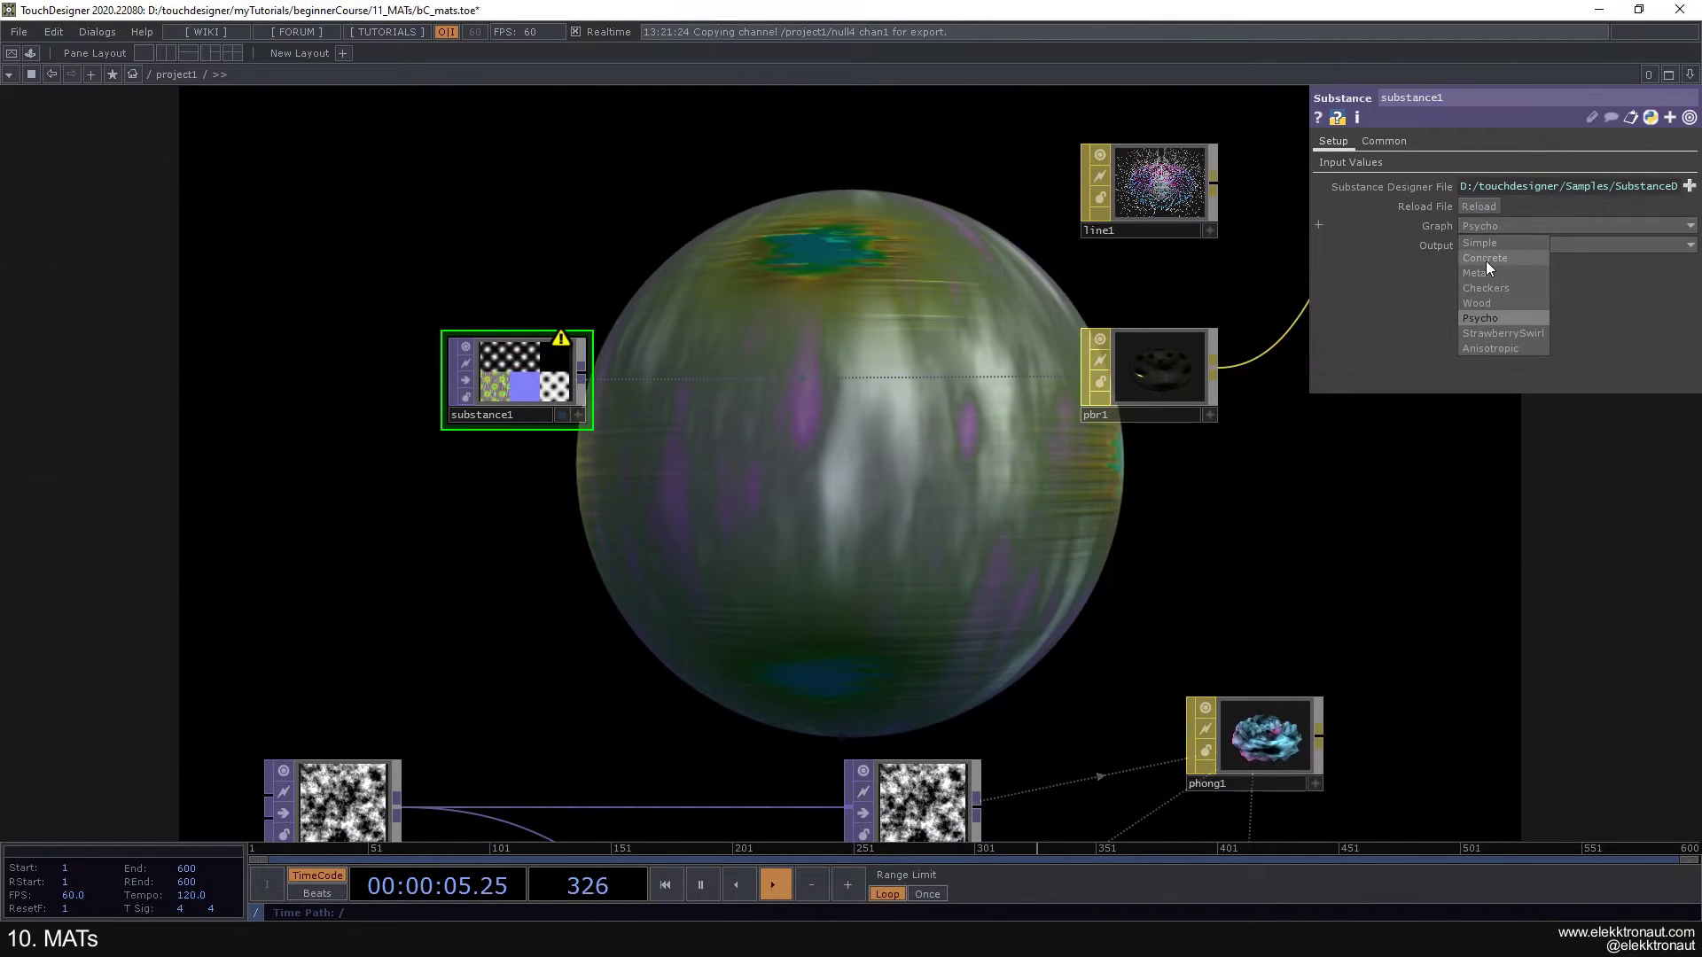
left_click(1491, 259)
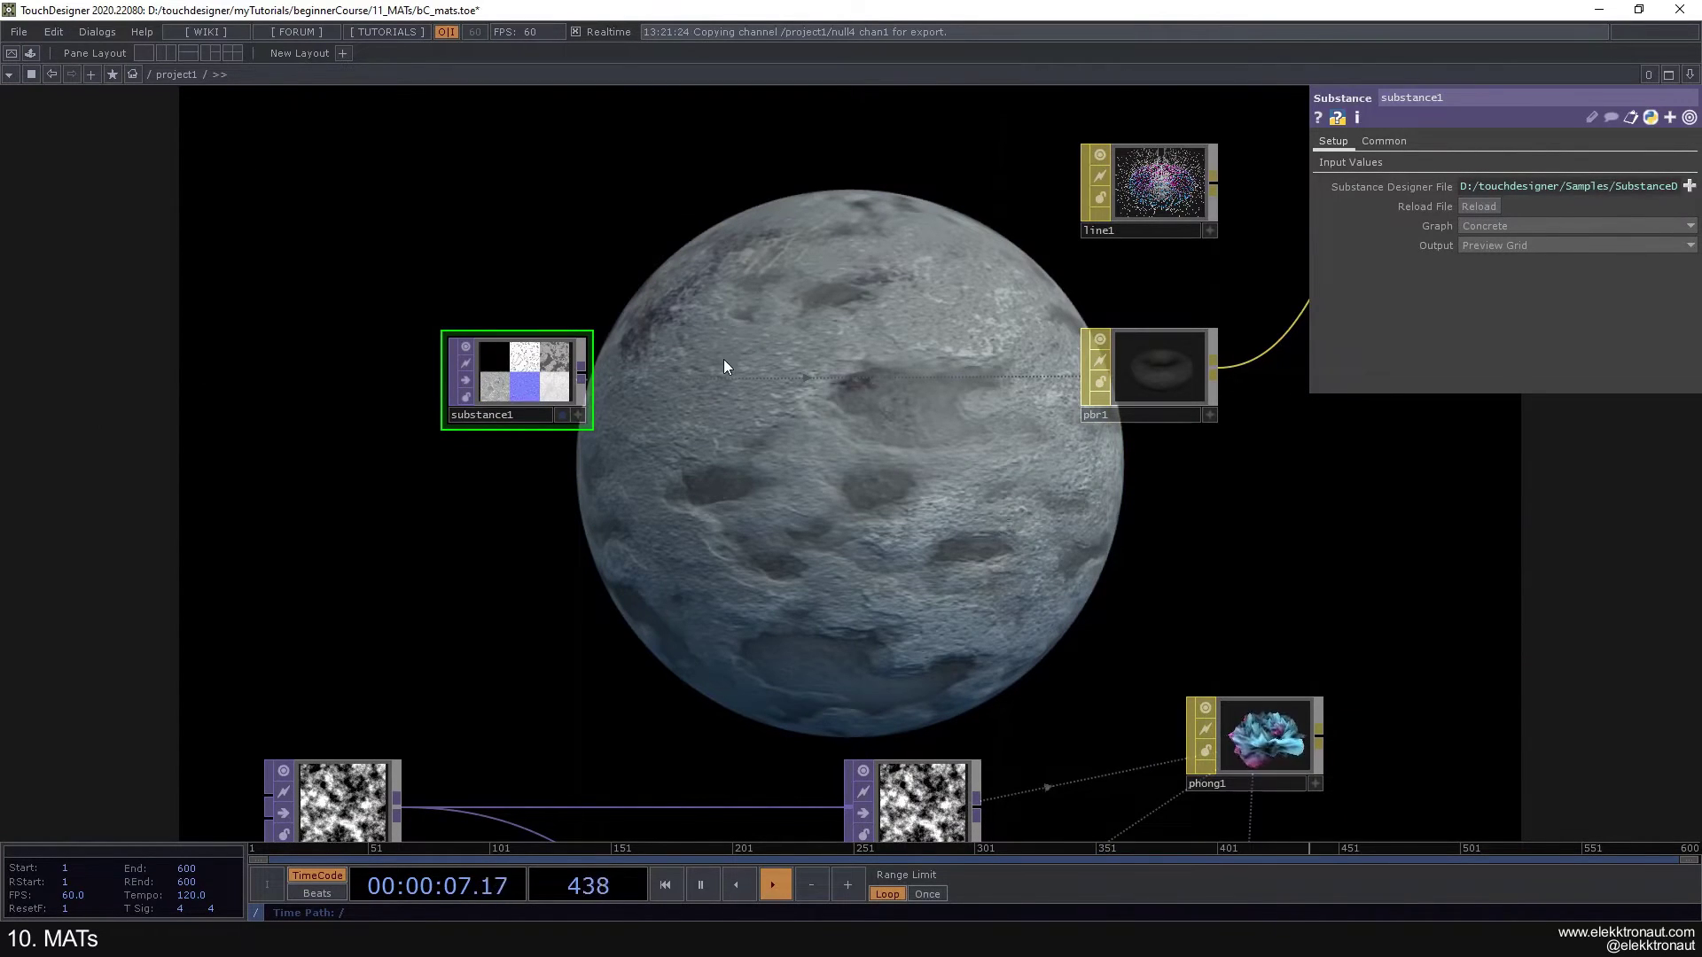
Step: Enable the height map on the pbr1 material
left_click_drag(681, 430, 394, 386)
left_click(836, 321)
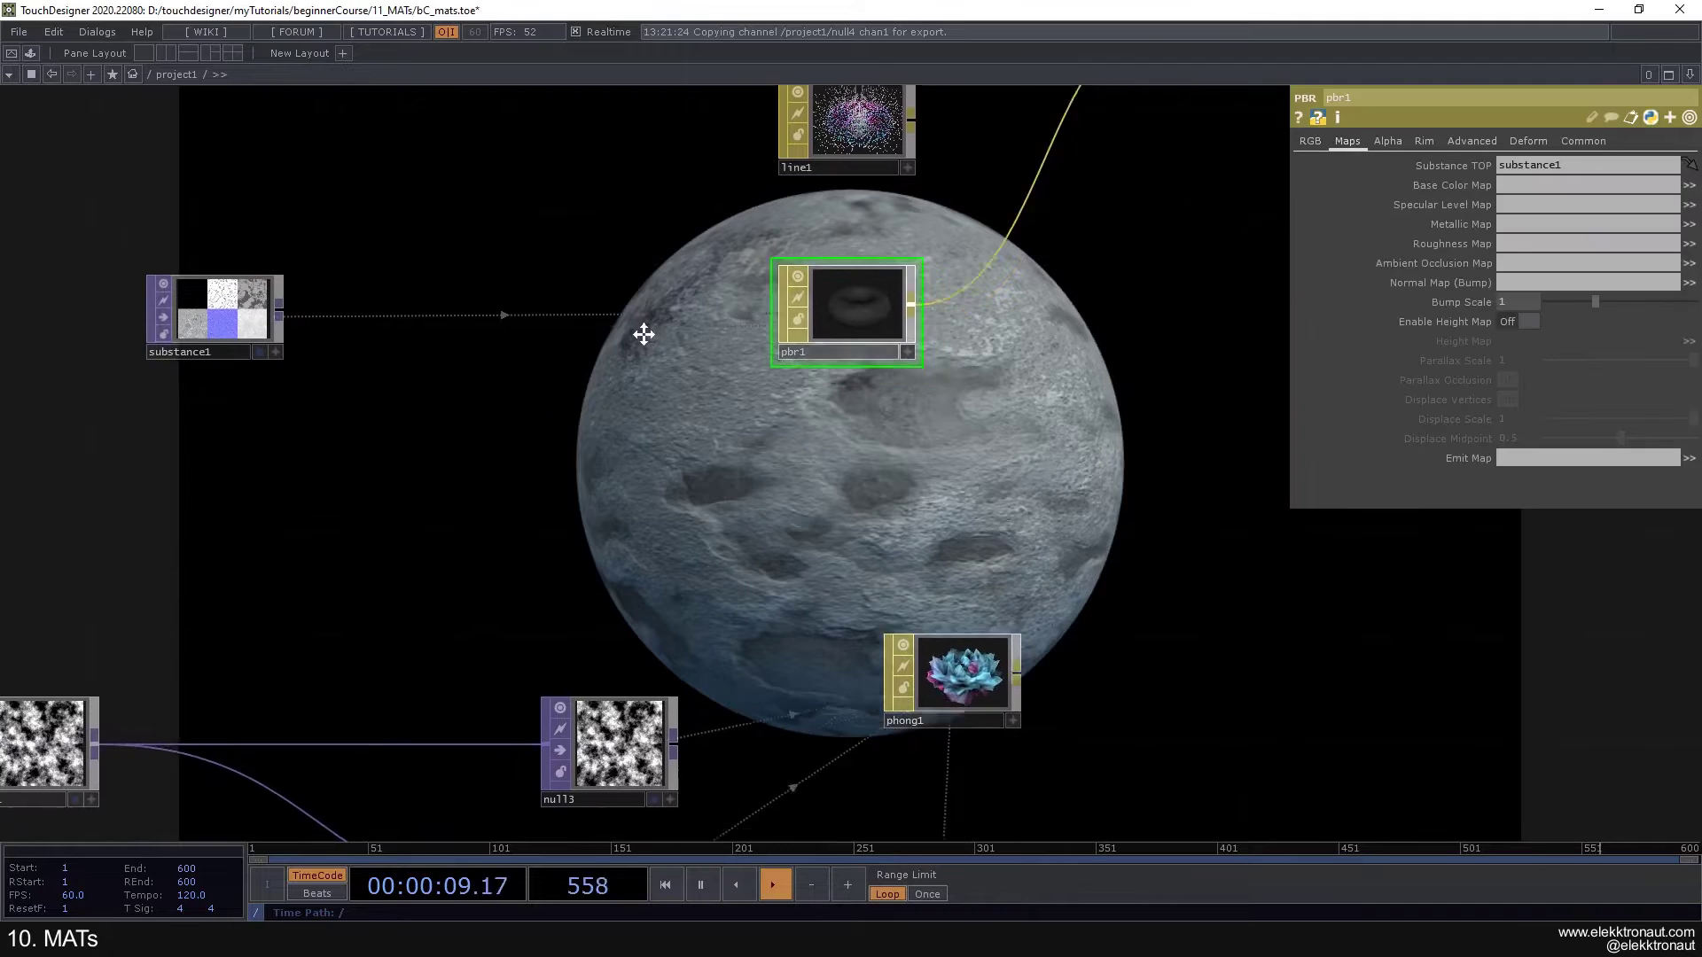
left_click_drag(649, 334, 516, 259)
left_click_drag(1074, 394, 1265, 322)
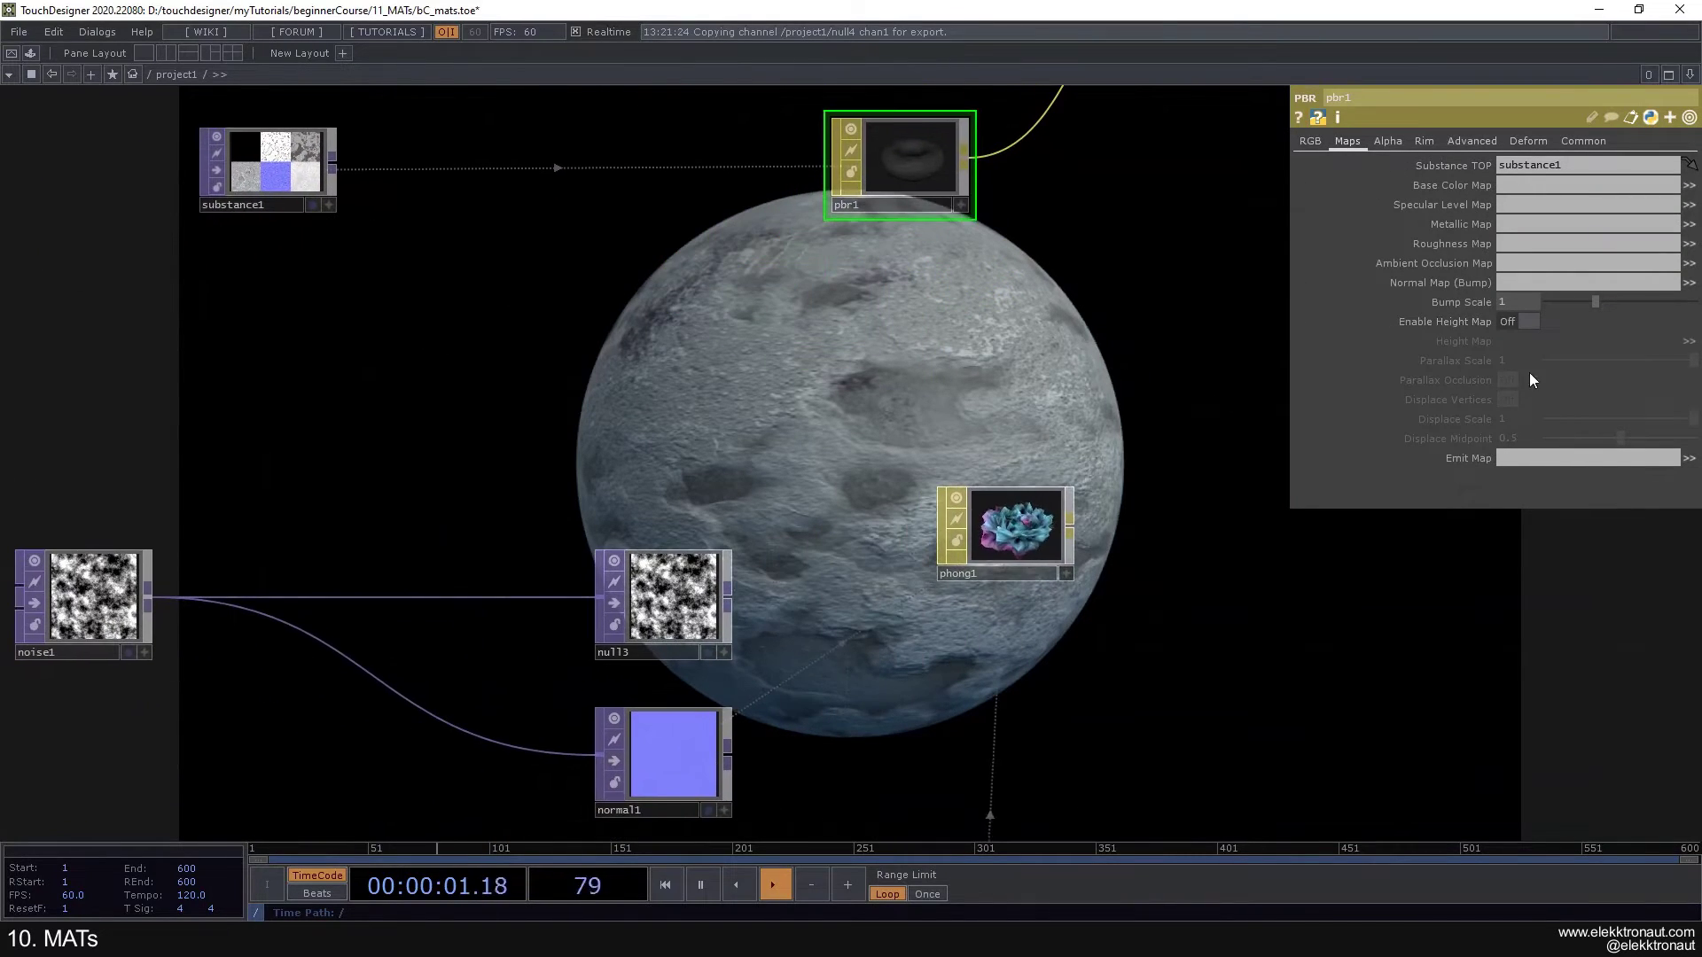
left_click(1512, 321)
Step: Add a Substance Select TOP that references substance1, with its Output Channel set to Height
left_click_drag(1040, 351, 1297, 462)
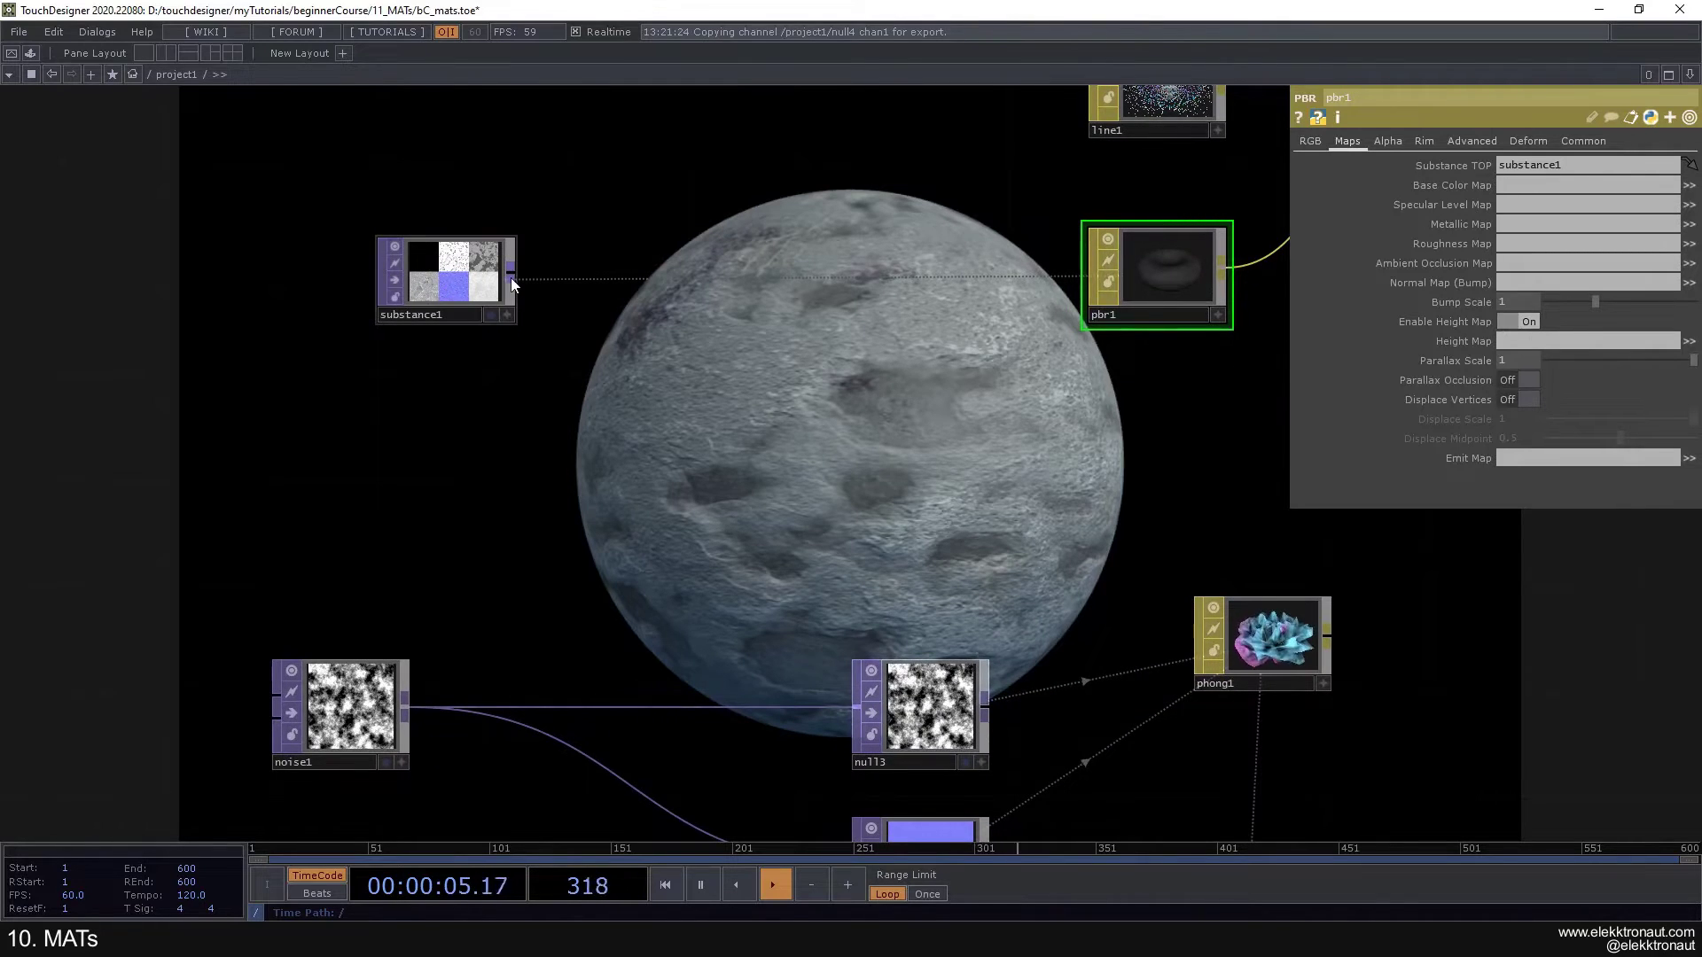
key("Tab")
type("s")
left_click(567, 459)
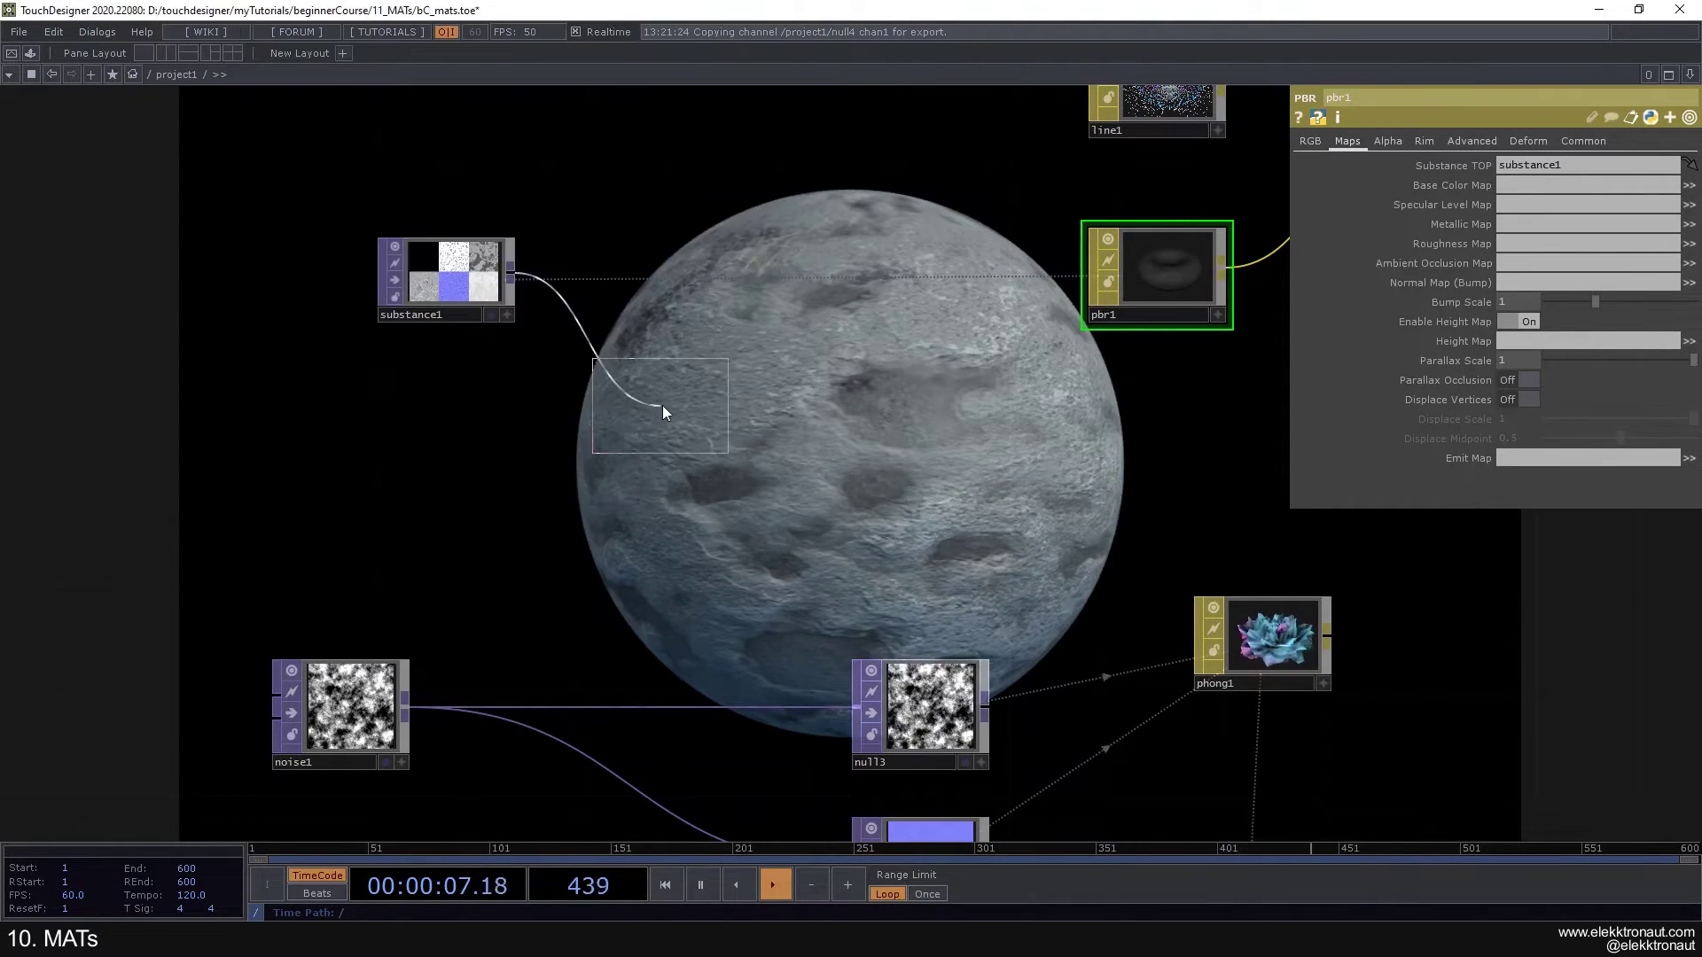
left_click(685, 400)
left_click_drag(443, 270, 694, 397)
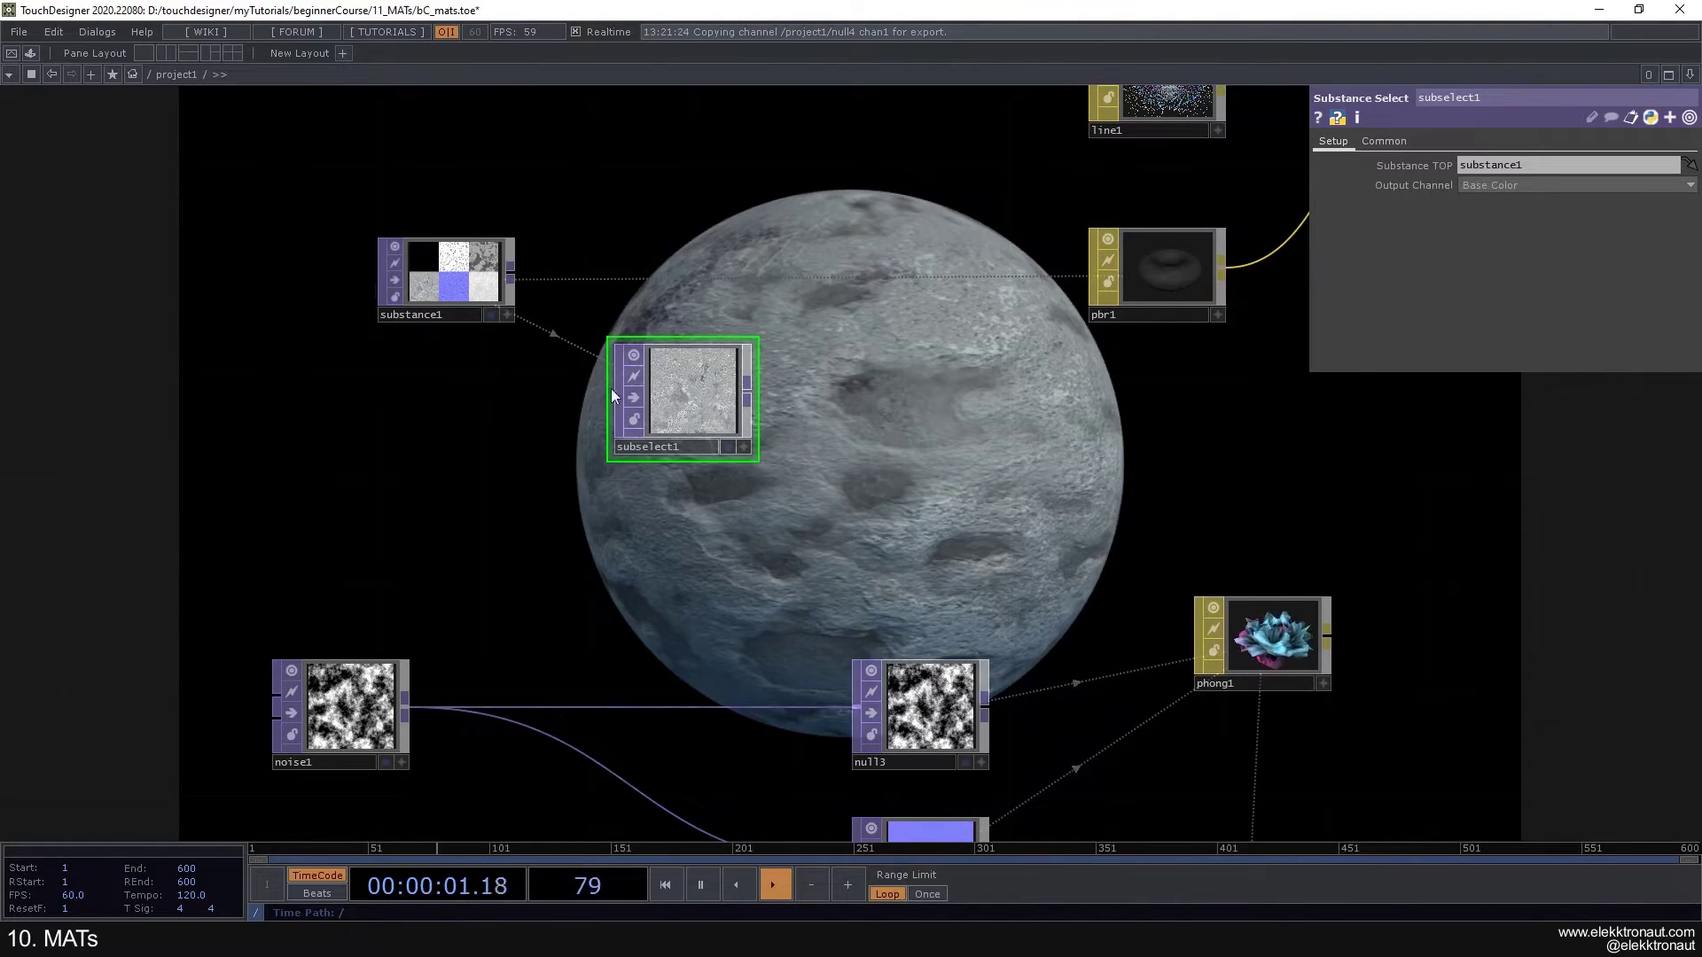
left_click(1492, 183)
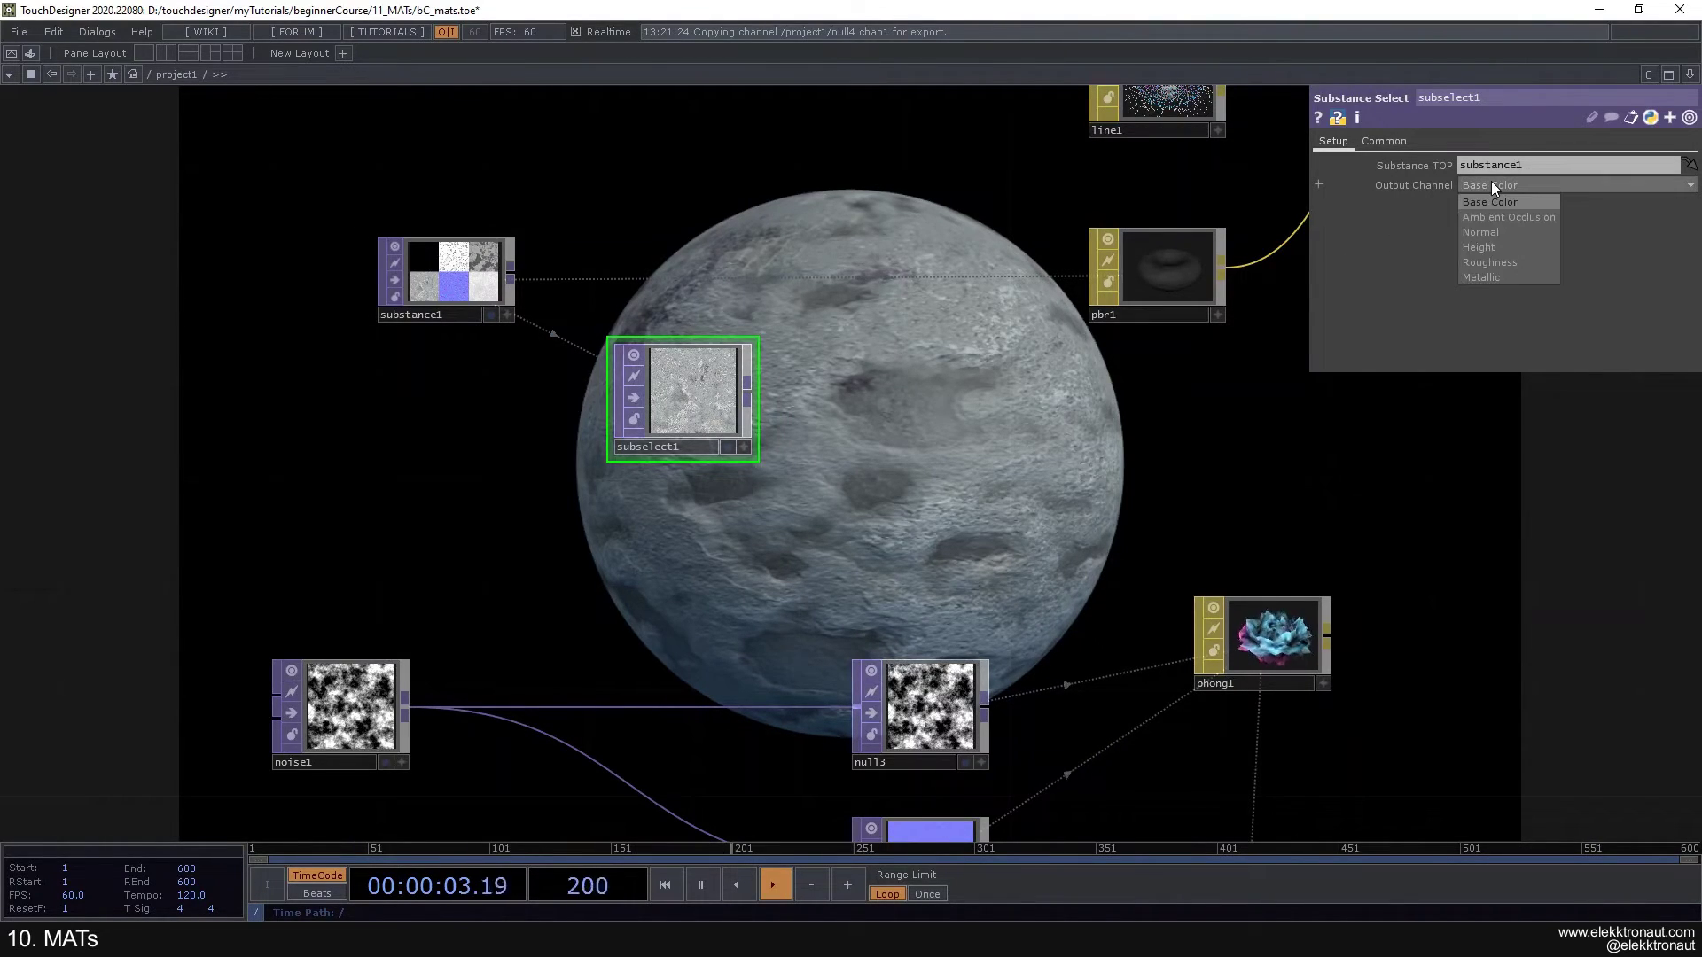
left_click(1476, 248)
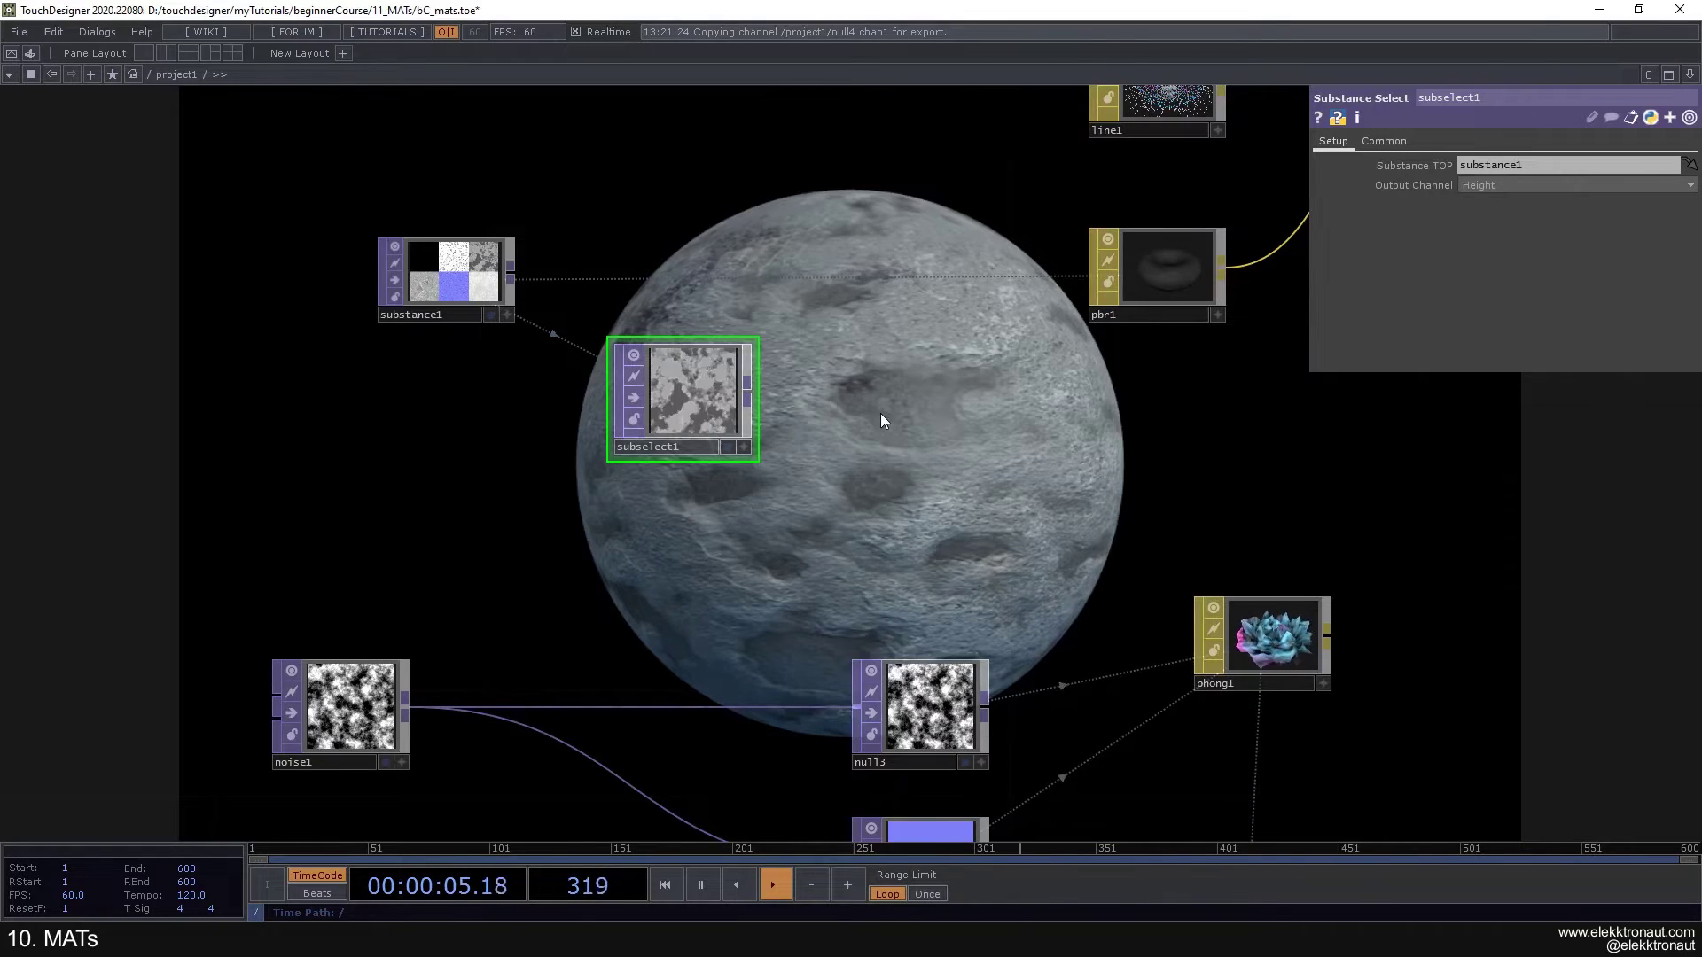
Step: Assign subselect1 as pbr1's Height Map and enable Displace Vertices with Displace Scale 0.145 and Displace Midpoint 0.506
left_click_drag(880, 421, 782, 463)
left_click(1037, 327)
left_click_drag(1571, 367, 1577, 344)
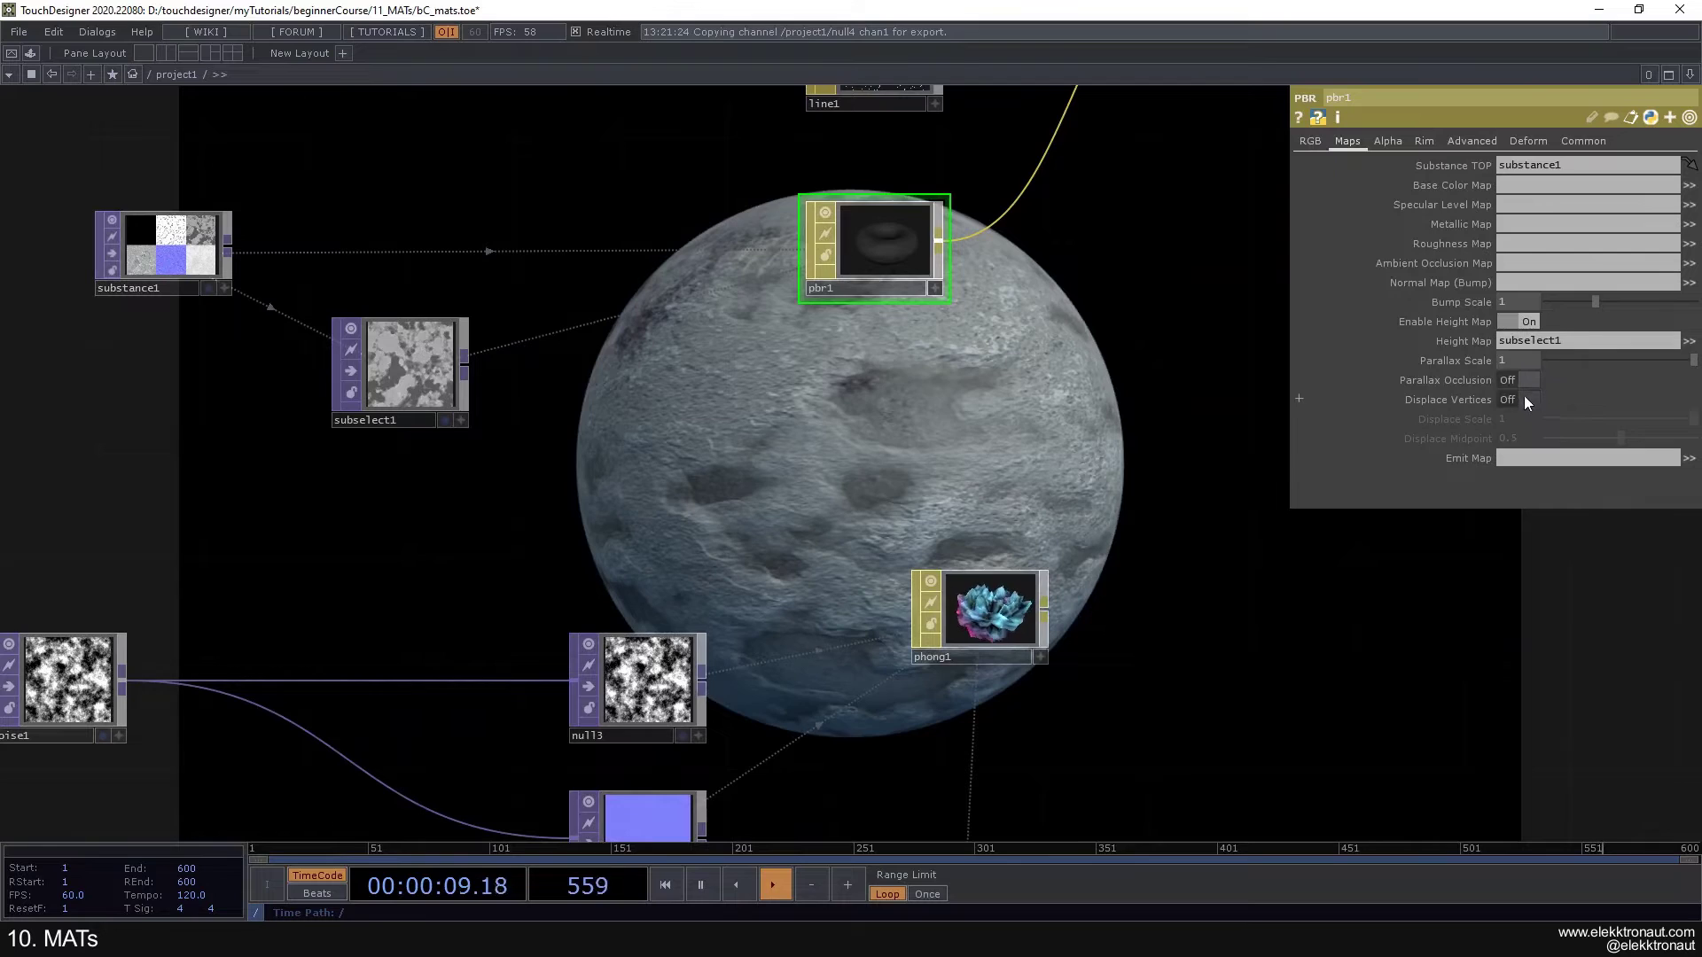
left_click(1523, 399)
left_click_drag(1604, 418, 1546, 430)
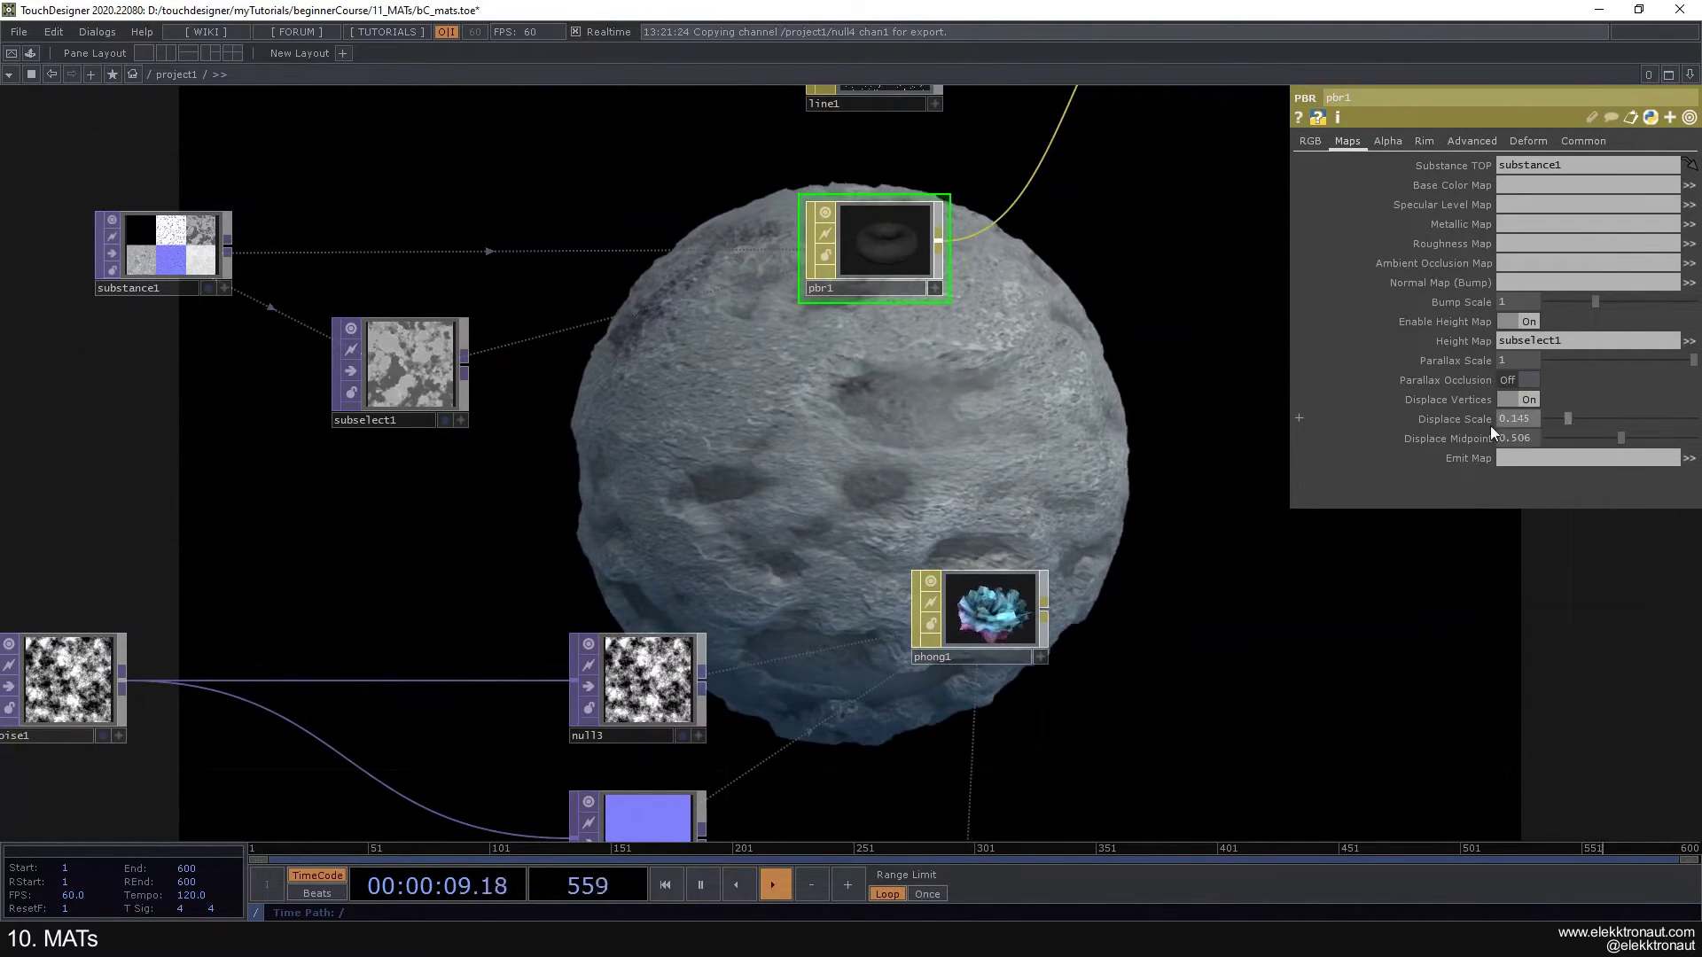
scroll(952, 448, "down", 4)
left_click_drag(923, 431, 570, 432)
scroll(627, 443, "down", 2)
left_click_drag(734, 430, 926, 493)
scroll(610, 481, "up", 5)
left_click_drag(659, 424, 802, 497)
left_click_drag(907, 578, 768, 487)
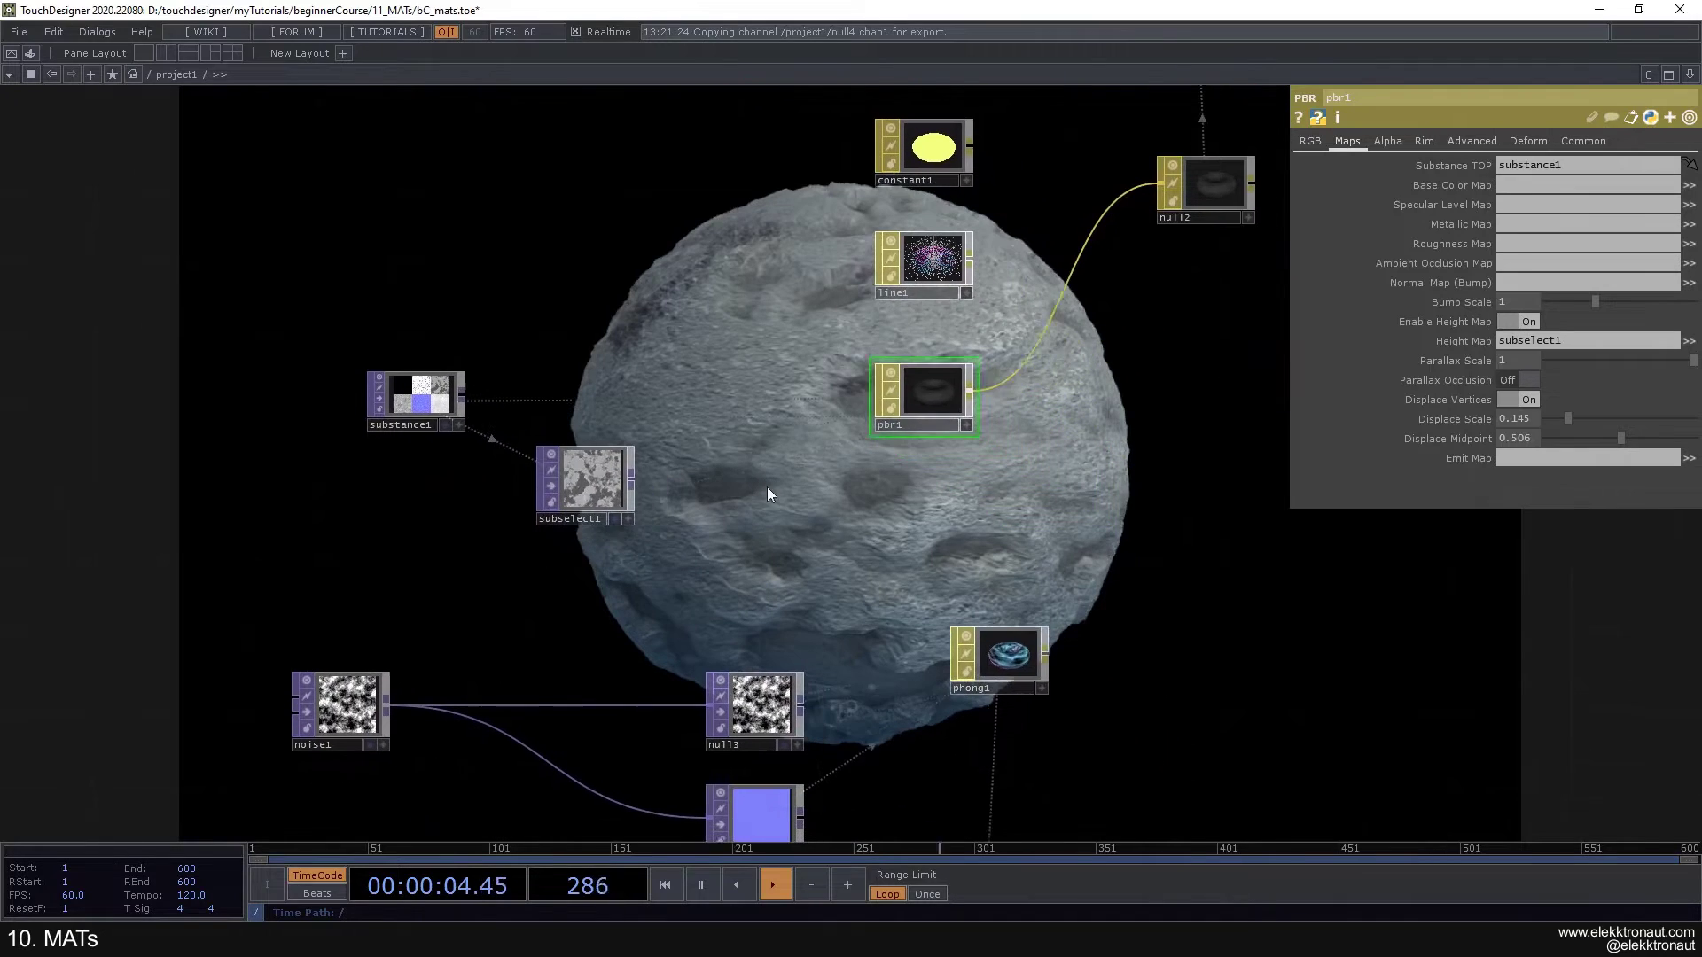
Step: Load a rocky ground substance into substance1 from the Materials folder of TD Sample Media
left_click(435, 405)
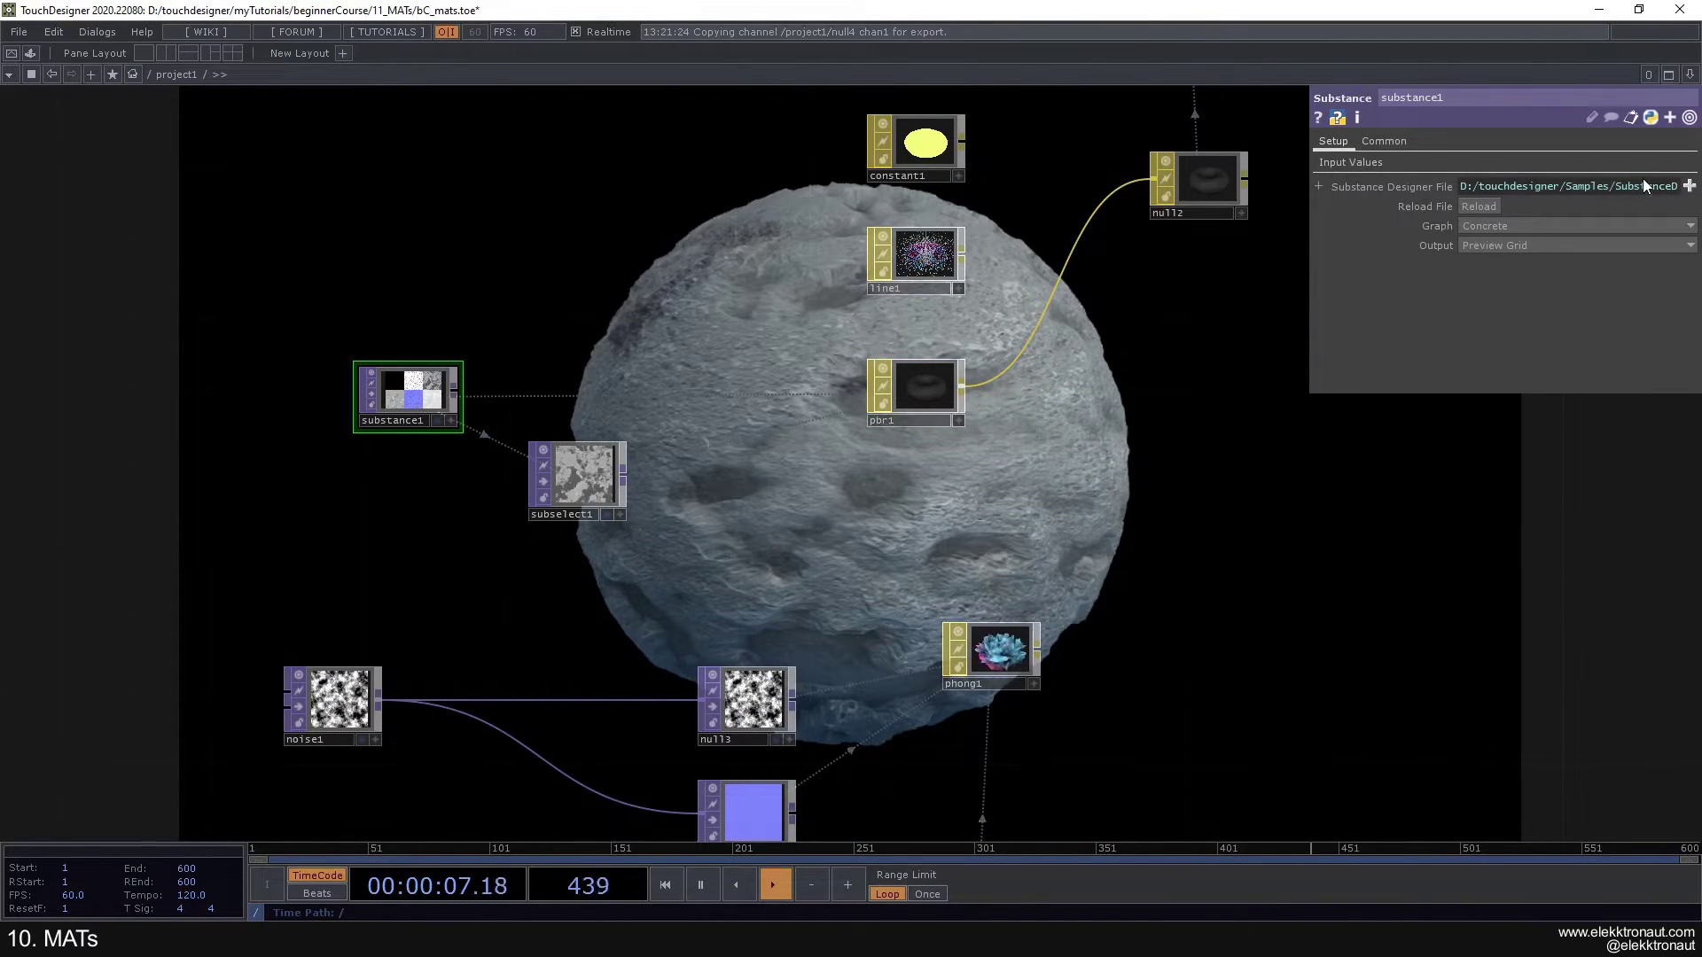
left_click(1689, 187)
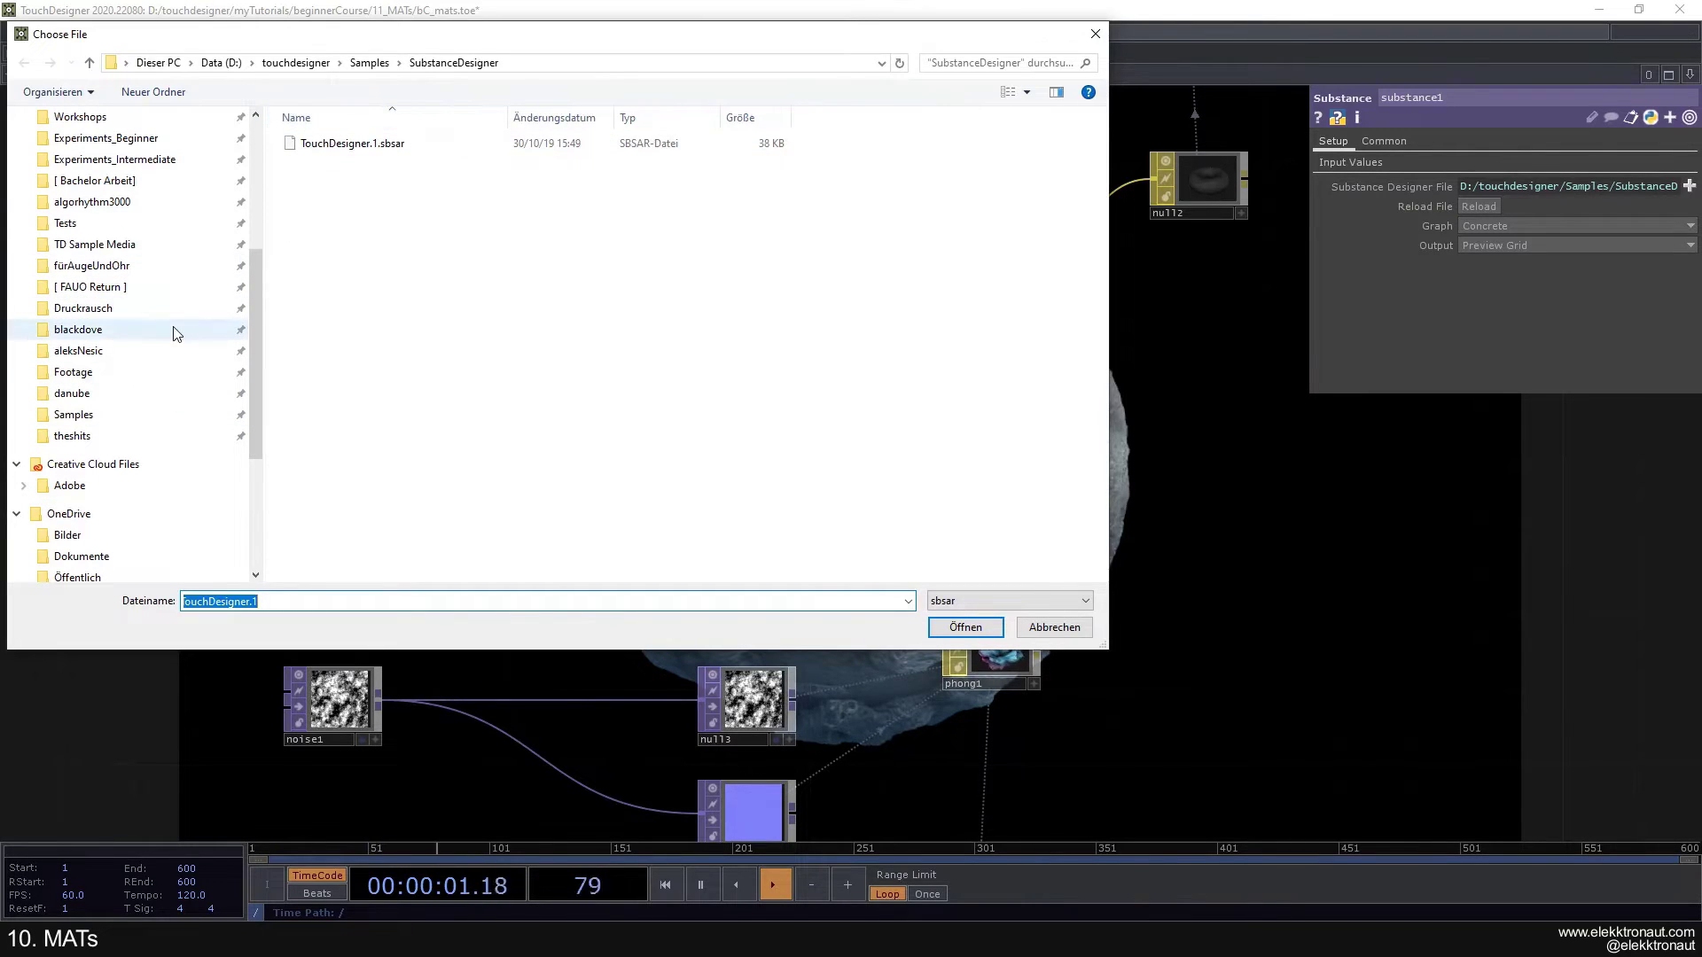
scroll(137, 354, "up", 2)
left_click(137, 351)
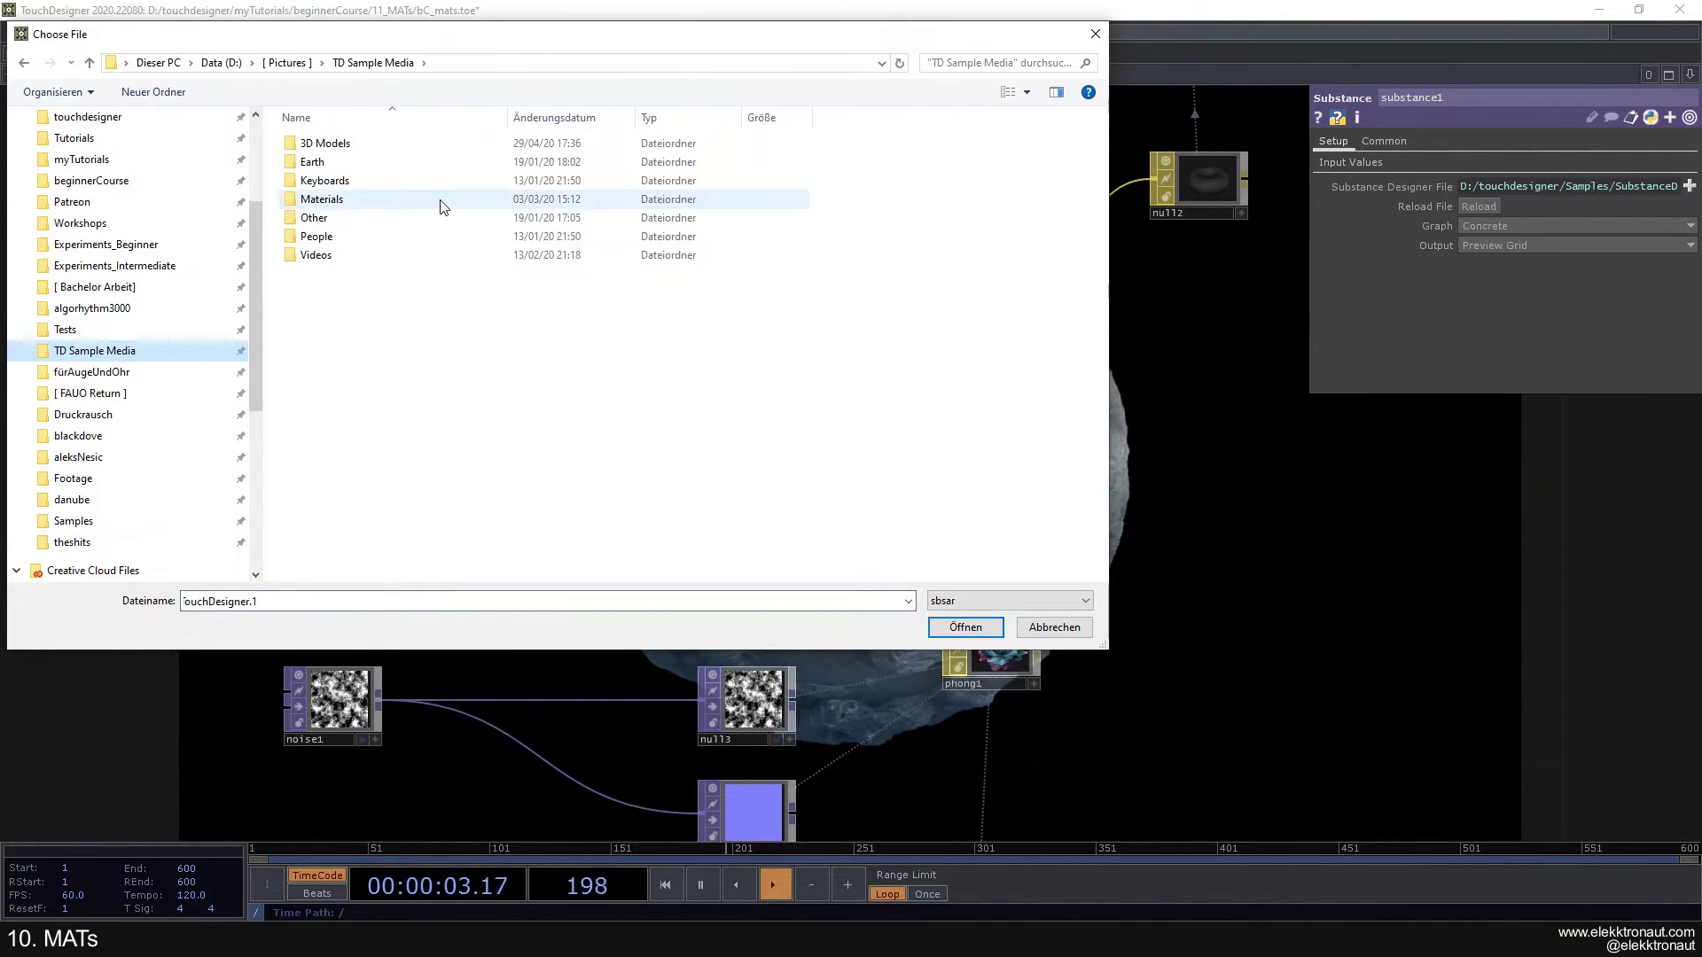
double_click(441, 201)
right_click(488, 395)
left_click(416, 319)
double_click(372, 199)
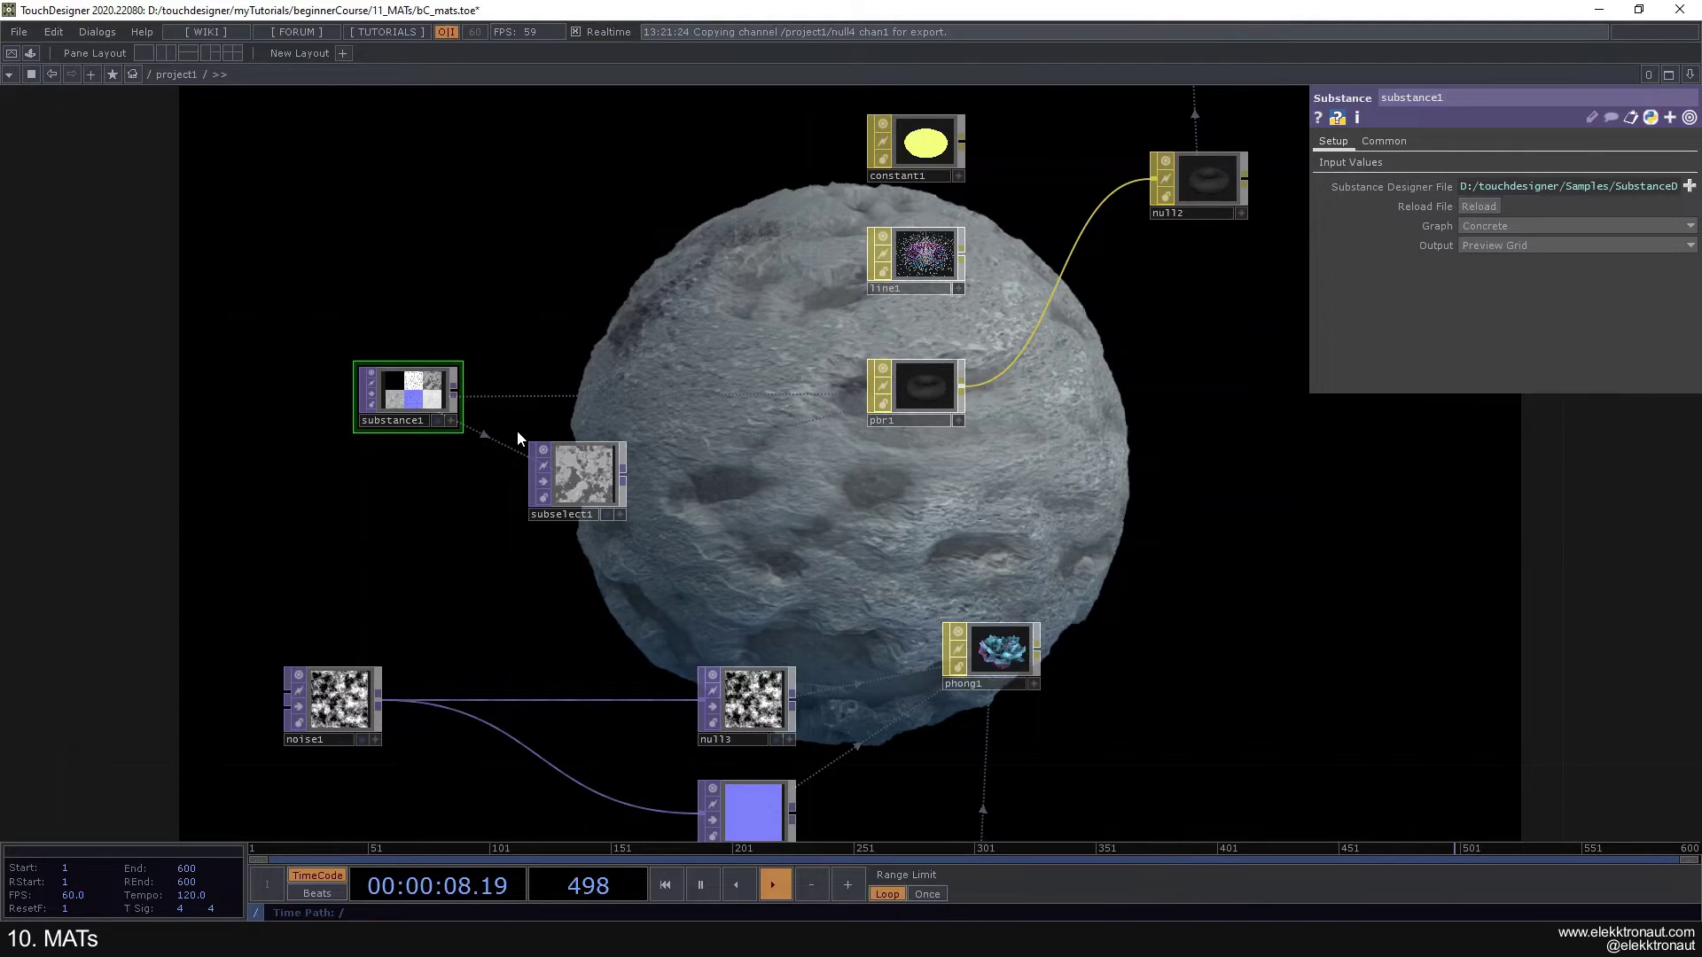
Step: Set the Puddles value of the newly loaded rock substance to 0.467
scroll(518, 432, "up", 3)
left_click_drag(810, 475, 612, 321)
left_click_drag(678, 385, 662, 404)
left_click(1350, 162)
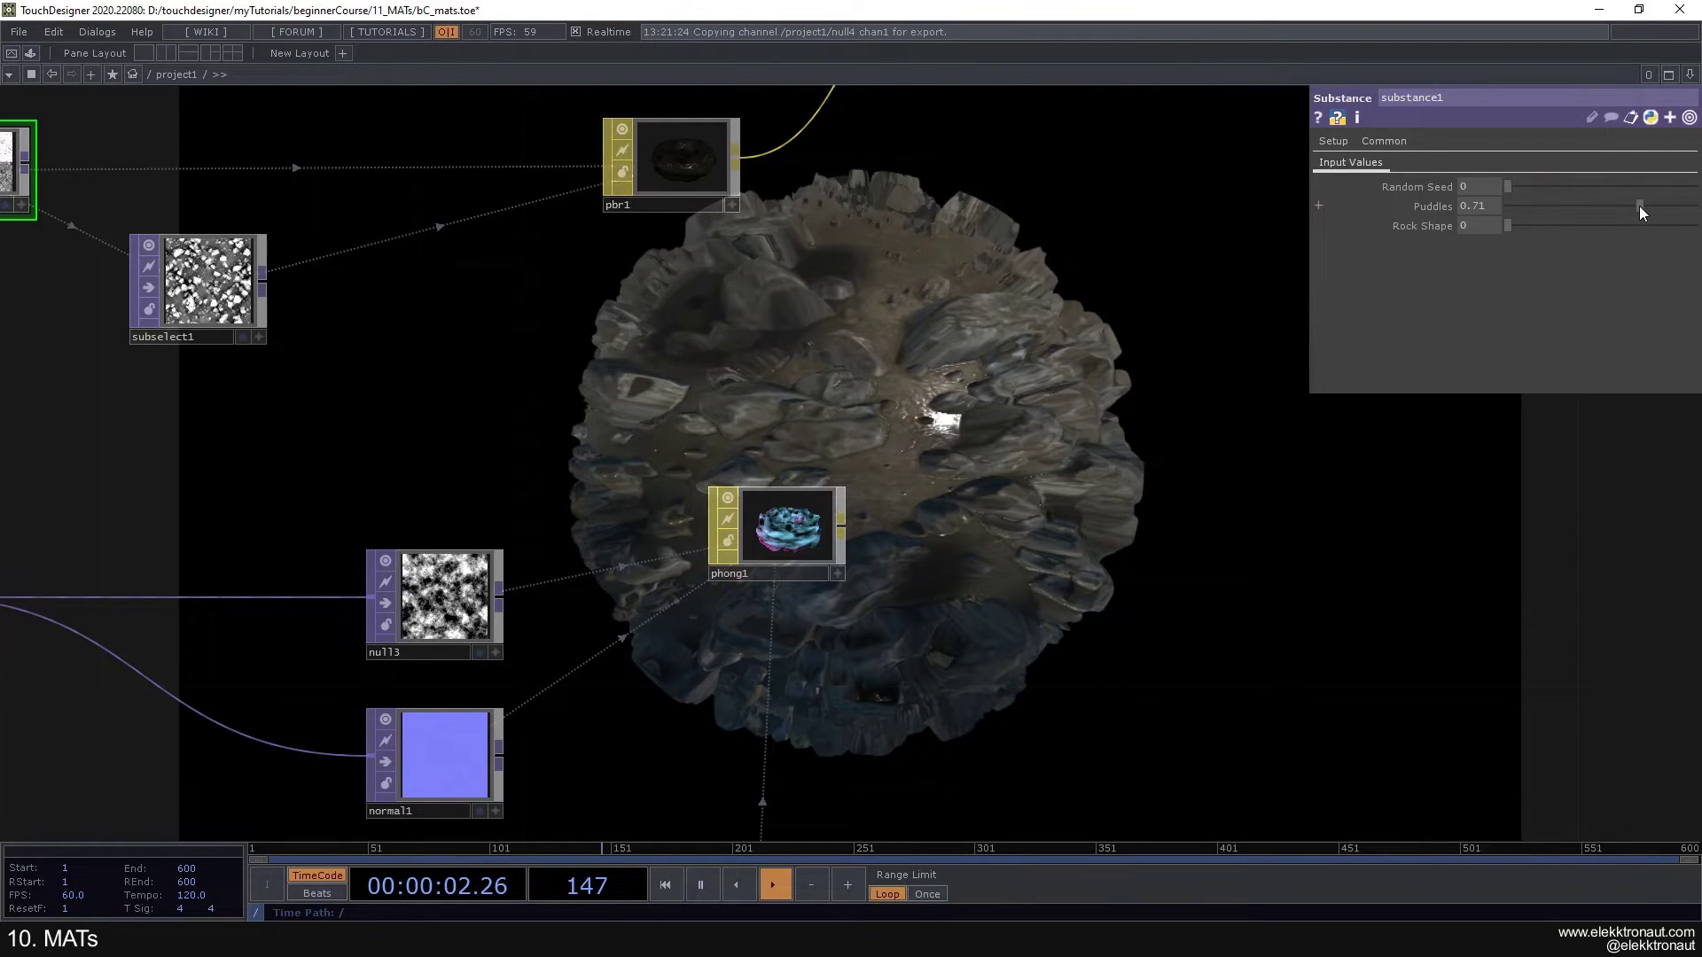
left_click_drag(1586, 205, 1562, 205)
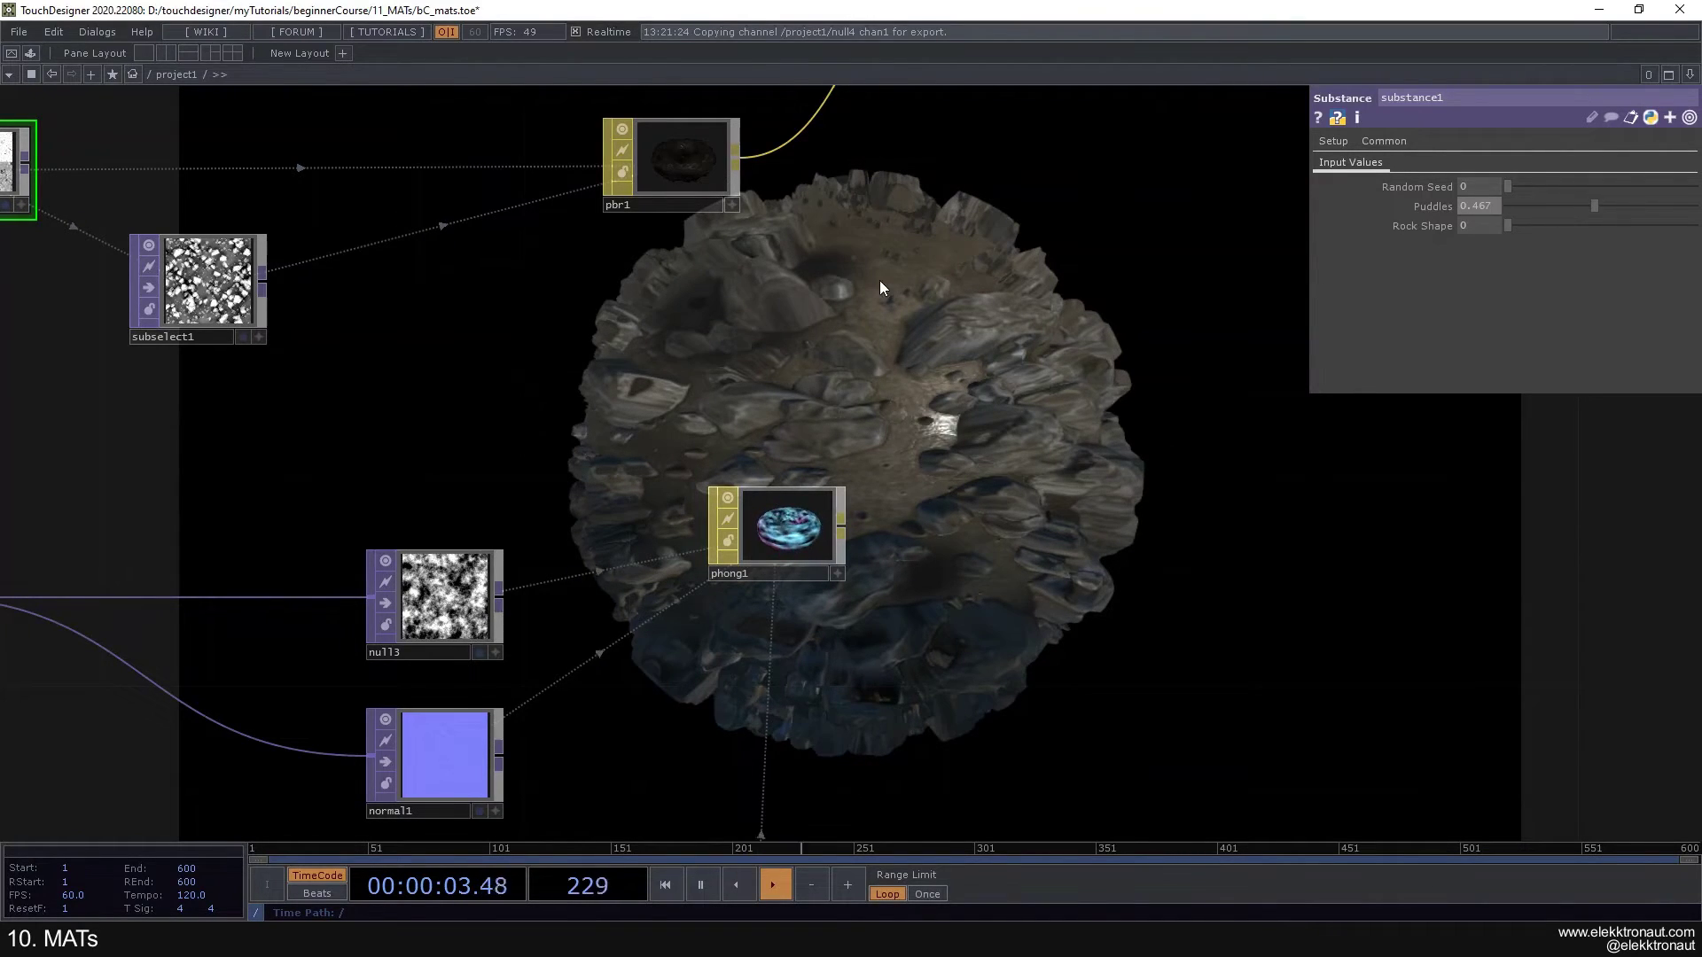
Step: Reduce pbr1's Displace Scale to 0.018
left_click_drag(820, 217, 824, 293)
left_click(684, 257)
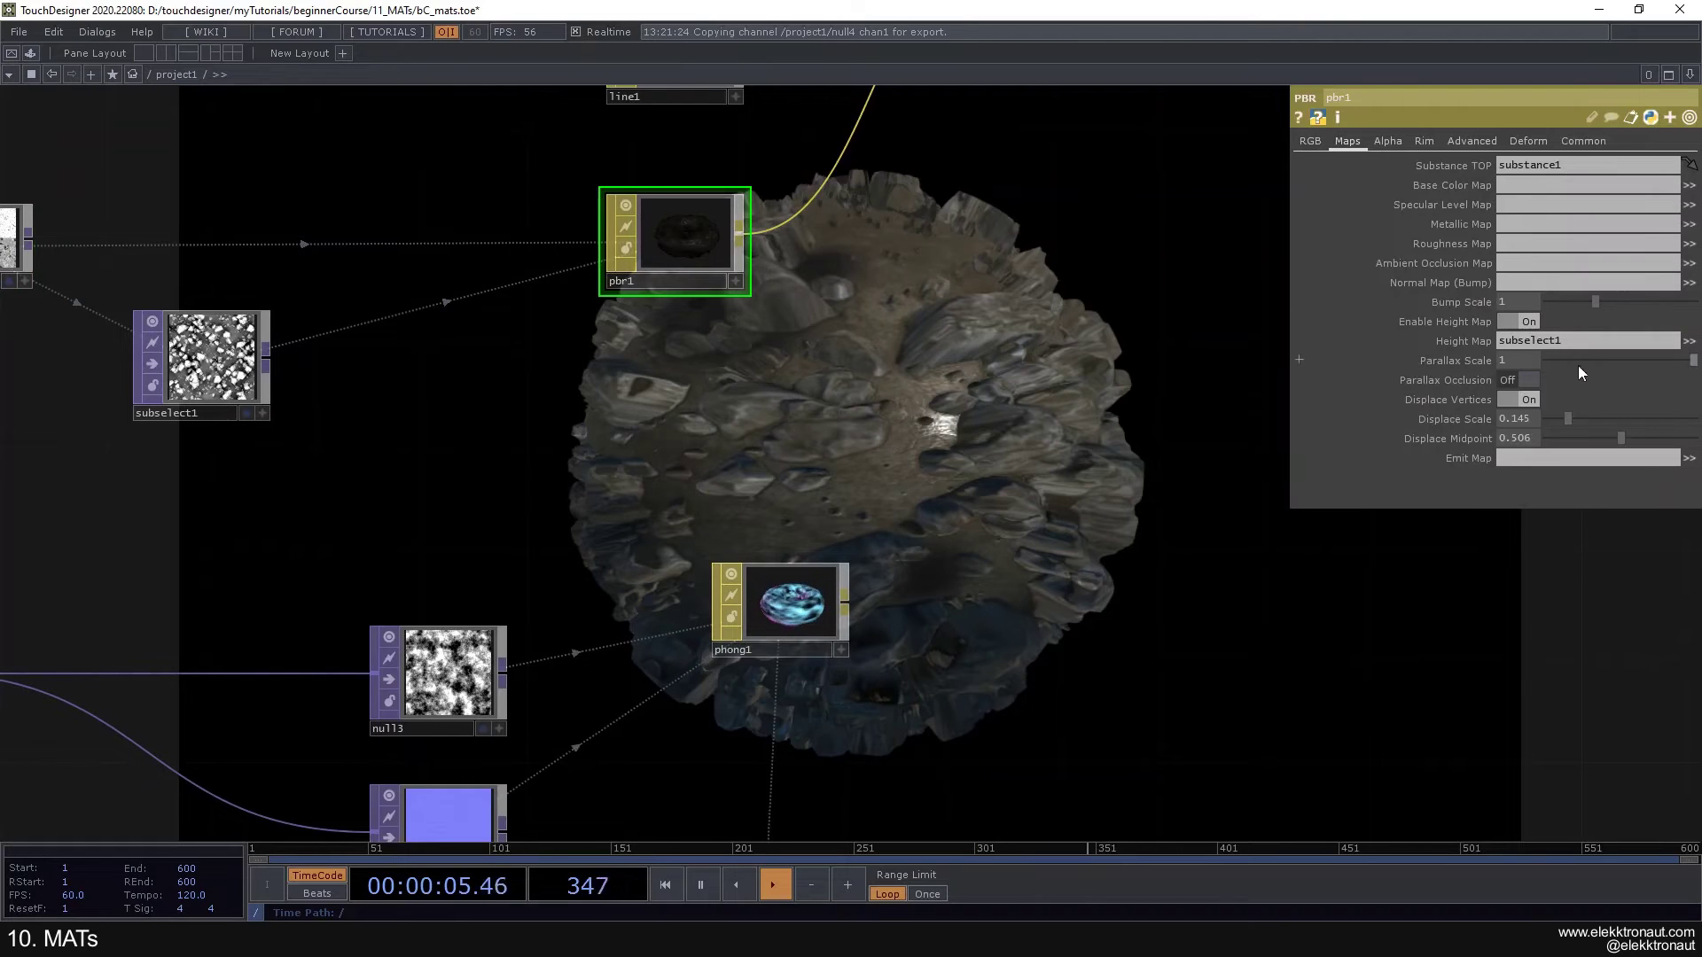
left_click_drag(1567, 418, 1286, 428)
scroll(963, 447, "down", 4)
left_click_drag(962, 447, 574, 280)
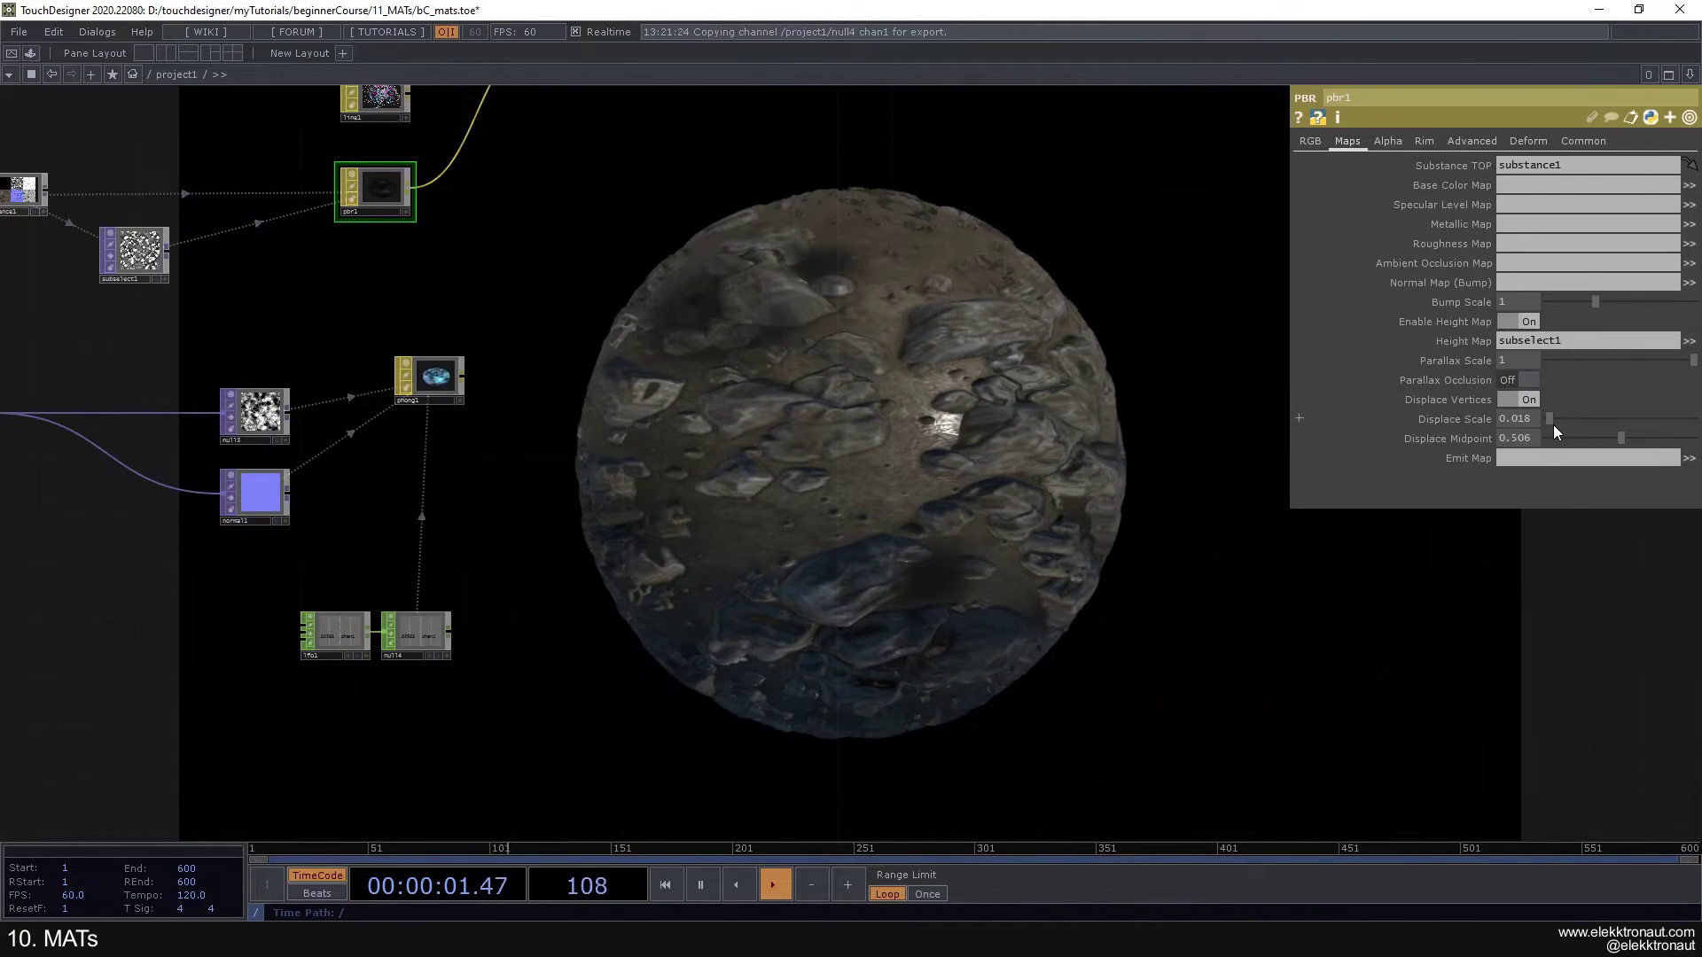
Step: Look over the whole operator network around the rock-textured sphere
left_click_drag(893, 500, 945, 444)
scroll(946, 444, "down", 2)
left_click_drag(928, 348, 888, 599)
scroll(250, 489, "up", 2)
left_click_drag(946, 482, 734, 323)
key("h")
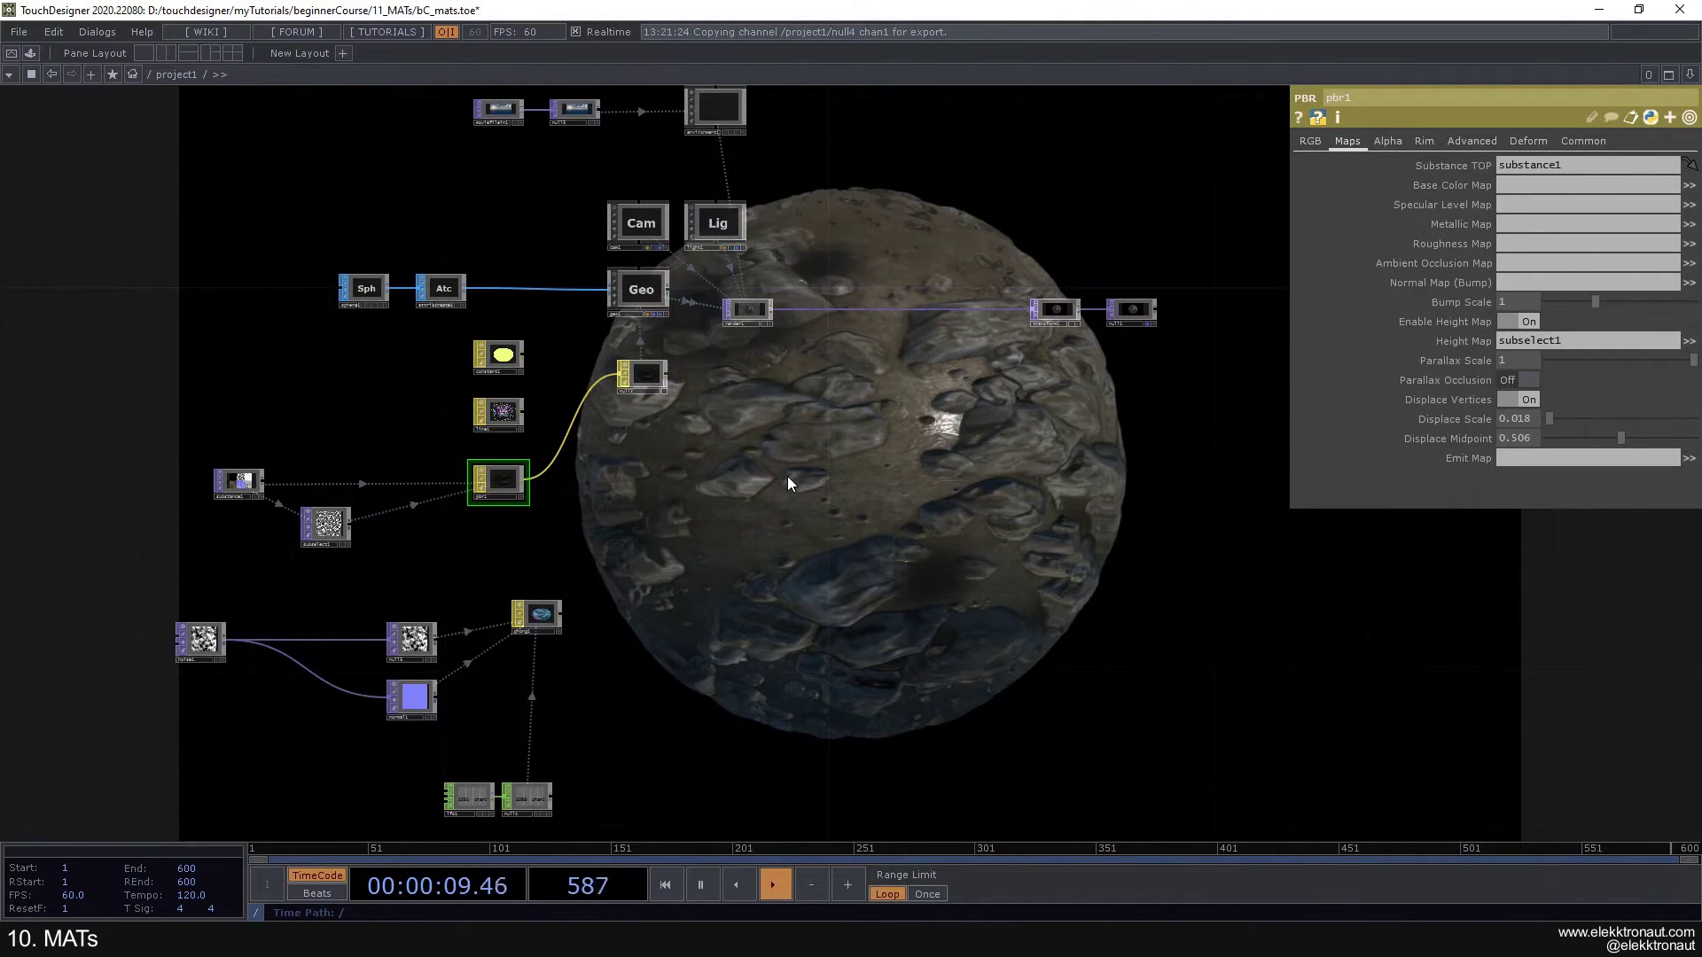
left_click_drag(727, 487, 749, 438)
Step: Connect the phong1 material to null2 in place of pbr1
scroll(406, 590, "up", 2)
left_click_drag(533, 499, 774, 404)
scroll(690, 507, "up", 2)
left_click(924, 464)
left_click_drag(909, 379, 801, 447)
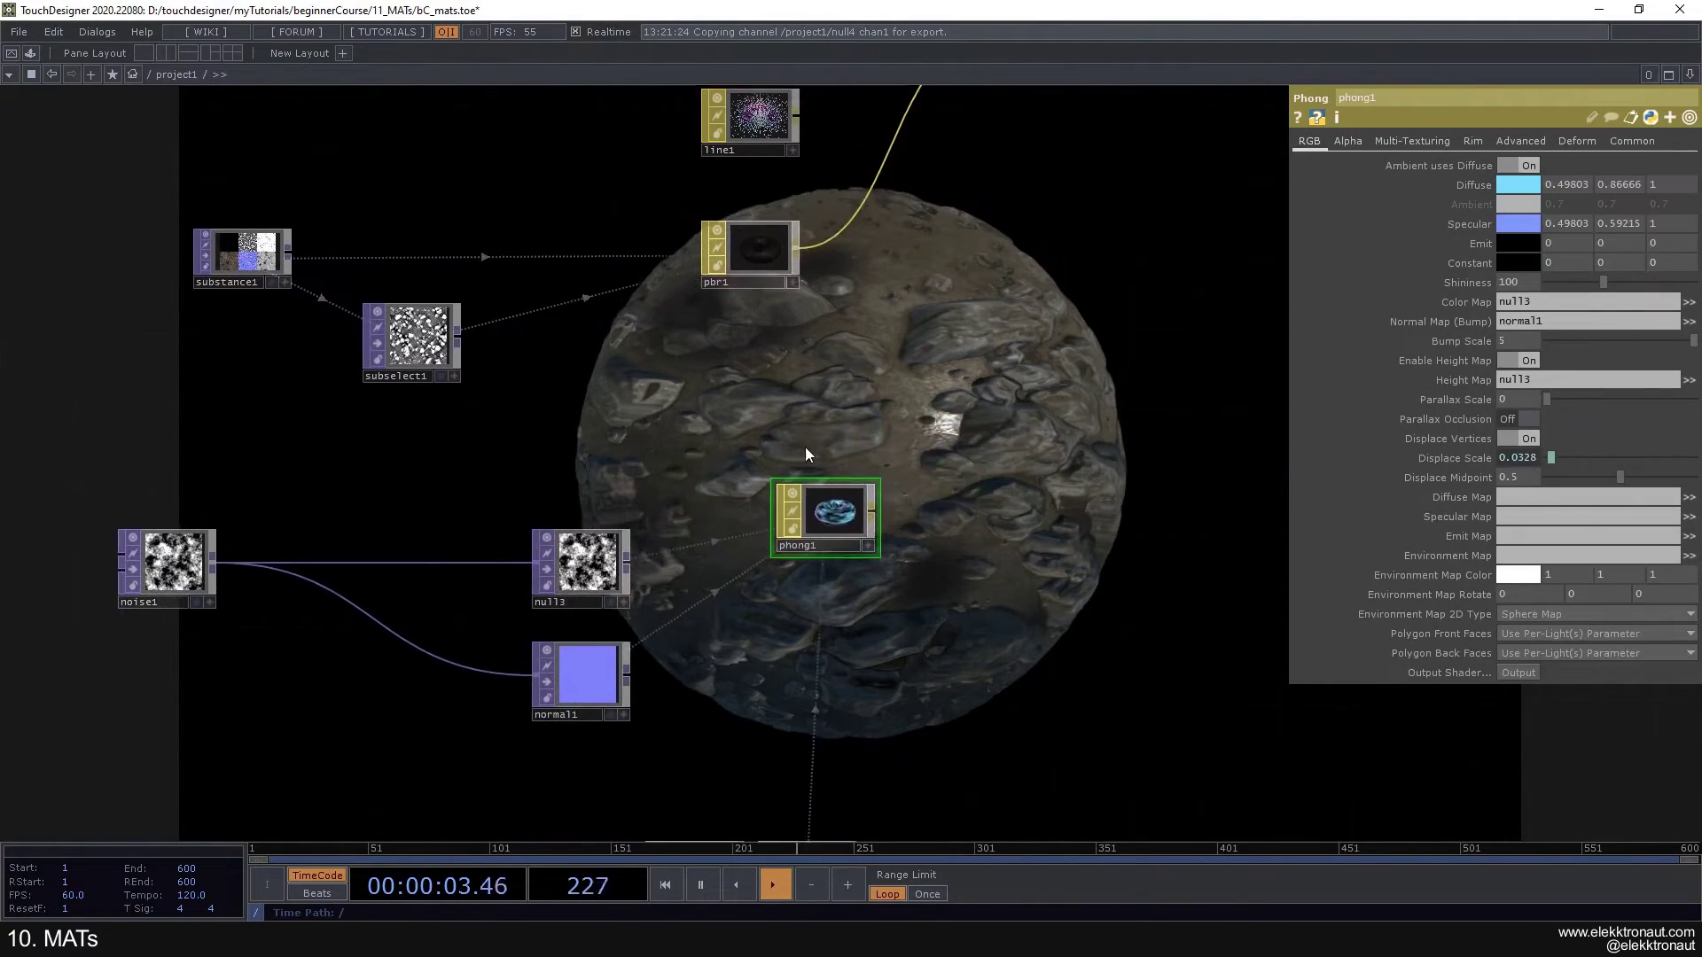
left_click_drag(849, 196, 848, 194)
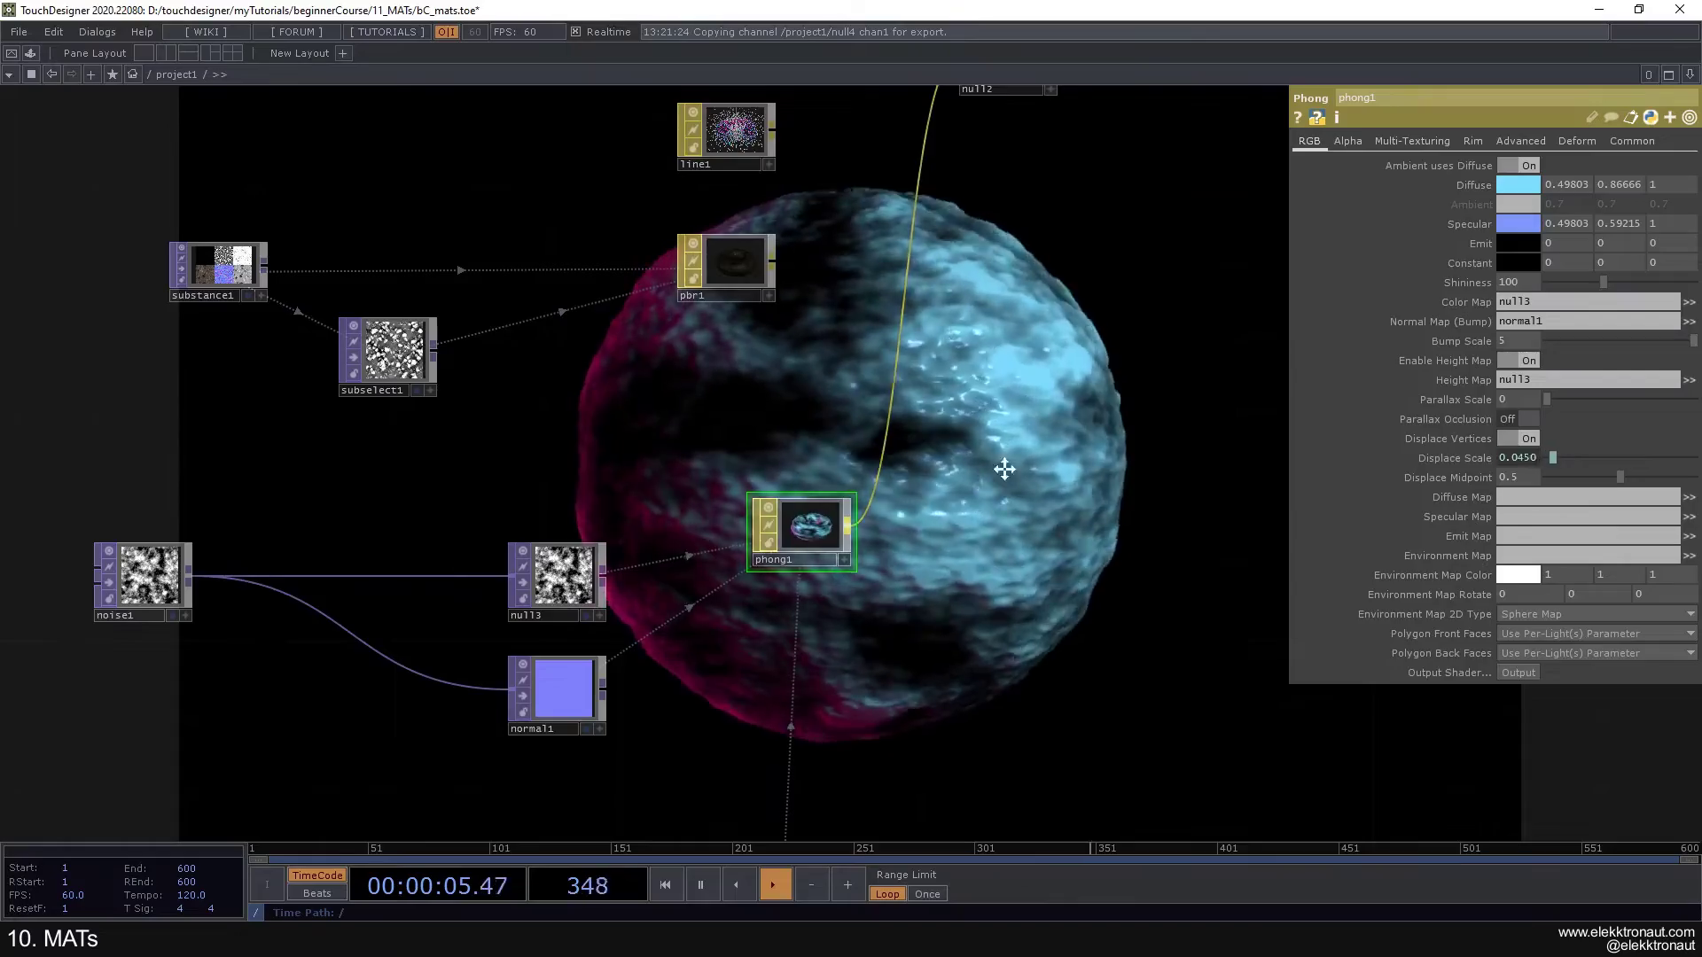
Step: Move noise1 farther from null3 and normal1 to make room for another operator
left_click_drag(791, 603, 911, 418)
scroll(824, 434, "down", 2)
left_click_drag(438, 430, 464, 482)
scroll(463, 481, "up", 2)
left_click(483, 461)
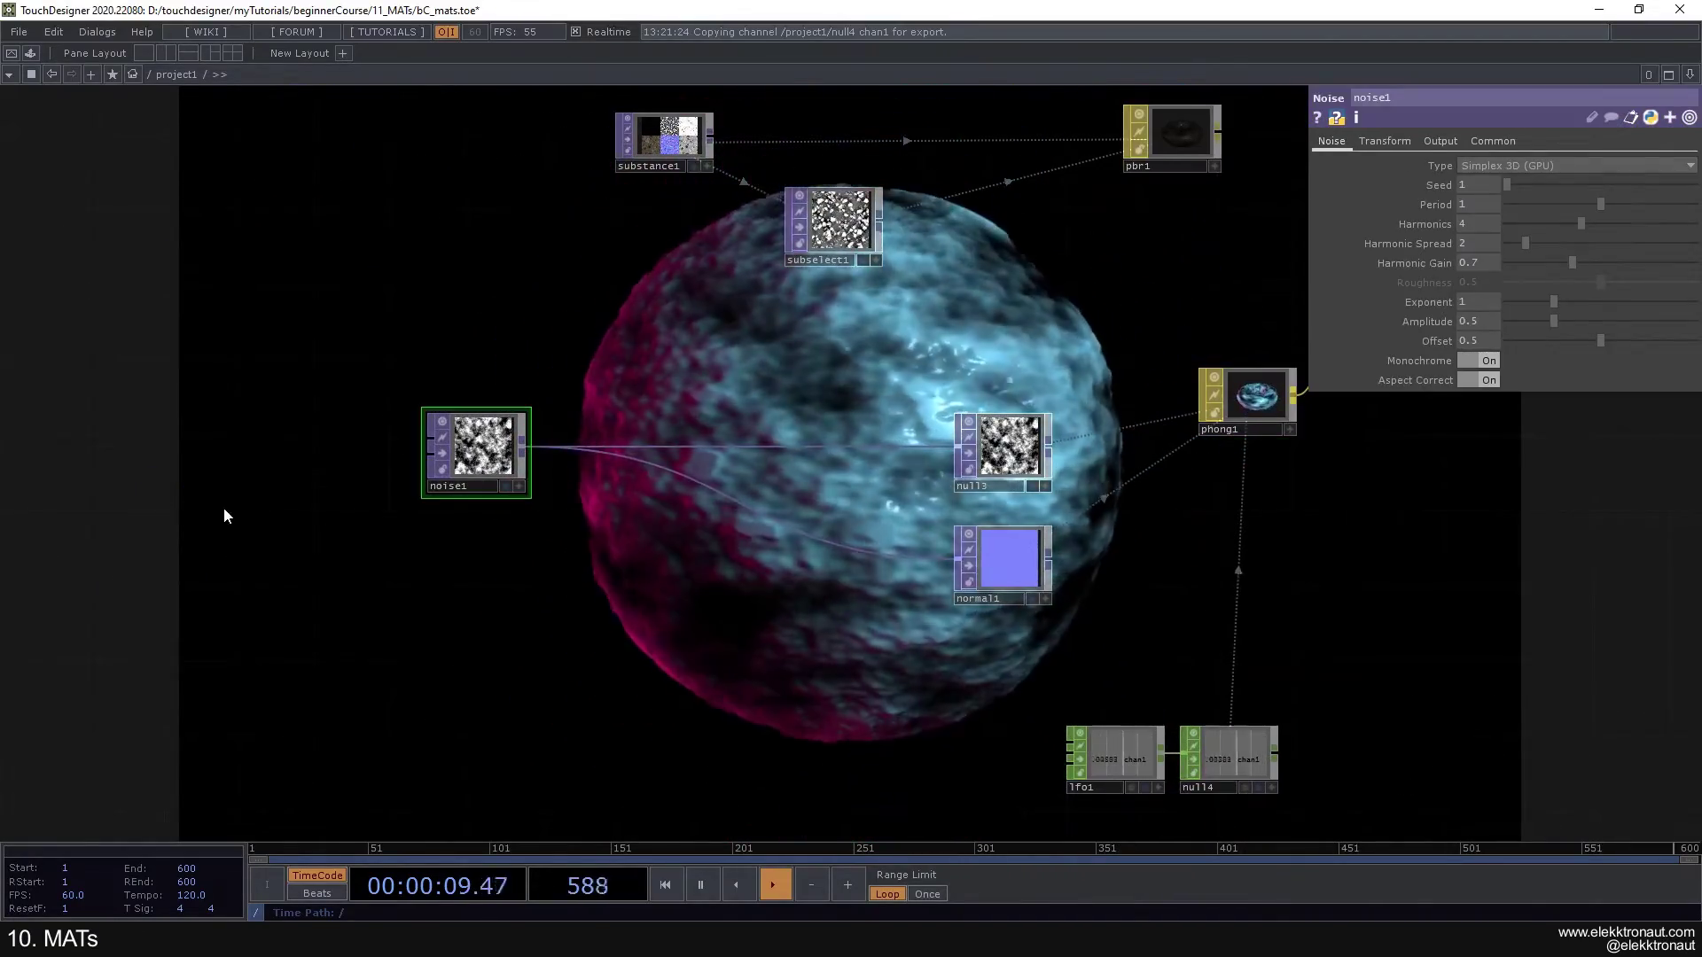
left_click_drag(672, 560, 634, 466)
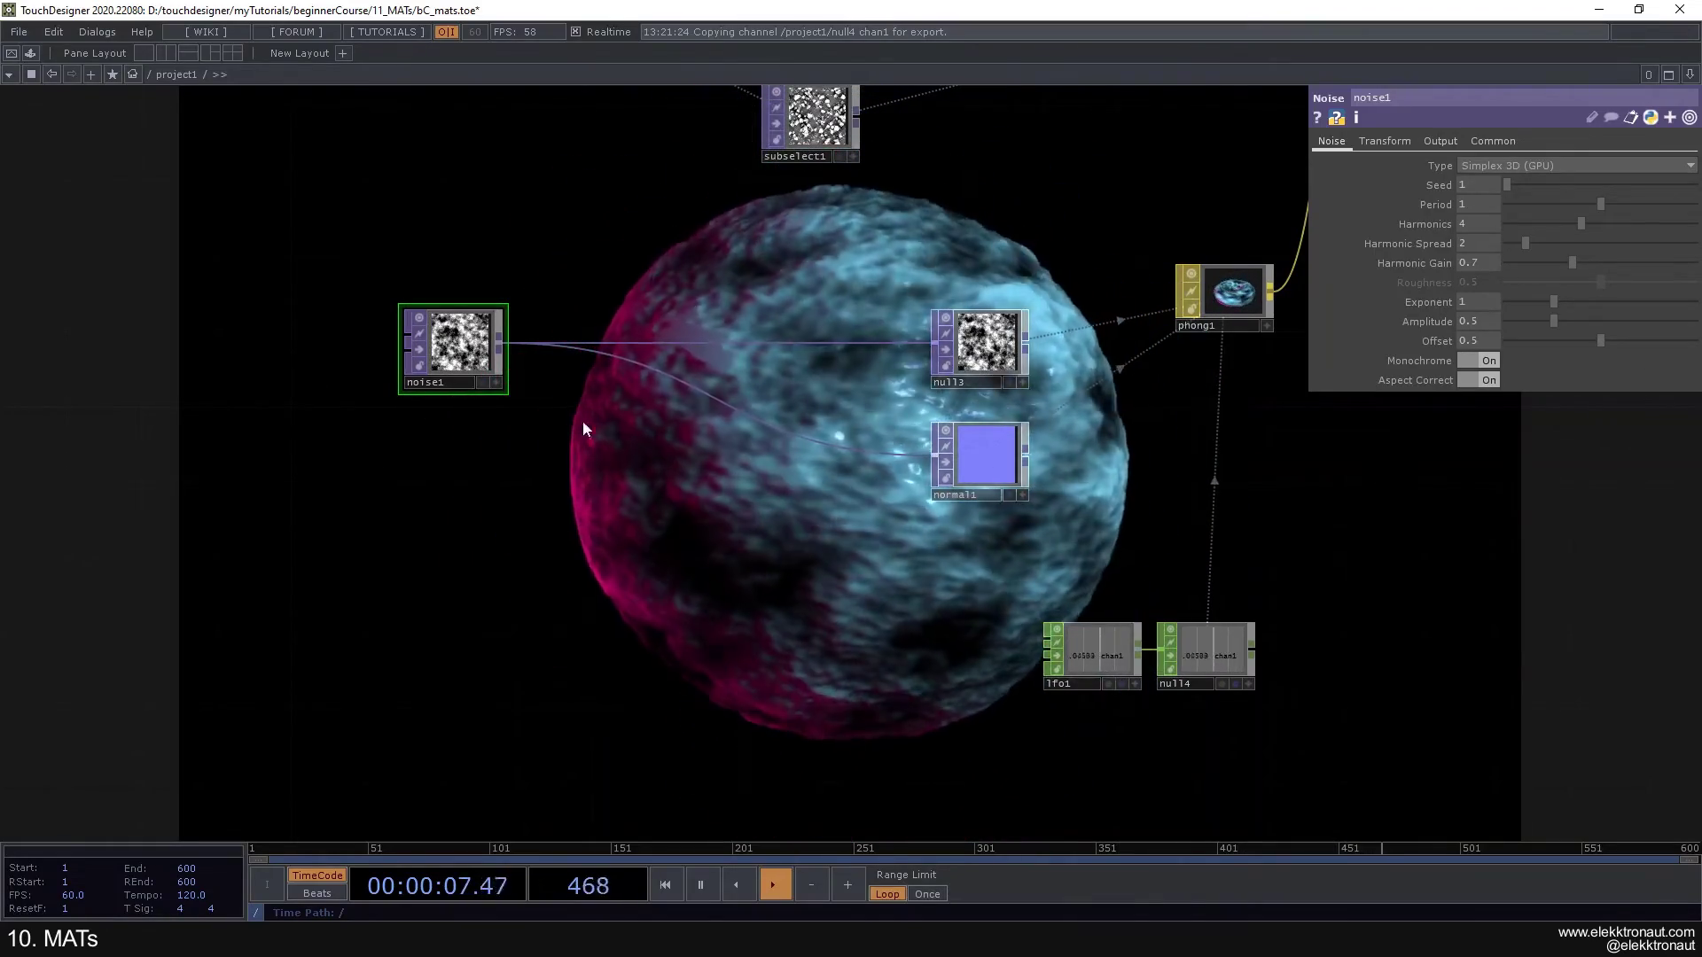
left_click_drag(810, 502, 871, 454)
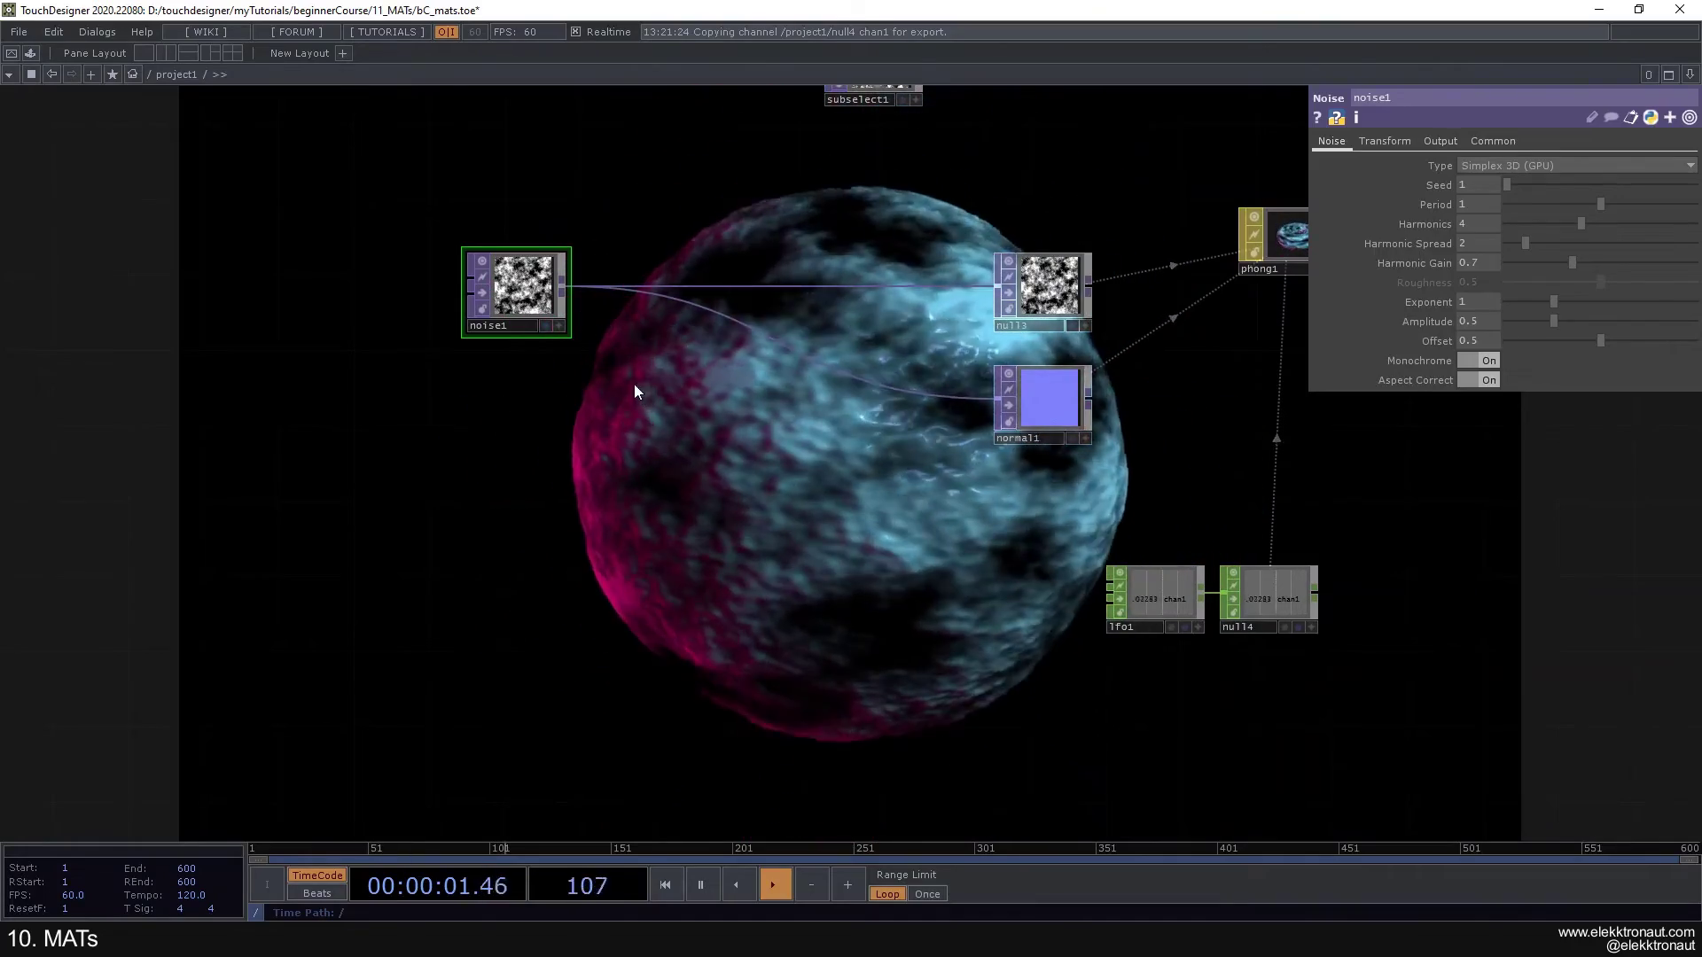
left_click_drag(560, 315, 428, 315)
Step: Try a Level TOP after noise1 with Brightness 1 at 0.61, Gamma 1 at 1.12 and Contrast at 1.78, and delete it
right_click(431, 285)
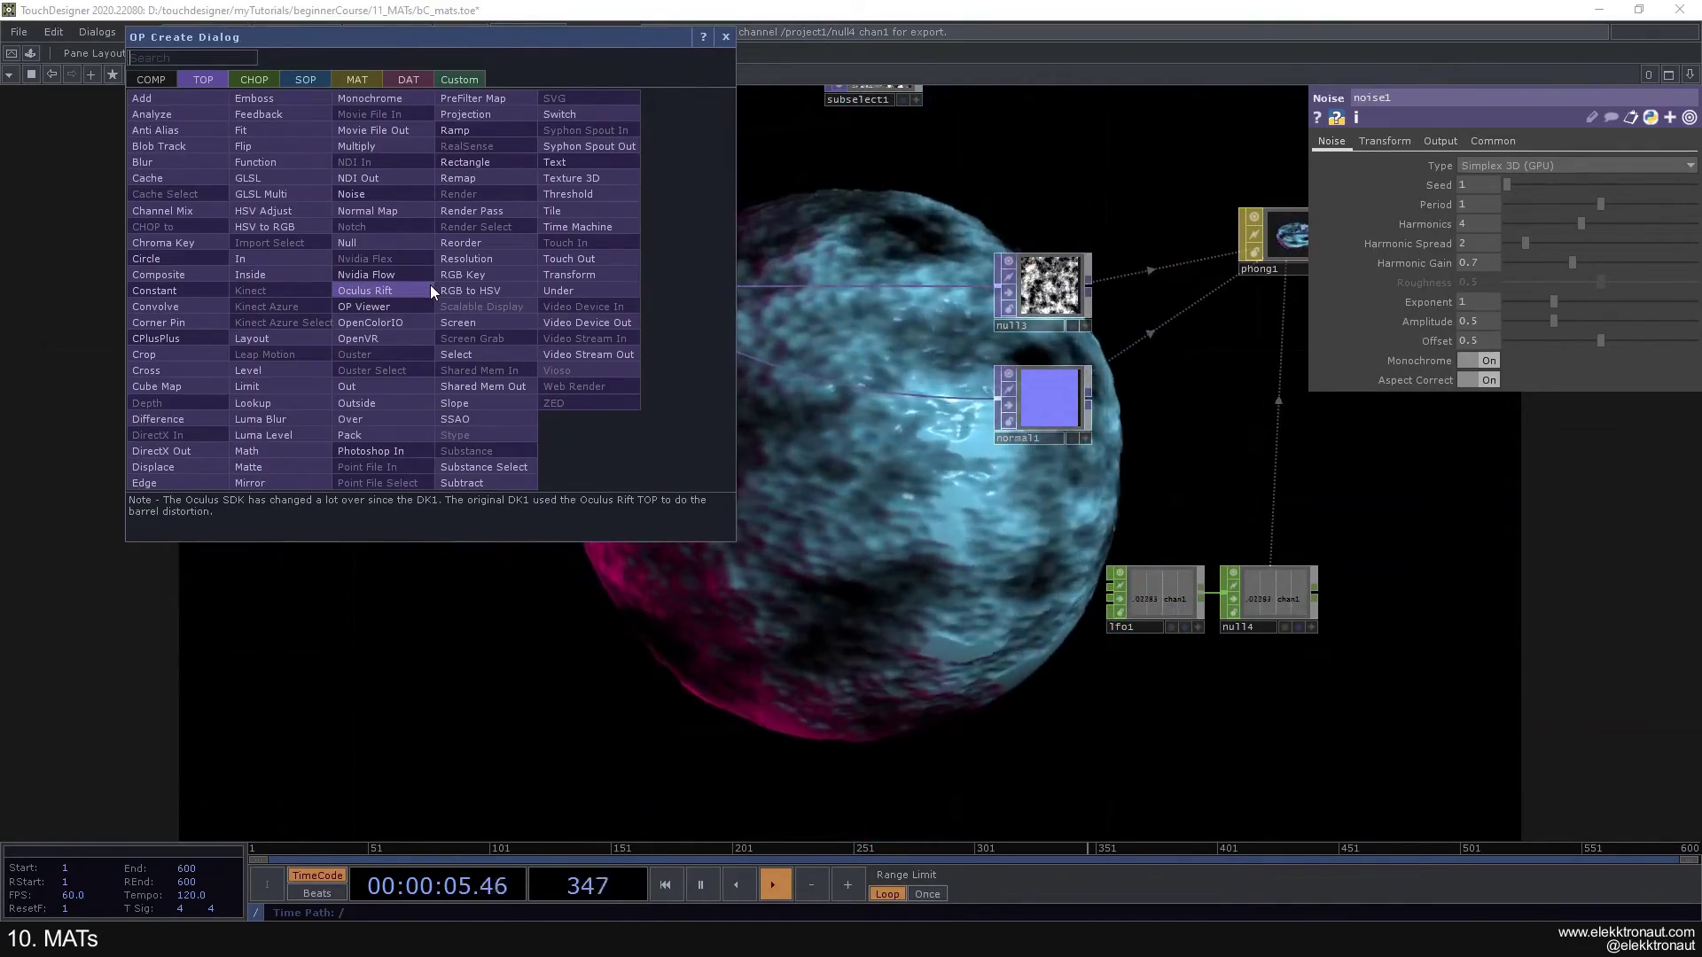
type("lev")
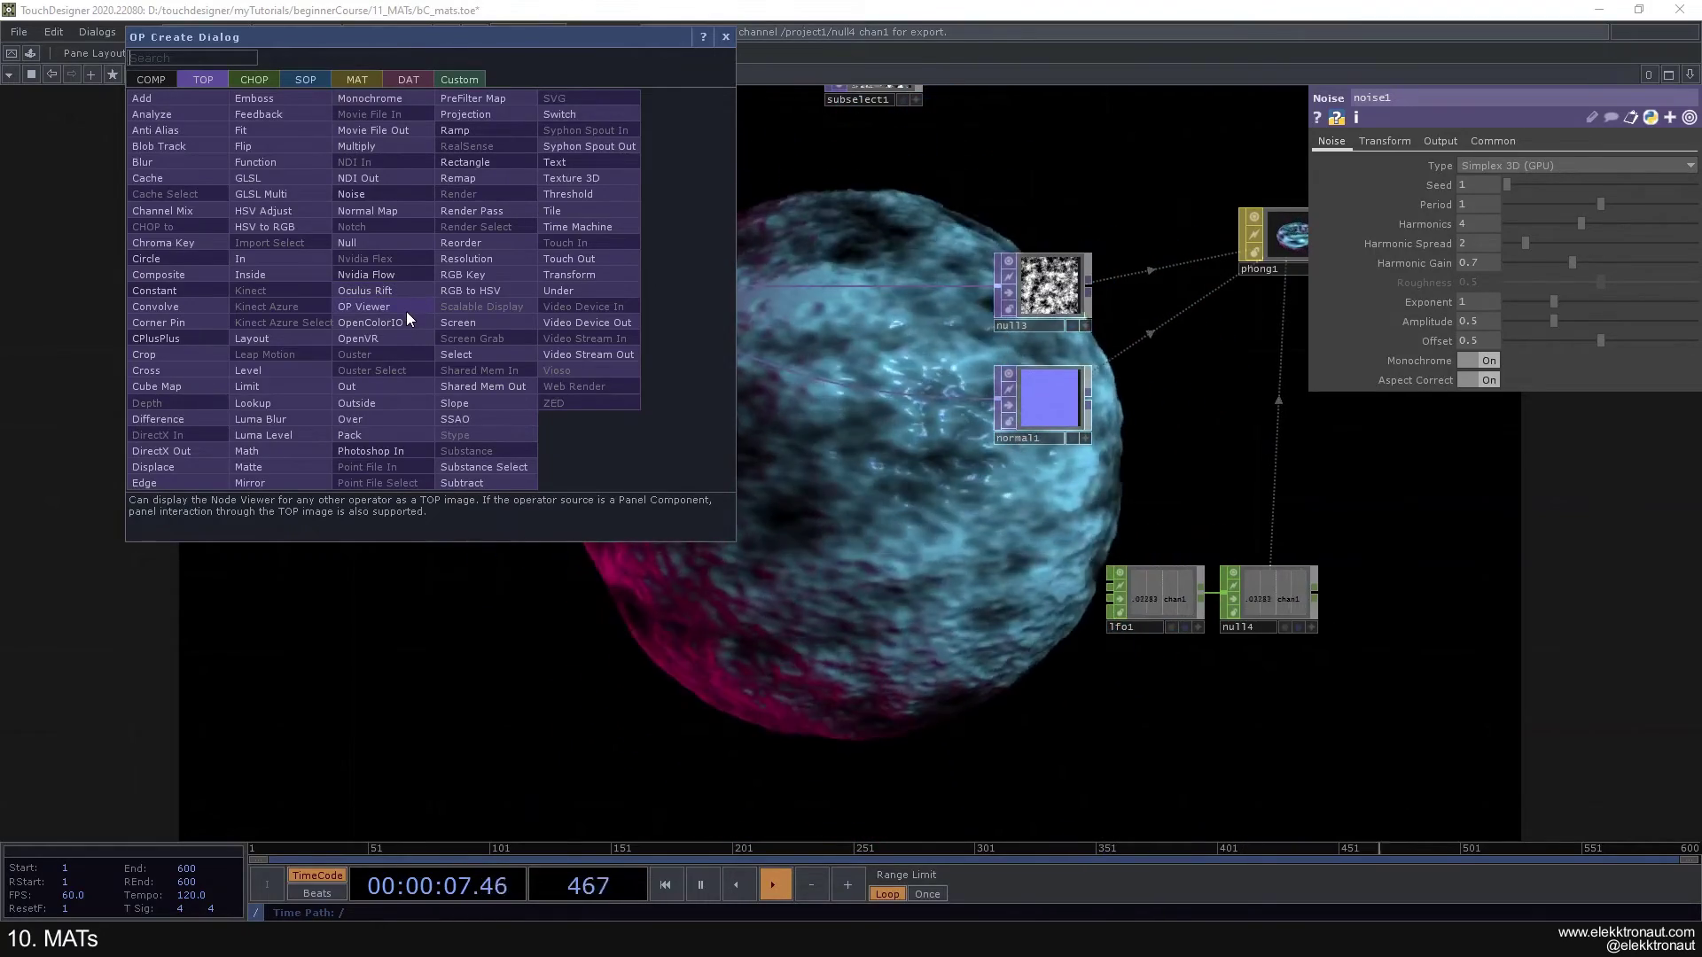
left_click(283, 367)
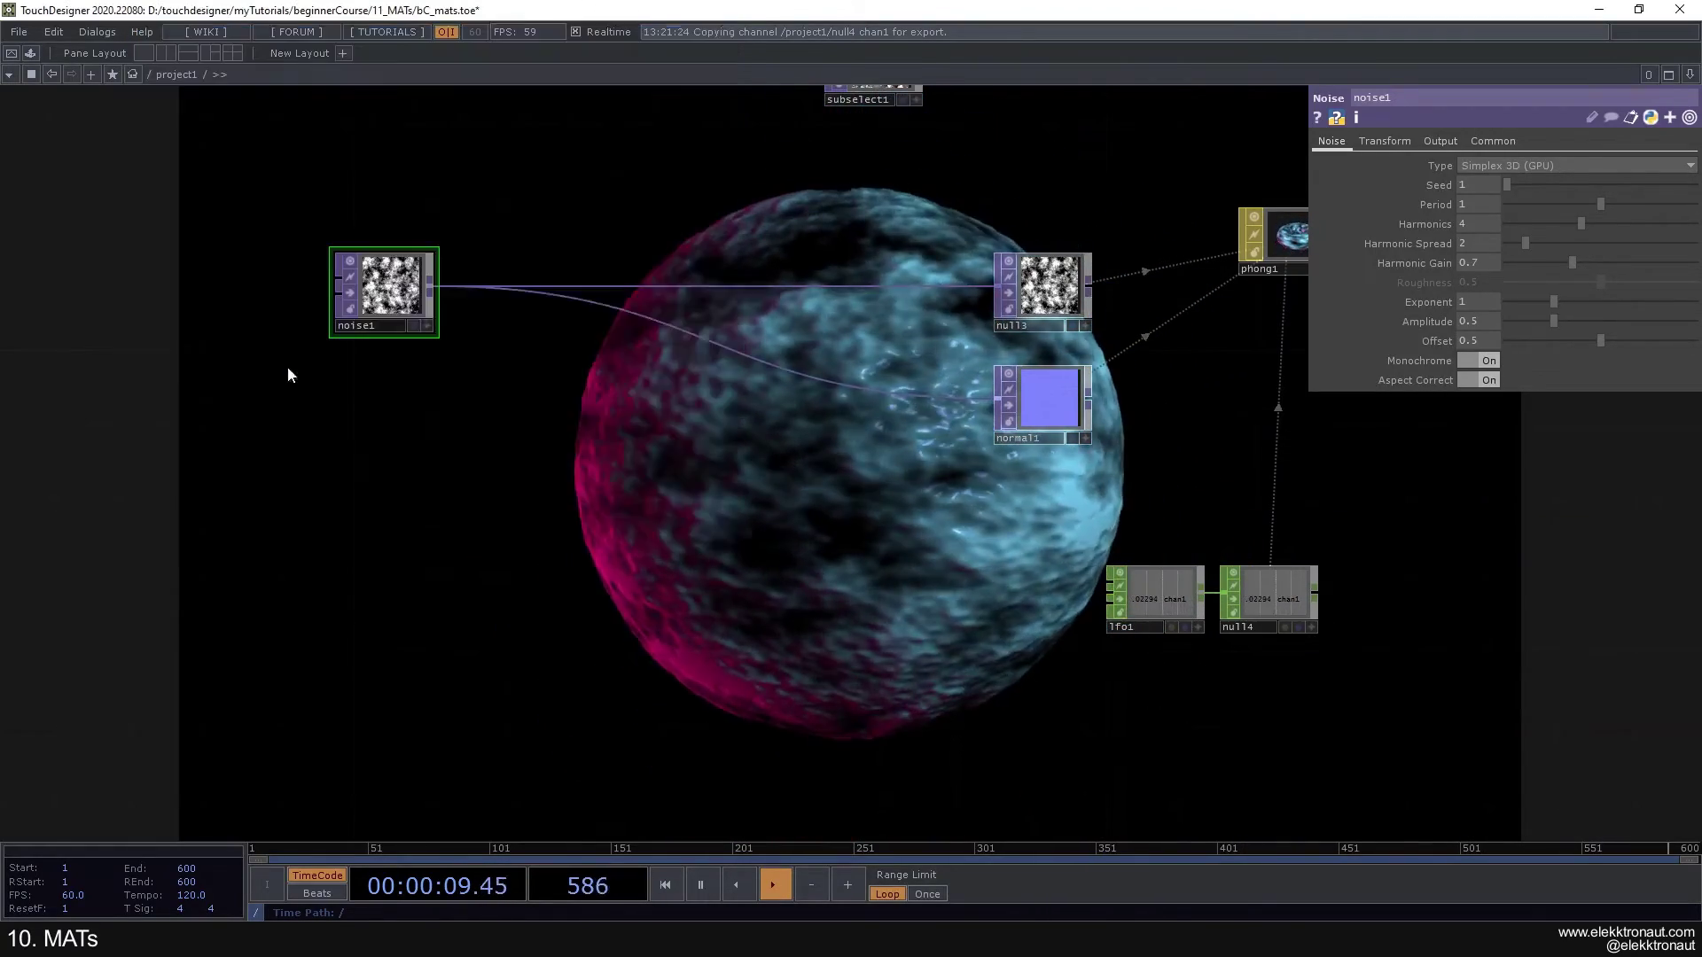
left_click(581, 285)
mouse_move(1523, 184)
left_mouse_down()
mouse_move(1636, 194)
mouse_move(1503, 189)
left_mouse_up()
left_click_drag(1606, 223, 1584, 264)
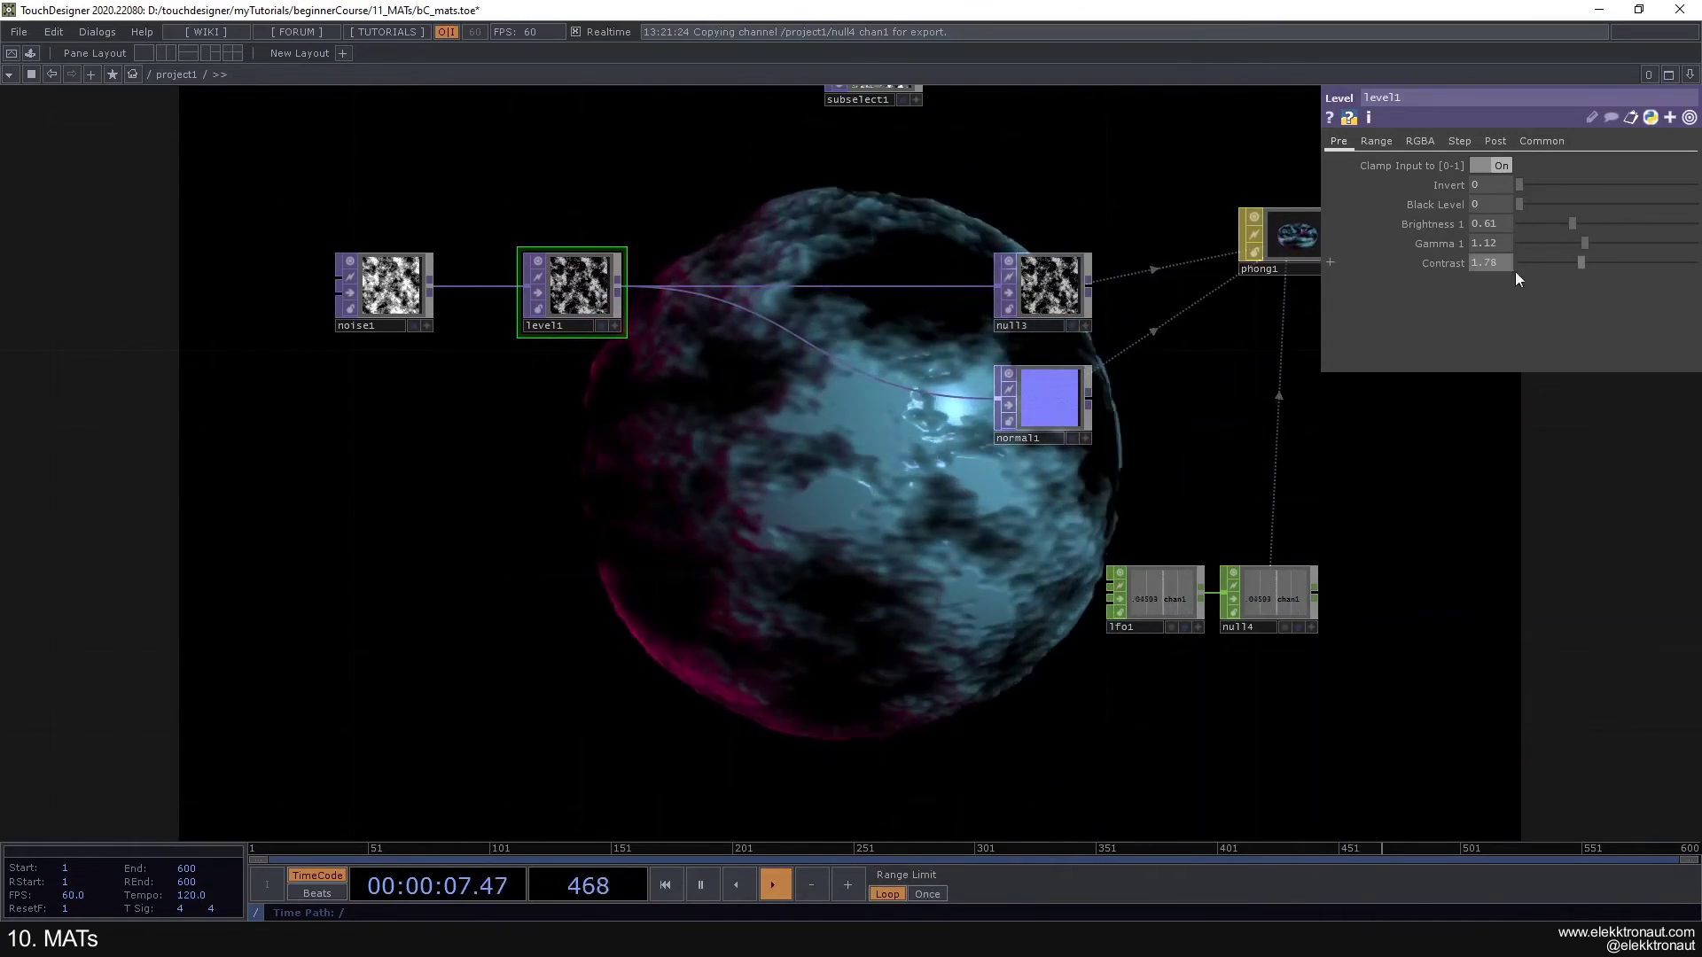
key("Delete")
Step: Try a Blur TOP after noise1 with Filter Size 27, and delete it
left_click(409, 303)
right_click(429, 292)
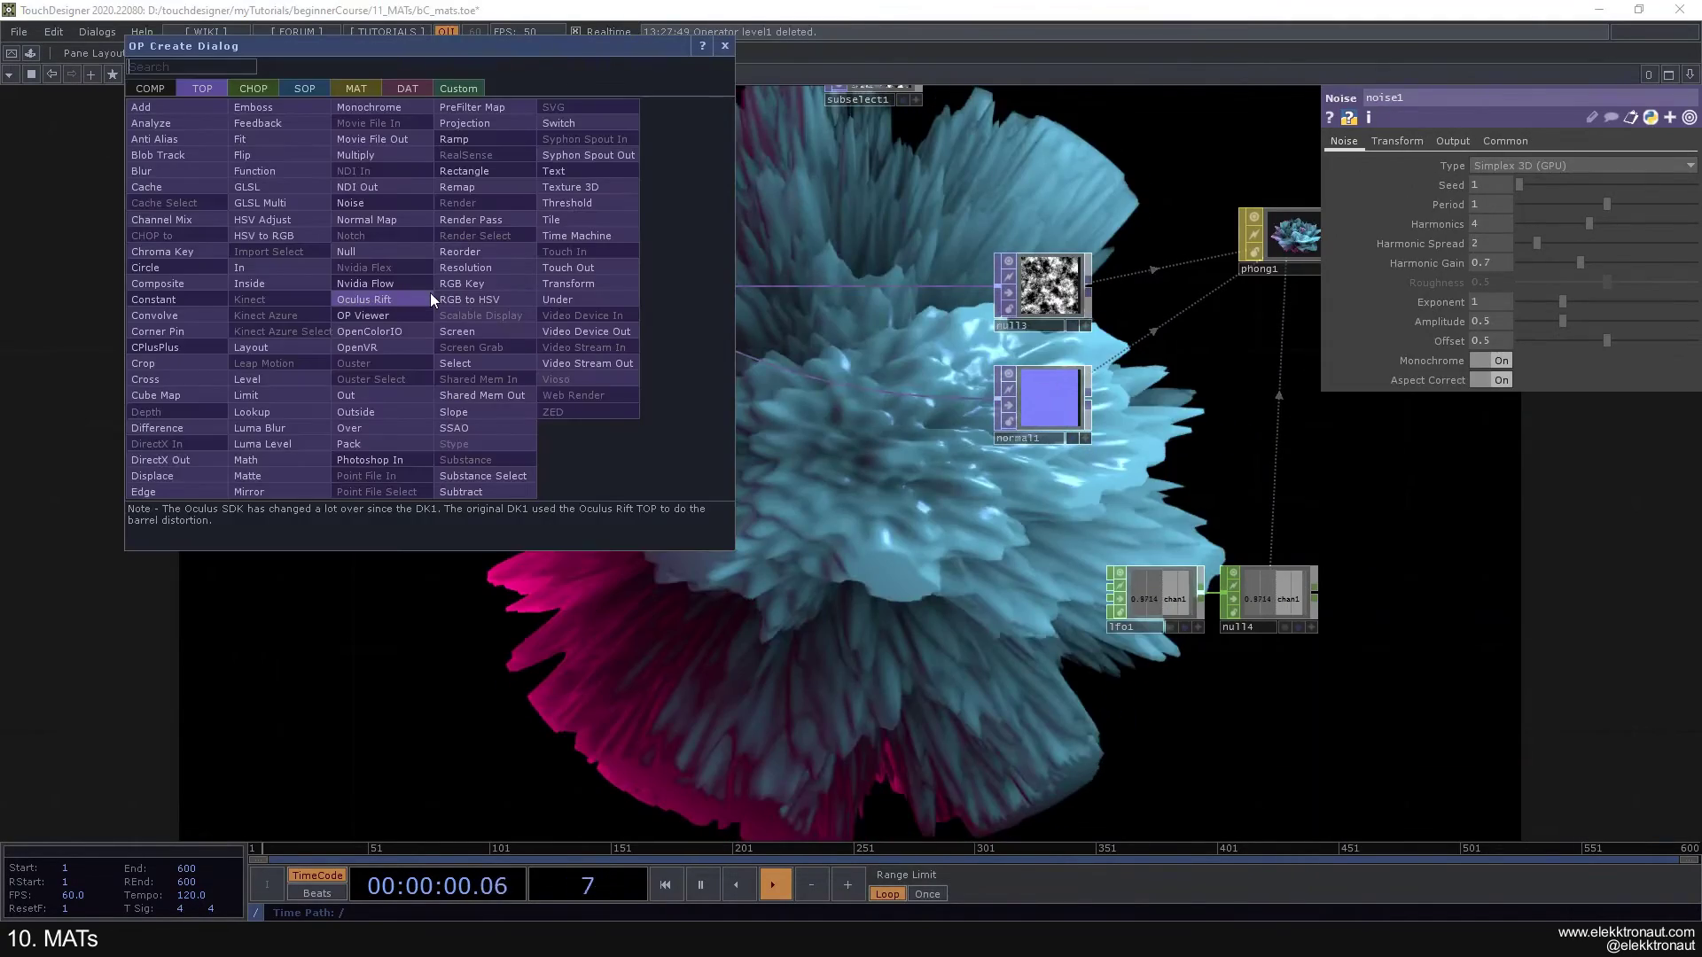
type("bl")
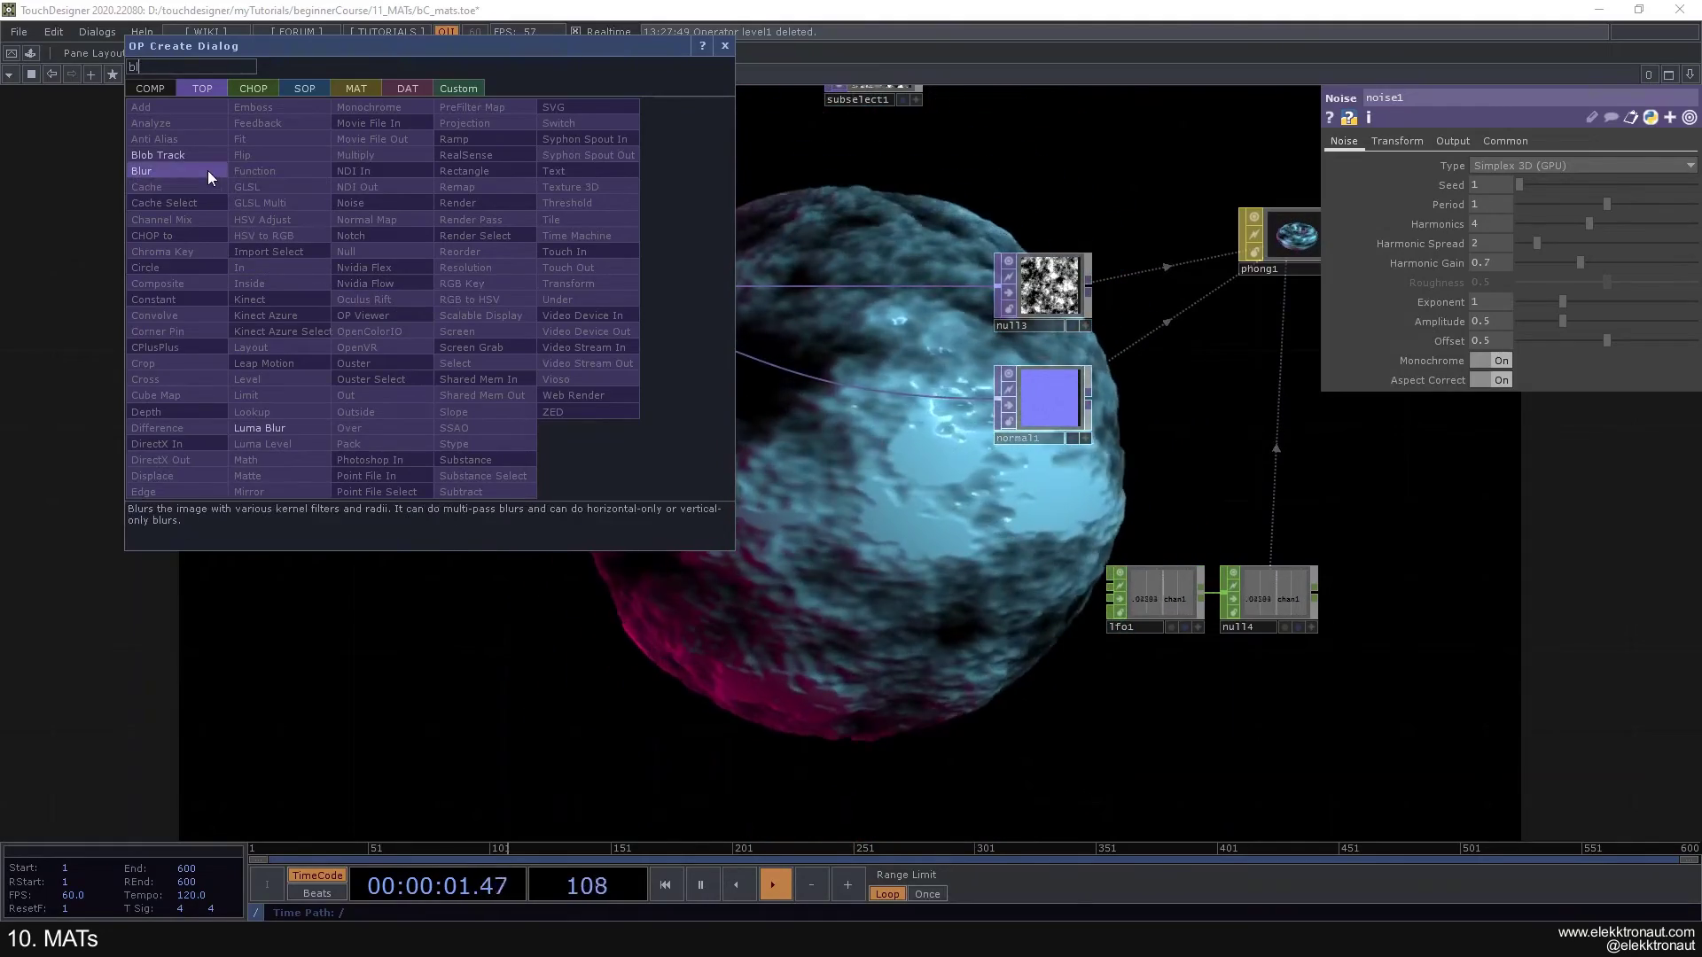
left_click(207, 170)
left_click(497, 282)
left_click_drag(1575, 242, 1664, 243)
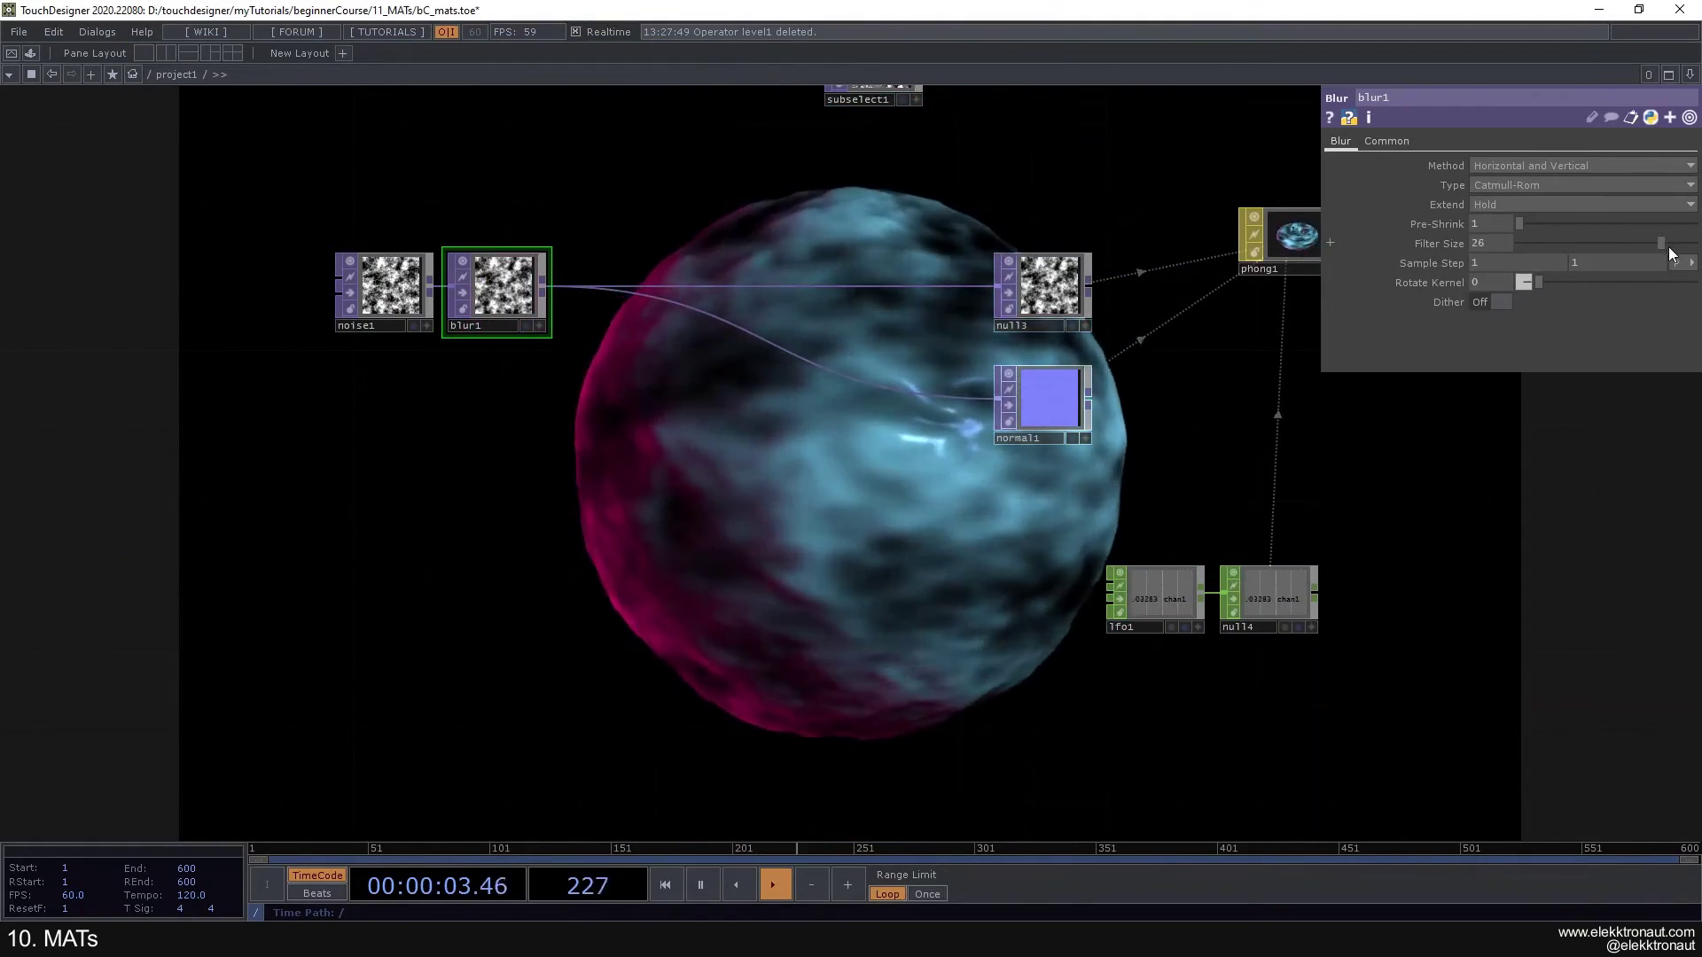
left_click_drag(515, 290, 551, 305)
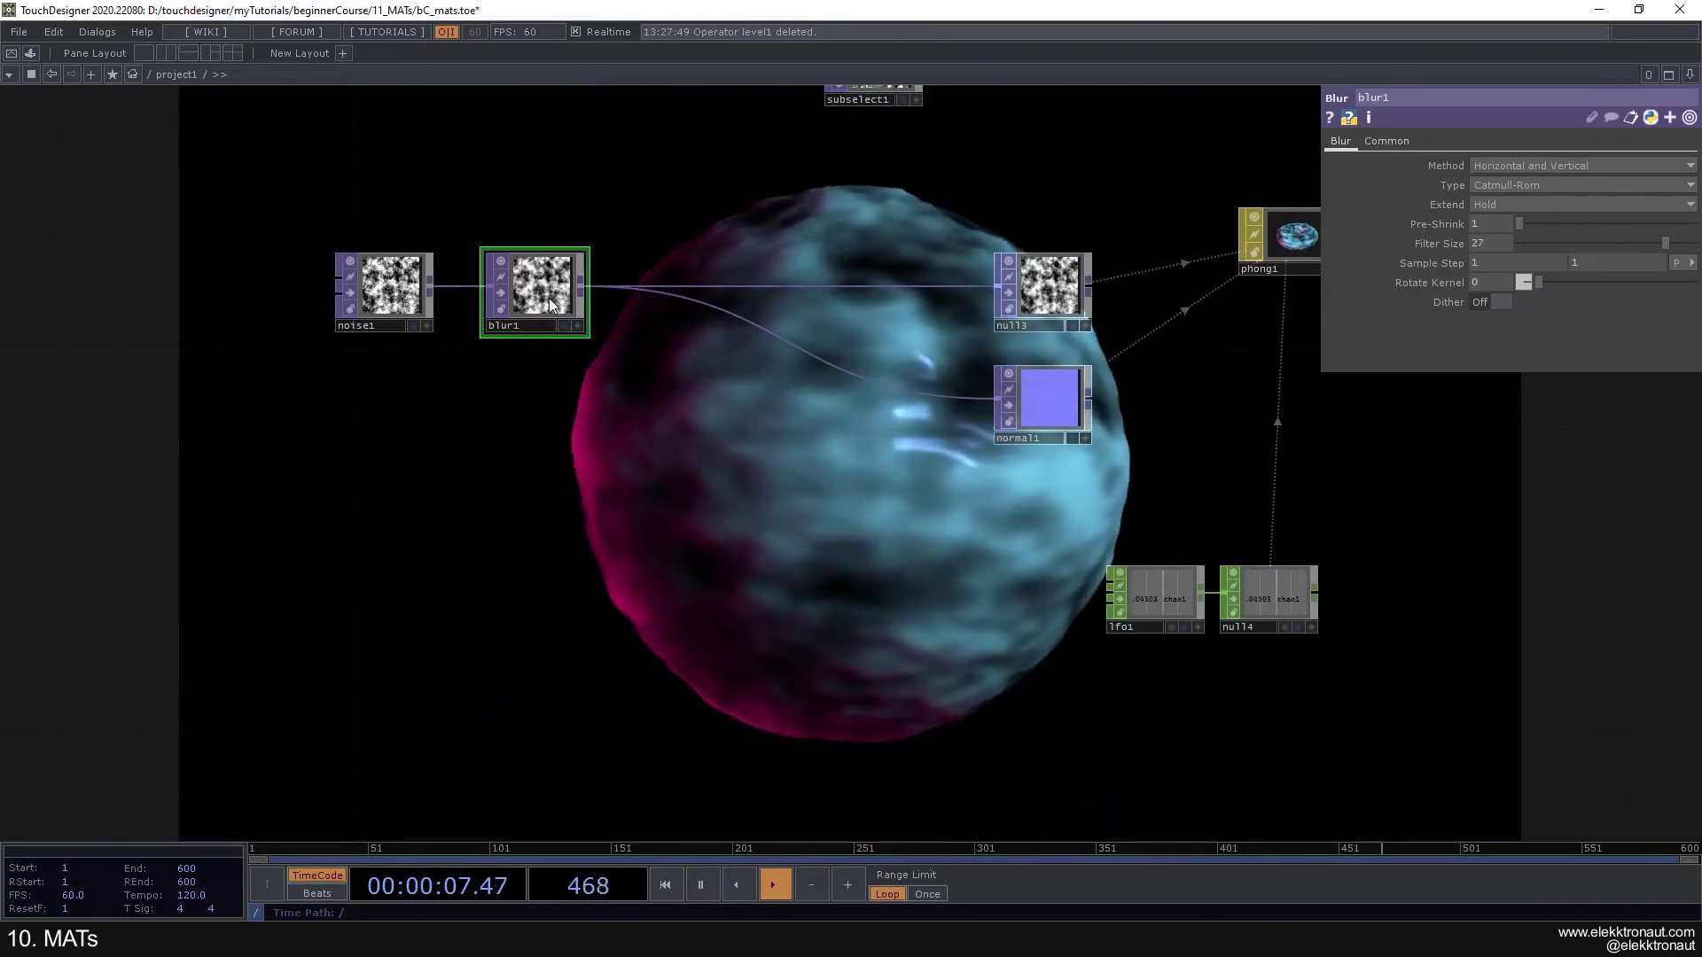
key("Delete")
Step: Move sphere1 farther from attribcreate1 and add a Grid SOP above it
left_click_drag(711, 213, 482, 580)
scroll(482, 581, "down", 5)
left_click_drag(617, 414, 548, 539)
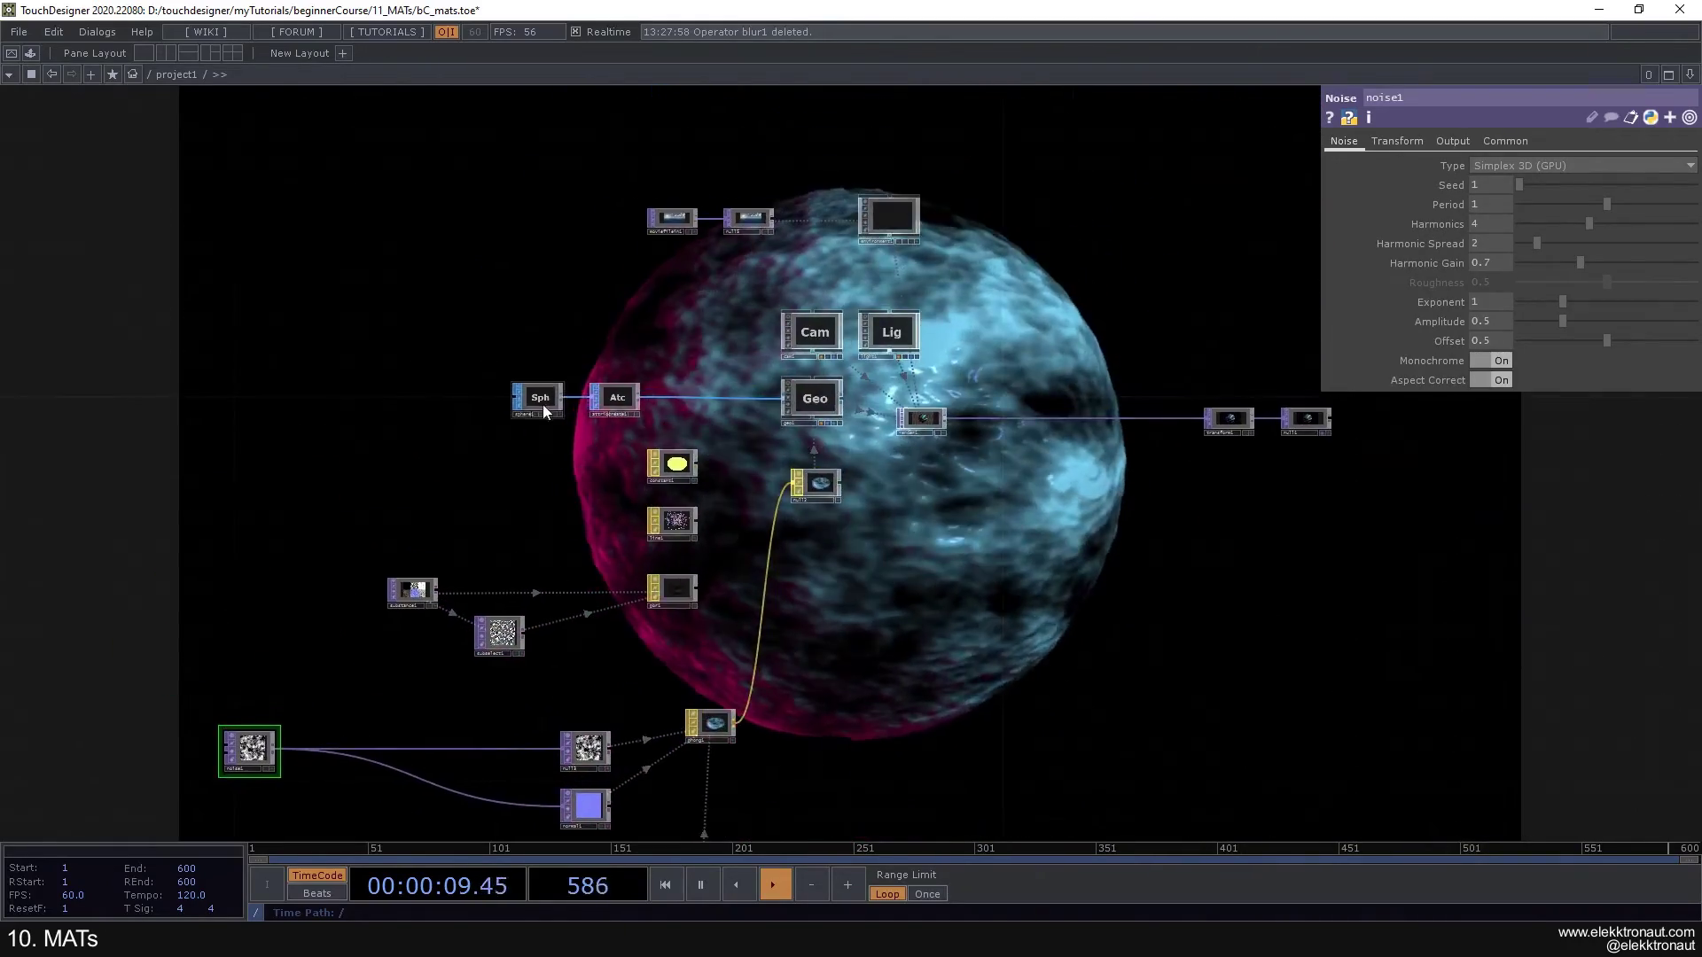
scroll(545, 408, "up", 5)
left_click_drag(539, 396, 389, 393)
key("Tab")
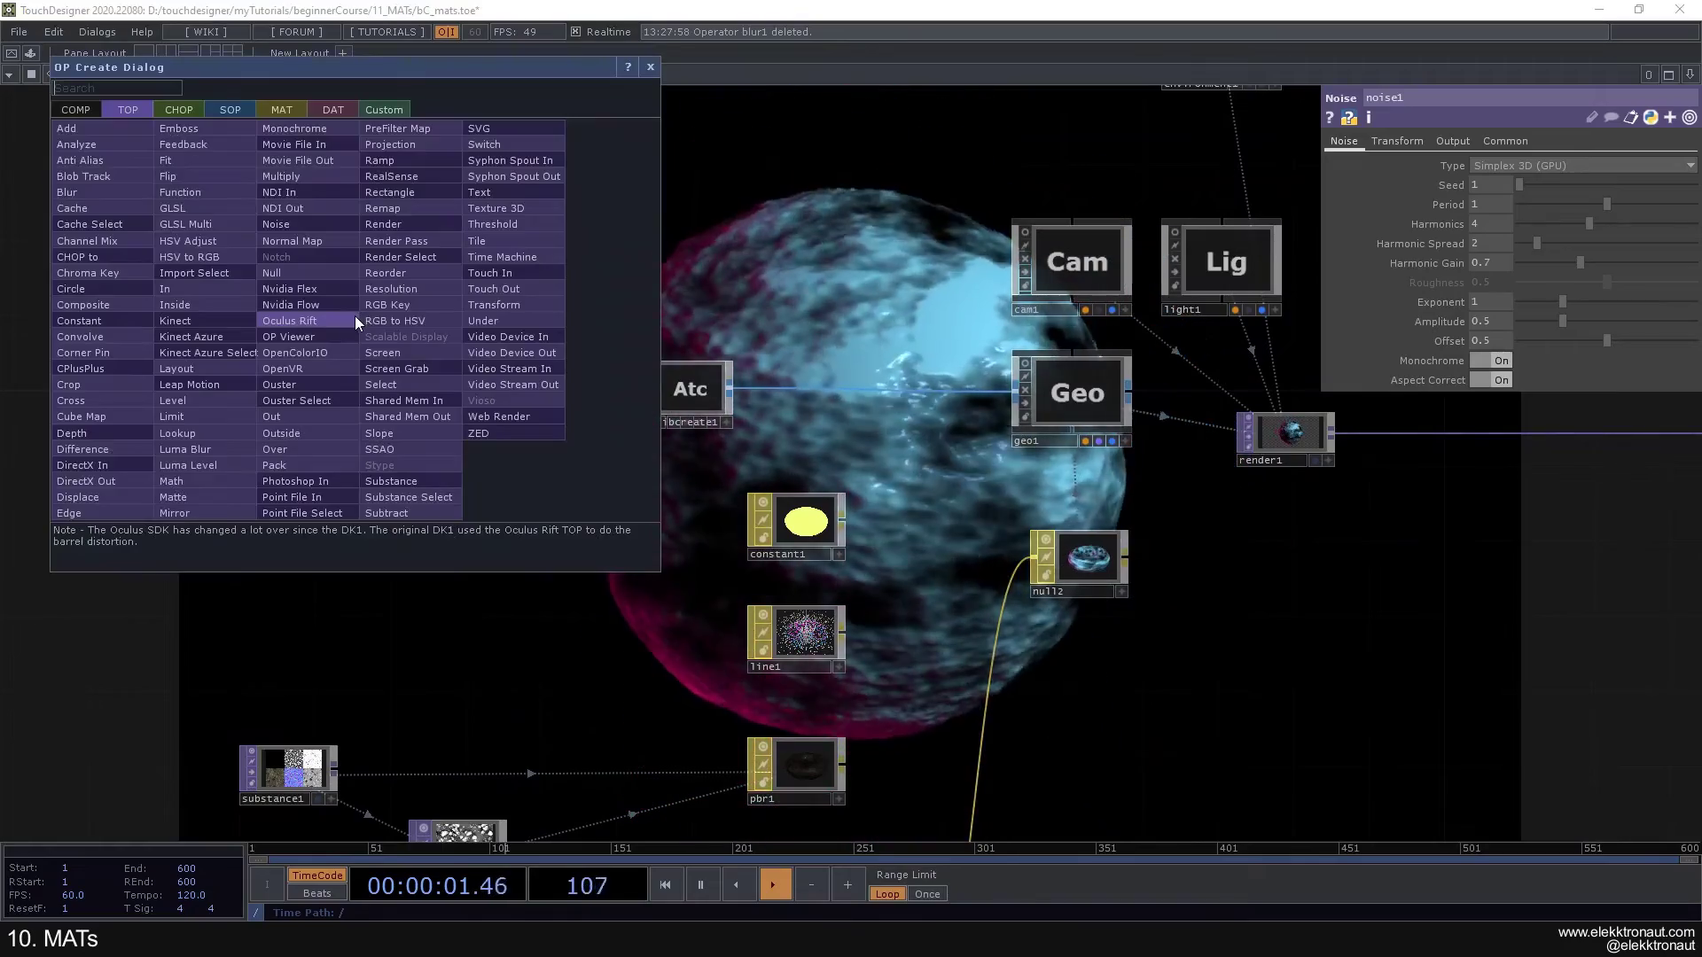
left_click(229, 110)
type("gr")
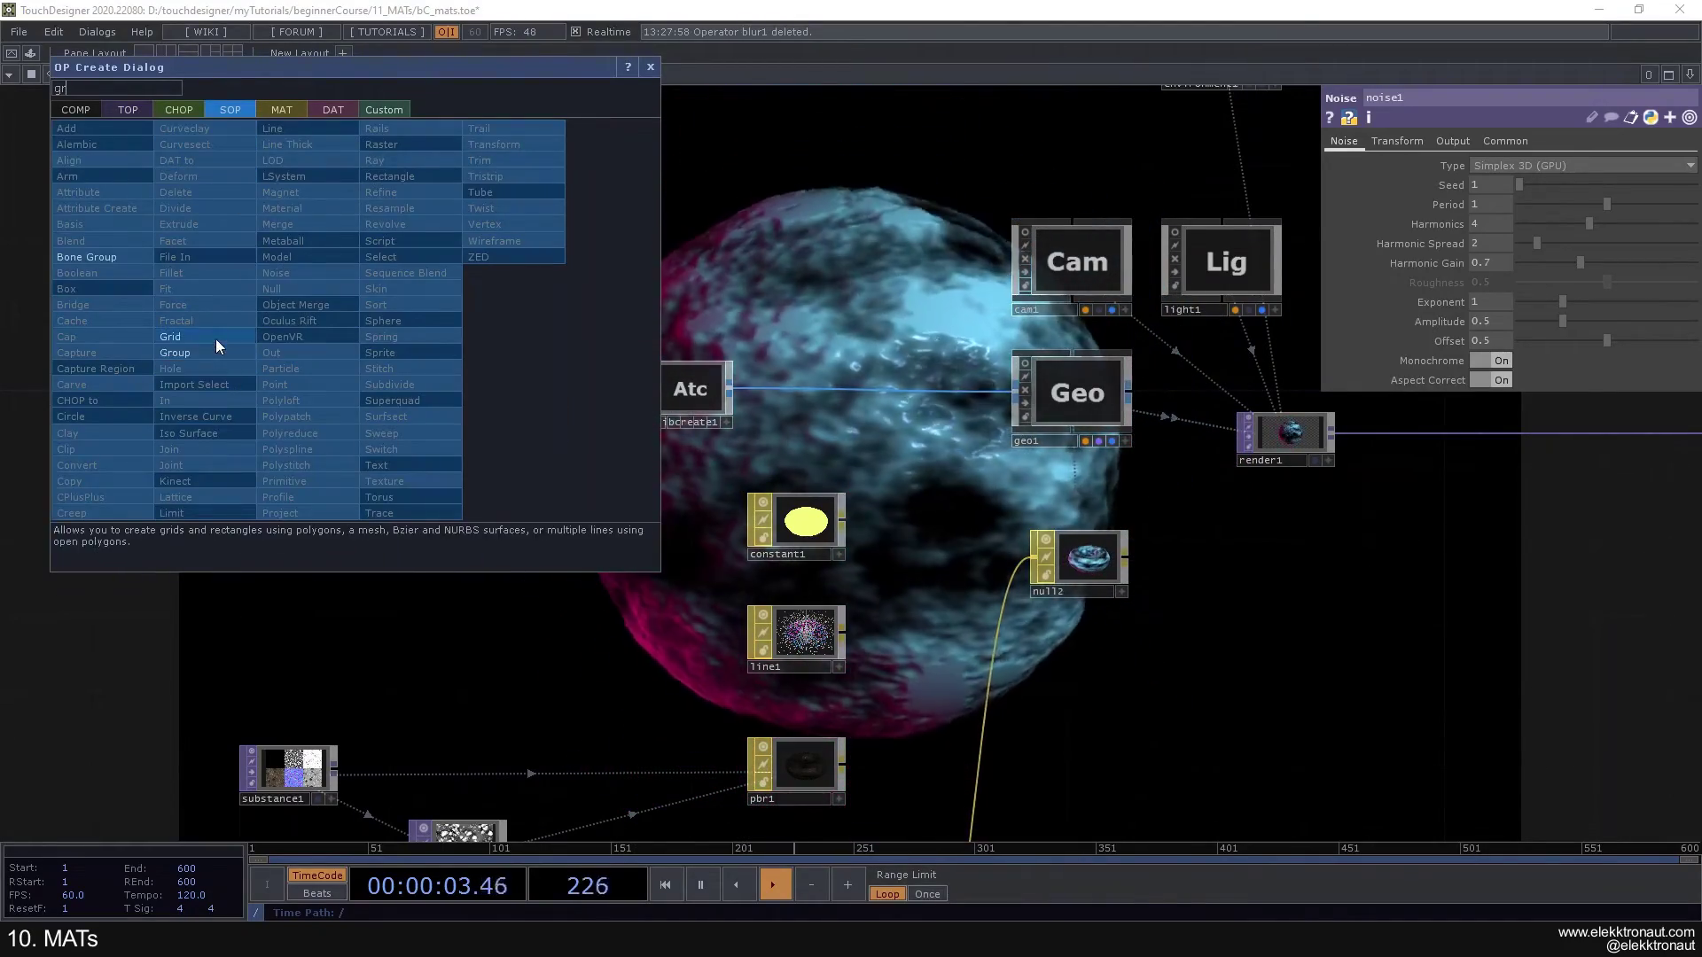
left_click(216, 340)
left_click(383, 299)
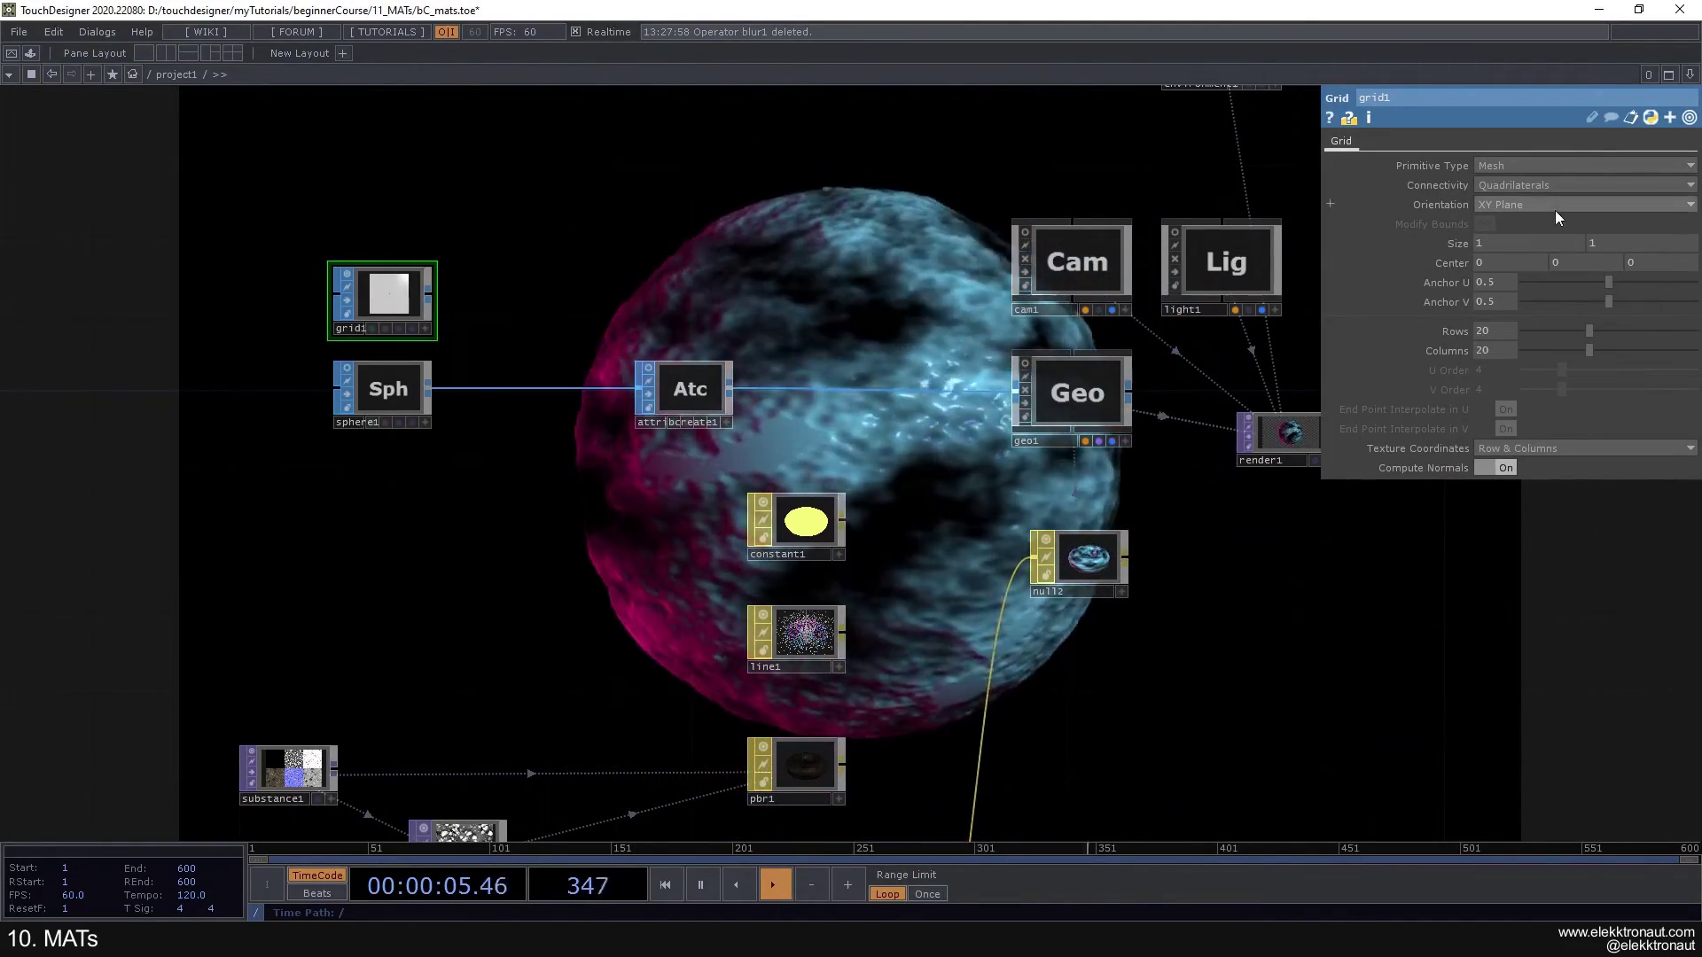
Step: Connect grid1 to attribcreate1 in place of sphere1 and set the grid's orientation to ZX Plane
left_click_drag(432, 290, 626, 395)
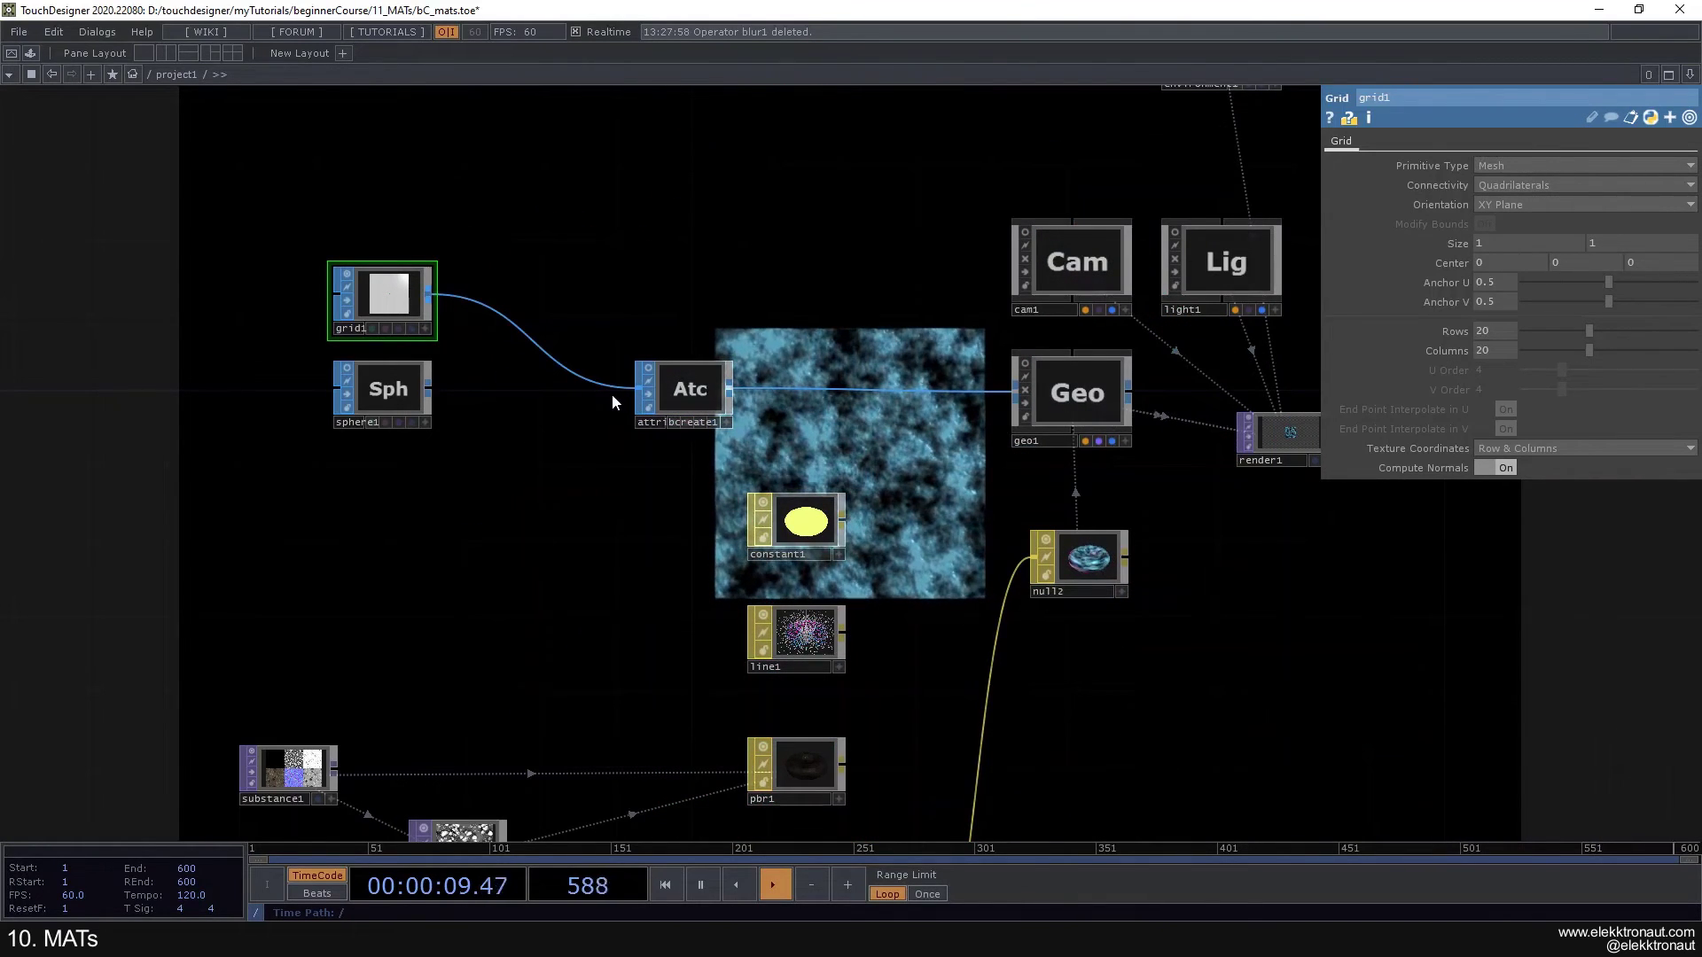
left_click(1490, 204)
left_click(1499, 252)
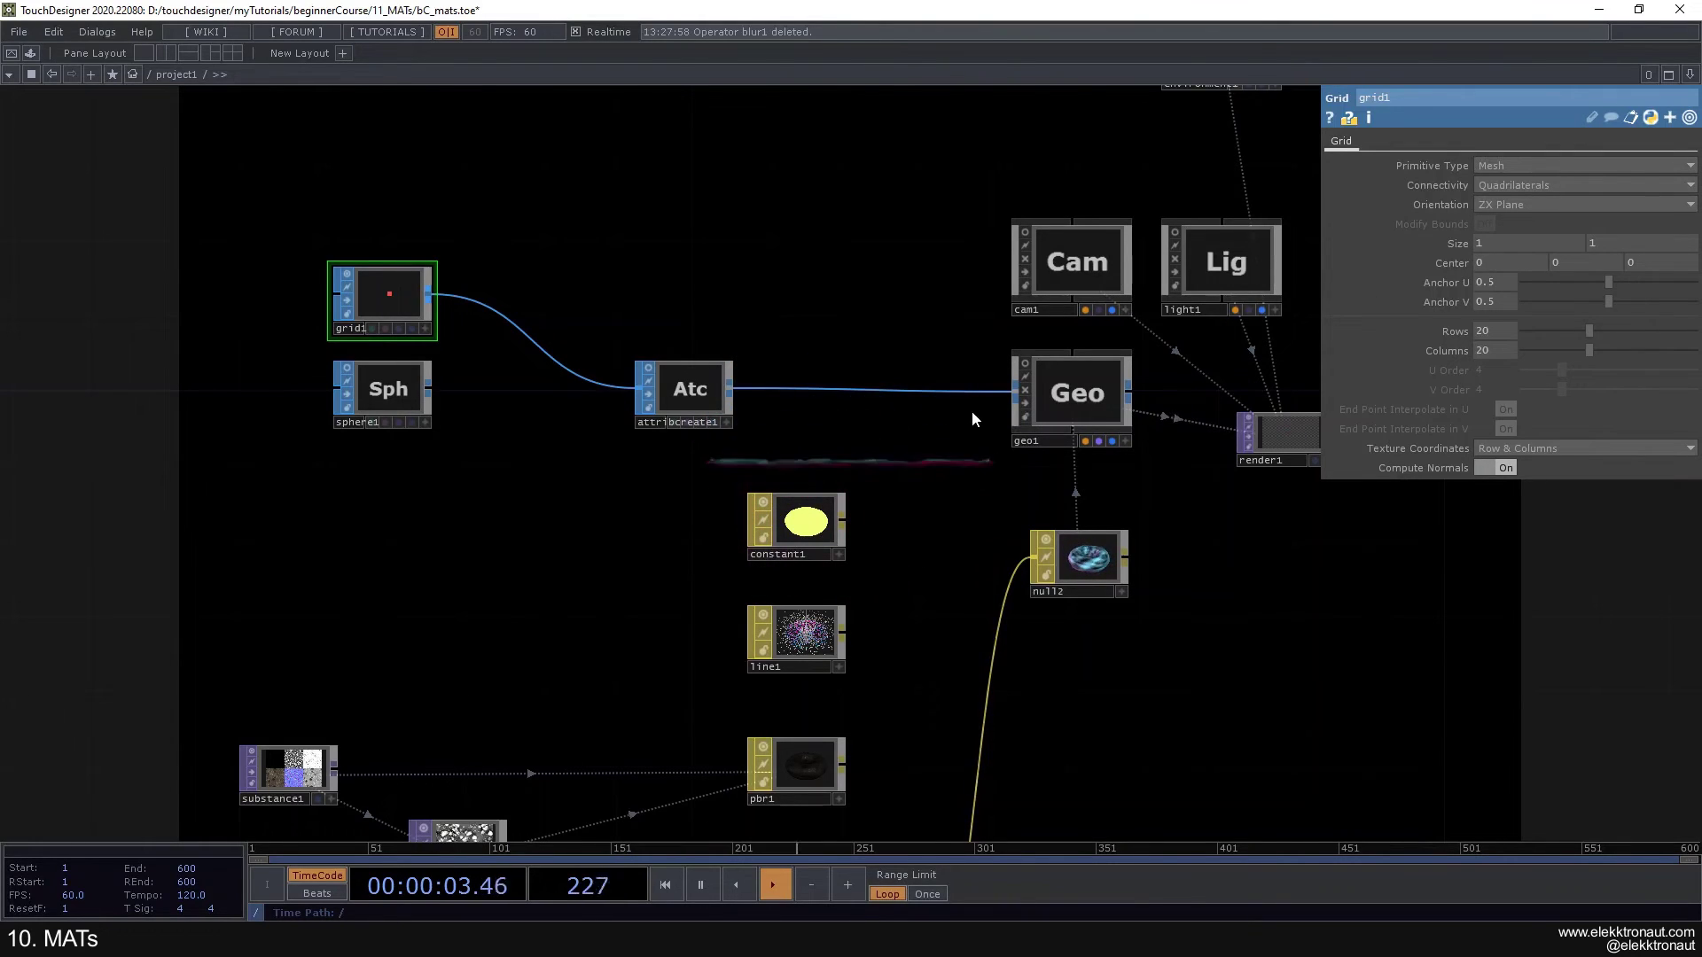
Step: Add a Torus SOP below sphere1 and connect it to attribcreate1 in place of grid1
key("Tab")
type("to")
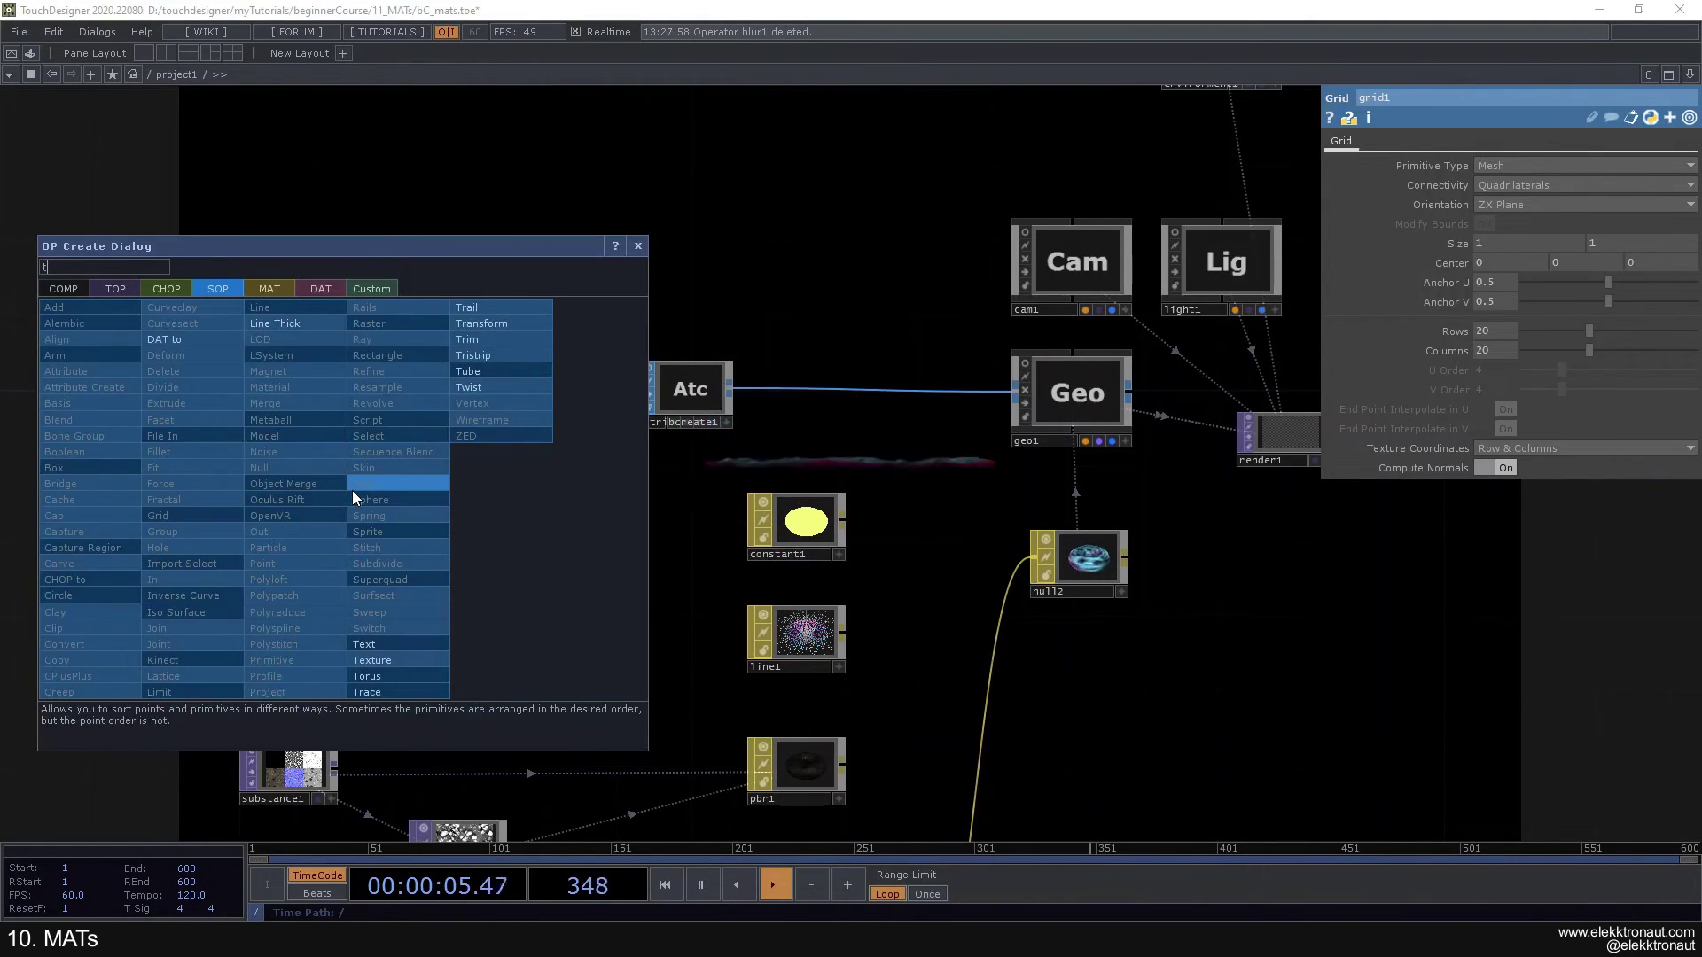
left_click(404, 677)
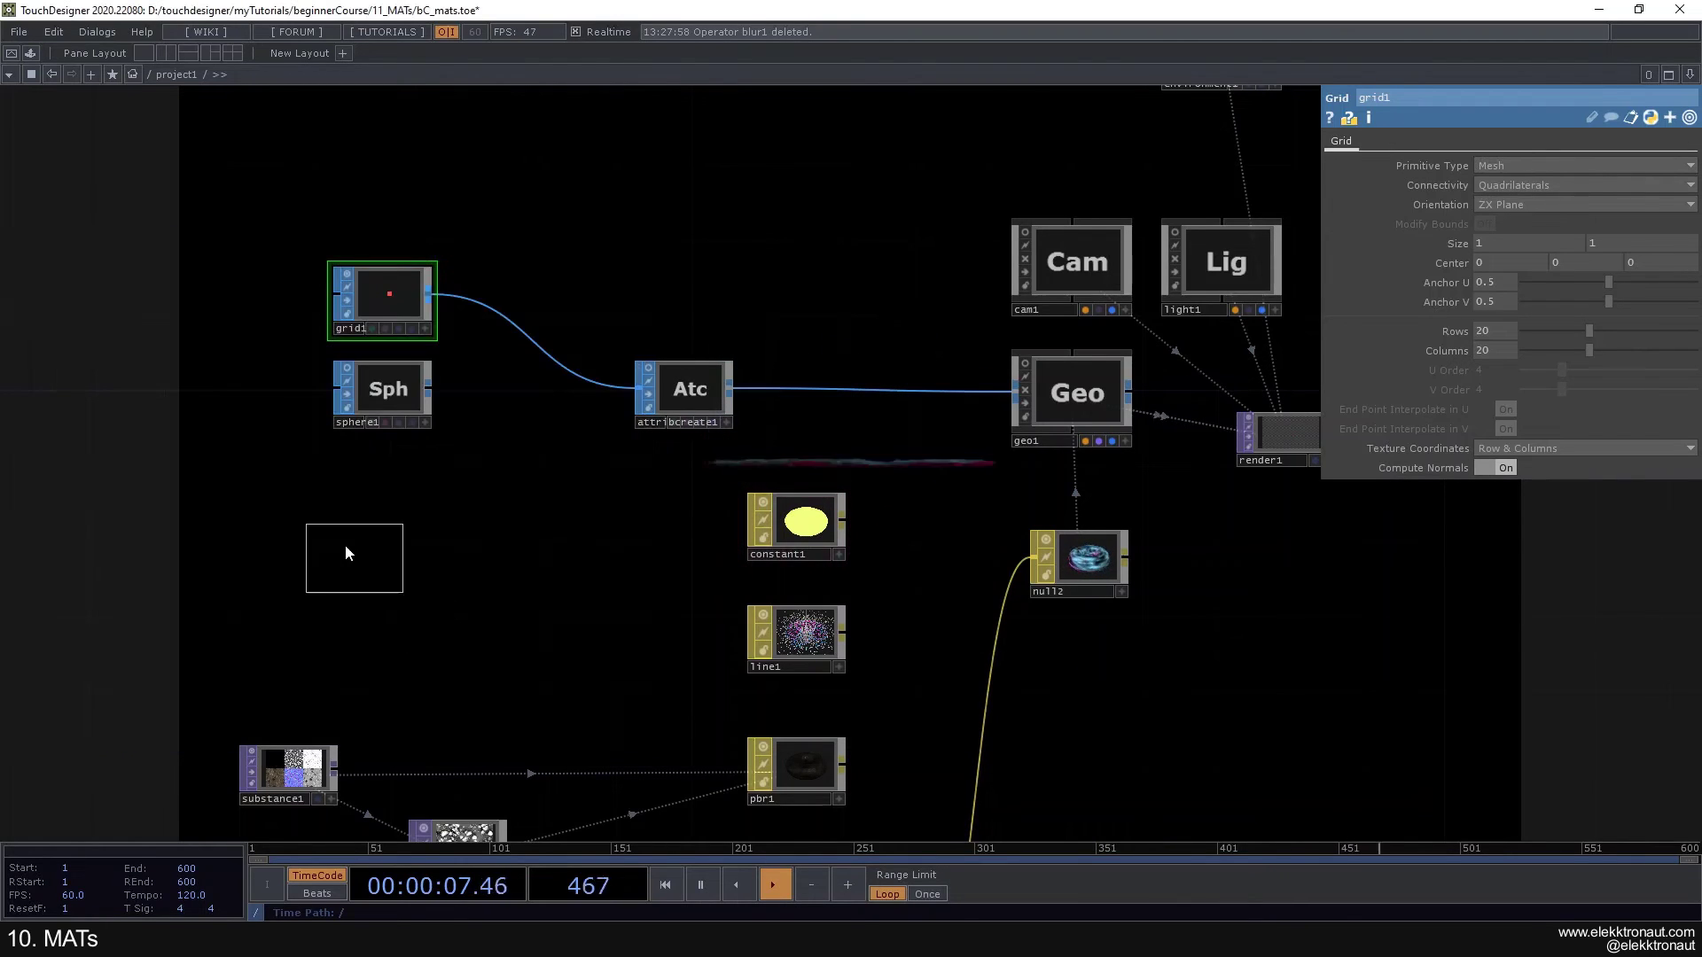
left_click(397, 498)
left_click_drag(415, 493, 610, 404)
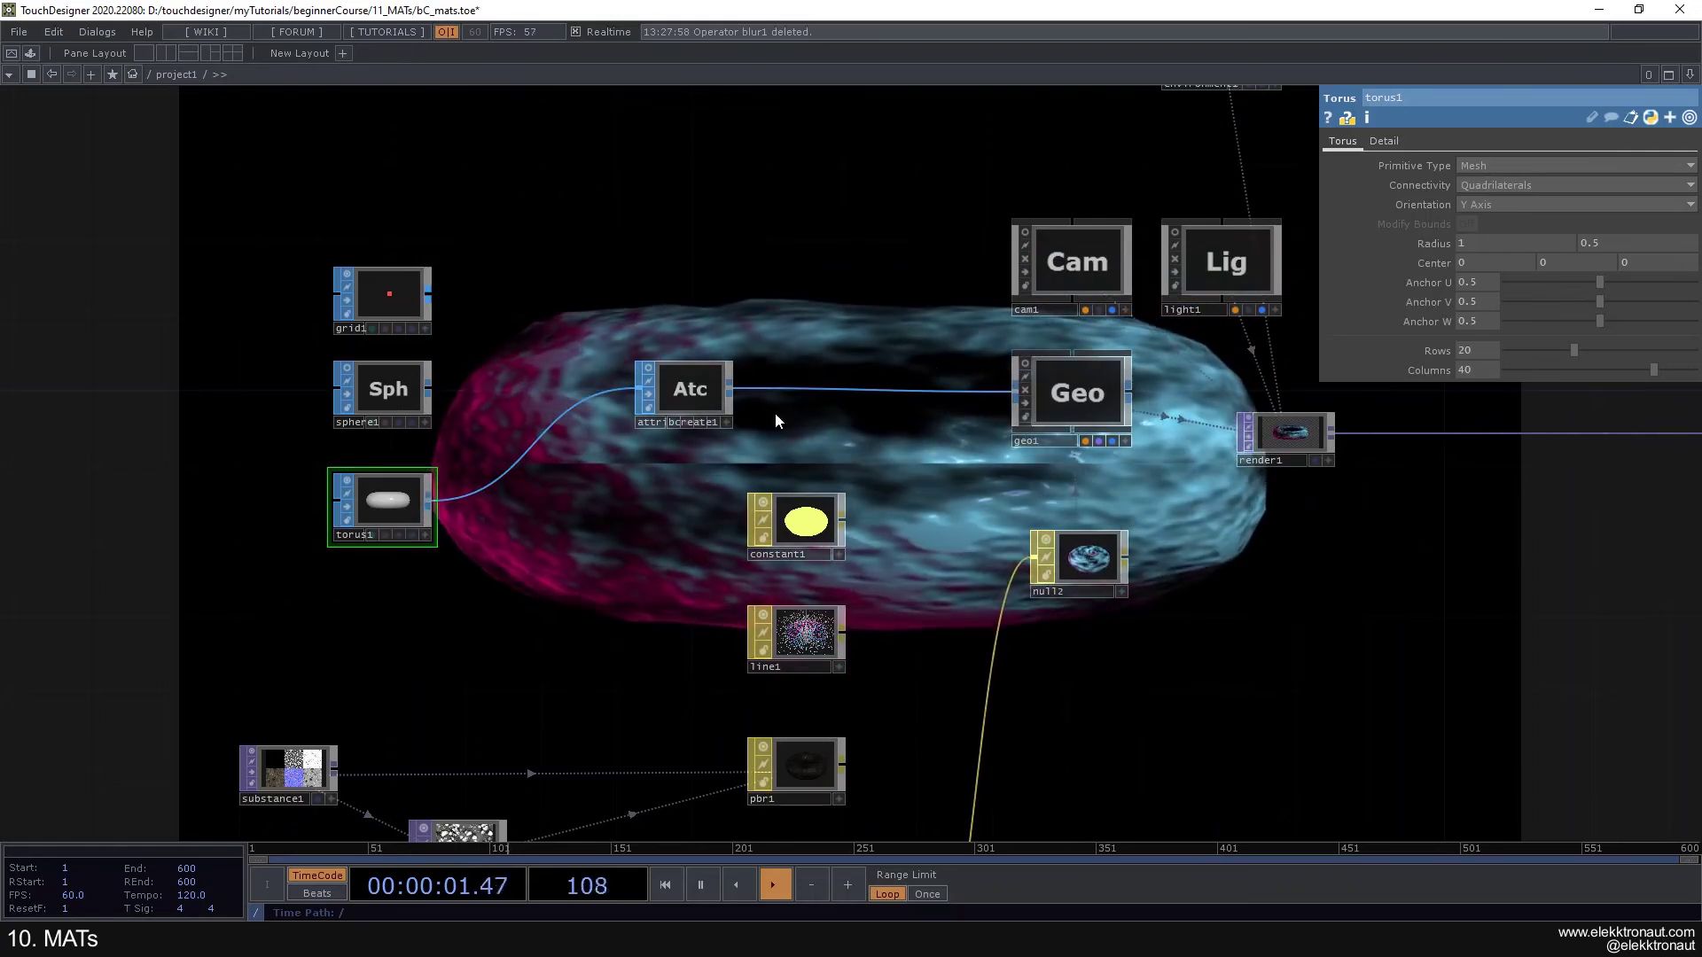
Step: Set the torus to 200 rows and 200 columns
left_click(1383, 141)
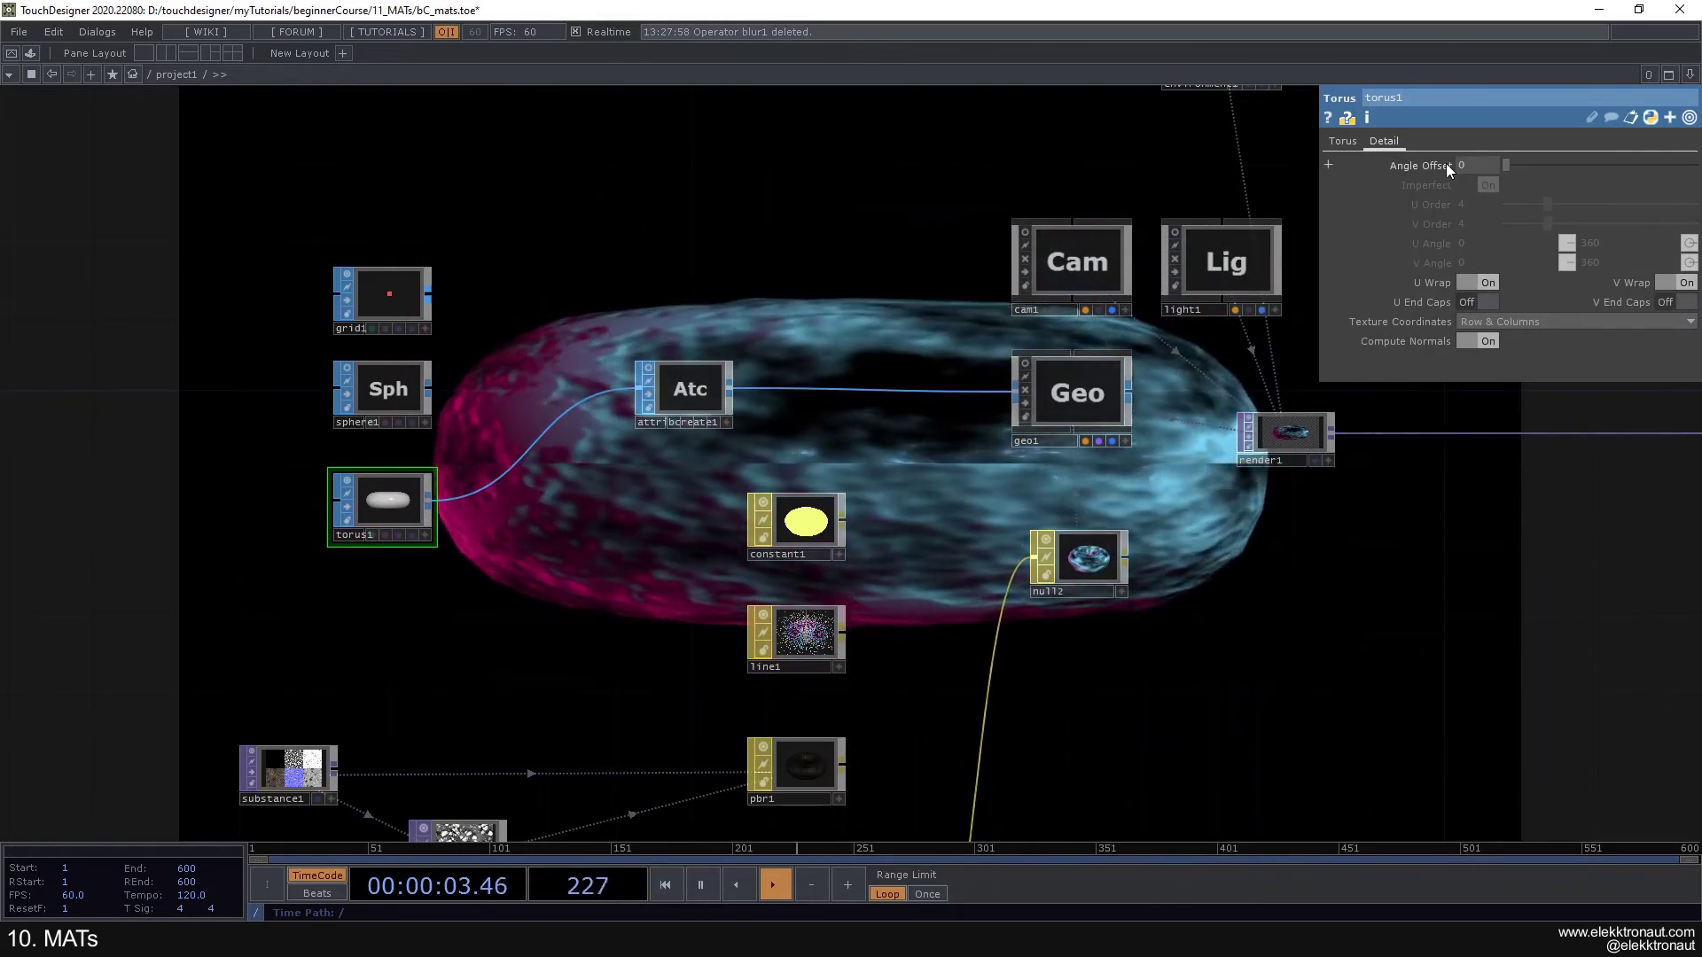
left_click(1342, 140)
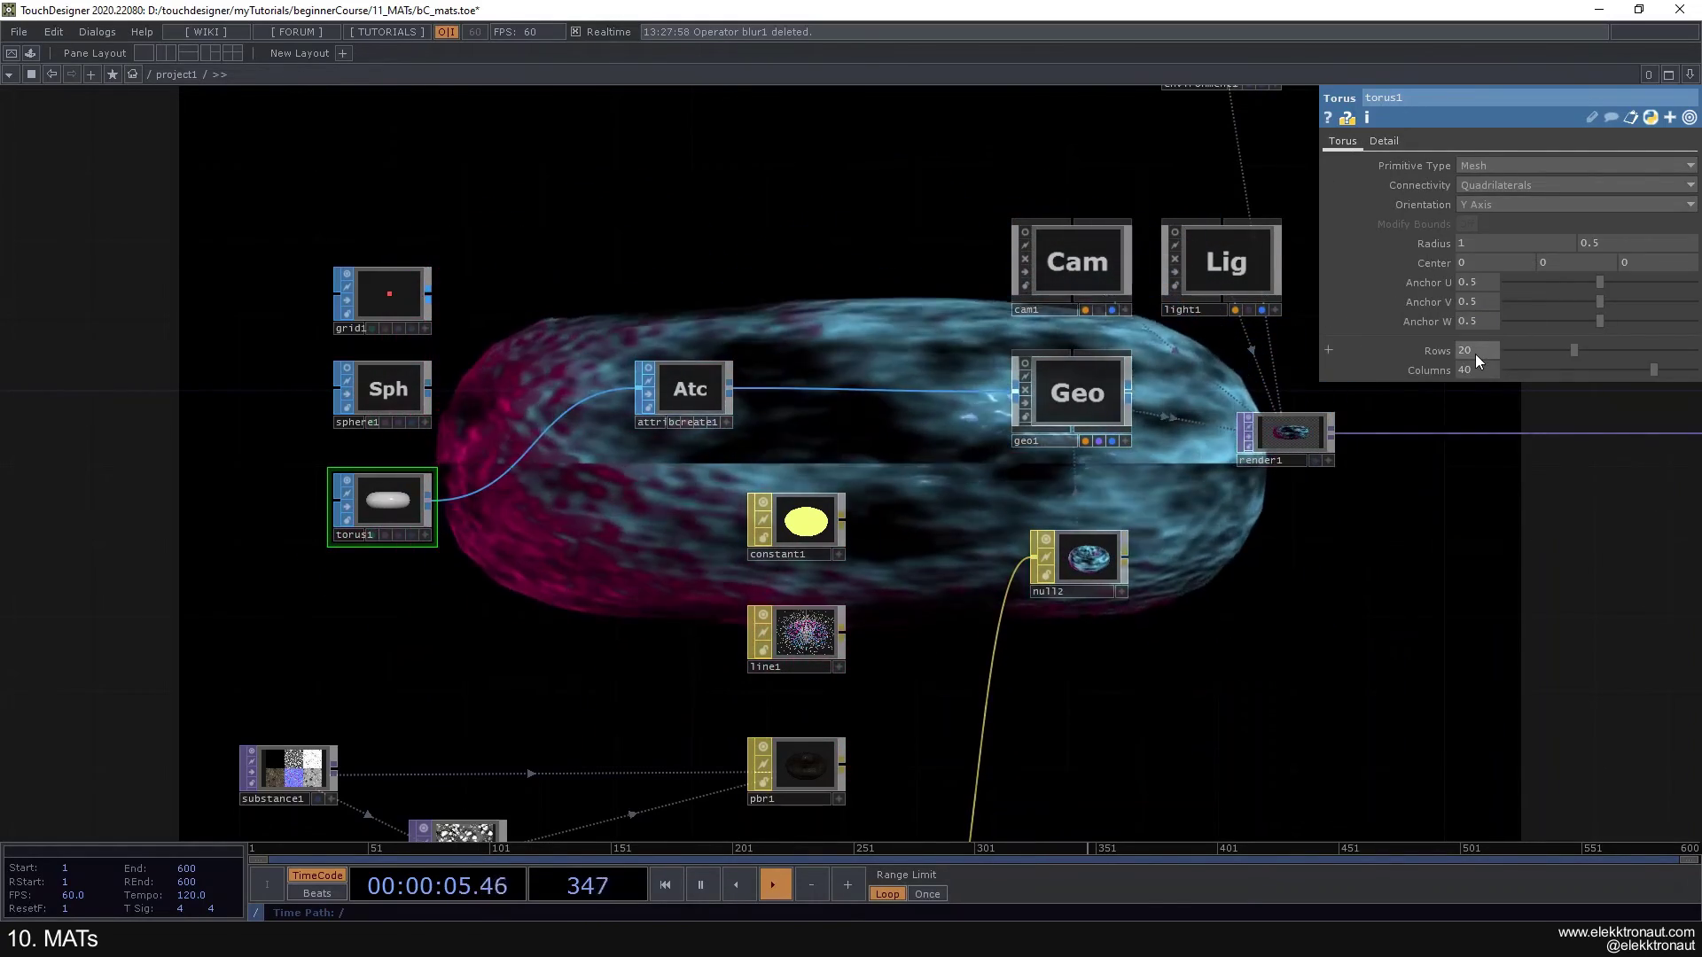
type("0")
key("Tab")
type("200")
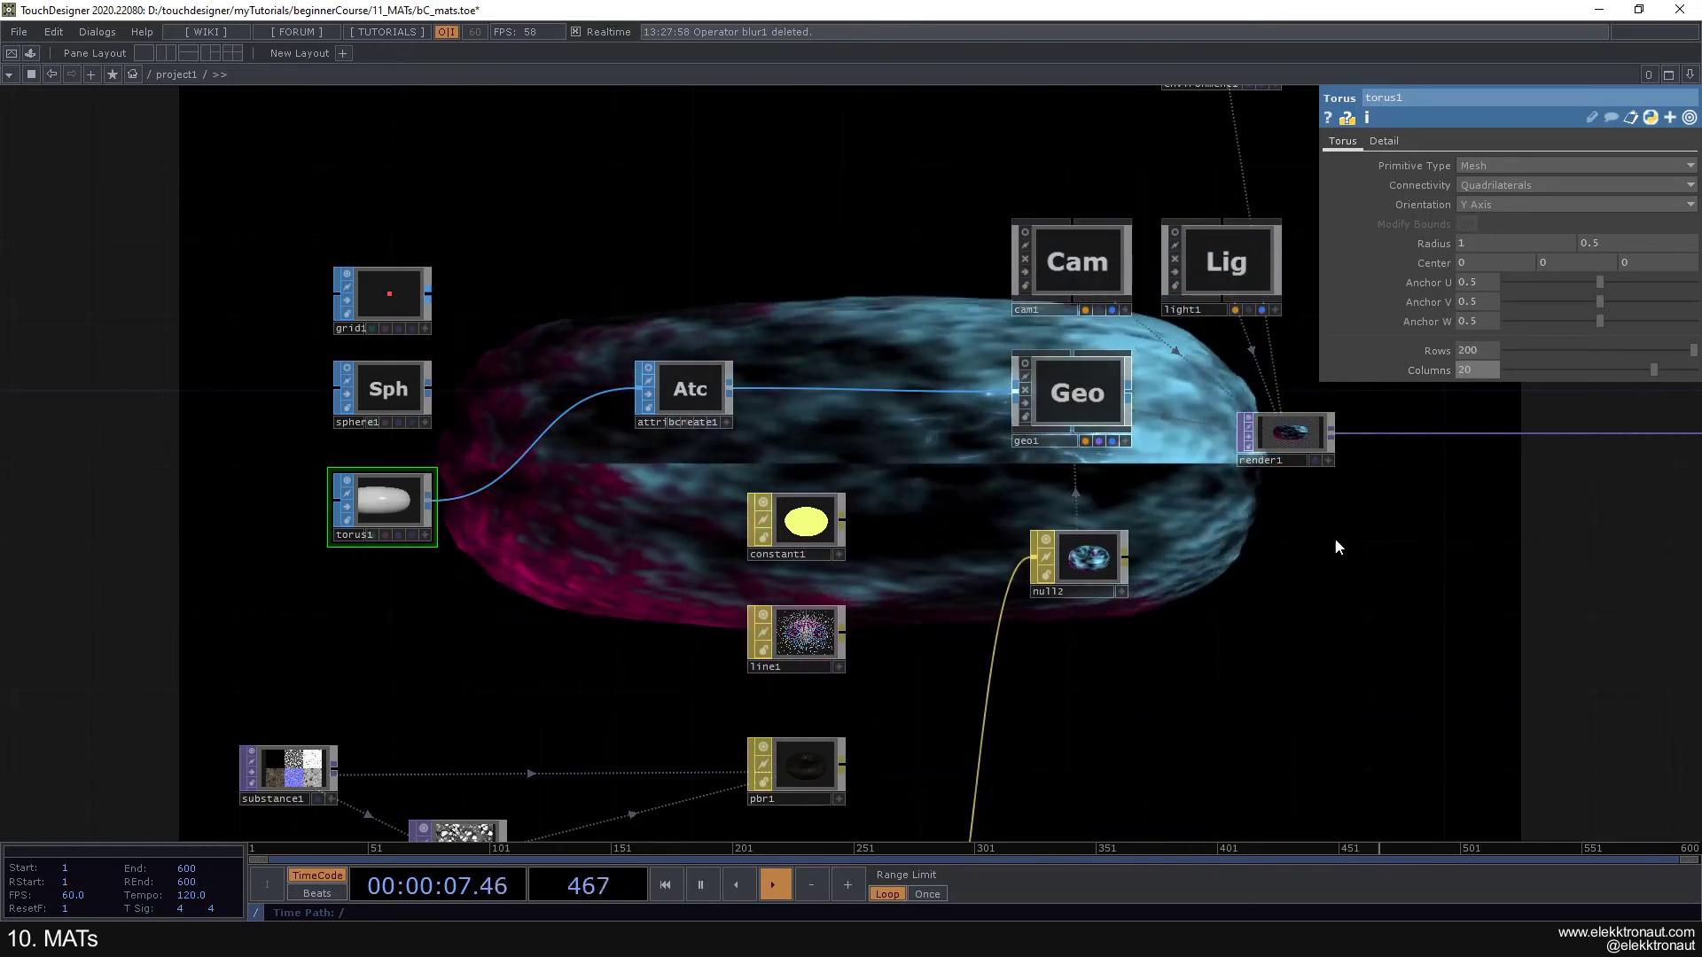
key("Return")
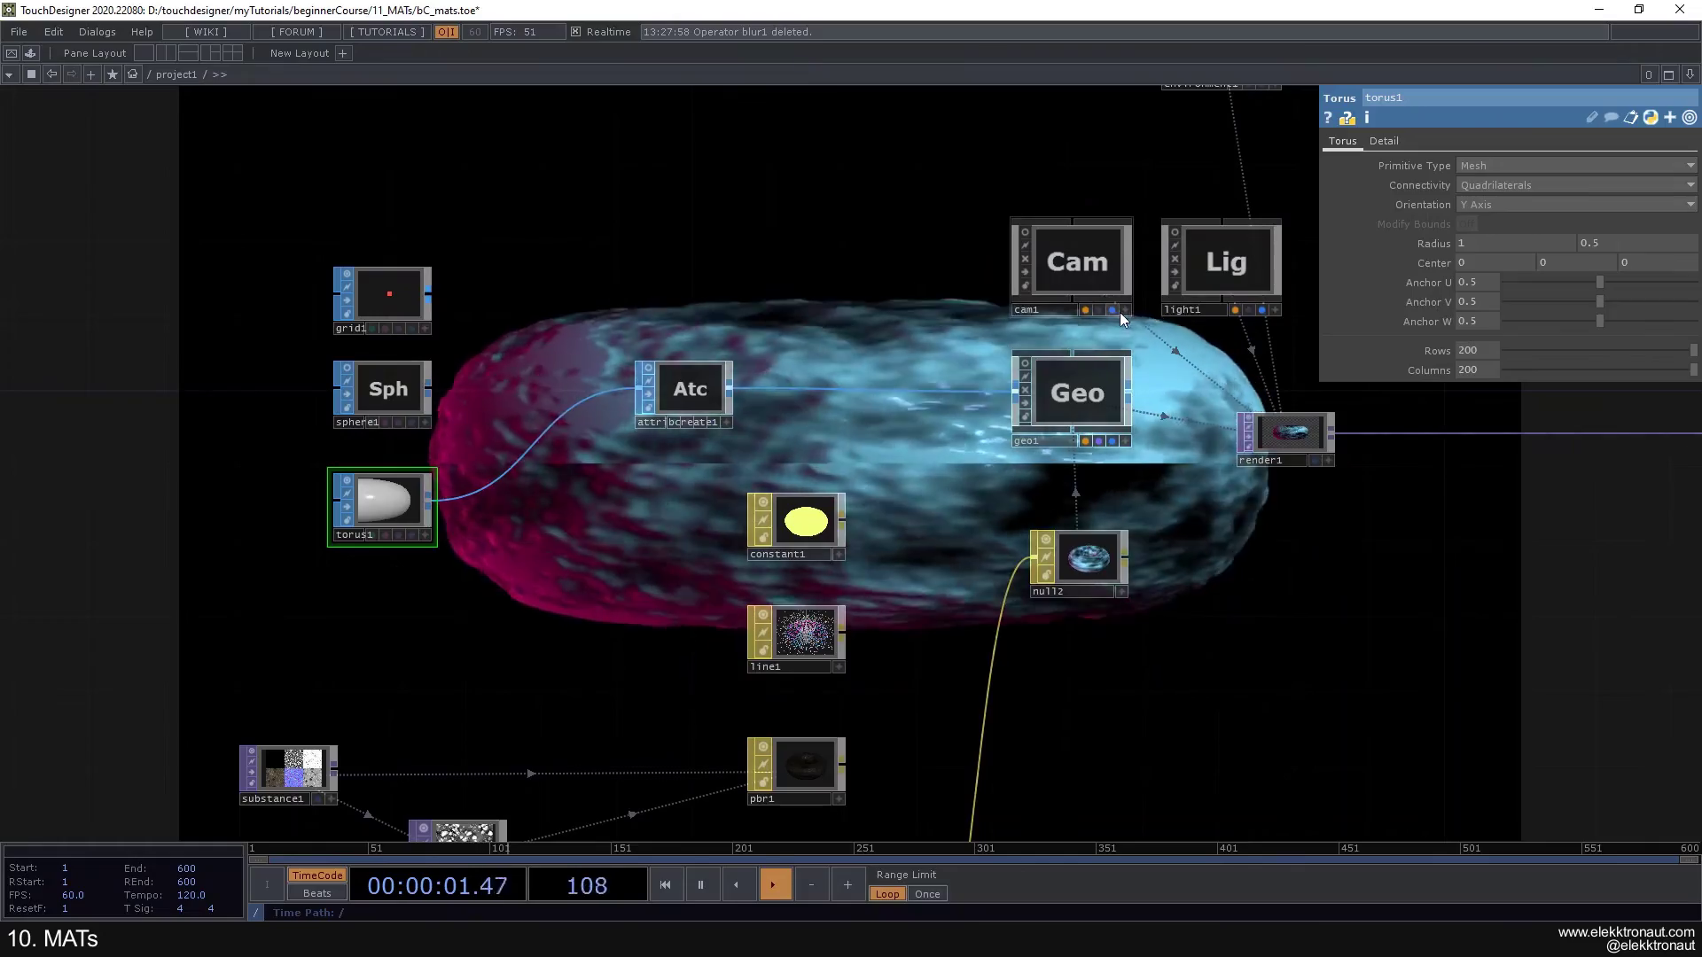
Step: Orbit and zoom cam1 through its active viewer so the render faces the torus's hole
left_click(1124, 309)
left_click_drag(1100, 268, 1095, 295)
scroll(1103, 268, "up", 3)
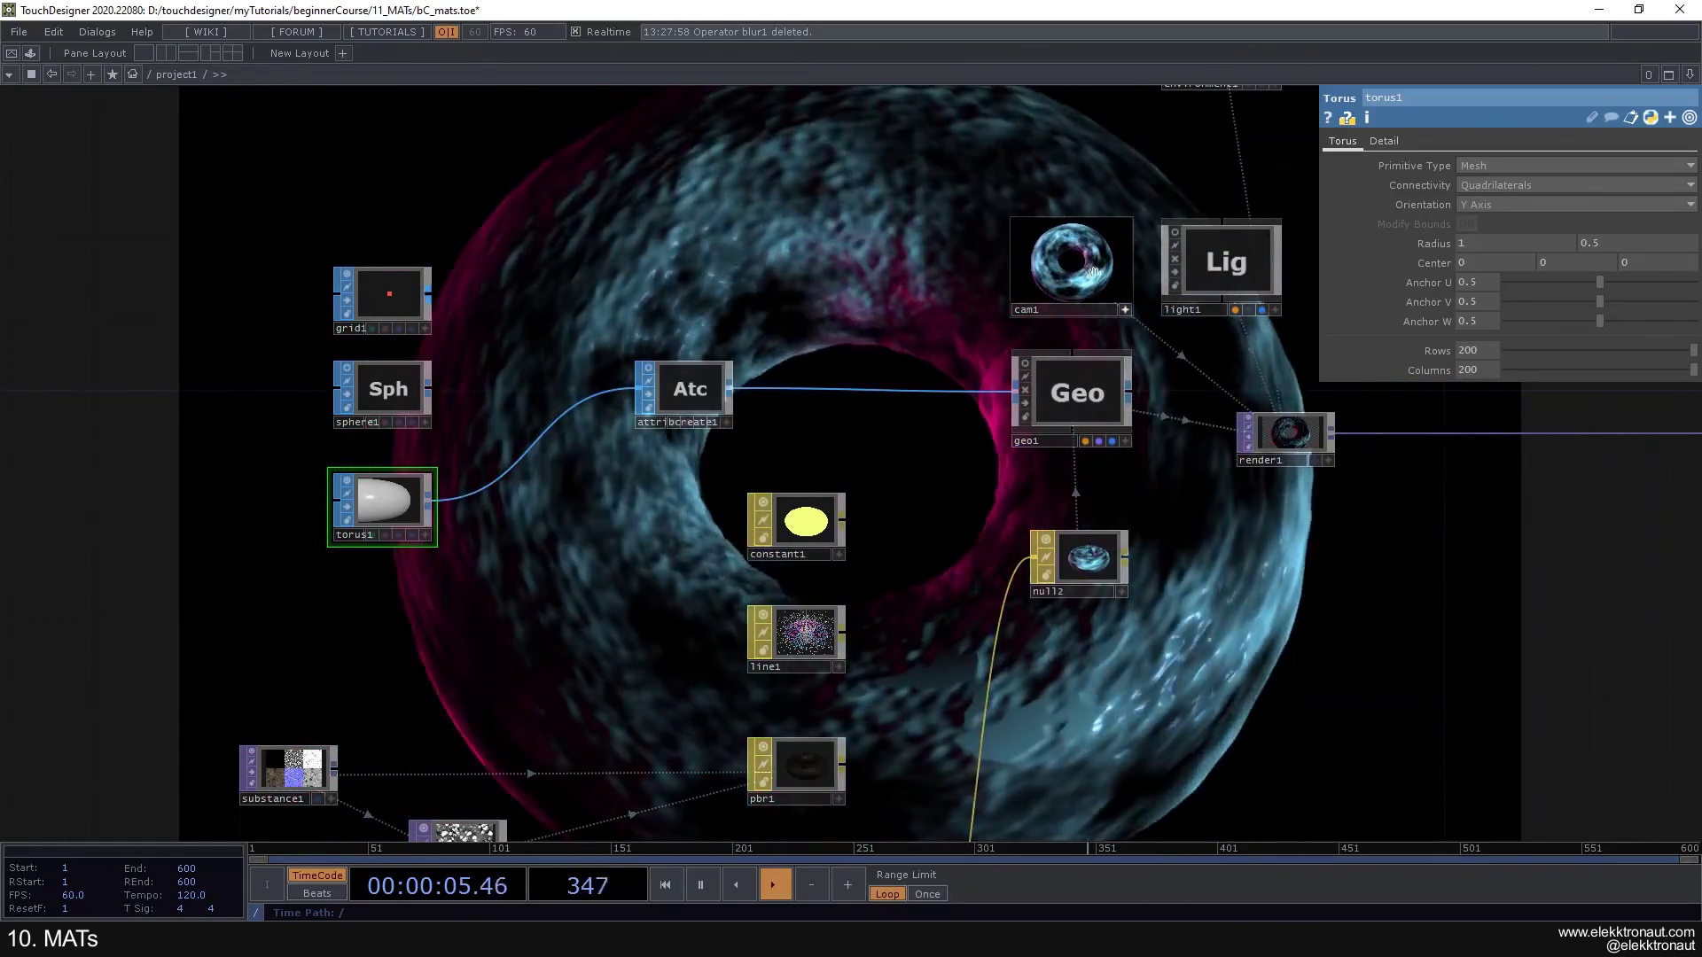
scroll(1103, 268, "up", 2)
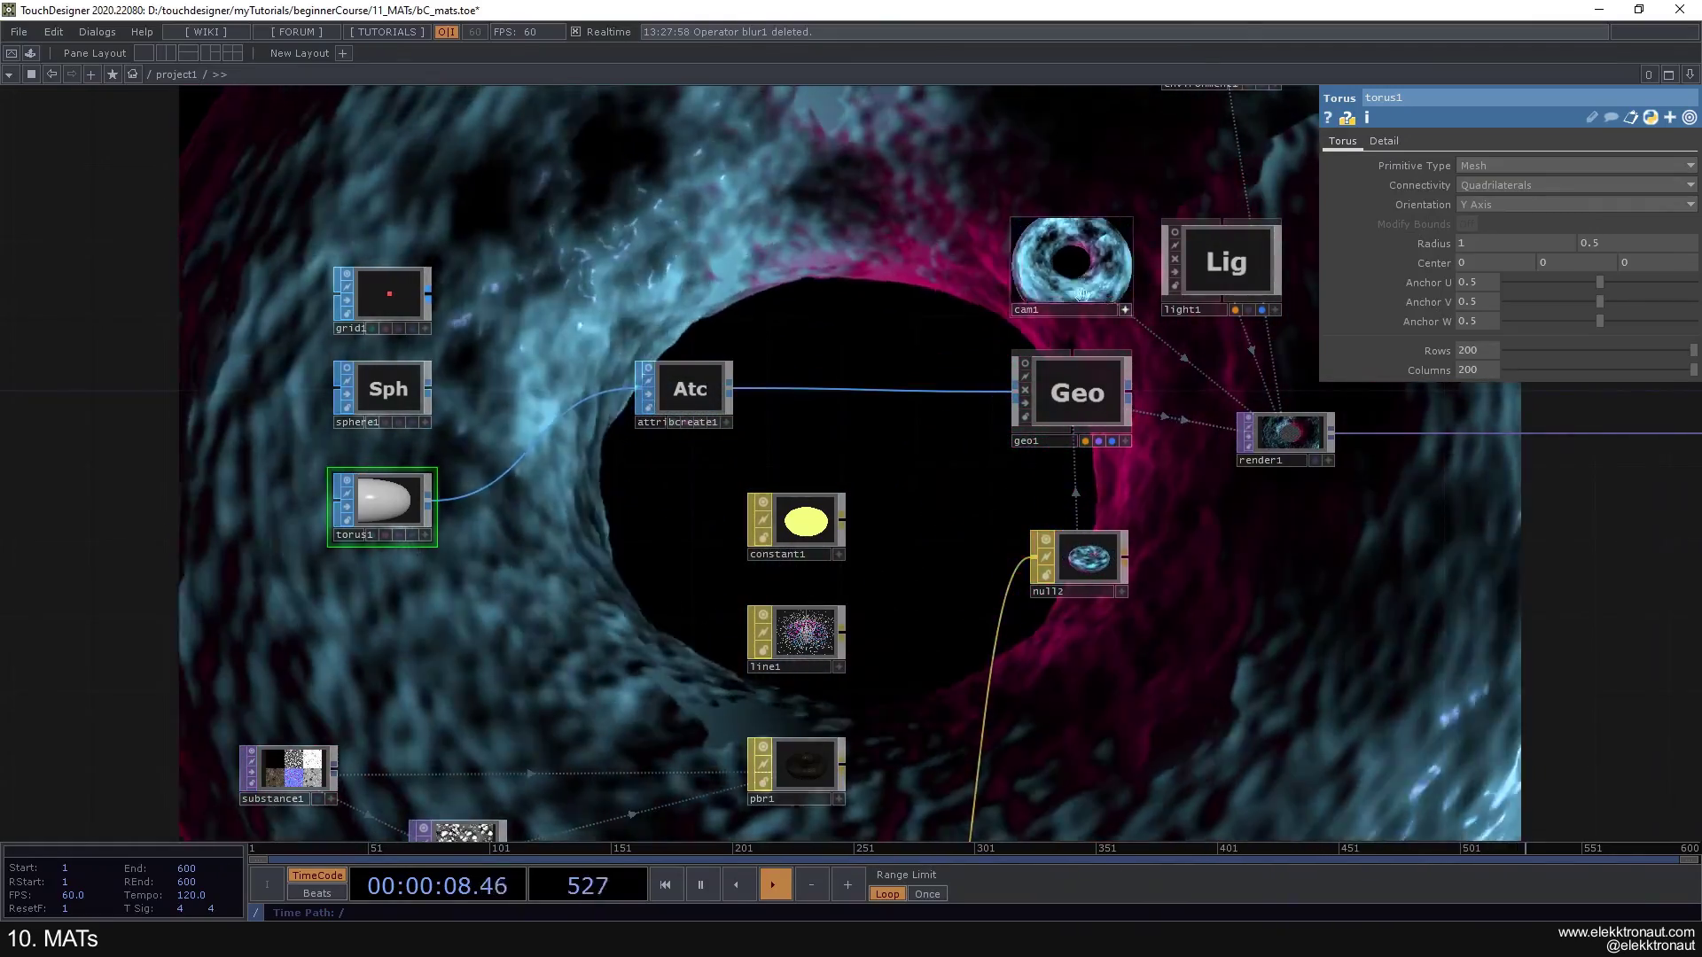
scroll(1108, 283, "down", 4)
left_click(1125, 310)
Step: Connect the pbr1 material to null2 in place of phong1
scroll(972, 497, "down", 4)
left_click_drag(972, 498, 607, 219)
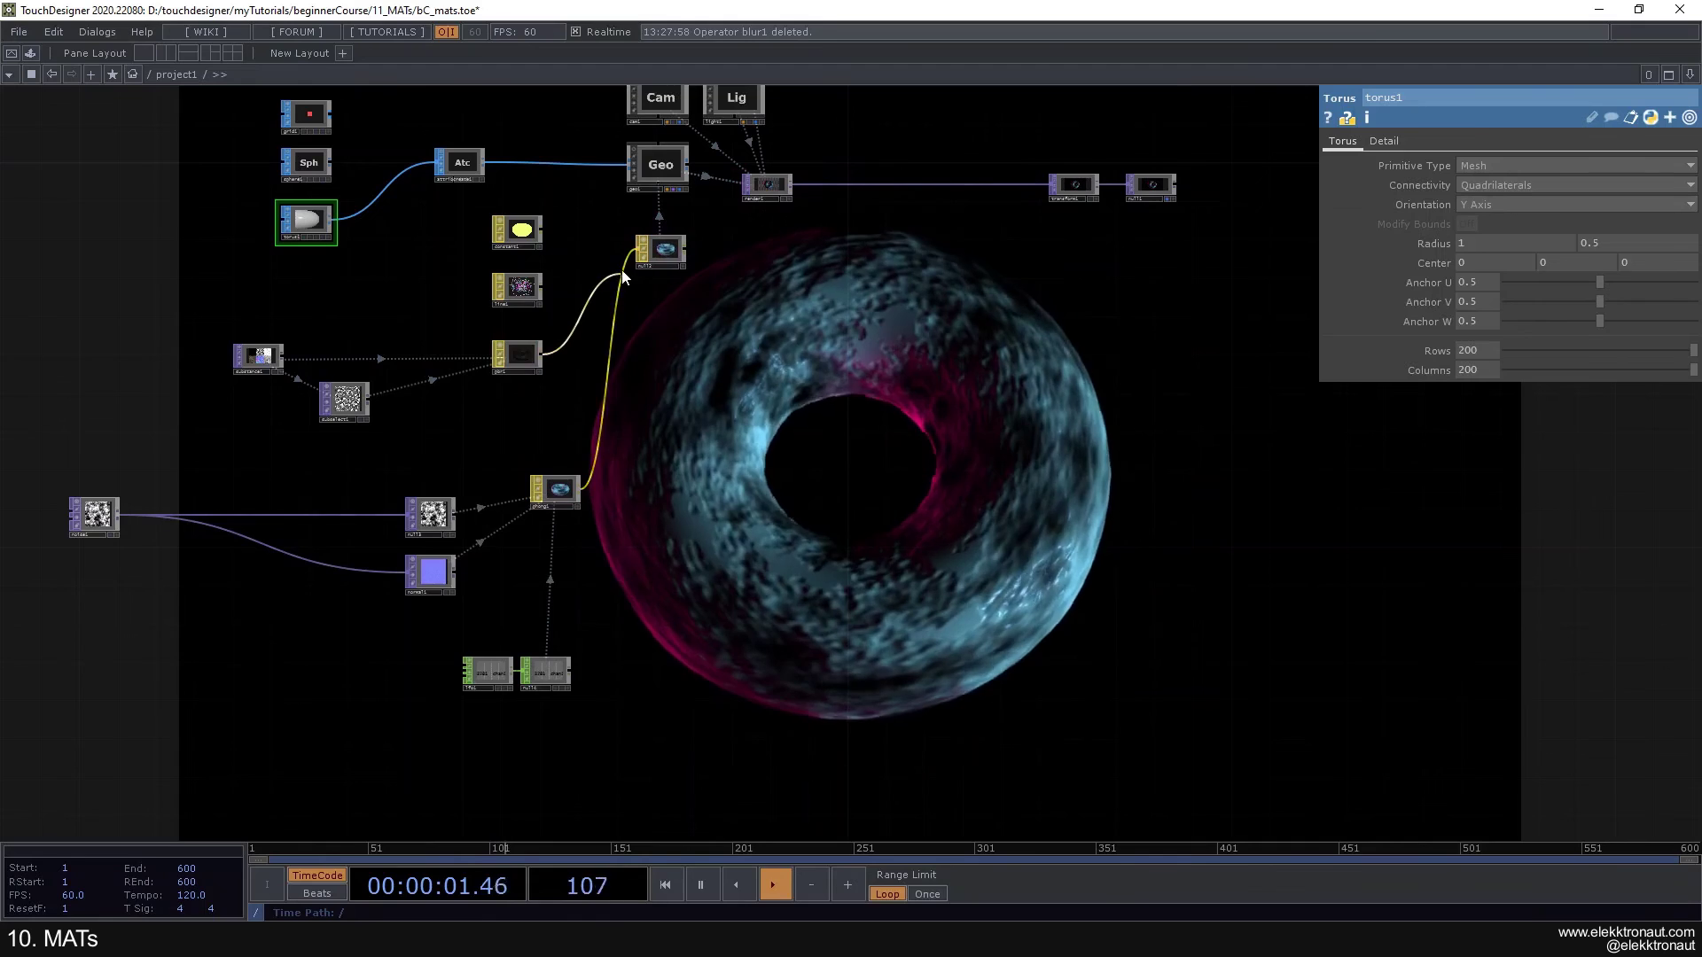
left_click_drag(780, 439, 732, 451)
scroll(679, 486, "down", 5)
scroll(725, 453, "up", 3)
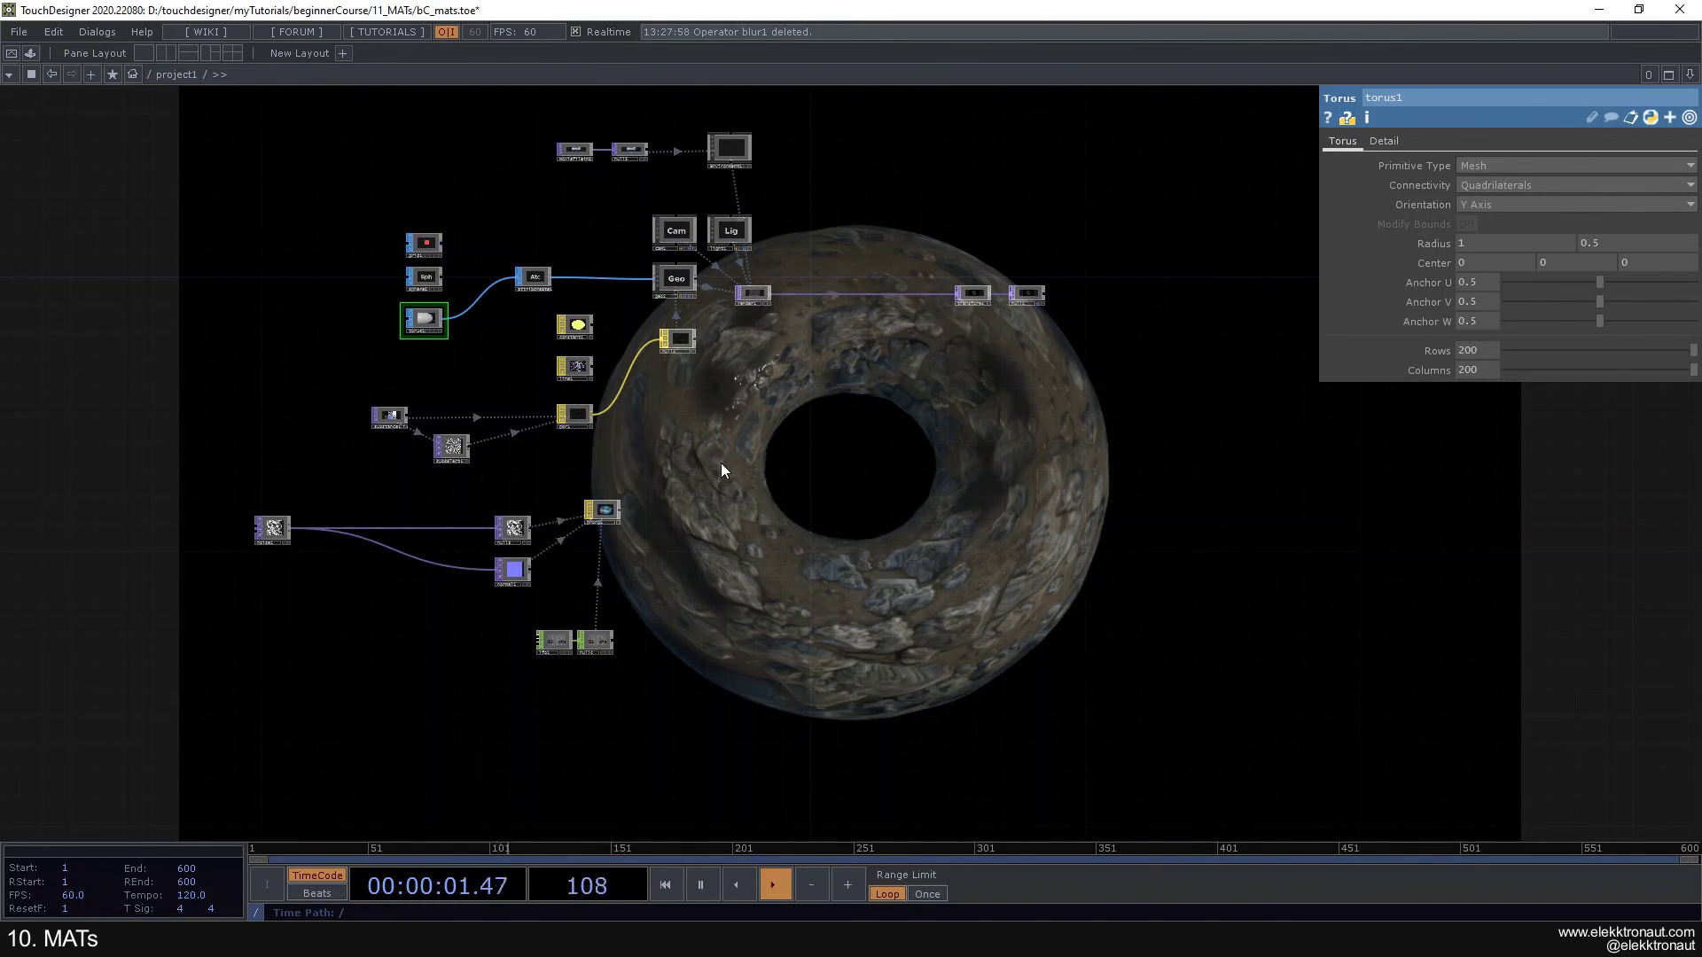
left_click_drag(749, 437, 774, 433)
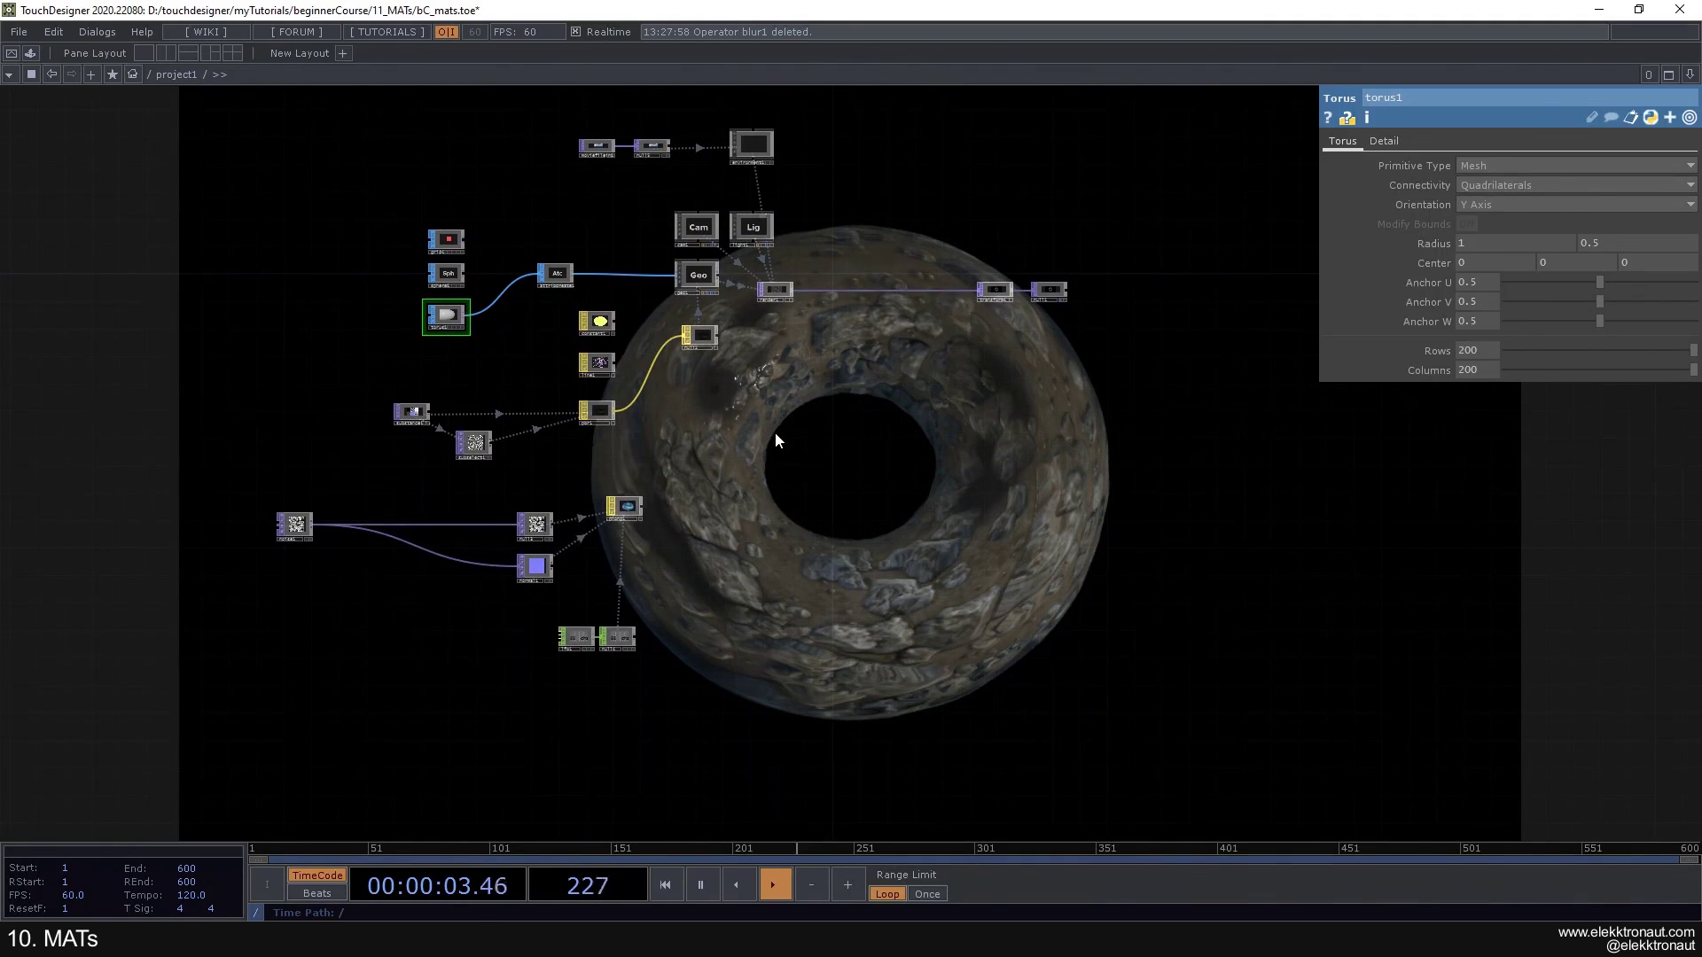